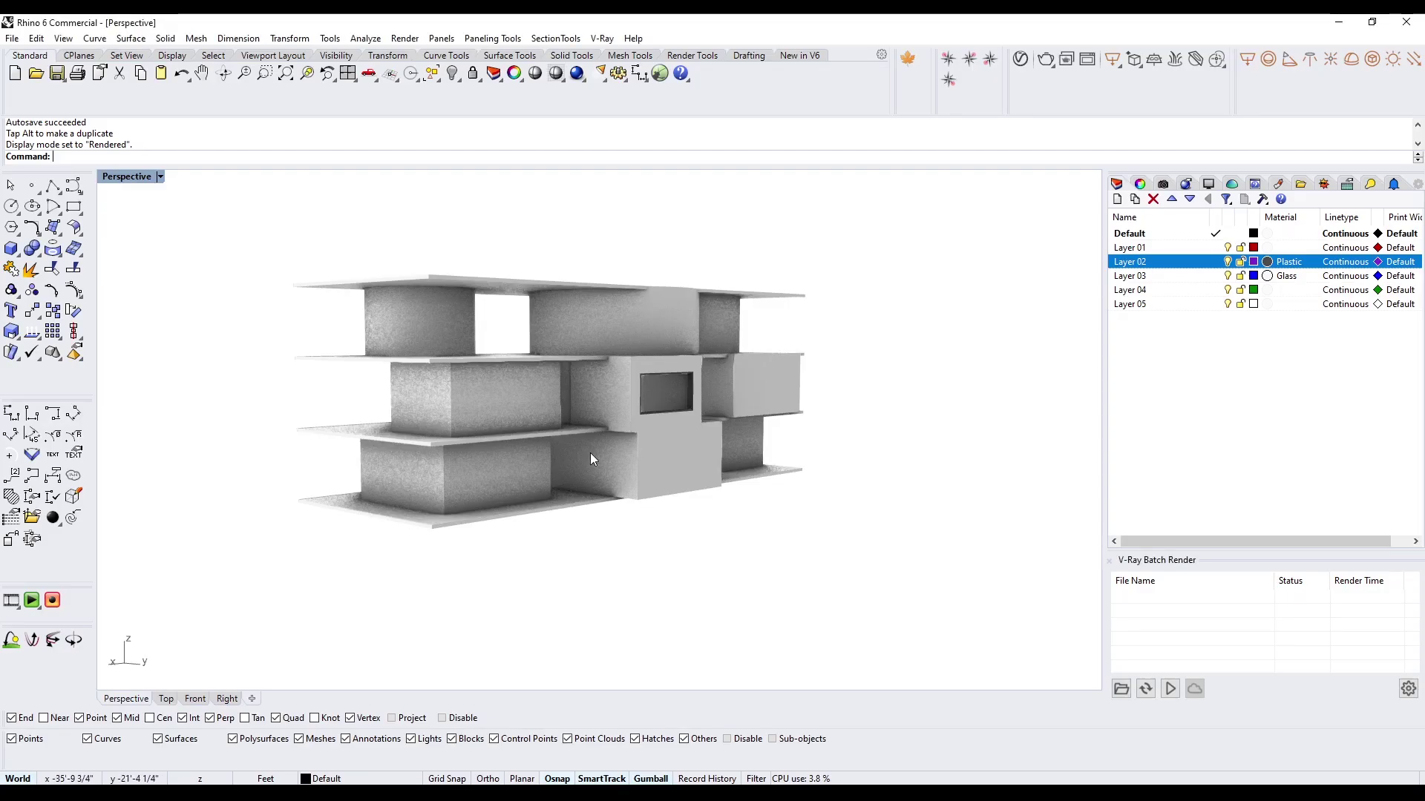
{"action": "scroll", "coordinate": [485, 377], "scroll_direction": "up", "scroll_amount": 3}
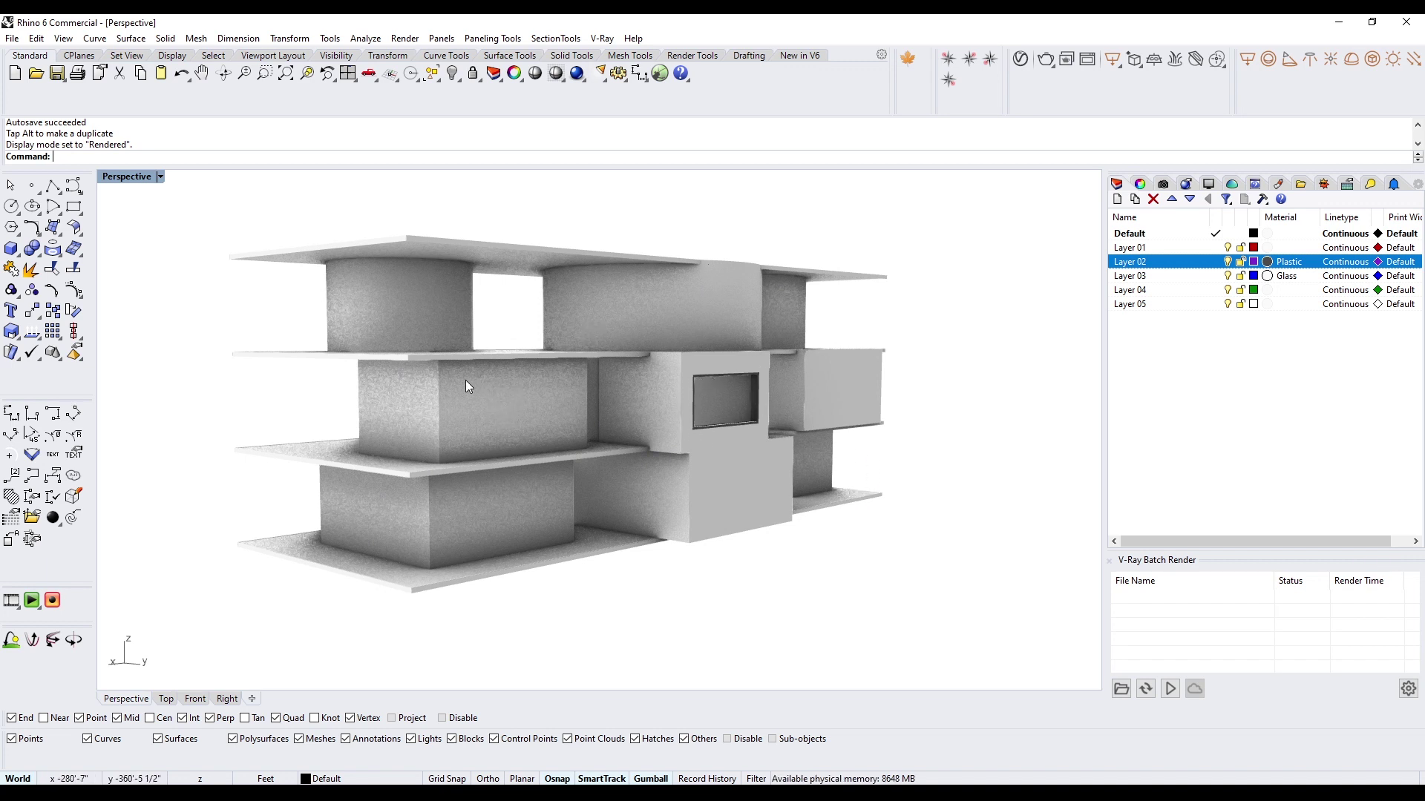
{"action": "right_click_drag", "start_coordinate": [584, 438], "coordinate": [636, 445]}
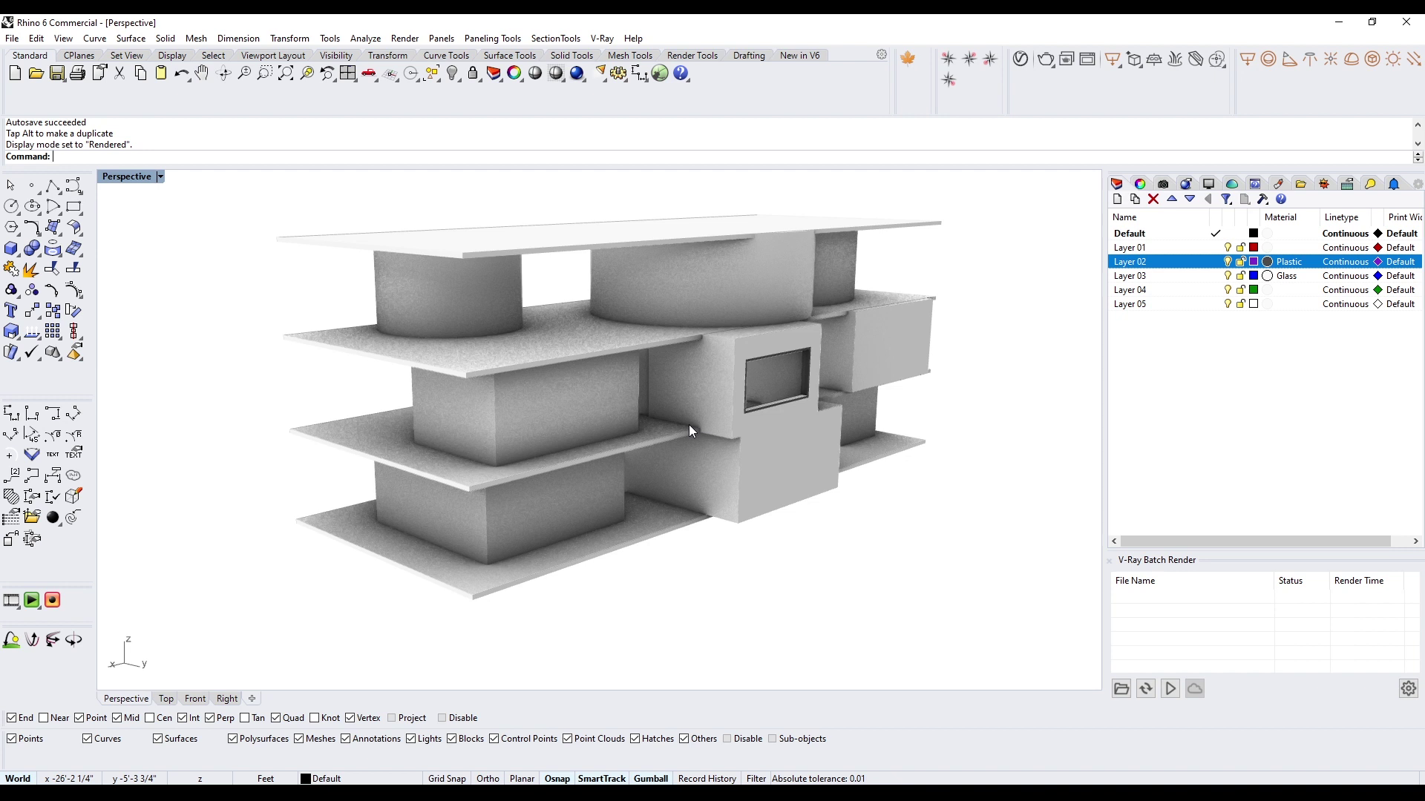
{"action": "right_click_drag", "start_coordinate": [740, 303], "coordinate": [679, 373], "text": "shift"}
{"action": "right_click_drag", "start_coordinate": [680, 372], "coordinate": [687, 340], "text": "shift"}
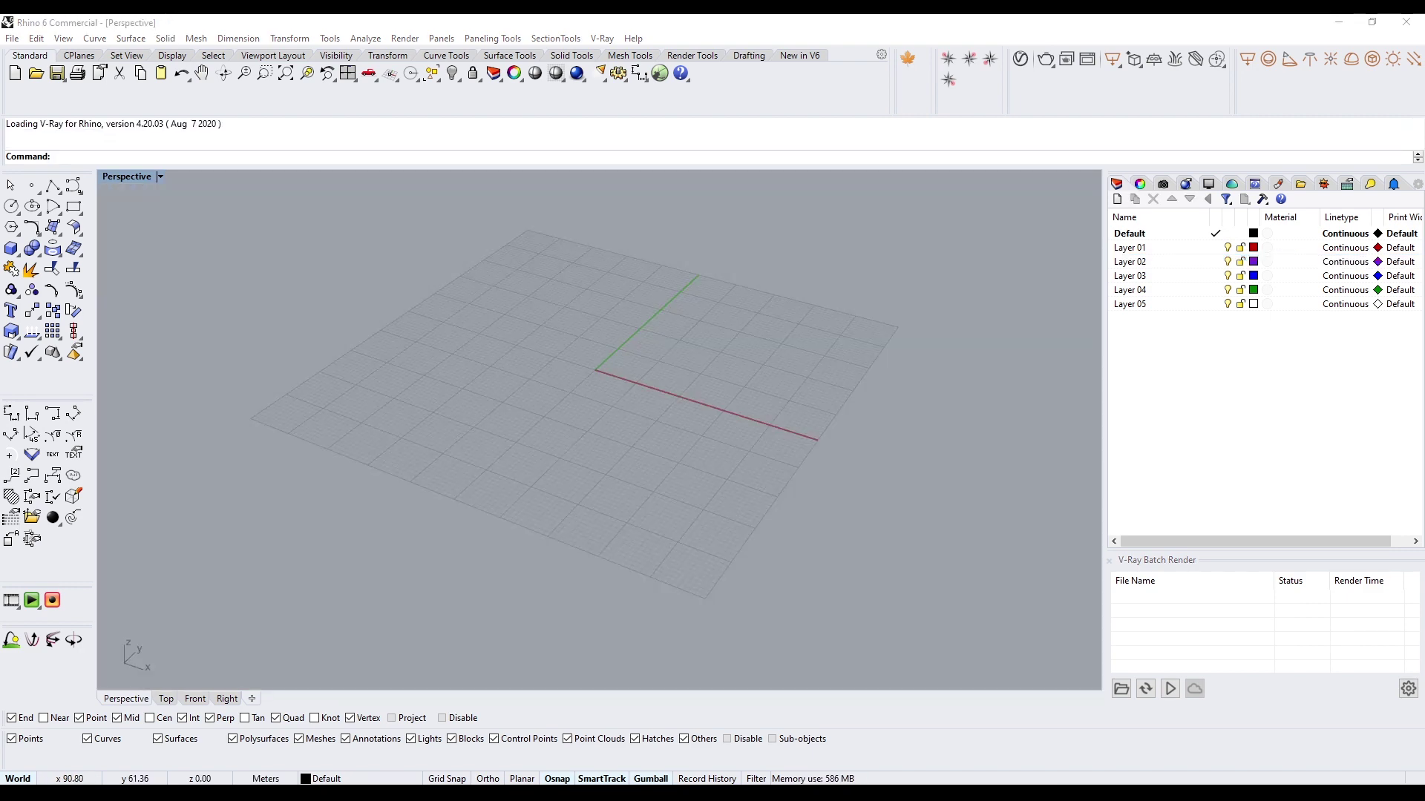
{"action": "right_click_drag", "start_coordinate": [625, 468], "coordinate": [960, 359]}
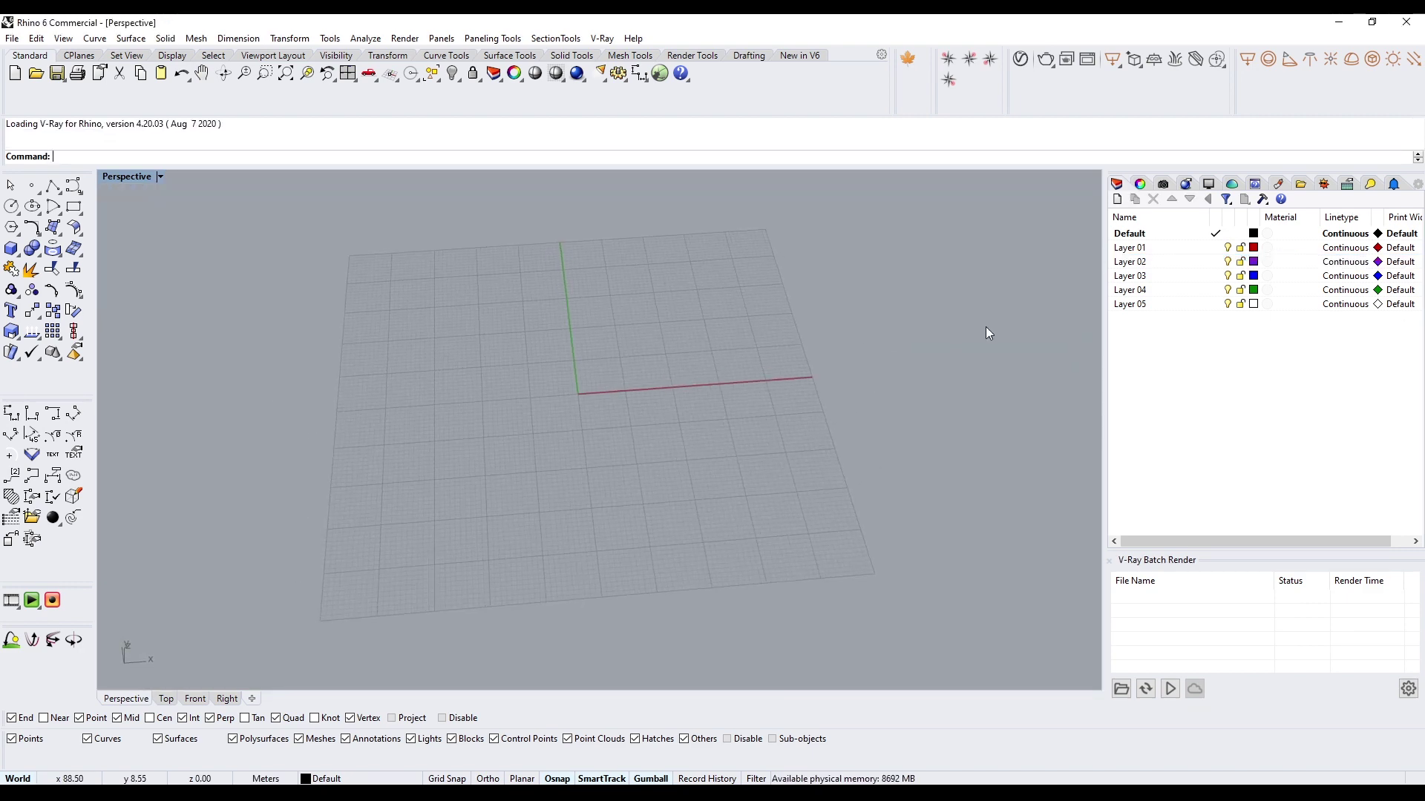
{"action": "left_click", "coordinate": [1147, 239]}
{"action": "right_click_drag", "start_coordinate": [658, 369], "coordinate": [592, 442], "text": "shift"}
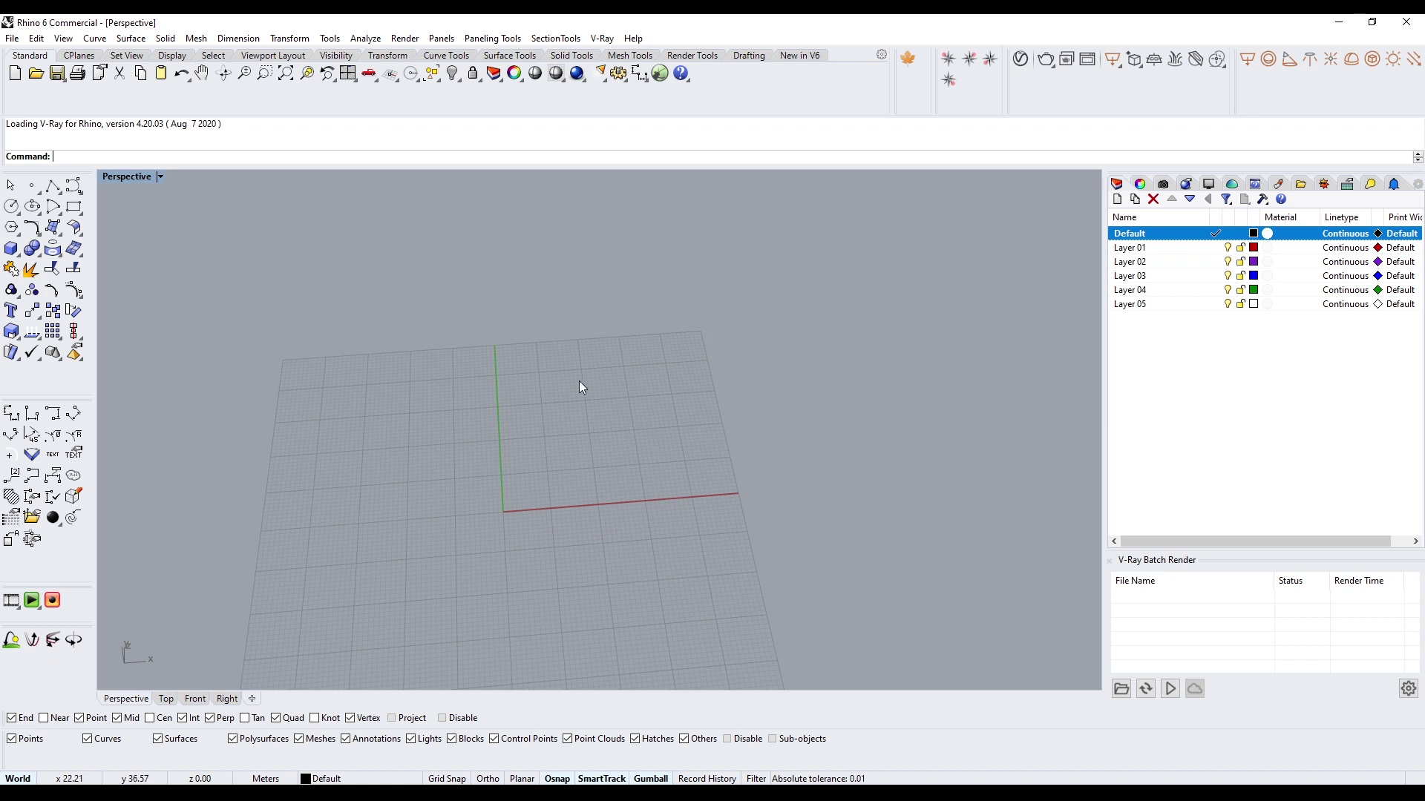
{"action": "left_click", "coordinate": [52, 186]}
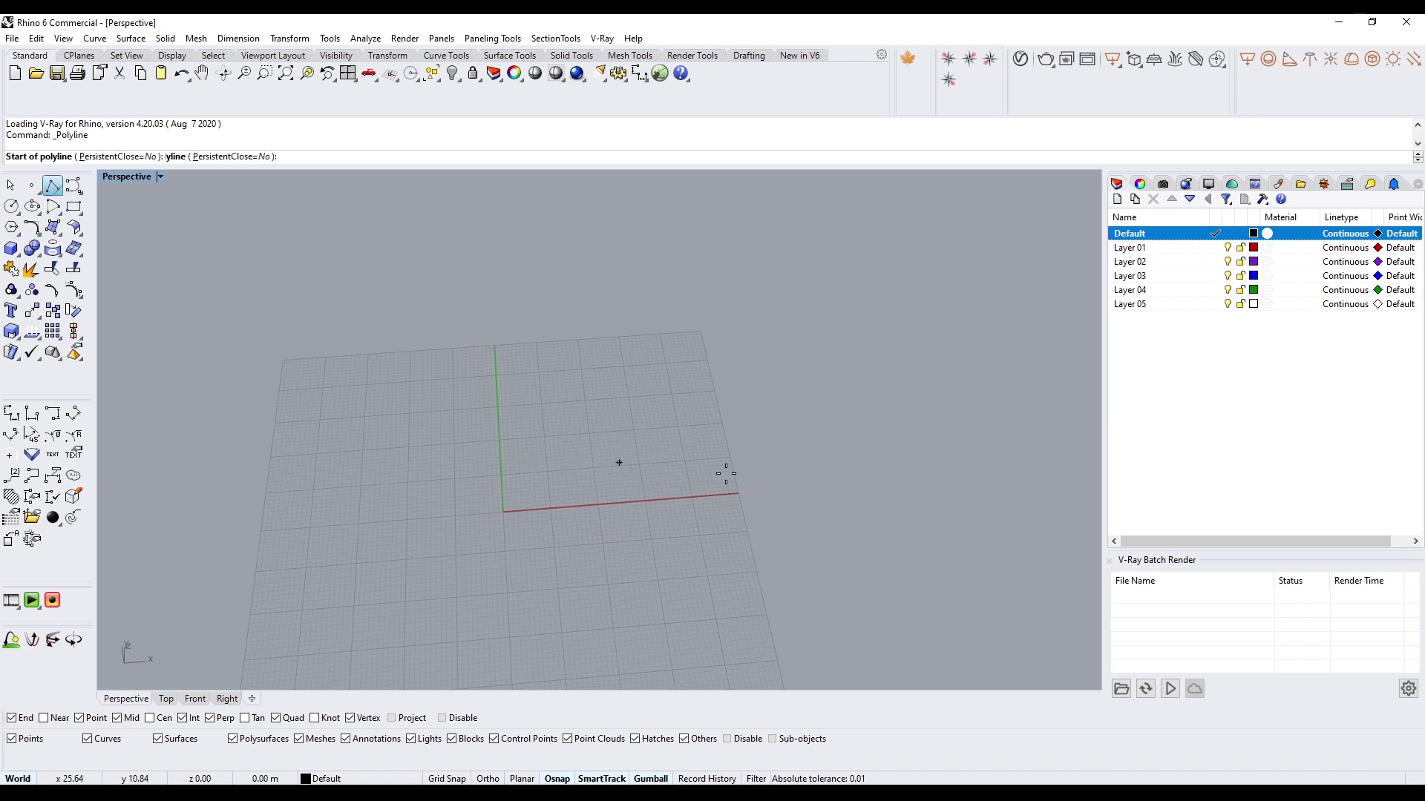
{"action": "right_click_drag", "start_coordinate": [734, 442], "coordinate": [716, 488], "text": "shift"}
{"action": "right_click", "coordinate": [696, 477]}
Step: Set the document's model units to feet, with distances displayed as feet and inches
{"action": "type", "text": "Units"}
{"action": "key", "text": "Return"}
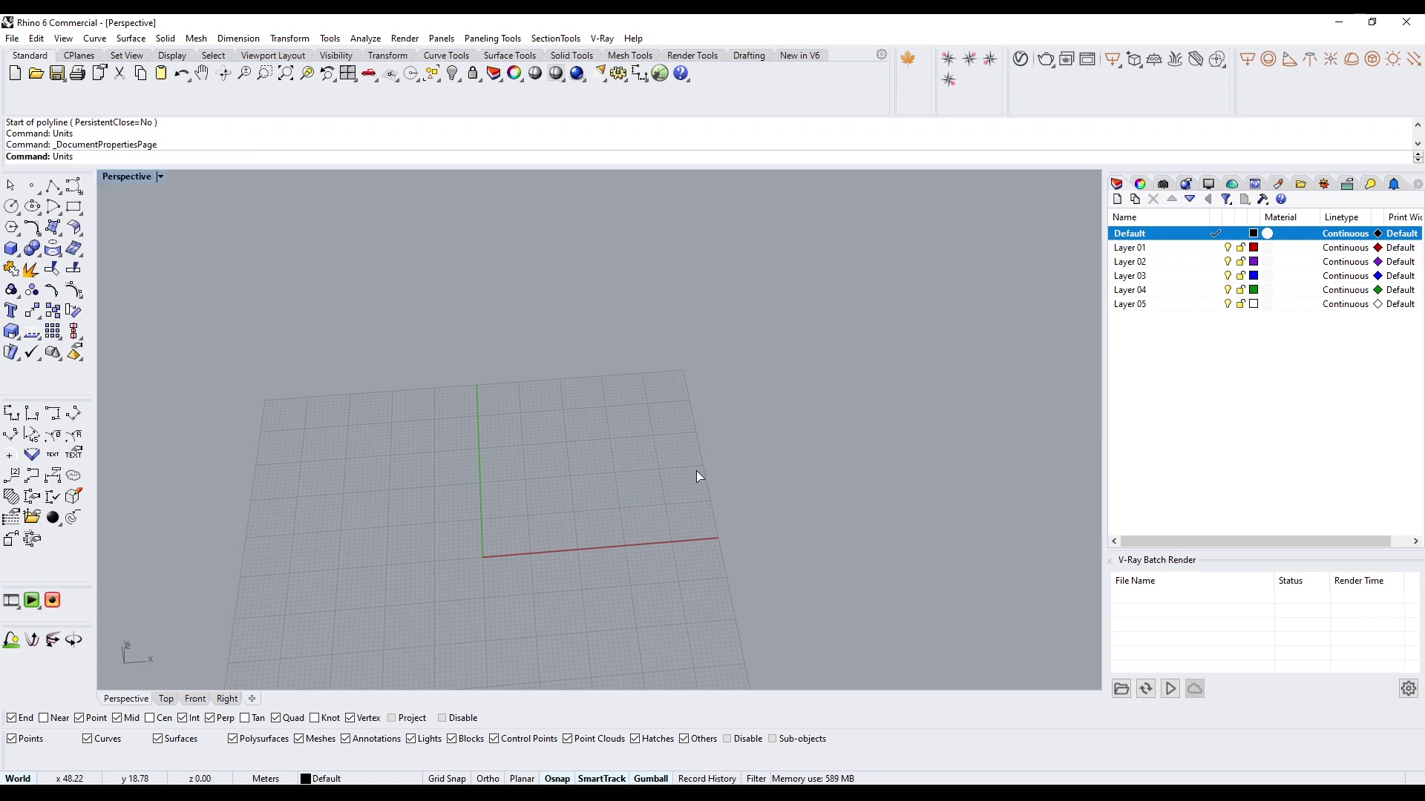
{"action": "left_click", "coordinate": [579, 228]}
{"action": "left_click", "coordinate": [555, 331]}
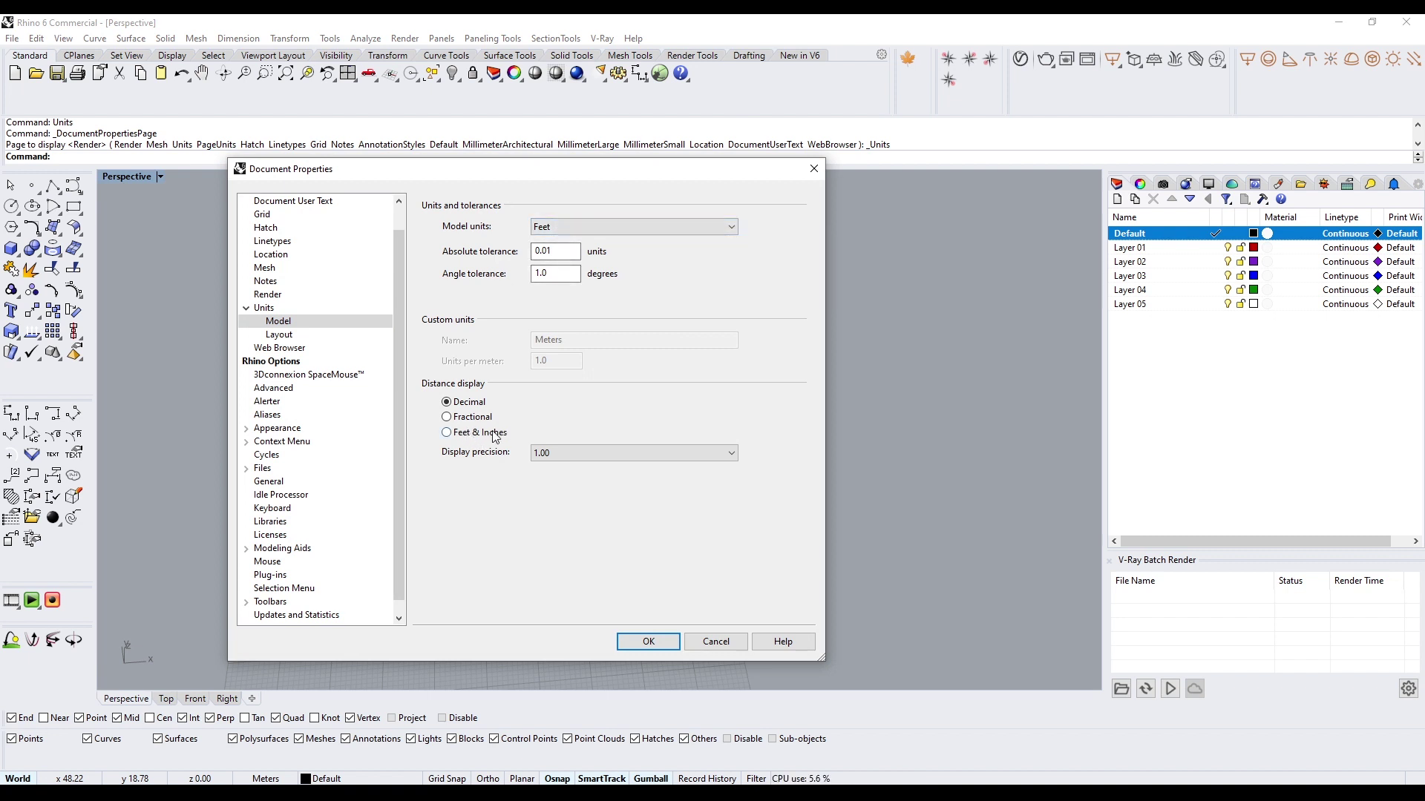
{"action": "left_click", "coordinate": [646, 641]}
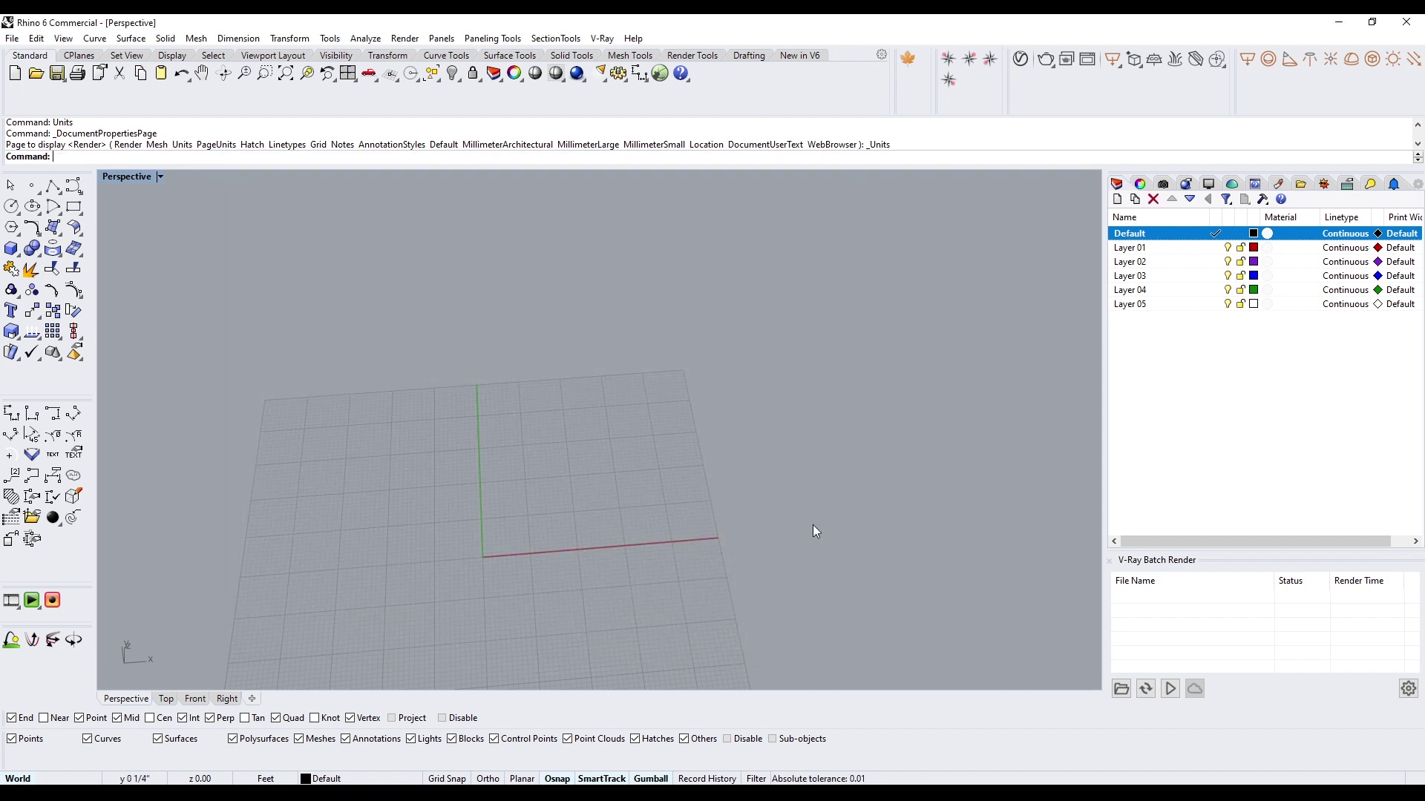
Step: Draw a closed, irregular twelve-point polyline on the ground plane as a building outline
{"action": "left_click", "coordinate": [53, 186]}
{"action": "left_click", "coordinate": [574, 504]}
{"action": "left_click", "coordinate": [690, 434]}
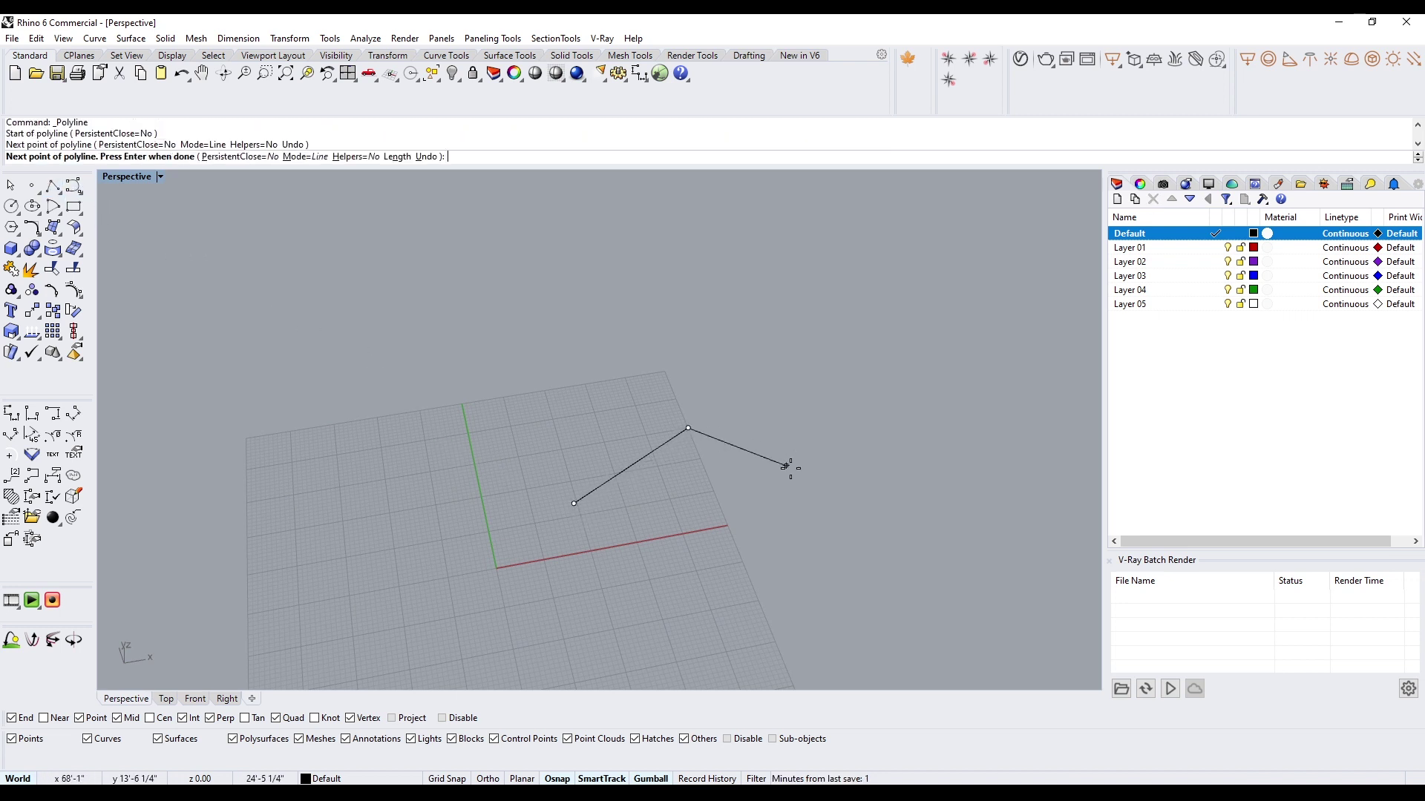
{"action": "left_click", "coordinate": [805, 483]}
{"action": "scroll", "coordinate": [816, 523], "scroll_direction": "down", "scroll_amount": 5}
{"action": "left_click", "coordinate": [748, 526]}
{"action": "left_click", "coordinate": [794, 460]}
{"action": "left_click", "coordinate": [707, 398]}
{"action": "left_click", "coordinate": [632, 458]}
{"action": "left_click", "coordinate": [555, 347]}
{"action": "left_click", "coordinate": [512, 414]}
{"action": "left_click", "coordinate": [410, 466]}
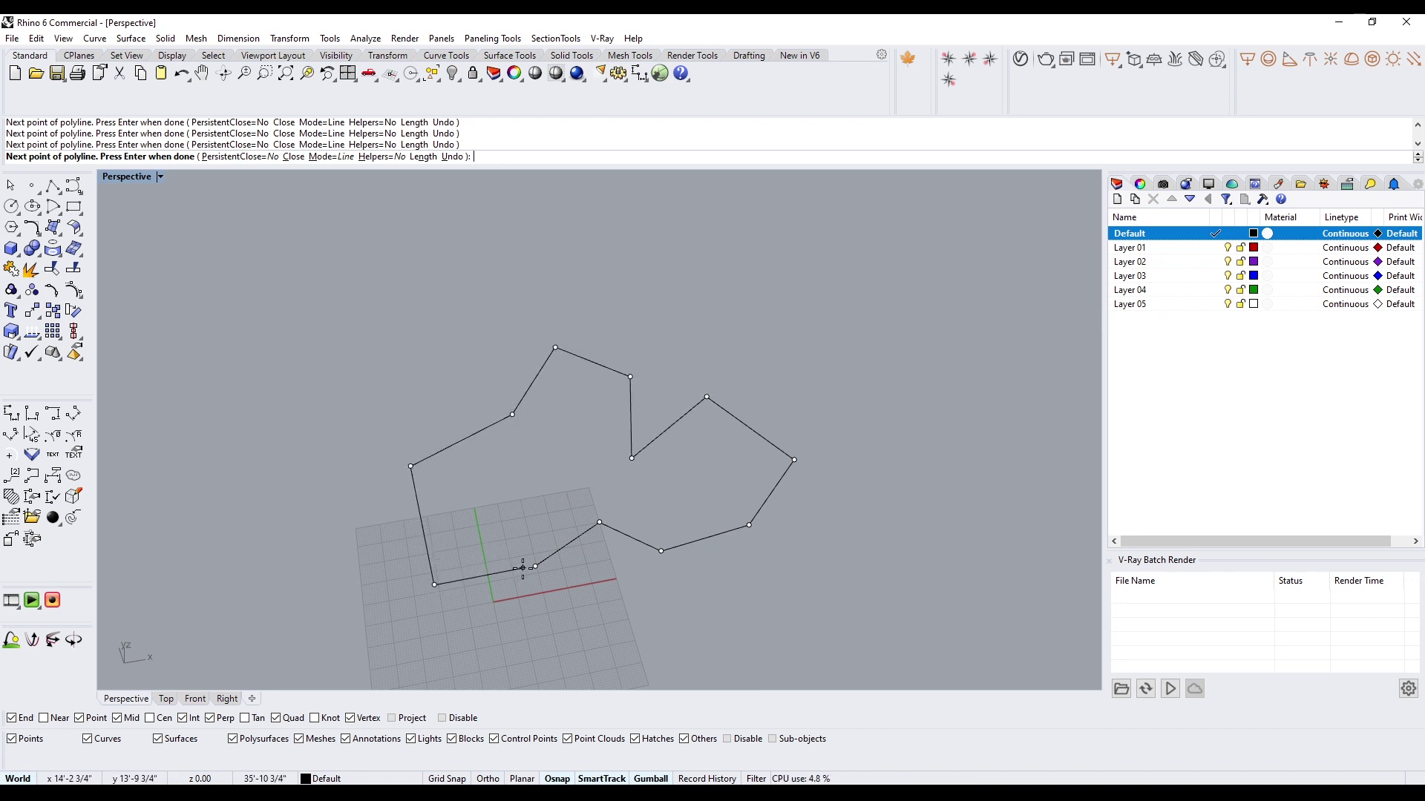
{"action": "type", "text": "c"}
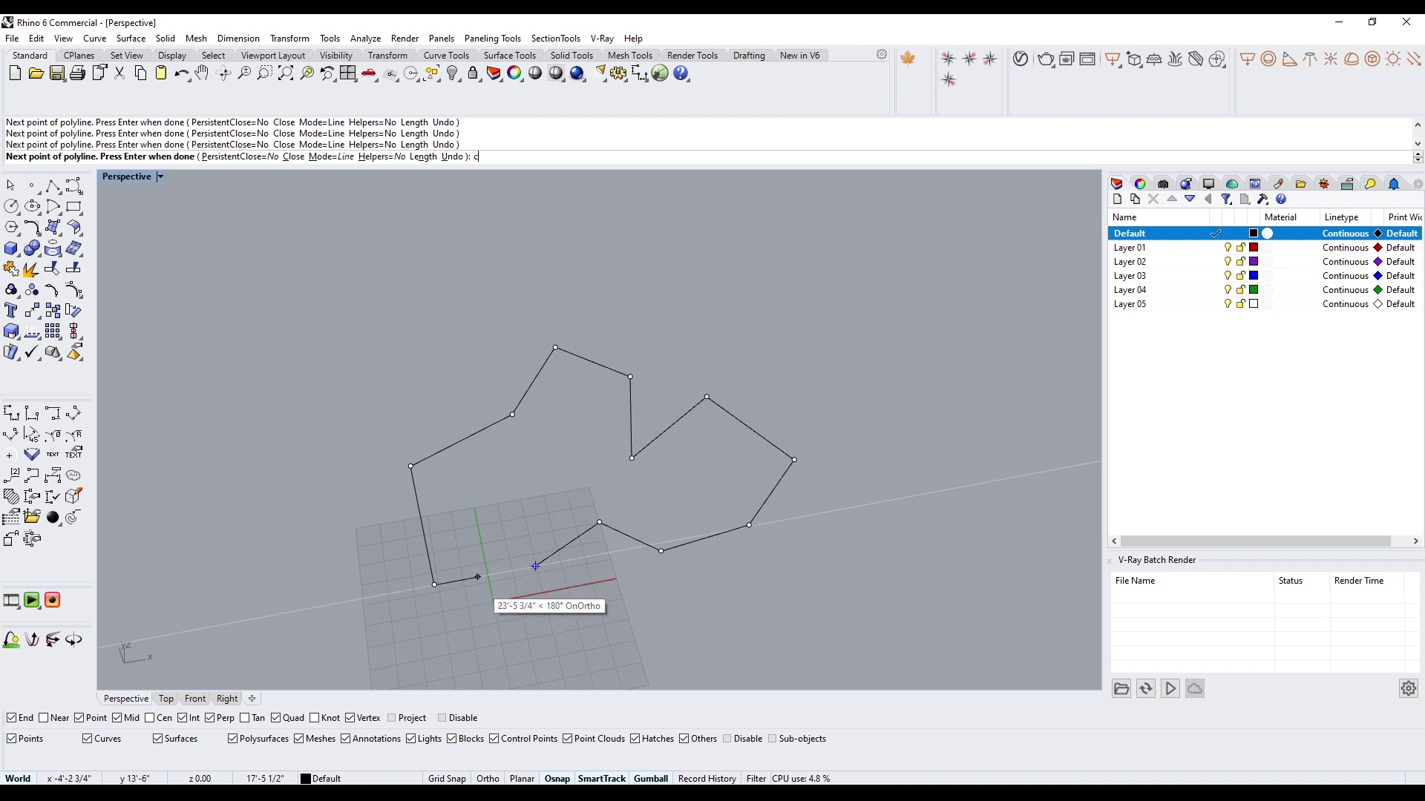
{"action": "key", "text": "Return"}
Step: Extrude the closed outline upward as a solid, 10 feet high
{"action": "left_click", "coordinate": [518, 571]}
{"action": "right_click_drag", "start_coordinate": [575, 593], "coordinate": [725, 537]}
{"action": "key", "text": "F10"}
{"action": "scroll", "coordinate": [598, 550], "scroll_direction": "up", "scroll_amount": 6}
{"action": "right_click_drag", "start_coordinate": [594, 549], "coordinate": [557, 532]}
{"action": "left_click", "coordinate": [558, 553]}
{"action": "scroll", "coordinate": [404, 532], "scroll_direction": "up", "scroll_amount": 2}
{"action": "type", "text": "Extrudecrv"}
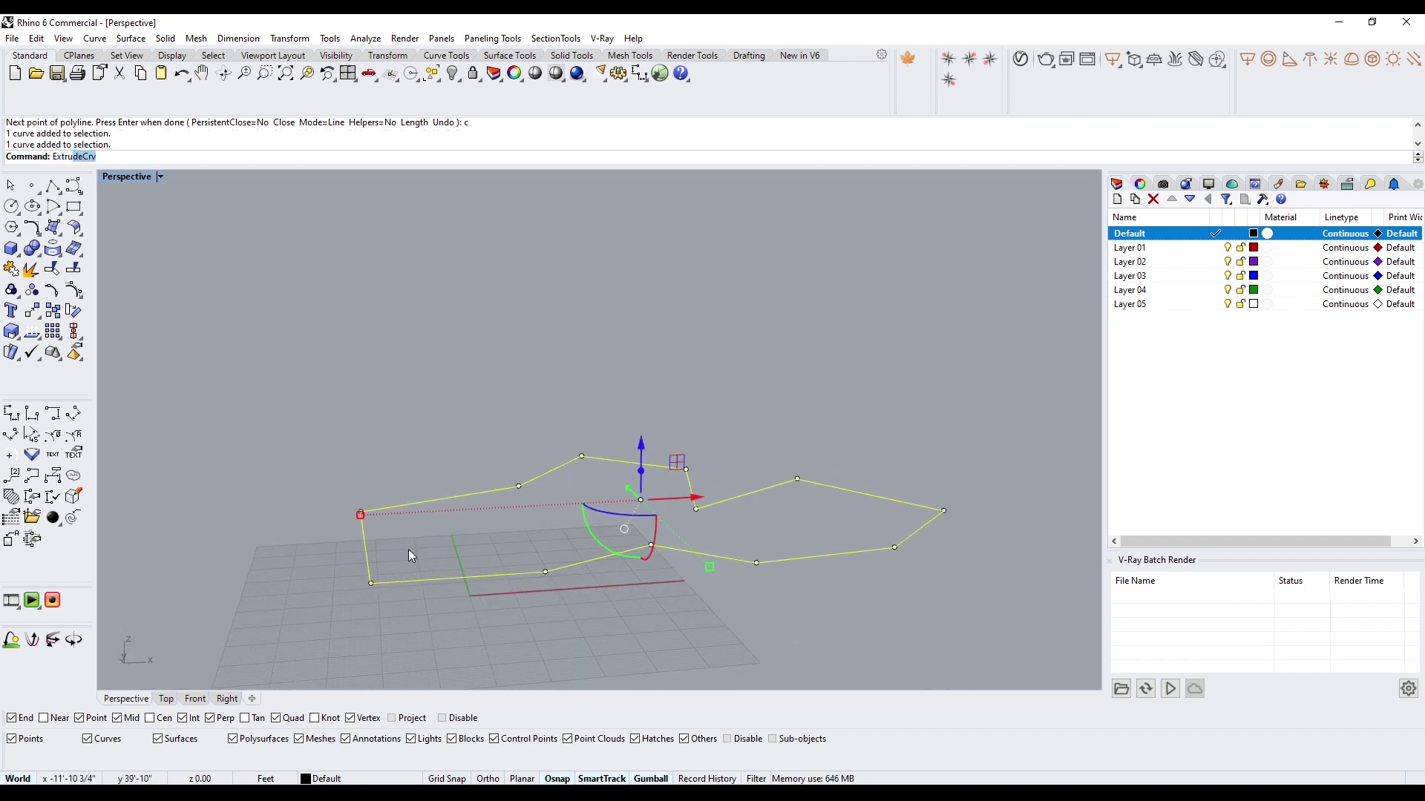
{"action": "key", "text": "Return"}
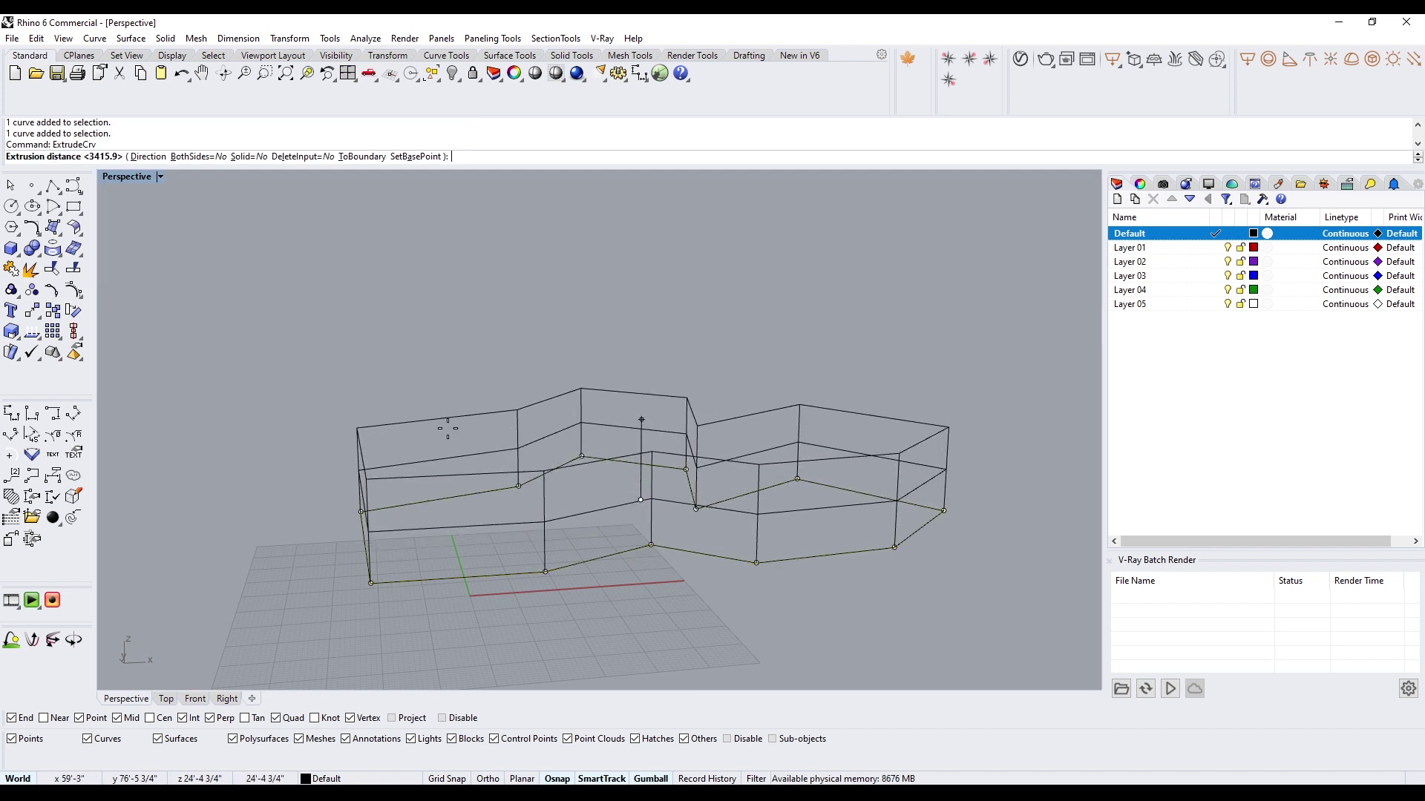
{"action": "left_click", "coordinate": [247, 156]}
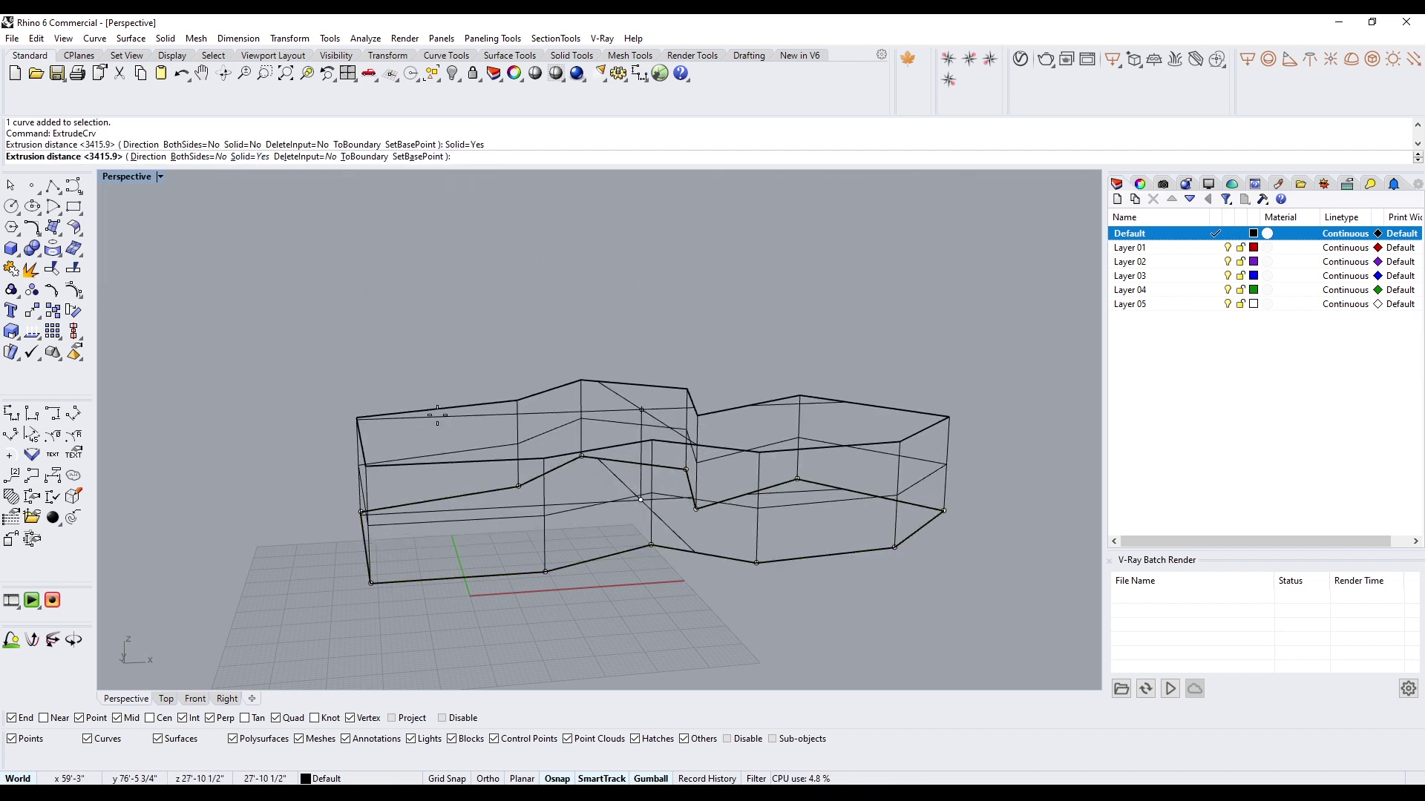
{"action": "type", "text": "10"}
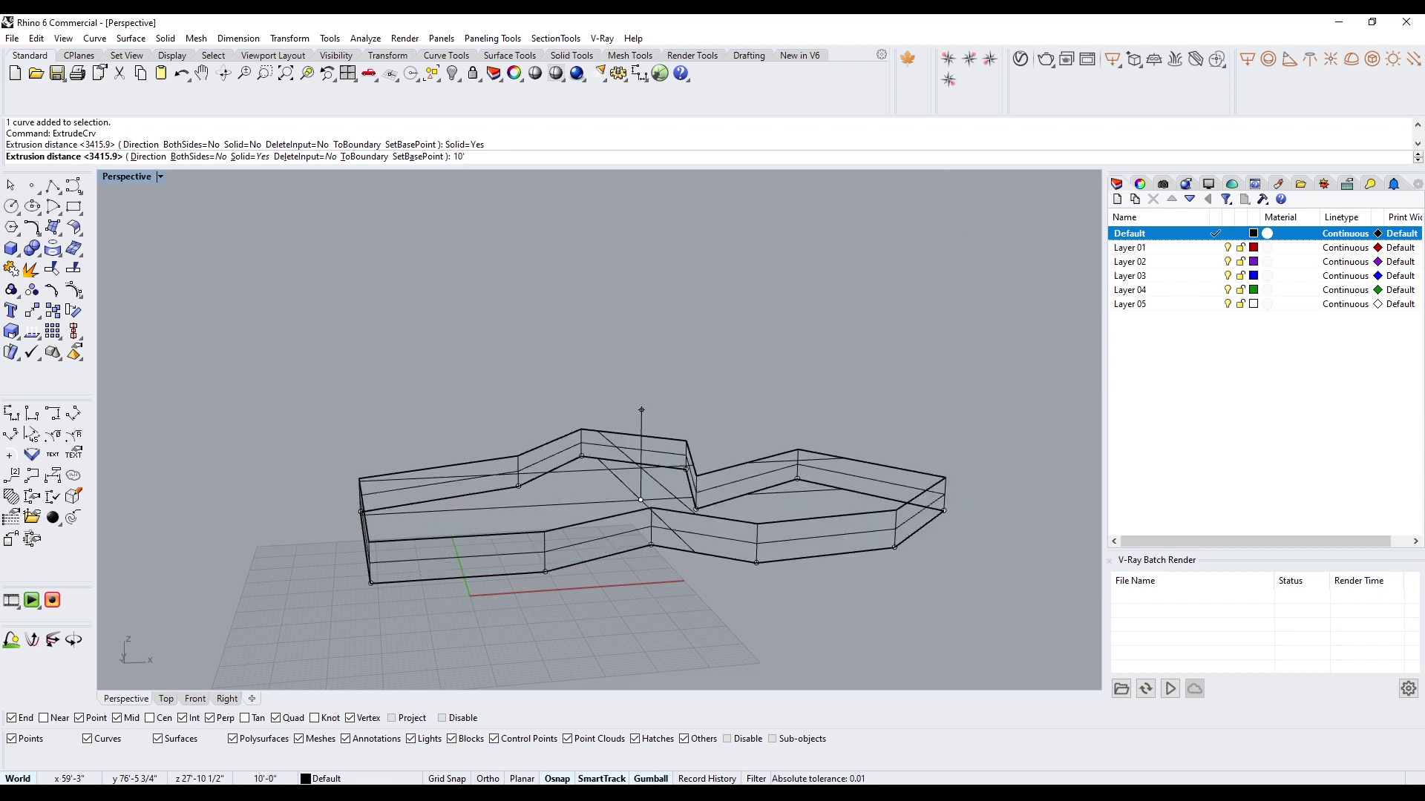
{"action": "key", "text": "Return"}
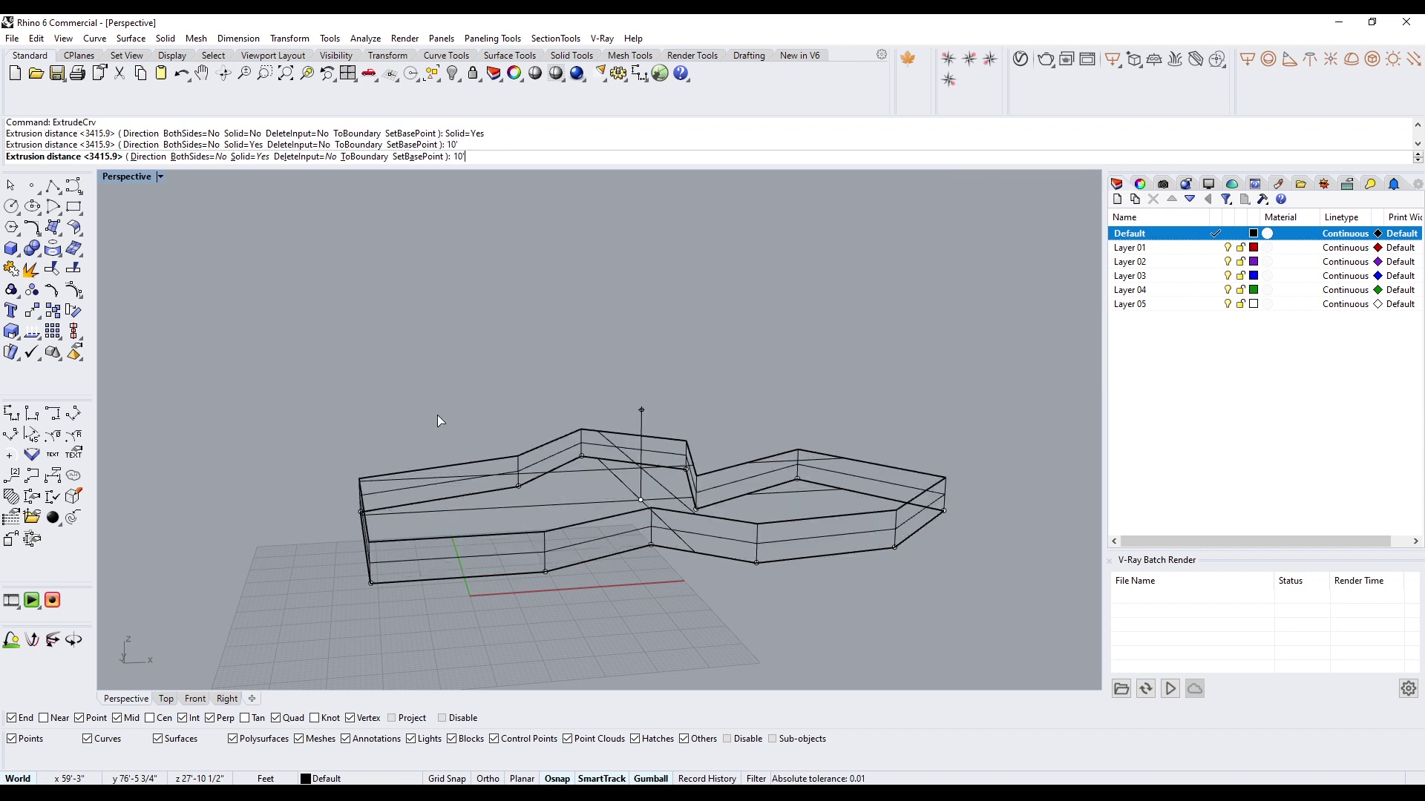
Step: Select the extruded solid and switch the Perspective viewport to Shaded display
{"action": "right_click_drag", "start_coordinate": [439, 475], "coordinate": [517, 565]}
{"action": "left_click", "coordinate": [517, 583]}
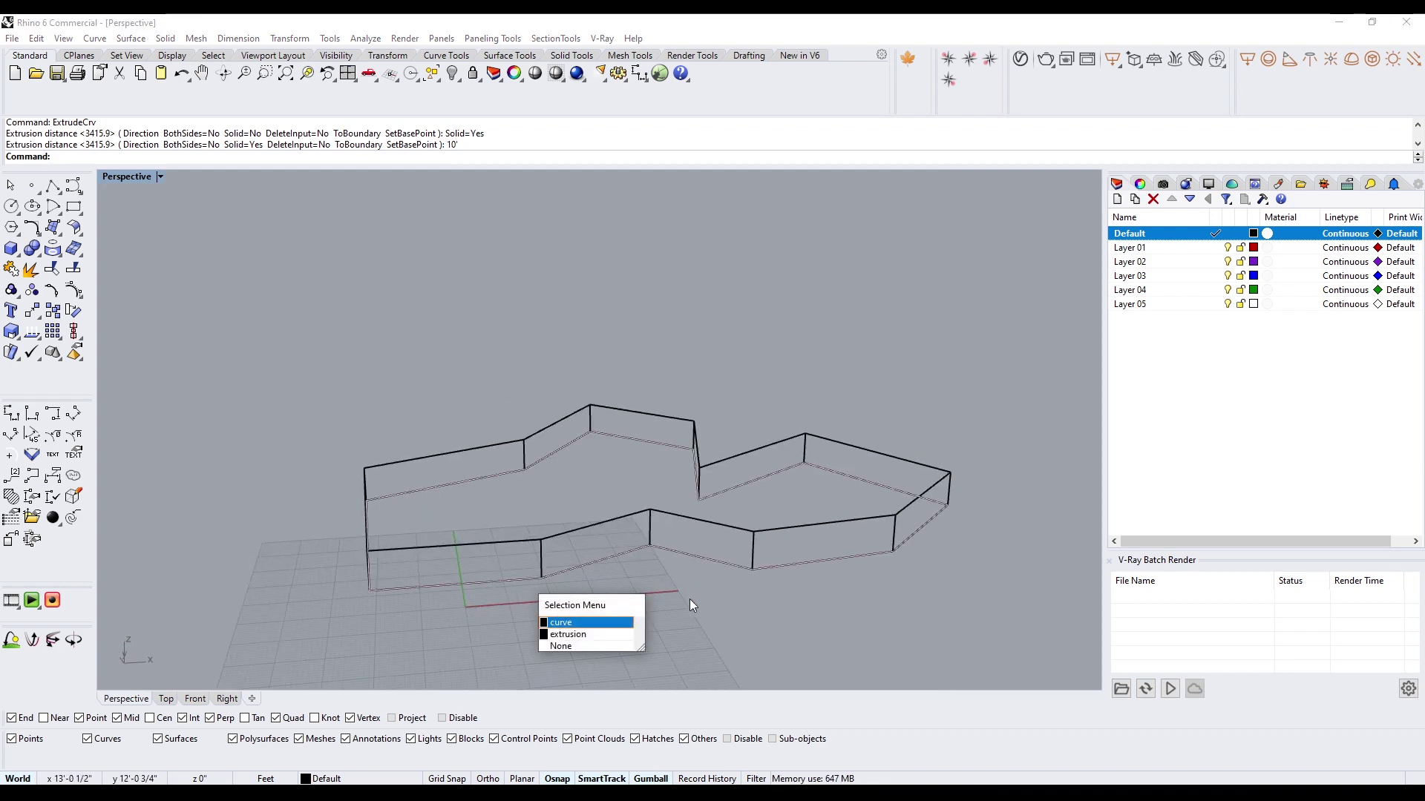
{"action": "left_click", "coordinate": [568, 635]}
{"action": "left_click", "coordinate": [123, 180]}
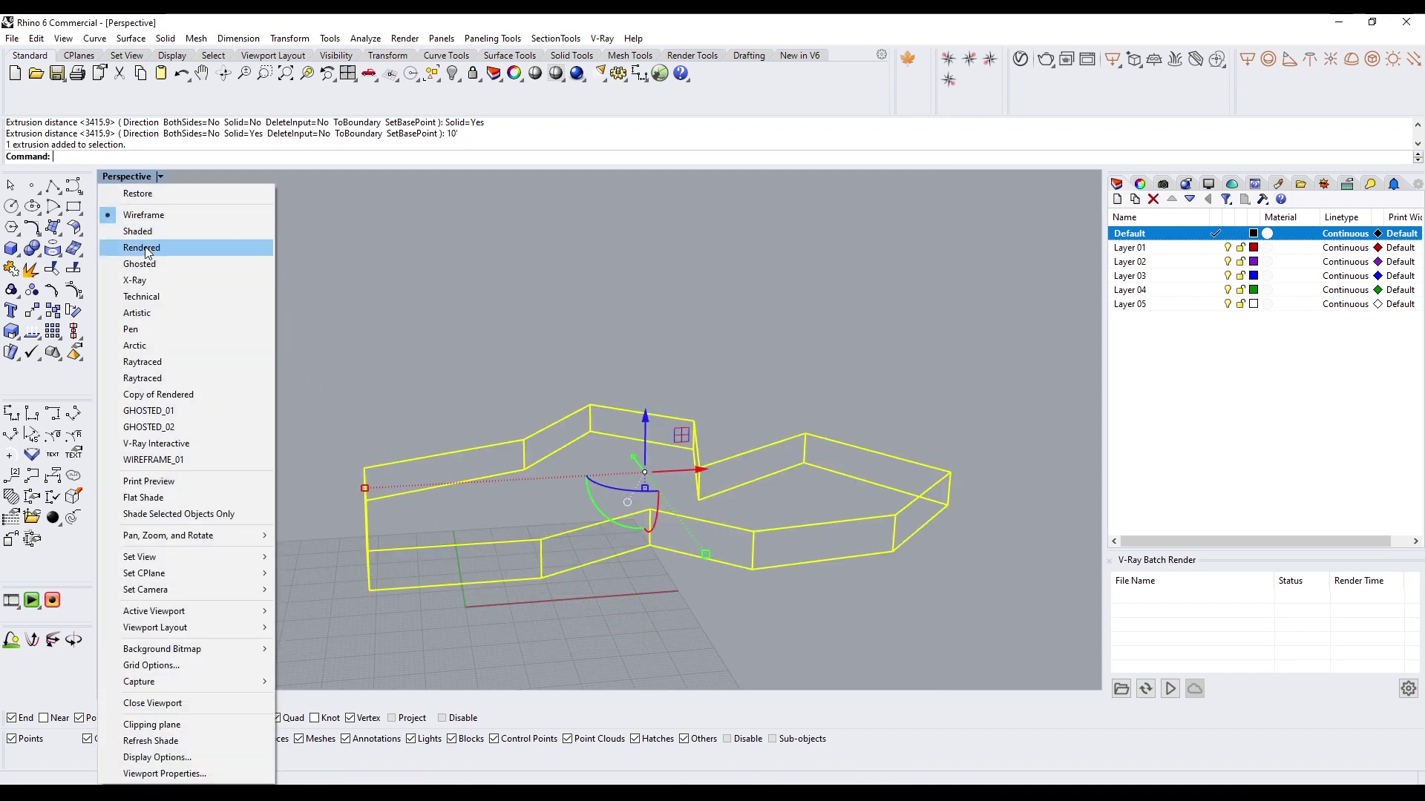
{"action": "left_click", "coordinate": [132, 232]}
{"action": "mouse_move", "coordinate": [554, 564]}
{"action": "right_mouse_down"}
{"action": "mouse_move", "coordinate": [705, 423]}
{"action": "mouse_move", "coordinate": [603, 559]}
{"action": "mouse_move", "coordinate": [588, 458]}
{"action": "mouse_move", "coordinate": [582, 487]}
{"action": "right_mouse_up"}
{"action": "left_click", "coordinate": [582, 496]}
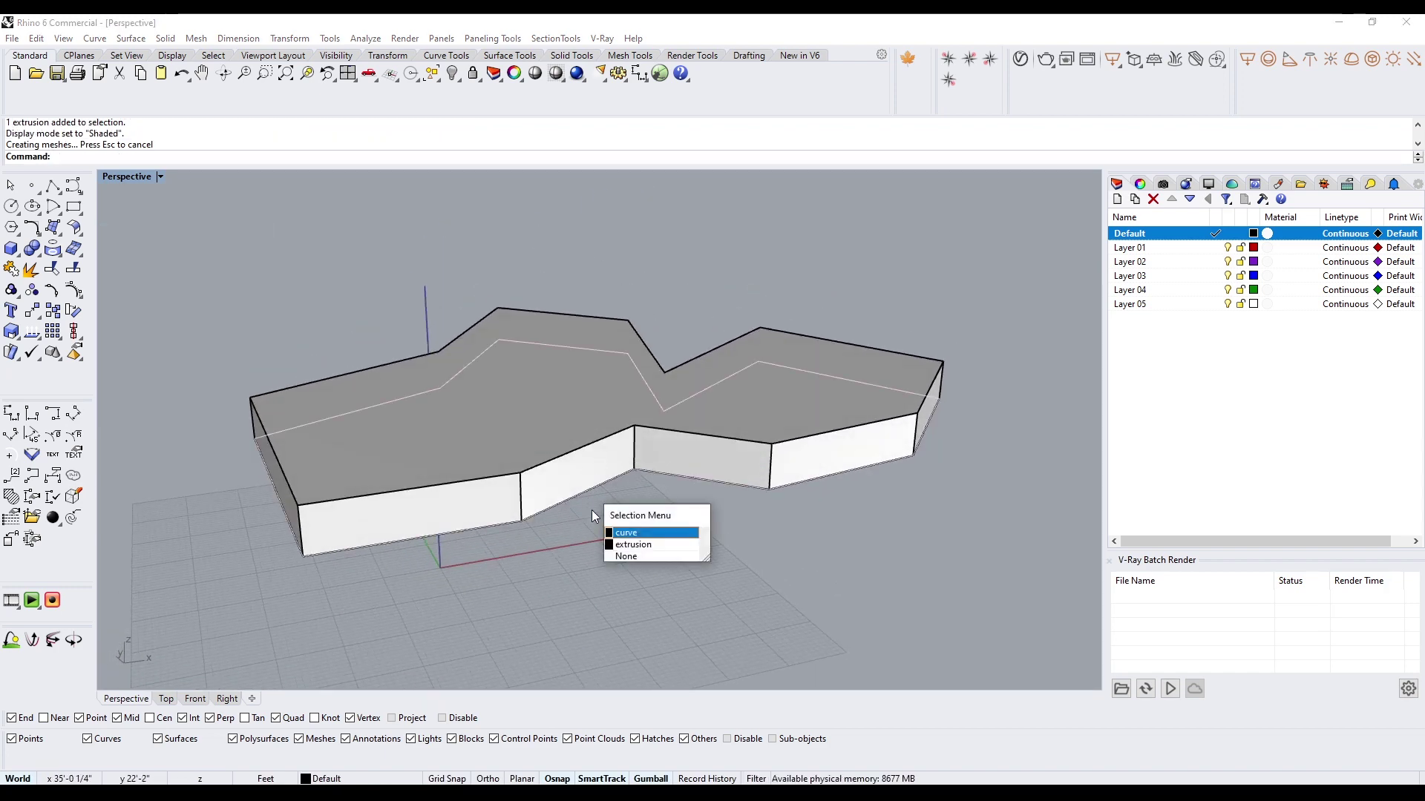
{"action": "left_click", "coordinate": [604, 531]}
{"action": "scroll", "coordinate": [373, 548], "scroll_direction": "up", "scroll_amount": 3}
{"action": "left_click", "coordinate": [590, 594]}
{"action": "scroll", "coordinate": [590, 594], "scroll_direction": "down", "scroll_amount": 2}
{"action": "right_click_drag", "start_coordinate": [590, 595], "coordinate": [587, 583]}
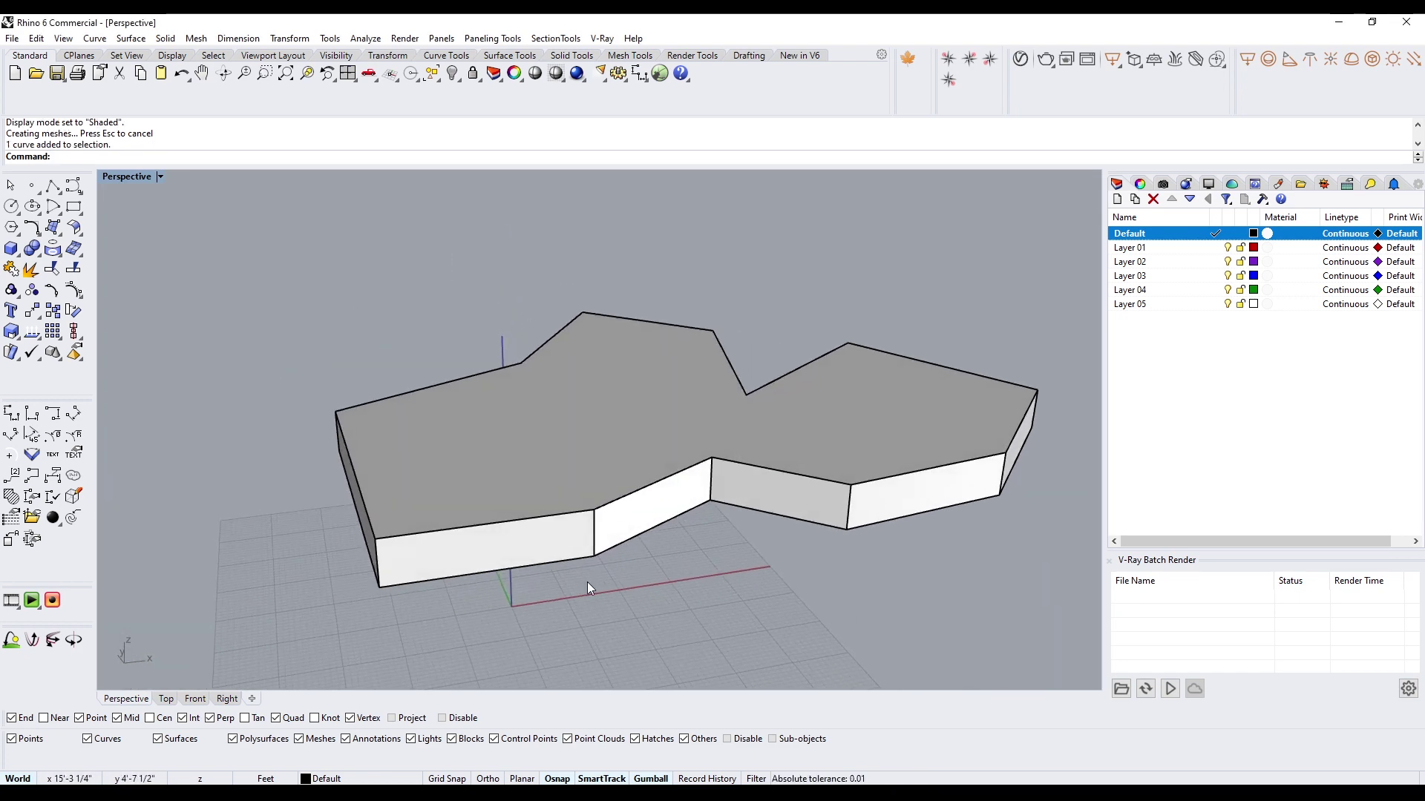
Step: Try to shell the extruded solid with a thickness of 5.5 feet, removing its top and bottom faces
{"action": "type", "text": "shell"}
{"action": "key", "text": "Return"}
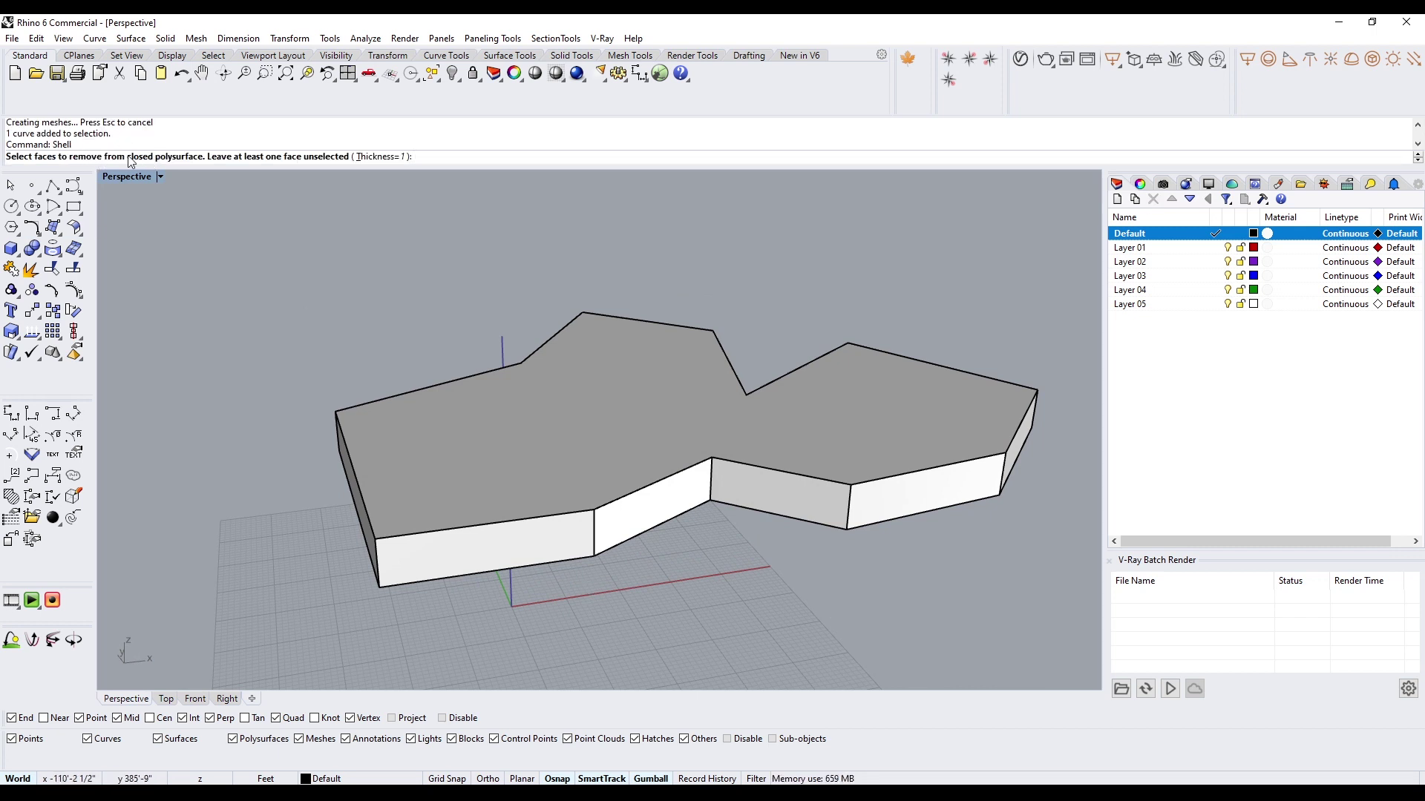
{"action": "left_click", "coordinate": [374, 157]}
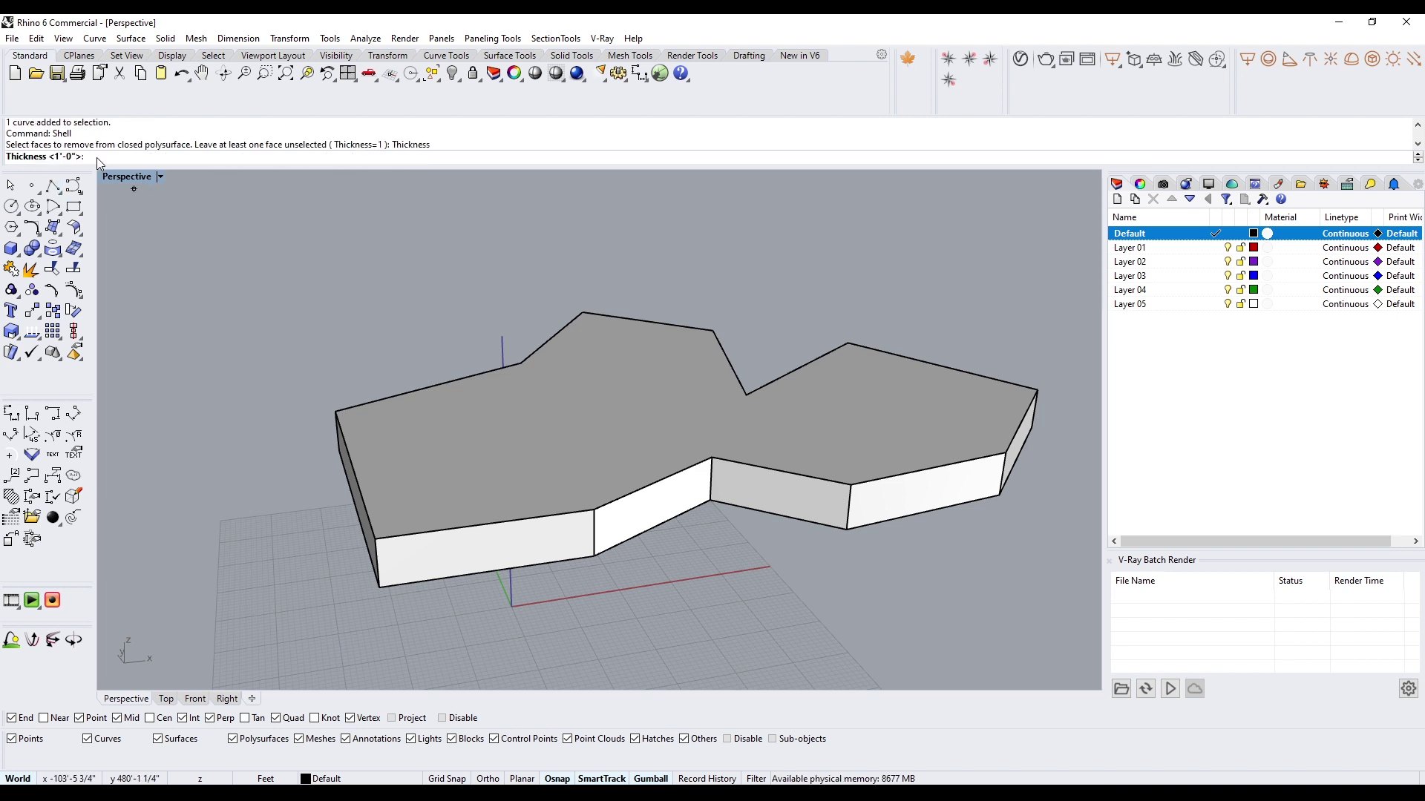
{"action": "type", "text": "5."}
{"action": "key", "text": "Return"}
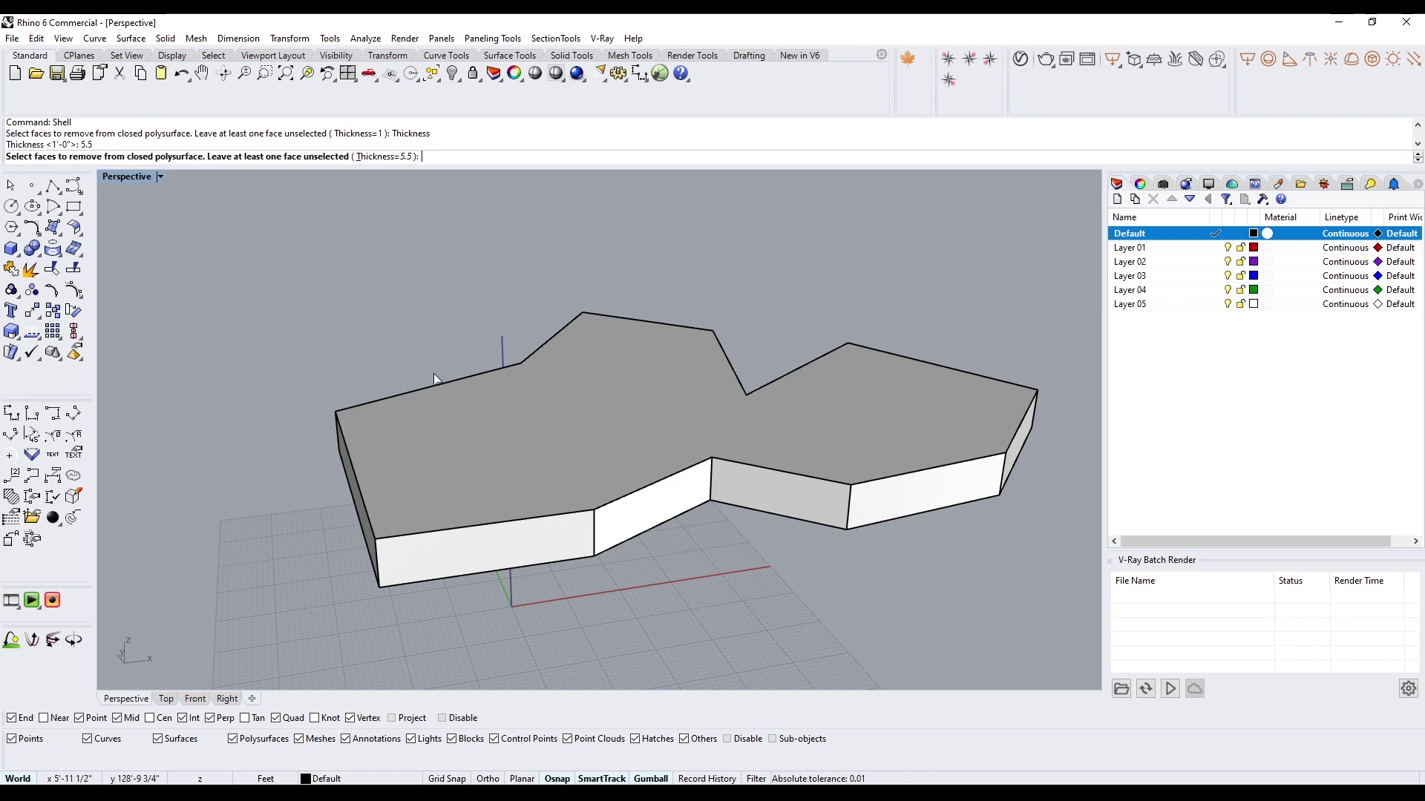
{"action": "left_click", "coordinate": [490, 453]}
{"action": "right_click_drag", "start_coordinate": [800, 596], "coordinate": [621, 515]}
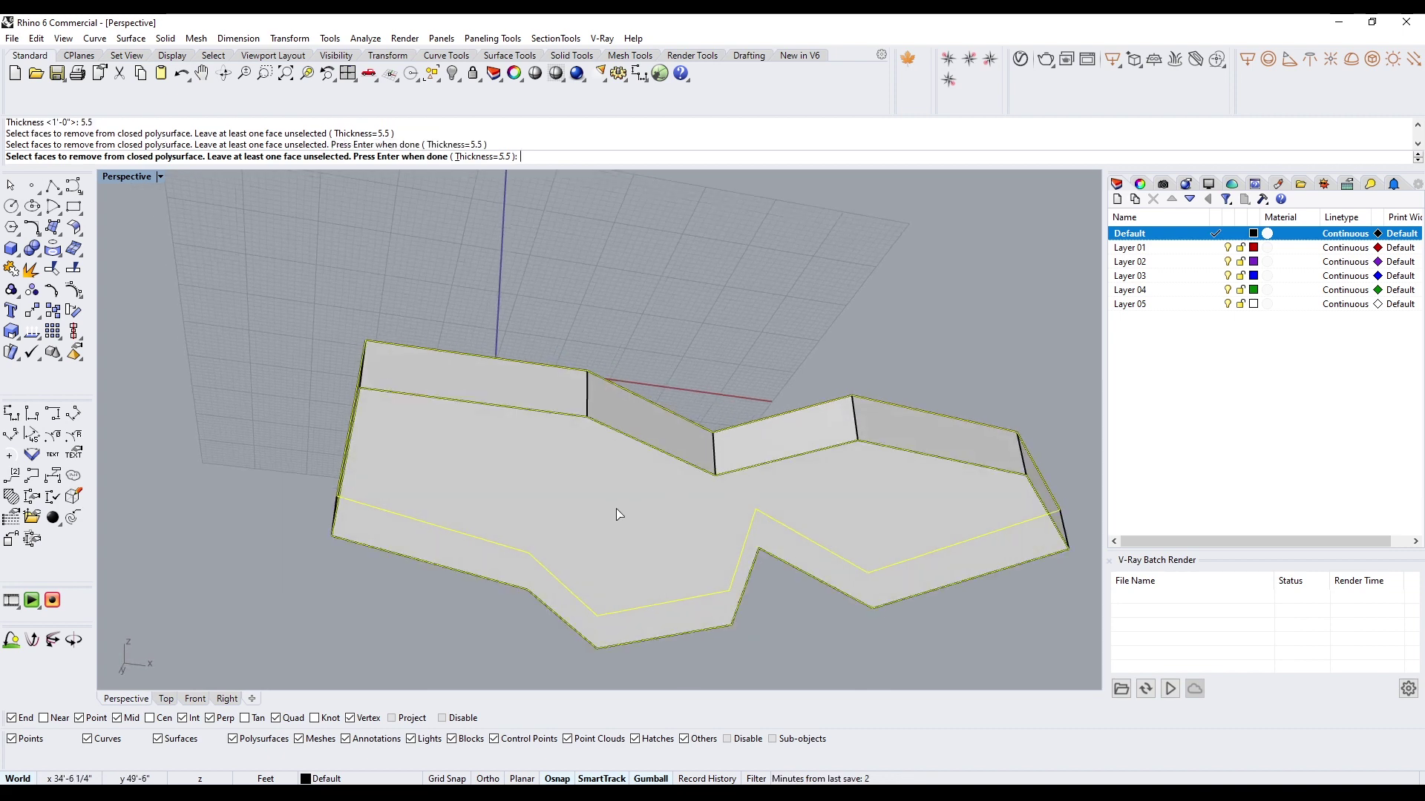
{"action": "key", "text": "Return"}
{"action": "right_click_drag", "start_coordinate": [453, 652], "coordinate": [625, 509]}
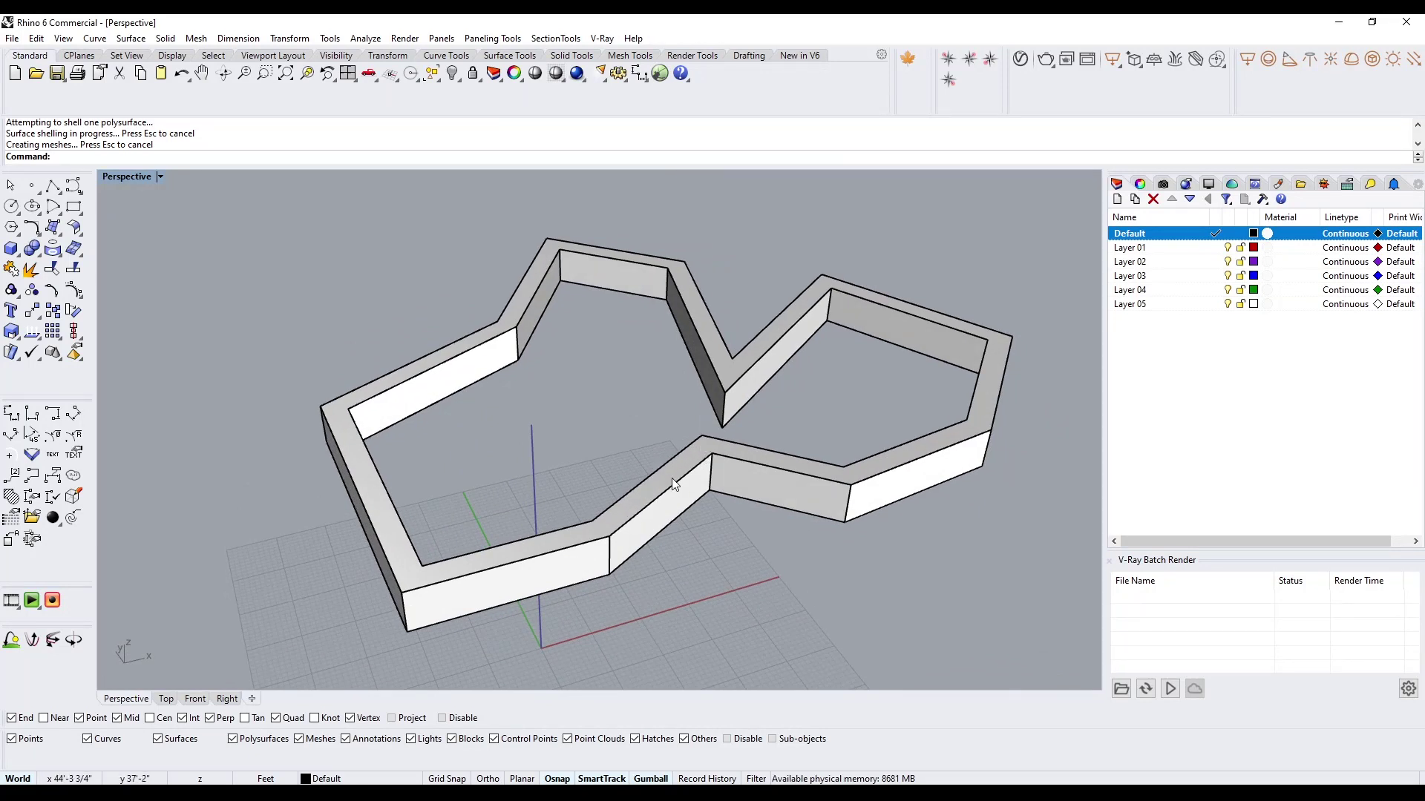
{"action": "key", "text": "ctrl+z"}
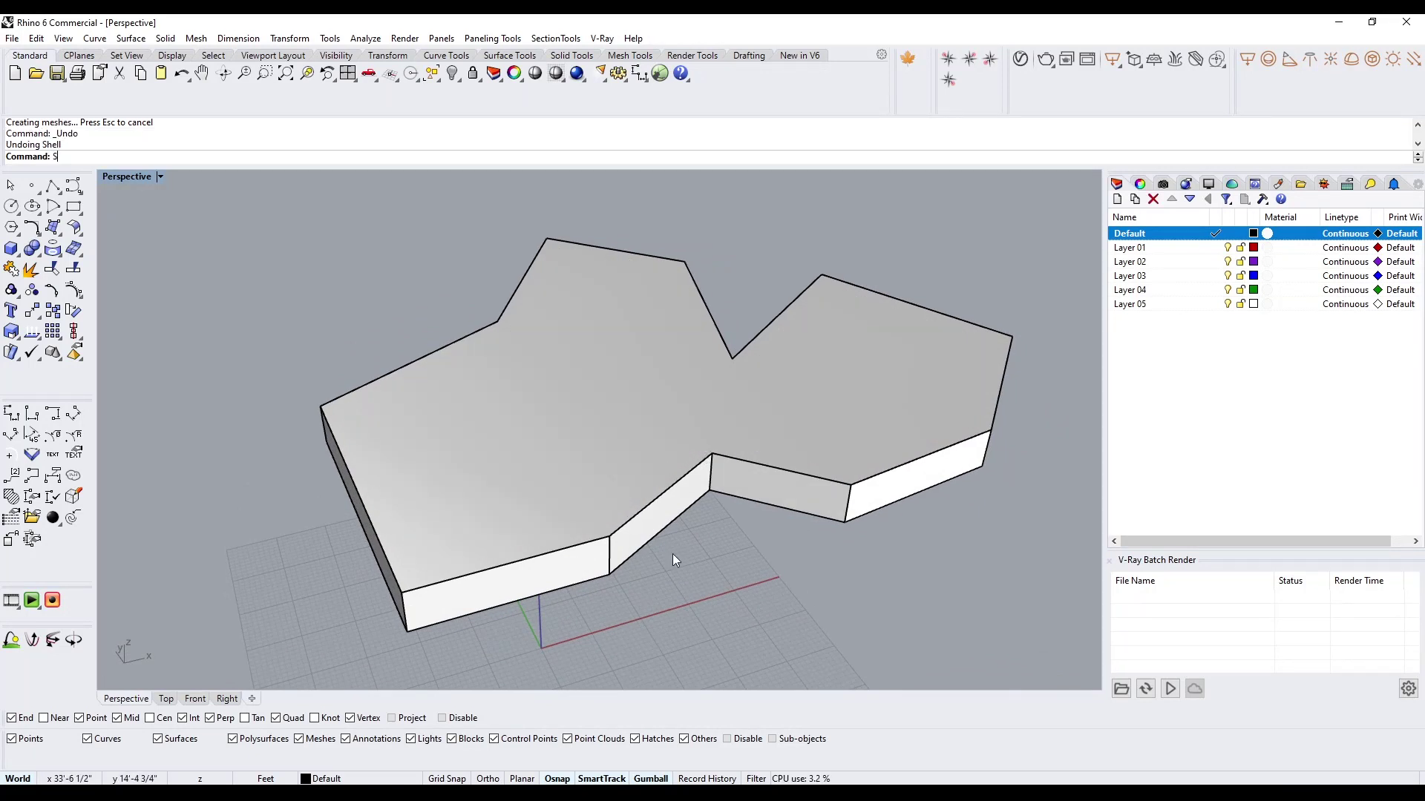
Step: Shell the extruded solid into walls 5.5 inches thick, removing its top and bottom faces
{"action": "key", "text": "Return"}
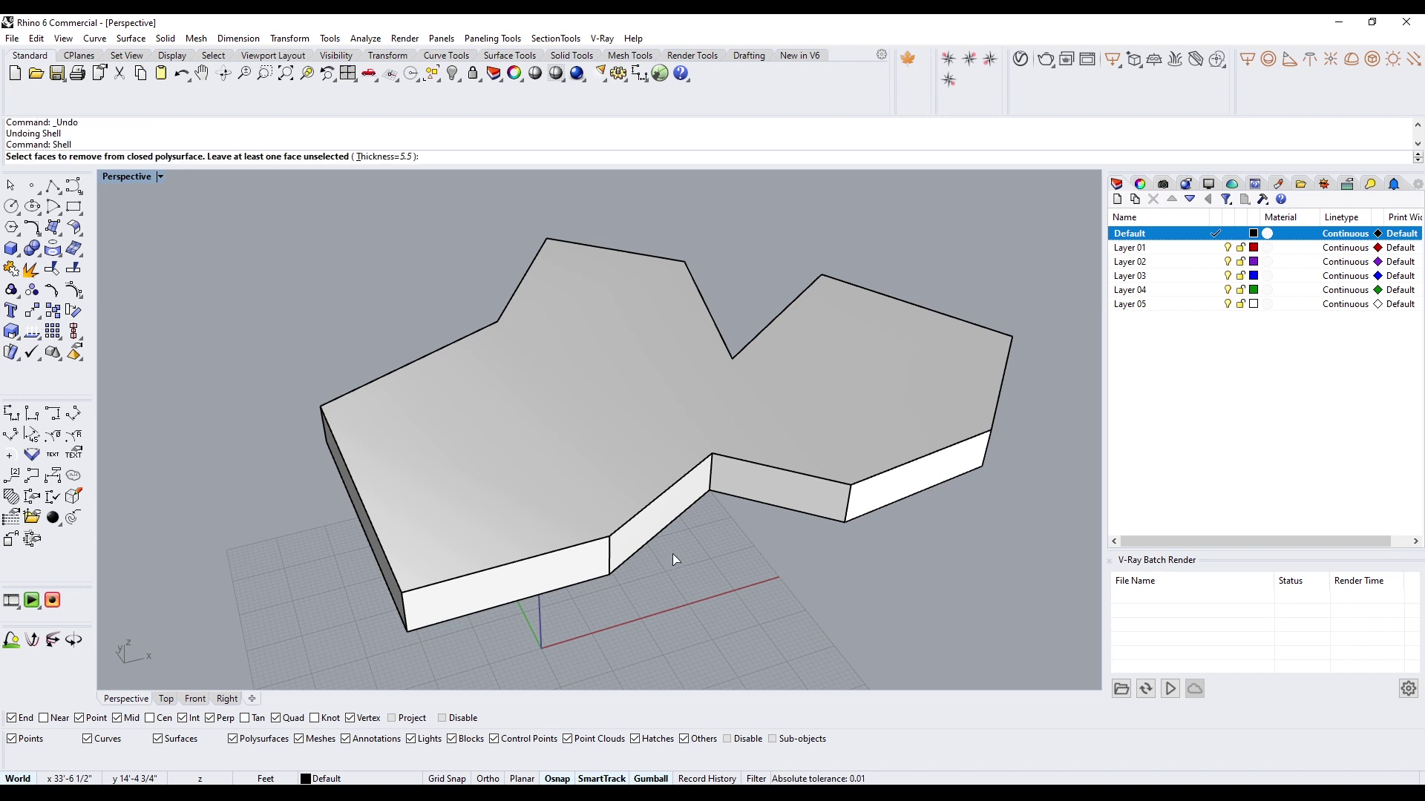
{"action": "type", "text": "5.5\""}
{"action": "key", "text": "Return"}
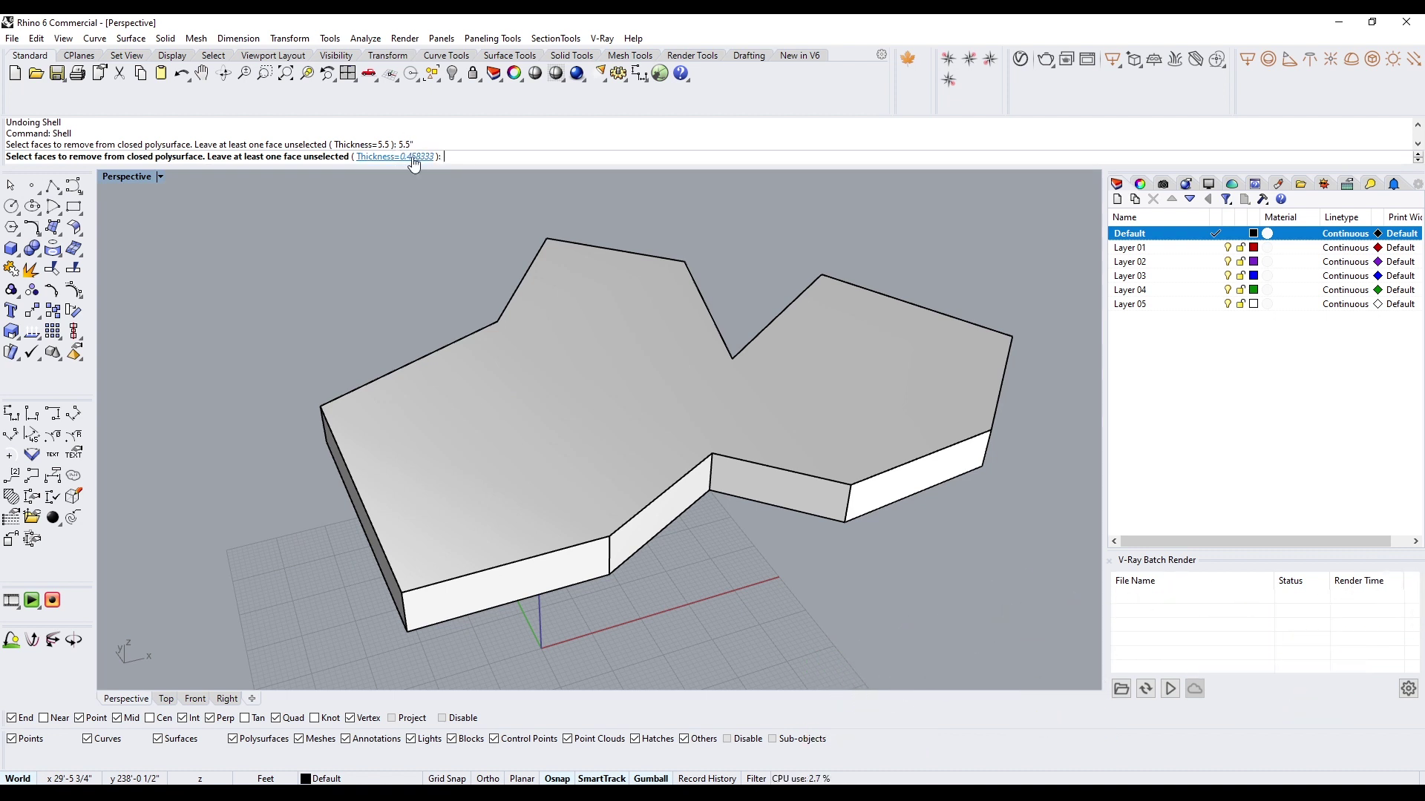
{"action": "left_click", "coordinate": [565, 353]}
{"action": "right_click_drag", "start_coordinate": [619, 479], "coordinate": [669, 463]}
{"action": "scroll", "coordinate": [583, 494], "scroll_direction": "up", "scroll_amount": 3}
{"action": "right_click", "coordinate": [583, 494]}
{"action": "scroll", "coordinate": [669, 463], "scroll_direction": "down", "scroll_amount": 5}
{"action": "right_click_drag", "start_coordinate": [725, 518], "coordinate": [668, 490]}
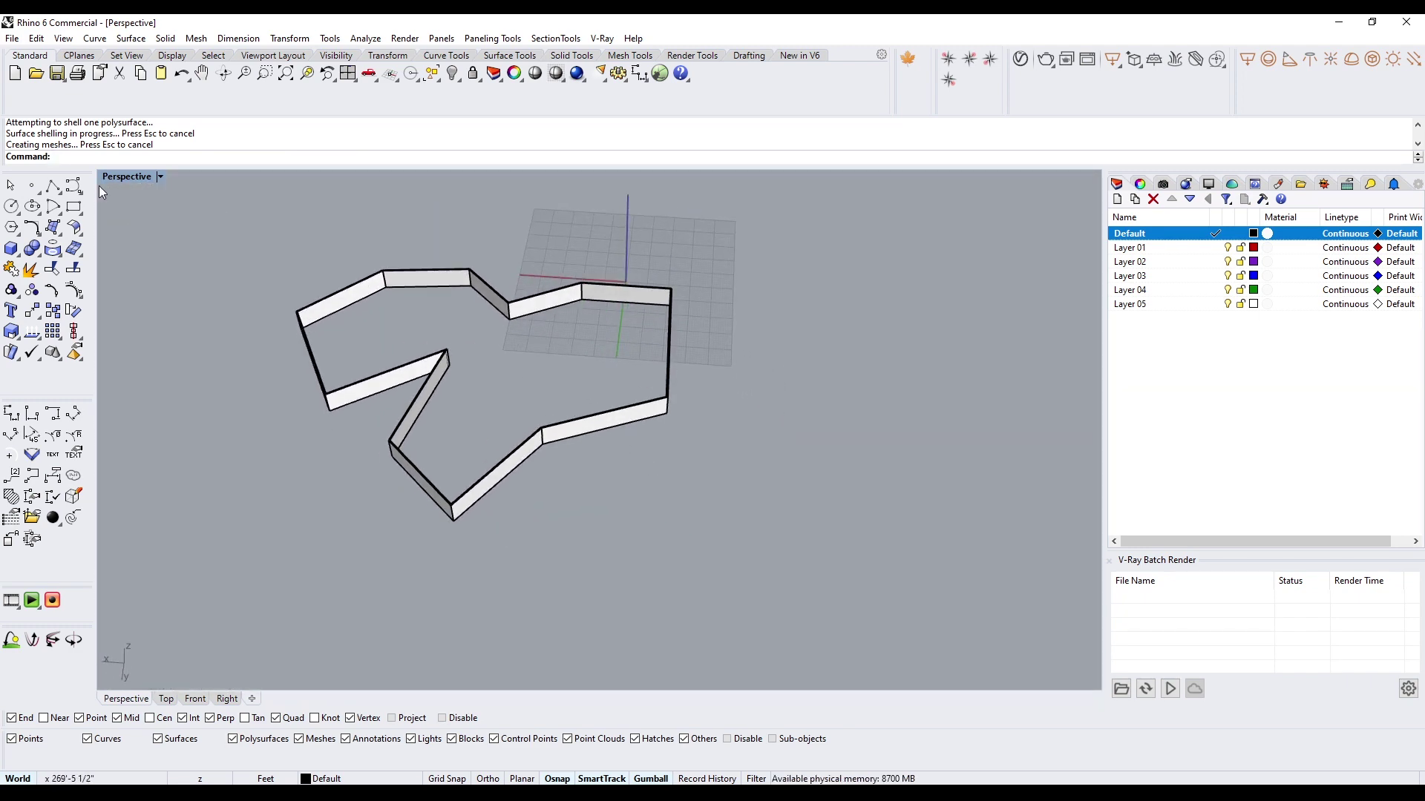
Step: Draw a second closed polyline outline with seven points beside the shelled walls
{"action": "left_click", "coordinate": [56, 186]}
{"action": "left_click", "coordinate": [815, 394]}
{"action": "left_click", "coordinate": [719, 450]}
{"action": "left_click", "coordinate": [723, 511]}
{"action": "left_click", "coordinate": [802, 515]}
{"action": "left_click", "coordinate": [818, 471]}
{"action": "left_click", "coordinate": [857, 505]}
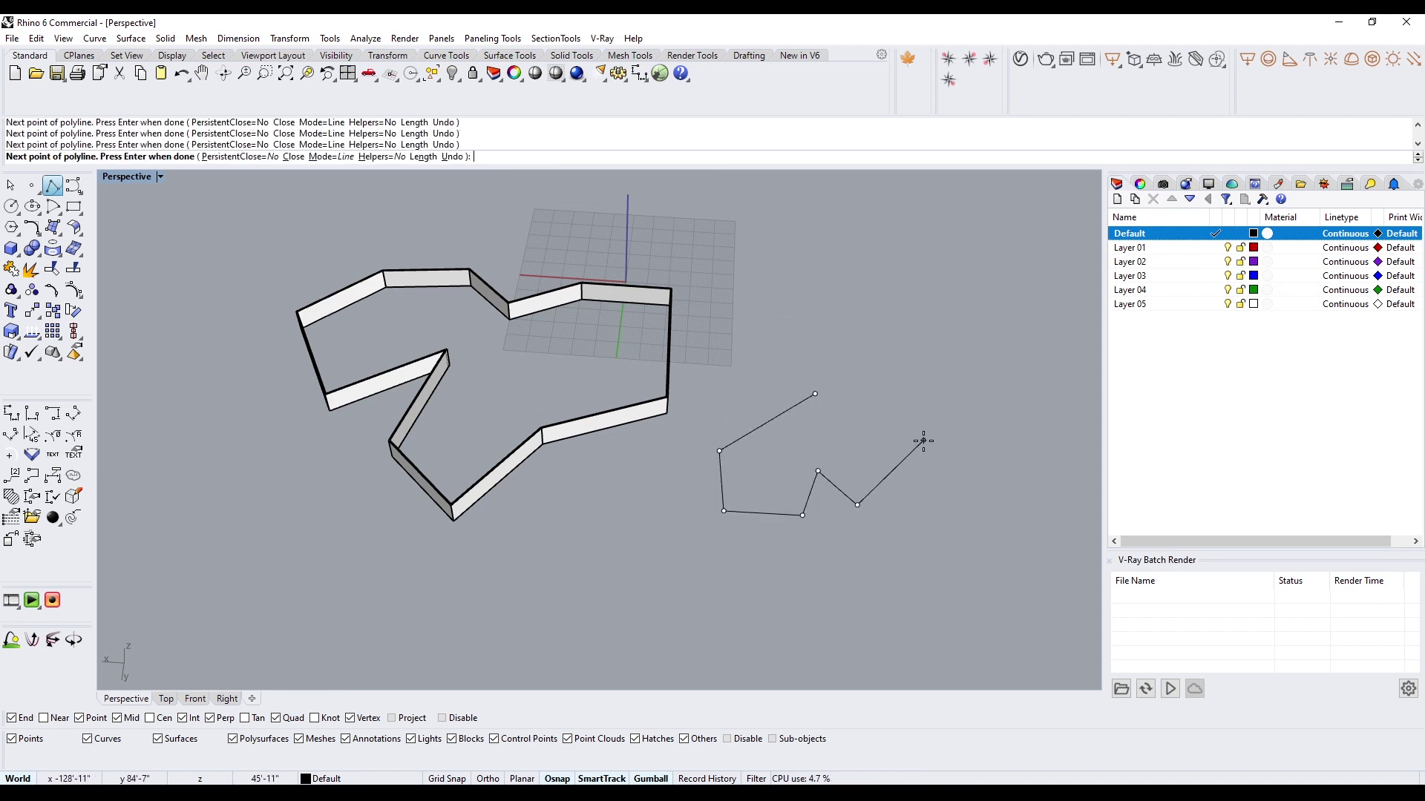
{"action": "type", "text": "c"}
{"action": "key", "text": "Return"}
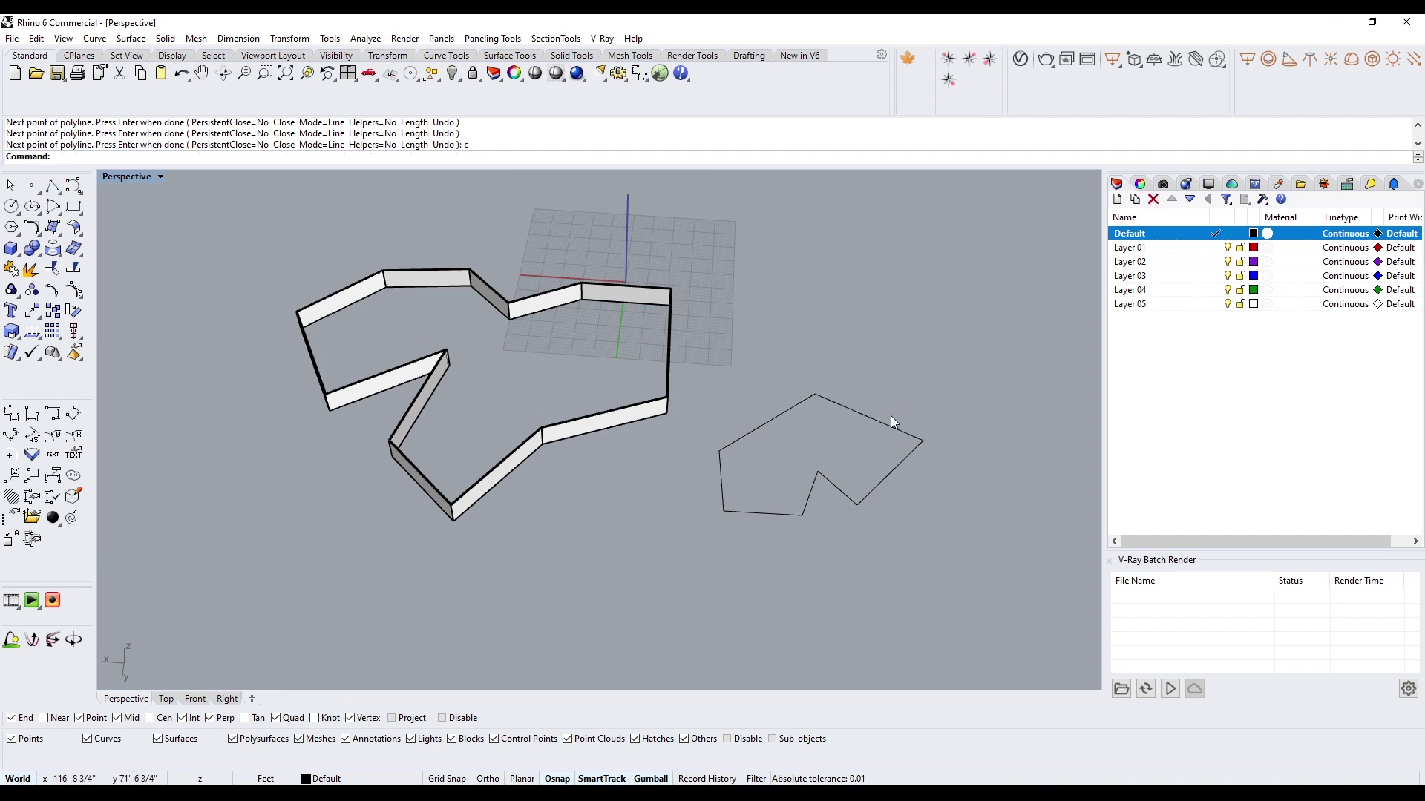
Step: Offset the second closed outline inward by 5.5 inches with sharp corners
{"action": "left_click", "coordinate": [879, 419]}
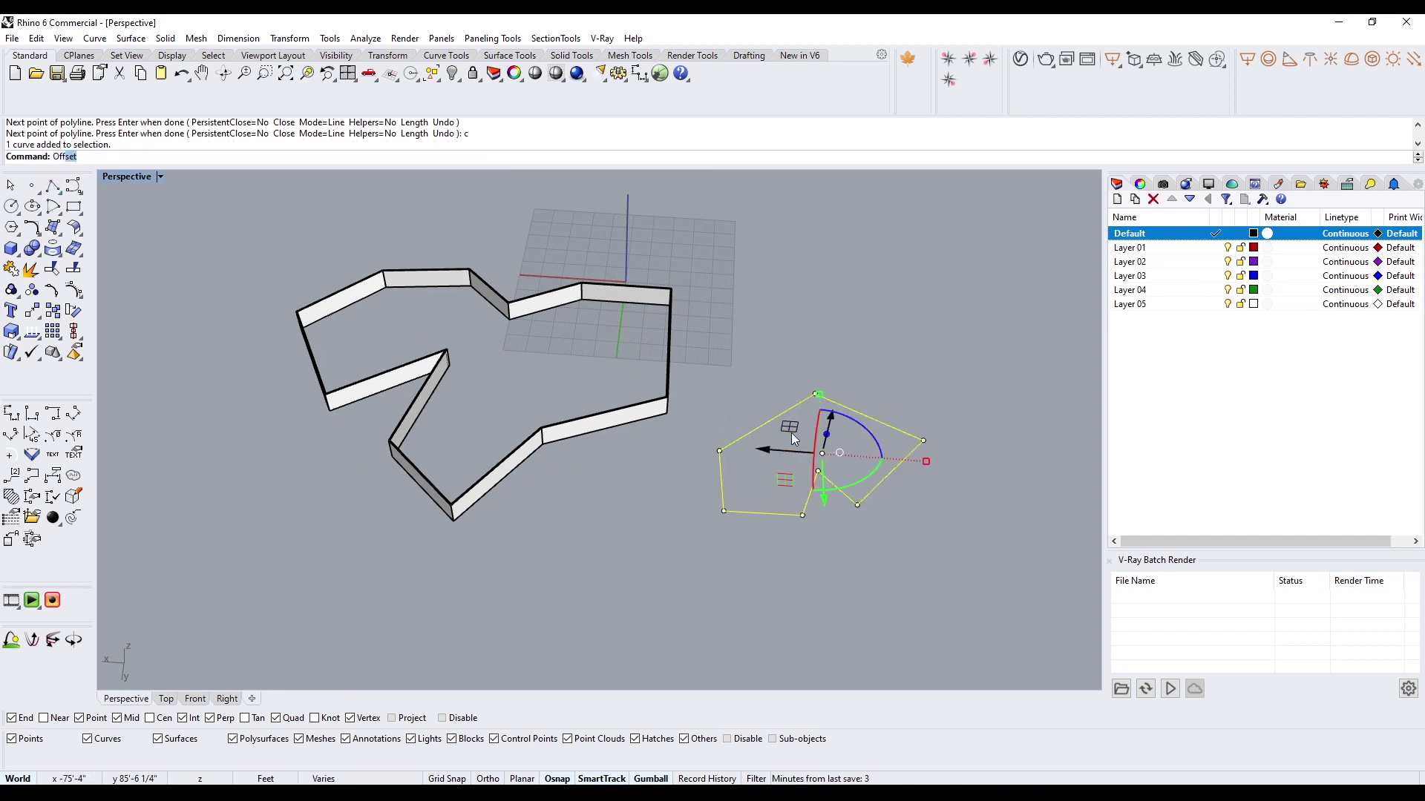
{"action": "key", "text": "Return"}
{"action": "scroll", "coordinate": [876, 505], "scroll_direction": "up", "scroll_amount": 6}
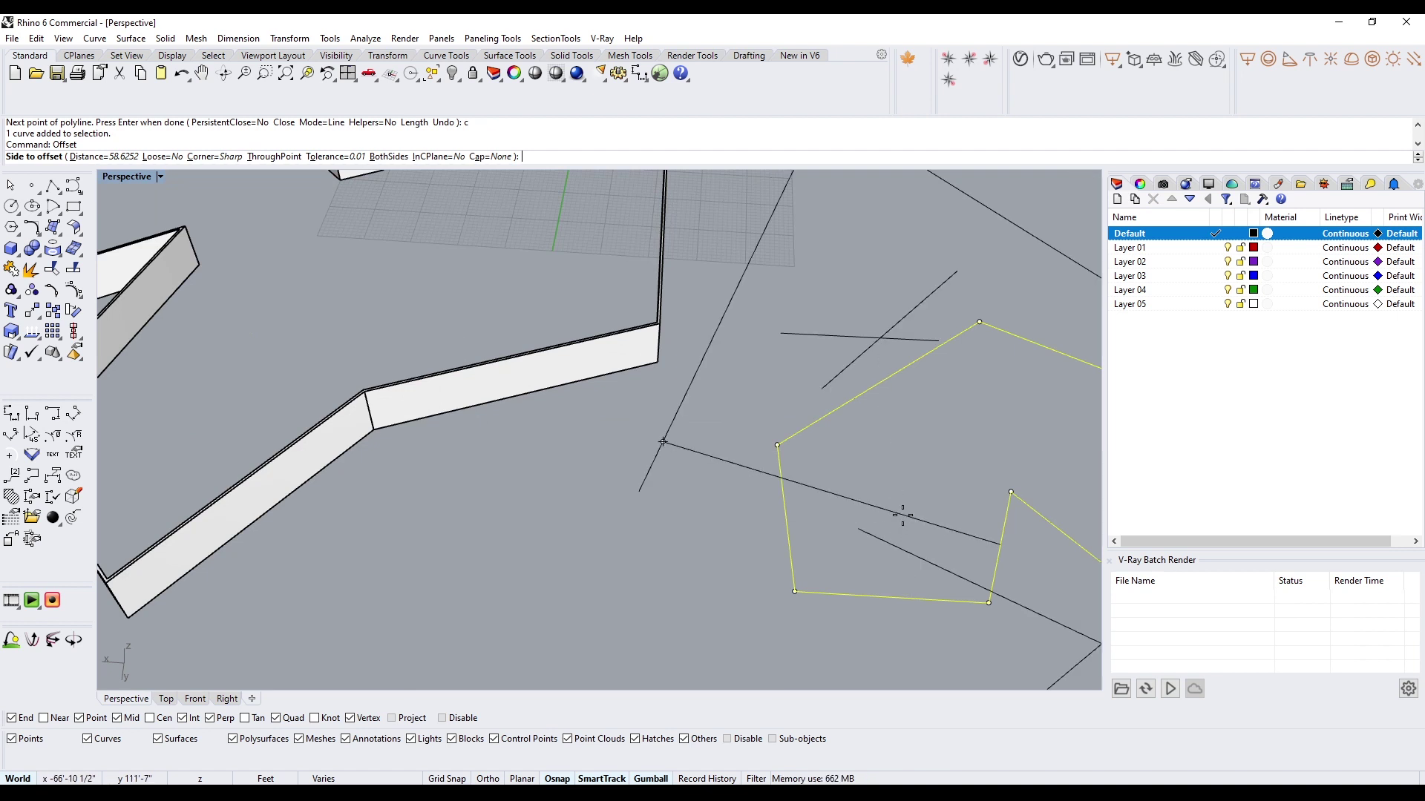
{"action": "type", "text": "5.5\""}
{"action": "key", "text": "Return"}
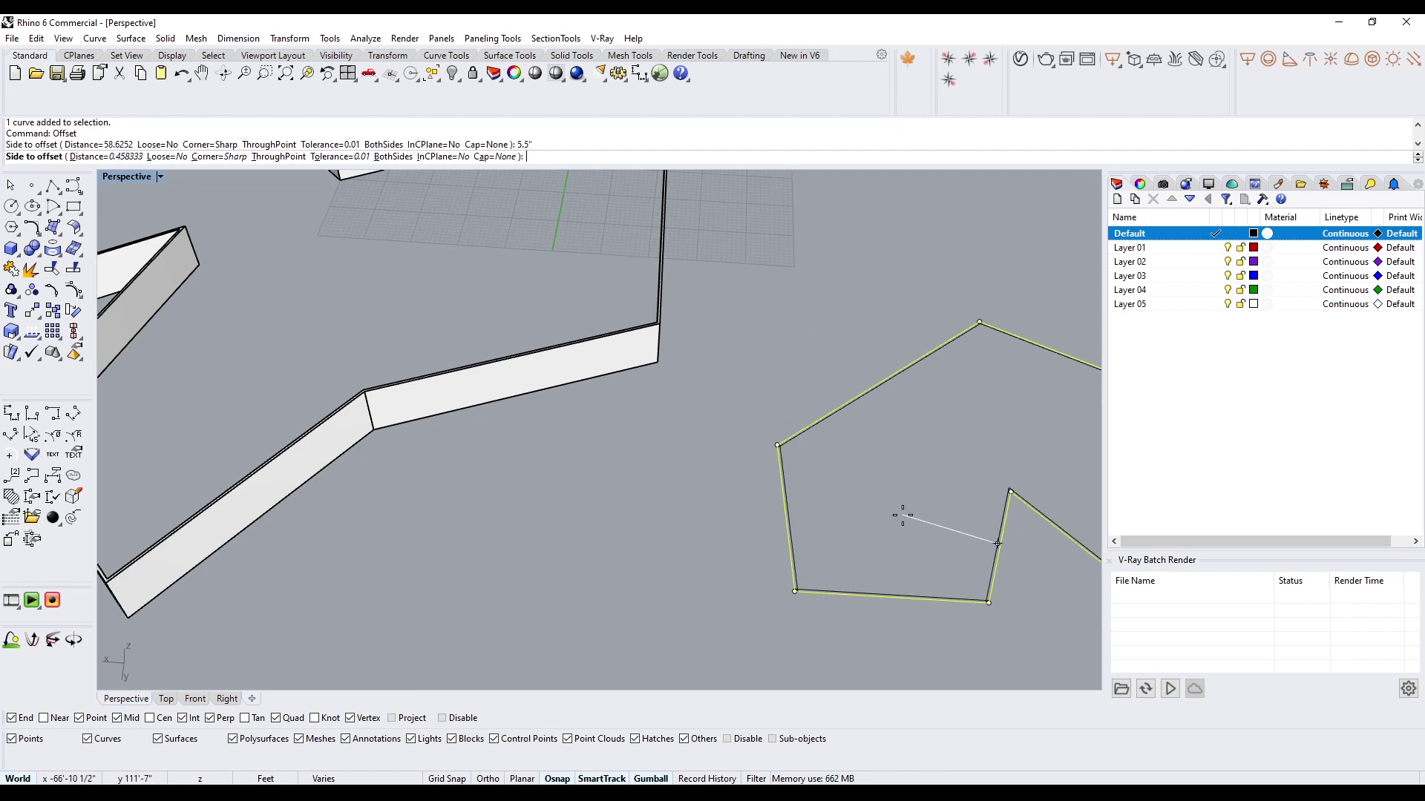
{"action": "left_click", "coordinate": [903, 515]}
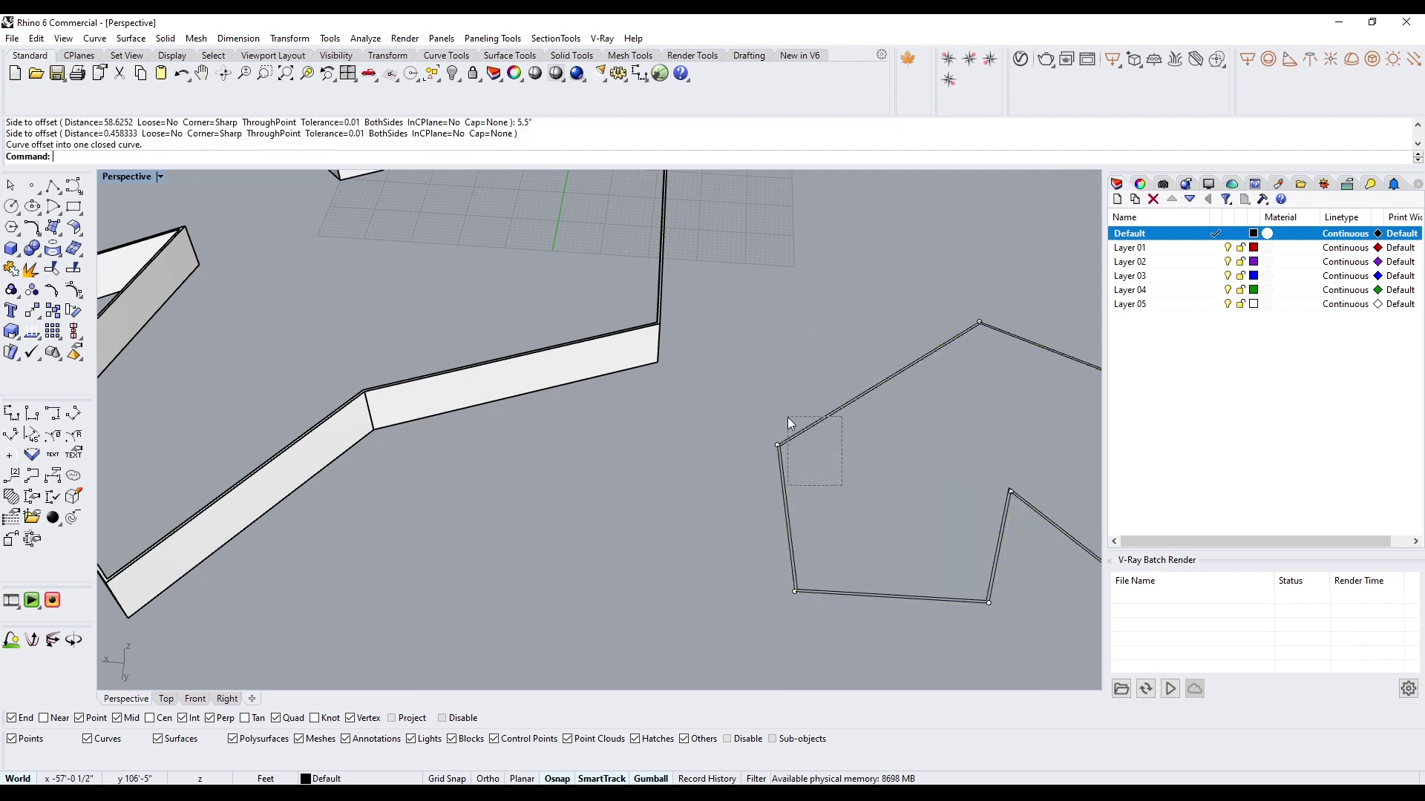
Step: Extrude the second outline together with its offset copy 10 feet high as a solid wall
{"action": "type", "text": "ExtrudeCrv"}
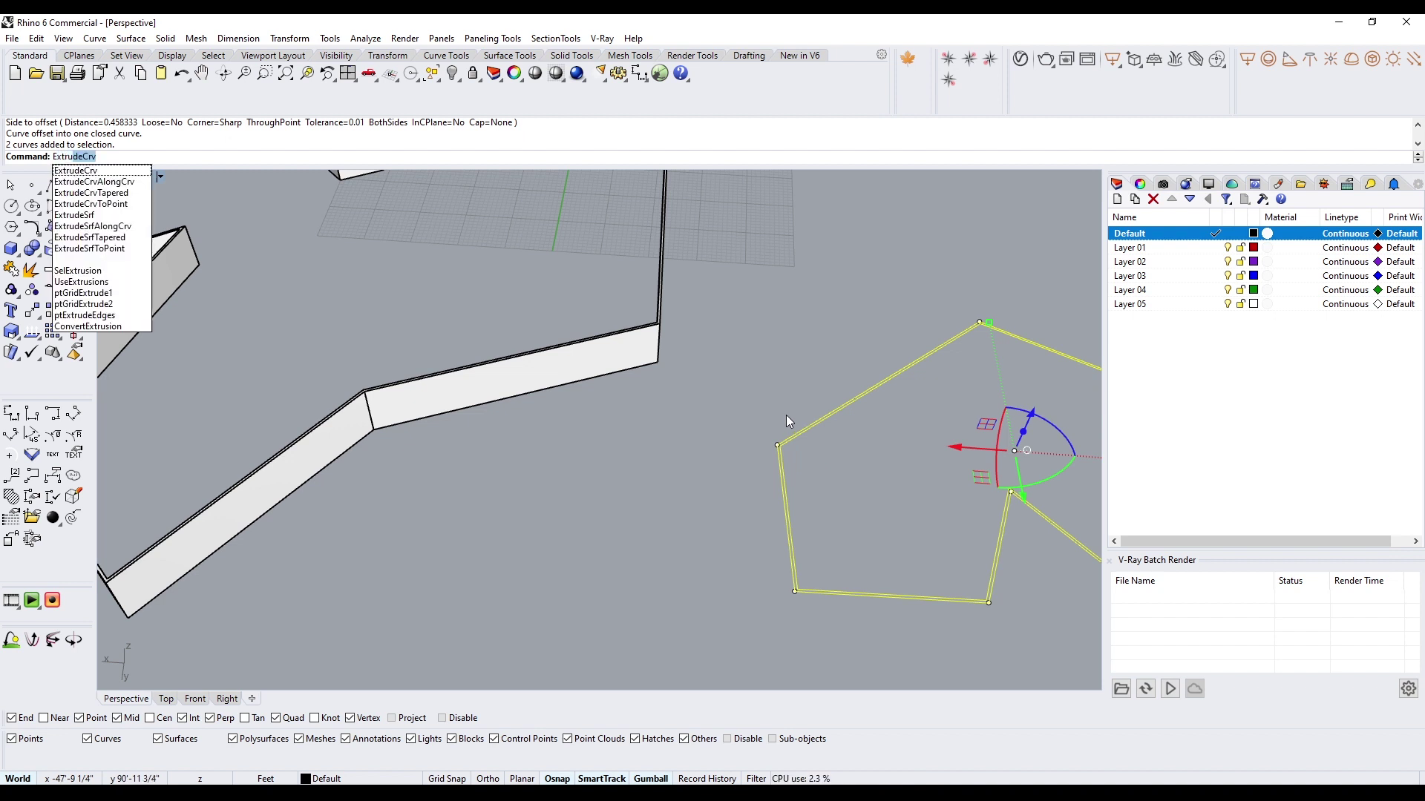
{"action": "key", "text": "Return"}
{"action": "type", "text": "10'"}
{"action": "key", "text": "Return"}
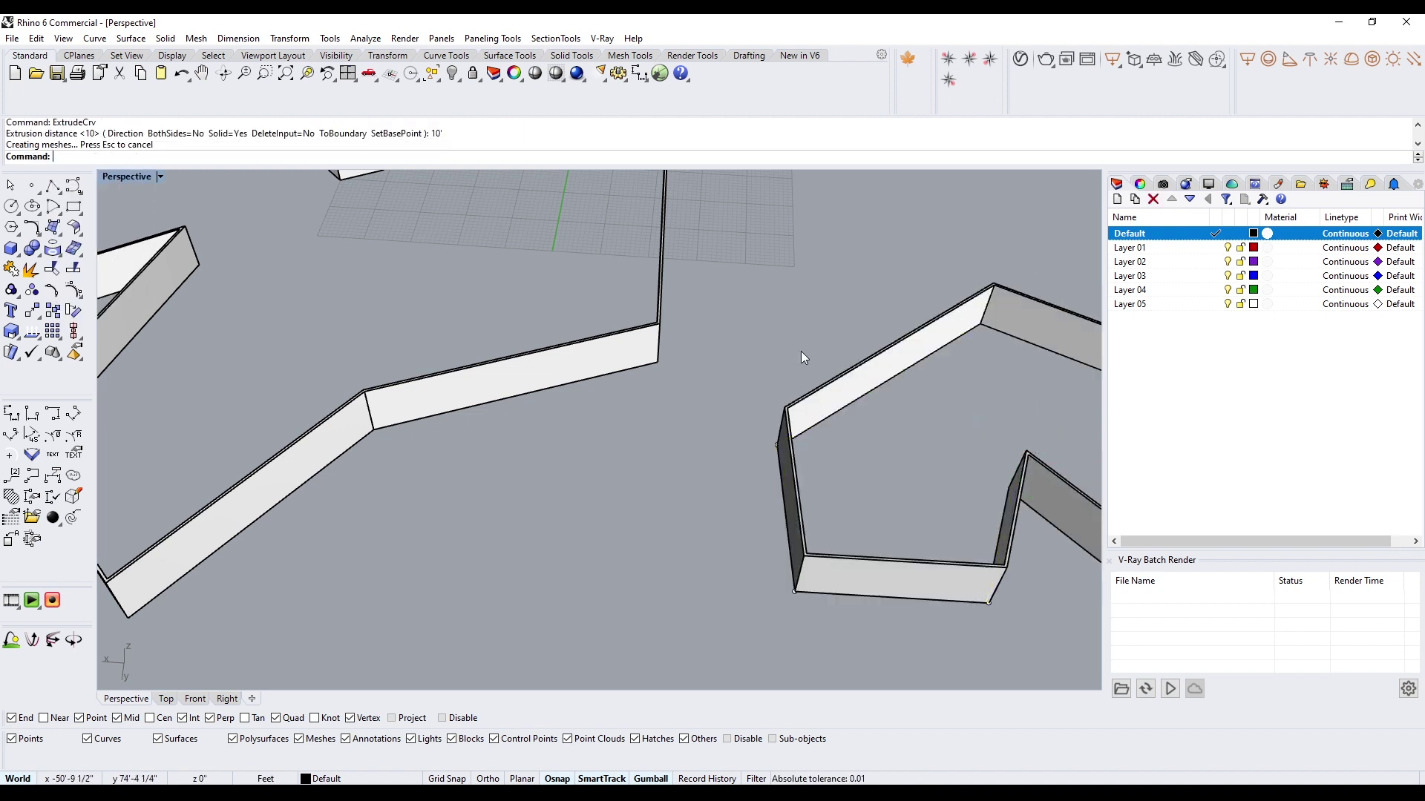
{"action": "left_click", "coordinate": [801, 352]}
Step: Examine the shelled walls and the offset-extruded walls from near and far to compare the two results
{"action": "scroll", "coordinate": [801, 352], "scroll_direction": "down", "scroll_amount": 9}
{"action": "right_click_drag", "start_coordinate": [809, 394], "coordinate": [817, 327]}
{"action": "scroll", "coordinate": [809, 361], "scroll_direction": "up", "scroll_amount": 7}
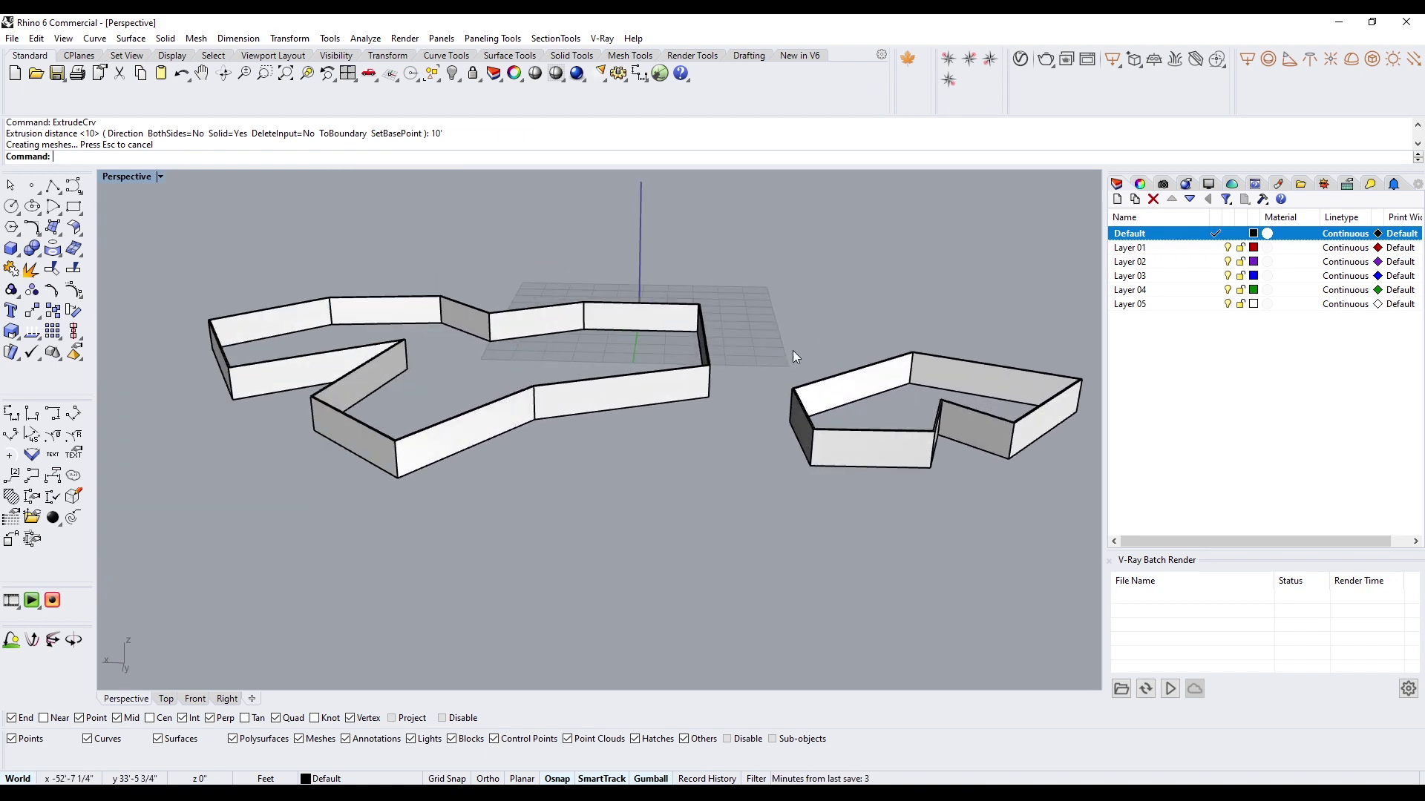
{"action": "scroll", "coordinate": [792, 435], "scroll_direction": "up", "scroll_amount": 4}
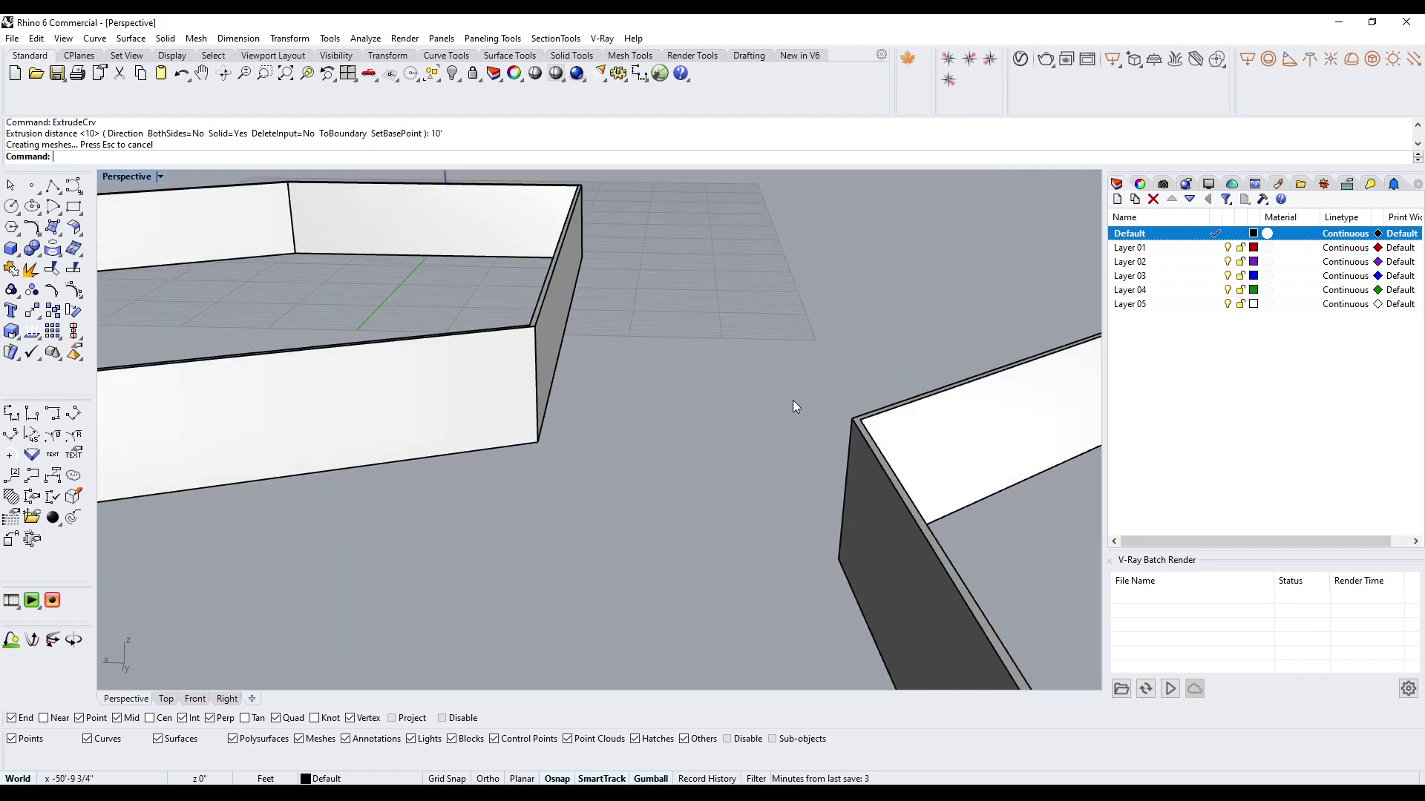
{"action": "scroll", "coordinate": [554, 335], "scroll_direction": "down", "scroll_amount": 6}
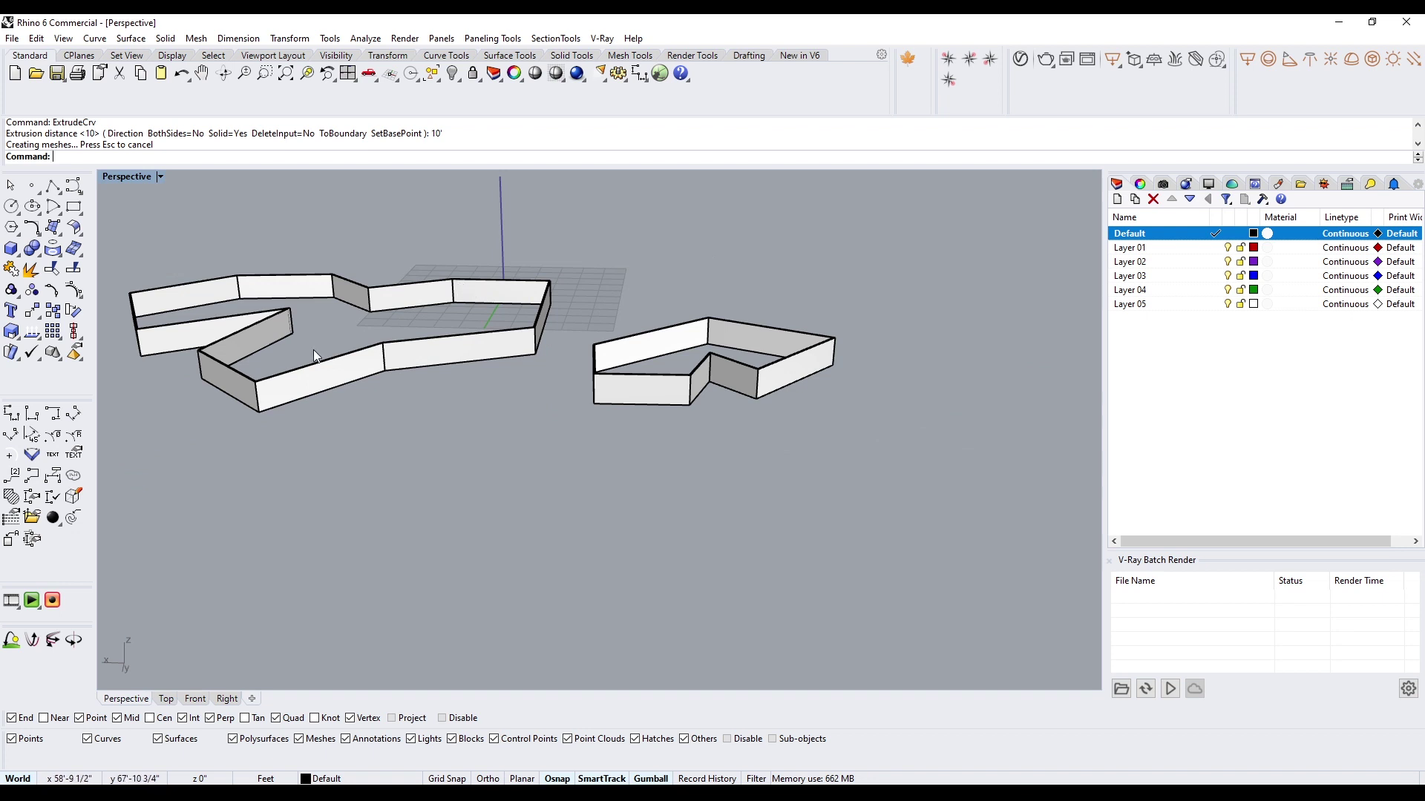
{"action": "scroll", "coordinate": [610, 434], "scroll_direction": "down", "scroll_amount": 6}
{"action": "right_click_drag", "start_coordinate": [677, 449], "coordinate": [703, 455], "text": "shift"}
{"action": "scroll", "coordinate": [817, 482], "scroll_direction": "up", "scroll_amount": 2}
{"action": "left_click_drag", "start_coordinate": [900, 502], "coordinate": [598, 327]}
{"action": "scroll", "coordinate": [705, 379], "scroll_direction": "up", "scroll_amount": 2}
{"action": "left_click", "coordinate": [910, 493]}
{"action": "left_click_drag", "start_coordinate": [952, 552], "coordinate": [501, 352]}
{"action": "left_click", "coordinate": [567, 500]}
{"action": "scroll", "coordinate": [458, 415], "scroll_direction": "up", "scroll_amount": 6}
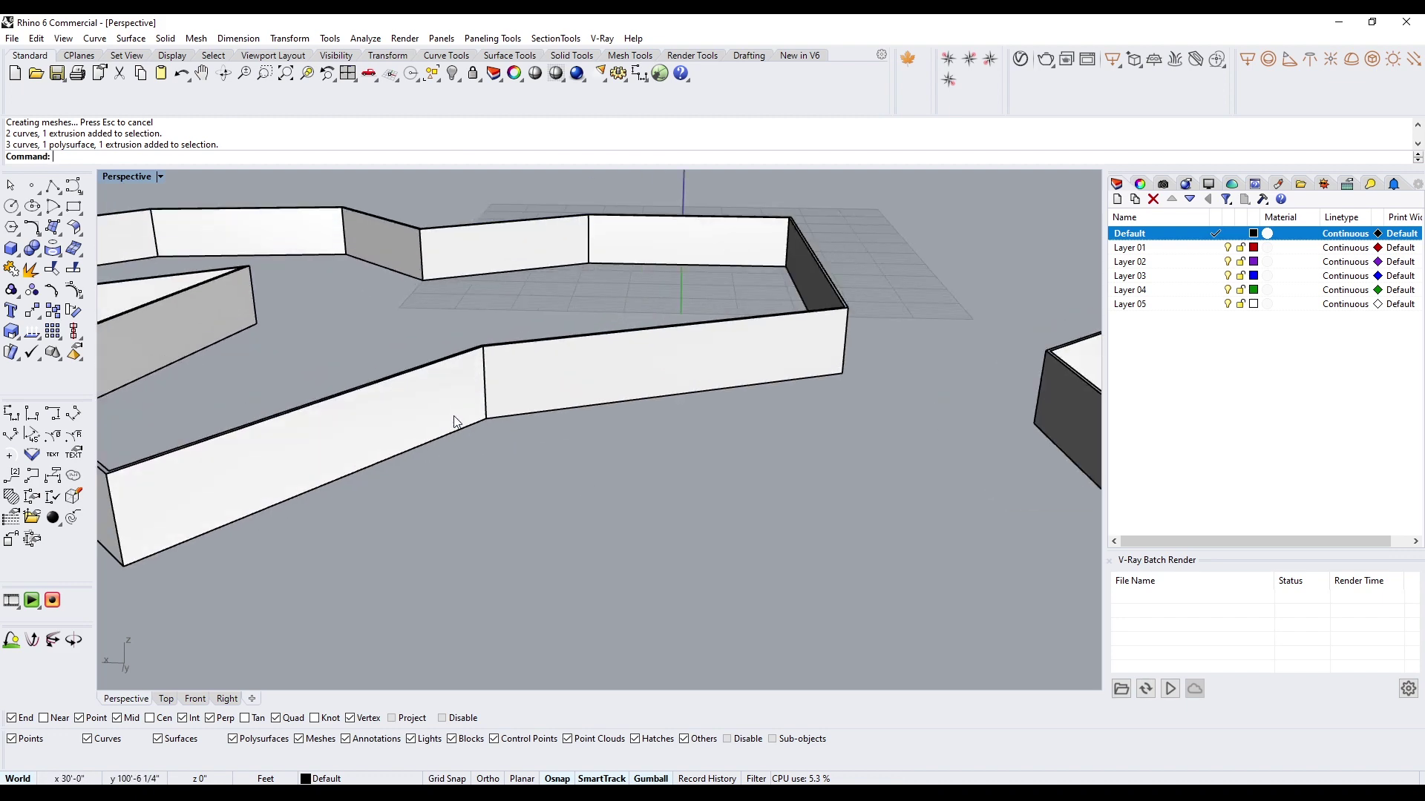
Step: Create a door-sized box centred on the midpoint of a straight wall's bottom edge, 4 feet by 4 feet and 8 feet high
{"action": "scroll", "coordinate": [450, 422], "scroll_direction": "down", "scroll_amount": 3}
{"action": "right_click_drag", "start_coordinate": [270, 468], "coordinate": [826, 474]}
{"action": "right_click_drag", "start_coordinate": [901, 399], "coordinate": [460, 361], "text": "shift"}
{"action": "scroll", "coordinate": [771, 465], "scroll_direction": "up", "scroll_amount": 5}
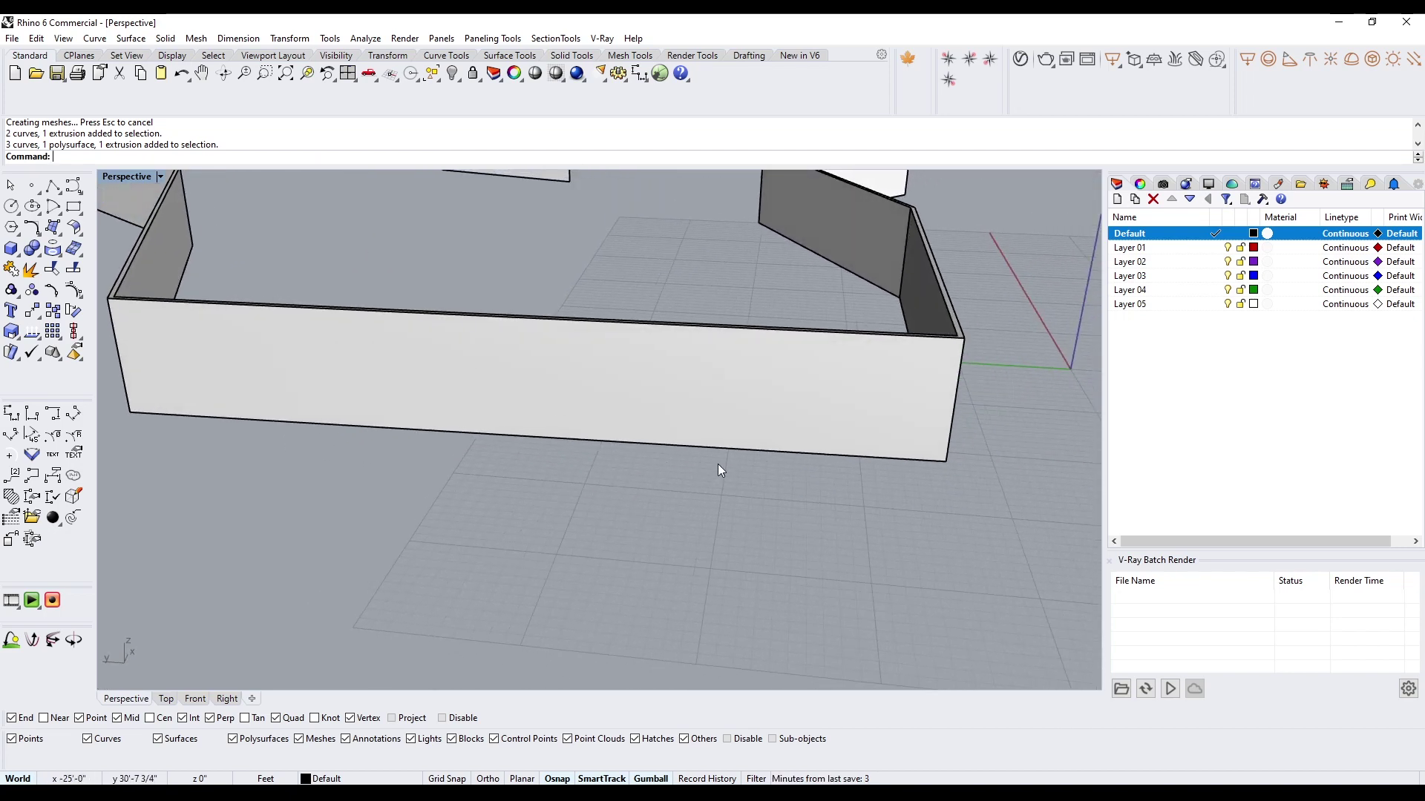
{"action": "left_click", "coordinate": [7, 253]}
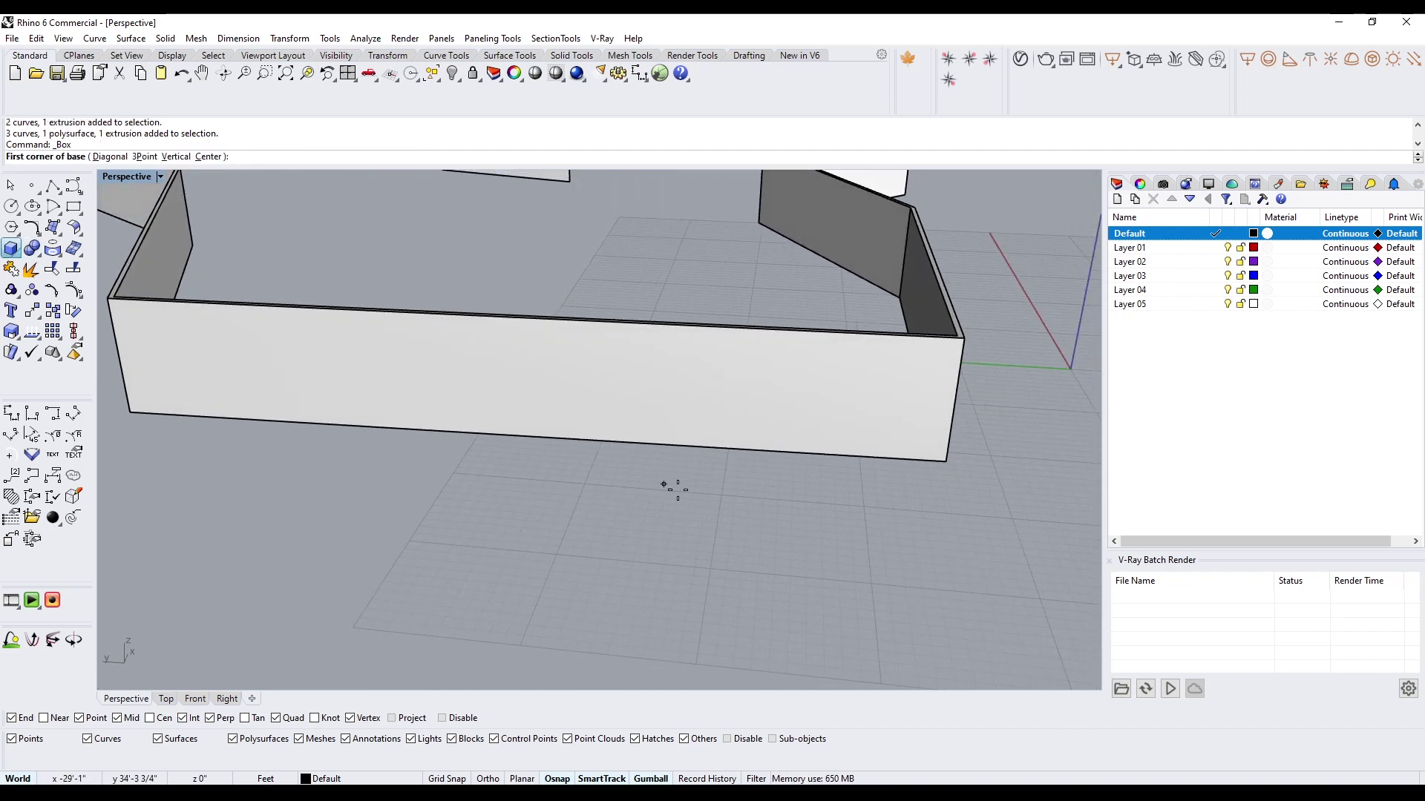
{"action": "left_click", "coordinate": [208, 156]}
{"action": "left_click", "coordinate": [531, 448]}
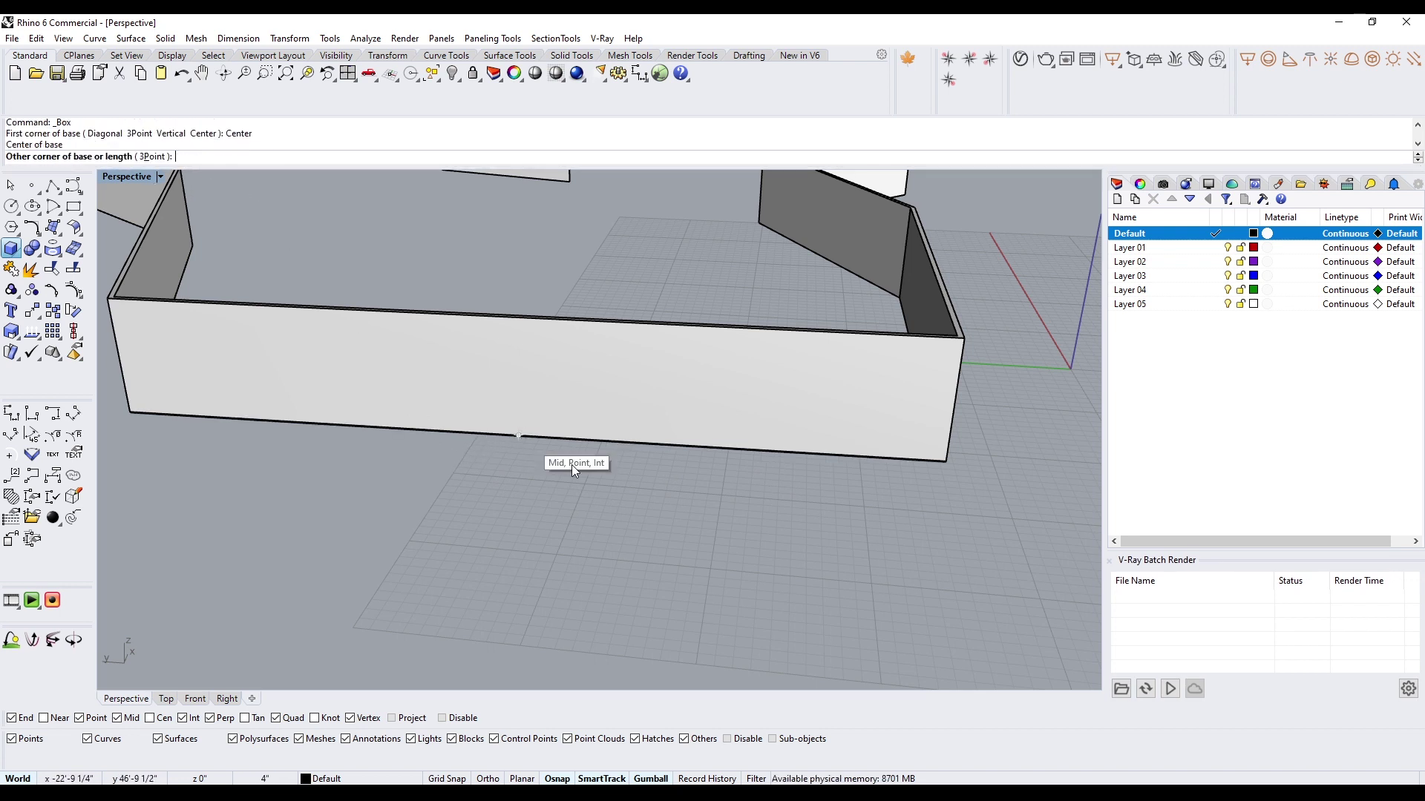
{"action": "type", "text": "4'"}
{"action": "key", "text": "Return"}
{"action": "key", "text": "Return"}
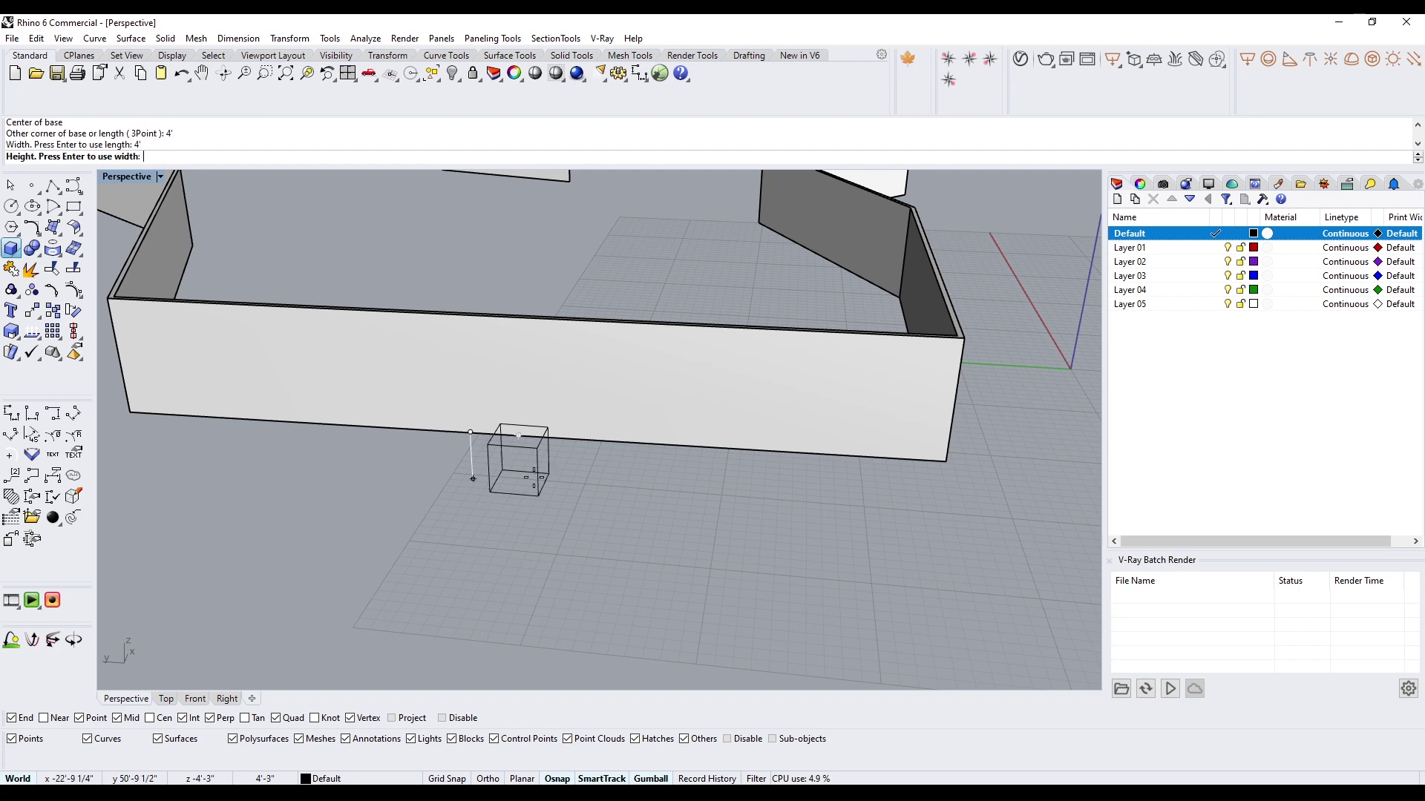
{"action": "type", "text": "8'"}
{"action": "key", "text": "Return"}
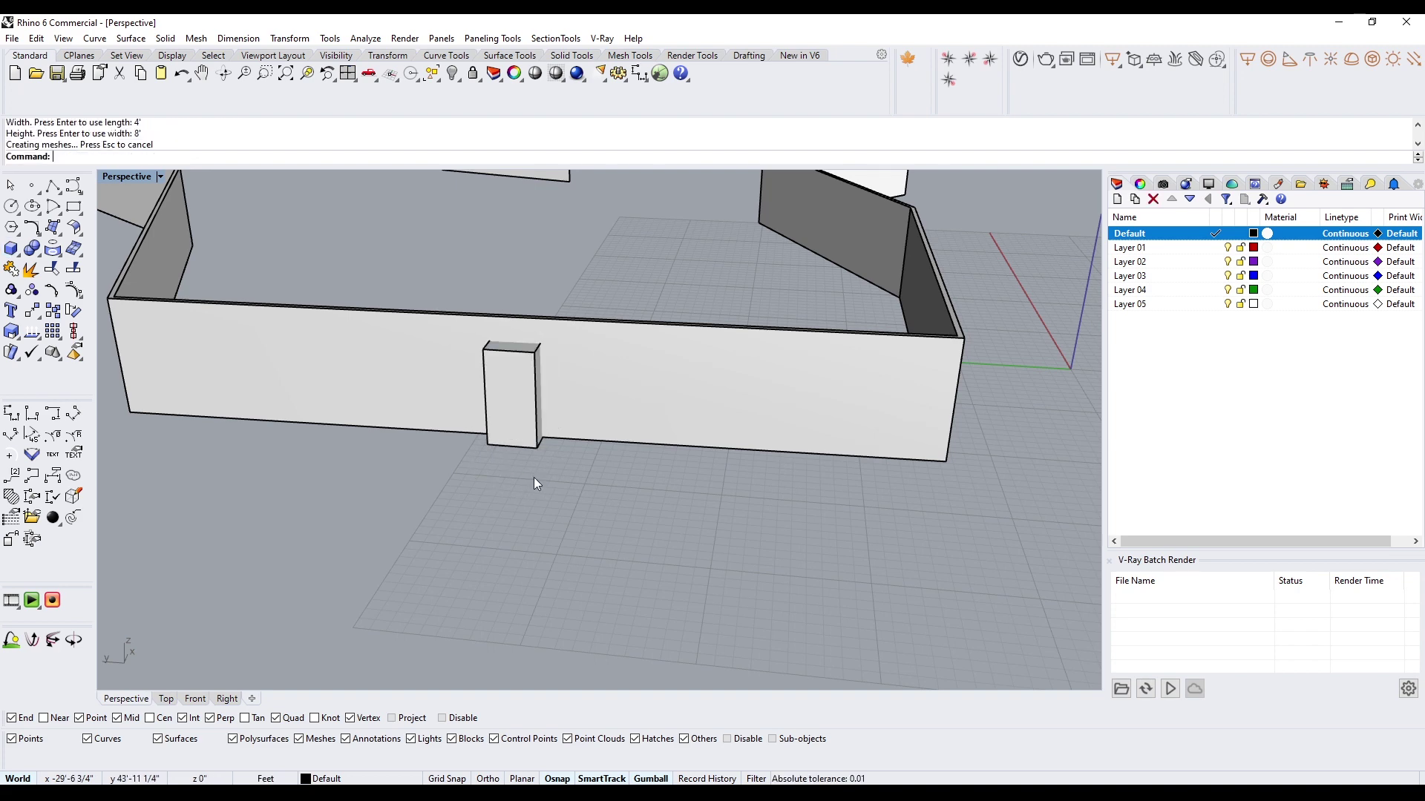
Step: Select the shelled wall polysurface that the door box passes through and copy it to the clipboard
{"action": "right_click_drag", "start_coordinate": [504, 412], "coordinate": [505, 369]}
{"action": "scroll", "coordinate": [501, 380], "scroll_direction": "up", "scroll_amount": 5}
{"action": "scroll", "coordinate": [505, 368], "scroll_direction": "down", "scroll_amount": 6}
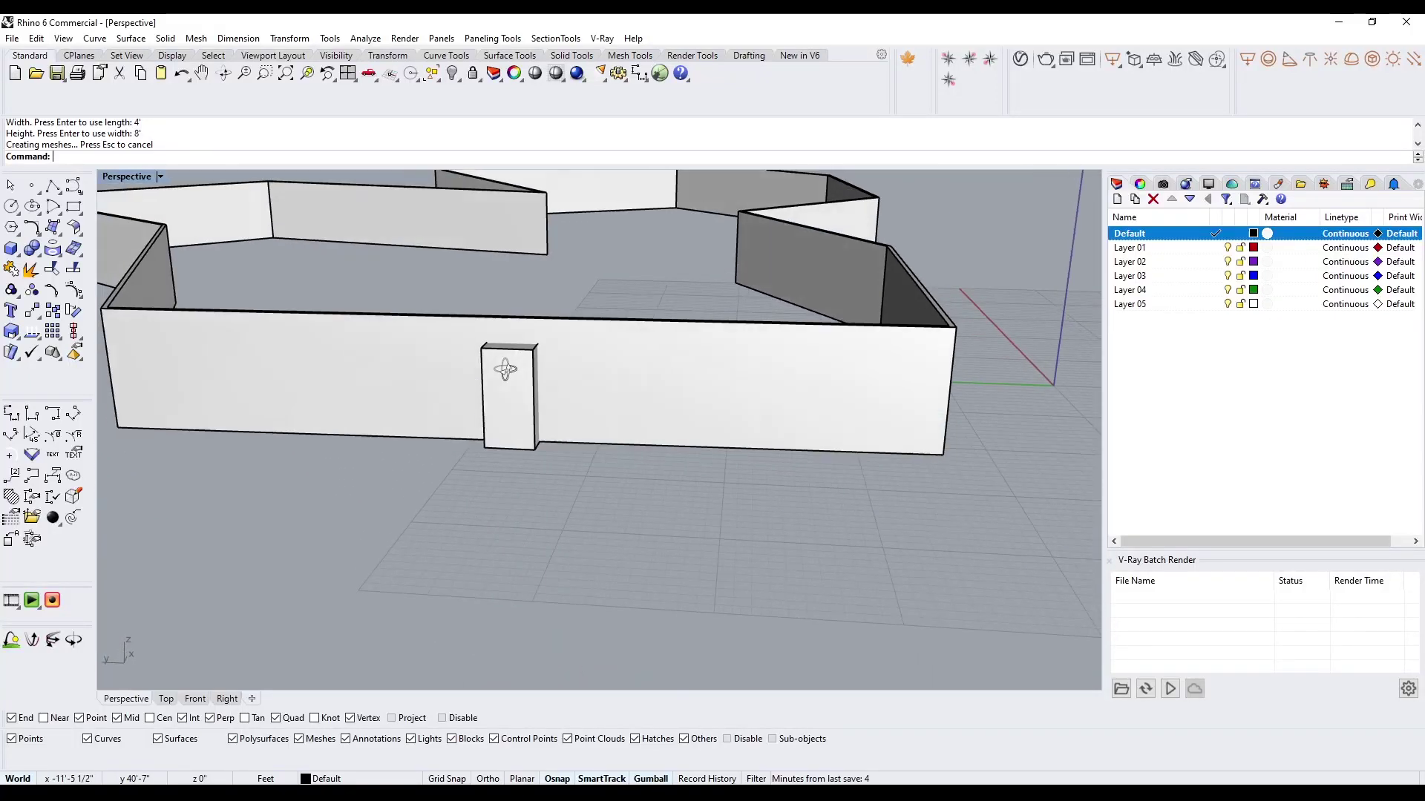
{"action": "scroll", "coordinate": [505, 369], "scroll_direction": "up", "scroll_amount": 3}
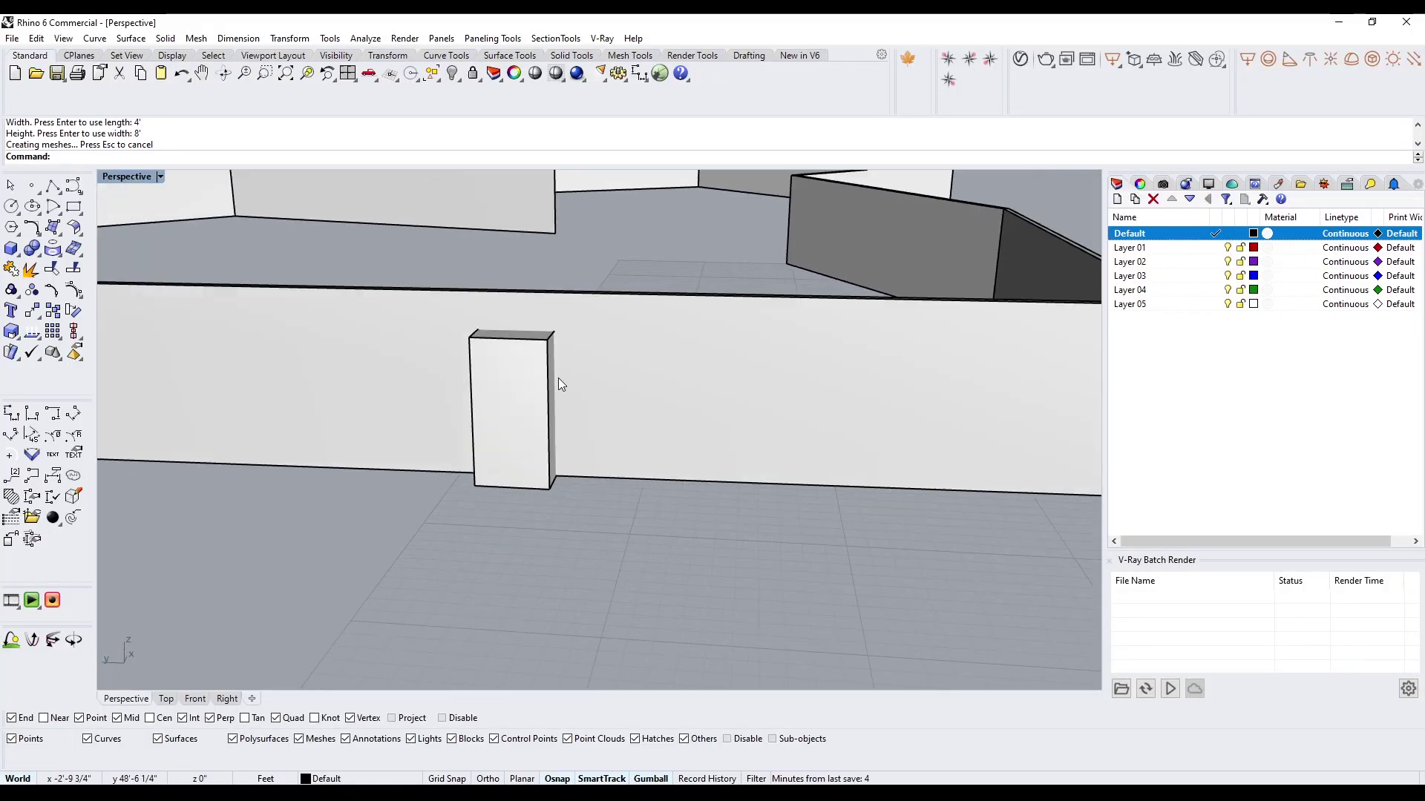
{"action": "left_click", "coordinate": [523, 350]}
{"action": "key", "text": "Escape"}
{"action": "scroll", "coordinate": [412, 341], "scroll_direction": "down", "scroll_amount": 2}
{"action": "left_click", "coordinate": [408, 341]}
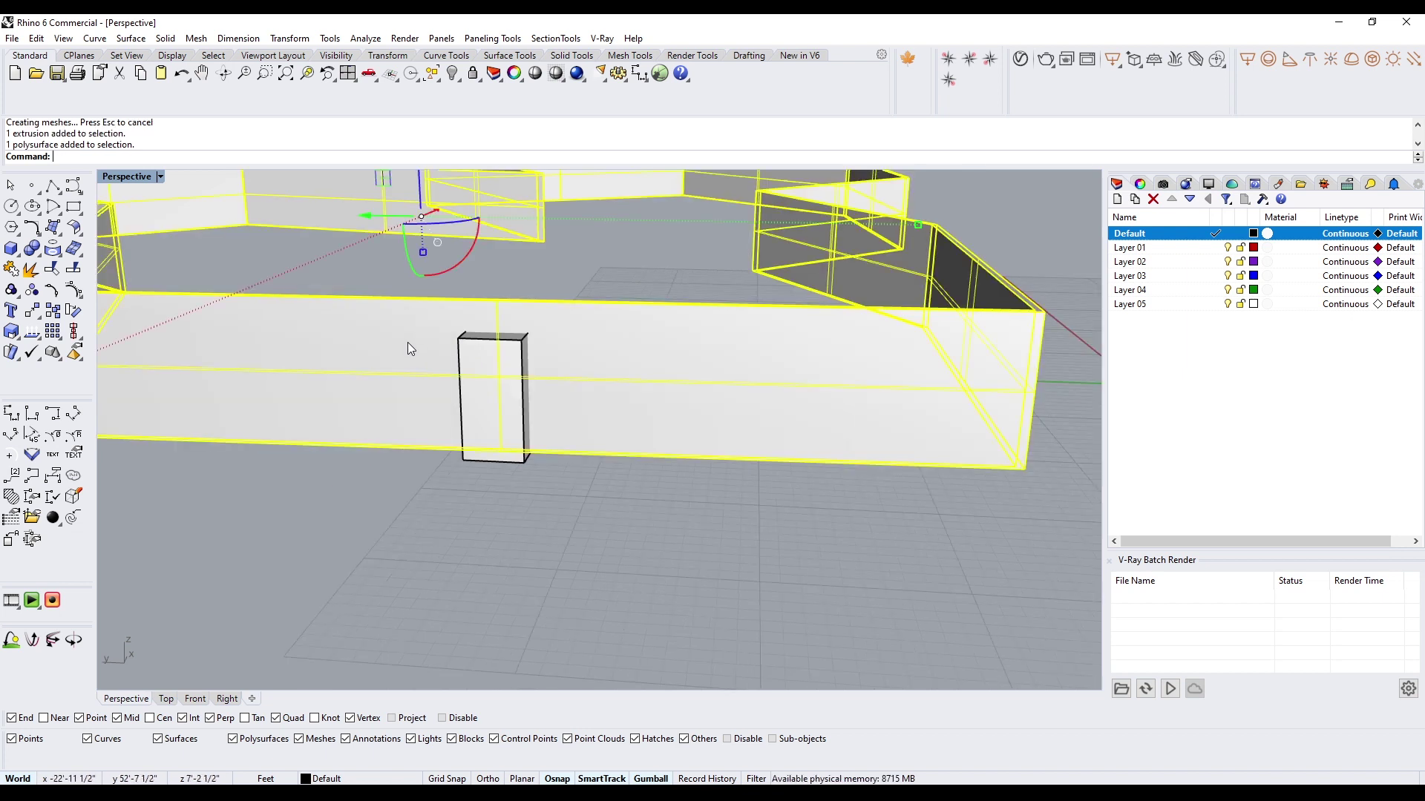
{"action": "key", "text": "ctrl+c"}
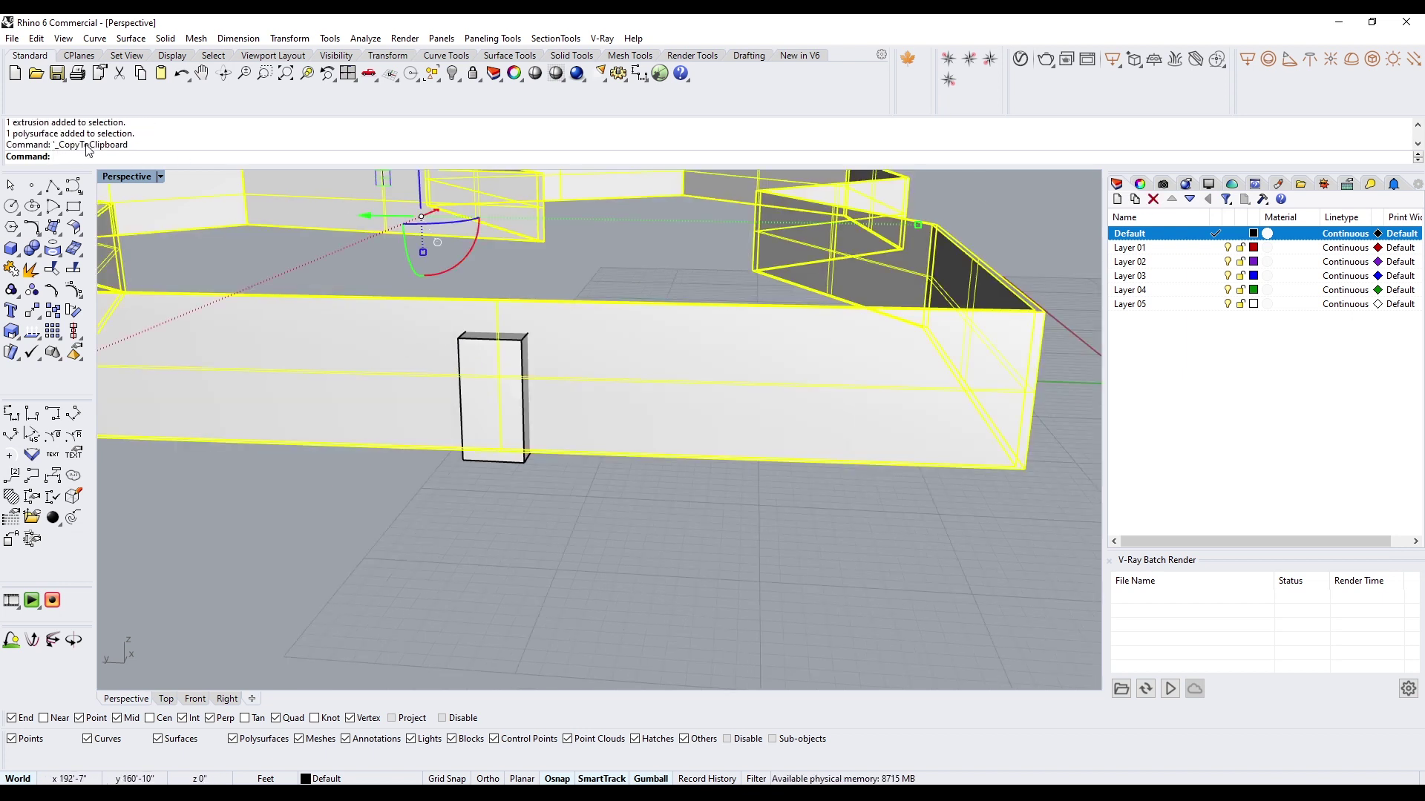
{"action": "type", "text": "Boole"}
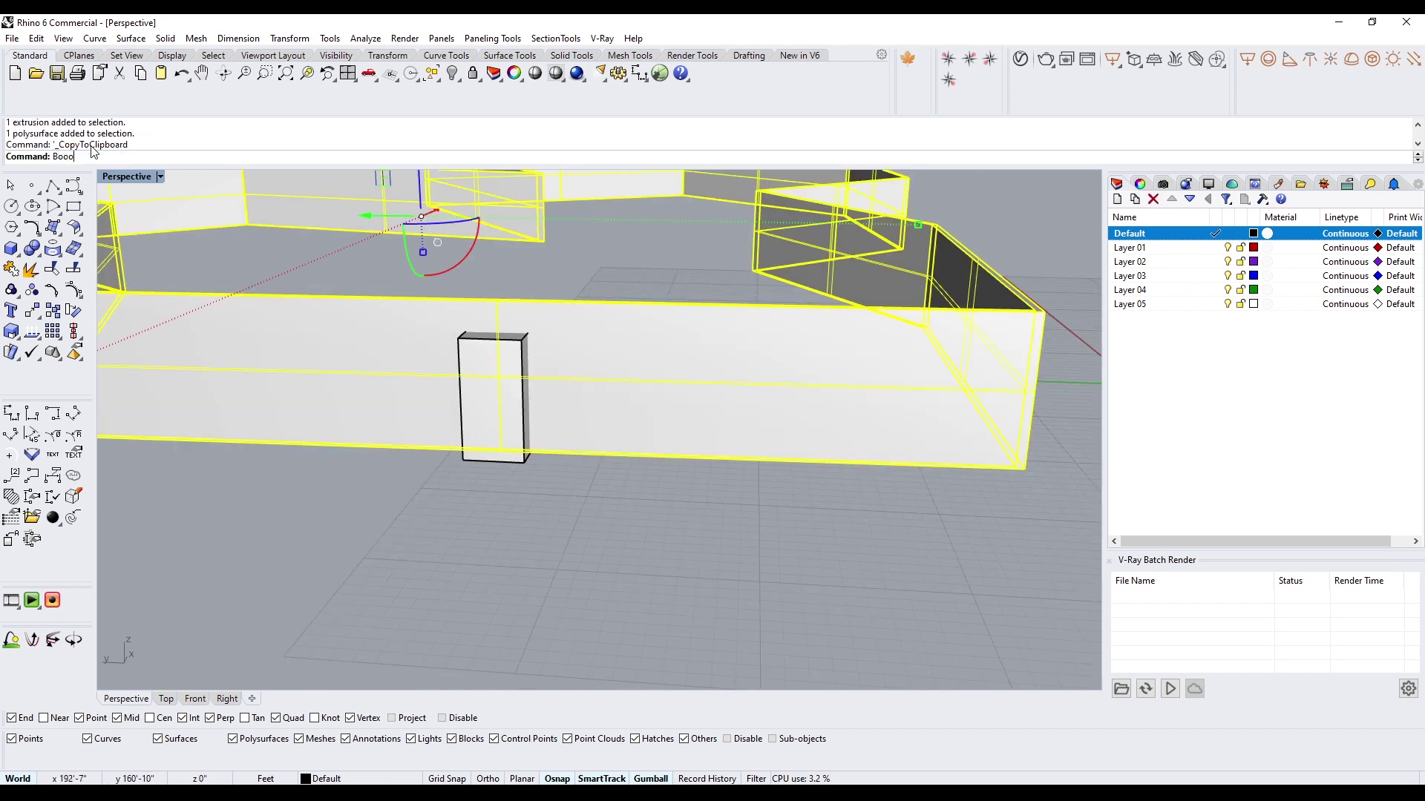
{"action": "key", "text": "BackSpace"}
{"action": "key", "text": "BackSpace"}
{"action": "key", "text": "BackSpace"}
{"action": "type", "text": "leanDifference"}
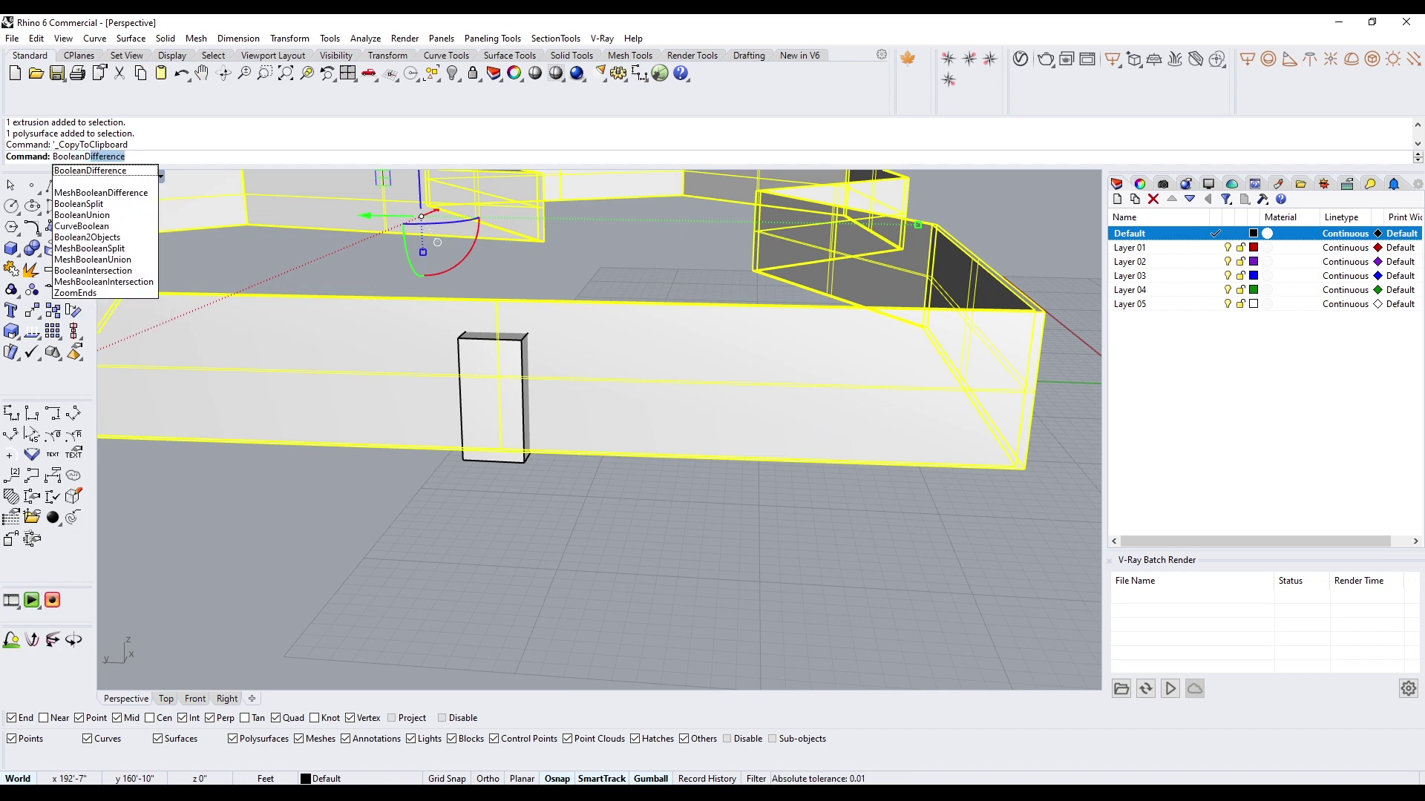
{"action": "key", "text": "Return"}
{"action": "key", "text": "Escape"}
Step: Subtract the door box from the shelled walls with Boolean Difference, keeping the input objects
{"action": "left_click", "coordinate": [378, 355]}
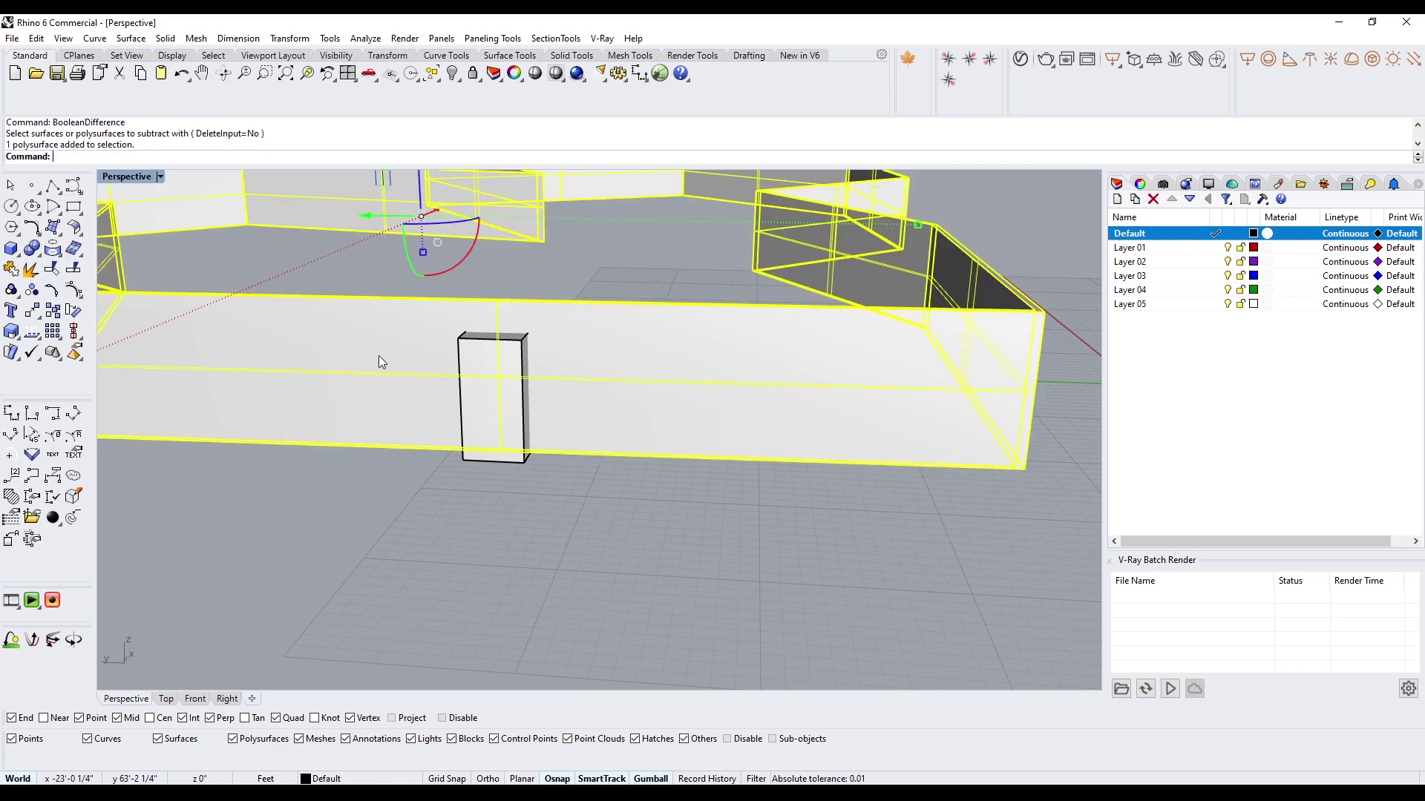
{"action": "type", "text": "BBd"}
{"action": "key", "text": "Return"}
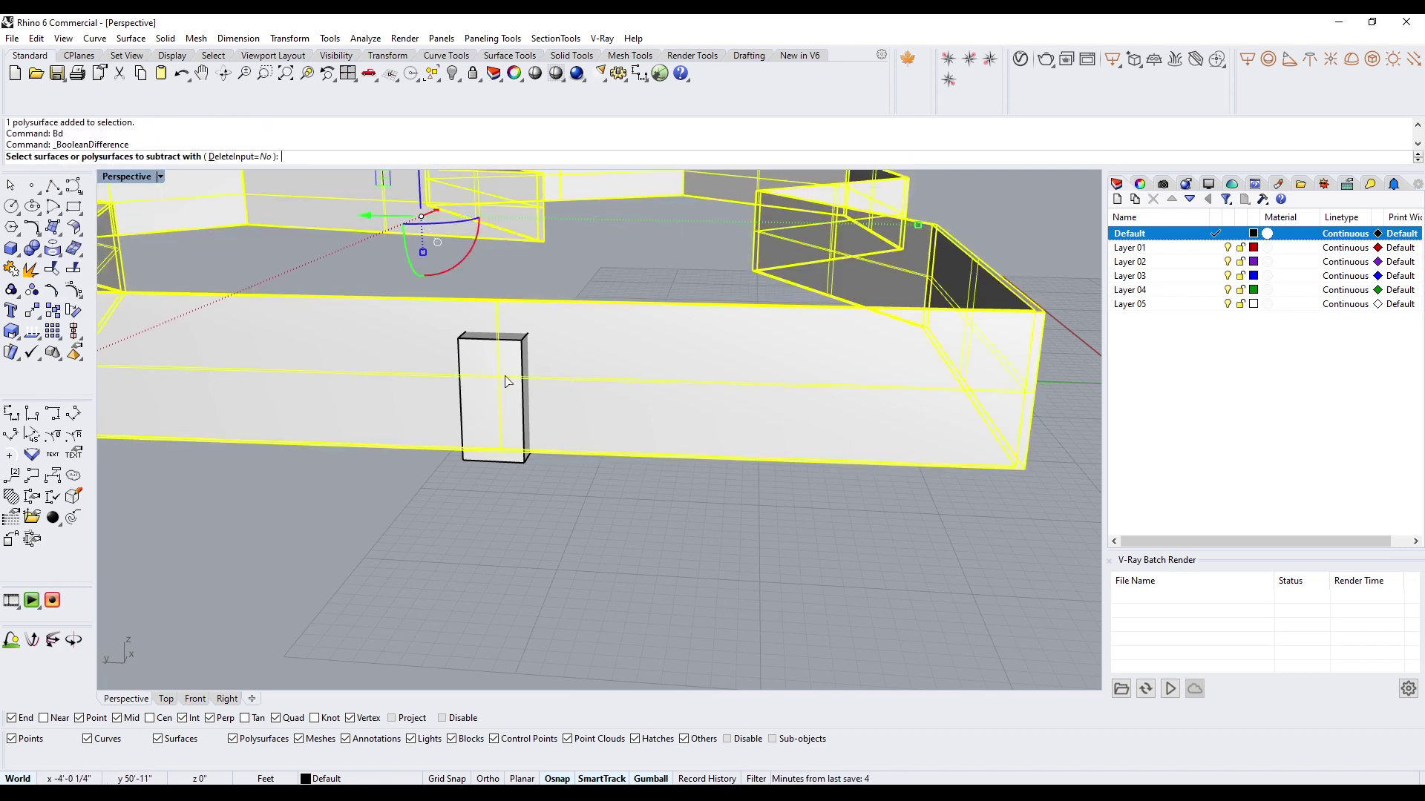
{"action": "left_click", "coordinate": [510, 381]}
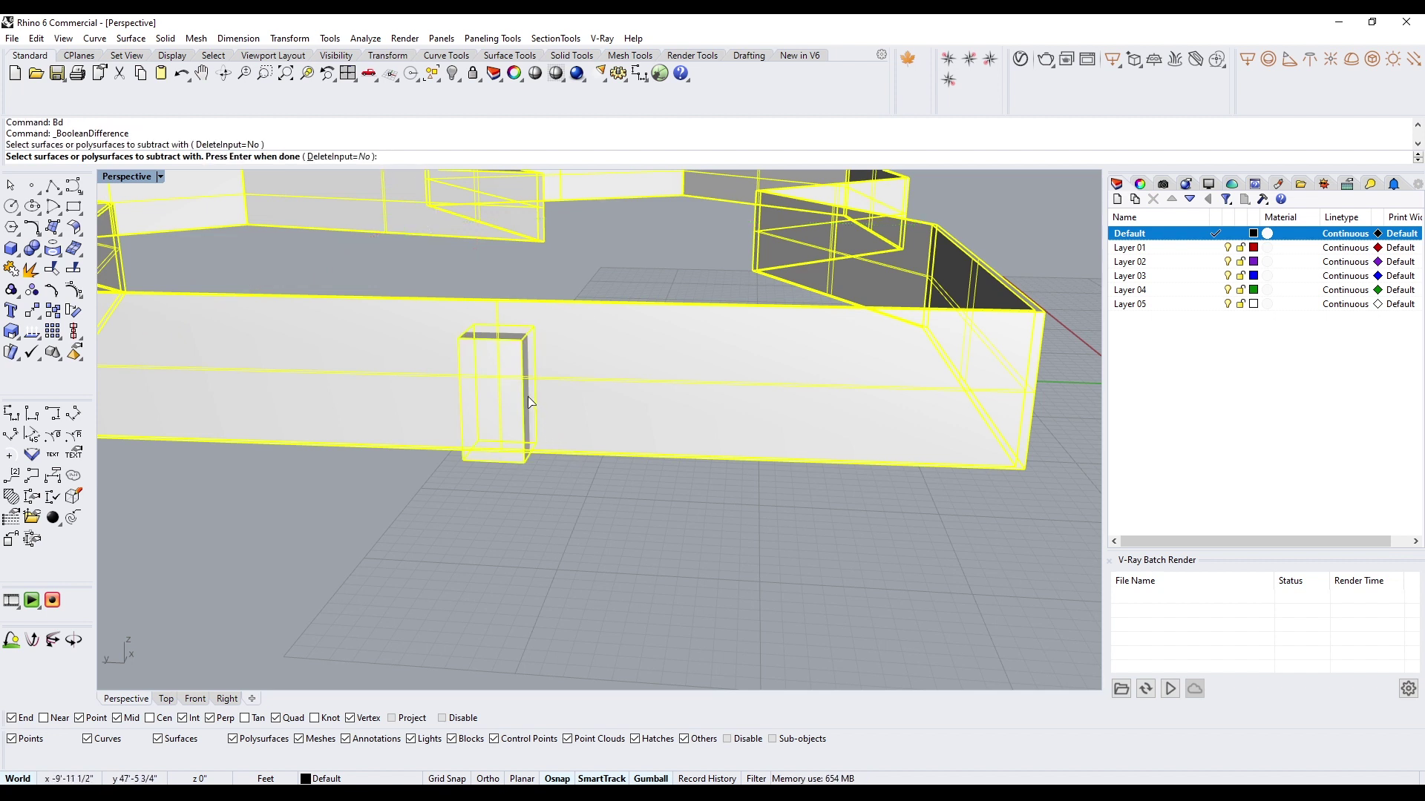
{"action": "key", "text": "Return"}
{"action": "key", "text": "Escape"}
{"action": "left_click", "coordinate": [493, 408]}
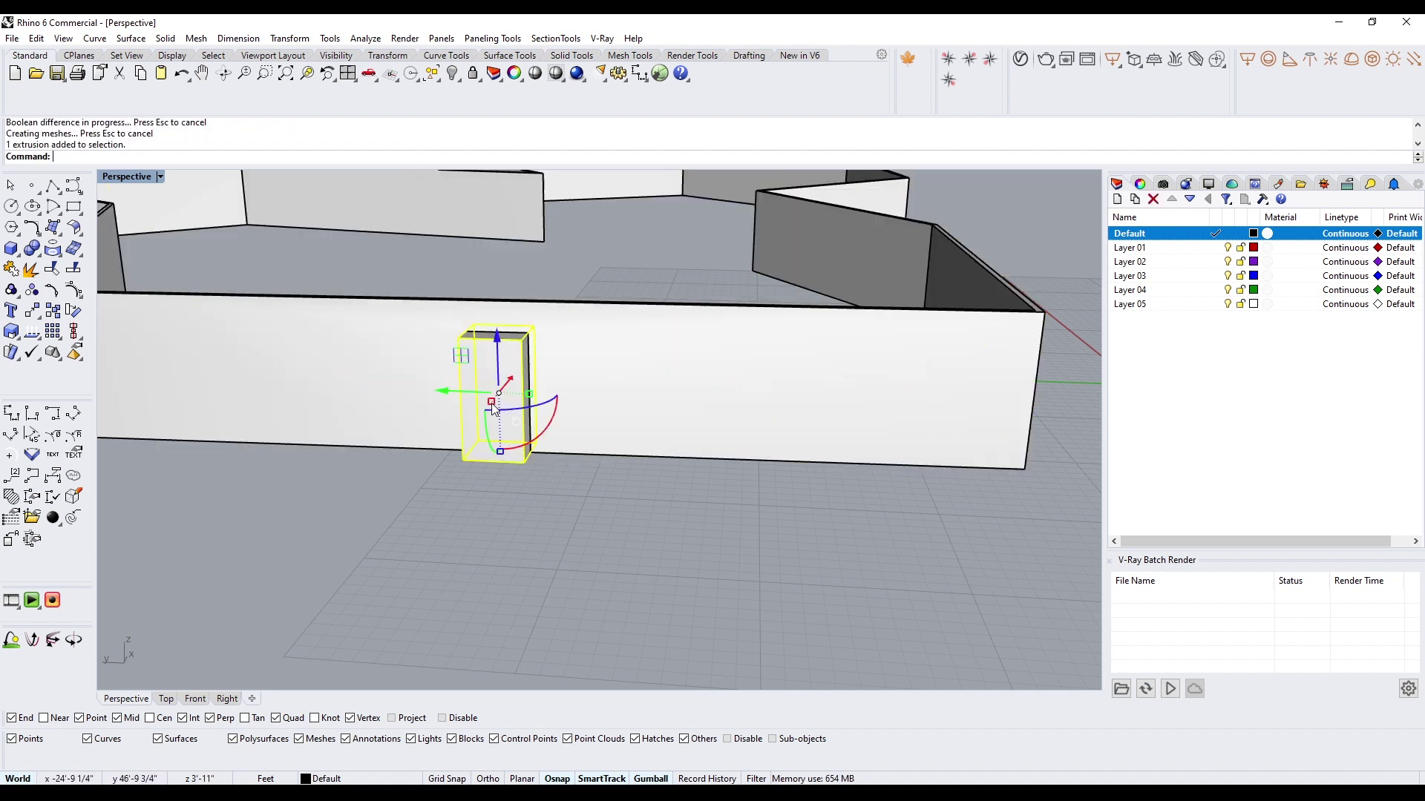
{"action": "left_click", "coordinate": [531, 536]}
Step: Paste the copied walls in place and intersect them with the door box using Boolean Intersection to get a door solid of wall thickness
{"action": "key", "text": "ctrl+v"}
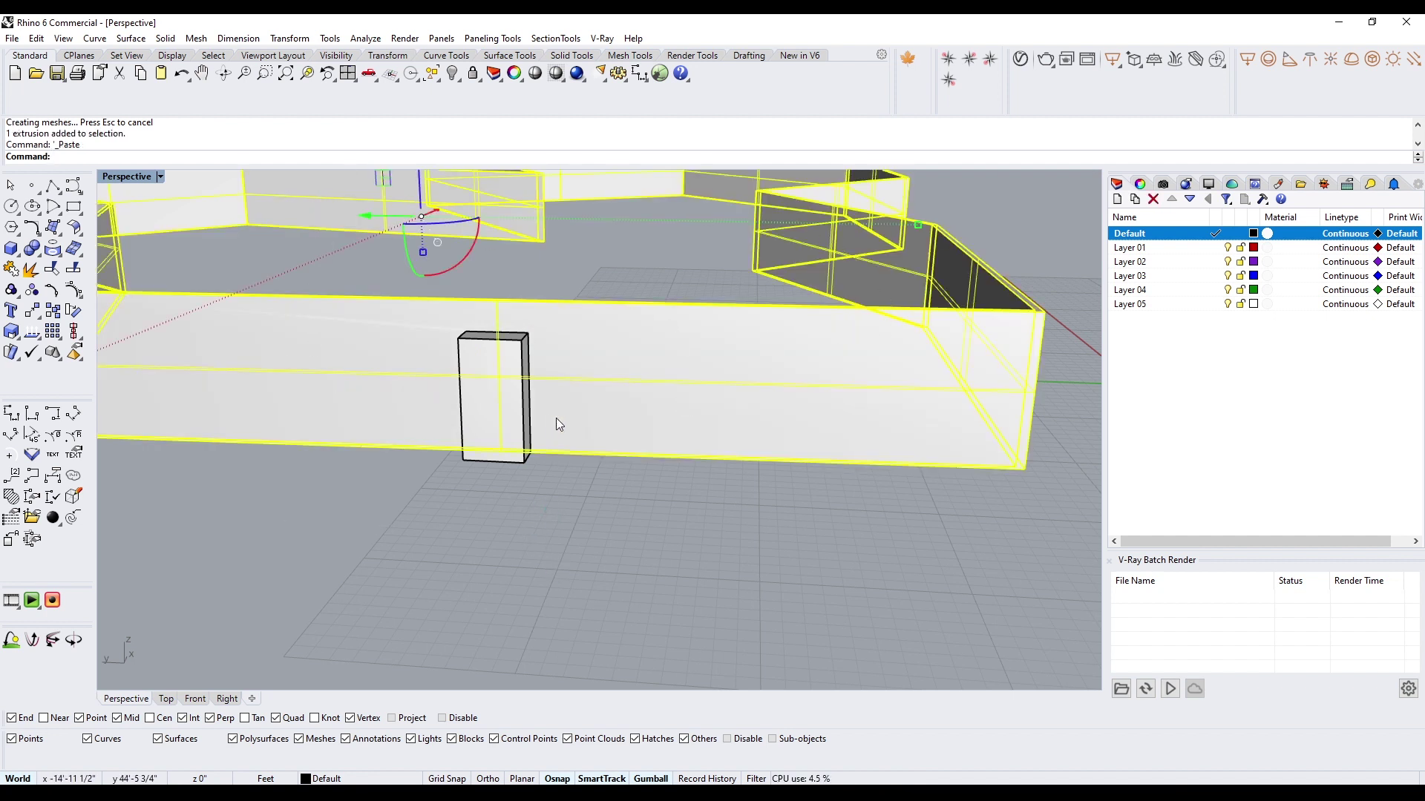
{"action": "type", "text": "BooleanIntersection"}
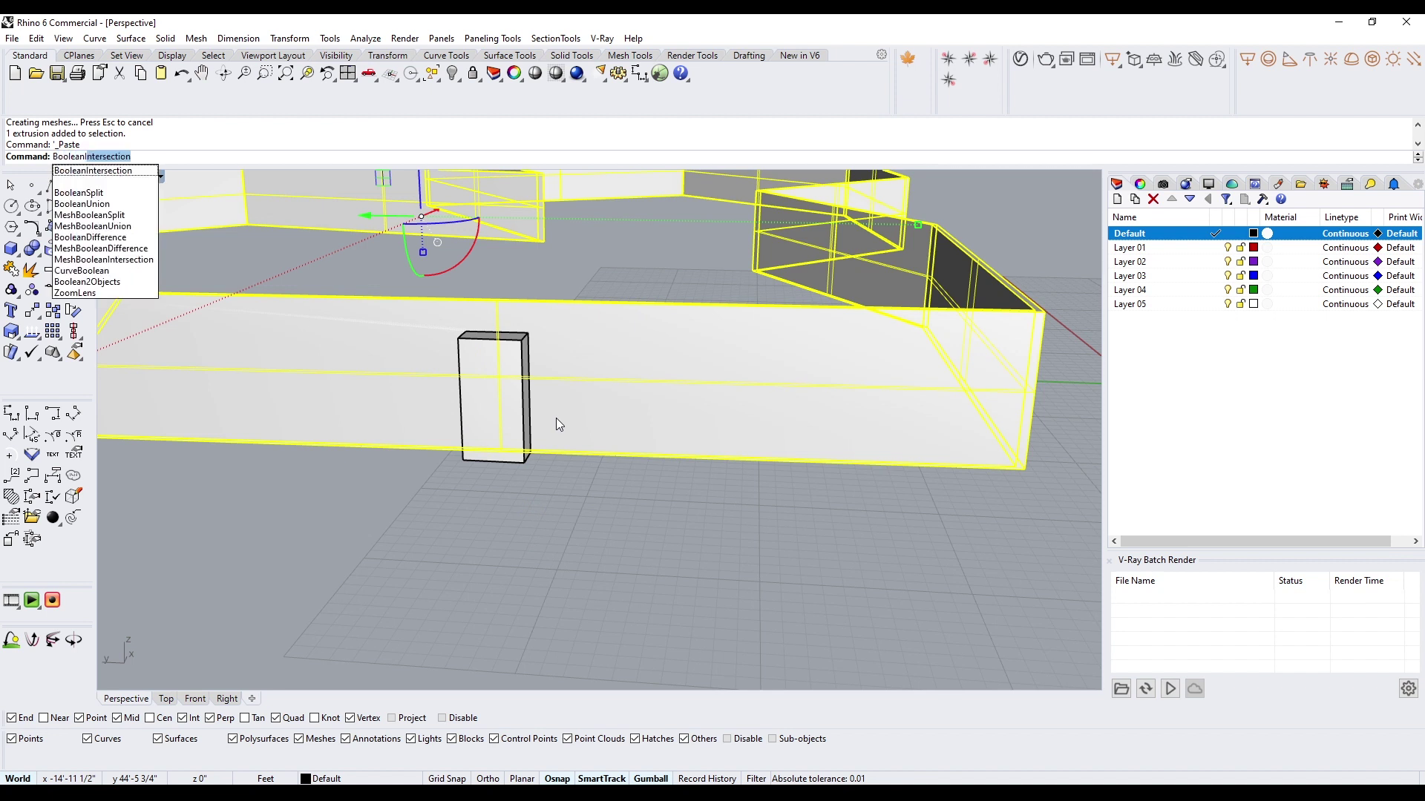
{"action": "key", "text": "Return"}
{"action": "left_click", "coordinate": [490, 386]}
{"action": "key", "text": "Return"}
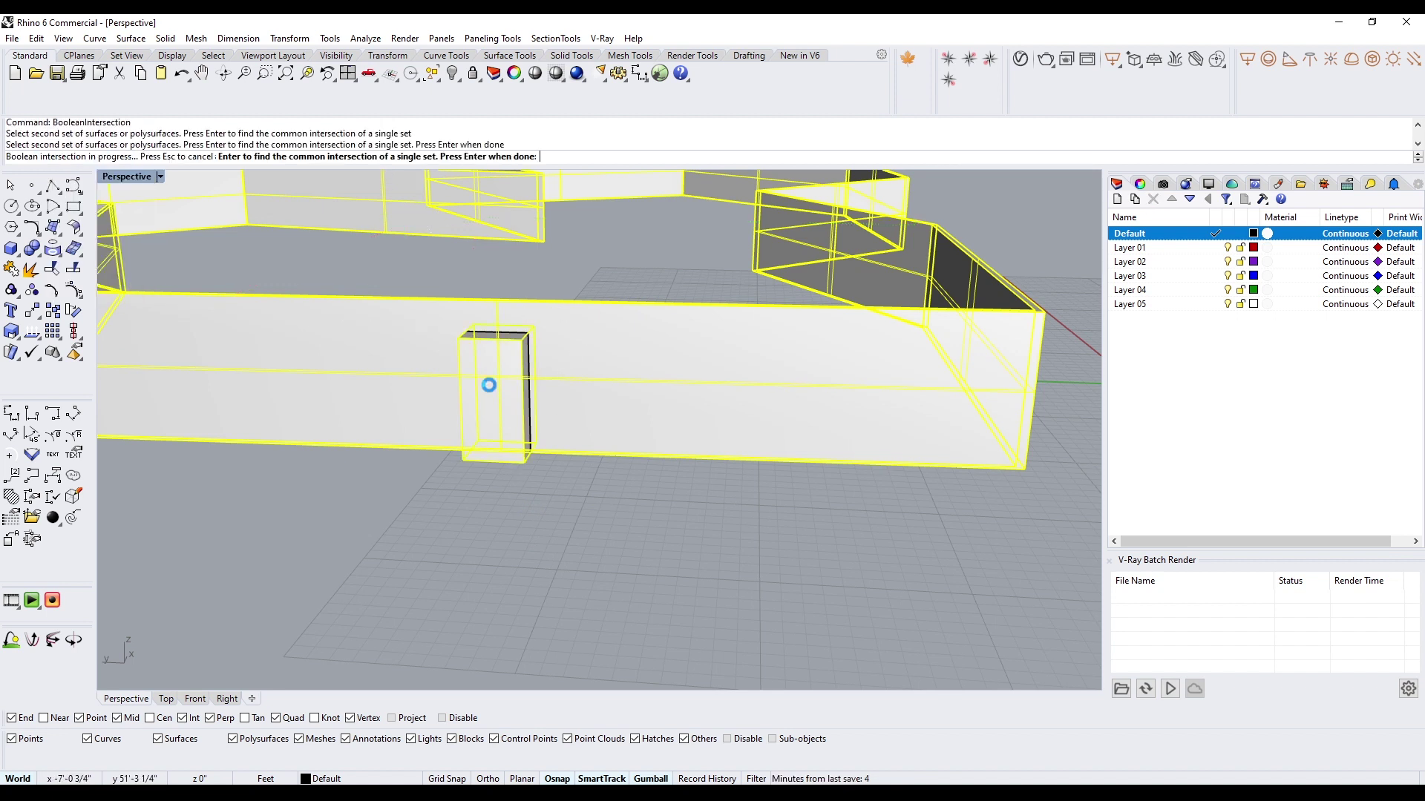
{"action": "left_click", "coordinate": [542, 533]}
{"action": "left_click", "coordinate": [491, 409]}
{"action": "left_click", "coordinate": [392, 381]}
{"action": "left_click", "coordinate": [493, 408]}
{"action": "left_click", "coordinate": [403, 482]}
{"action": "left_click", "coordinate": [371, 428]}
Step: Shell the door solid into a frame 2 inches thick, removing its front, back and bottom faces
{"action": "right_click_drag", "start_coordinate": [351, 494], "coordinate": [385, 493]}
{"action": "left_click", "coordinate": [386, 493]}
{"action": "scroll", "coordinate": [475, 412], "scroll_direction": "up", "scroll_amount": 7}
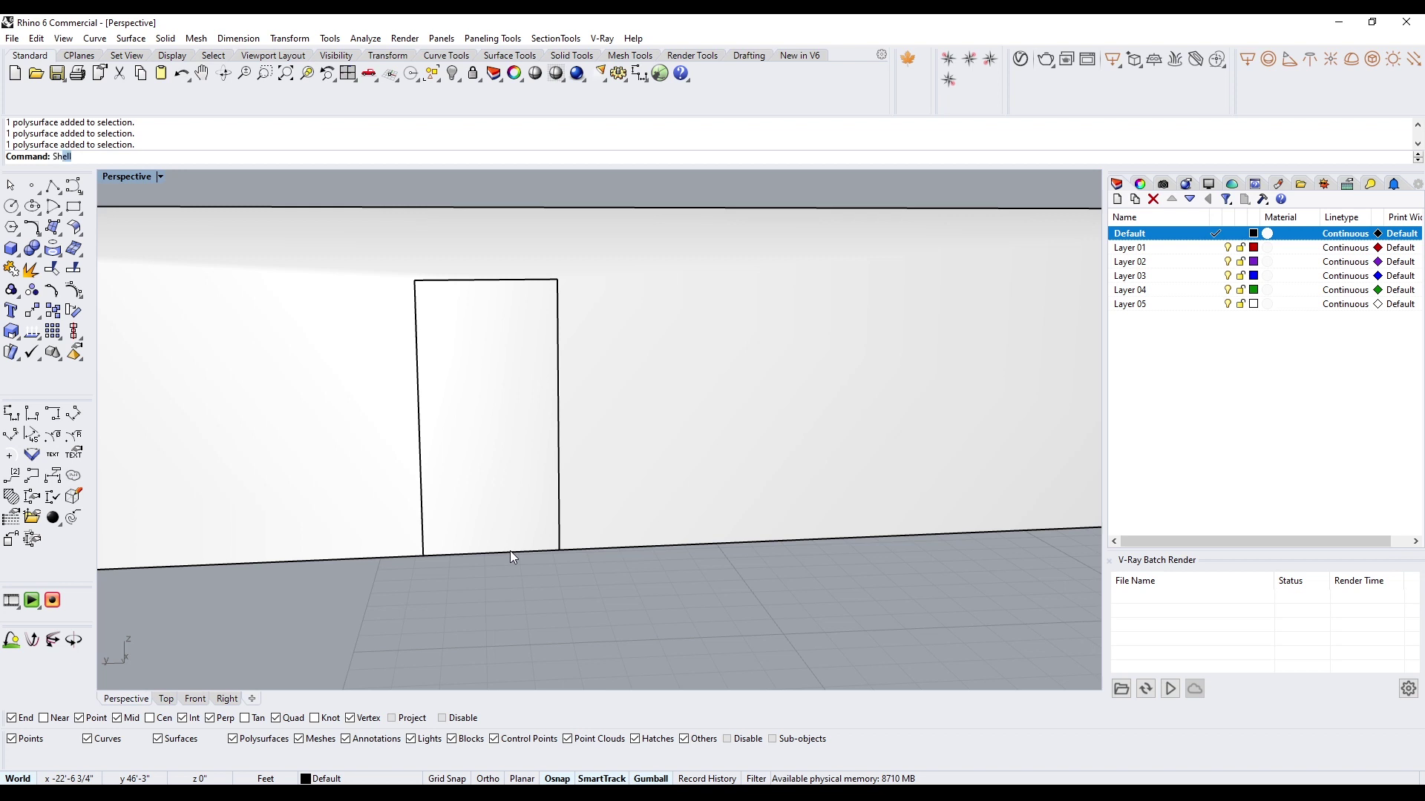
{"action": "key", "text": "Return"}
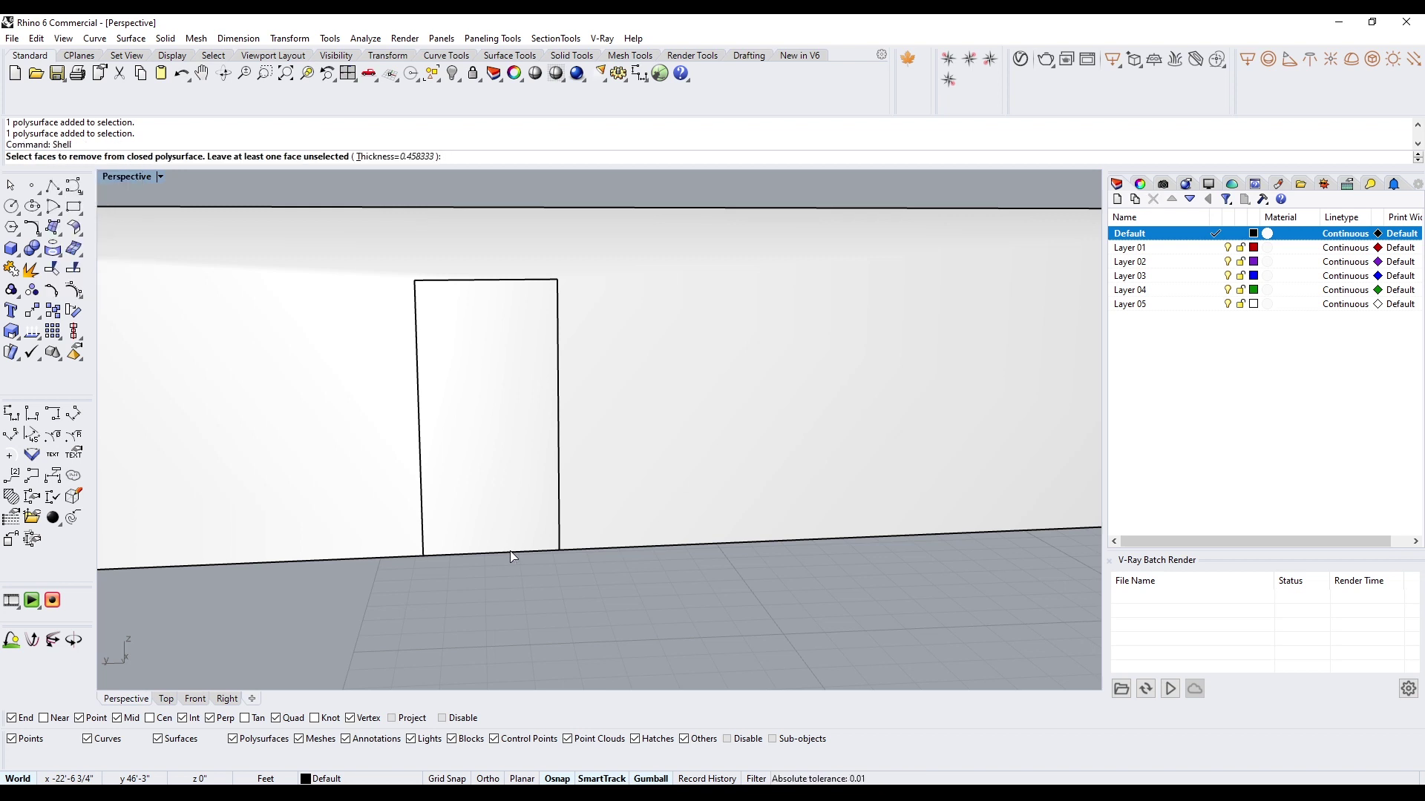
{"action": "type", "text": "2\""}
{"action": "key", "text": "Return"}
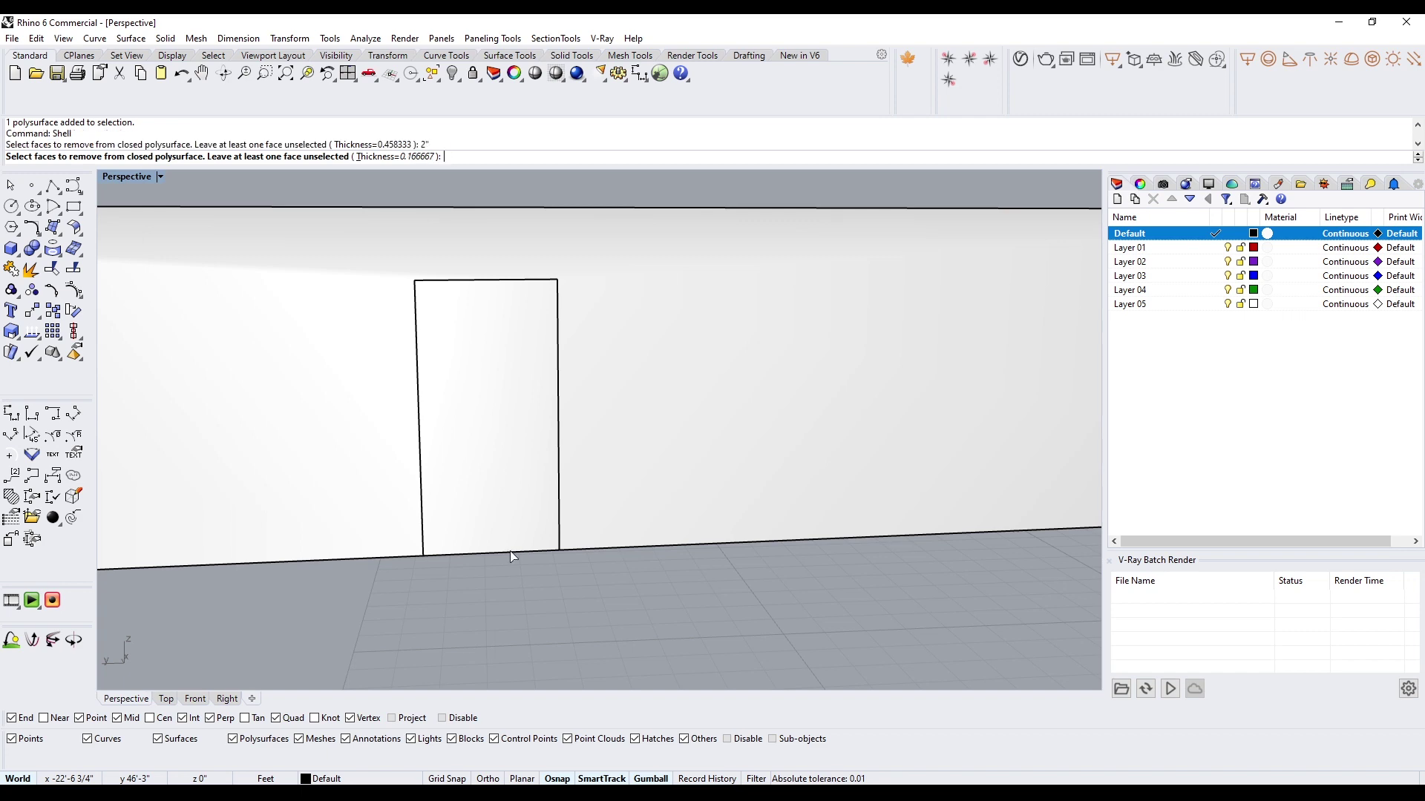
{"action": "left_click", "coordinate": [505, 512]}
{"action": "right_click_drag", "start_coordinate": [506, 519], "coordinate": [421, 382]}
{"action": "key", "text": "Return"}
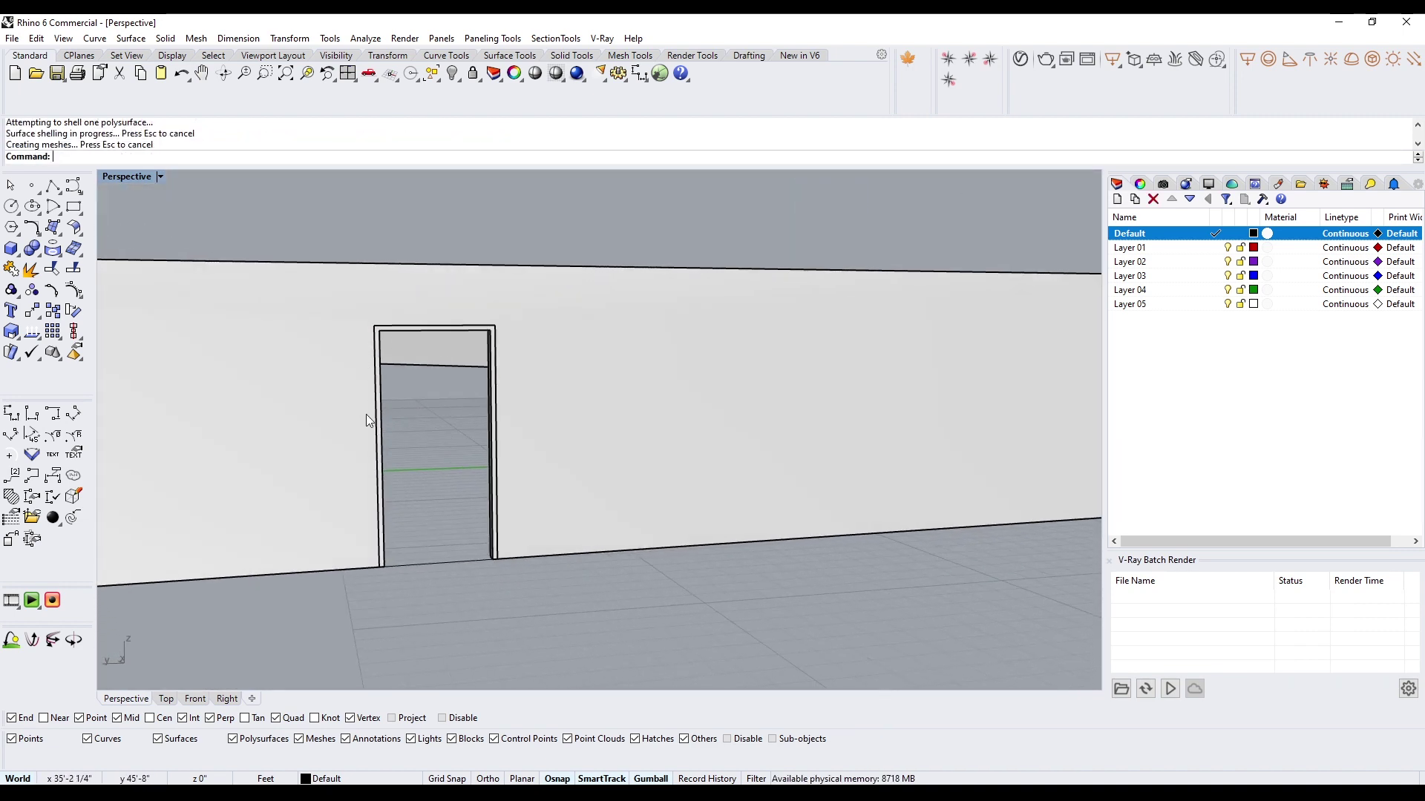
Step: Draw a six-sided inscribed polygon on the ground grid beside the wall with the doorway and select it
{"action": "scroll", "coordinate": [447, 531], "scroll_direction": "down", "scroll_amount": 8}
{"action": "right_click_drag", "start_coordinate": [639, 496], "coordinate": [564, 378]}
{"action": "scroll", "coordinate": [654, 500], "scroll_direction": "down", "scroll_amount": 5}
{"action": "scroll", "coordinate": [668, 509], "scroll_direction": "down", "scroll_amount": 5}
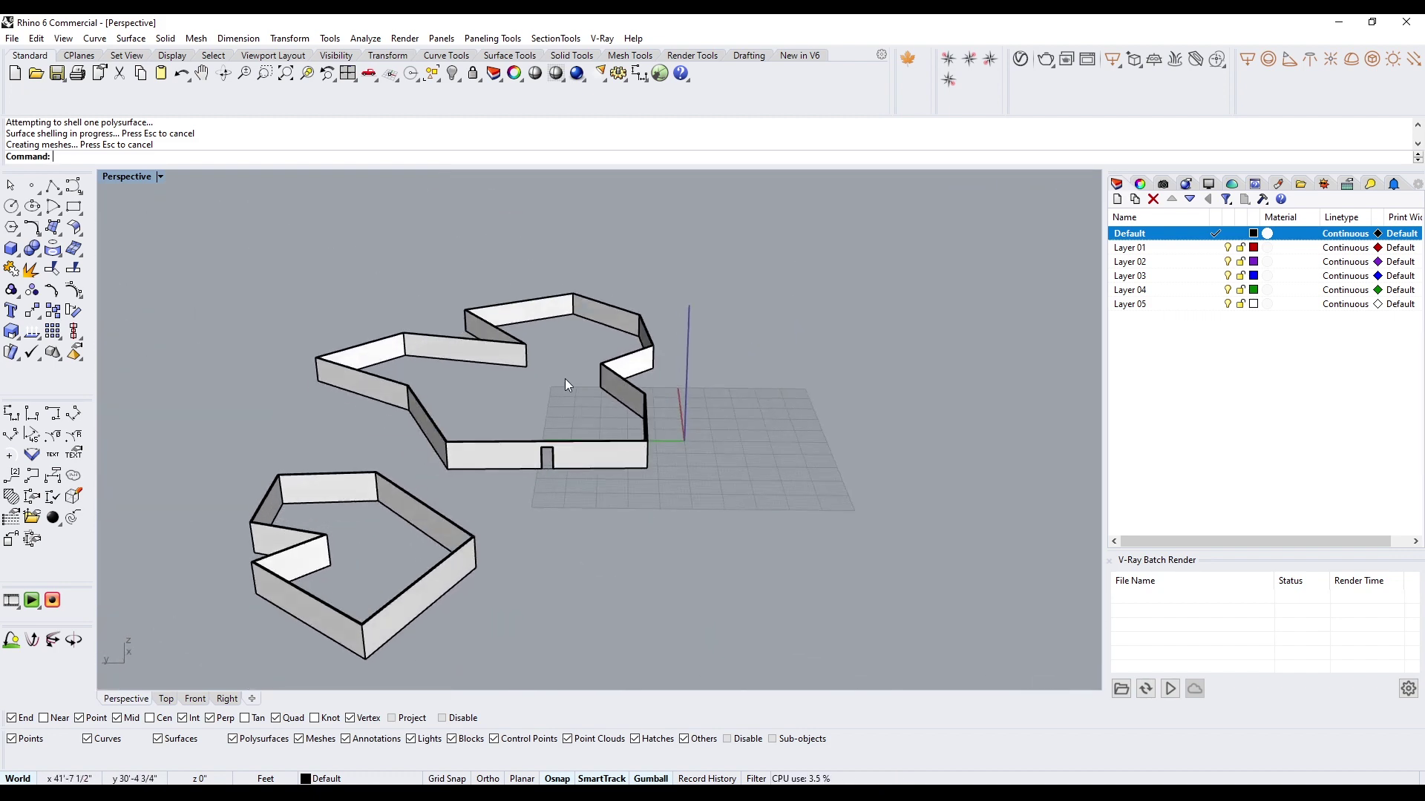
{"action": "left_click", "coordinate": [29, 228]}
{"action": "scroll", "coordinate": [720, 482], "scroll_direction": "up", "scroll_amount": 5}
{"action": "left_click", "coordinate": [727, 487]}
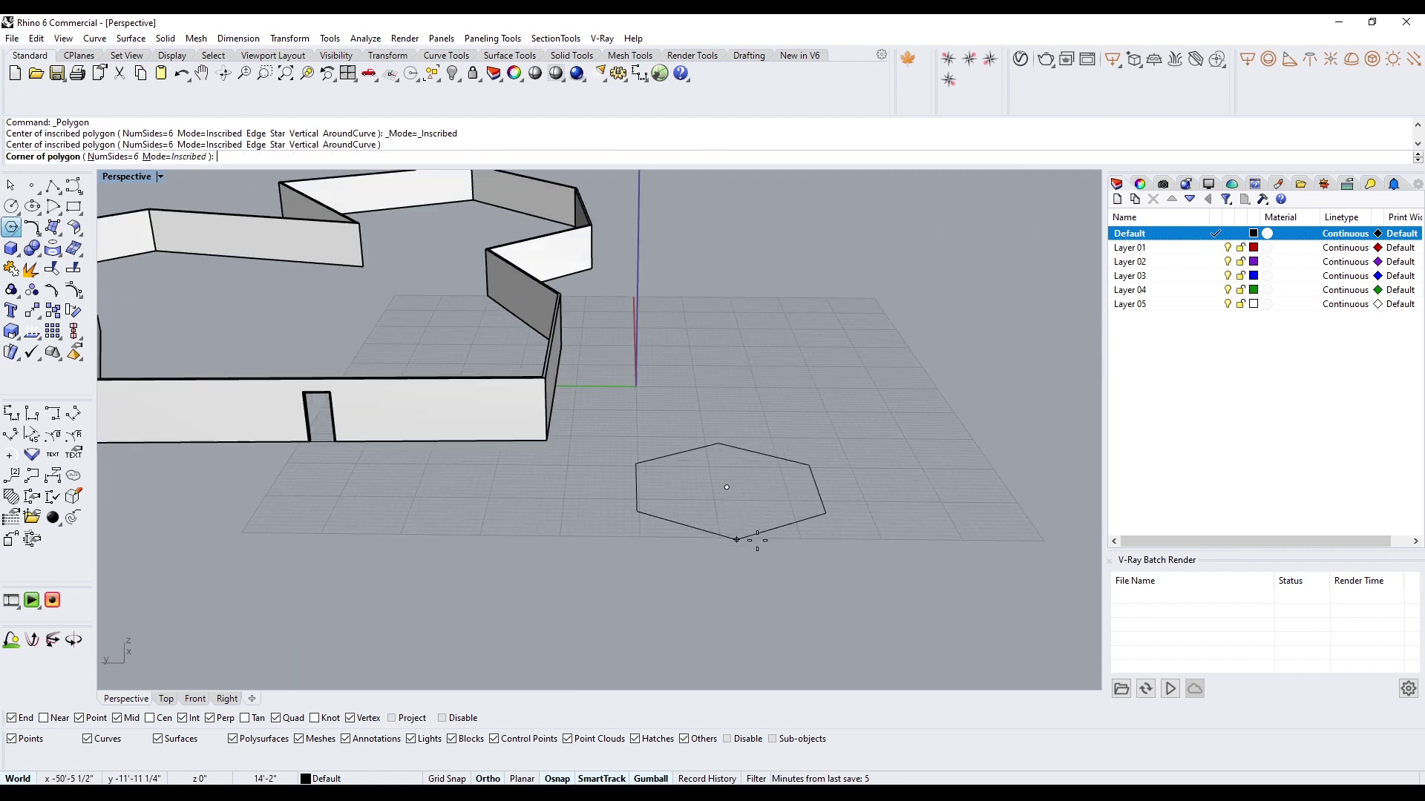
{"action": "scroll", "coordinate": [751, 560], "scroll_direction": "down", "scroll_amount": 2}
{"action": "left_click", "coordinate": [746, 570]}
{"action": "left_click", "coordinate": [761, 570]}
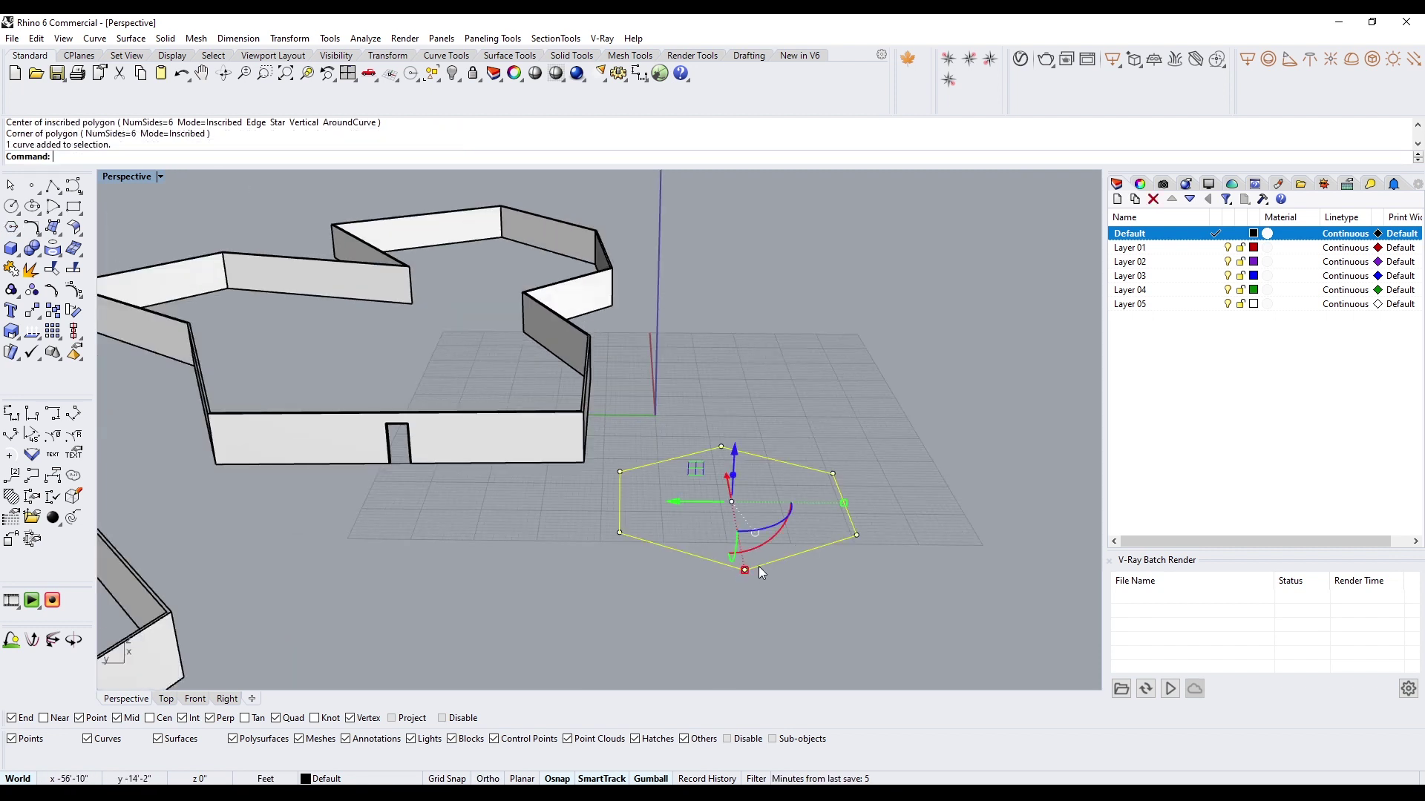
Step: Extrude the selected hexagon into a closed solid matching the height of the neighbouring walls
{"action": "type", "text": "ExtrudeCrv"}
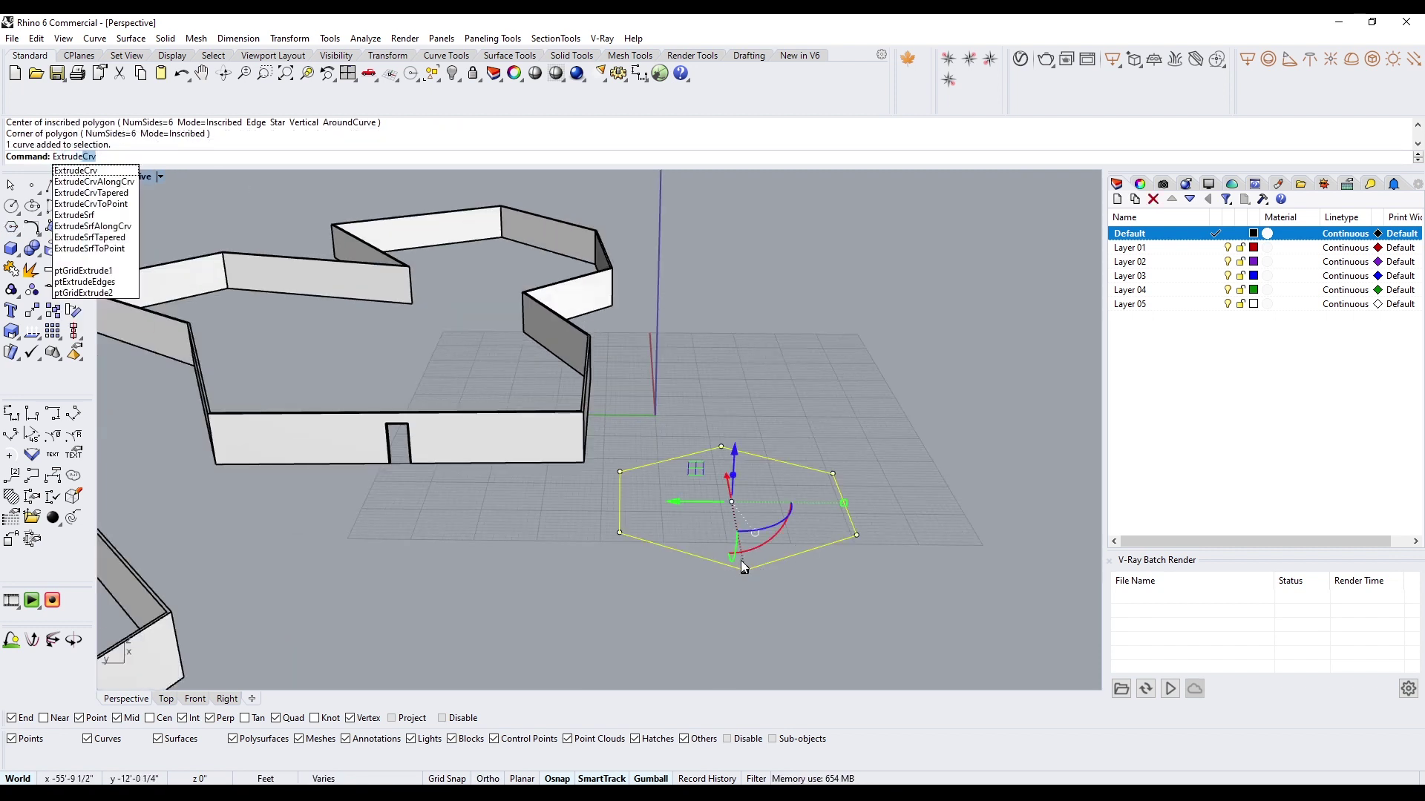
{"action": "key", "text": "Return"}
{"action": "left_click", "coordinate": [581, 414]}
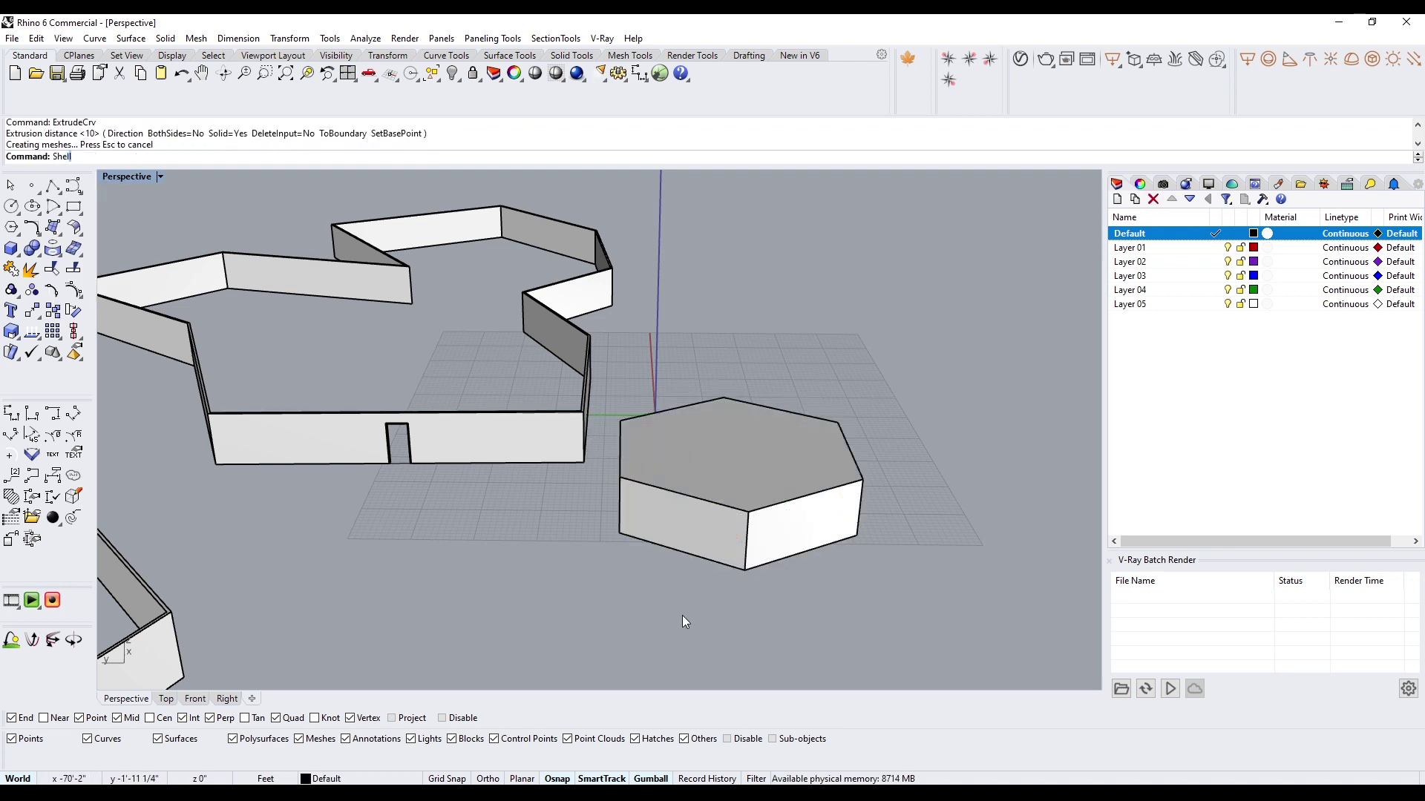
Step: Shell the hexagonal solid at a thickness of 0.166667 feet, removing its top and bottom faces
{"action": "key", "text": "Return"}
{"action": "left_click", "coordinate": [709, 463]}
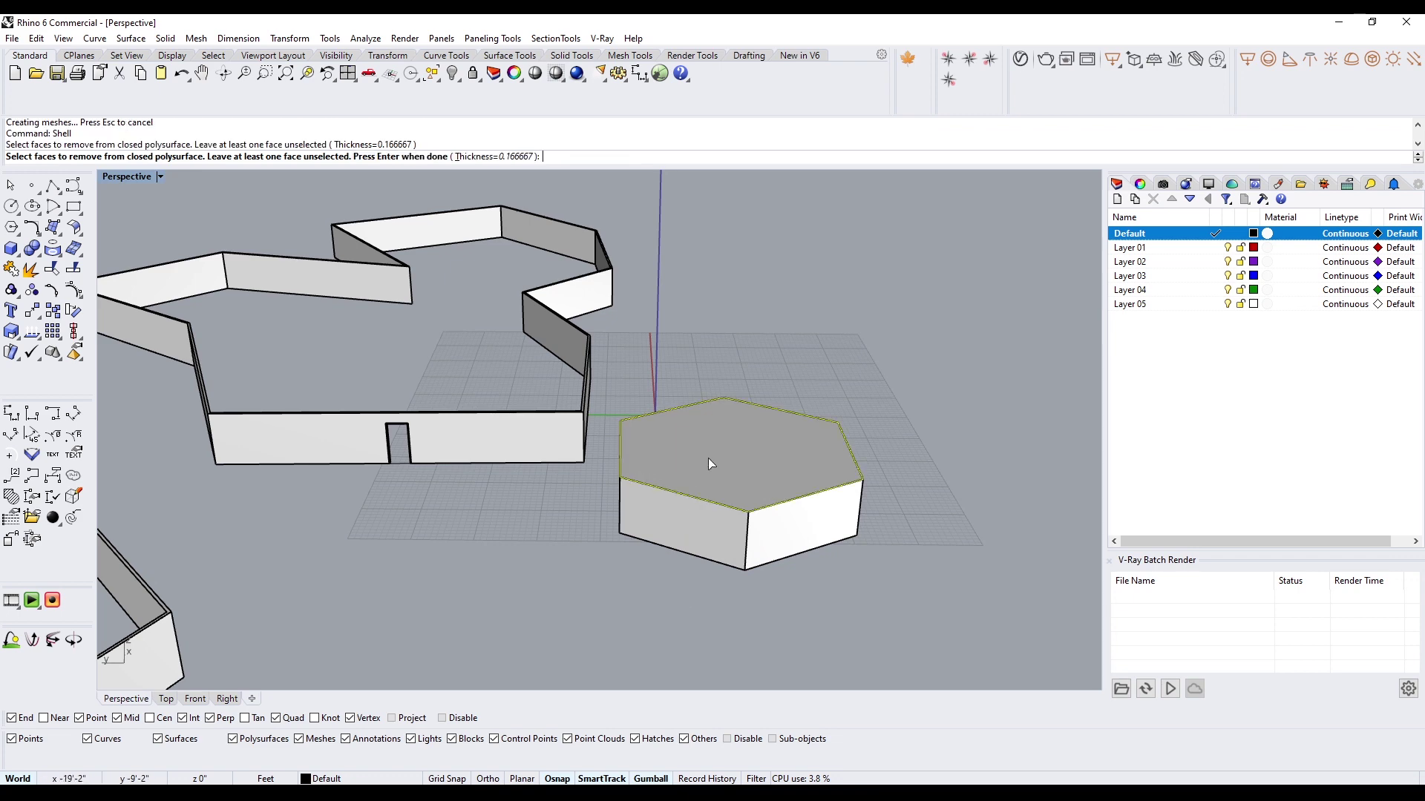
{"action": "right_click_drag", "start_coordinate": [724, 630], "coordinate": [757, 472]}
{"action": "left_click", "coordinate": [757, 472]}
{"action": "scroll", "coordinate": [746, 417], "scroll_direction": "up", "scroll_amount": 6}
{"action": "left_click", "coordinate": [712, 355]}
{"action": "right_click_drag", "start_coordinate": [781, 343], "coordinate": [817, 502]}
{"action": "key", "text": "Return"}
Step: Inspect the shelled hexagonal walls from several sides and undo the shell
{"action": "right_click_drag", "start_coordinate": [769, 557], "coordinate": [843, 537]}
{"action": "scroll", "coordinate": [622, 520], "scroll_direction": "up", "scroll_amount": 6}
{"action": "right_click_drag", "start_coordinate": [622, 519], "coordinate": [661, 527]}
{"action": "scroll", "coordinate": [661, 528], "scroll_direction": "down", "scroll_amount": 3}
{"action": "right_click_drag", "start_coordinate": [887, 531], "coordinate": [590, 444], "text": "shift"}
{"action": "scroll", "coordinate": [434, 473], "scroll_direction": "down", "scroll_amount": 5}
{"action": "right_click_drag", "start_coordinate": [434, 474], "coordinate": [456, 500]}
{"action": "key", "text": "ctrl+z"}
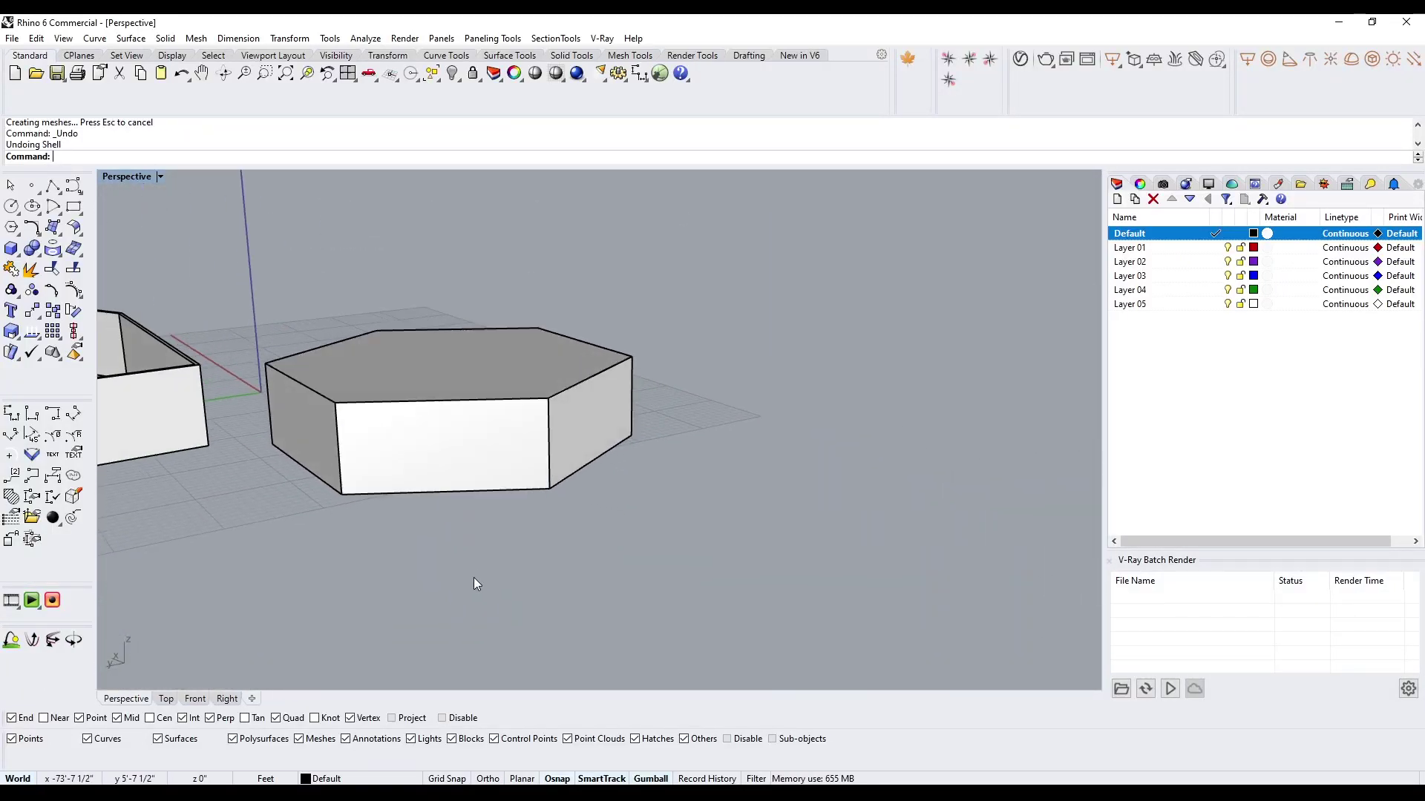
Step: Shell the hexagonal solid again at a thickness of 0.166667 feet, removing only its top face
{"action": "type", "text": "sh"}
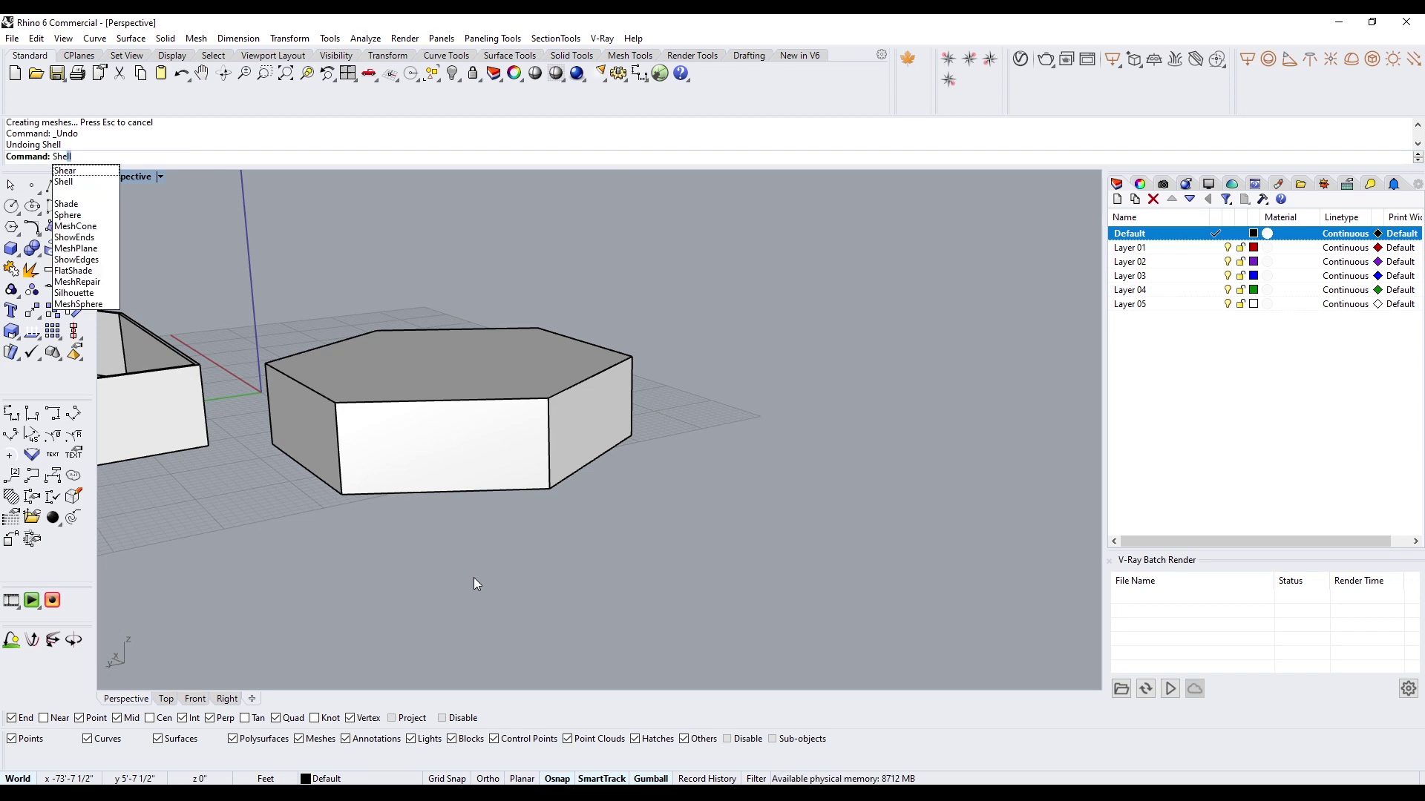
{"action": "key", "text": "Return"}
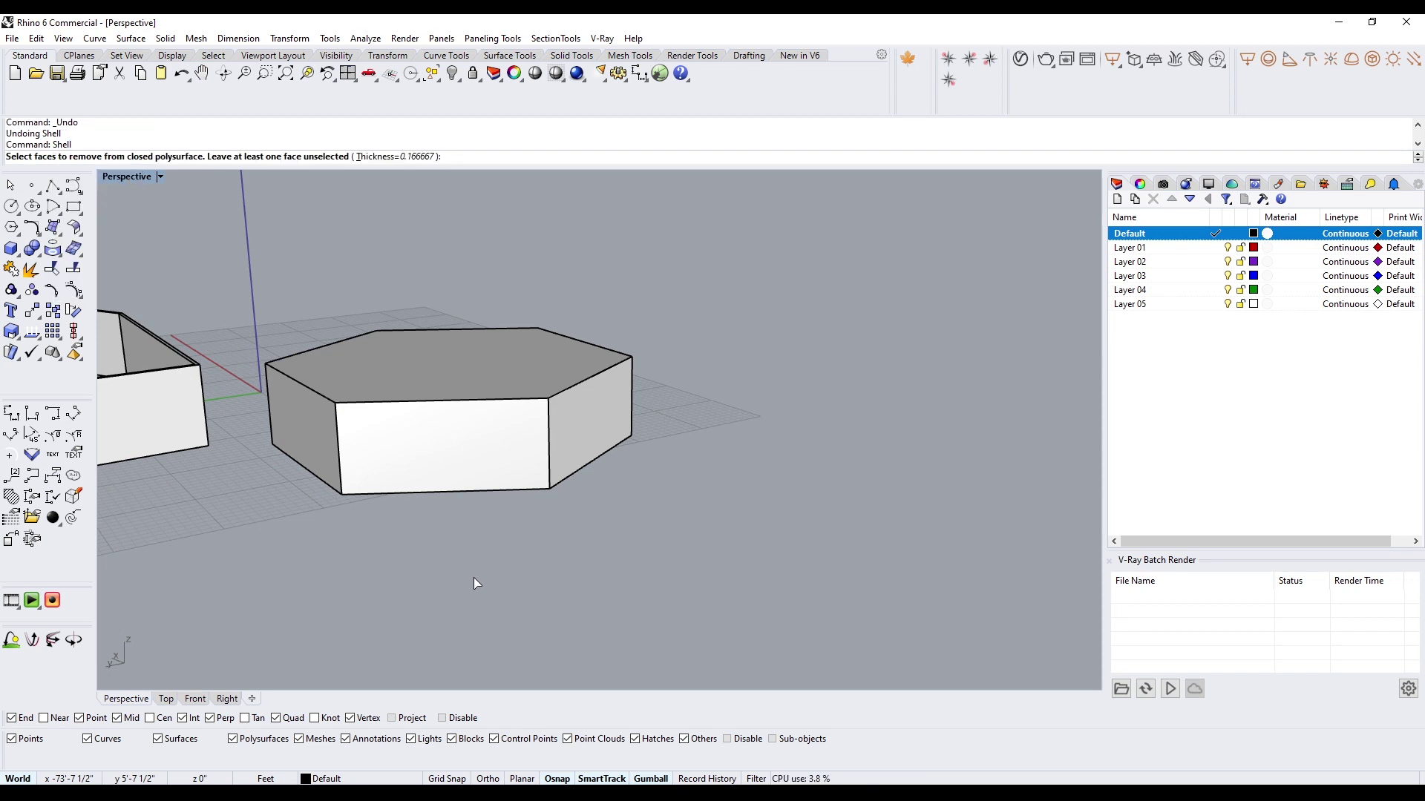
{"action": "left_click", "coordinate": [458, 363]}
{"action": "key", "text": "Return"}
{"action": "scroll", "coordinate": [419, 362], "scroll_direction": "up", "scroll_amount": 4}
{"action": "right_click_drag", "start_coordinate": [401, 367], "coordinate": [365, 452]}
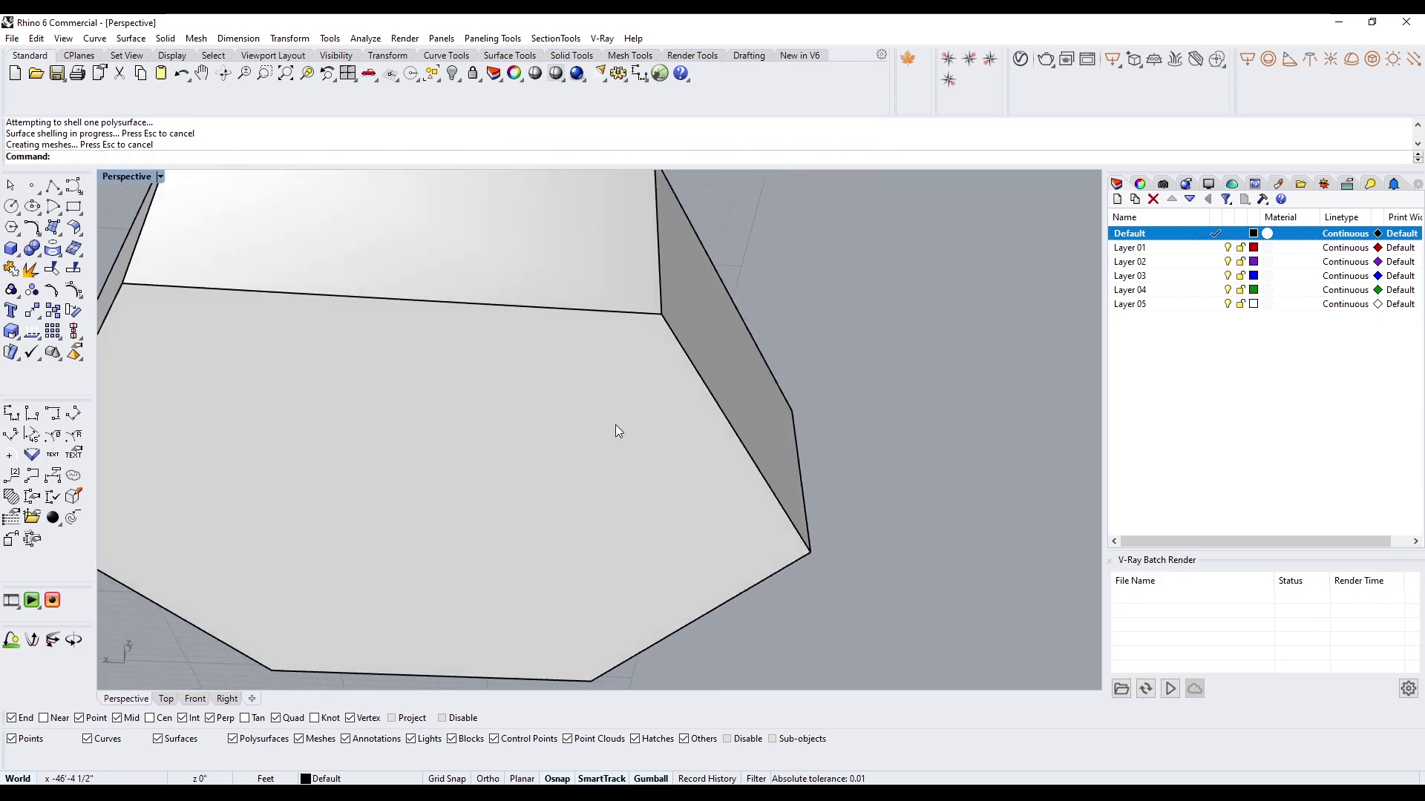
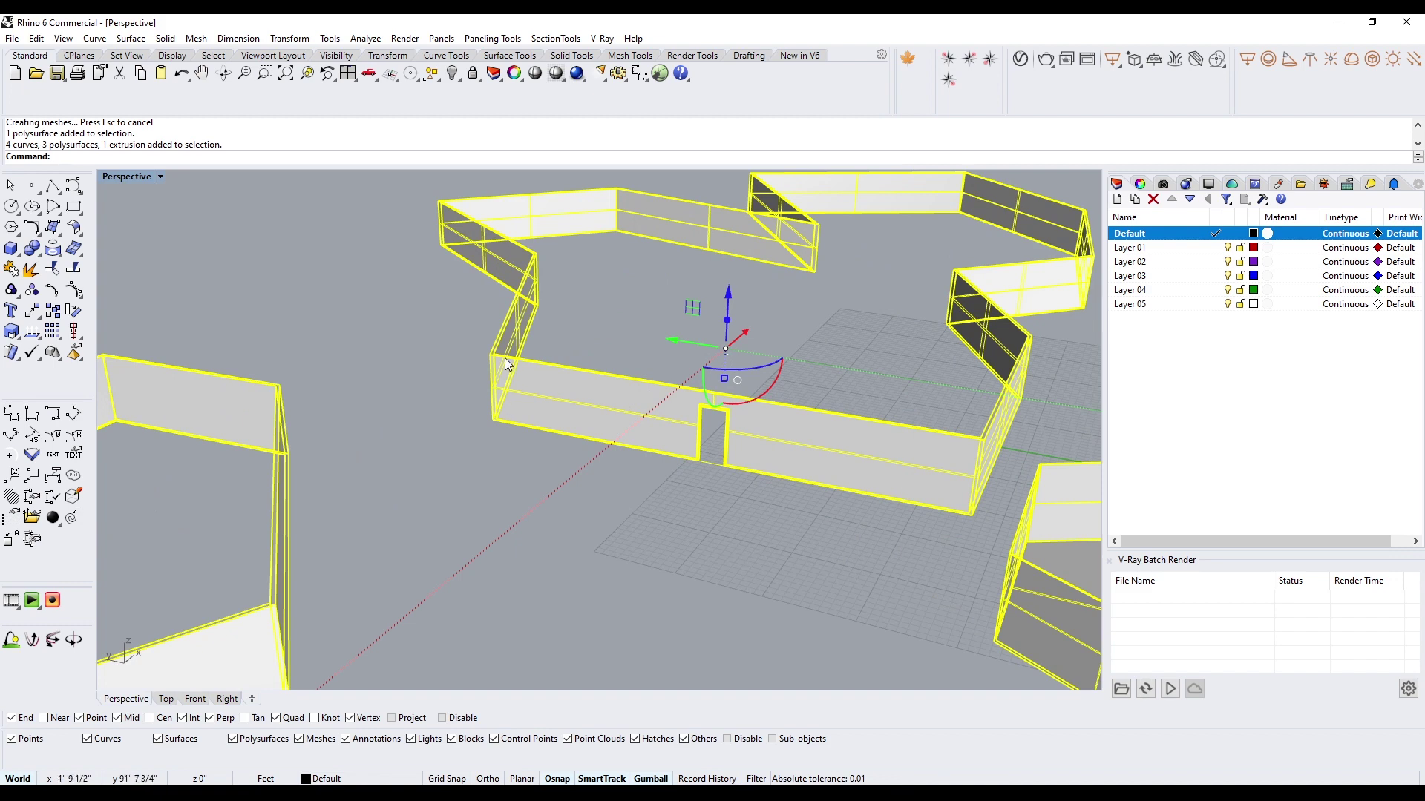
Step: Delete all the selected models and draw a sphere centred at the origin with a radius of about 22 feet
{"action": "scroll", "coordinate": [613, 341], "scroll_direction": "down", "scroll_amount": 3}
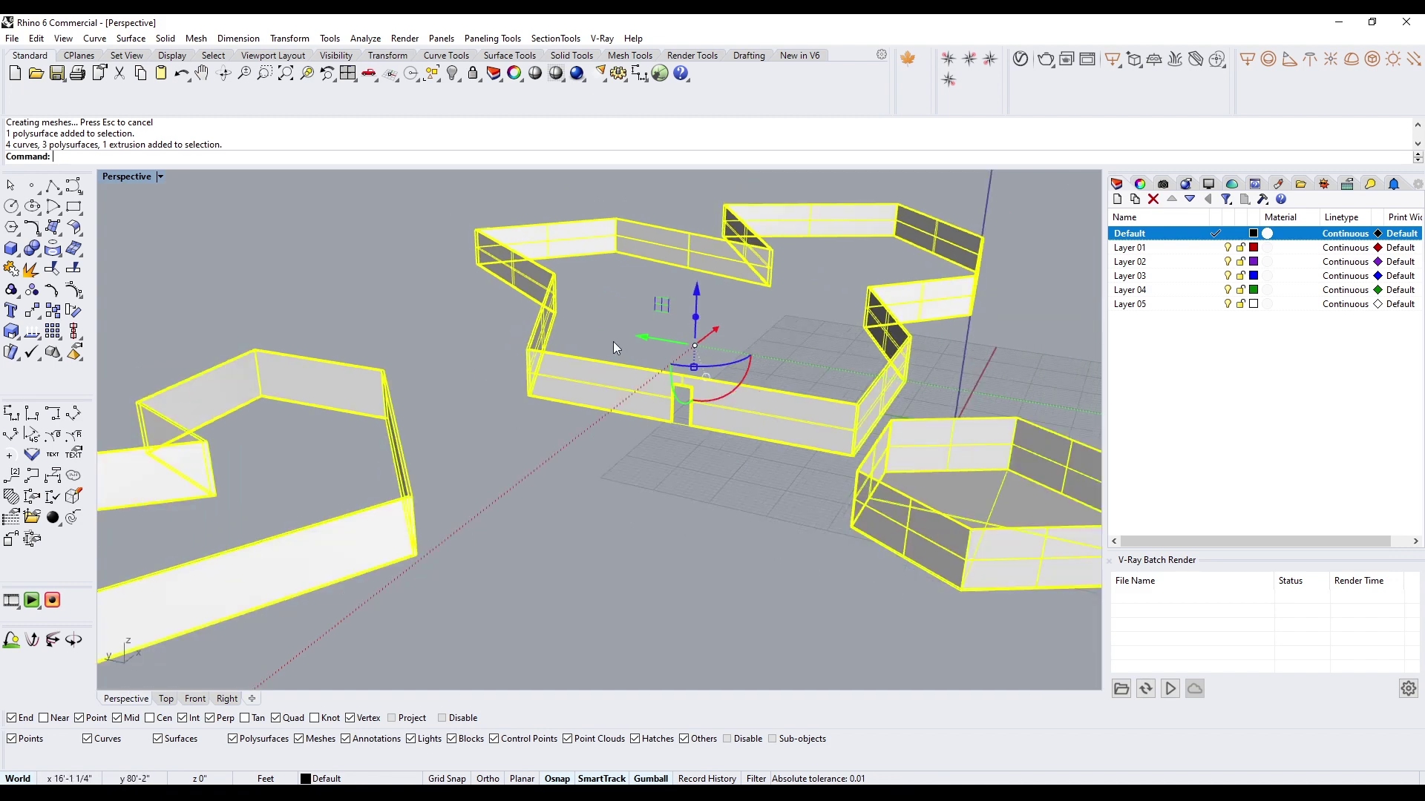
{"action": "key", "text": "Delete"}
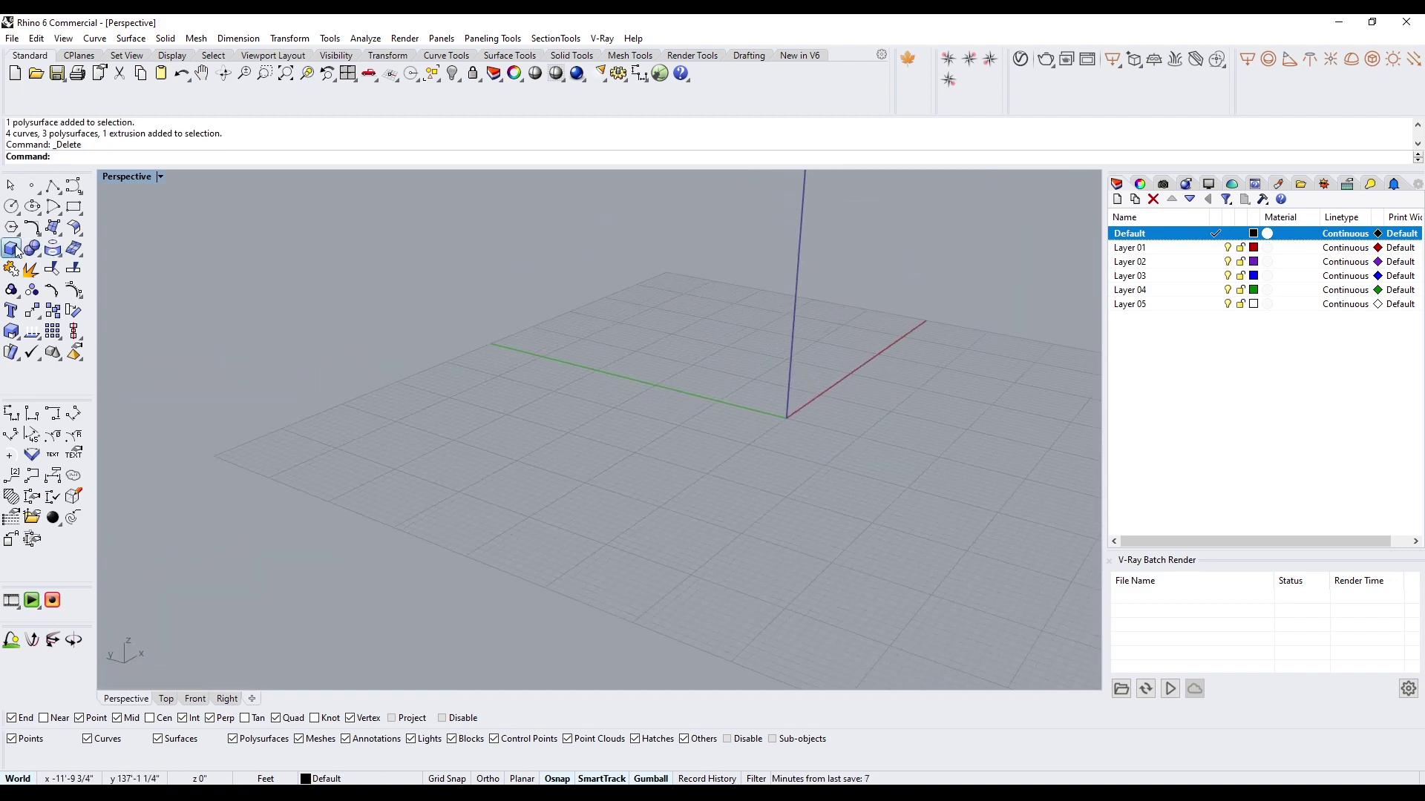
{"action": "left_click", "coordinate": [17, 251]}
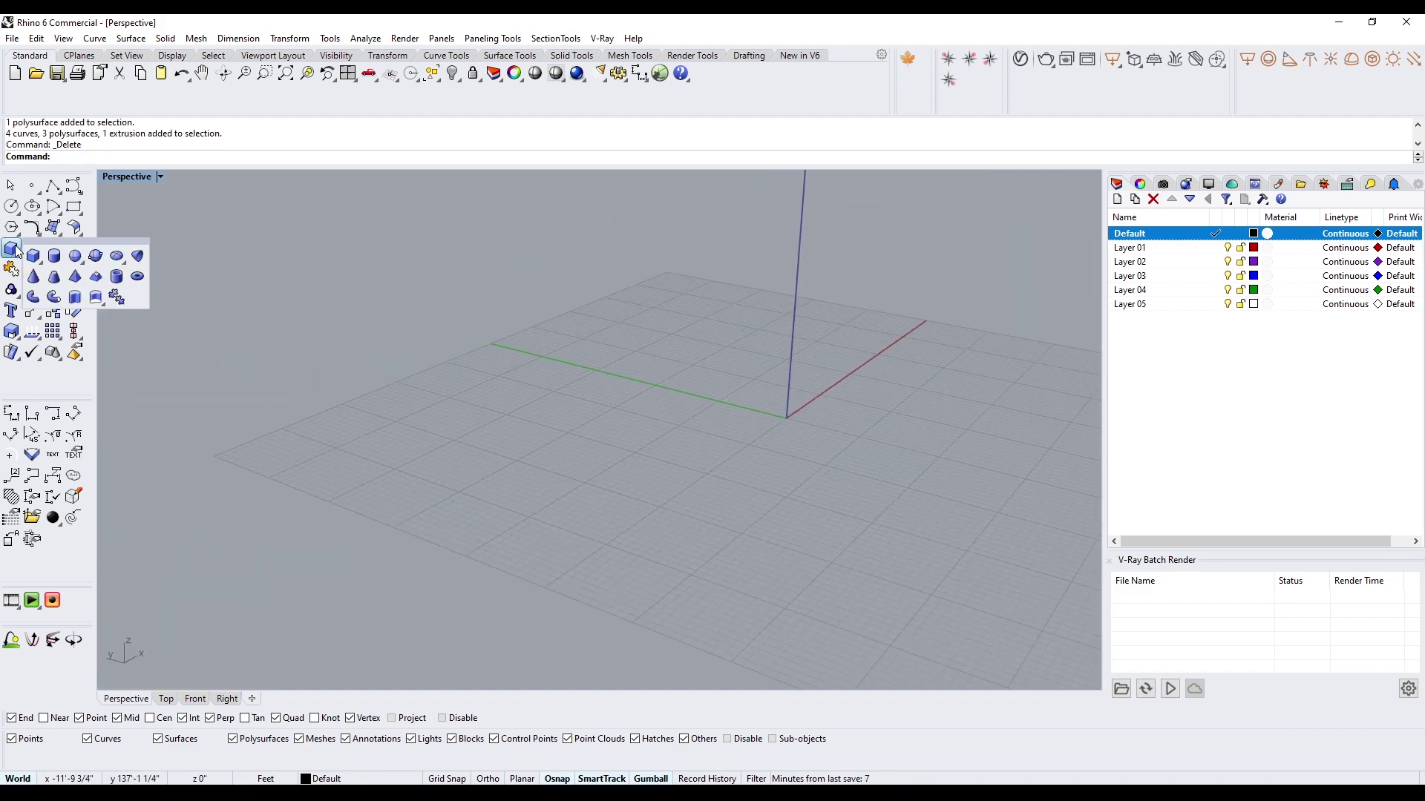
{"action": "left_click", "coordinate": [79, 260]}
{"action": "left_click", "coordinate": [80, 284]}
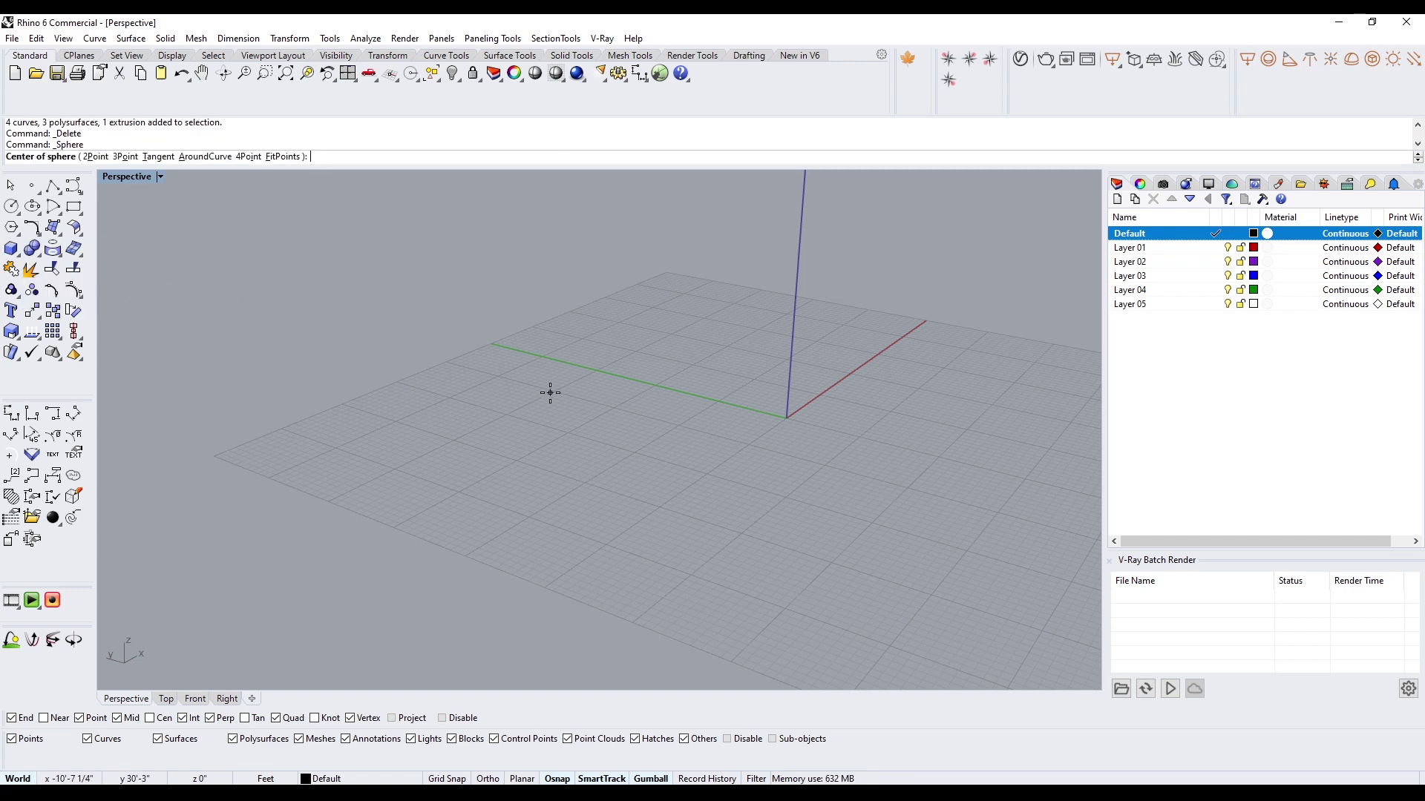
{"action": "type", "text": "0"}
{"action": "key", "text": "Return"}
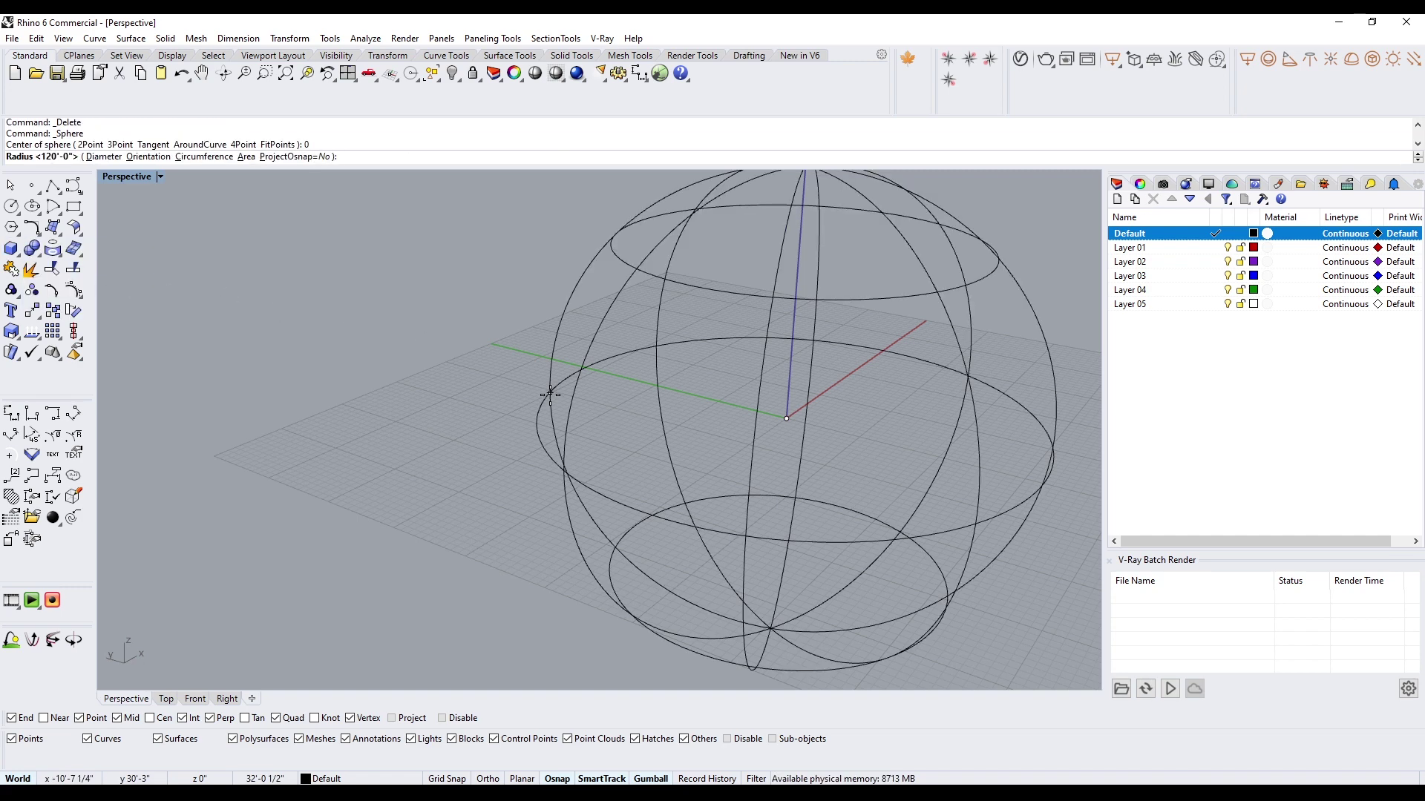
{"action": "left_click", "coordinate": [615, 424]}
{"action": "mouse_move", "coordinate": [617, 424]}
{"action": "right_mouse_down"}
{"action": "mouse_move", "coordinate": [726, 426]}
{"action": "mouse_move", "coordinate": [870, 362]}
{"action": "mouse_move", "coordinate": [706, 423]}
{"action": "mouse_move", "coordinate": [746, 386]}
{"action": "mouse_move", "coordinate": [748, 358]}
{"action": "right_mouse_up"}
{"action": "scroll", "coordinate": [730, 385], "scroll_direction": "up", "scroll_amount": 3}
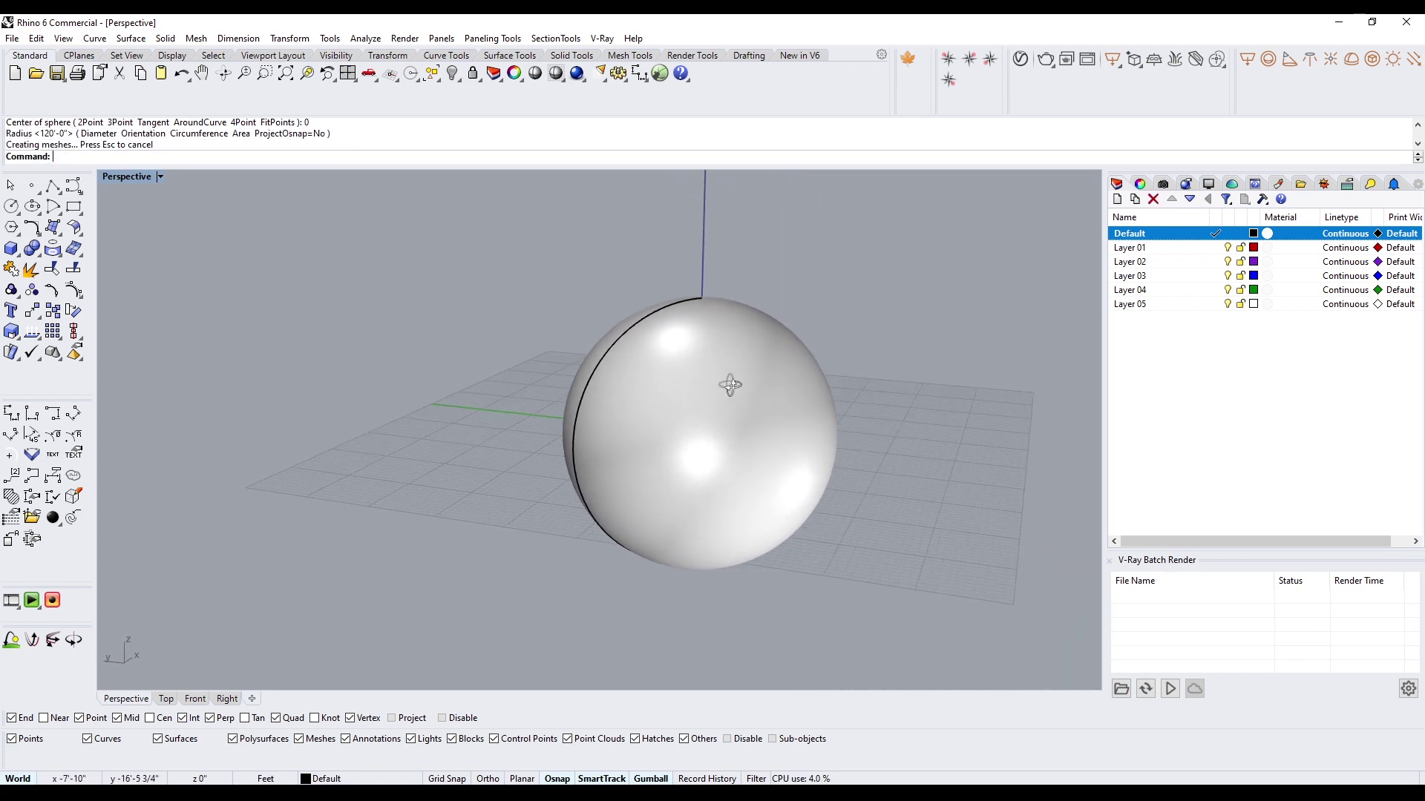
{"action": "scroll", "coordinate": [728, 386], "scroll_direction": "down", "scroll_amount": 3}
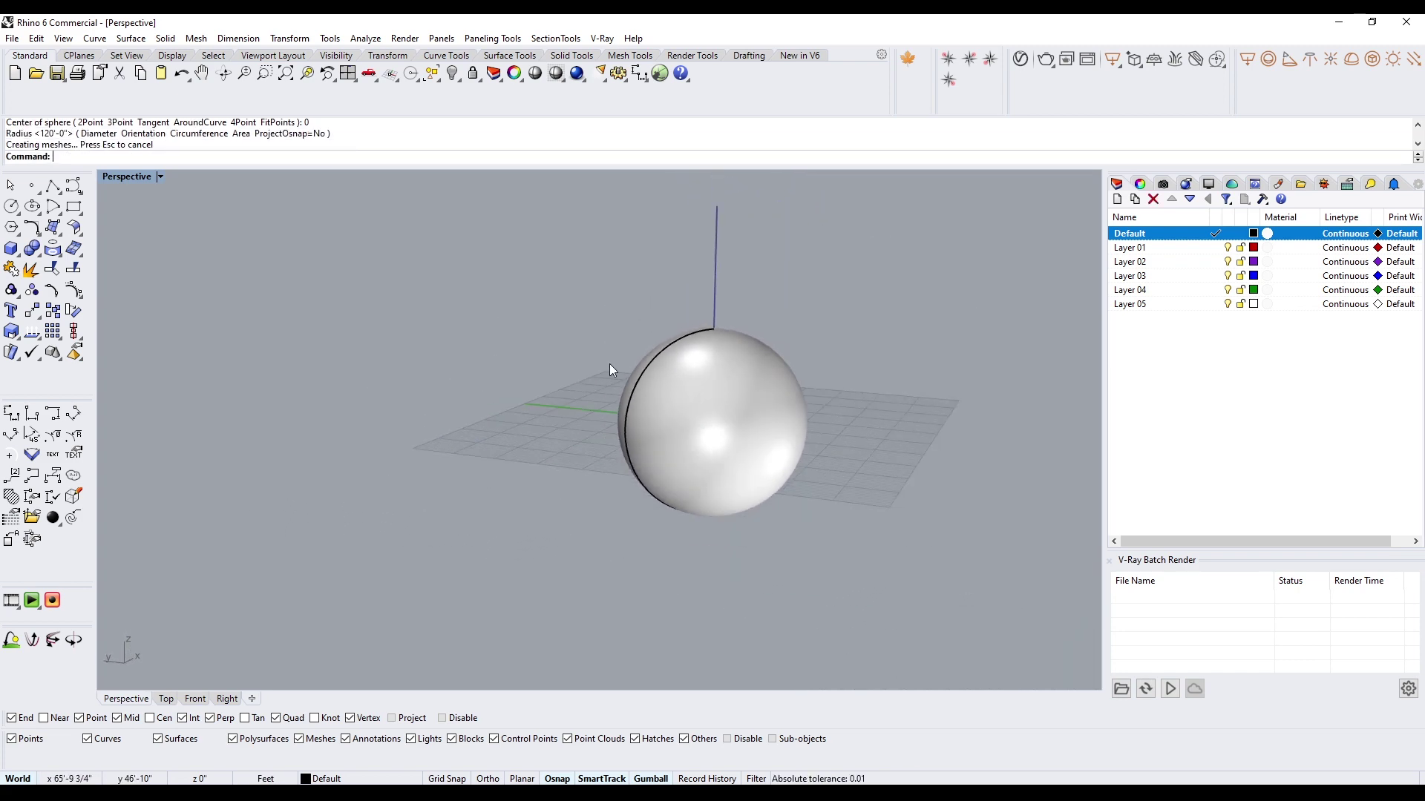
Step: Draw a box on the ground grid that is wider than the sphere and encloses its upper half, and select it
{"action": "left_click", "coordinate": [11, 248]}
{"action": "left_click", "coordinate": [537, 354]}
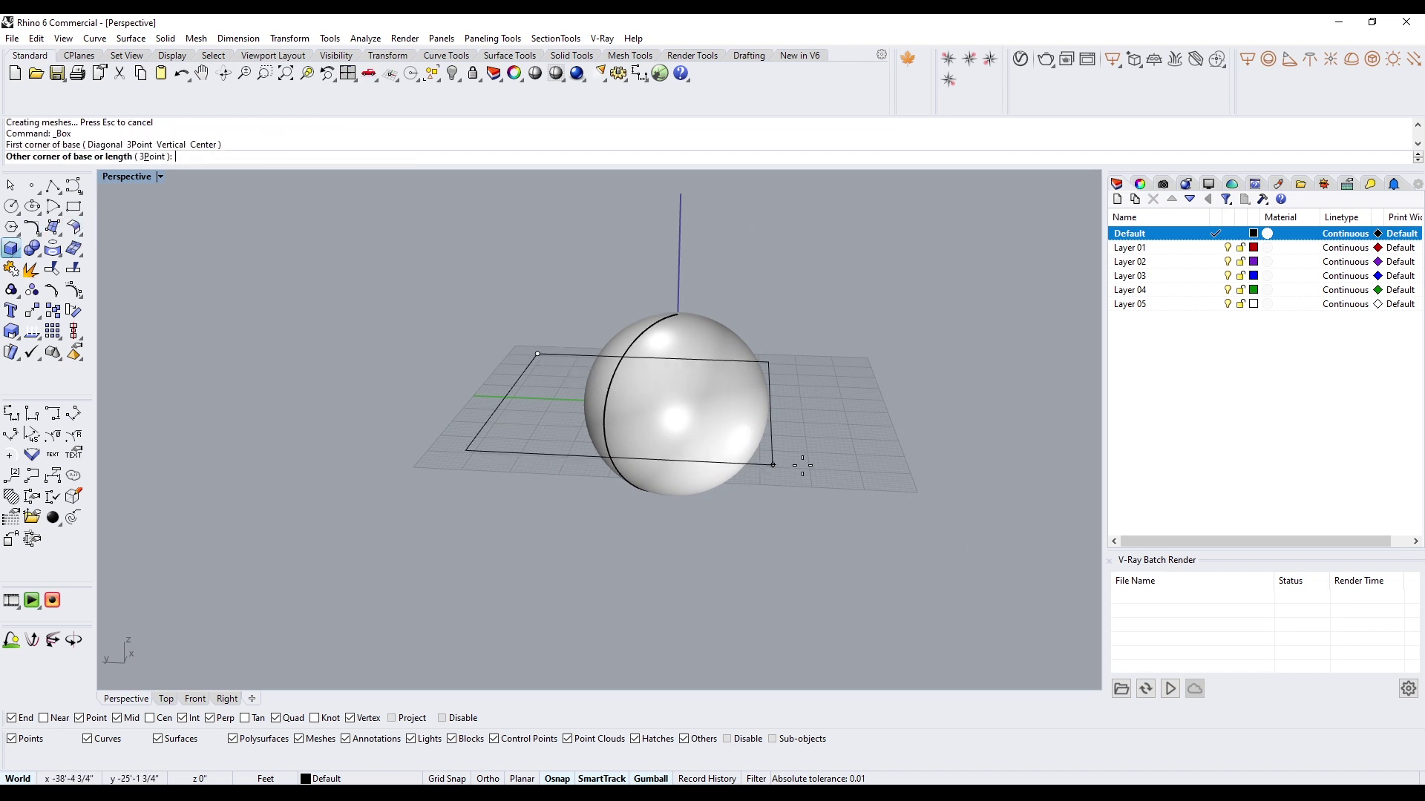
{"action": "left_click", "coordinate": [865, 484]}
{"action": "left_click", "coordinate": [906, 542]}
{"action": "right_click_drag", "start_coordinate": [906, 543], "coordinate": [800, 505]}
{"action": "left_click", "coordinate": [830, 399]}
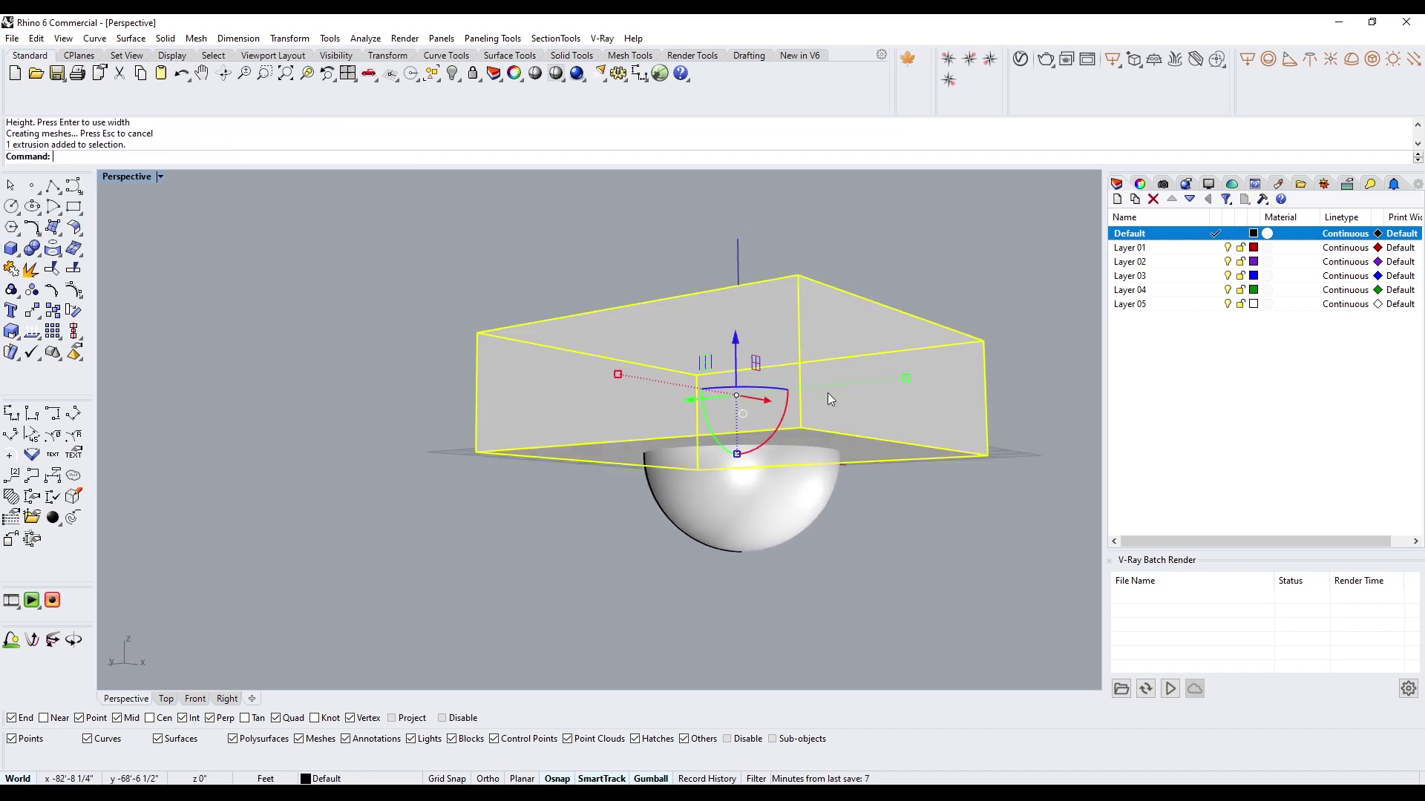
Step: Raise the box vertically so that it overlaps only the upper cap of the sphere
{"action": "left_click_drag", "start_coordinate": [735, 345], "coordinate": [736, 286]}
{"action": "left_click", "coordinate": [934, 534]}
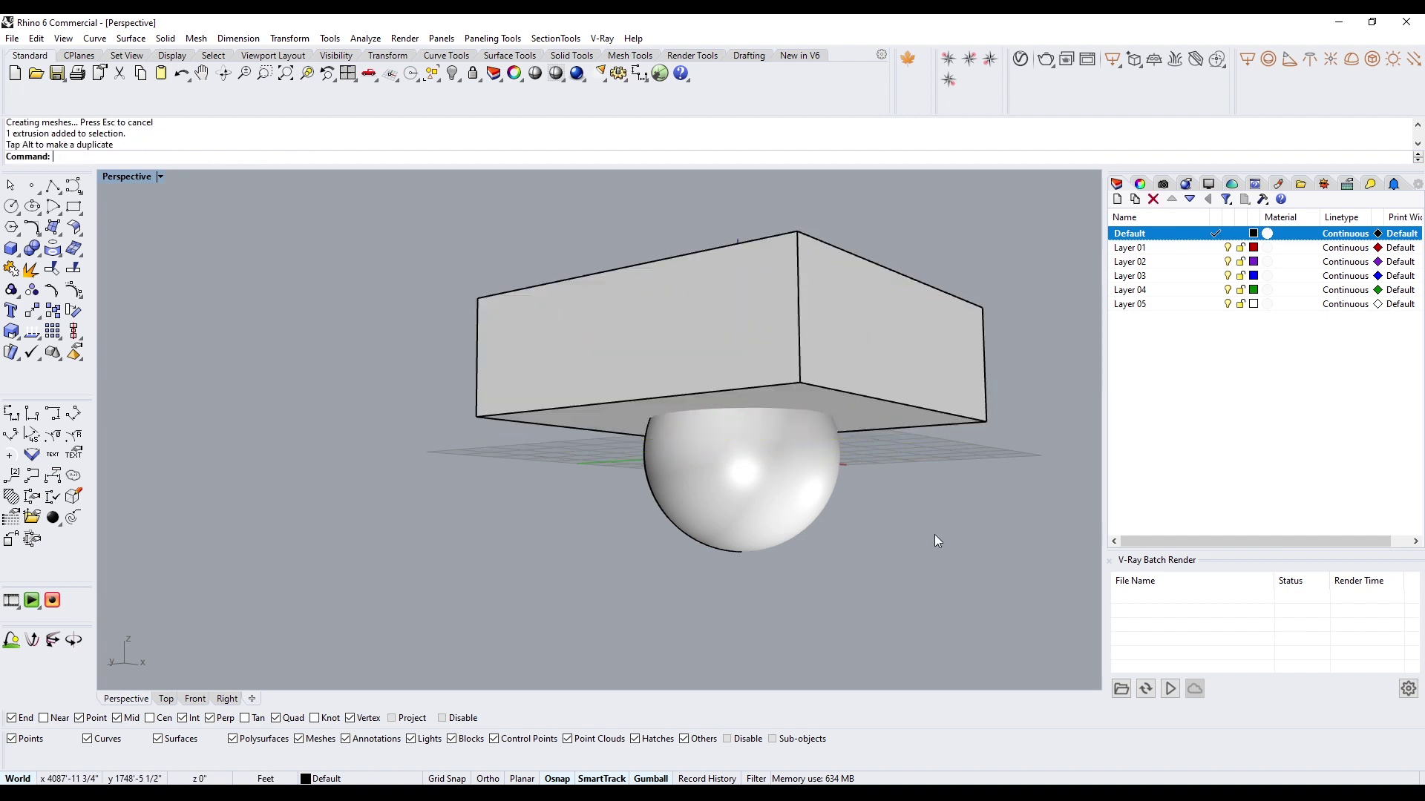
{"action": "right_click_drag", "start_coordinate": [933, 534], "coordinate": [699, 479]}
{"action": "left_click", "coordinate": [635, 316]}
{"action": "left_click_drag", "start_coordinate": [609, 317], "coordinate": [609, 303]}
{"action": "left_click", "coordinate": [848, 513]}
Step: Subtract the box from the sphere with Boolean Difference, keeping the inputs, and delete the leftover box
{"action": "left_click", "coordinate": [636, 452]}
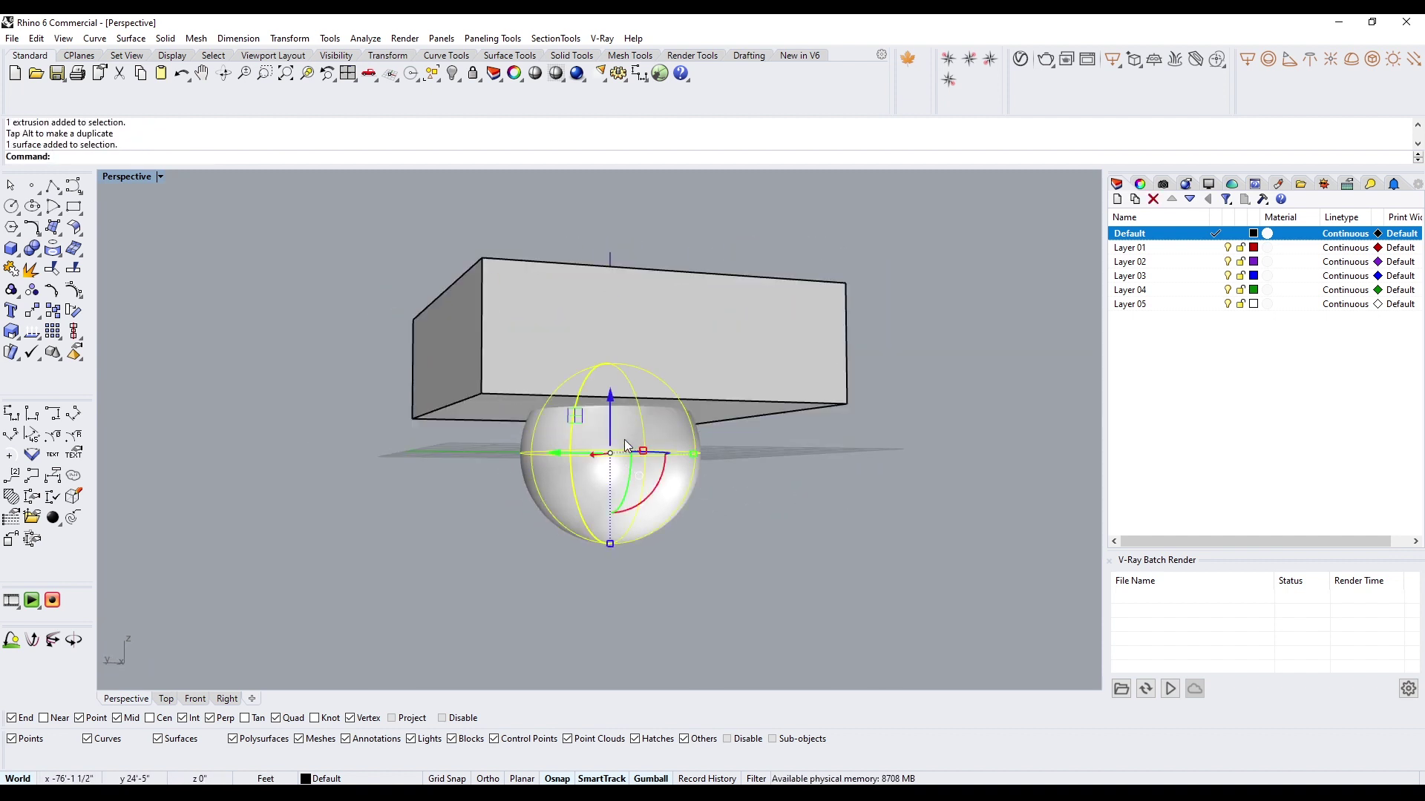
{"action": "type", "text": "bd"}
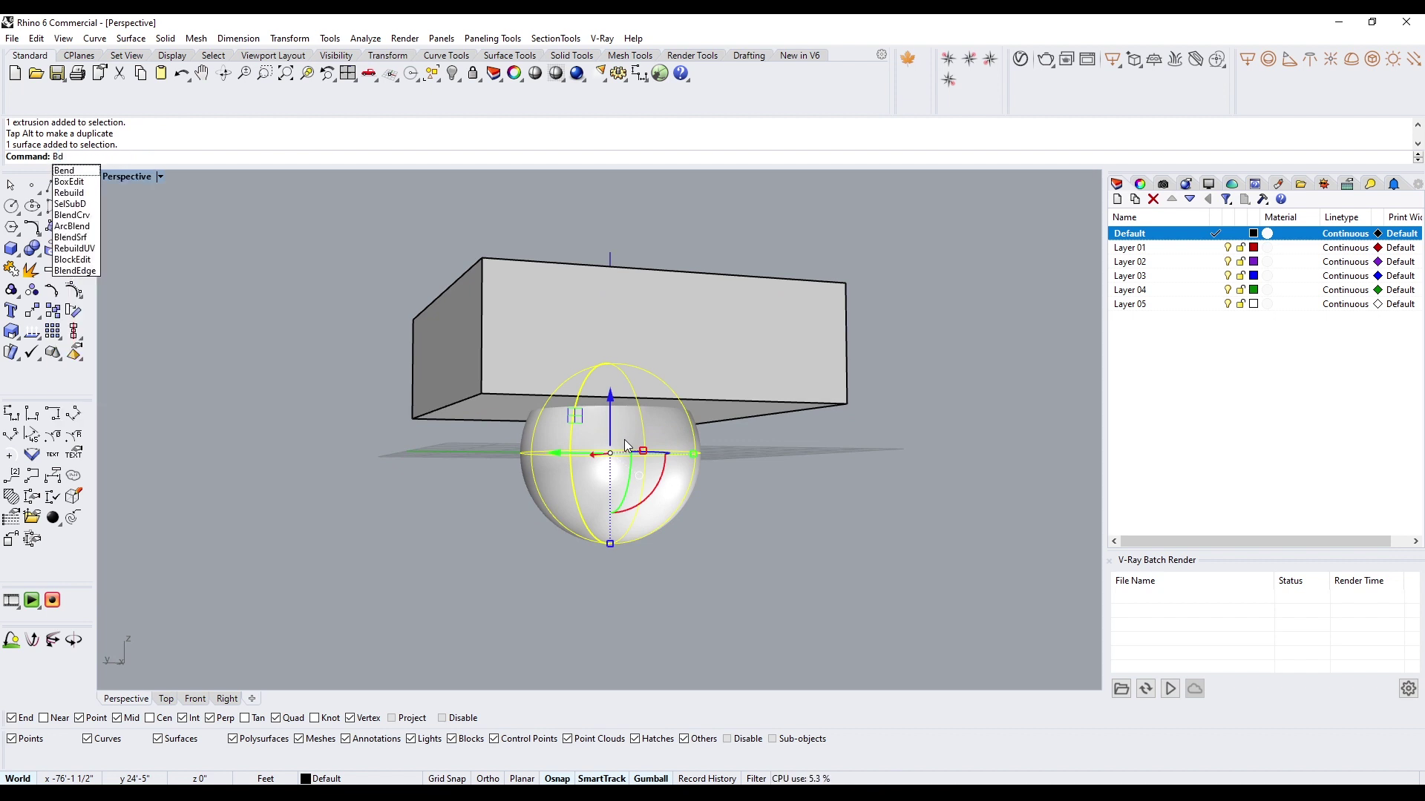
{"action": "key", "text": "Return"}
{"action": "left_click", "coordinate": [546, 286]}
{"action": "key", "text": "Return"}
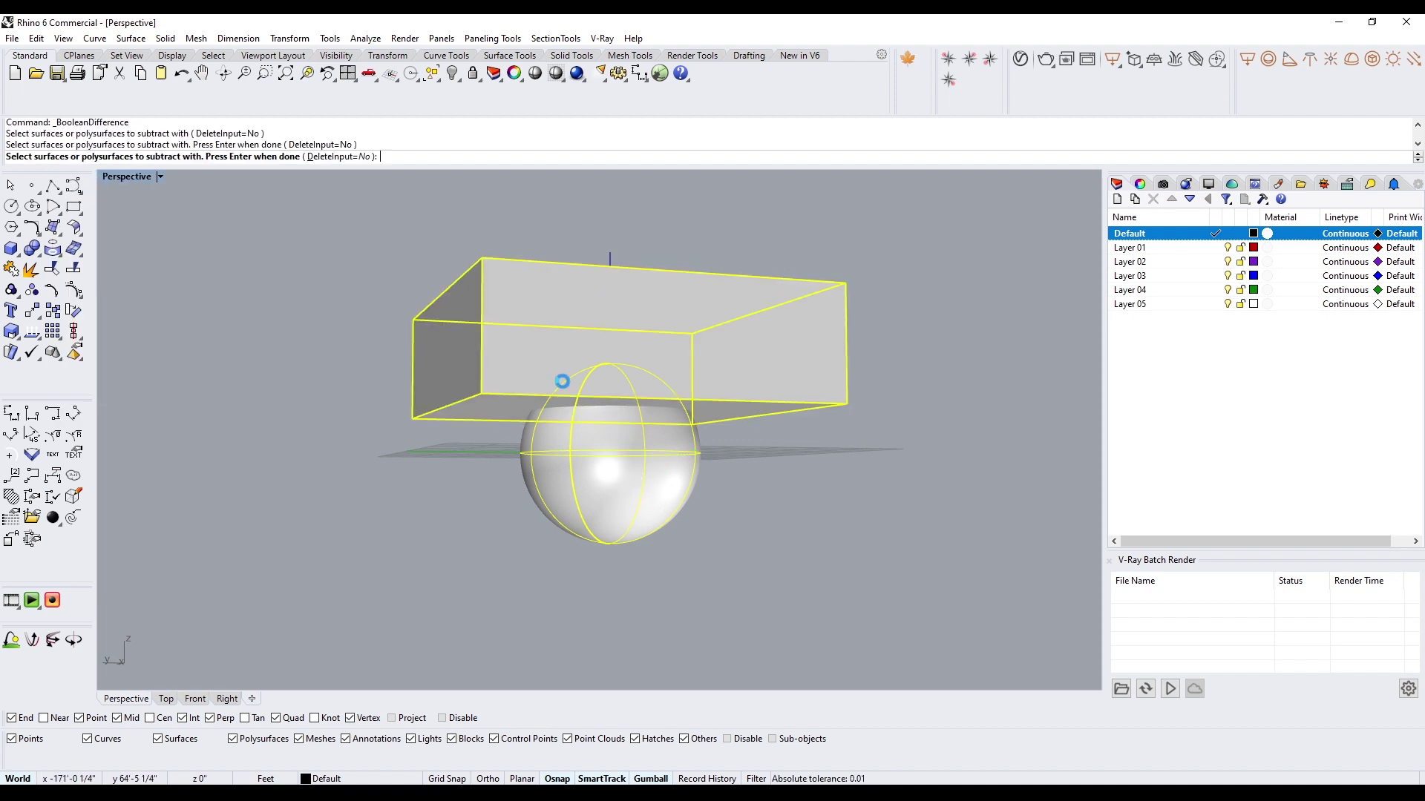
{"action": "left_click", "coordinate": [702, 353]}
{"action": "key", "text": "Delete"}
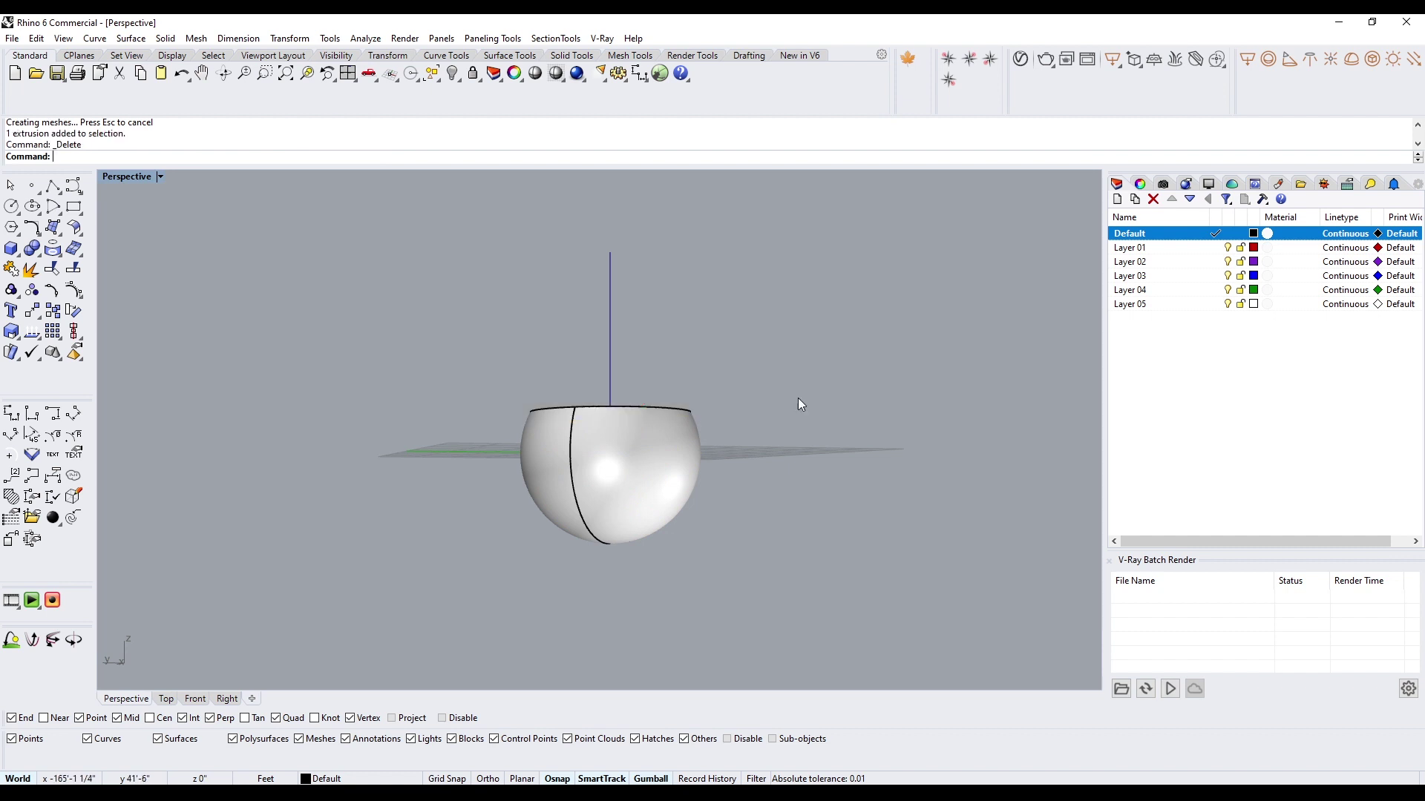
Step: Shell the cut sphere into a bowl 0.166667 feet thick, removing its flat top face
{"action": "right_click_drag", "start_coordinate": [798, 398], "coordinate": [833, 399]}
{"action": "scroll", "coordinate": [834, 406], "scroll_direction": "up", "scroll_amount": 5}
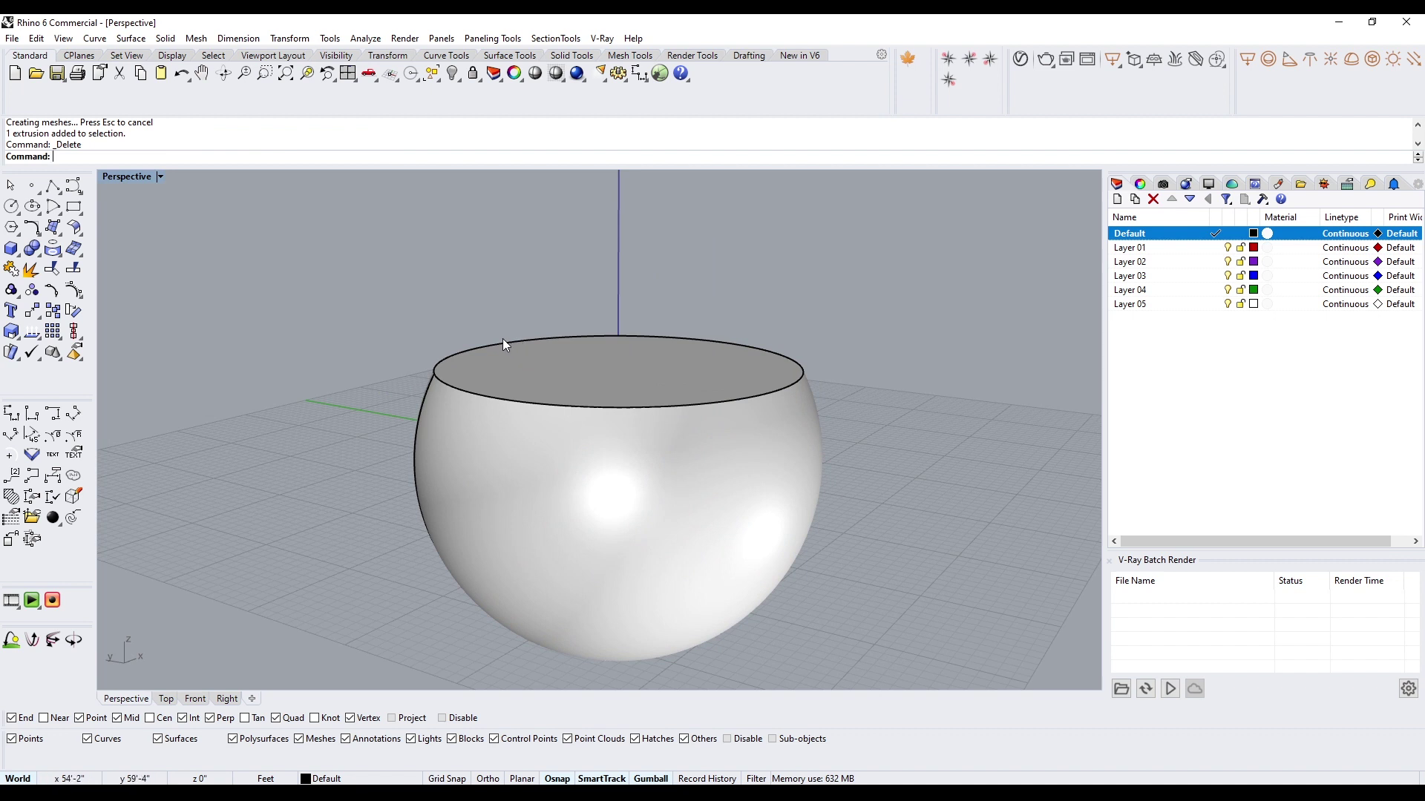
{"action": "key", "text": "Return"}
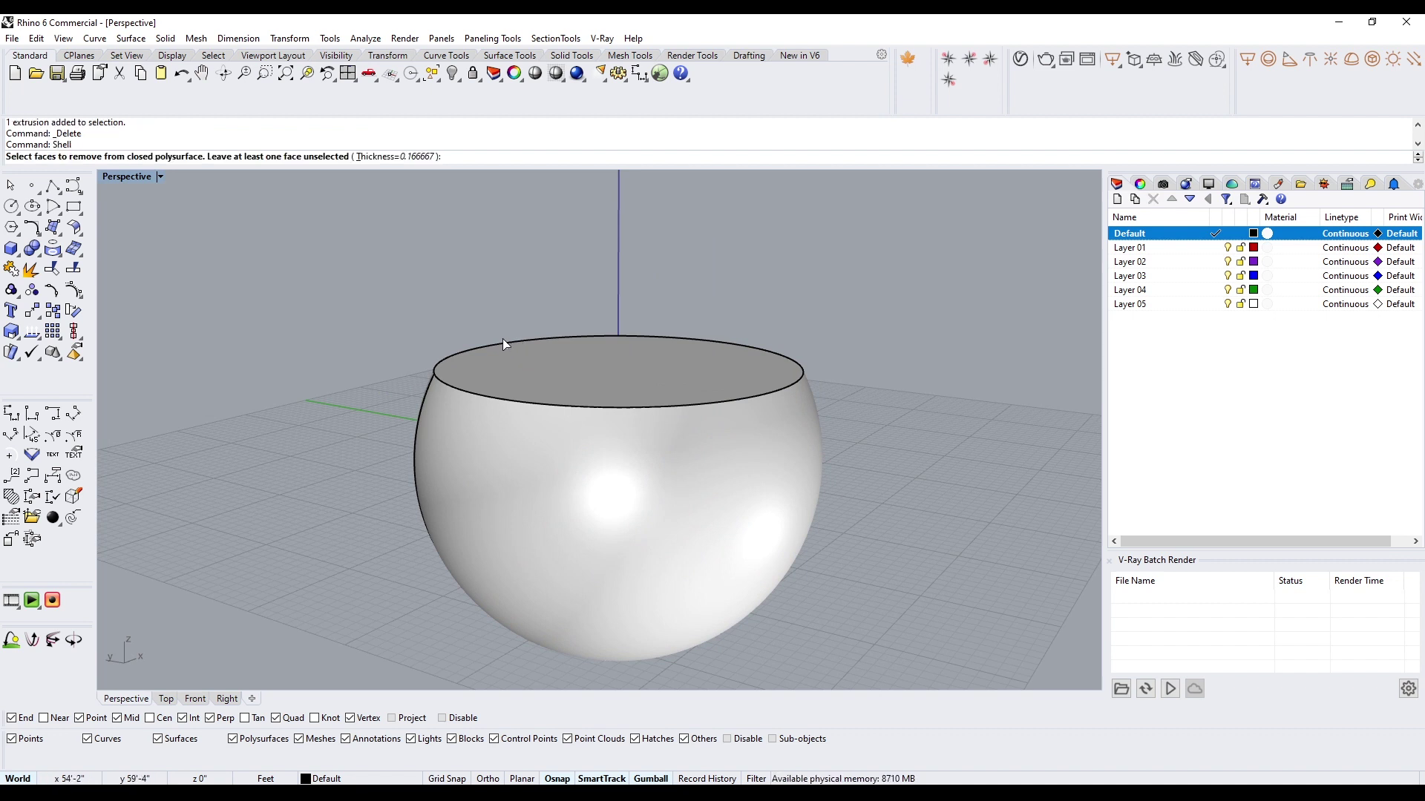
{"action": "left_click", "coordinate": [586, 355]}
{"action": "key", "text": "Return"}
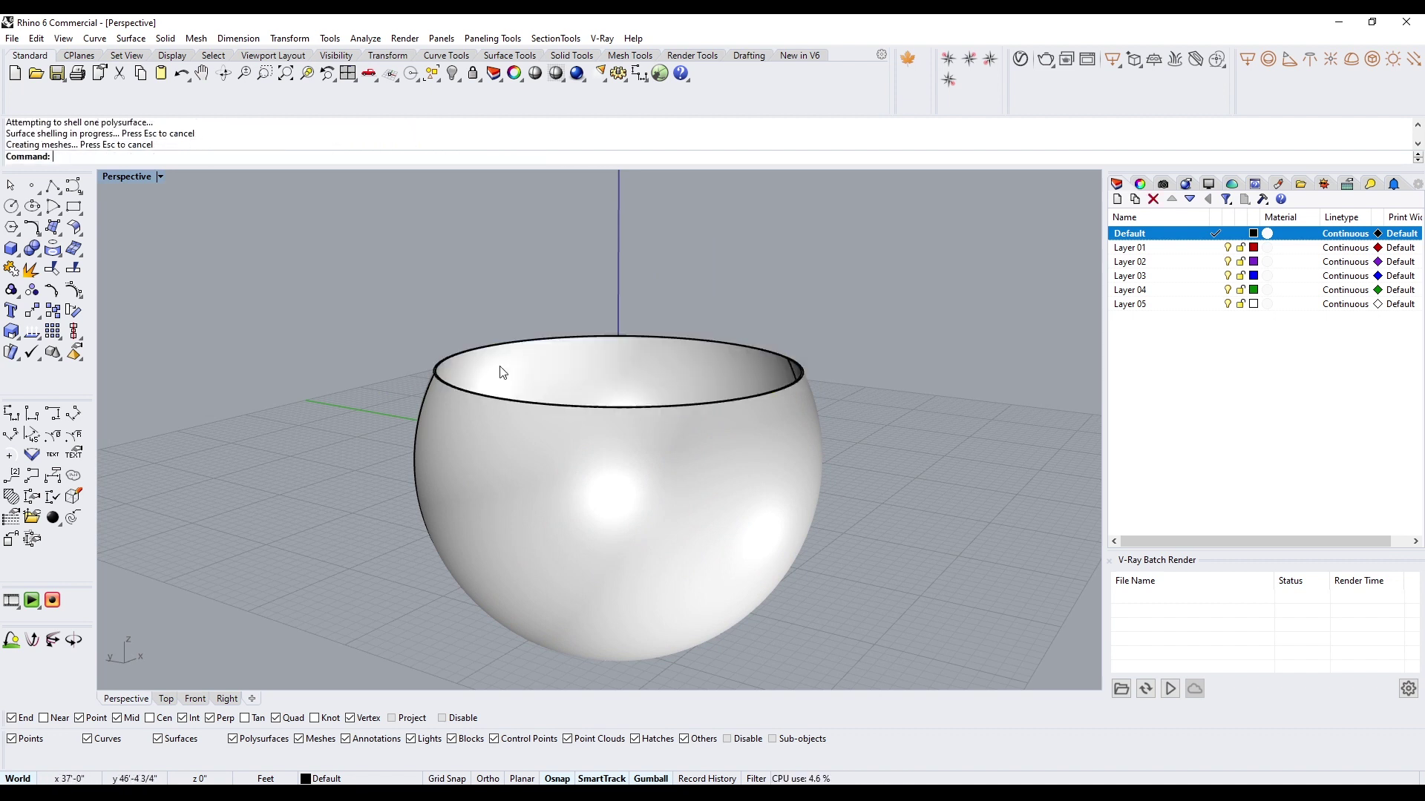
Step: Examine the bowl's rim thickness and hollow interior up close and from different sides
{"action": "right_click_drag", "start_coordinate": [500, 367], "coordinate": [500, 405]}
{"action": "scroll", "coordinate": [445, 326], "scroll_direction": "up", "scroll_amount": 12}
{"action": "scroll", "coordinate": [440, 319], "scroll_direction": "down", "scroll_amount": 12}
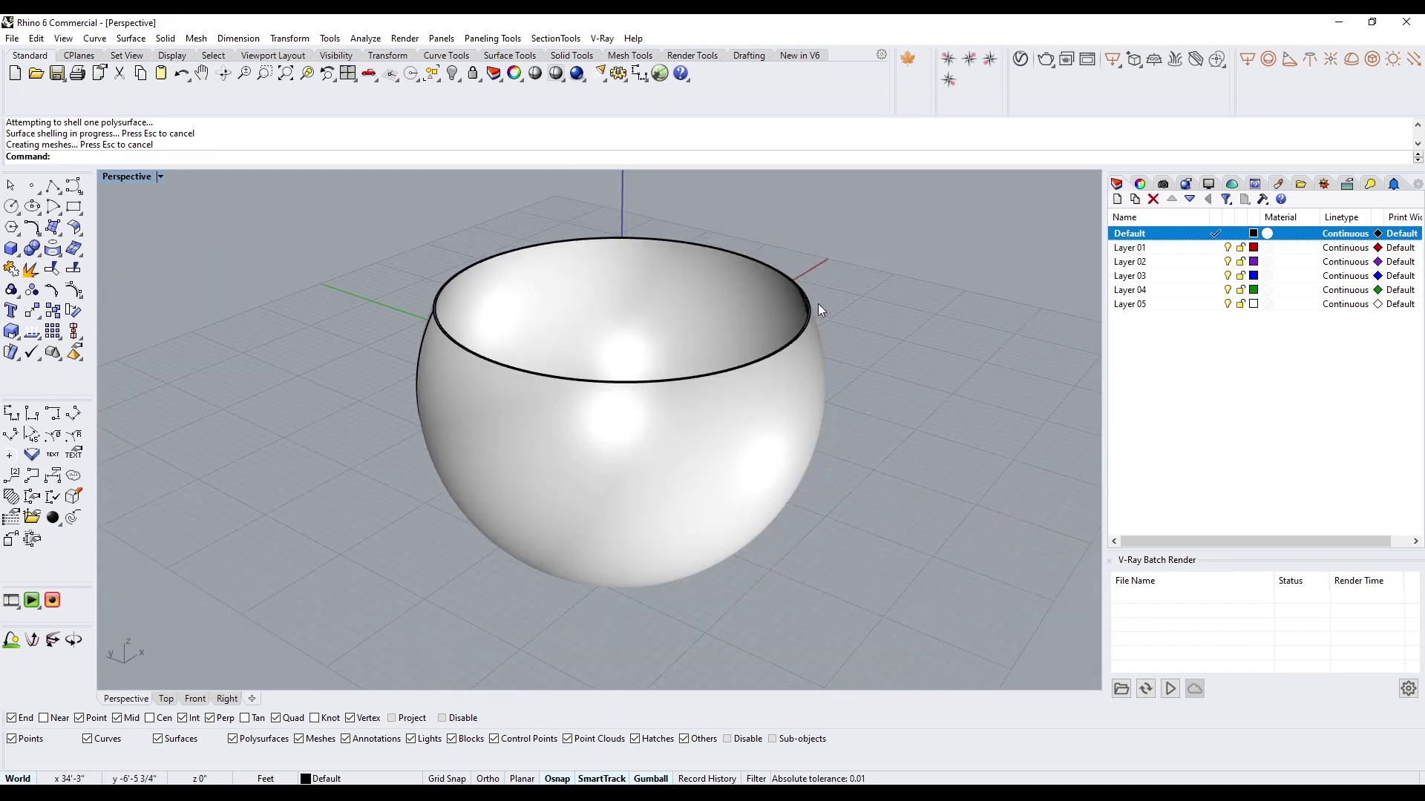
{"action": "scroll", "coordinate": [475, 312], "scroll_direction": "up", "scroll_amount": 3}
{"action": "scroll", "coordinate": [452, 289], "scroll_direction": "down", "scroll_amount": 3}
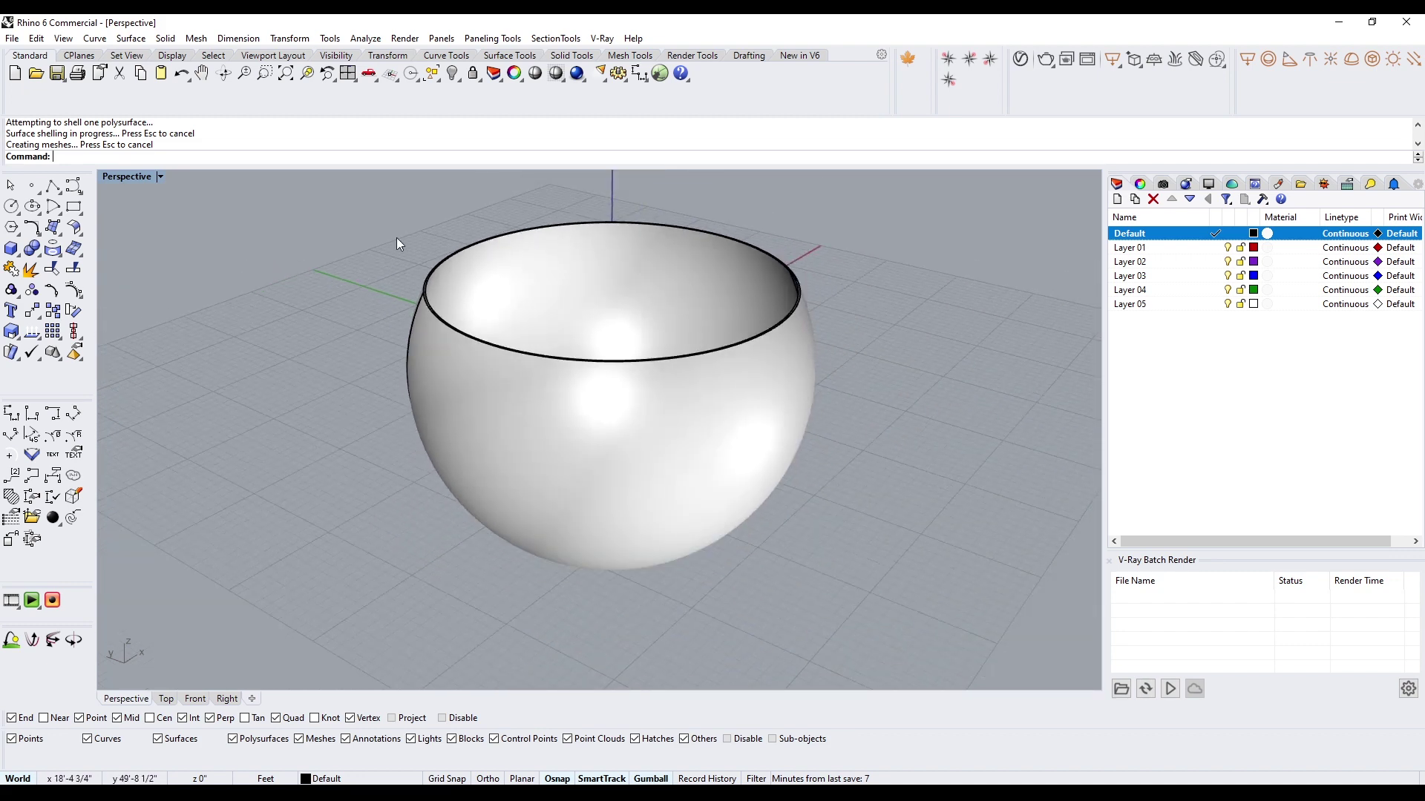
{"action": "scroll", "coordinate": [551, 378], "scroll_direction": "down", "scroll_amount": 6}
{"action": "right_click_drag", "start_coordinate": [555, 445], "coordinate": [141, 237]}
{"action": "scroll", "coordinate": [553, 382], "scroll_direction": "up", "scroll_amount": 7}
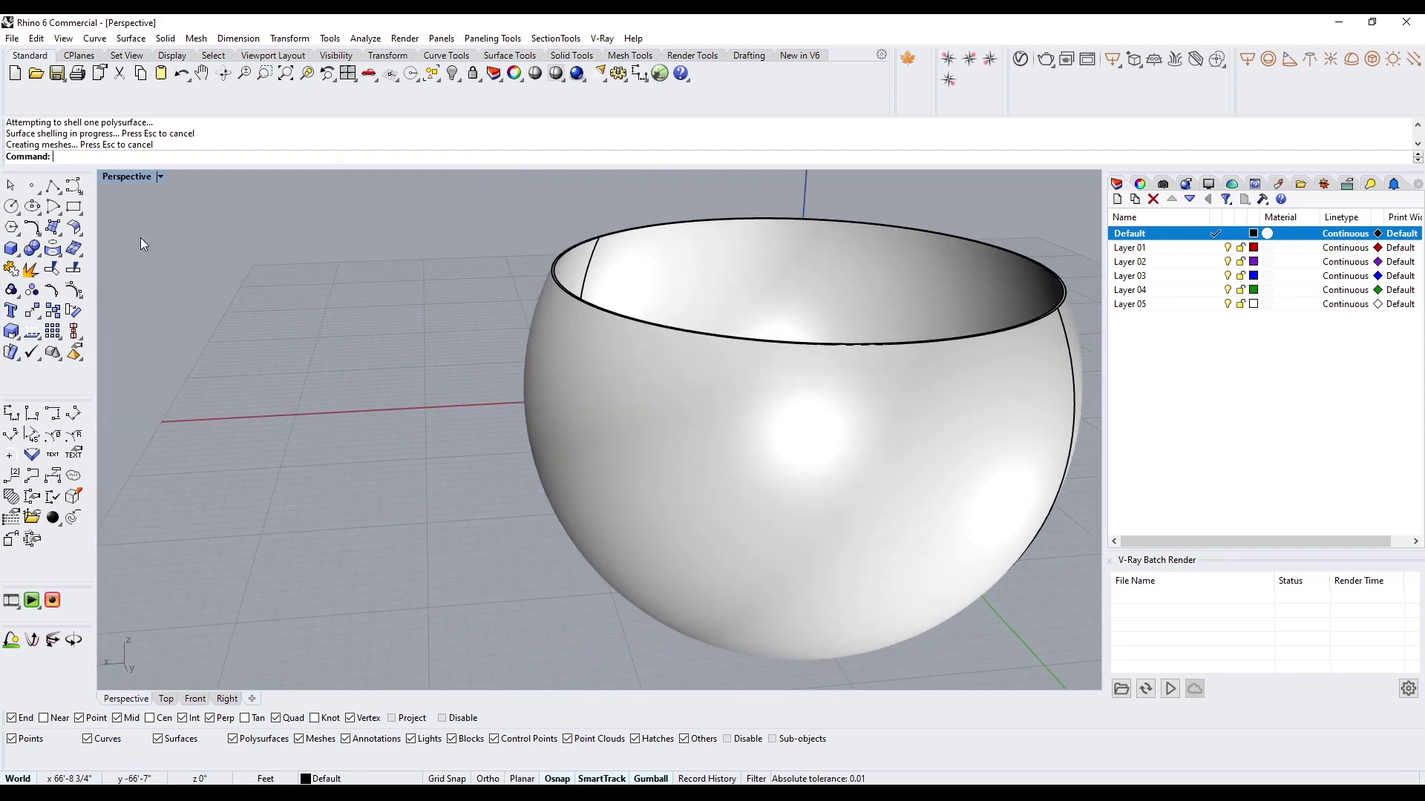
Step: Draw a smaller sphere on the ground grid beside the bowl so that it cuts through the bowl's side wall
{"action": "left_click", "coordinate": [18, 251]}
{"action": "left_click", "coordinate": [75, 257]}
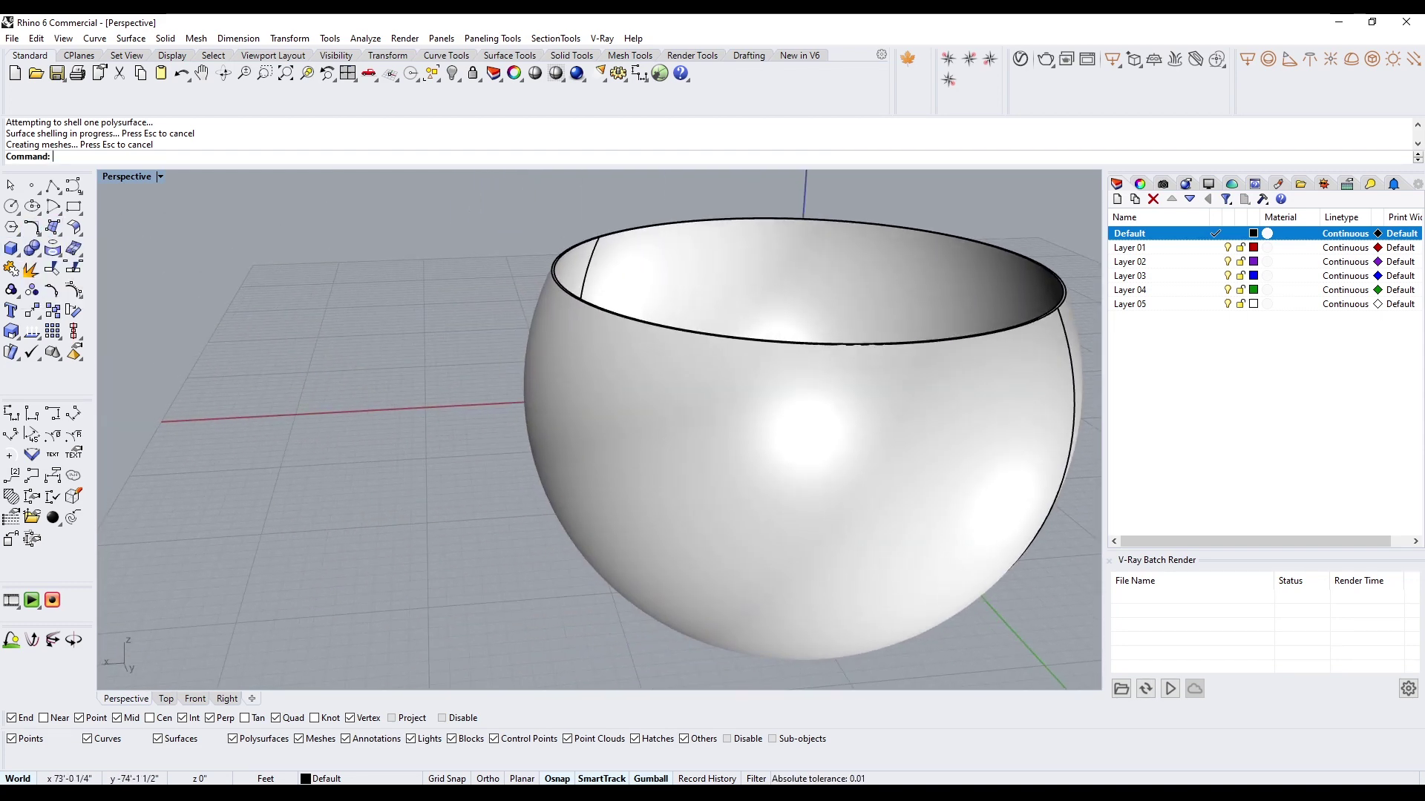
{"action": "left_click", "coordinate": [496, 397]}
{"action": "left_click", "coordinate": [538, 421]}
{"action": "mouse_move", "coordinate": [538, 421]}
{"action": "right_mouse_down"}
{"action": "mouse_move", "coordinate": [567, 493]}
{"action": "mouse_move", "coordinate": [764, 471]}
{"action": "mouse_move", "coordinate": [875, 481]}
{"action": "right_mouse_up"}
Step: Subtract the small sphere from the bowl with Boolean Difference, keeping the input objects
{"action": "left_click", "coordinate": [595, 297]}
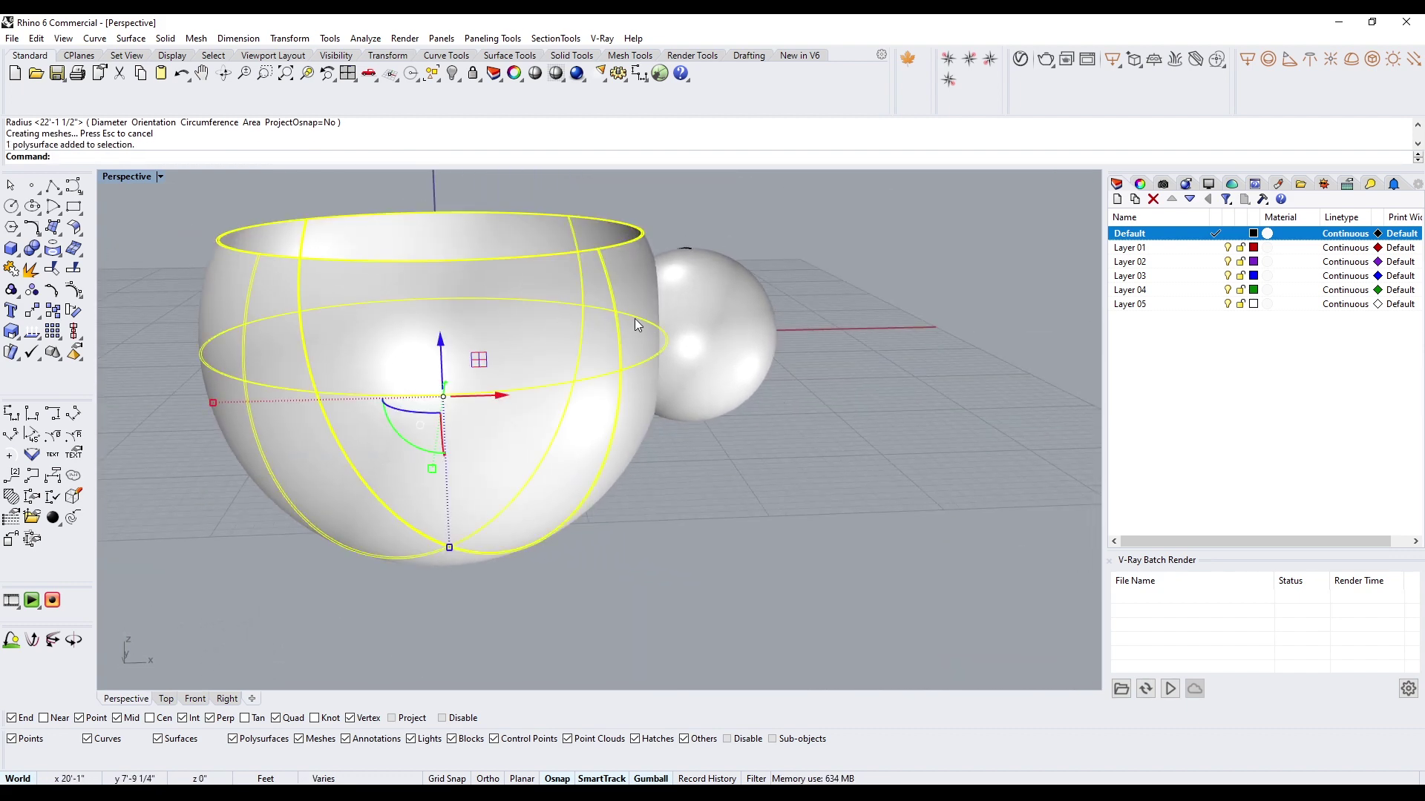
{"action": "type", "text": "BooleanDifference"}
{"action": "key", "text": "Escape"}
{"action": "type", "text": "Bd"}
{"action": "key", "text": "Return"}
{"action": "left_click", "coordinate": [727, 301]}
{"action": "key", "text": "Return"}
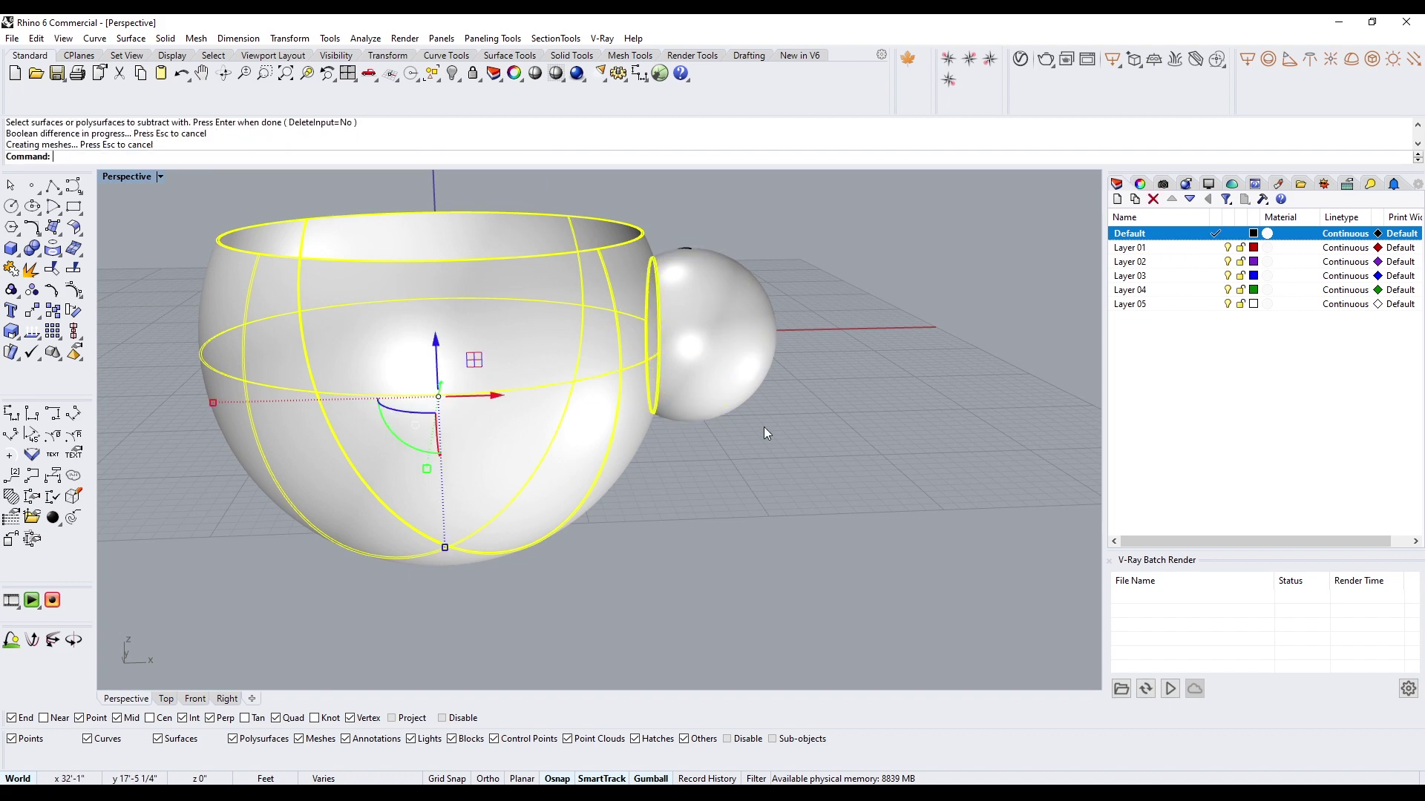
Step: Delete the small cutting sphere and inspect the round opening in the bowl's side
{"action": "right_click_drag", "start_coordinate": [775, 320], "coordinate": [426, 347]}
{"action": "left_click", "coordinate": [749, 314]}
{"action": "scroll", "coordinate": [785, 349], "scroll_direction": "up", "scroll_amount": 5}
{"action": "key", "text": "Delete"}
{"action": "scroll", "coordinate": [789, 276], "scroll_direction": "up", "scroll_amount": 4}
{"action": "right_click_drag", "start_coordinate": [862, 337], "coordinate": [1021, 410]}
{"action": "scroll", "coordinate": [931, 230], "scroll_direction": "up", "scroll_amount": 5}
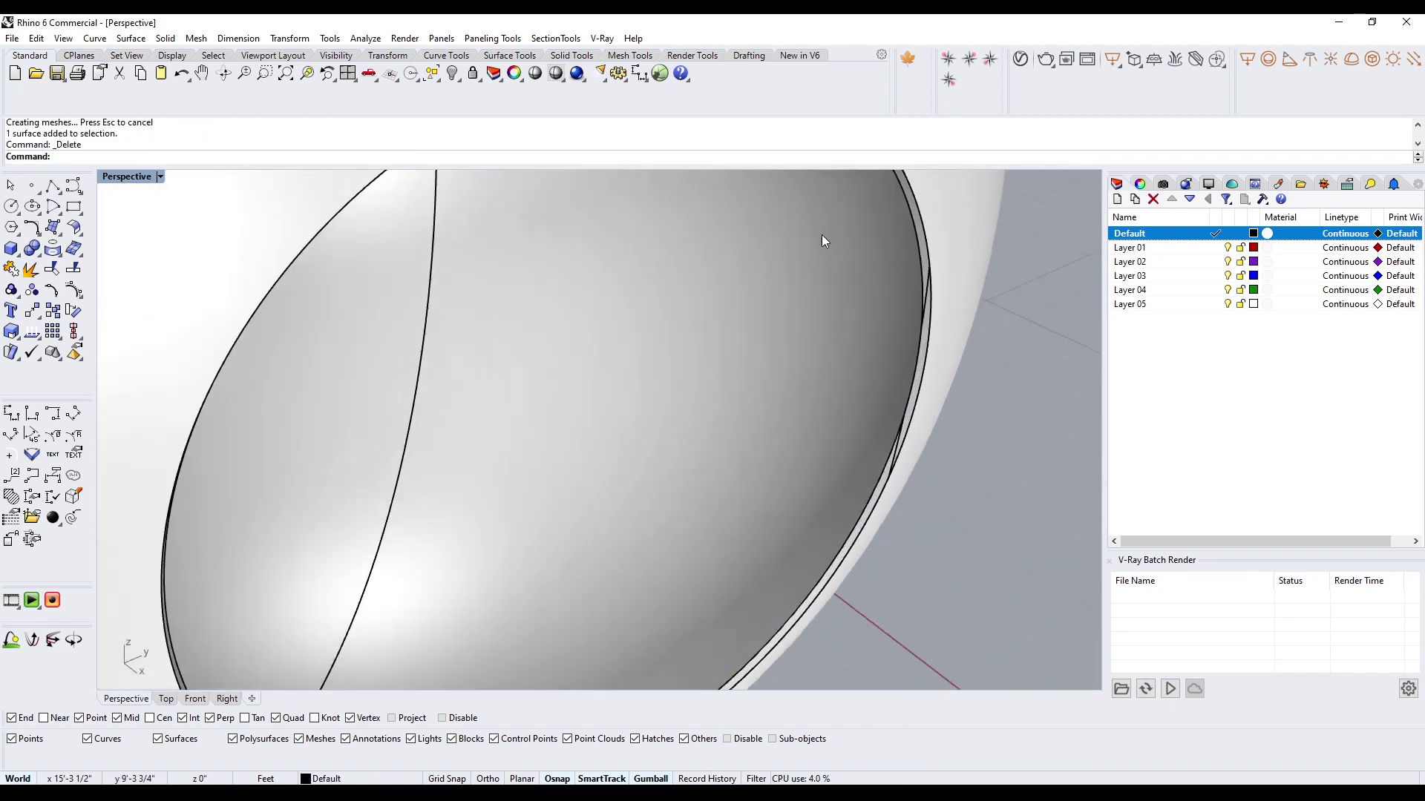
Step: Untrim the edge of the round side opening on the bowl's outer surface
{"action": "left_click", "coordinate": [911, 215]}
{"action": "scroll", "coordinate": [912, 215], "scroll_direction": "down", "scroll_amount": 5}
{"action": "right_click_drag", "start_coordinate": [912, 215], "coordinate": [961, 285]}
{"action": "key", "text": "Escape"}
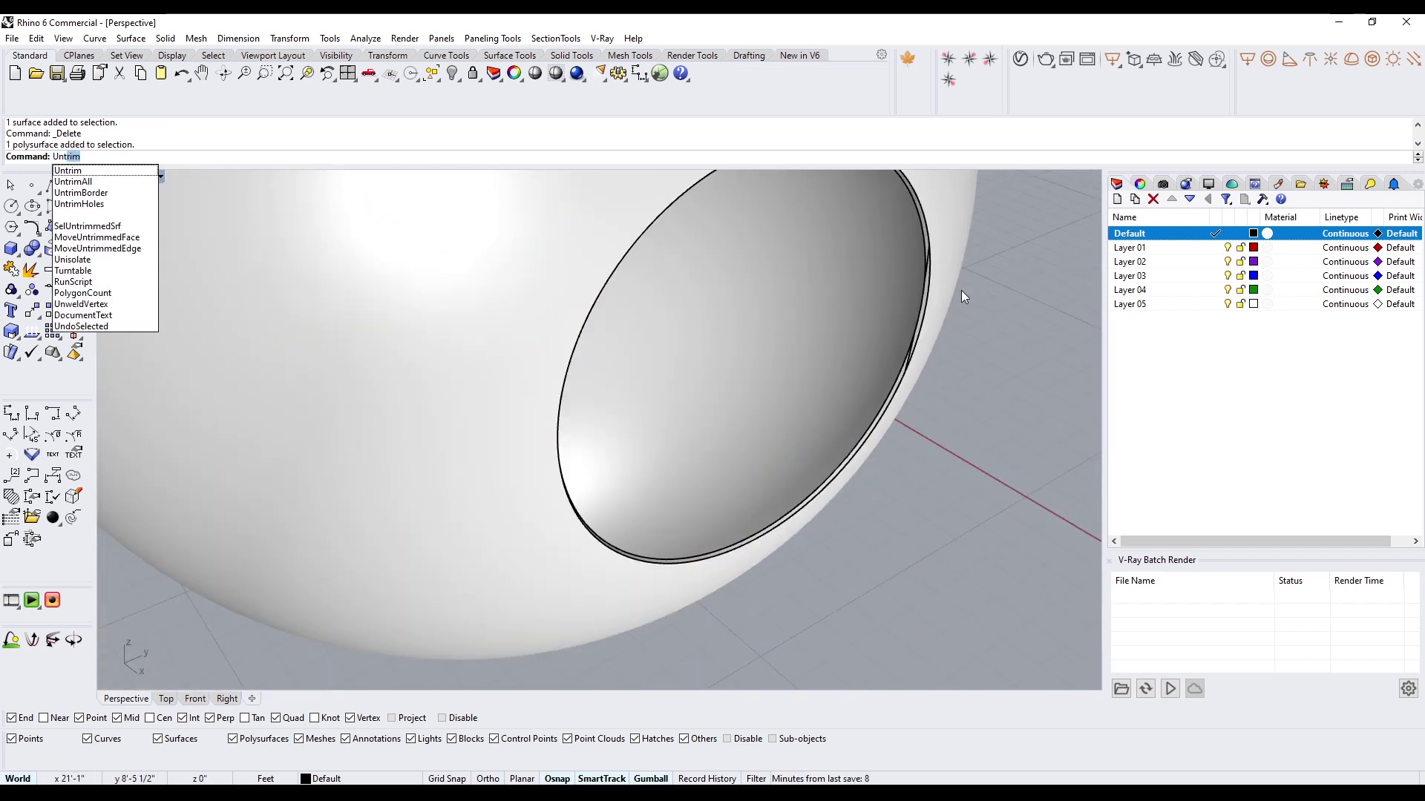
{"action": "key", "text": "Return"}
{"action": "left_click", "coordinate": [915, 213]}
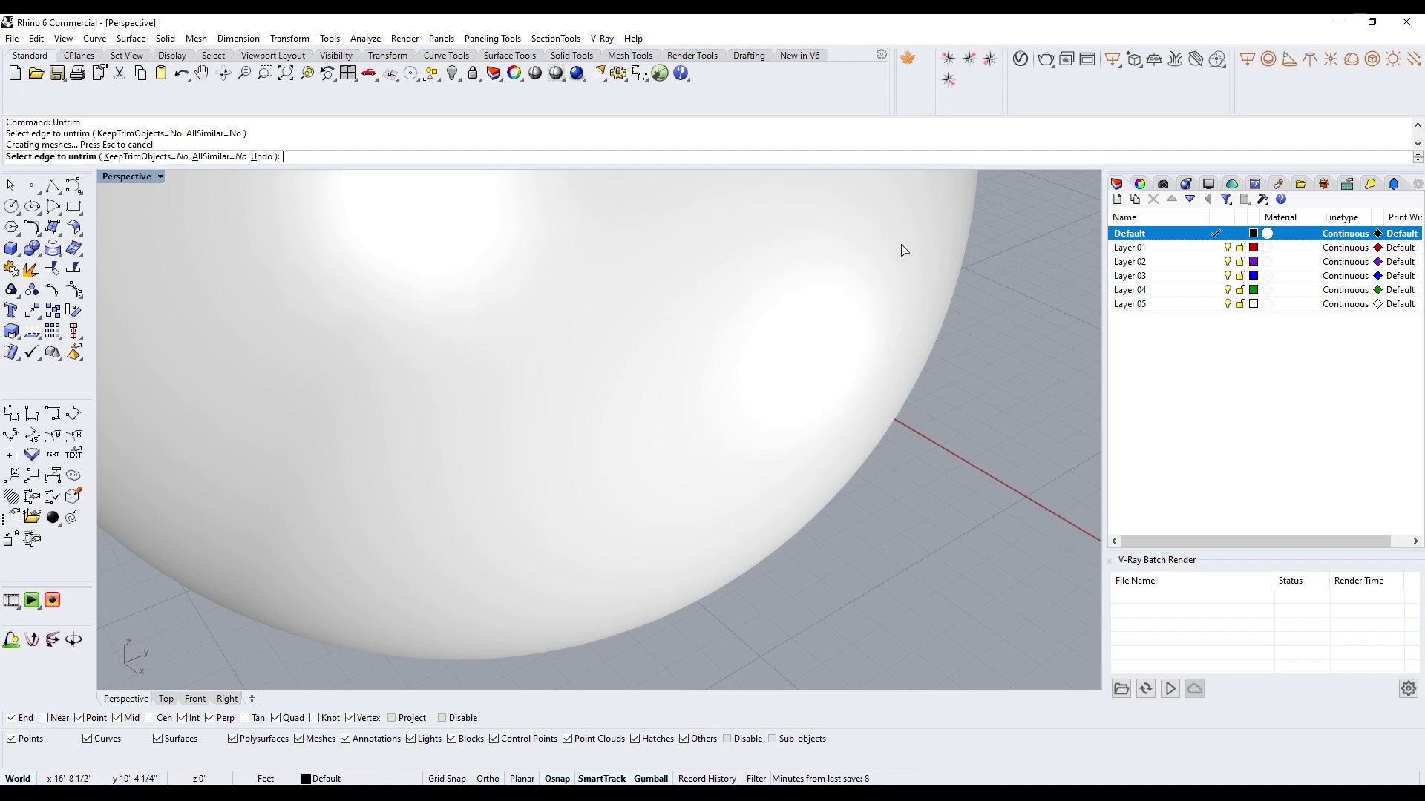
Step: Undo the untrim of the bowl's side opening, exit the Untrim command and clear the selection
{"action": "scroll", "coordinate": [903, 248], "scroll_direction": "down", "scroll_amount": 5}
{"action": "right_click_drag", "start_coordinate": [811, 413], "coordinate": [667, 290]}
{"action": "scroll", "coordinate": [890, 297], "scroll_direction": "up", "scroll_amount": 6}
{"action": "key", "text": "ctrl+z"}
{"action": "key", "text": "Escape"}
{"action": "left_click", "coordinate": [646, 252]}
{"action": "key", "text": "Escape"}
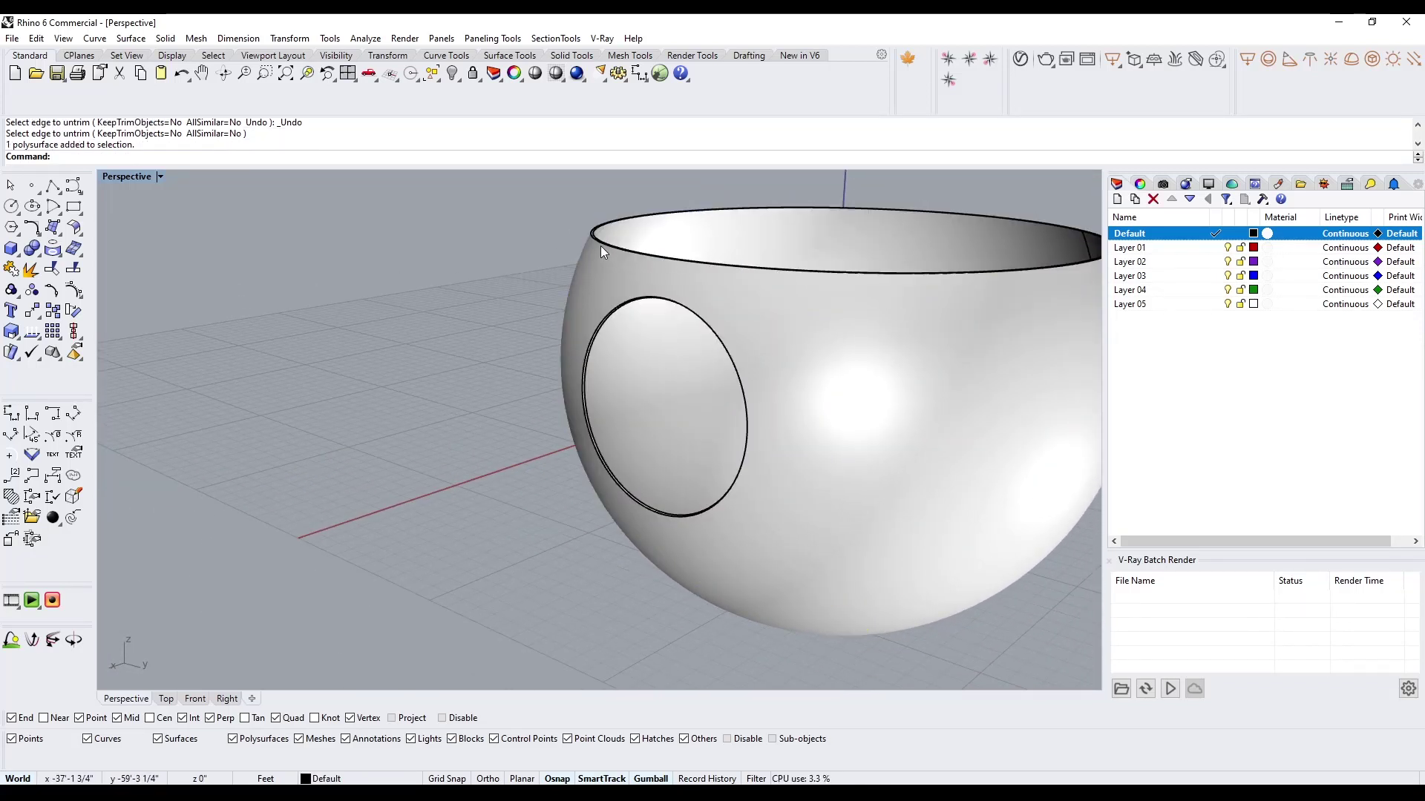
Step: Untrim an edge of the bowl's top rim and undo the untrim
{"action": "type", "text": "Untrim"}
{"action": "key", "text": "Return"}
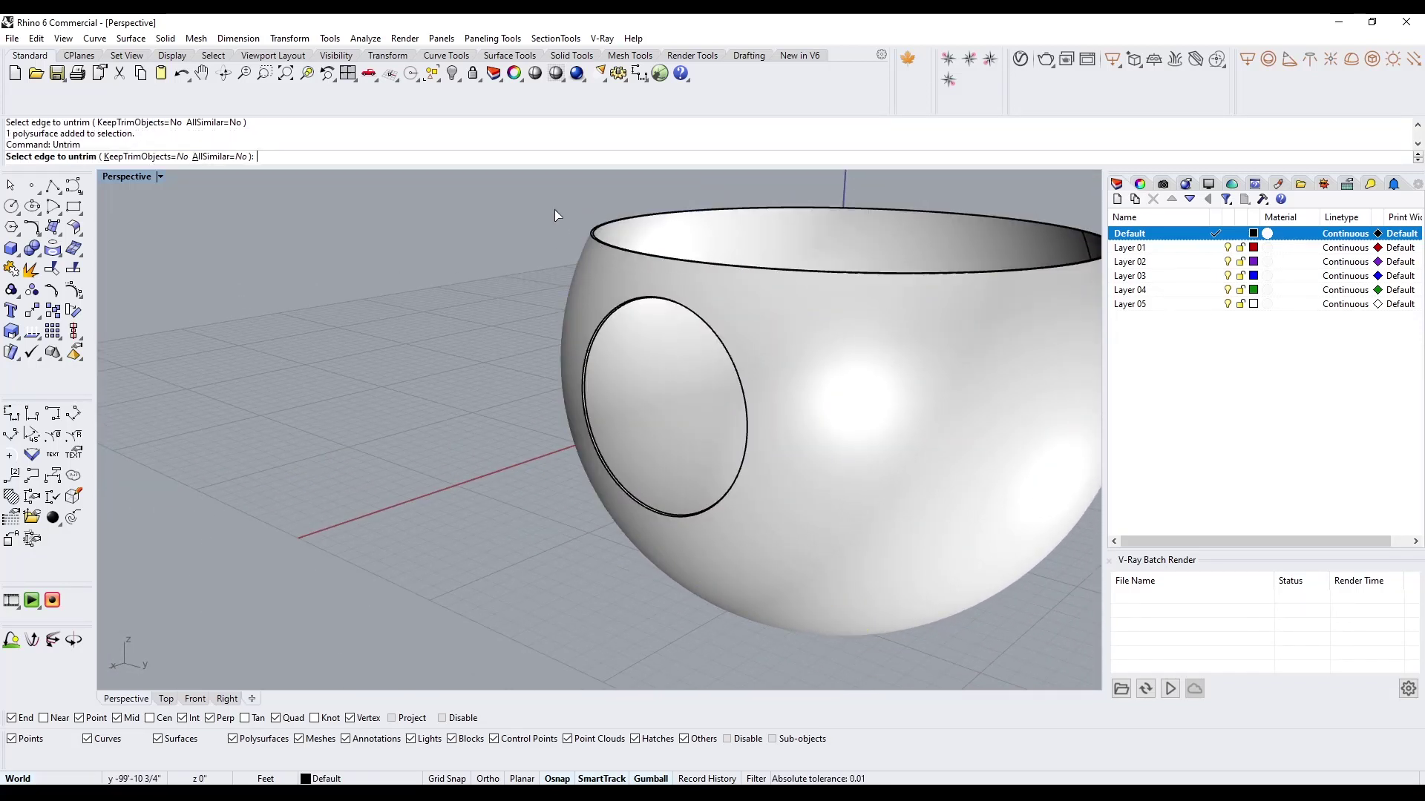
{"action": "left_click", "coordinate": [593, 237]}
{"action": "scroll", "coordinate": [592, 238], "scroll_direction": "up", "scroll_amount": 7}
{"action": "key", "text": "ctrl+z"}
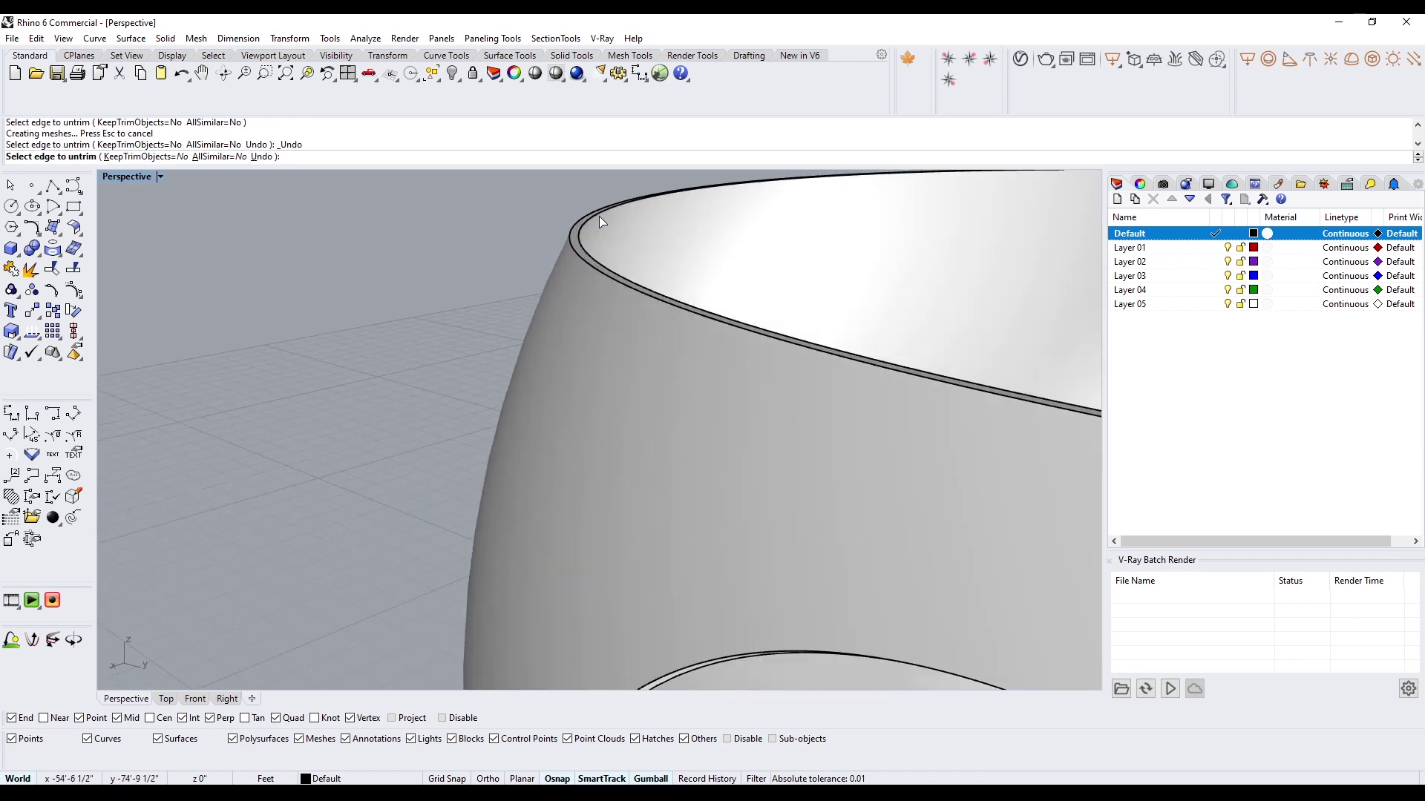
{"action": "key", "text": "Escape"}
Step: Untrim the bowl's flat rim surface at its edge to close off the top, and undo that untrim
{"action": "left_click", "coordinate": [570, 255]}
{"action": "key", "text": "Return"}
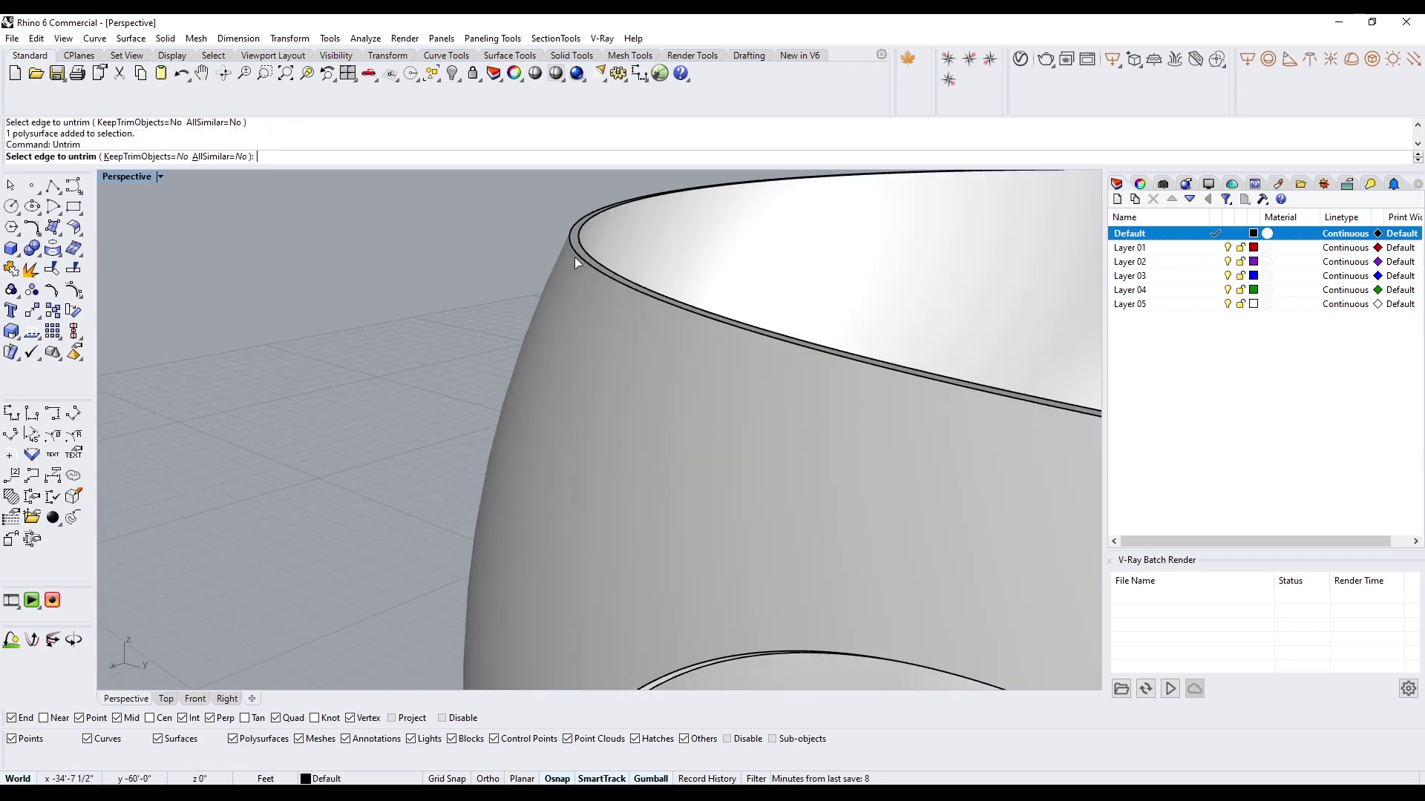
{"action": "key", "text": "Escape"}
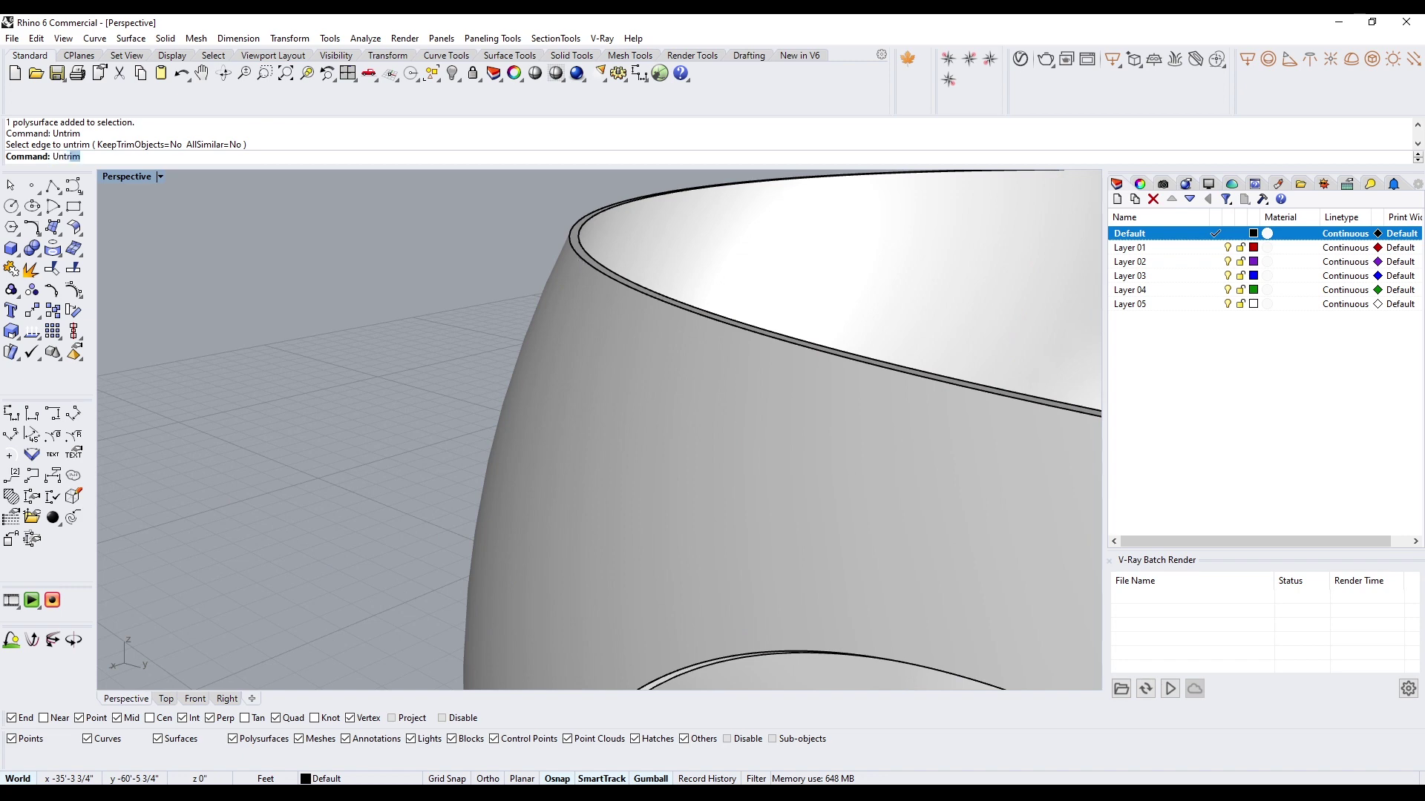
{"action": "key", "text": "Return"}
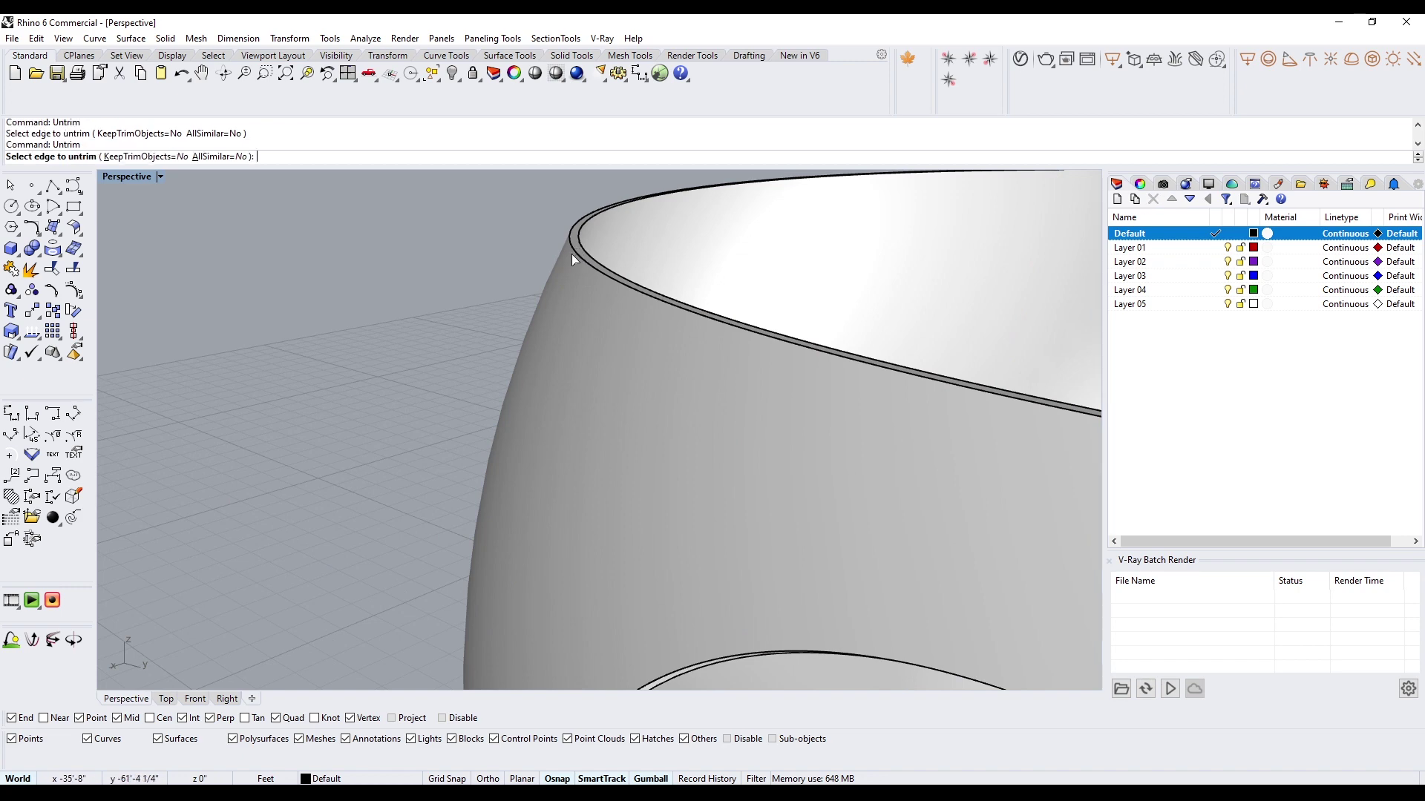
{"action": "left_click", "coordinate": [573, 256]}
{"action": "scroll", "coordinate": [581, 254], "scroll_direction": "down", "scroll_amount": 3}
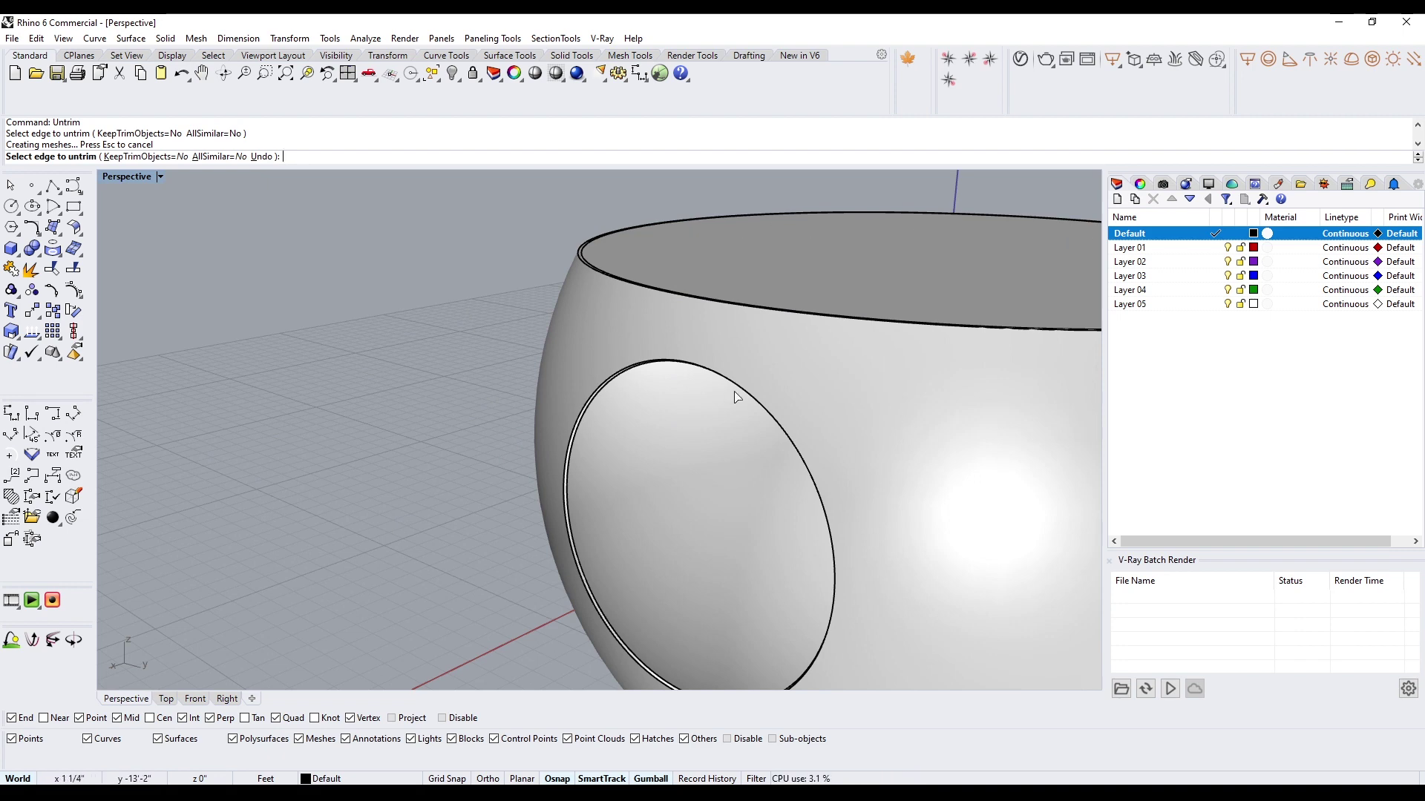
{"action": "key", "text": "ctrl+z"}
{"action": "scroll", "coordinate": [625, 396], "scroll_direction": "up", "scroll_amount": 8}
{"action": "key", "text": "Escape"}
Step: Untrim the edge of the bowl's round side opening to restore the unbroken wall, and finish the Untrim command
{"action": "left_click", "coordinate": [574, 358]}
{"action": "scroll", "coordinate": [575, 357], "scroll_direction": "down", "scroll_amount": 8}
{"action": "key", "text": "Escape"}
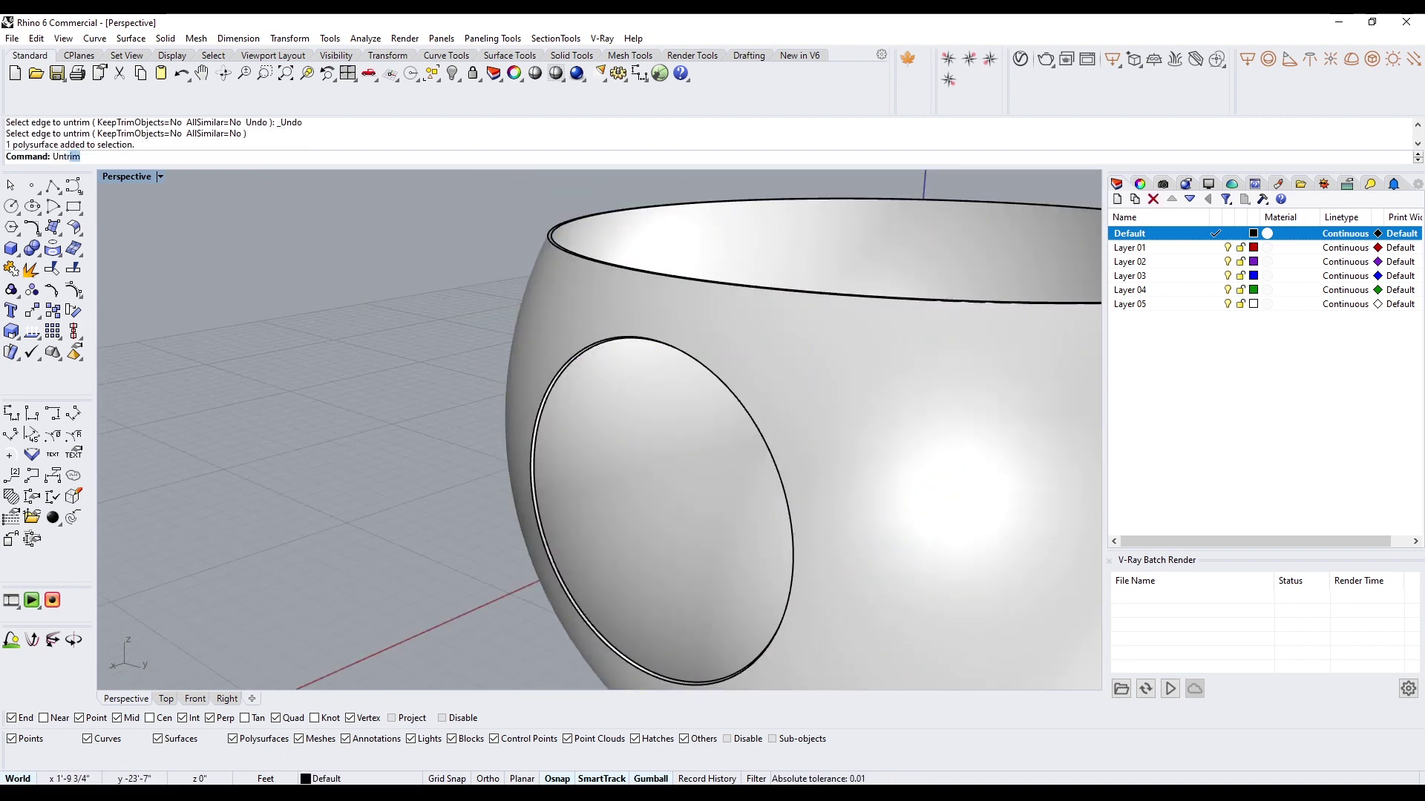
{"action": "key", "text": "Return"}
{"action": "left_click", "coordinate": [572, 360]}
{"action": "scroll", "coordinate": [570, 359], "scroll_direction": "down", "scroll_amount": 3}
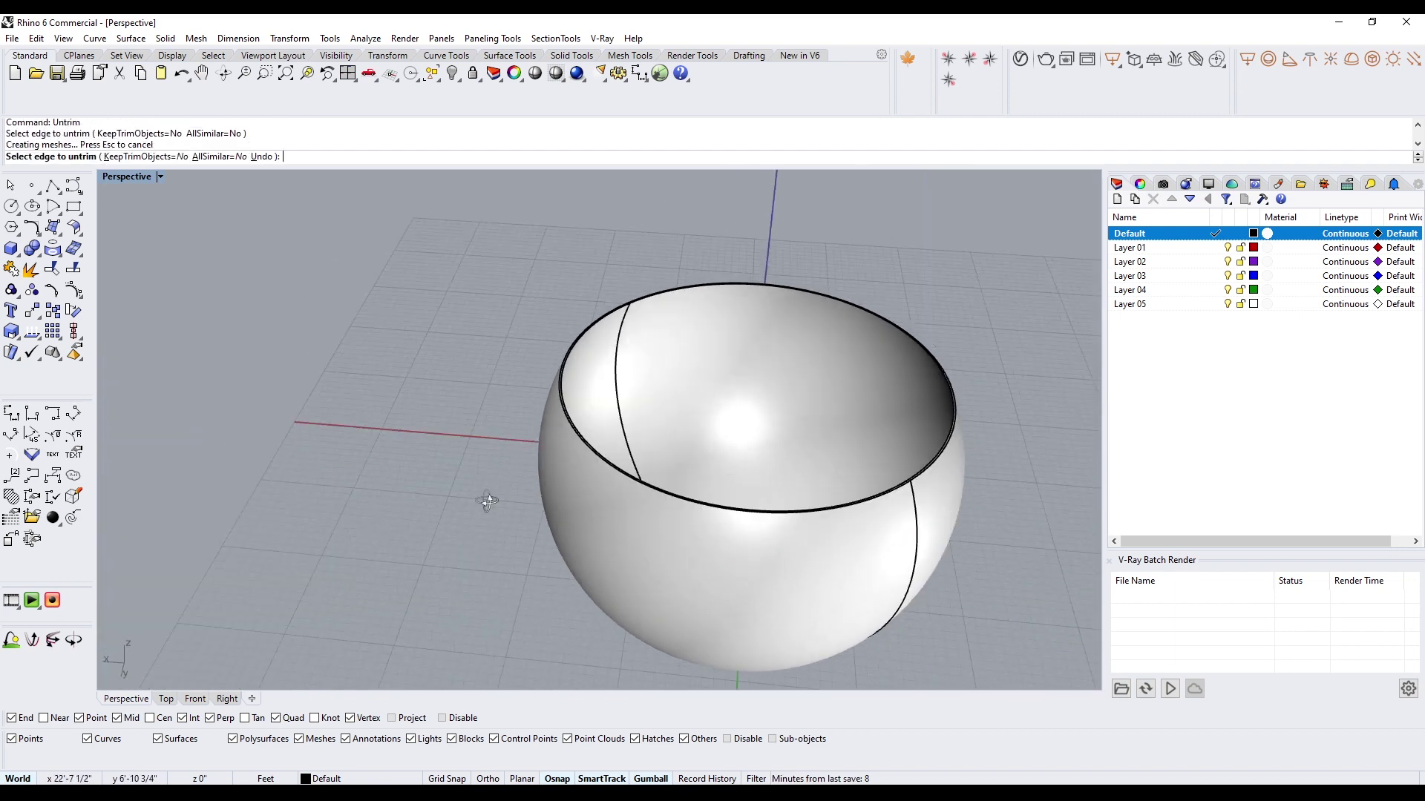
{"action": "right_click_drag", "start_coordinate": [486, 502], "coordinate": [782, 398]}
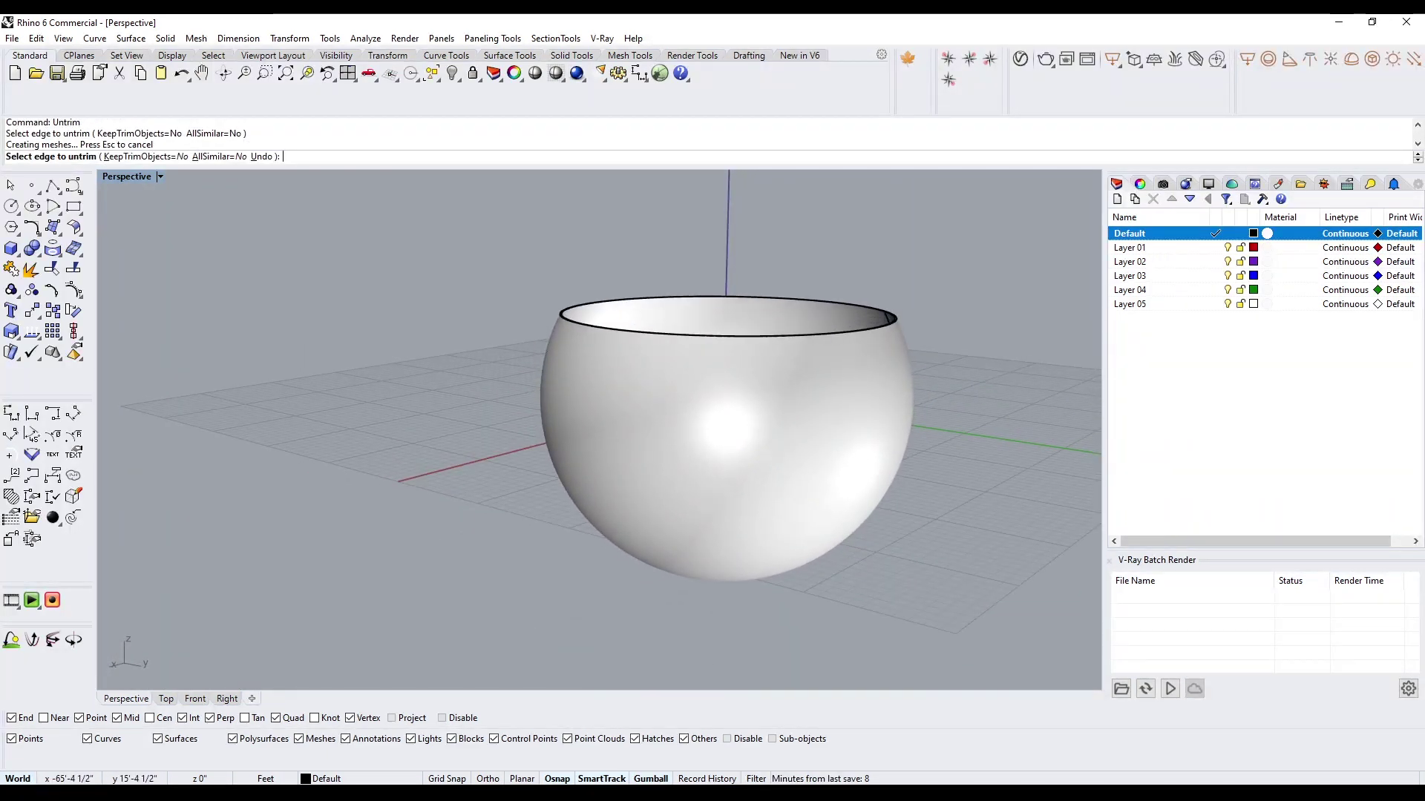
{"action": "right_click_drag", "start_coordinate": [859, 293], "coordinate": [758, 408]}
{"action": "key", "text": "Return"}
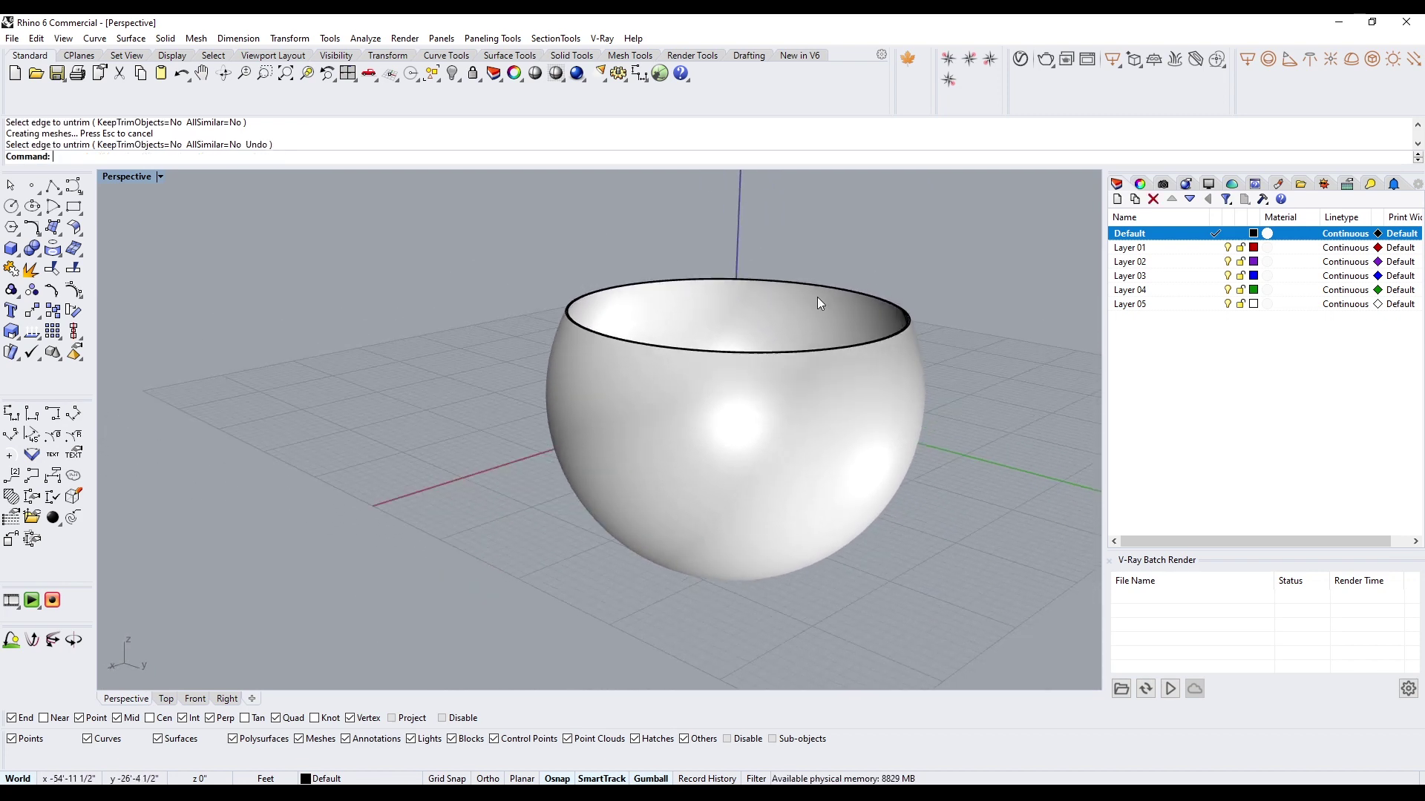
Step: Delete the bowl from the scene
{"action": "right_click_drag", "start_coordinate": [636, 408], "coordinate": [636, 455]}
{"action": "left_click", "coordinate": [613, 442]}
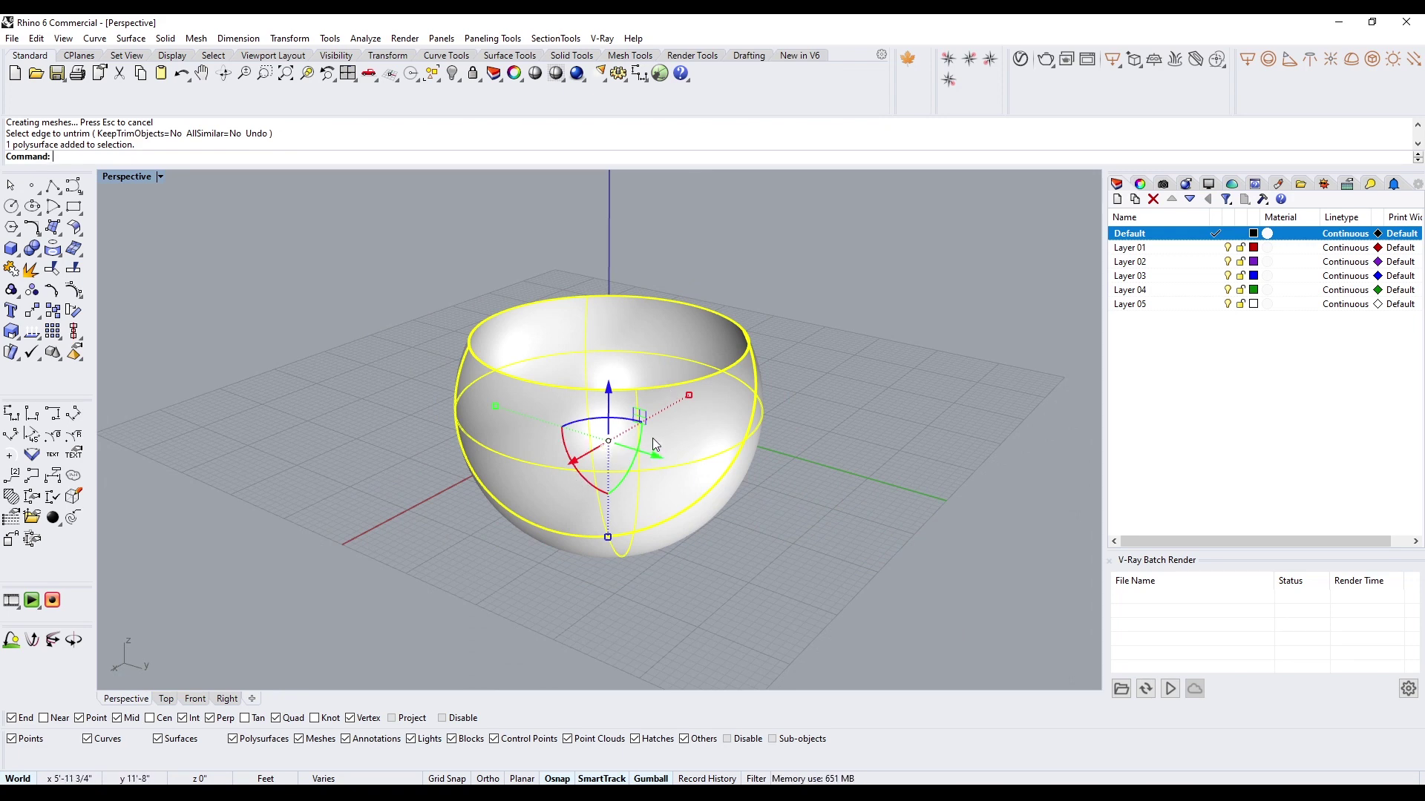
{"action": "key", "text": "Delete"}
Step: Draw a large rectangle on the ground plane as a slab outline, elongated along the X axis
{"action": "right_click_drag", "start_coordinate": [658, 435], "coordinate": [608, 391]}
{"action": "left_click", "coordinate": [73, 206]}
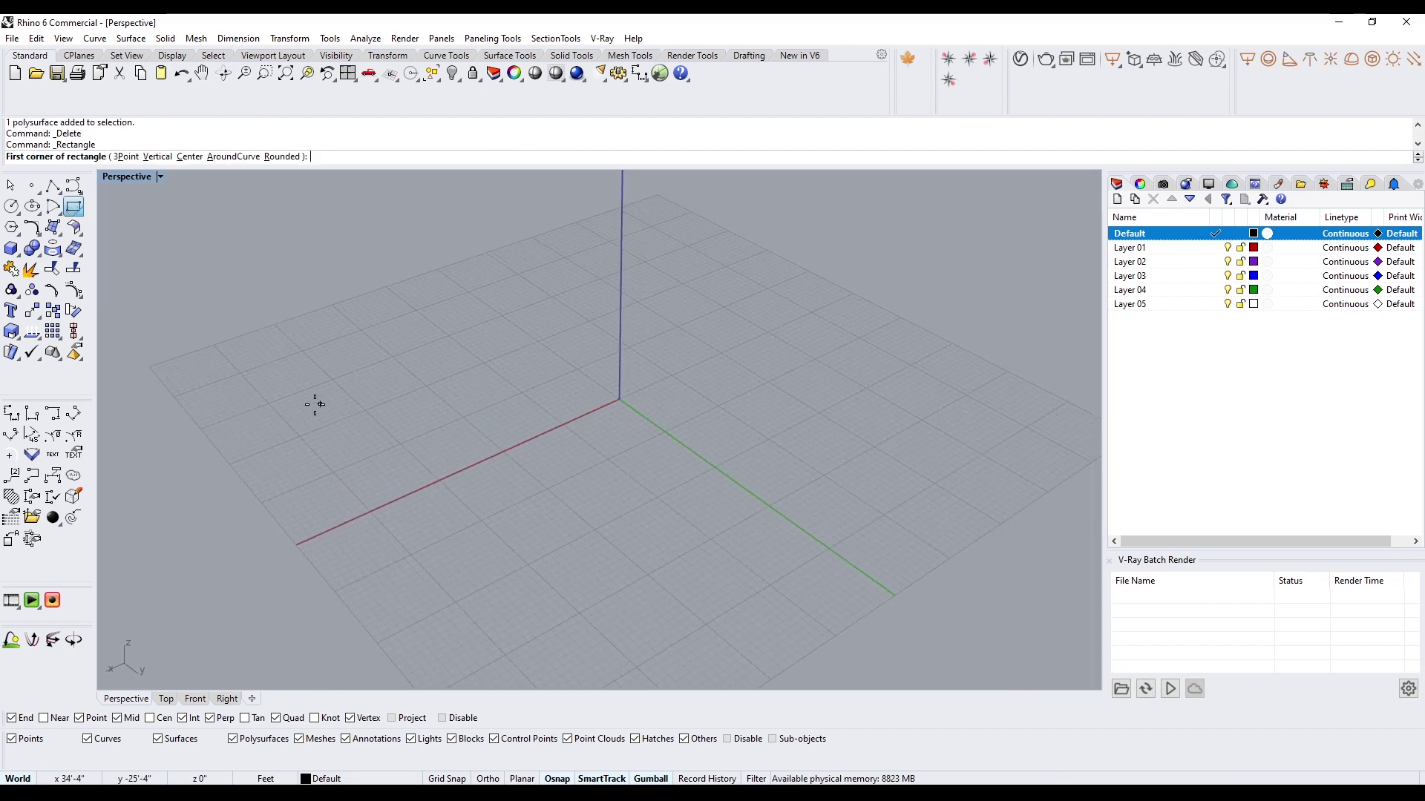
{"action": "left_click", "coordinate": [340, 490]}
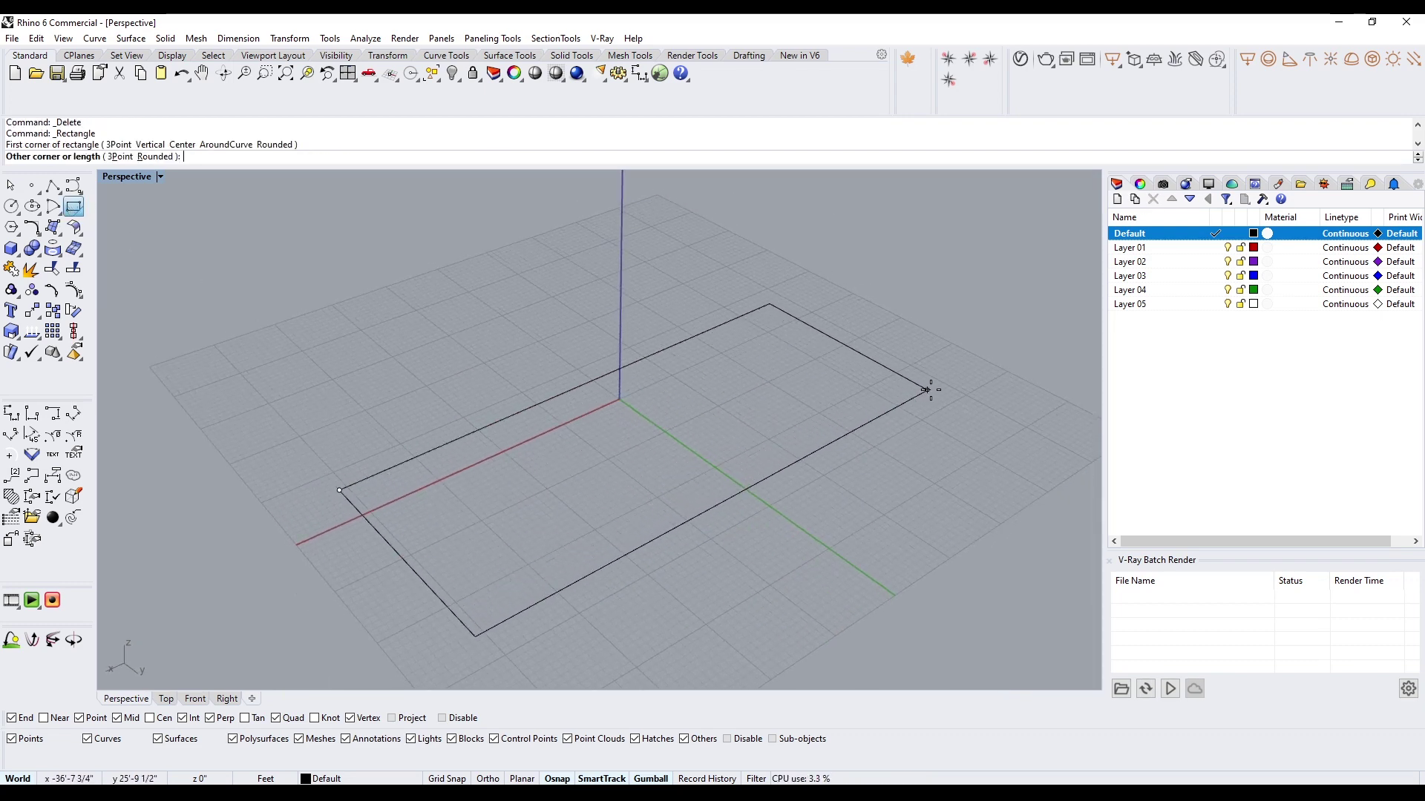
{"action": "left_click", "coordinate": [954, 377]}
Step: Extrude the large rectangle 6" as a solid floor slab and delete the outline curve
{"action": "left_click", "coordinate": [639, 551]}
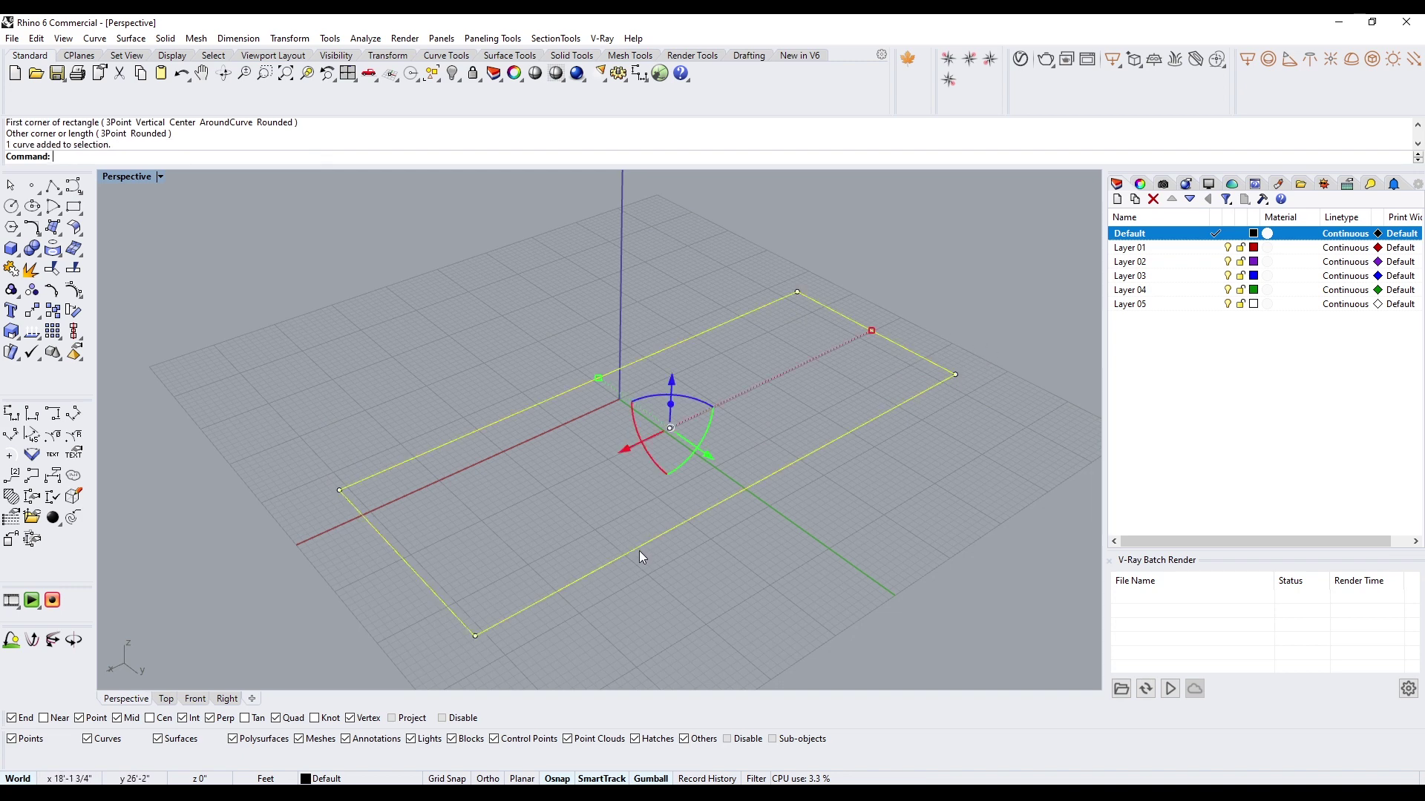
{"action": "right_click_drag", "start_coordinate": [491, 595], "coordinate": [507, 494]}
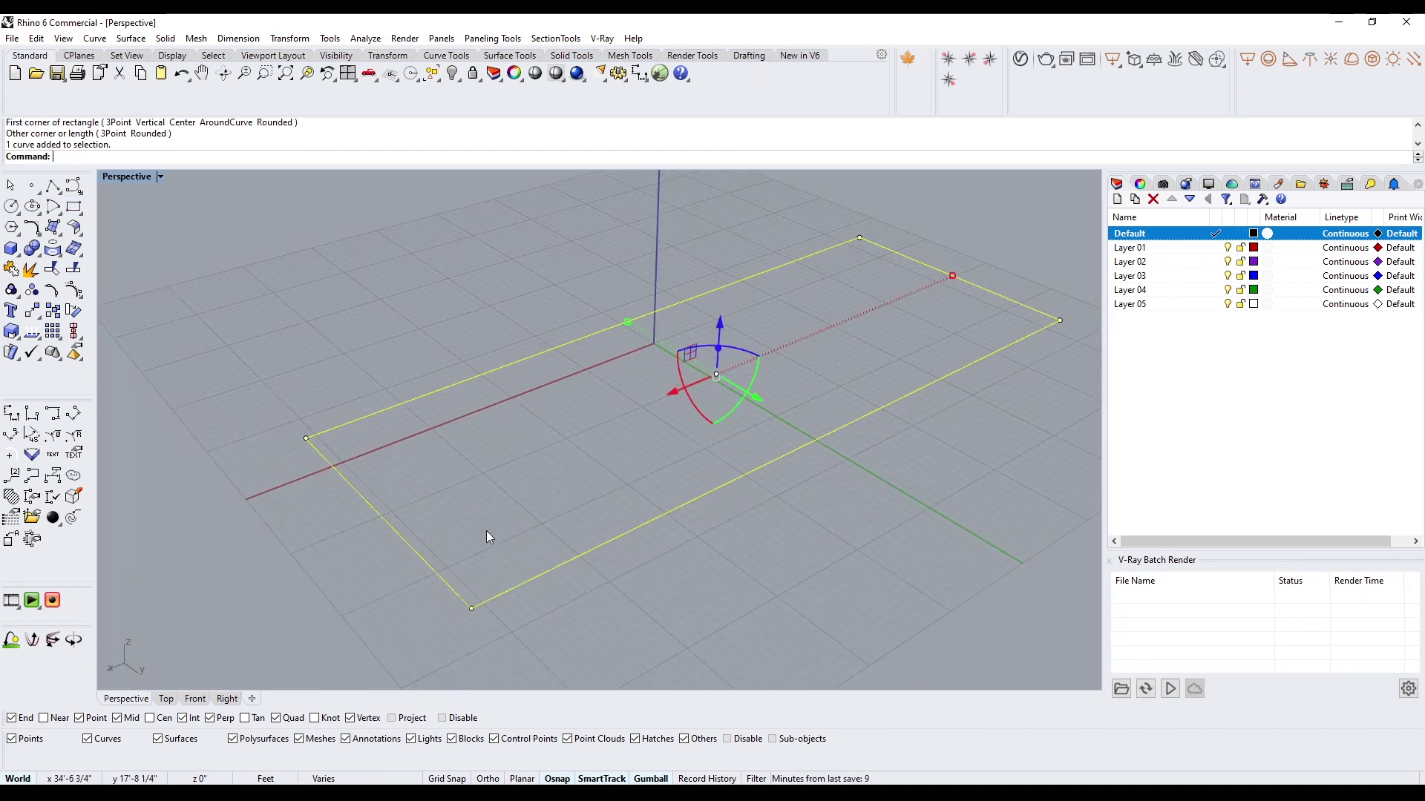
{"action": "type", "text": "ExtrudeCrv"}
{"action": "key", "text": "Return"}
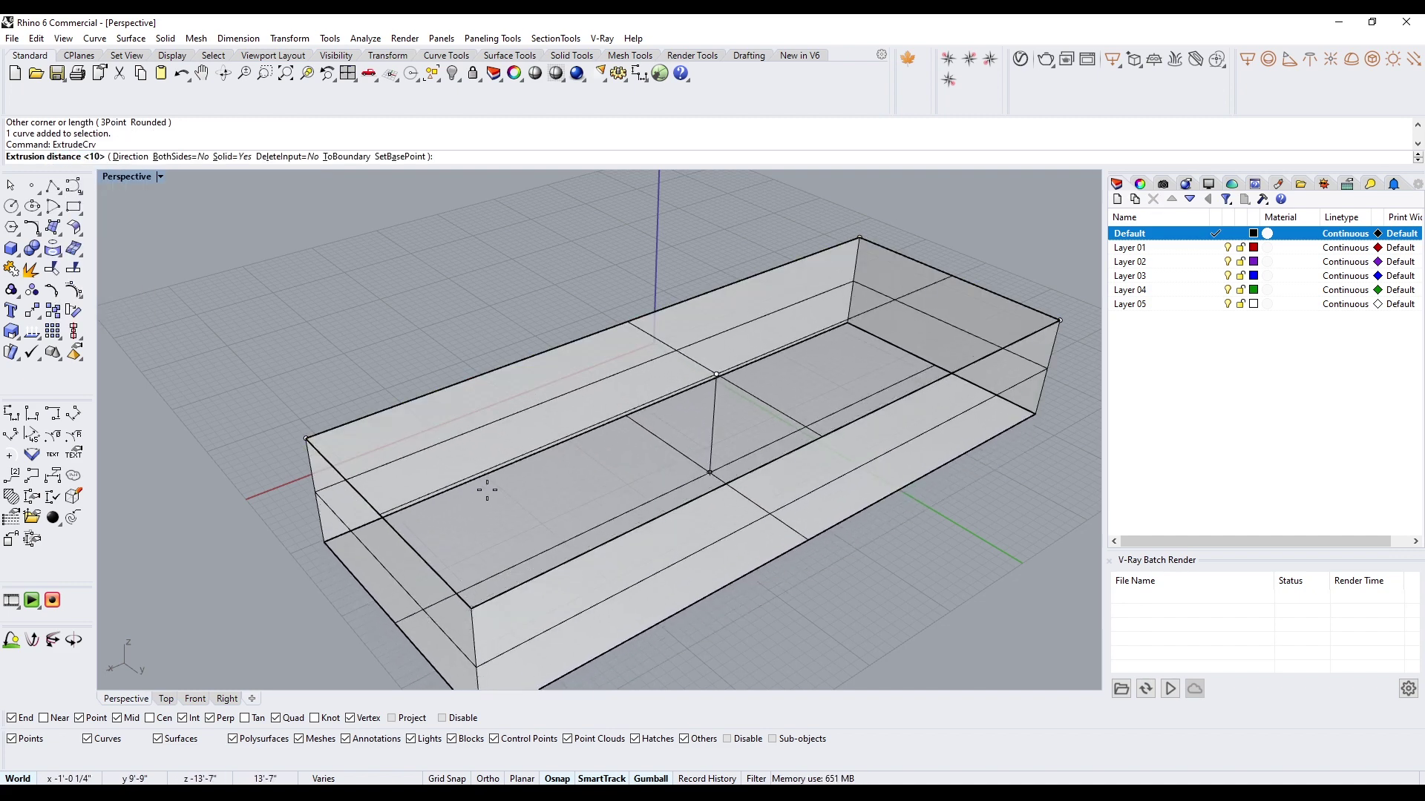
{"action": "type", "text": "6\""}
{"action": "key", "text": "Return"}
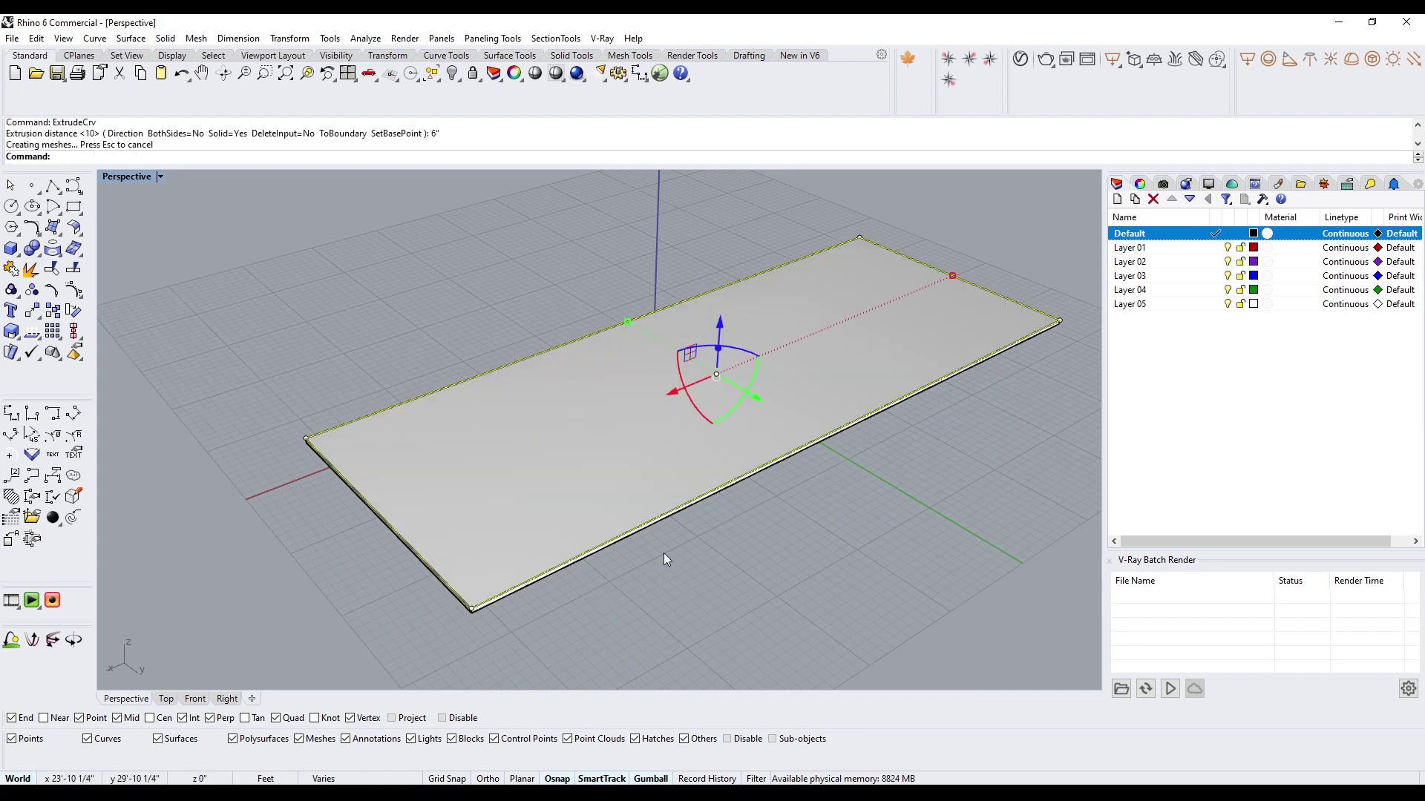
{"action": "key", "text": "Delete"}
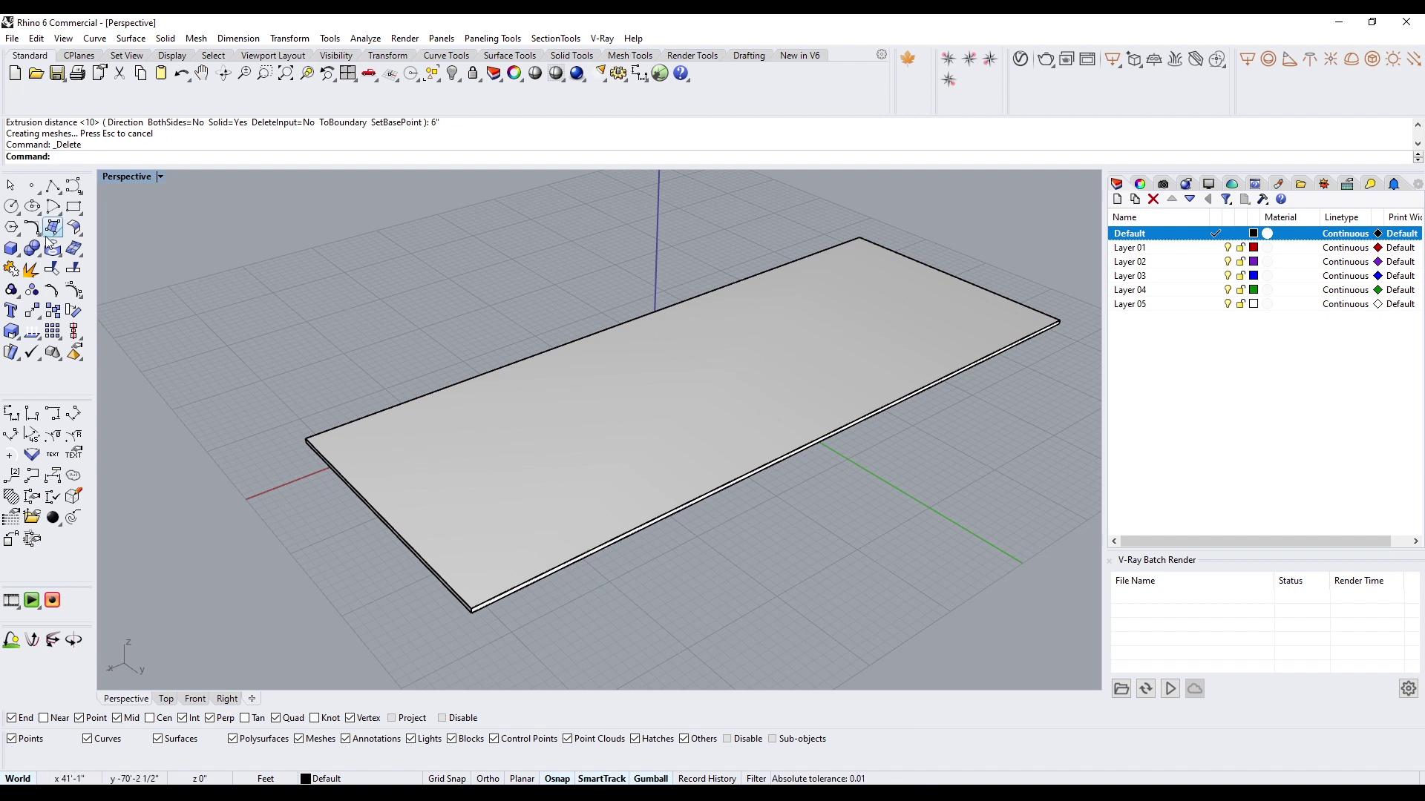
Step: Draw three separate smaller rectangles on top of the slab, one near each end and one in the middle
{"action": "left_click", "coordinate": [76, 210]}
{"action": "left_click", "coordinate": [412, 468]}
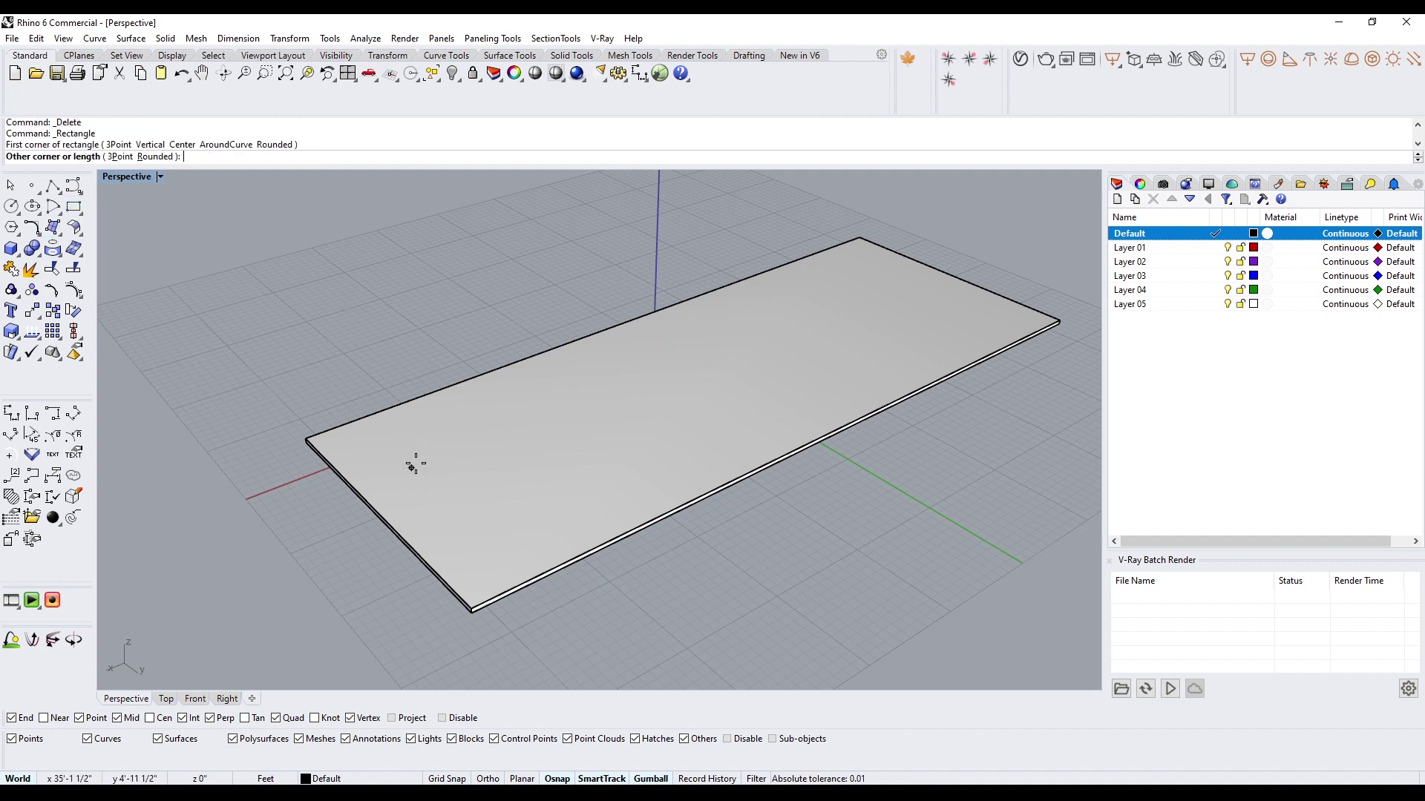
{"action": "left_click", "coordinate": [642, 451]}
{"action": "key", "text": "Return"}
{"action": "left_click", "coordinate": [624, 344]}
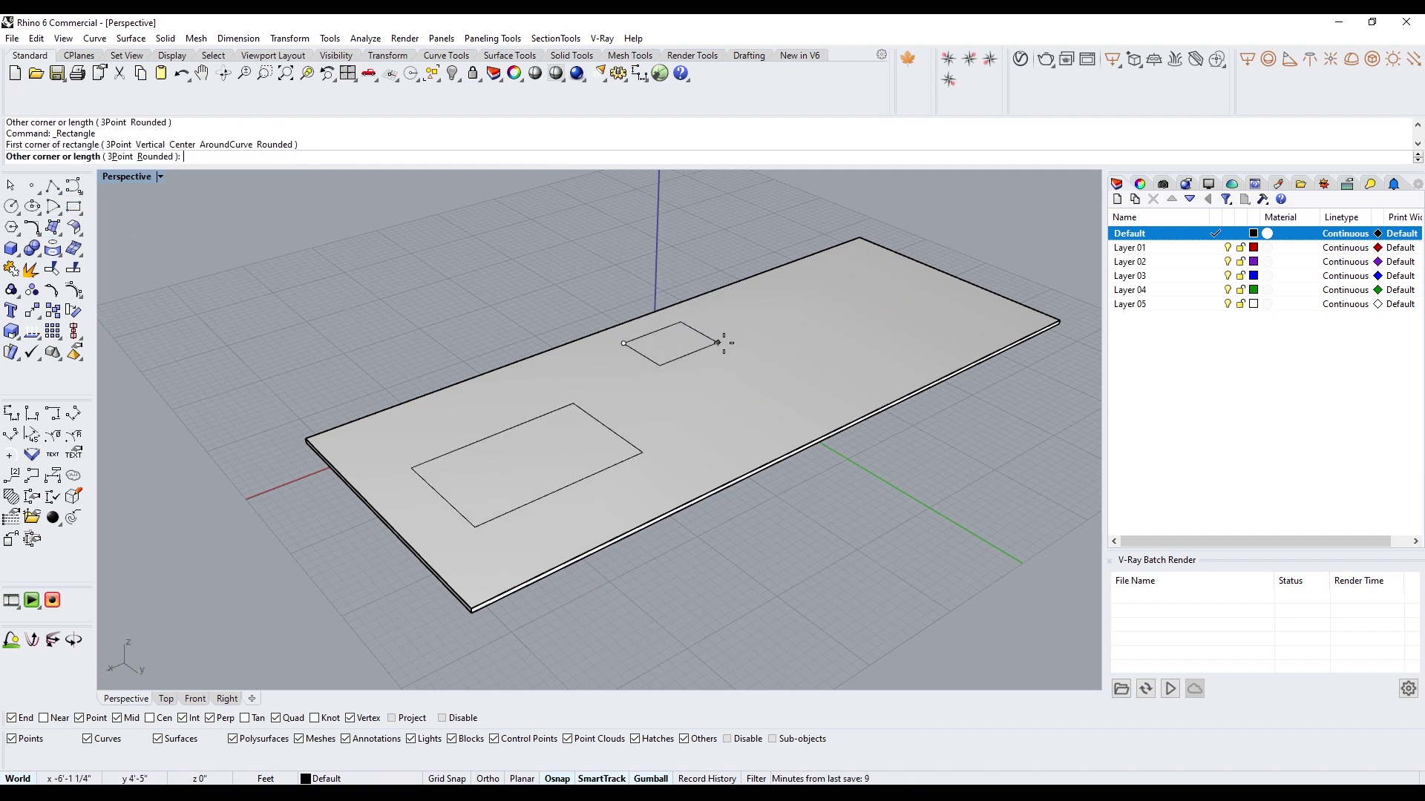
{"action": "left_click", "coordinate": [796, 342]}
{"action": "key", "text": "Return"}
{"action": "left_click", "coordinate": [999, 307]}
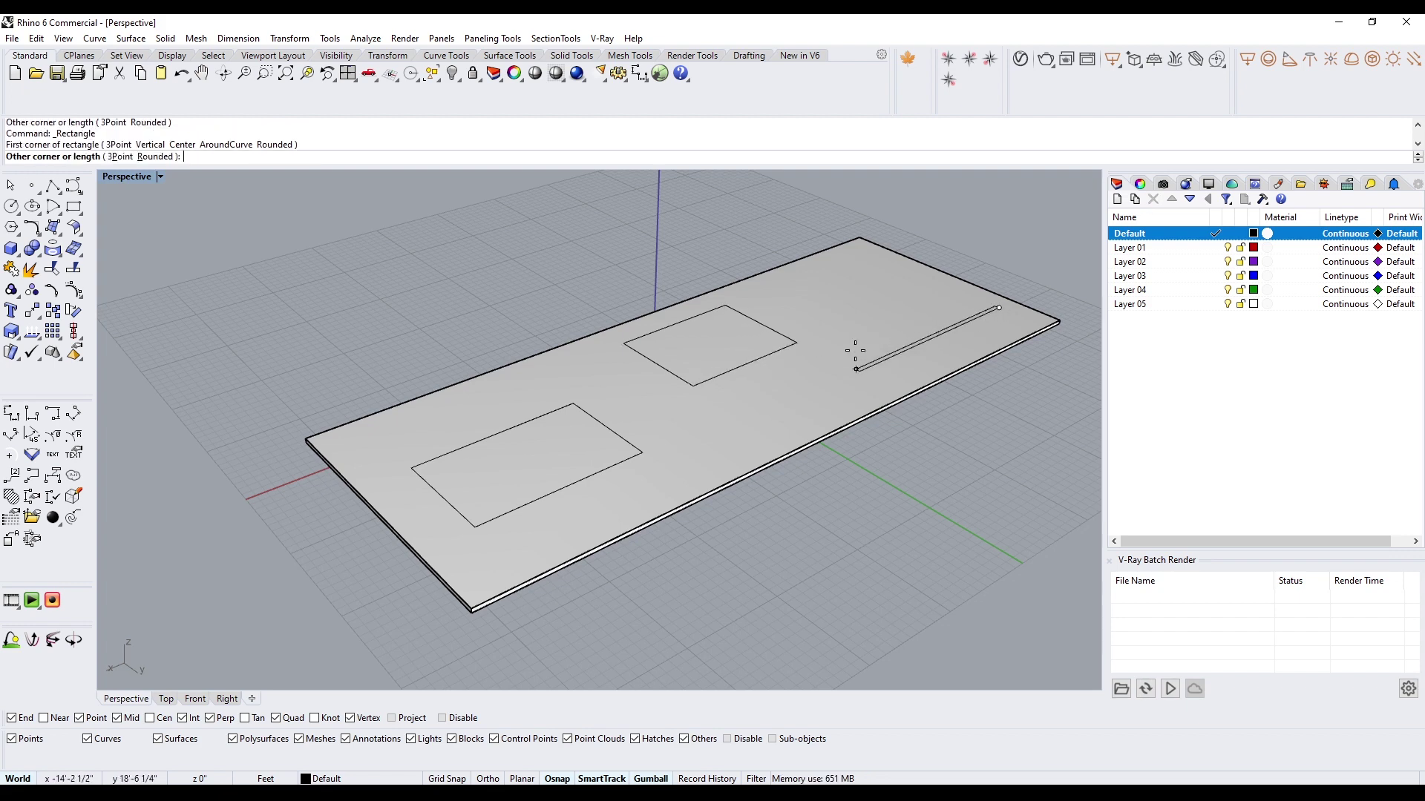
{"action": "left_click", "coordinate": [812, 317]}
Step: Extrude the three rectangles on the slab 10 feet upward as solid boxes
{"action": "right_click_drag", "start_coordinate": [737, 417], "coordinate": [675, 380]}
{"action": "left_click_drag", "start_coordinate": [669, 325], "coordinate": [874, 473]}
{"action": "left_click", "coordinate": [532, 251]}
{"action": "left_click_drag", "start_coordinate": [345, 272], "coordinate": [891, 494]}
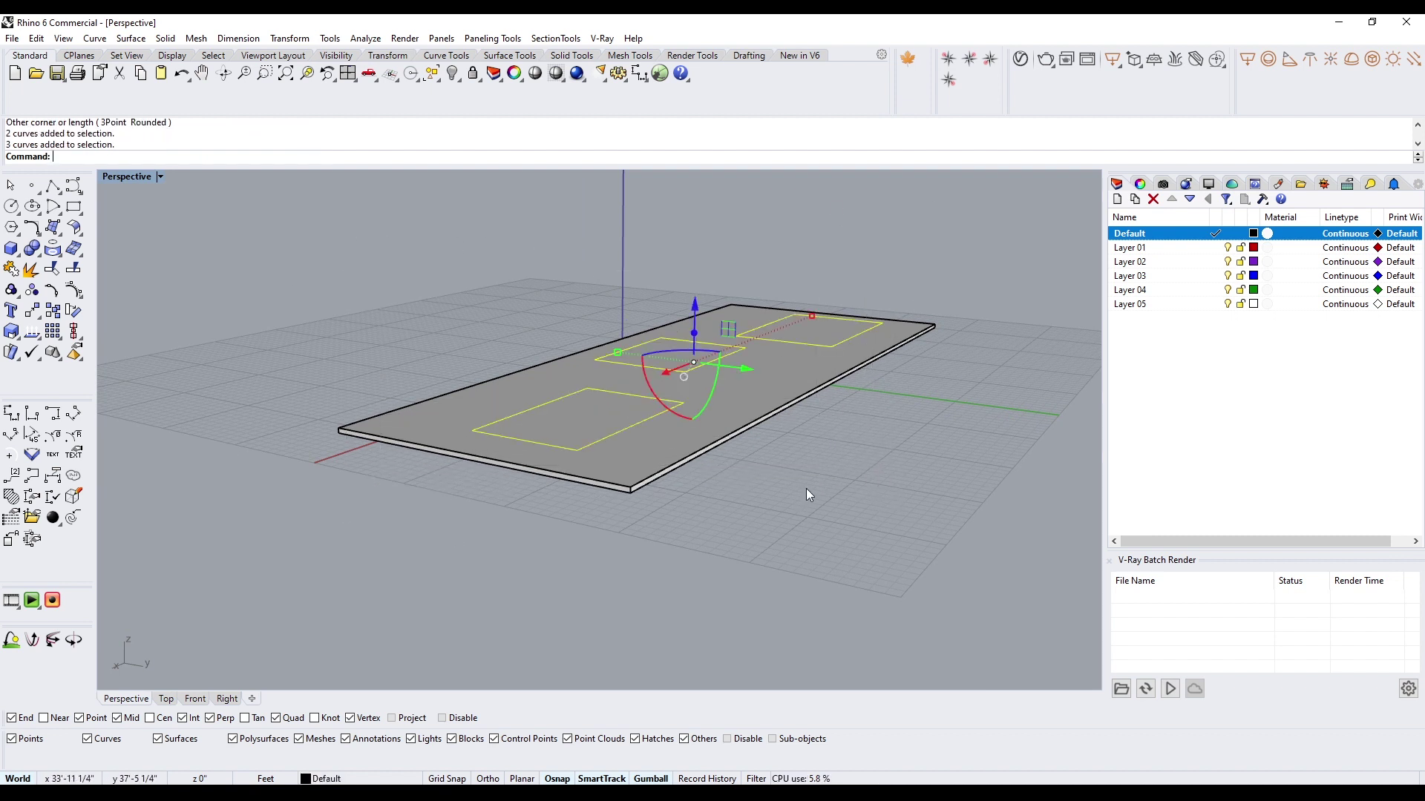
{"action": "type", "text": "rudeCrv"}
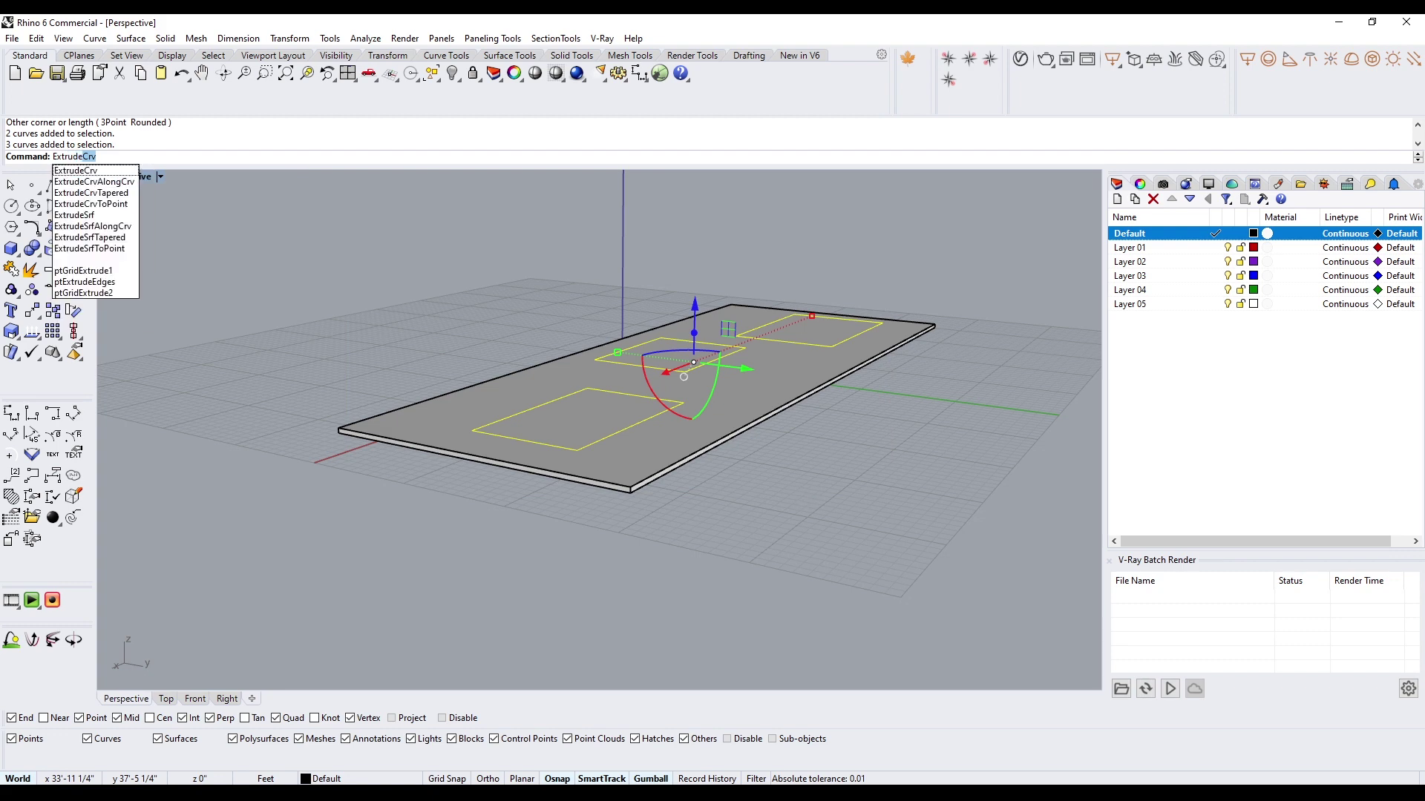
{"action": "key", "text": "Return"}
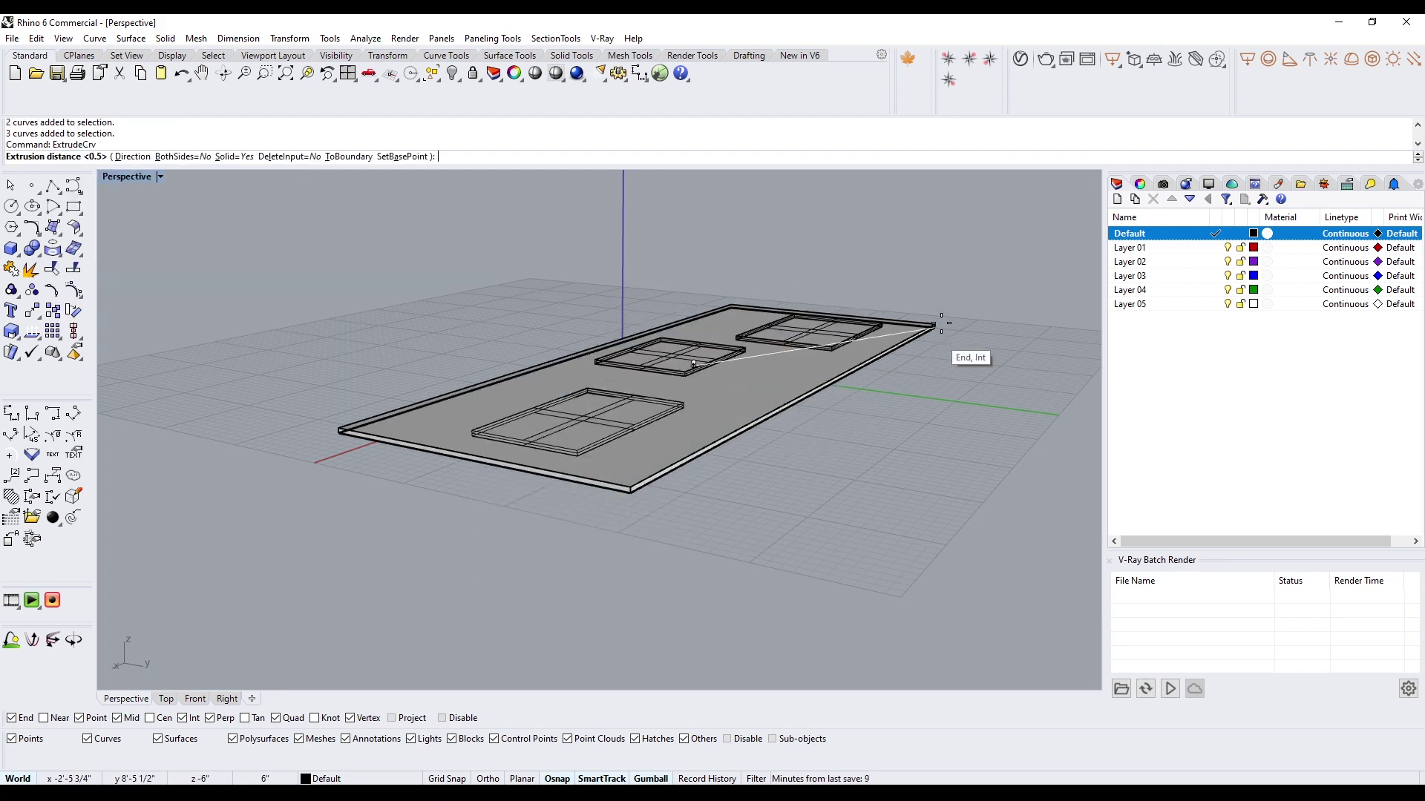
{"action": "type", "text": "10"}
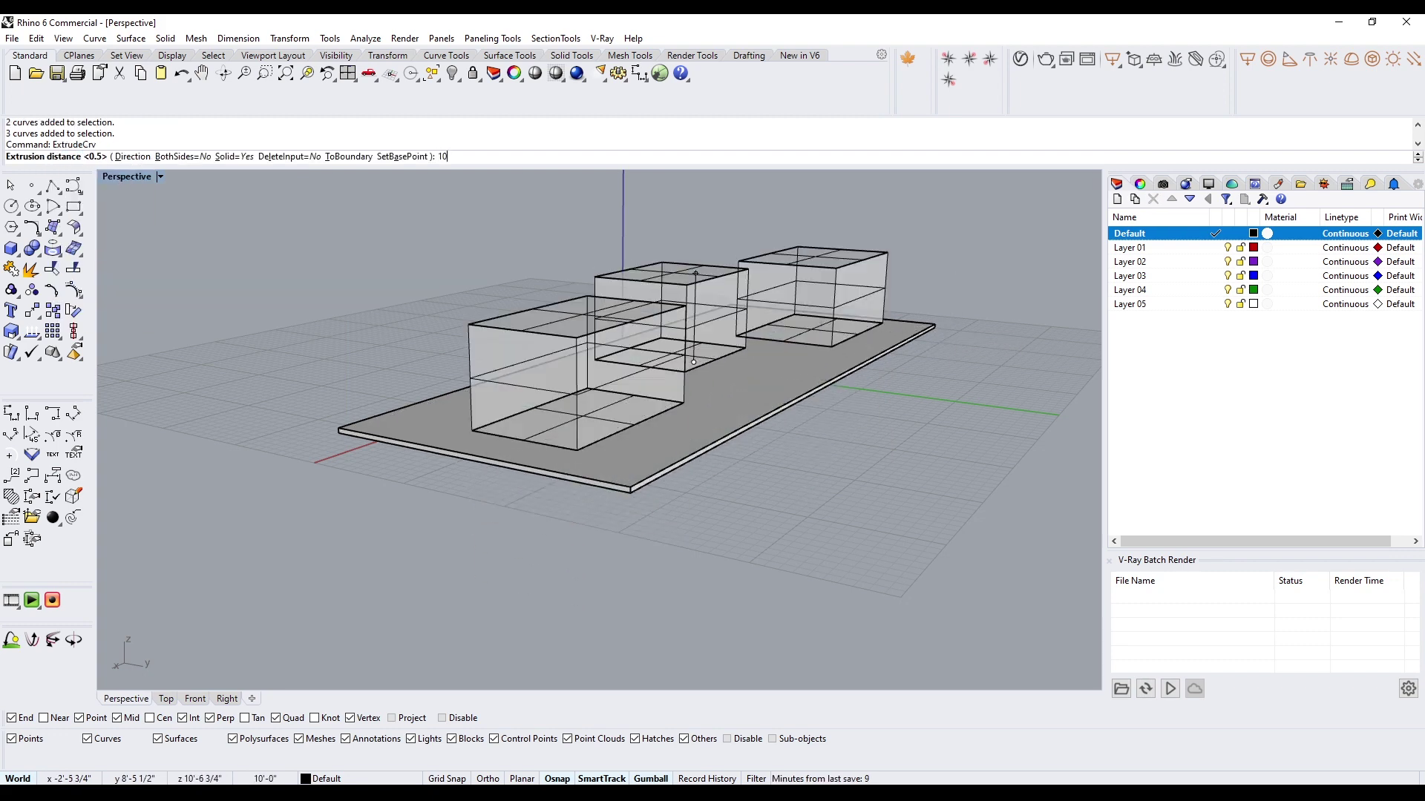
{"action": "key", "text": "Return"}
{"action": "left_click", "coordinate": [955, 285]}
Step: Duplicate the box at the far end of the slab and place the copy in front of the middle box
{"action": "right_click_drag", "start_coordinate": [865, 282], "coordinate": [736, 387]}
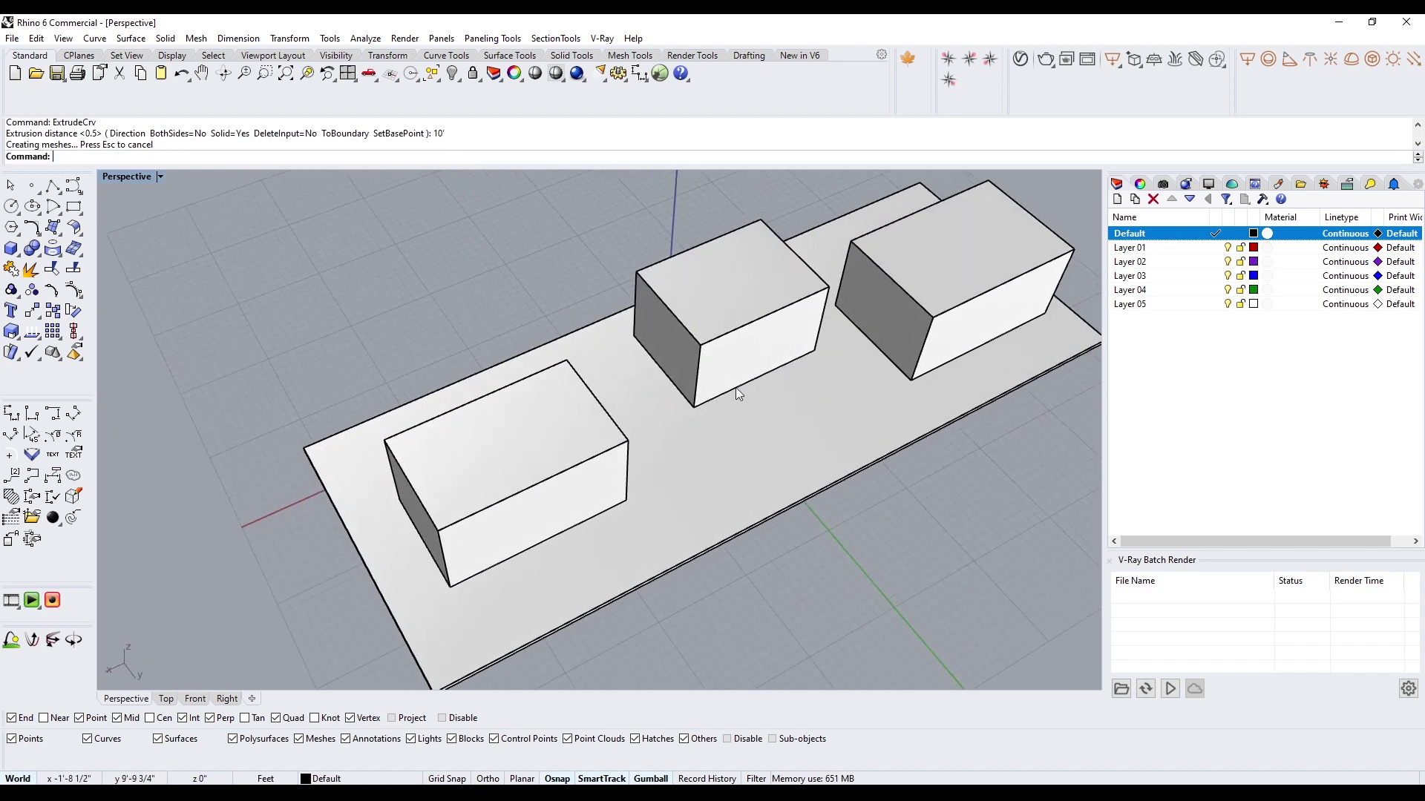
{"action": "right_click_drag", "start_coordinate": [921, 369], "coordinate": [741, 417], "text": "shift"}
{"action": "left_click", "coordinate": [745, 369]}
{"action": "left_click_drag", "start_coordinate": [746, 369], "coordinate": [525, 456]}
{"action": "key", "text": "alt"}
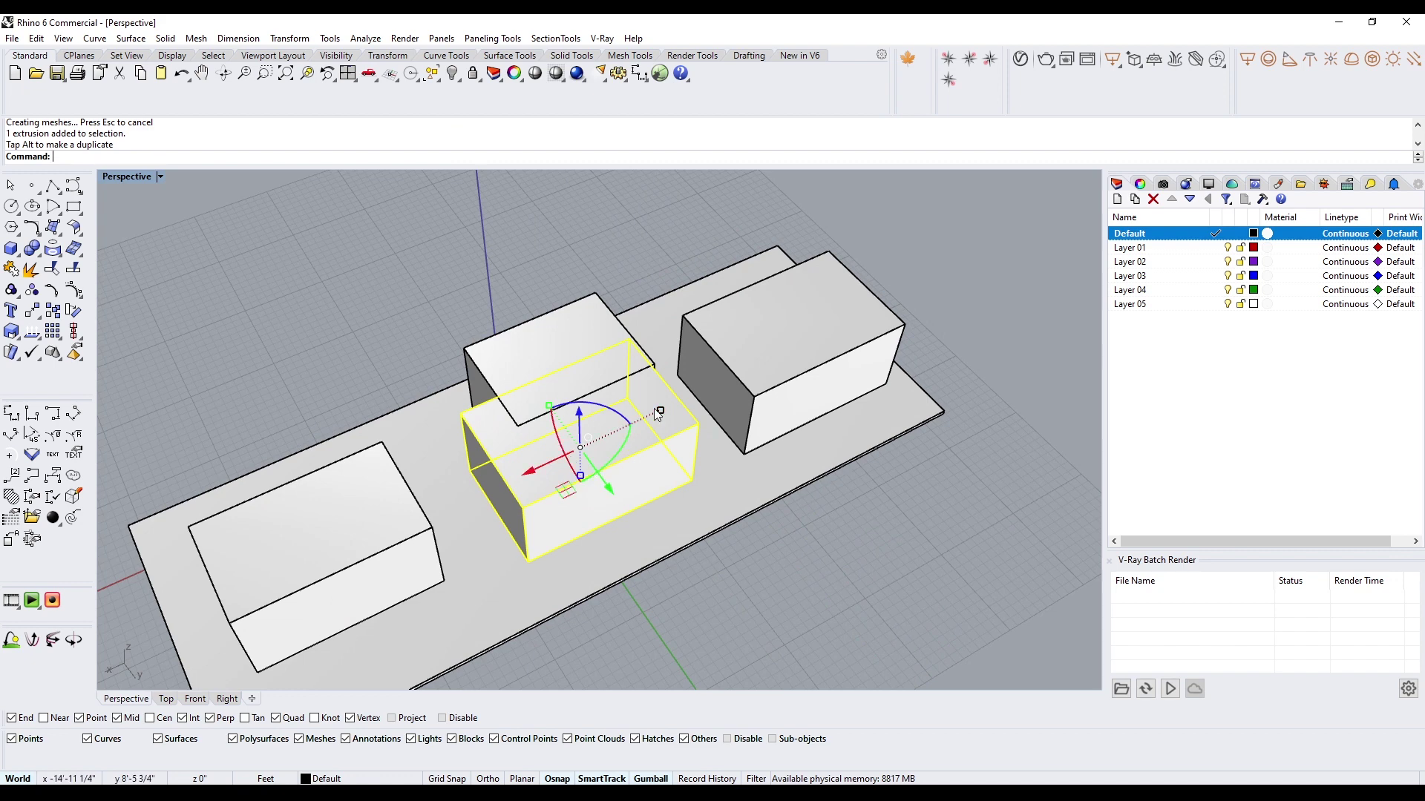
Step: Stretch the duplicated box across the slab's width and shift it outward past the slab's front long edge
{"action": "left_click_drag", "start_coordinate": [550, 407], "coordinate": [530, 379]}
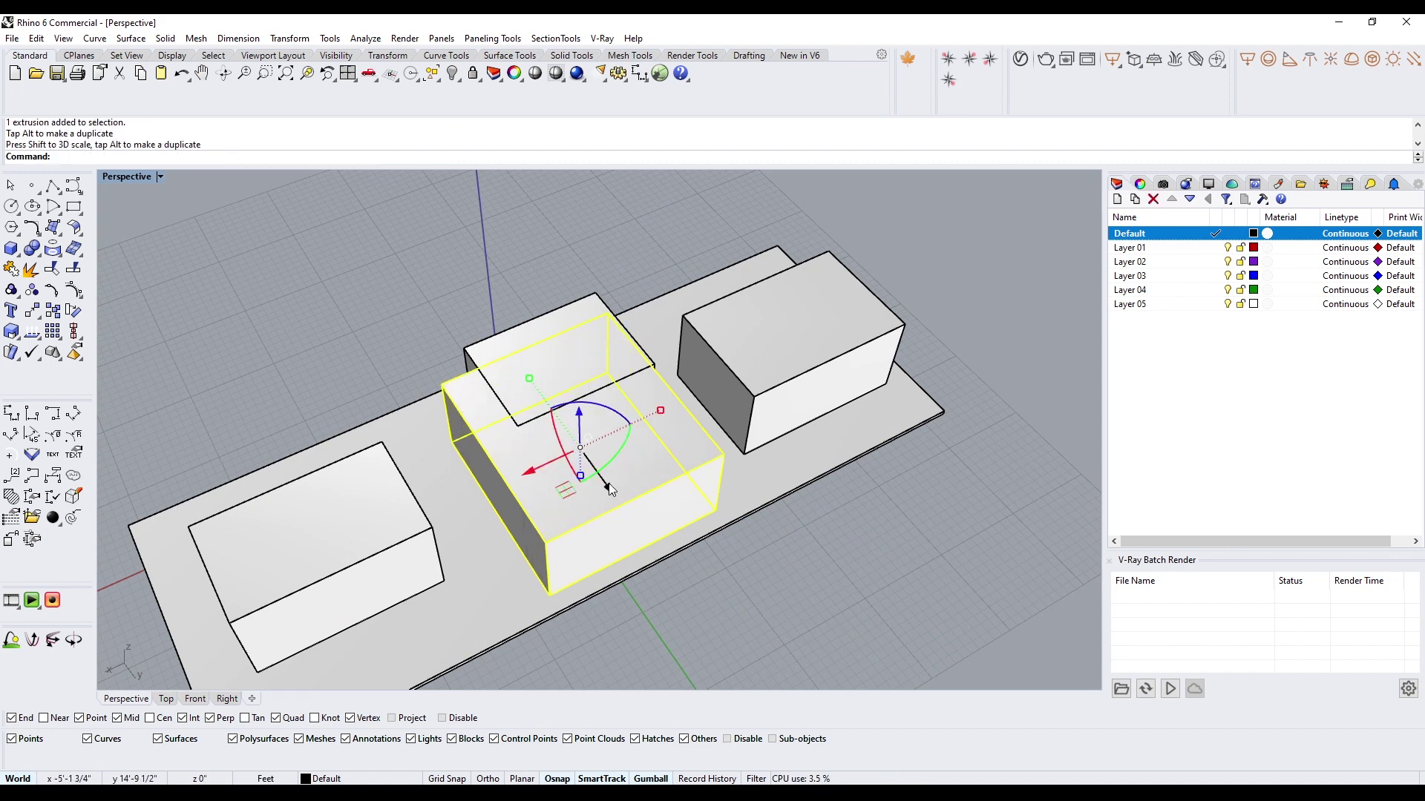
{"action": "left_click_drag", "start_coordinate": [609, 487], "coordinate": [644, 529]}
{"action": "left_click", "coordinate": [779, 600]}
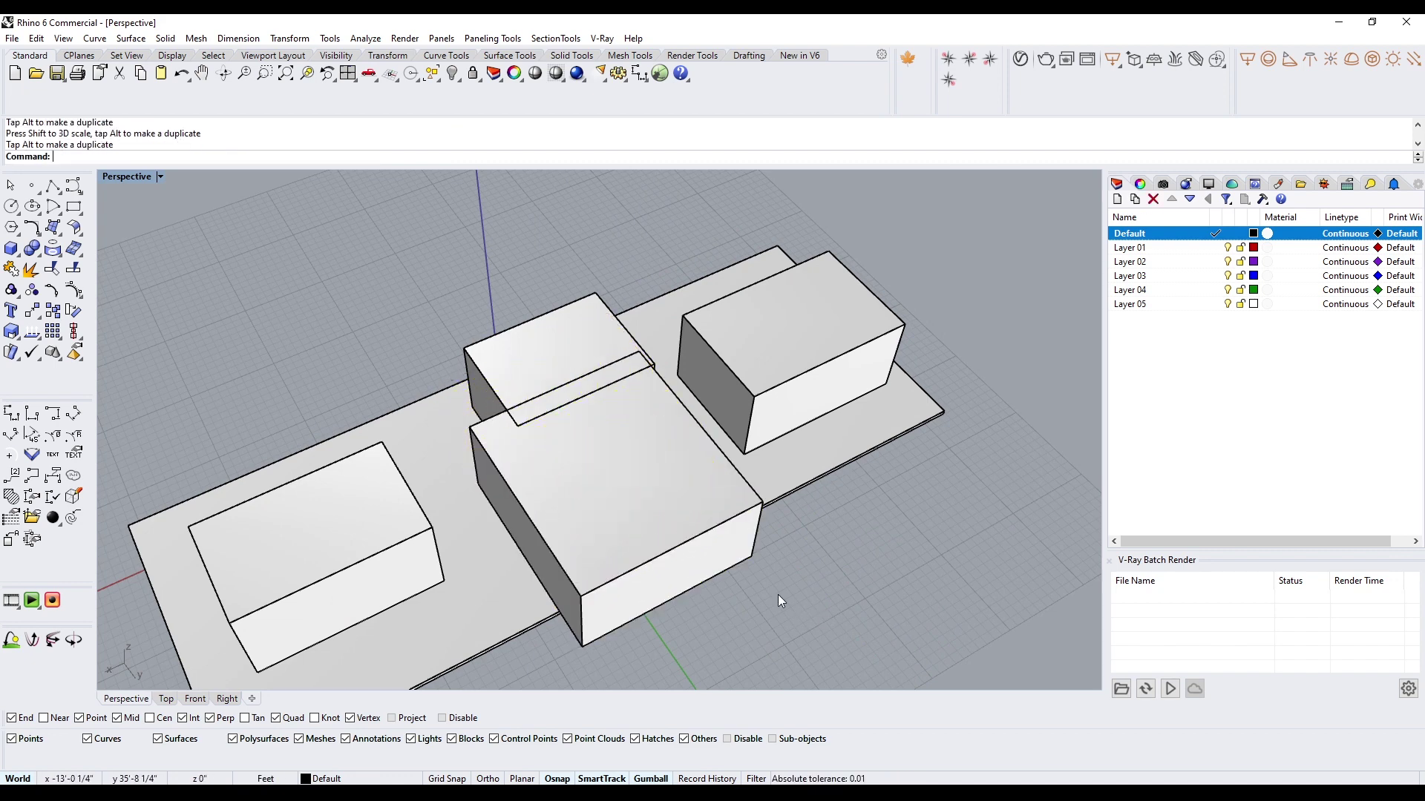
Step: Stretch the box at the slab's red-axis end slightly deeper along the Y direction
{"action": "scroll", "coordinate": [778, 595], "scroll_direction": "down", "scroll_amount": 5}
{"action": "right_click_drag", "start_coordinate": [778, 594], "coordinate": [757, 501]}
{"action": "right_click_drag", "start_coordinate": [759, 557], "coordinate": [747, 516], "text": "shift"}
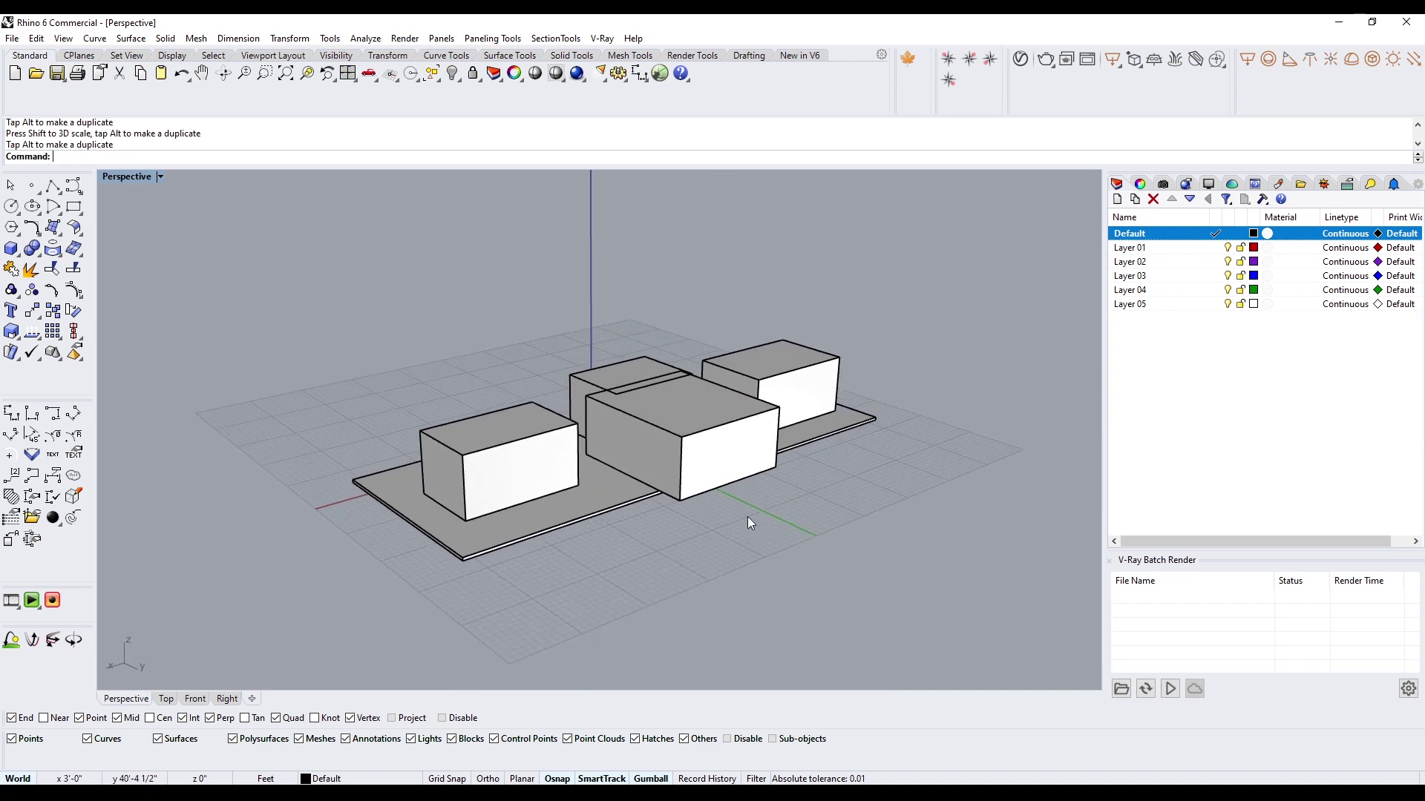
{"action": "scroll", "coordinate": [714, 235], "scroll_direction": "up", "scroll_amount": 2}
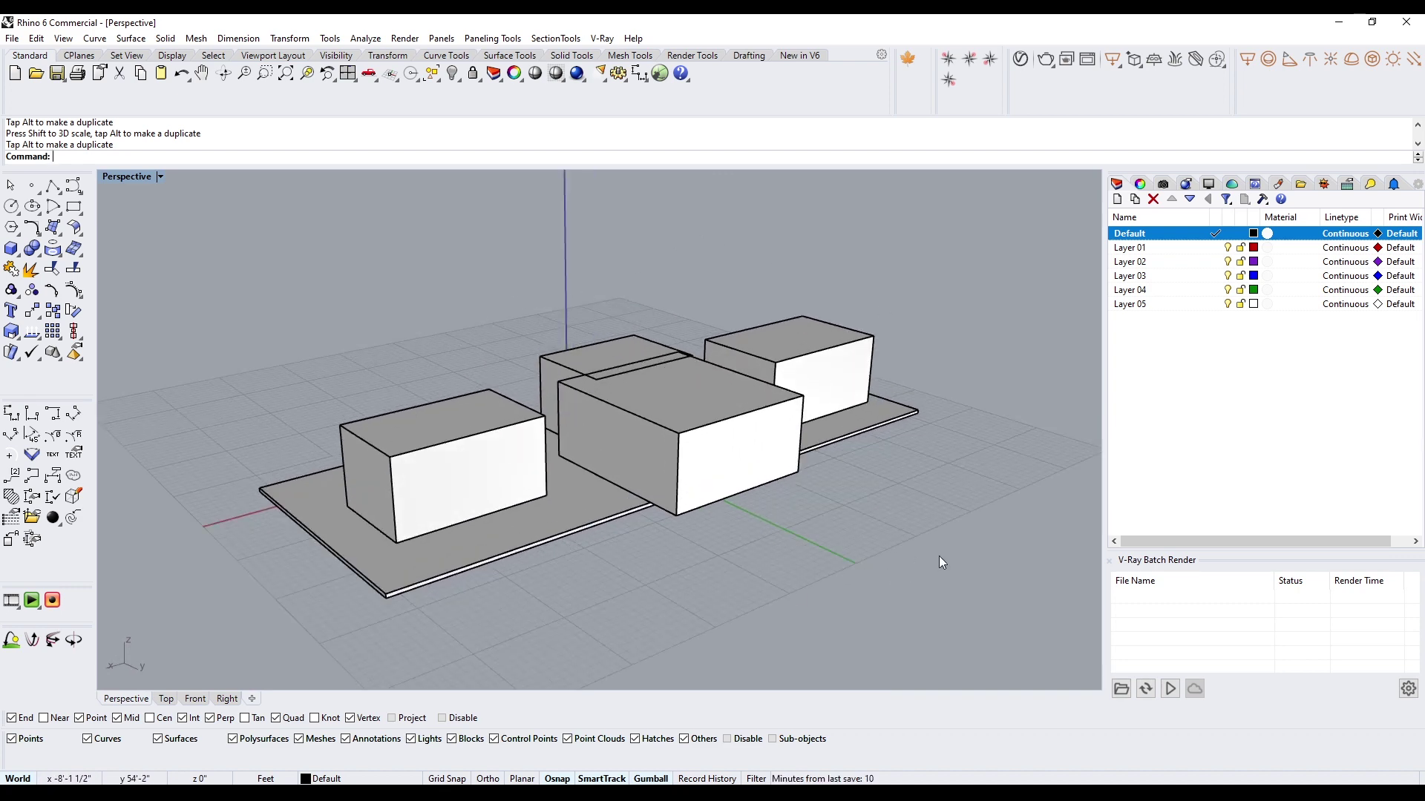
{"action": "left_click_drag", "start_coordinate": [322, 325], "coordinate": [322, 325]}
{"action": "key", "text": "Escape"}
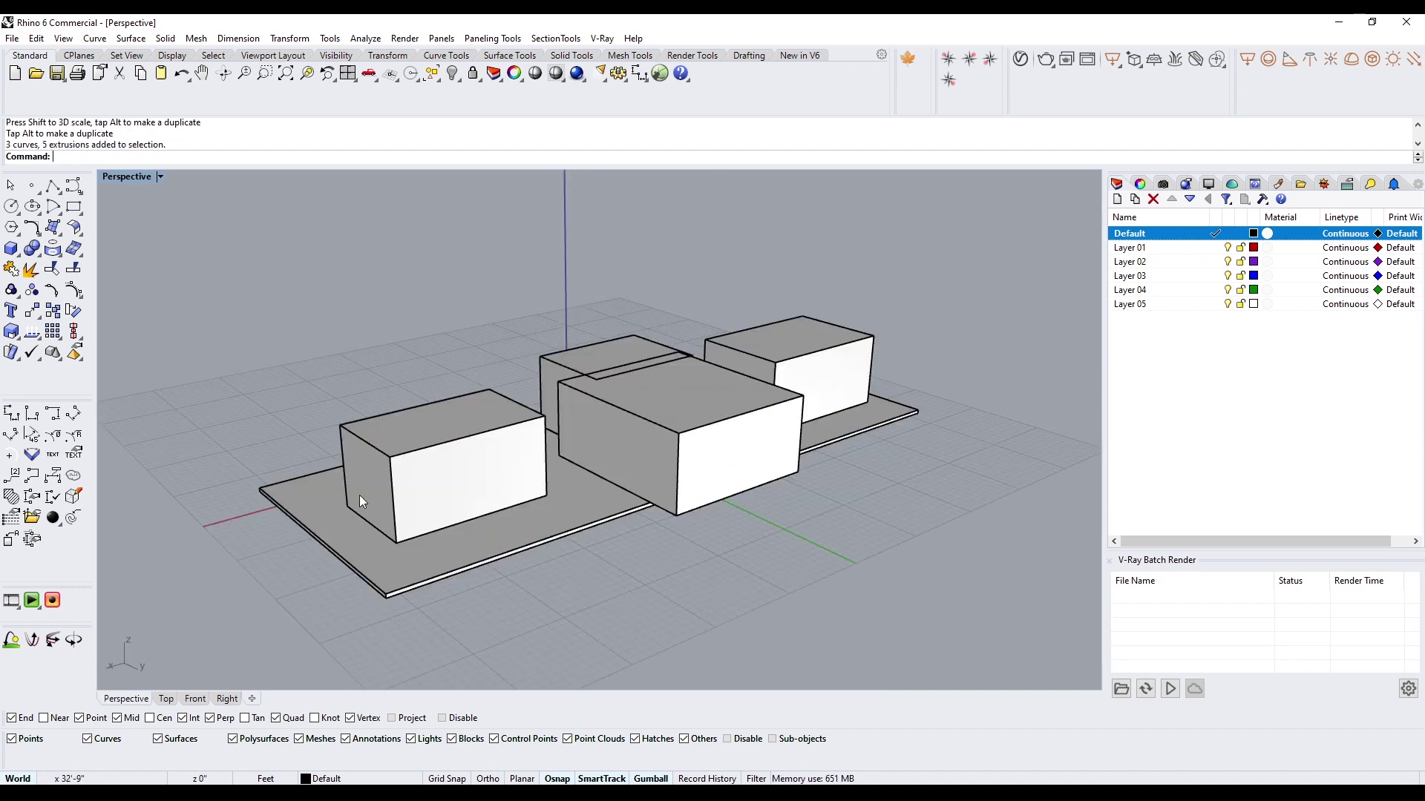
{"action": "left_click", "coordinate": [412, 506]}
{"action": "left_click_drag", "start_coordinate": [421, 446], "coordinate": [404, 436]}
{"action": "left_click", "coordinate": [581, 533]}
Step: Copy the whole floor of slab, outlines and boxes vertically upward 10'-6", from the slab's underside corner to the box-top level
{"action": "left_click_drag", "start_coordinate": [1010, 576], "coordinate": [296, 301]}
{"action": "type", "text": "Cop"}
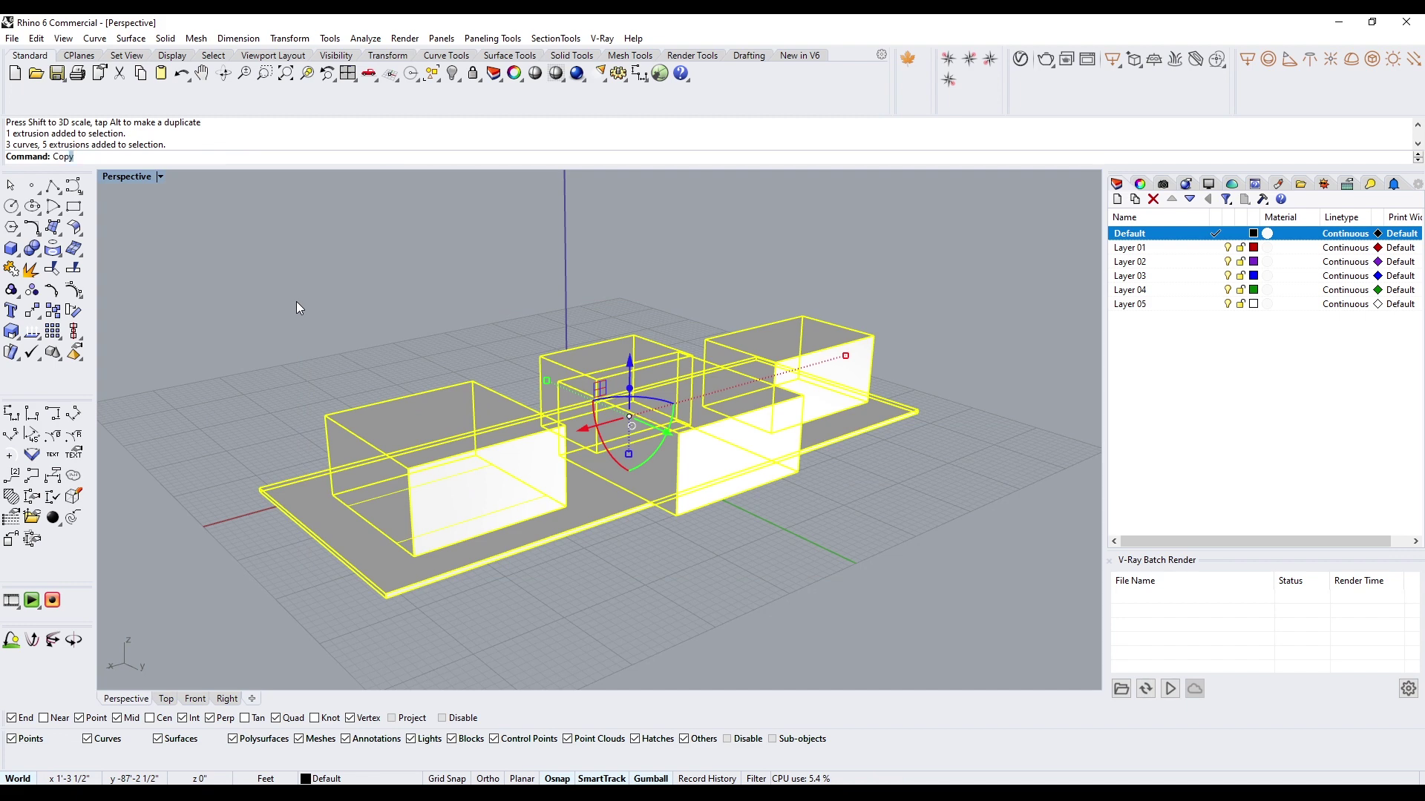
{"action": "type", "text": "y"}
{"action": "key", "text": "Return"}
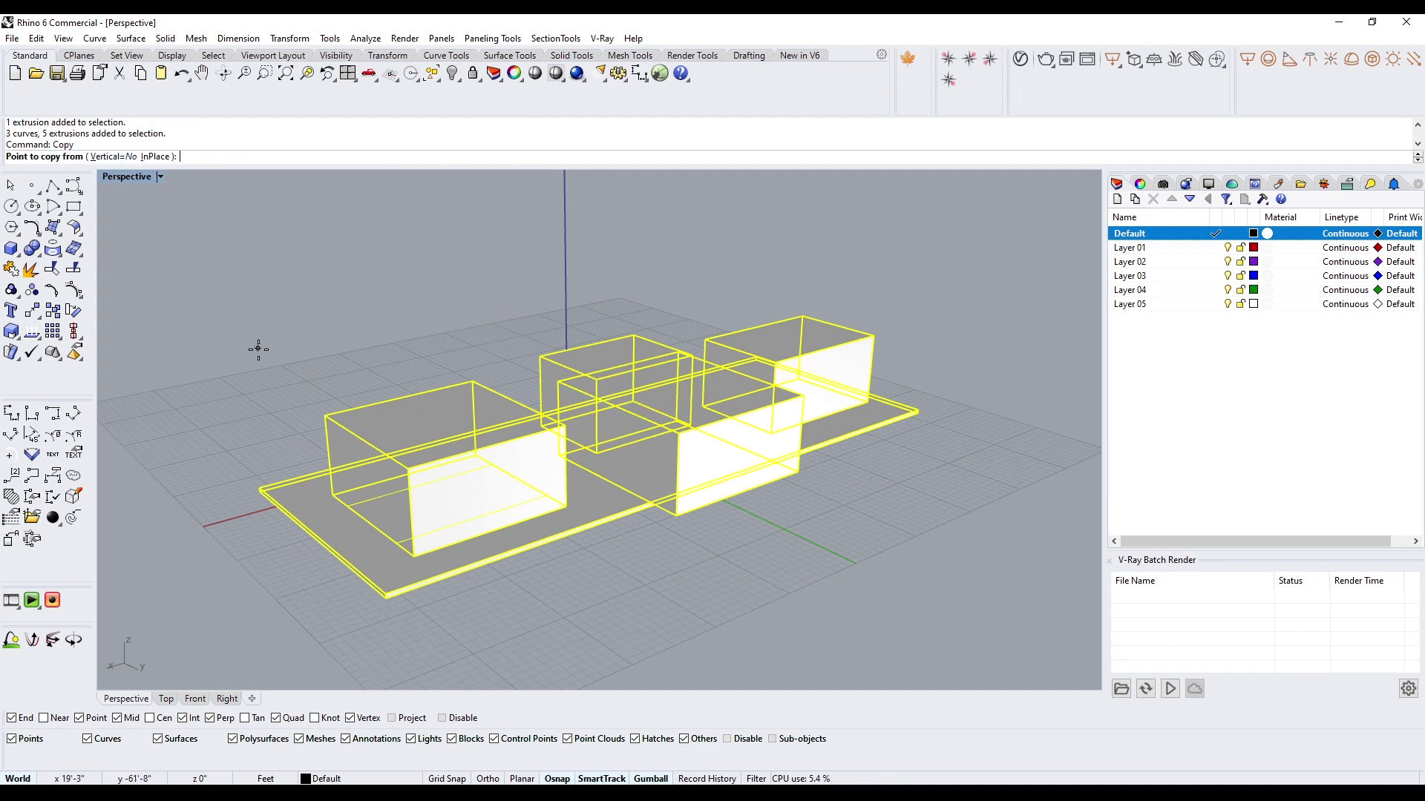
{"action": "key", "text": "Return"}
{"action": "scroll", "coordinate": [249, 540], "scroll_direction": "up", "scroll_amount": 5}
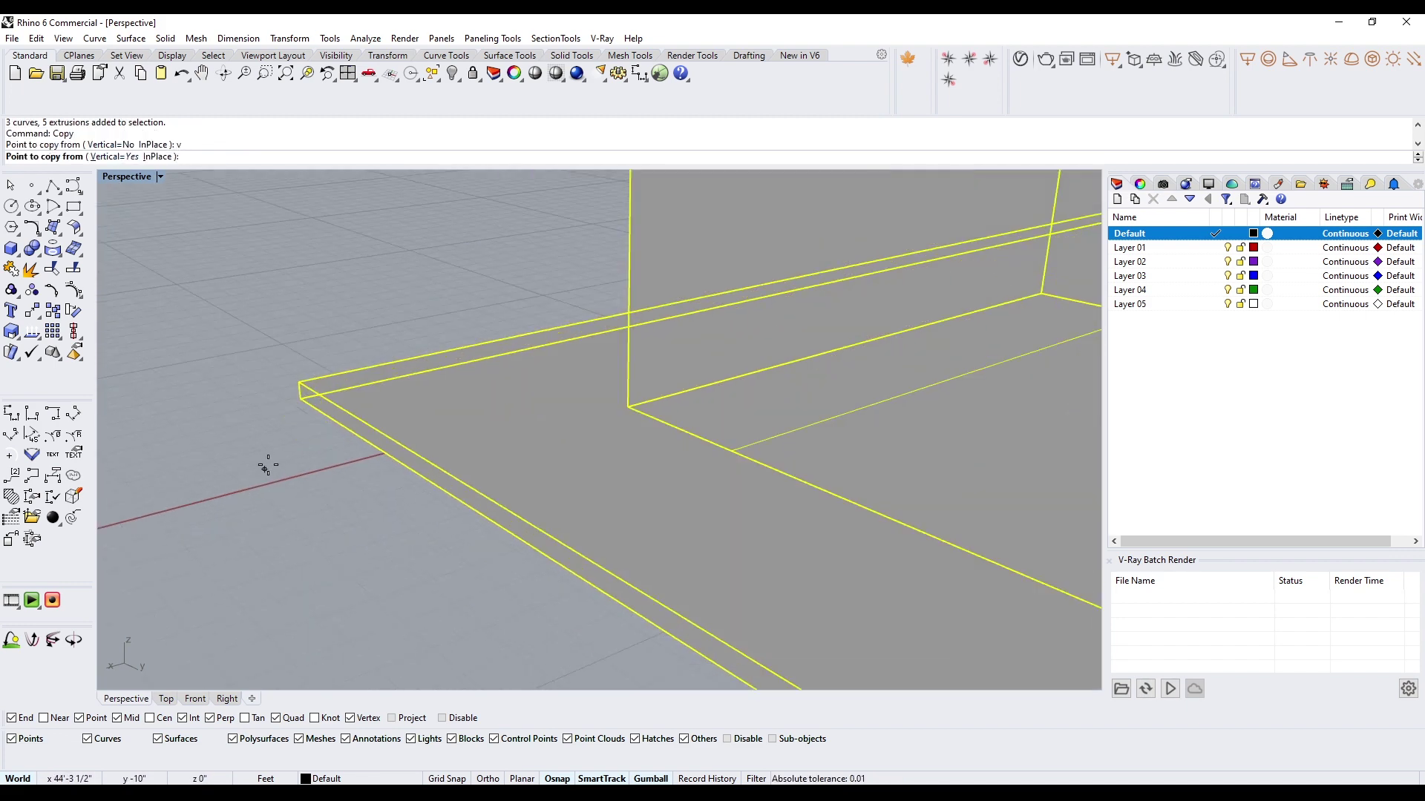
{"action": "left_click", "coordinate": [294, 404]}
{"action": "scroll", "coordinate": [292, 398], "scroll_direction": "down", "scroll_amount": 5}
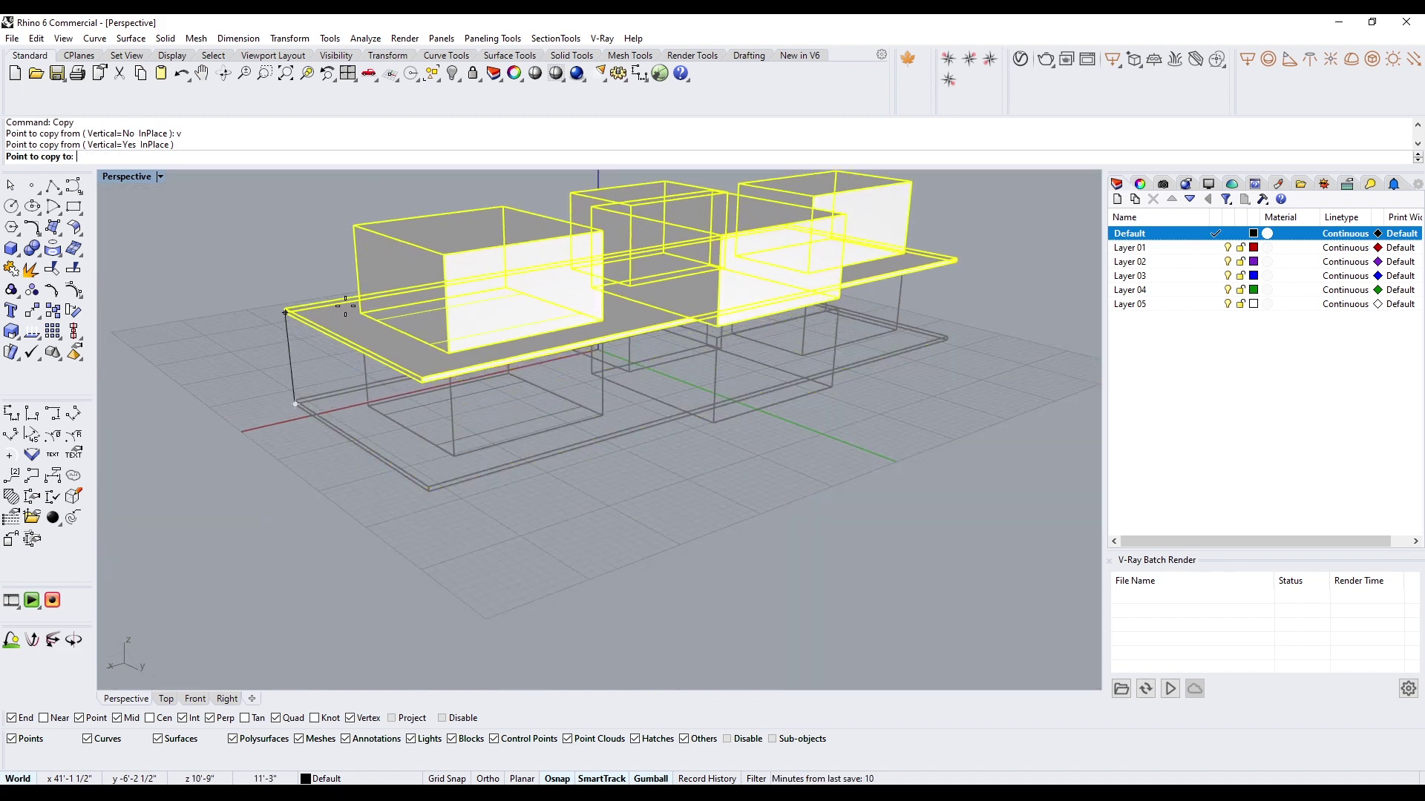
{"action": "scroll", "coordinate": [383, 303], "scroll_direction": "up", "scroll_amount": 5}
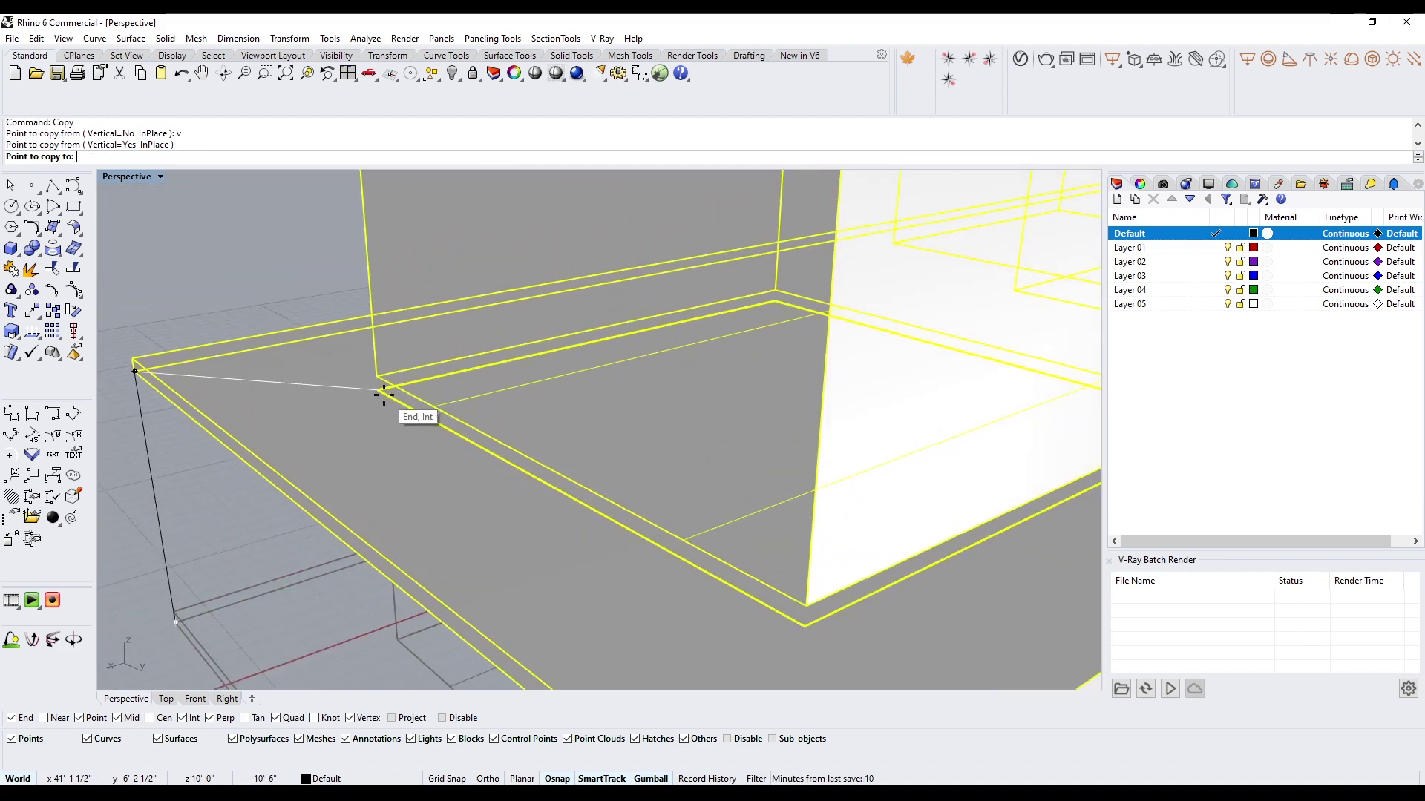
{"action": "left_click", "coordinate": [380, 391]}
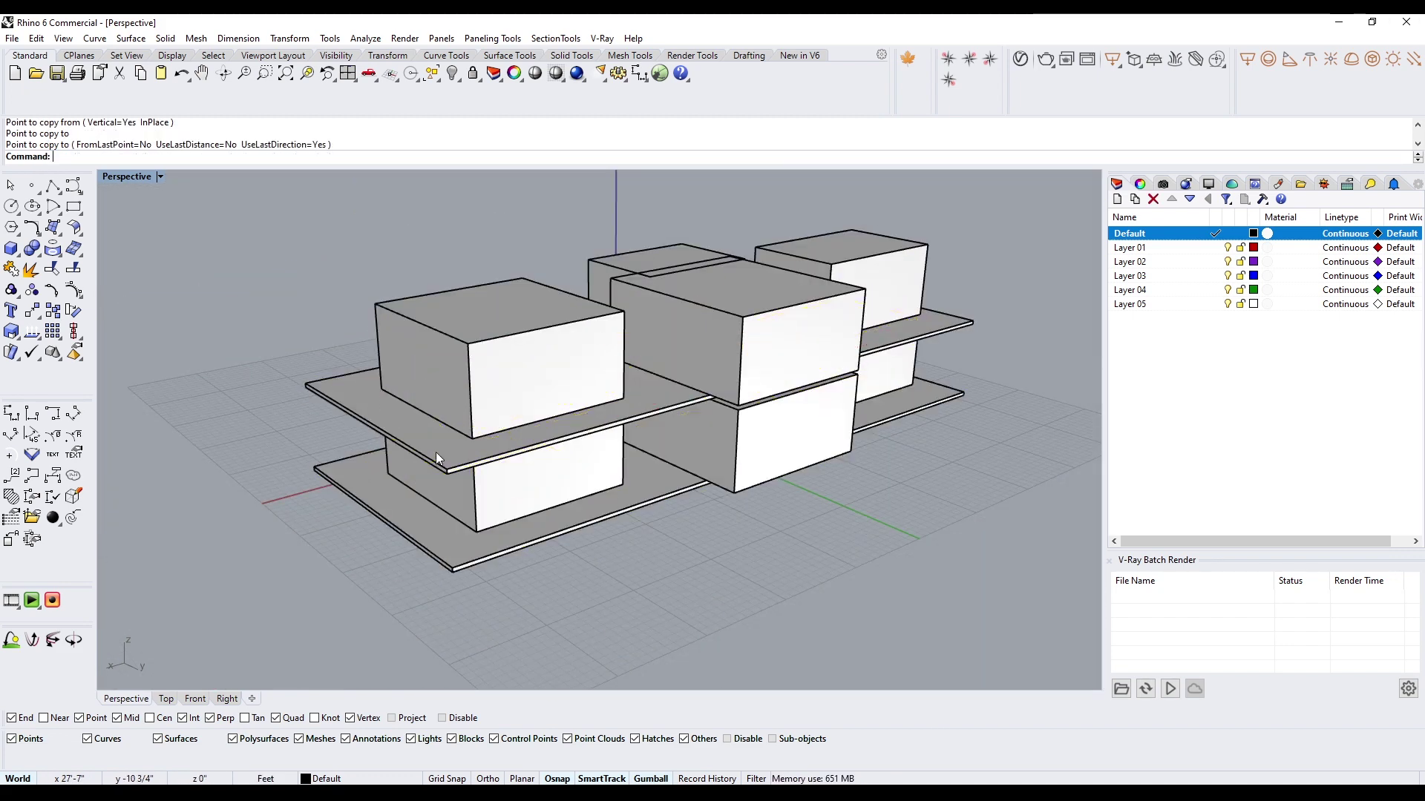
Step: Rotate the four upper-floor boxes together half a turn about the vertical axis on their slab
{"action": "right_click_drag", "start_coordinate": [436, 456], "coordinate": [677, 339]}
{"action": "right_click_drag", "start_coordinate": [650, 204], "coordinate": [756, 306]}
{"action": "left_click", "coordinate": [755, 306]}
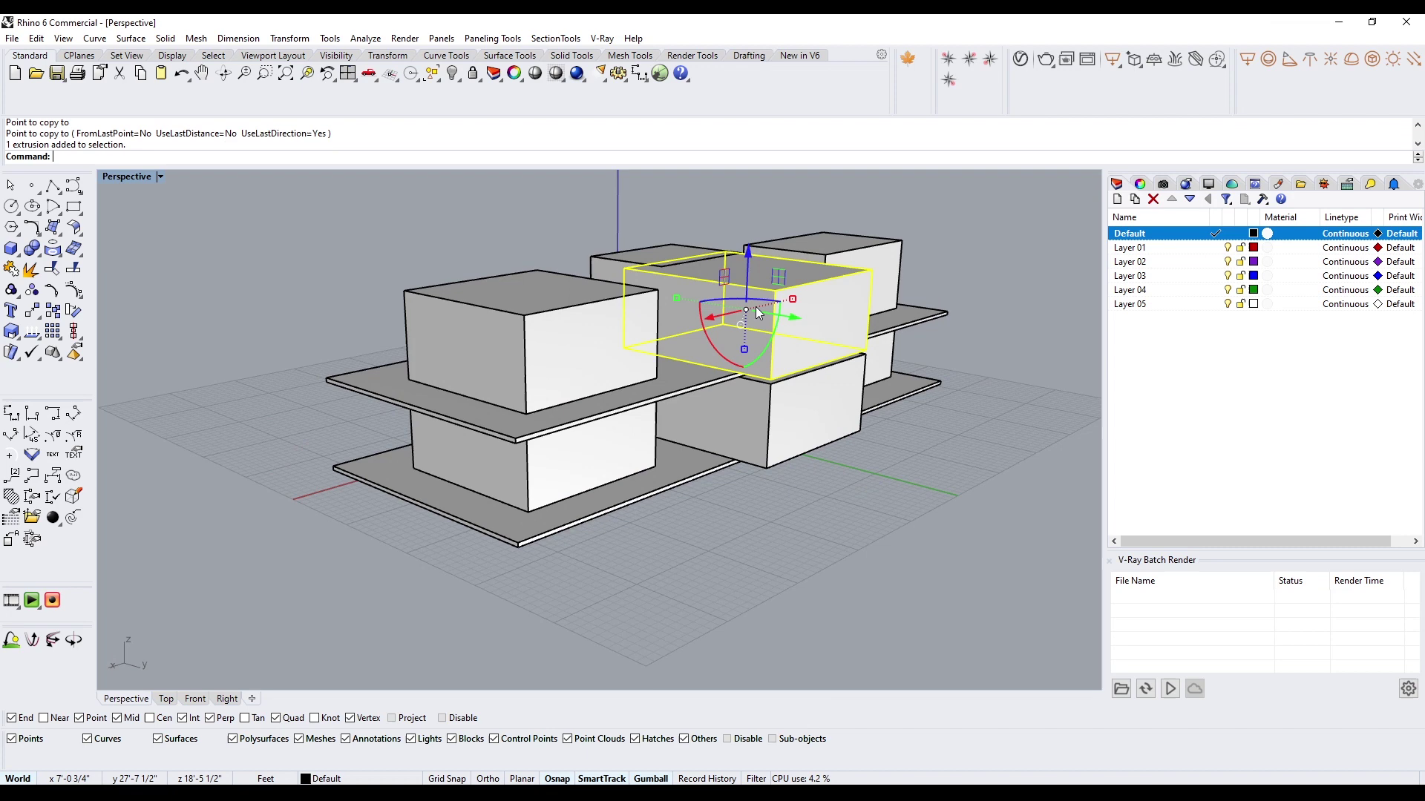
{"action": "left_click", "coordinate": [585, 323], "text": "shift"}
{"action": "left_click", "coordinate": [736, 257], "text": "shift"}
{"action": "left_click", "coordinate": [800, 251], "text": "shift"}
{"action": "right_click_drag", "start_coordinate": [800, 251], "coordinate": [545, 328]}
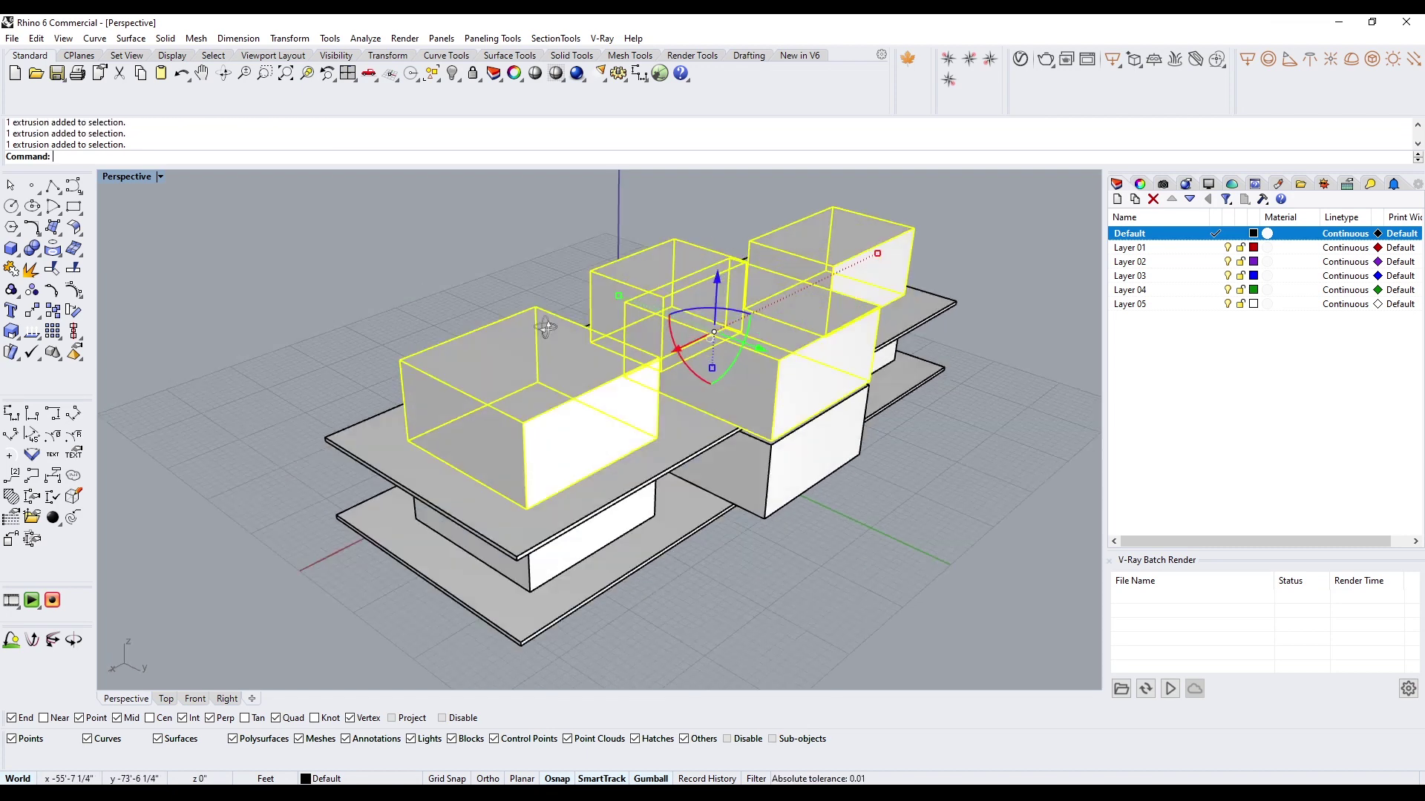
{"action": "left_click_drag", "start_coordinate": [704, 316], "coordinate": [874, 554]}
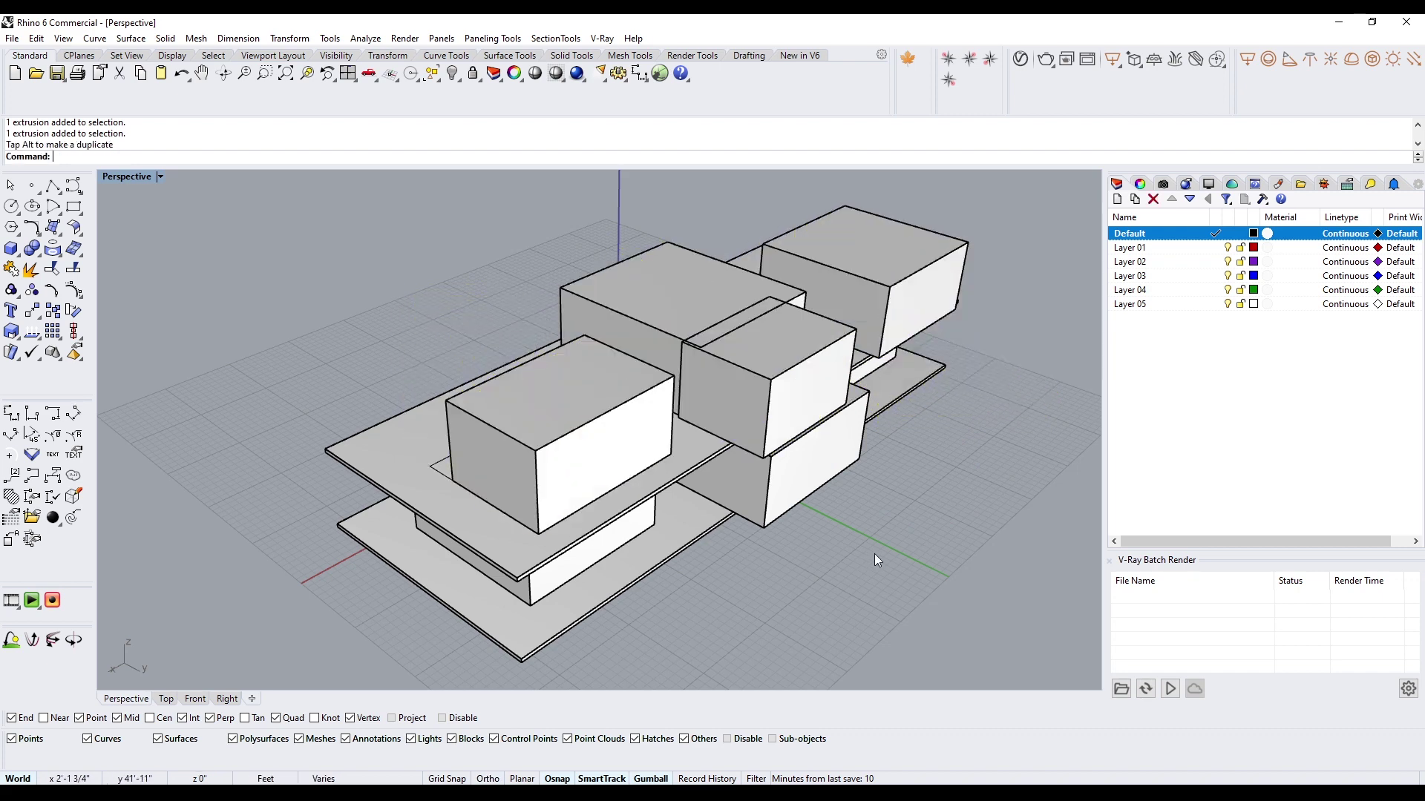
{"action": "right_click_drag", "start_coordinate": [875, 553], "coordinate": [842, 464]}
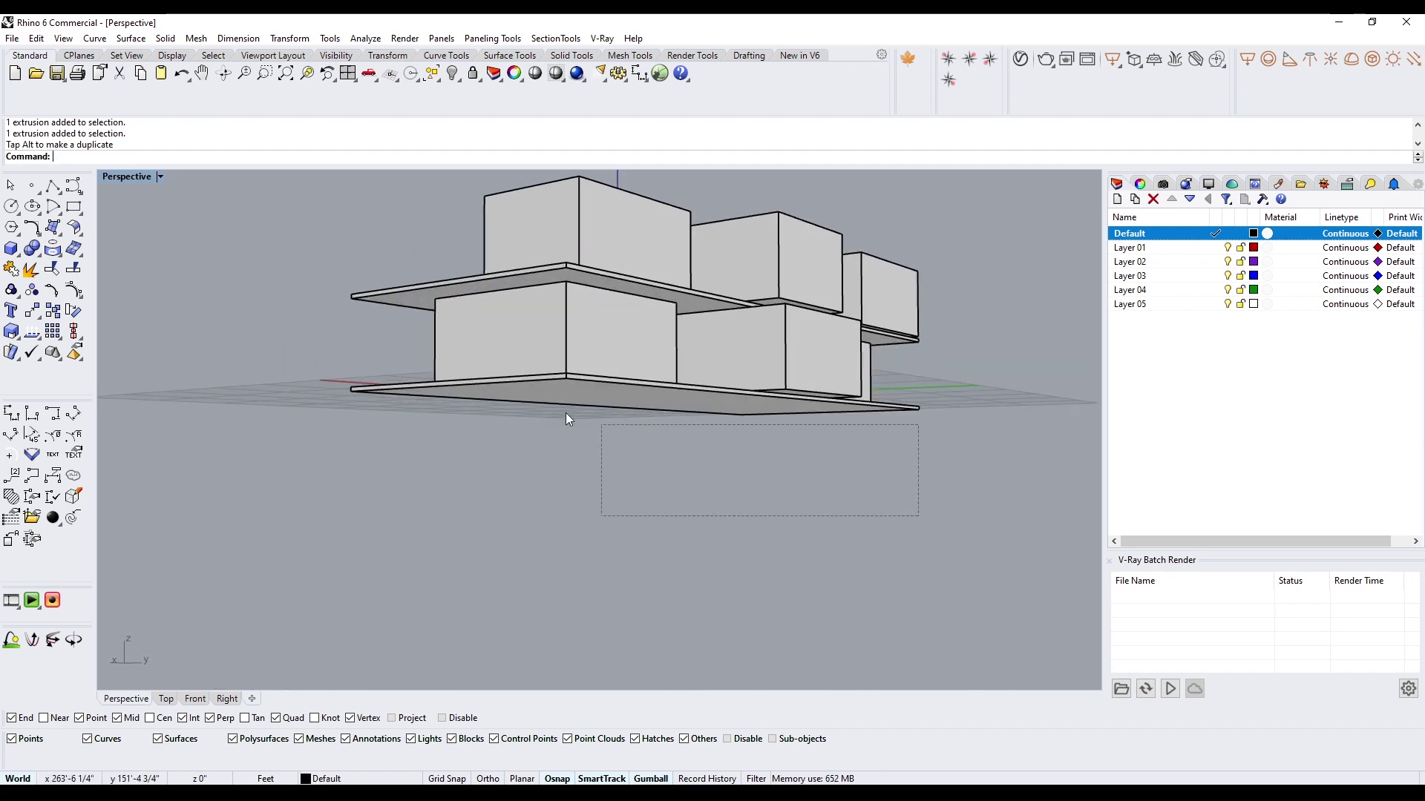
{"action": "left_click_drag", "start_coordinate": [566, 413], "coordinate": [560, 410]}
{"action": "right_click_drag", "start_coordinate": [475, 376], "coordinate": [594, 434]}
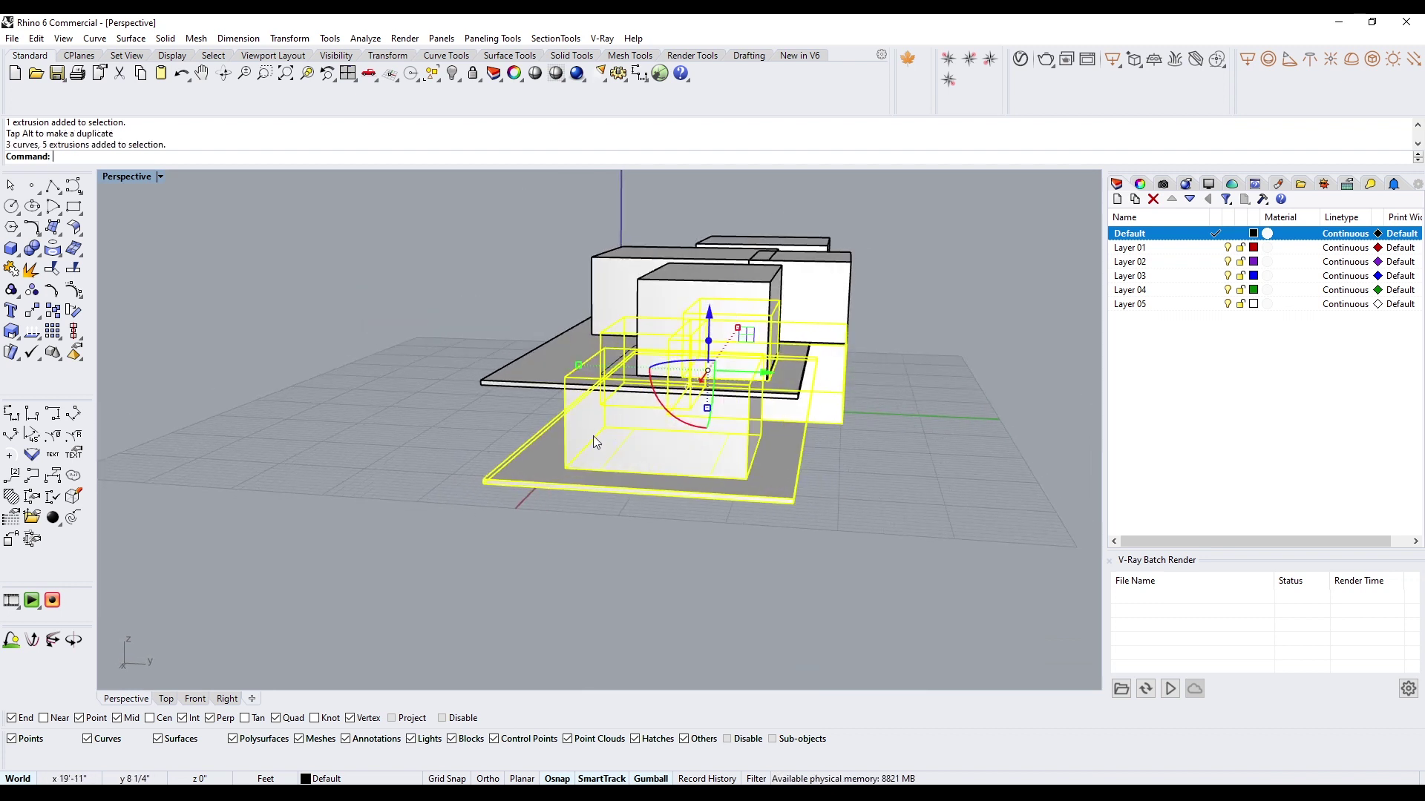
{"action": "key", "text": "Escape"}
{"action": "left_click", "coordinate": [776, 479]}
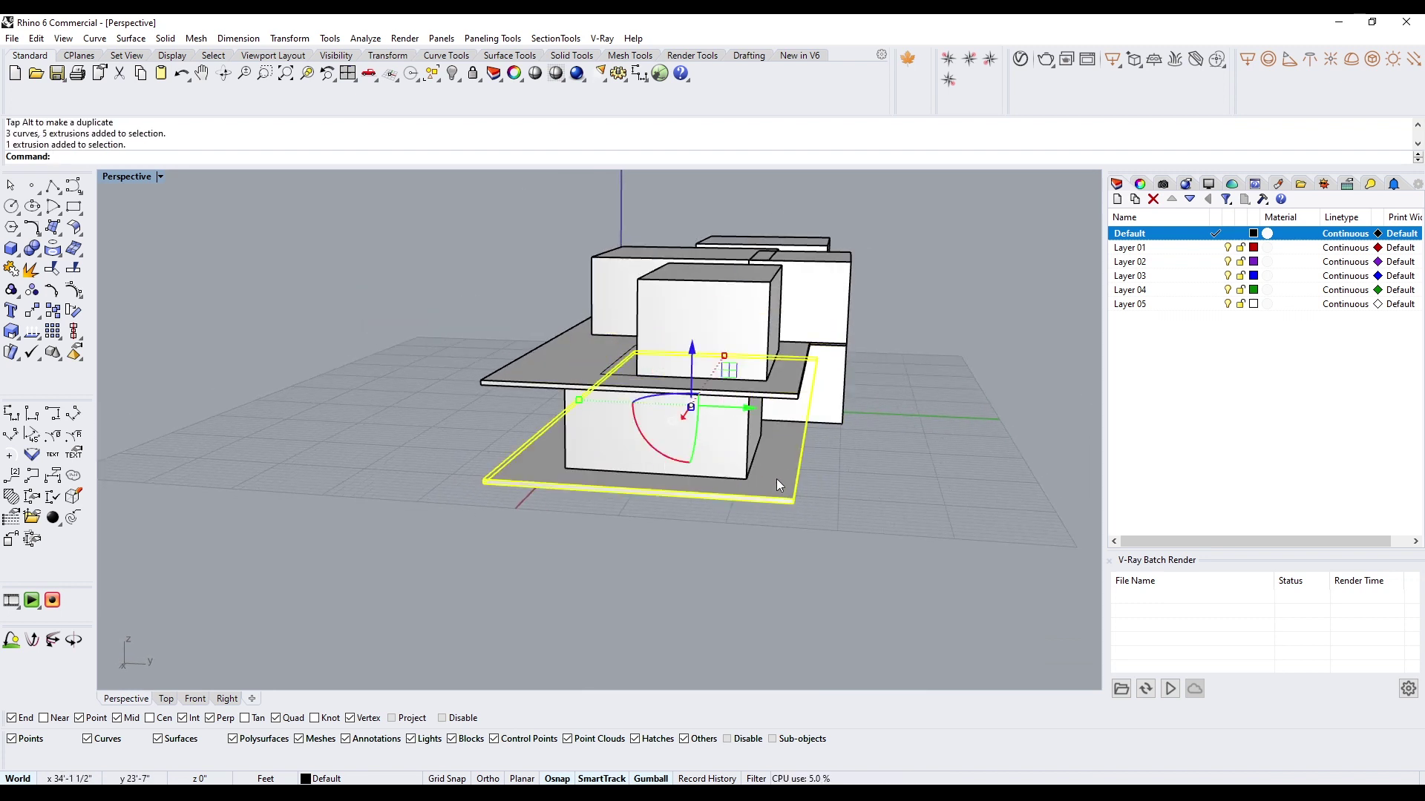
{"action": "key", "text": "Escape"}
Step: Copy the second-level slab vertically upward 10'-6", using the matching corners of the lower and upper slabs as reference points
{"action": "left_click", "coordinate": [493, 385]}
{"action": "scroll", "coordinate": [492, 397], "scroll_direction": "up", "scroll_amount": 3}
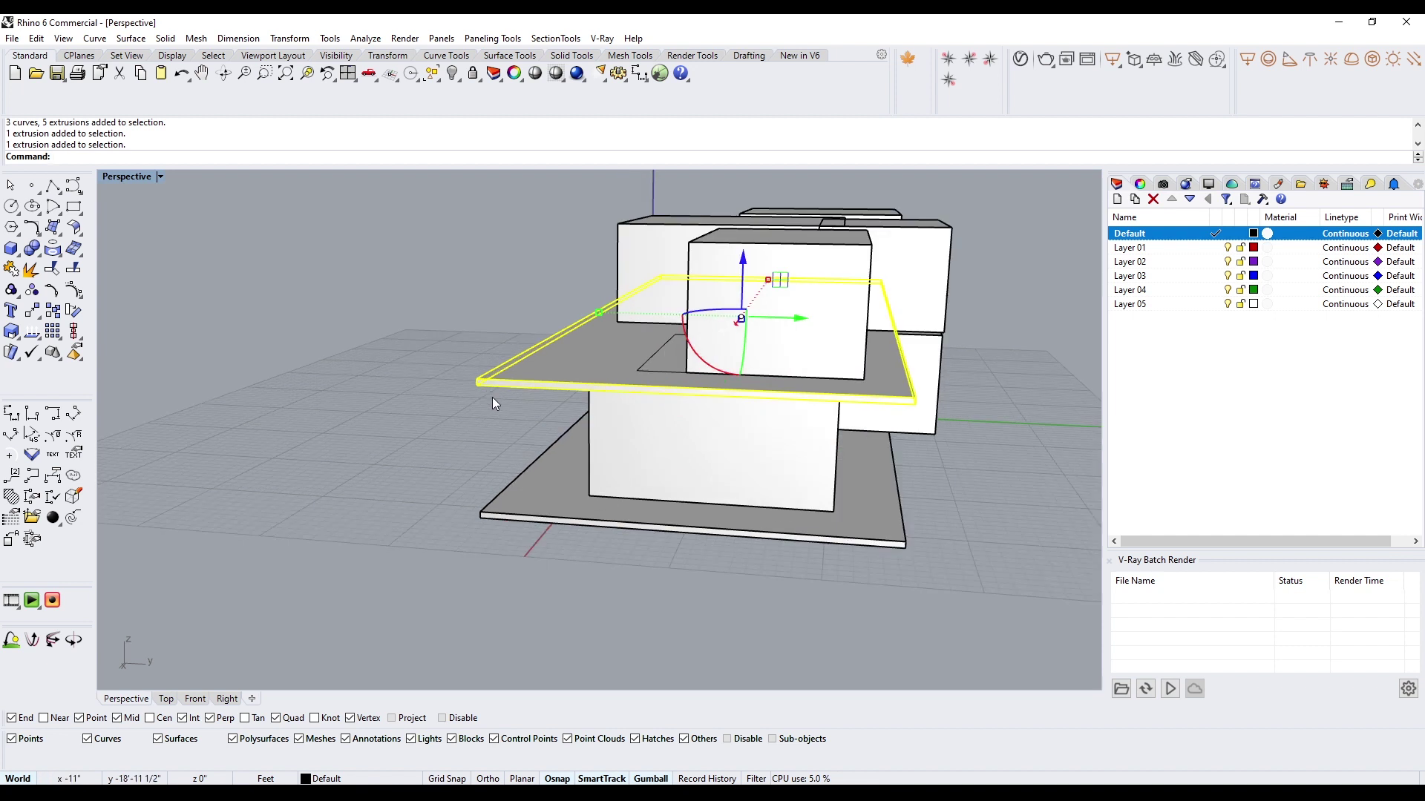
{"action": "key", "text": "Return"}
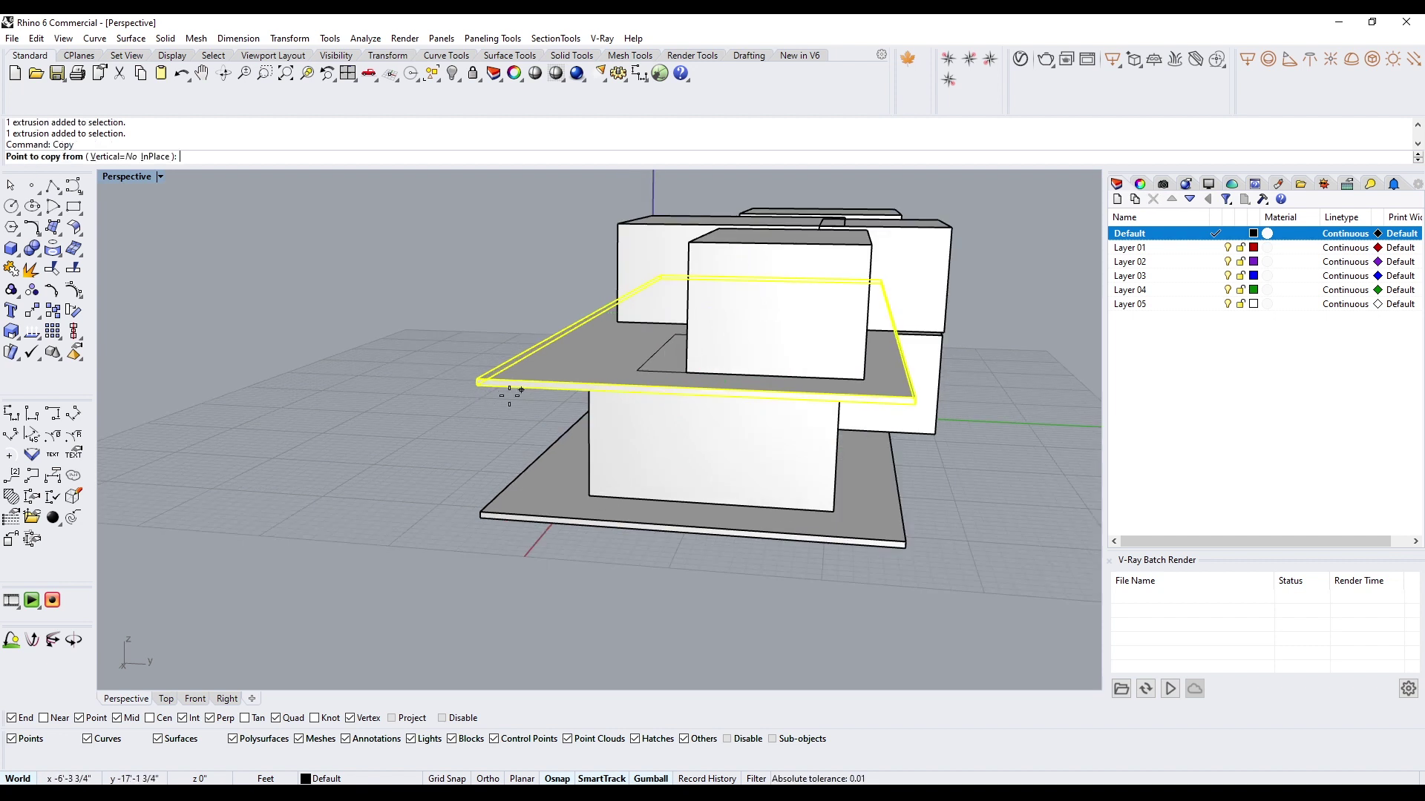
{"action": "left_click", "coordinate": [479, 513]}
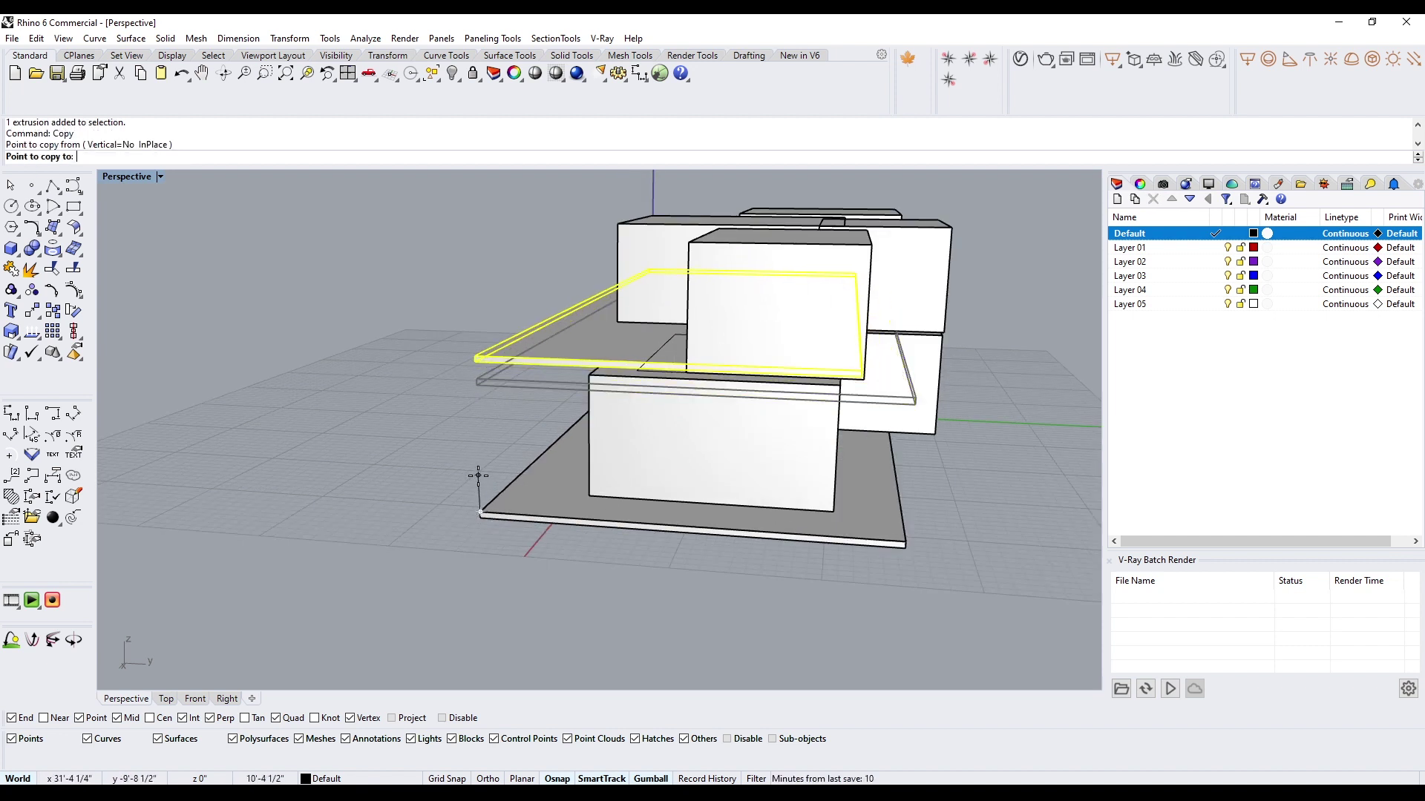
{"action": "scroll", "coordinate": [447, 391], "scroll_direction": "up", "scroll_amount": 6}
{"action": "key", "text": "Escape"}
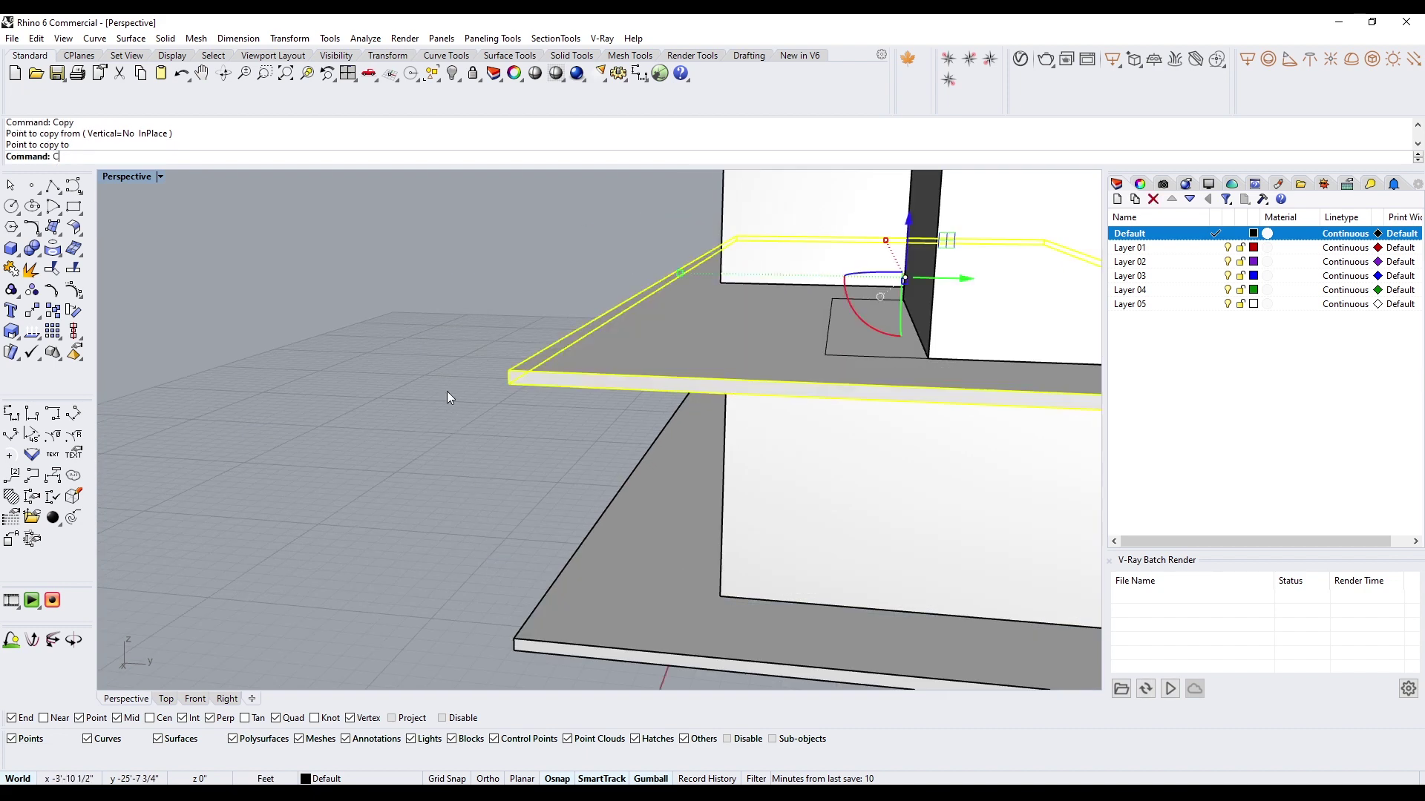
{"action": "key", "text": "Return"}
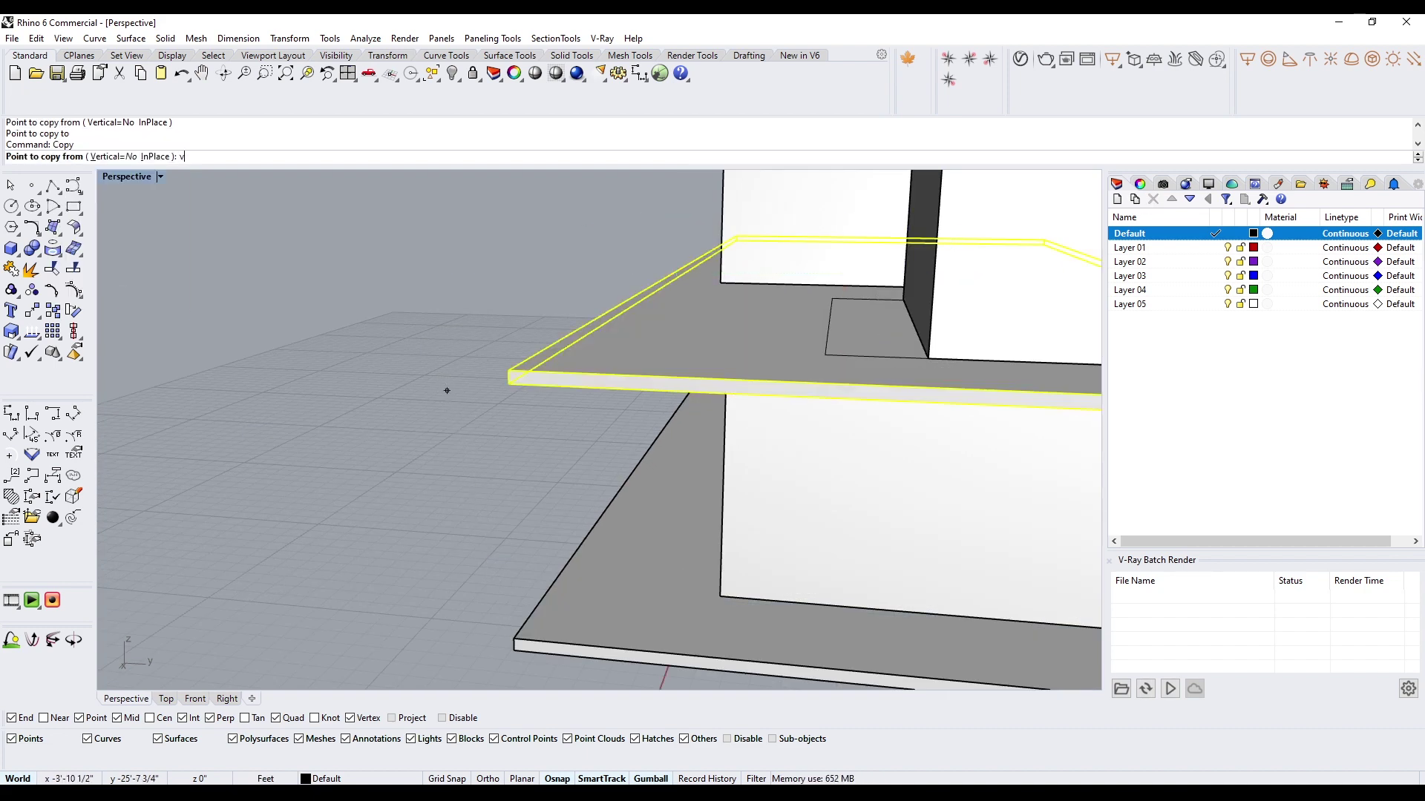
{"action": "type", "text": "v"}
{"action": "key", "text": "Return"}
{"action": "left_click", "coordinate": [505, 631]}
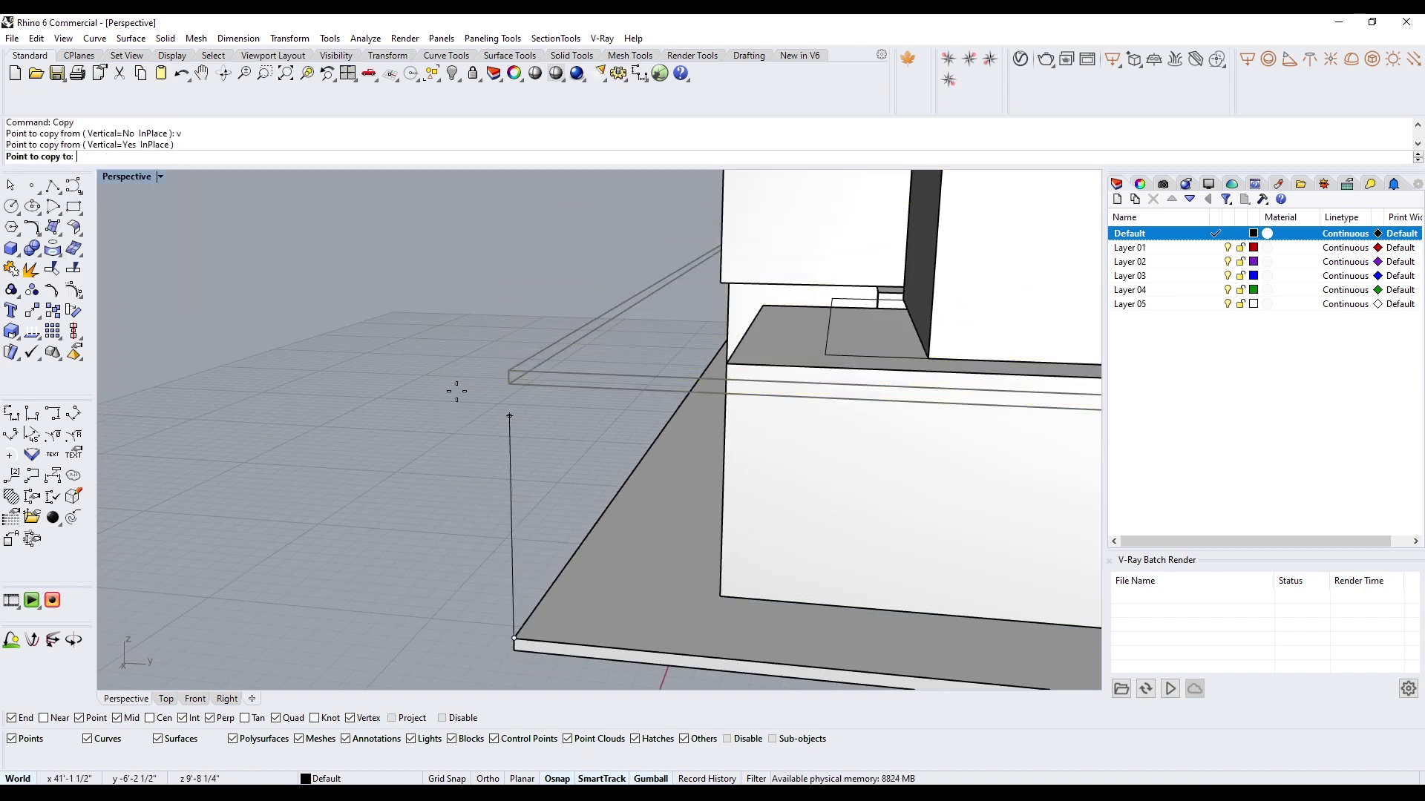
{"action": "left_click", "coordinate": [509, 369]}
{"action": "scroll", "coordinate": [510, 369], "scroll_direction": "down", "scroll_amount": 10}
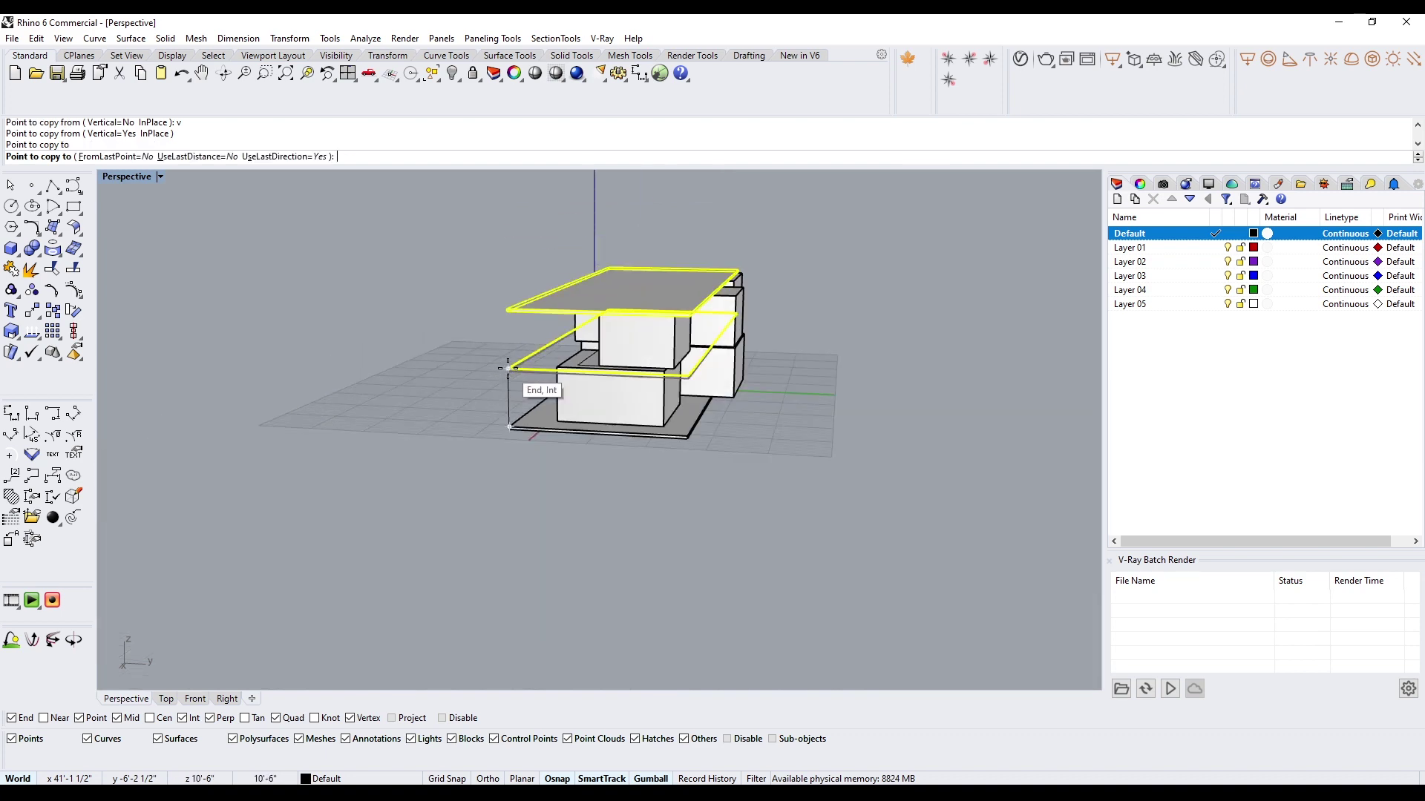
{"action": "key", "text": "Escape"}
Step: Set the construction plane to the top slab's upper surface with the Surface option, accepting the default X axis direction
{"action": "mouse_move", "coordinate": [537, 341]}
{"action": "right_mouse_down"}
{"action": "mouse_move", "coordinate": [670, 329]}
{"action": "mouse_move", "coordinate": [601, 326]}
{"action": "mouse_move", "coordinate": [554, 360]}
{"action": "right_mouse_up"}
{"action": "scroll", "coordinate": [528, 318], "scroll_direction": "up", "scroll_amount": 4}
{"action": "right_click_drag", "start_coordinate": [554, 306], "coordinate": [556, 357]}
{"action": "scroll", "coordinate": [556, 355], "scroll_direction": "down", "scroll_amount": 5}
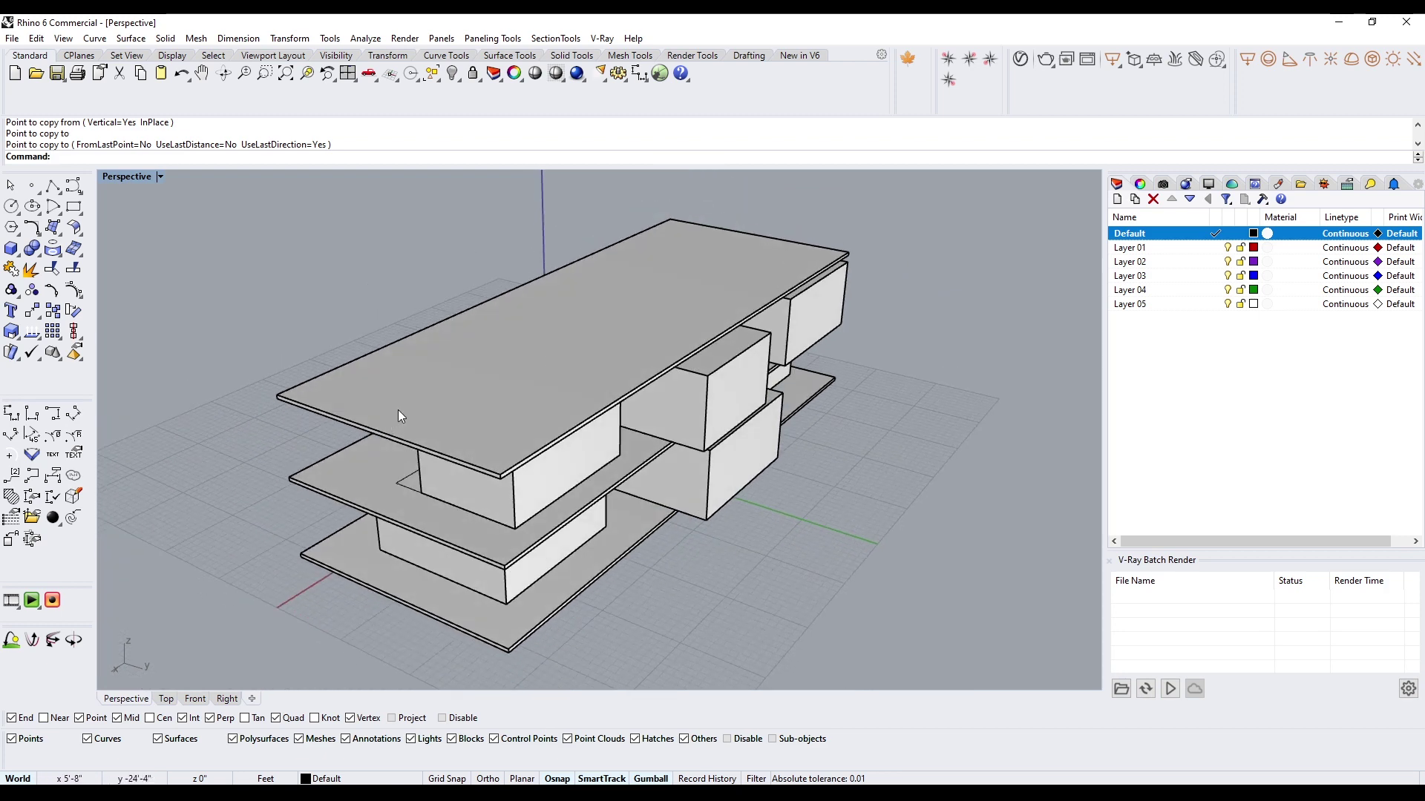
{"action": "type", "text": "CPlane"}
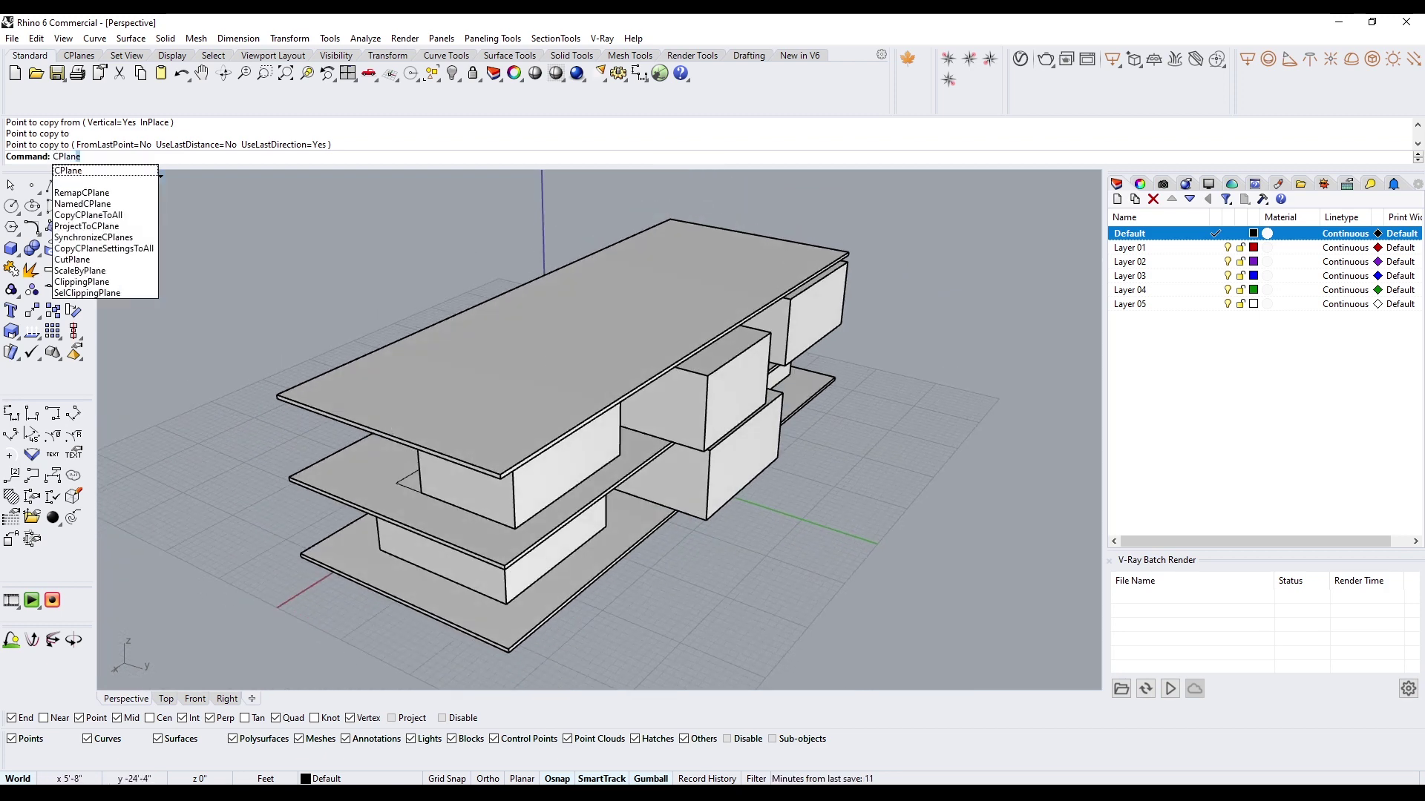
{"action": "key", "text": "Return"}
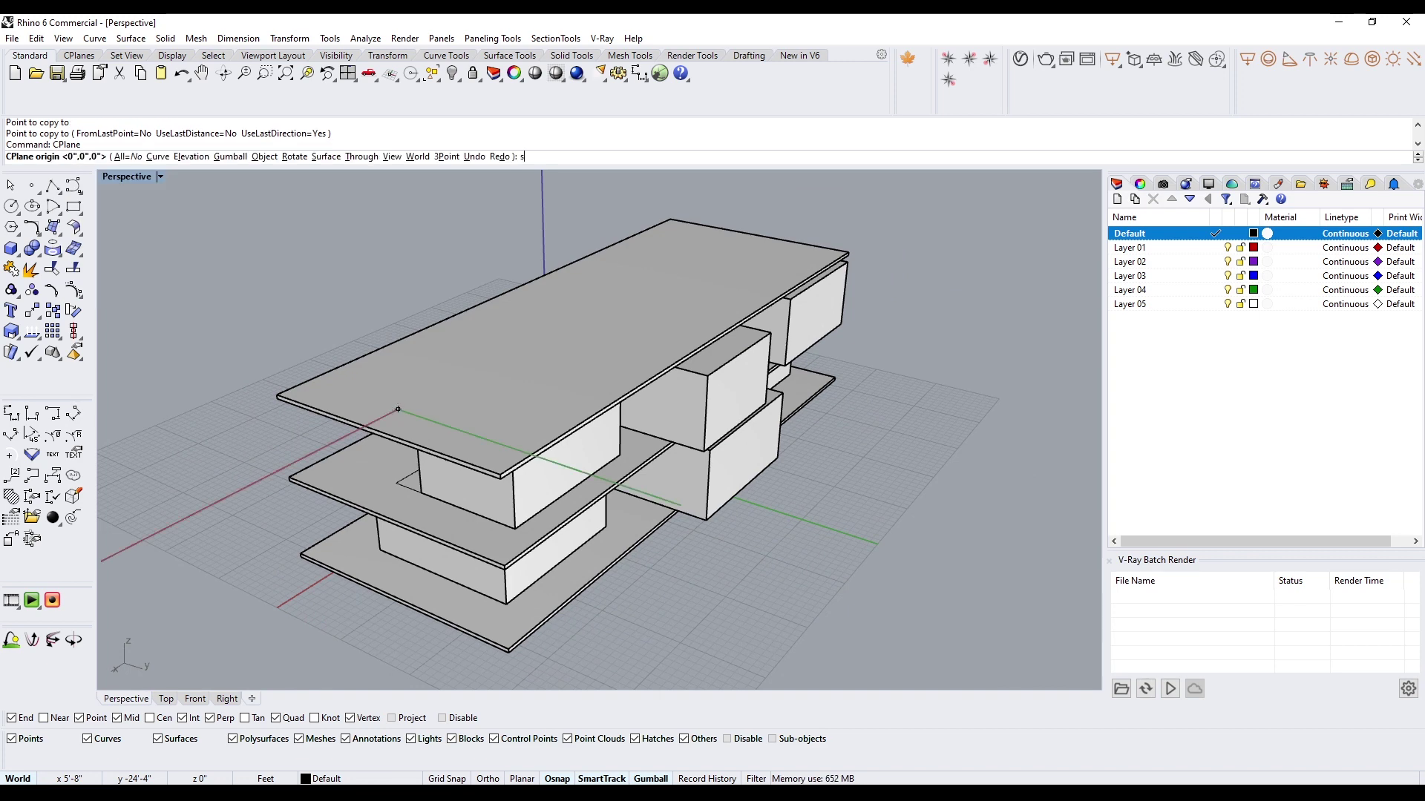
{"action": "type", "text": "s"}
{"action": "key", "text": "Return"}
{"action": "left_click", "coordinate": [411, 393]}
{"action": "key", "text": "Return"}
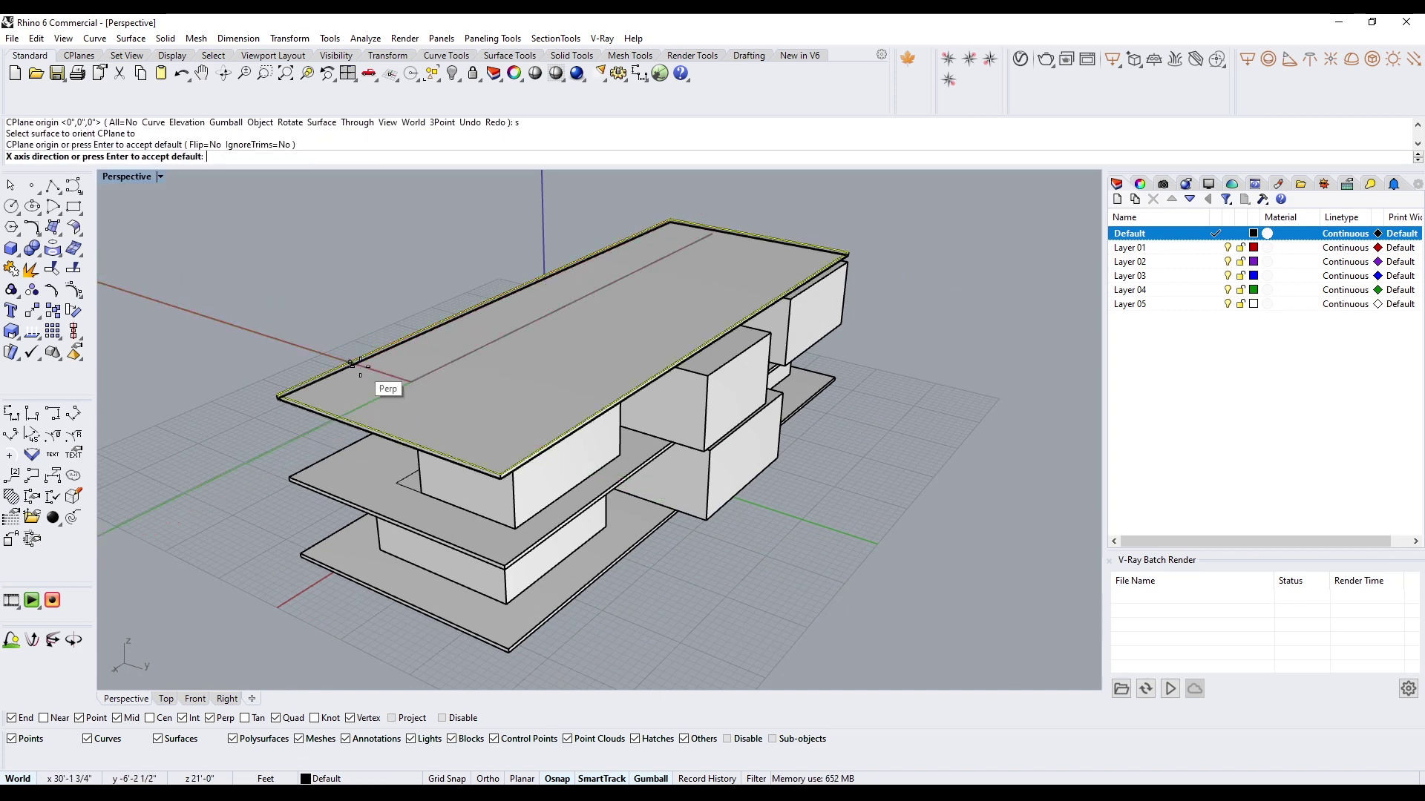
{"action": "key", "text": "Return"}
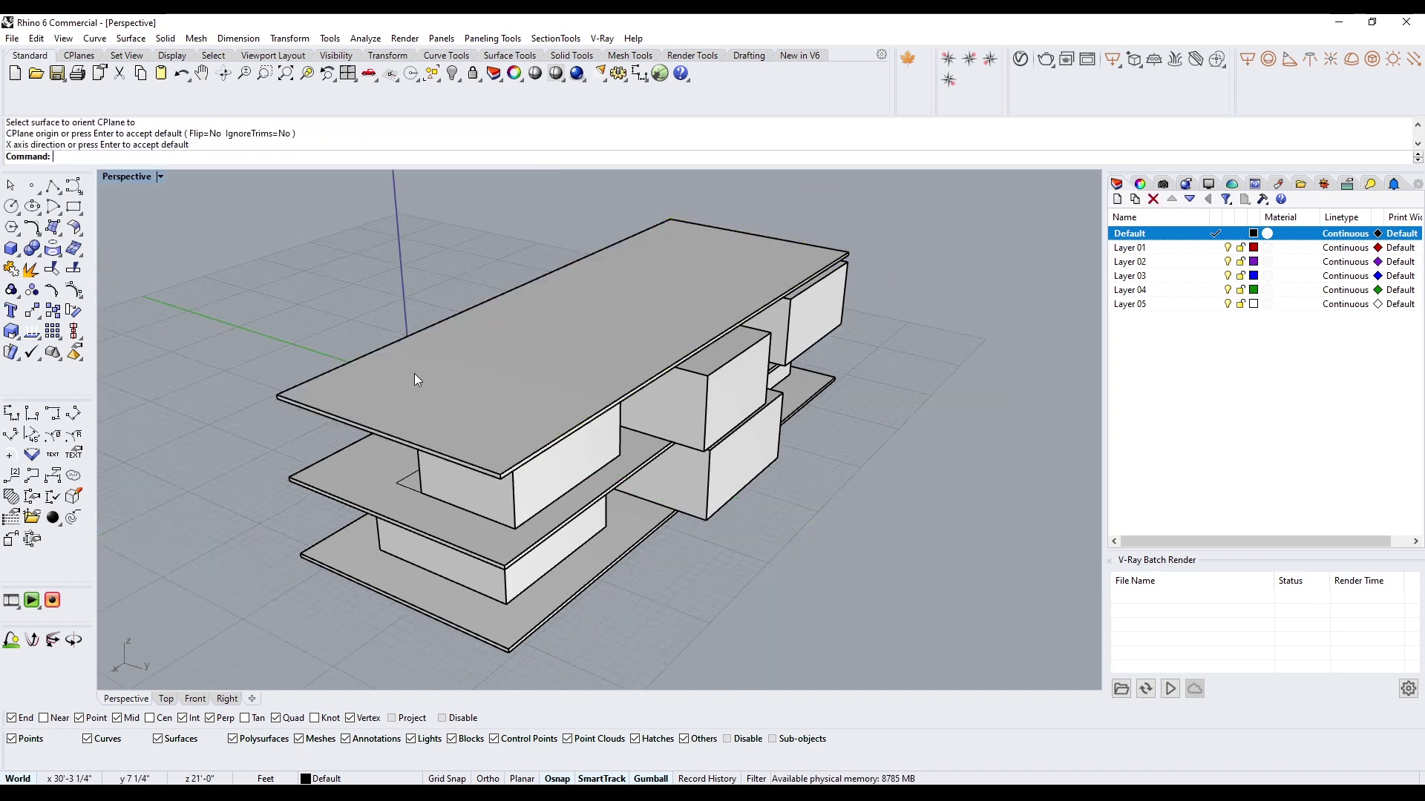
Step: Draw two circles on the top slab, about 16'-5" in diameter near its front end and about 27'-9" around its middle
{"action": "left_click", "coordinate": [11, 206]}
{"action": "right_click_drag", "start_coordinate": [651, 397], "coordinate": [614, 423]}
{"action": "left_click", "coordinate": [465, 420]}
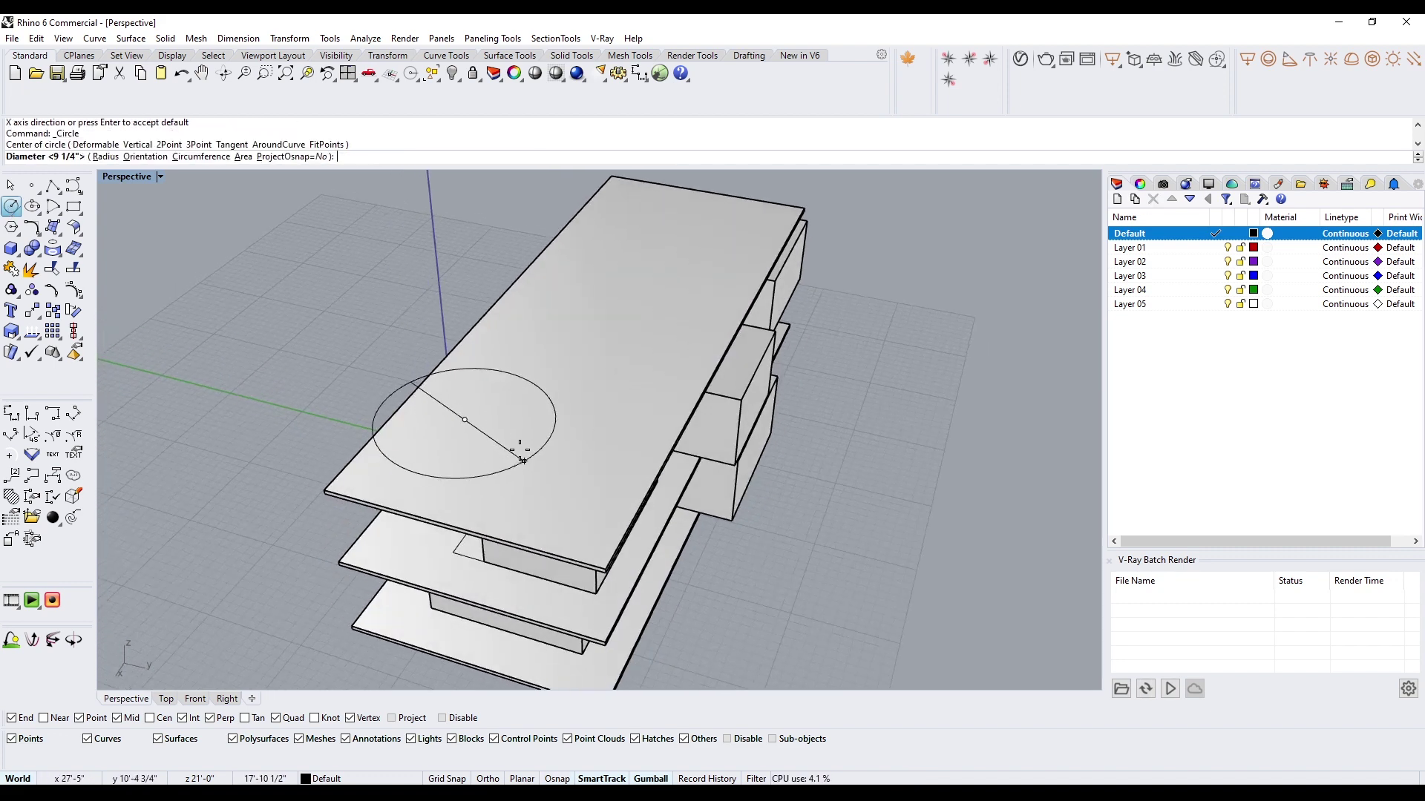
{"action": "left_click", "coordinate": [509, 447]}
{"action": "key", "text": "Return"}
{"action": "left_click", "coordinate": [648, 308]}
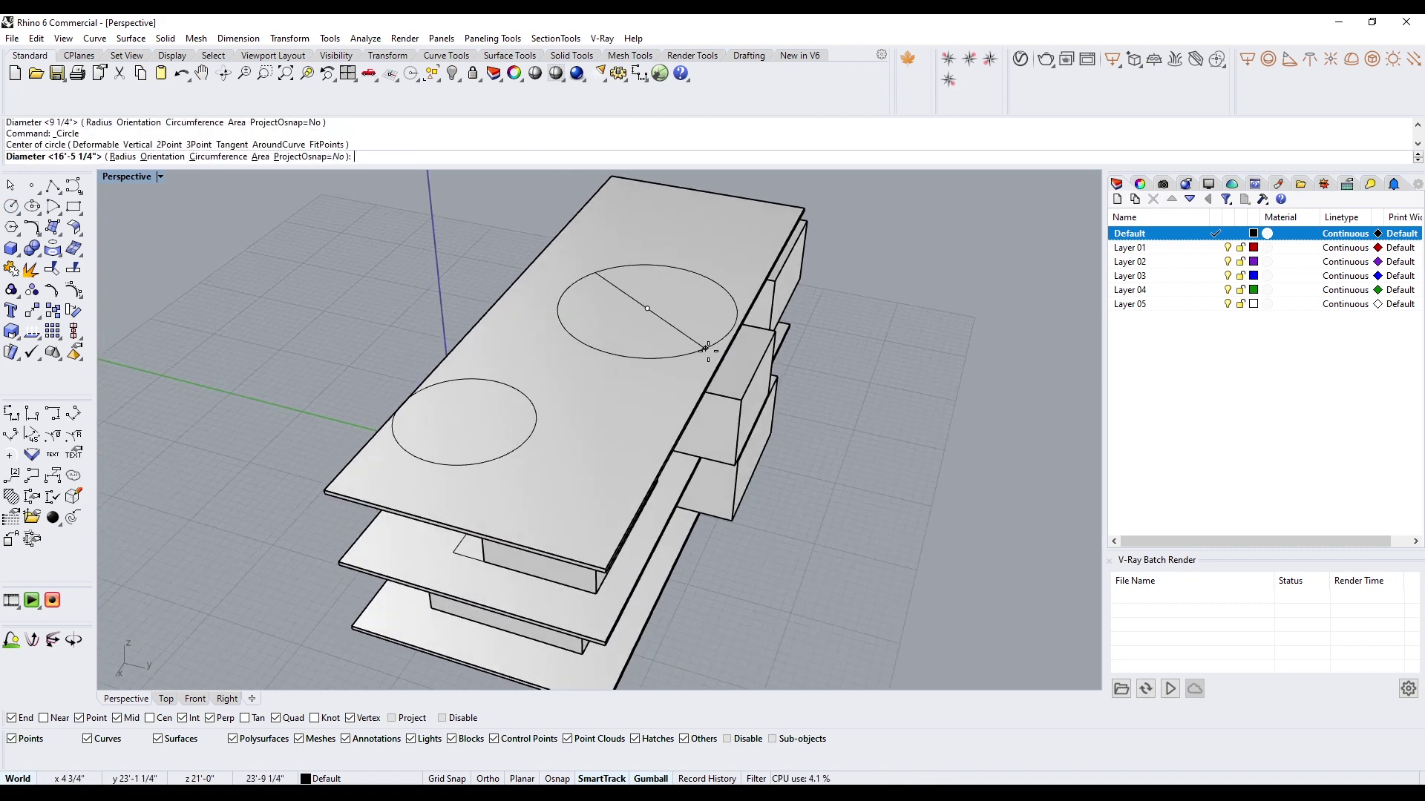
{"action": "left_click", "coordinate": [741, 338]}
{"action": "key", "text": "Return"}
{"action": "left_click", "coordinate": [711, 179]}
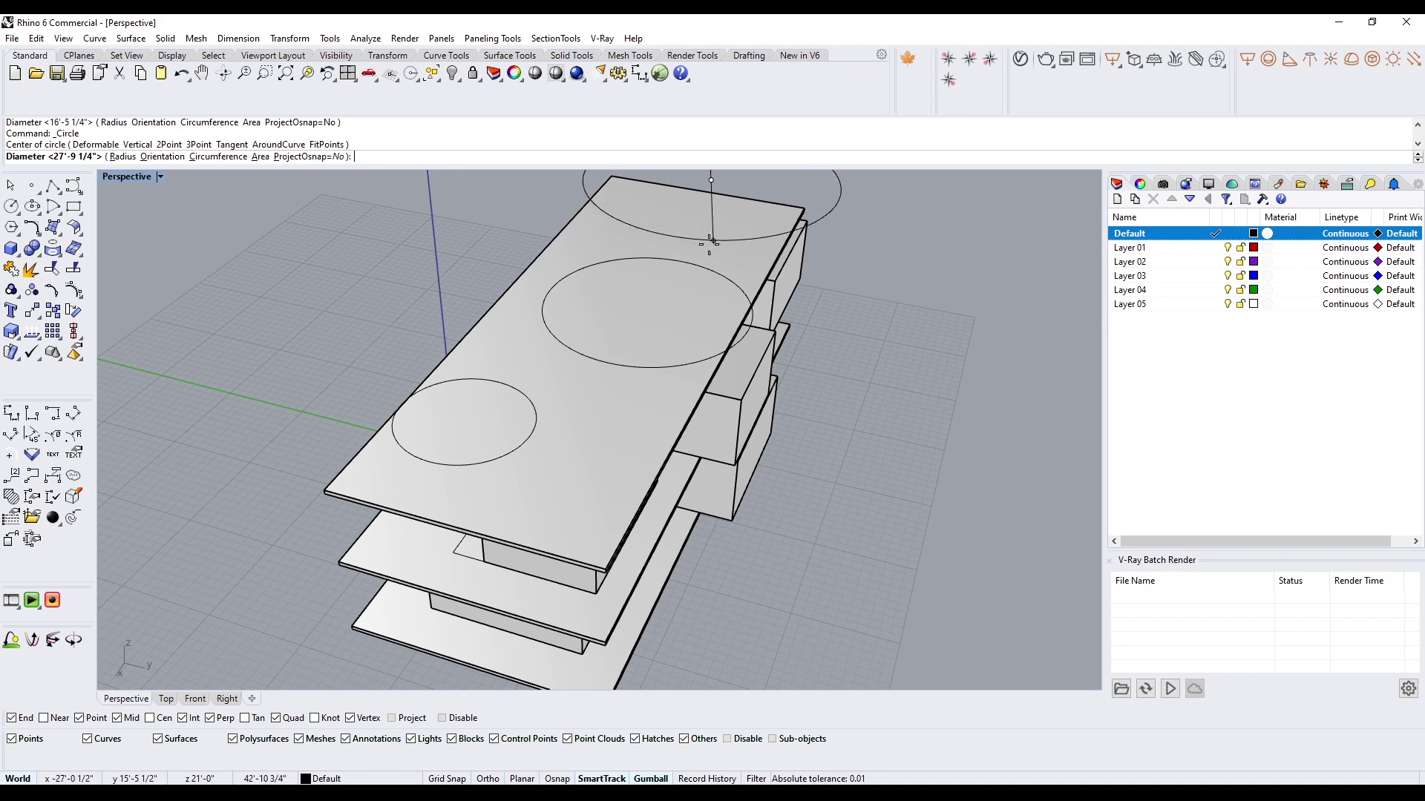
{"action": "key", "text": "Escape"}
Step: Draw a third circle on the top slab toward its far end, overlapping the large middle circle
{"action": "key", "text": "Return"}
{"action": "left_click", "coordinate": [660, 238]}
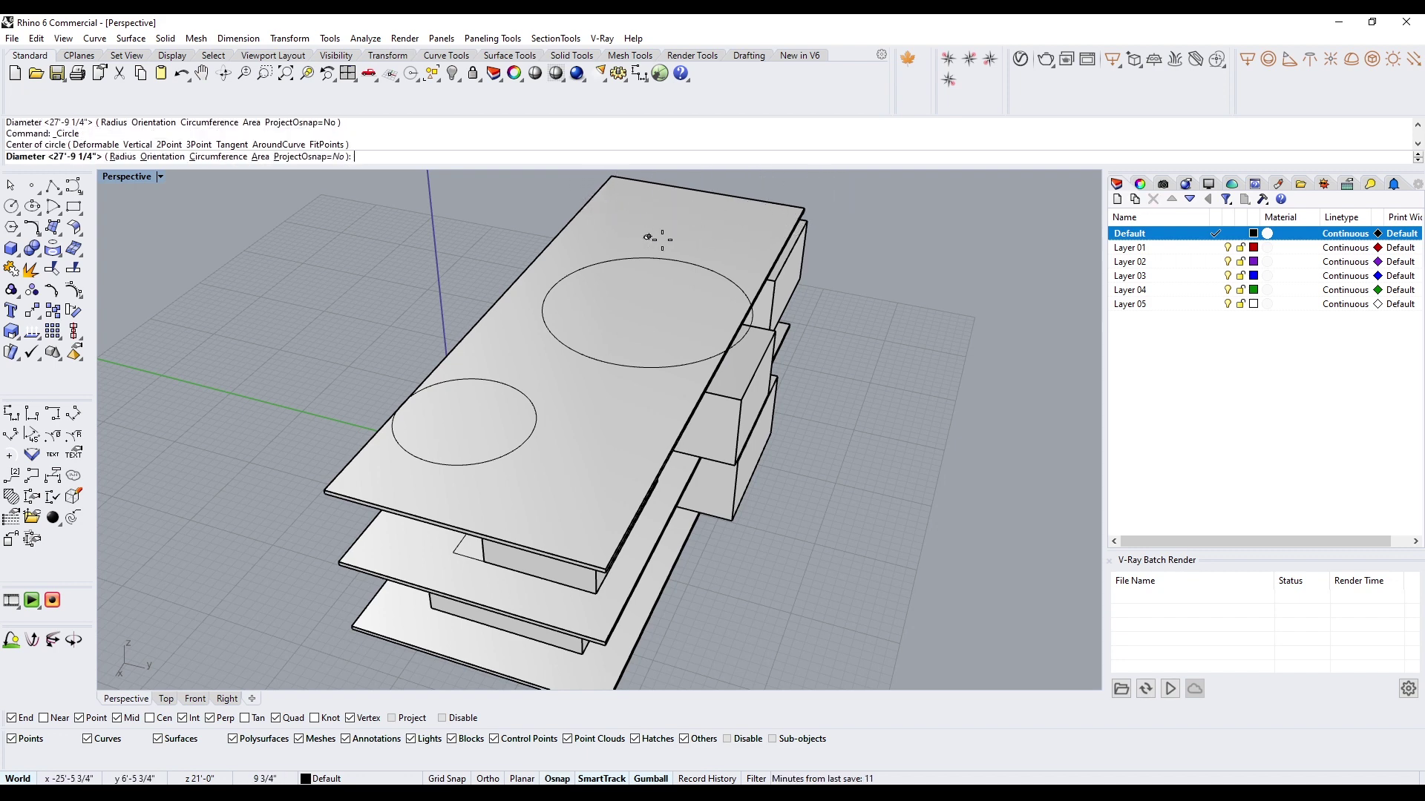
{"action": "left_click", "coordinate": [708, 278]}
Step: Extrude the three circles on the top slab 10' upward as solid cylinders
{"action": "right_click_drag", "start_coordinate": [743, 322], "coordinate": [615, 291]}
{"action": "left_click", "coordinate": [616, 292]}
{"action": "left_click", "coordinate": [580, 319], "text": "shift"}
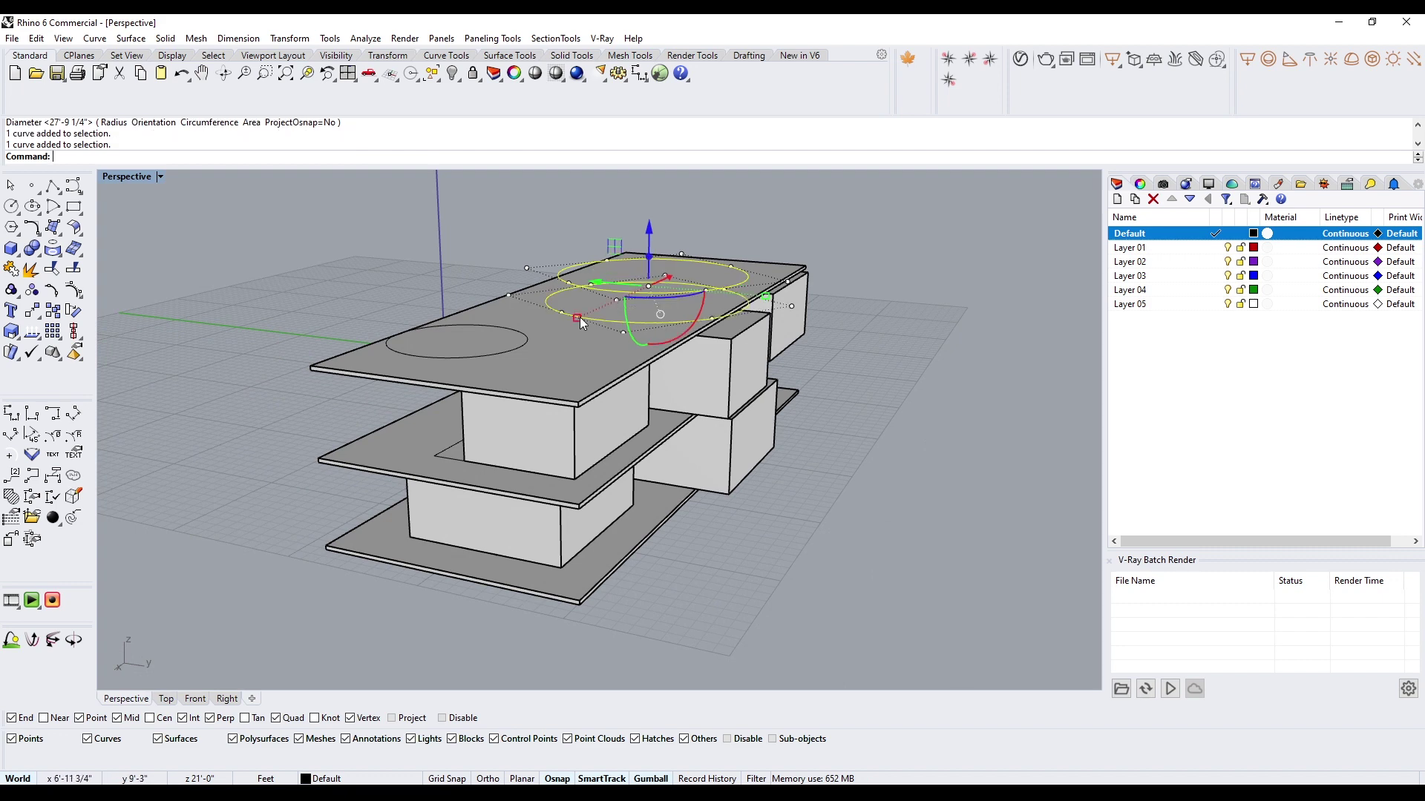
{"action": "left_click", "coordinate": [498, 355], "text": "shift"}
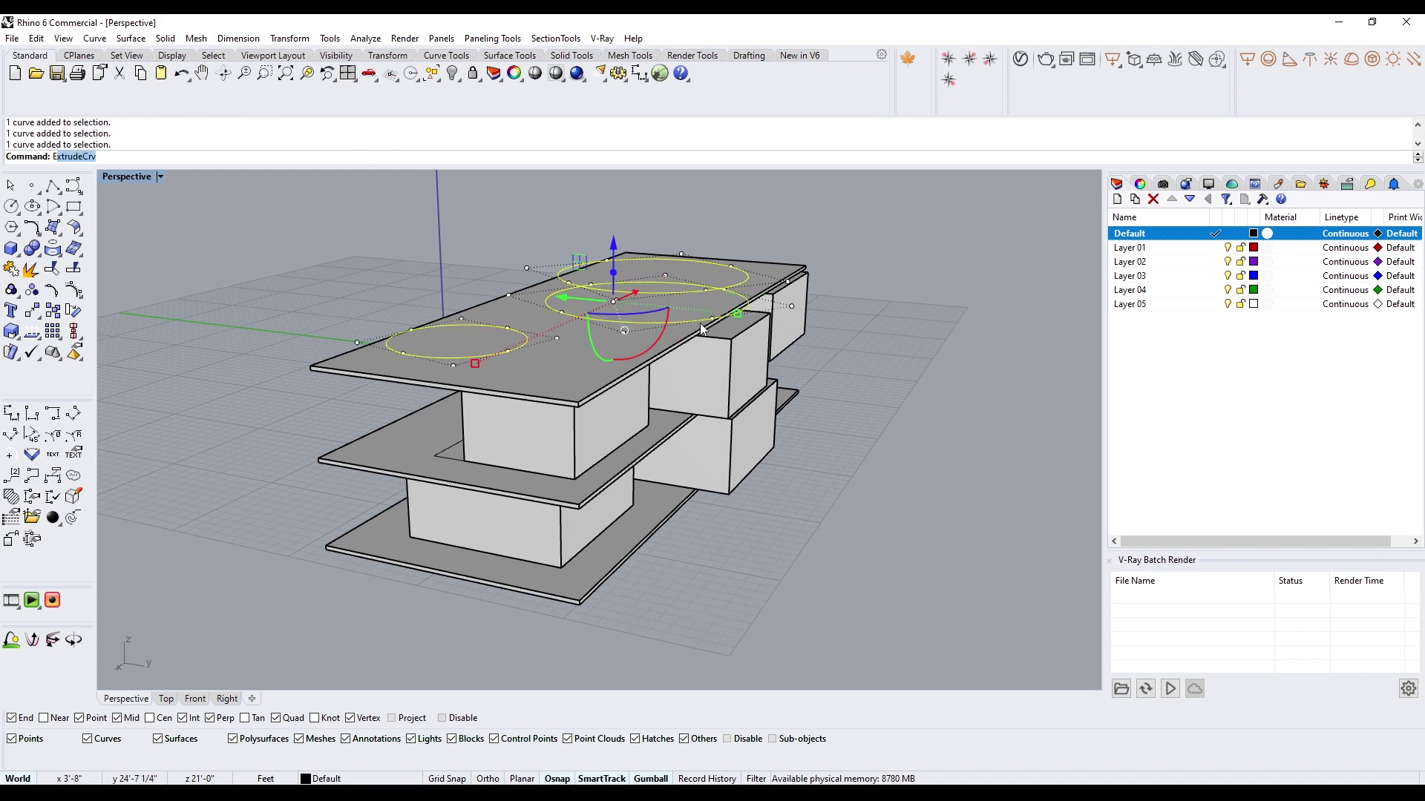
{"action": "type", "text": "ude"}
{"action": "key", "text": "Return"}
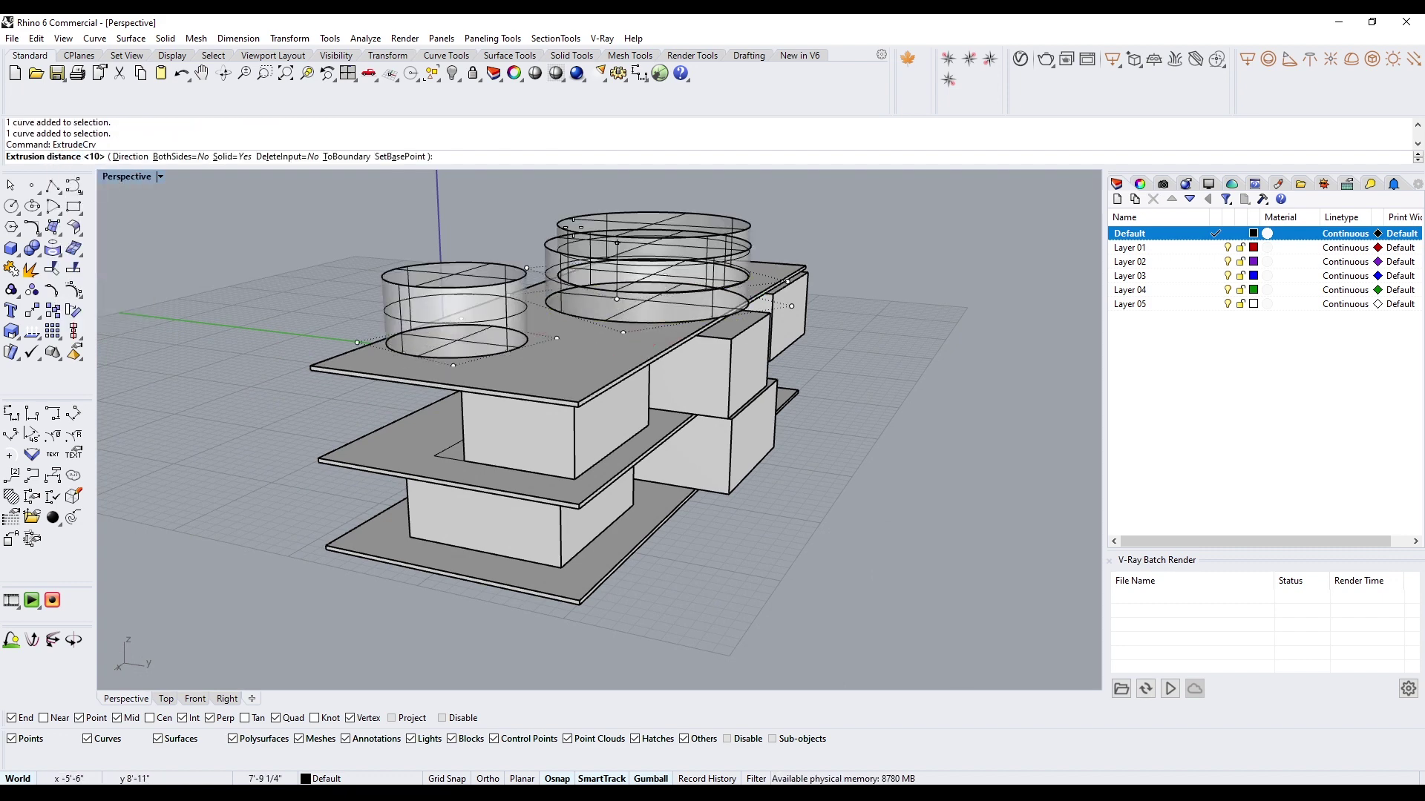
{"action": "type", "text": "10'"}
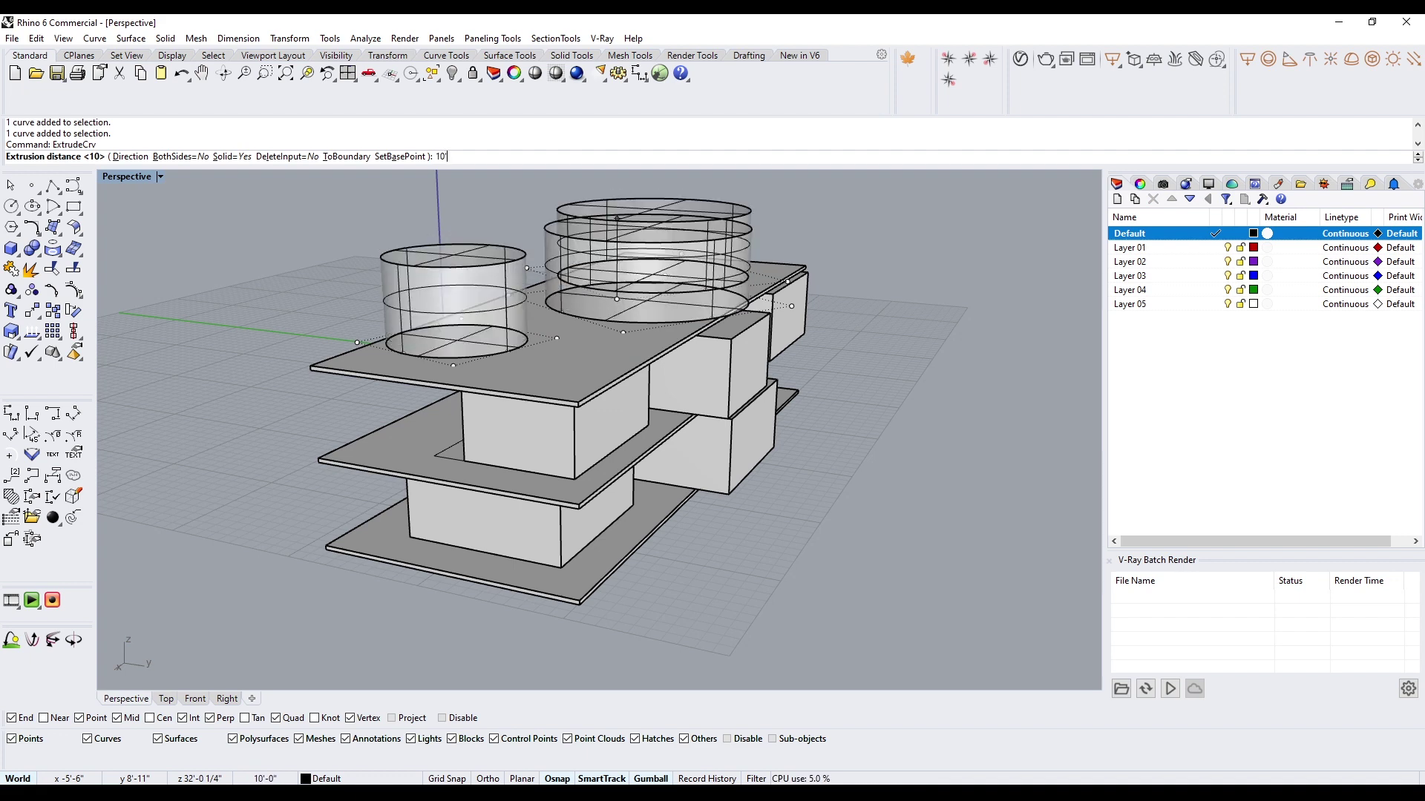
{"action": "key", "text": "Return"}
{"action": "key", "text": "Escape"}
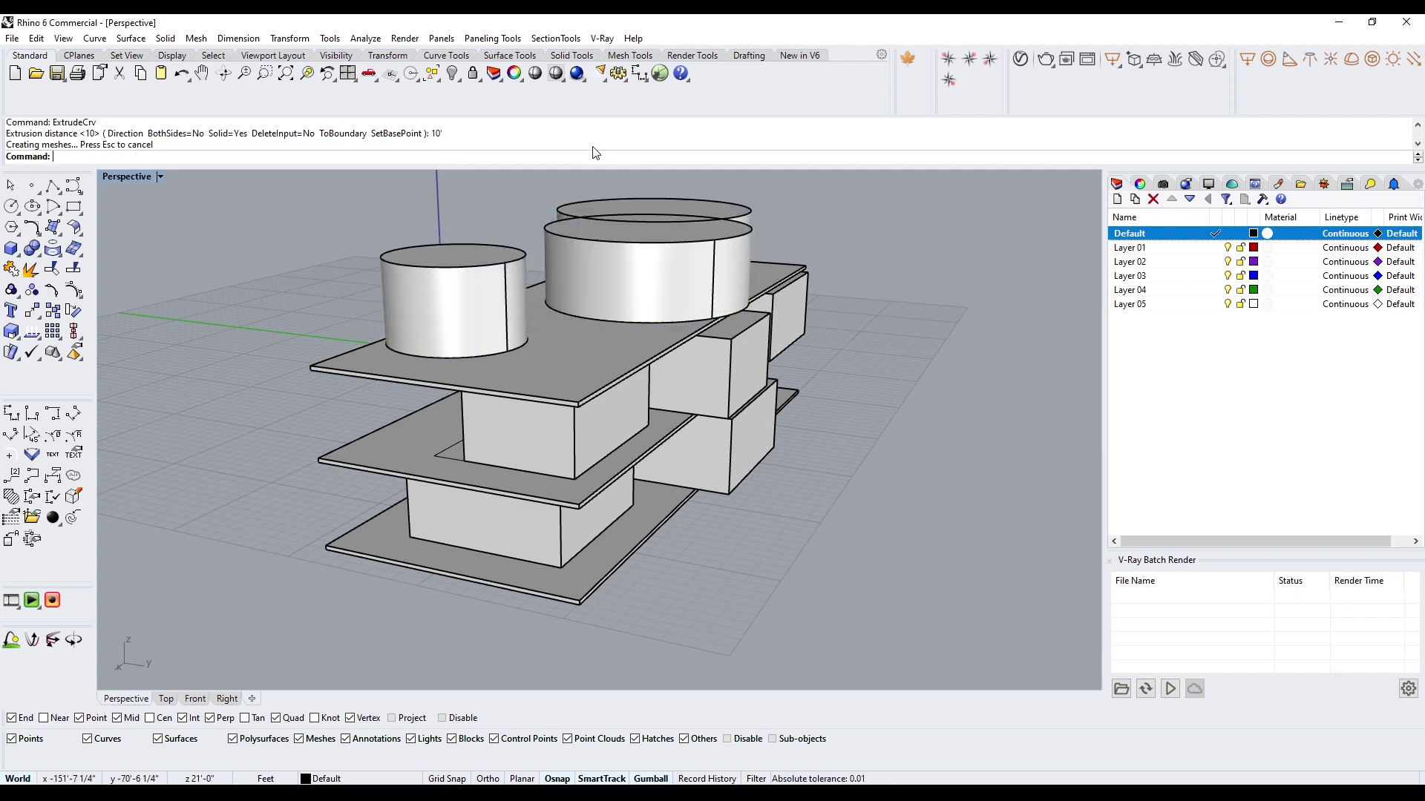
Step: Copy the top slab vertically by one storey height so it rests on top of the cylinders
{"action": "left_click", "coordinate": [569, 360]}
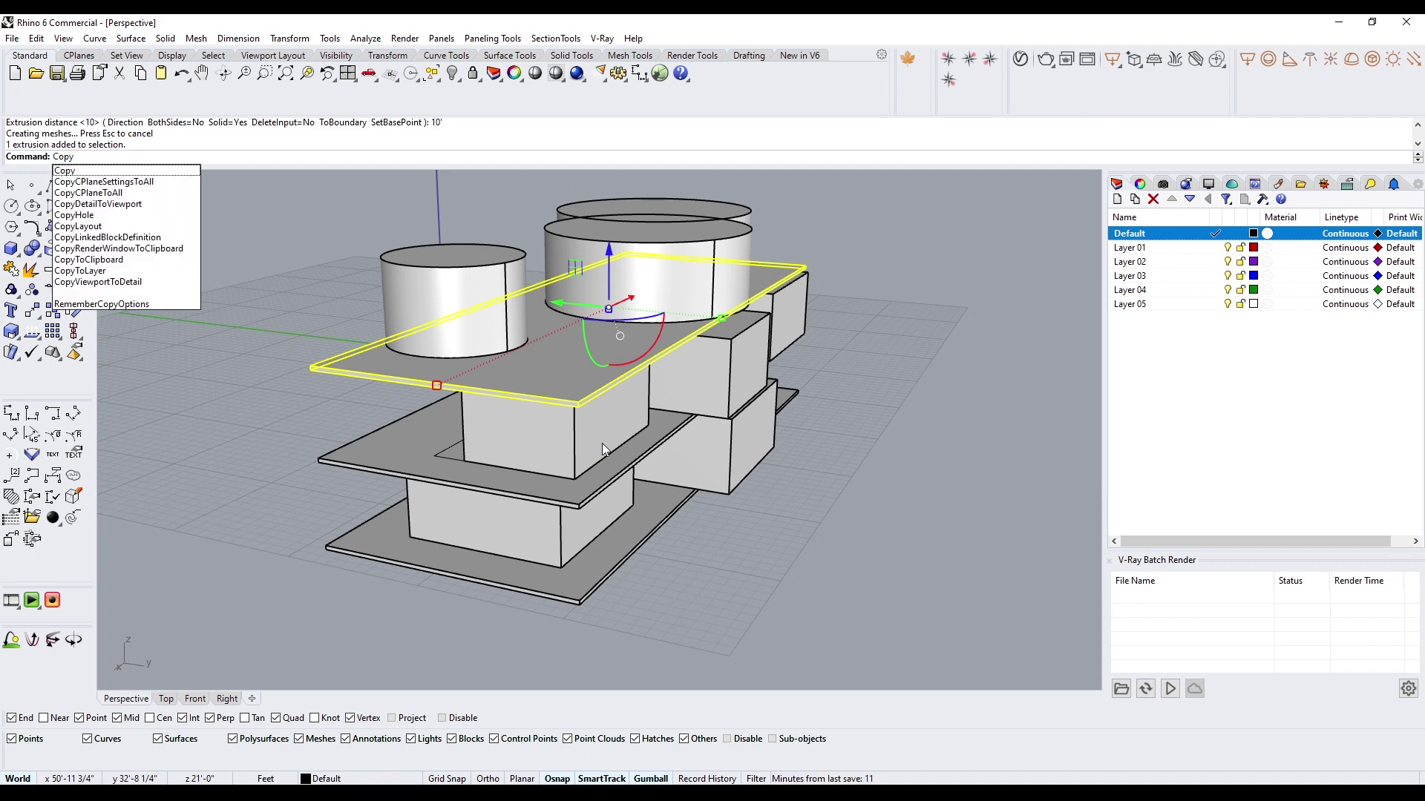
{"action": "key", "text": "Return"}
{"action": "type", "text": "v"}
{"action": "key", "text": "Return"}
{"action": "scroll", "coordinate": [319, 449], "scroll_direction": "up", "scroll_amount": 3}
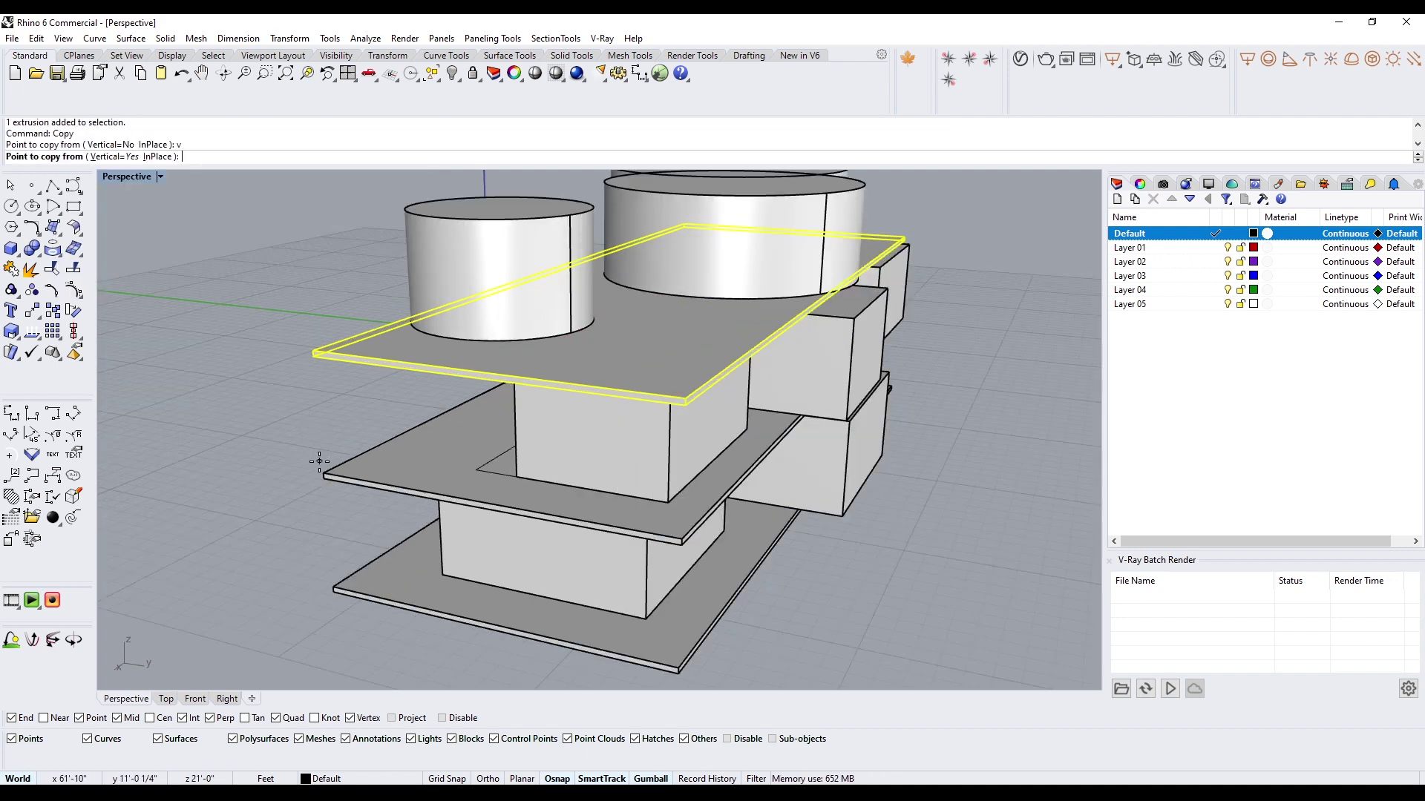
{"action": "left_click", "coordinate": [324, 473]}
{"action": "left_click", "coordinate": [295, 341]}
{"action": "key", "text": "Return"}
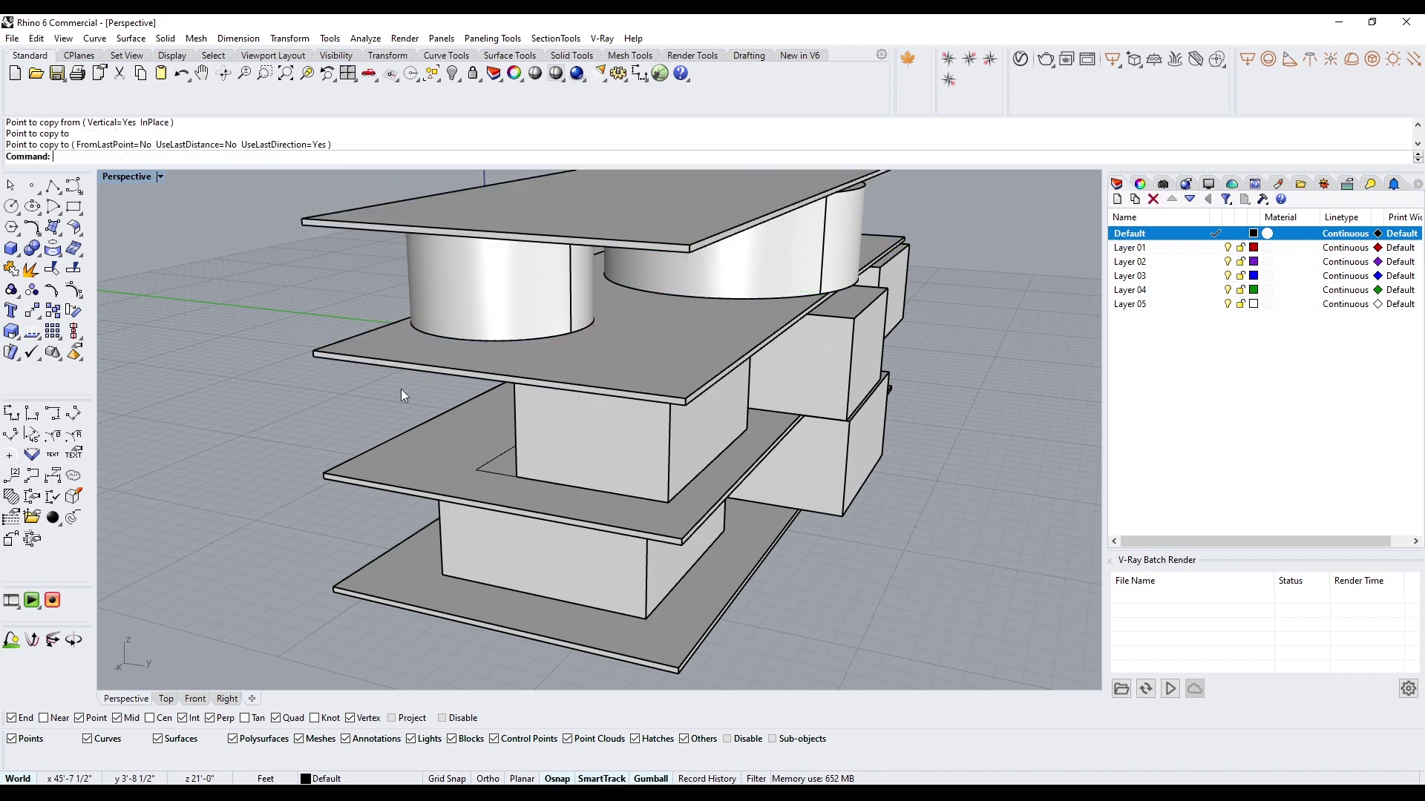
Step: Isolate the four boxes of the lowest storey
{"action": "right_click_drag", "start_coordinate": [401, 389], "coordinate": [634, 355]}
{"action": "right_click_drag", "start_coordinate": [530, 420], "coordinate": [468, 395]}
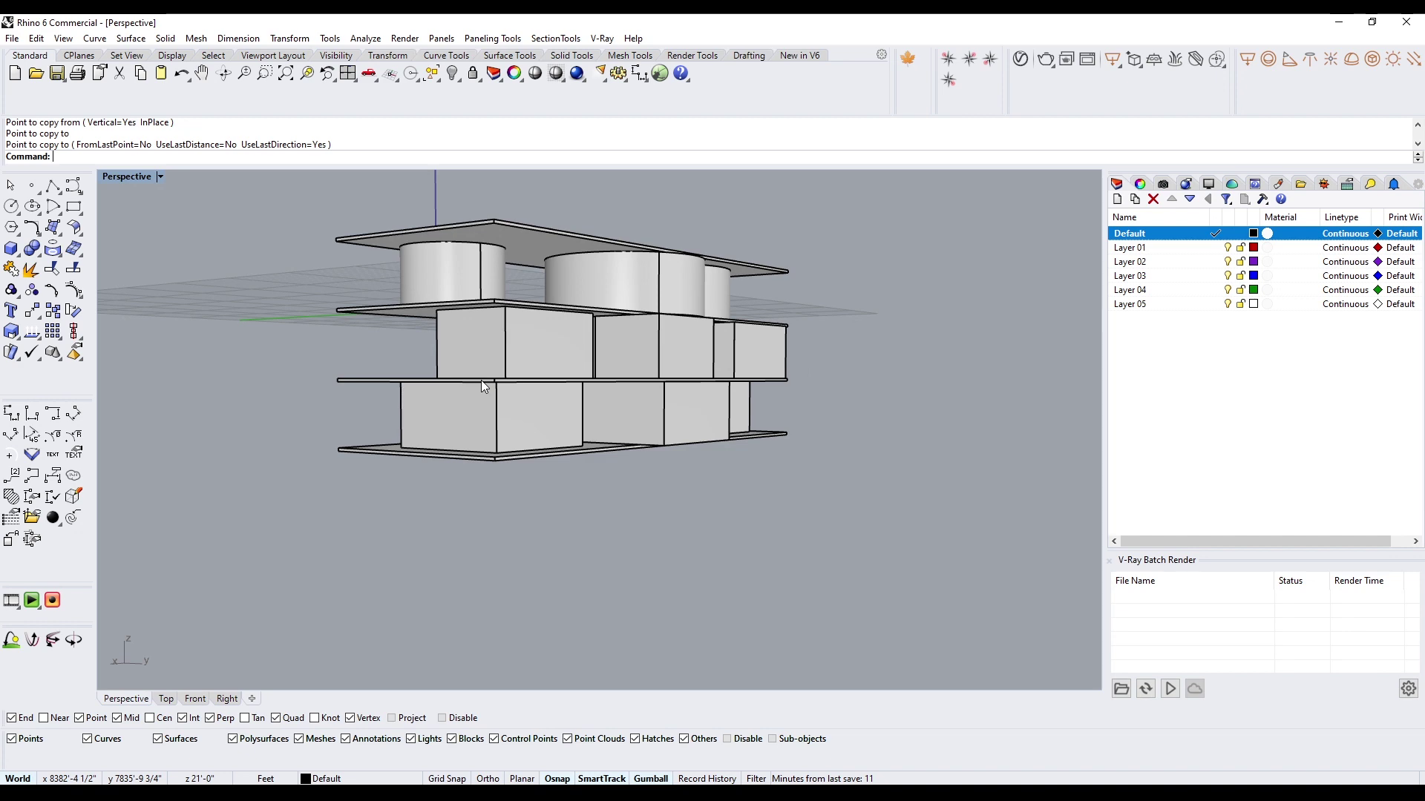
{"action": "left_click", "coordinate": [490, 386]}
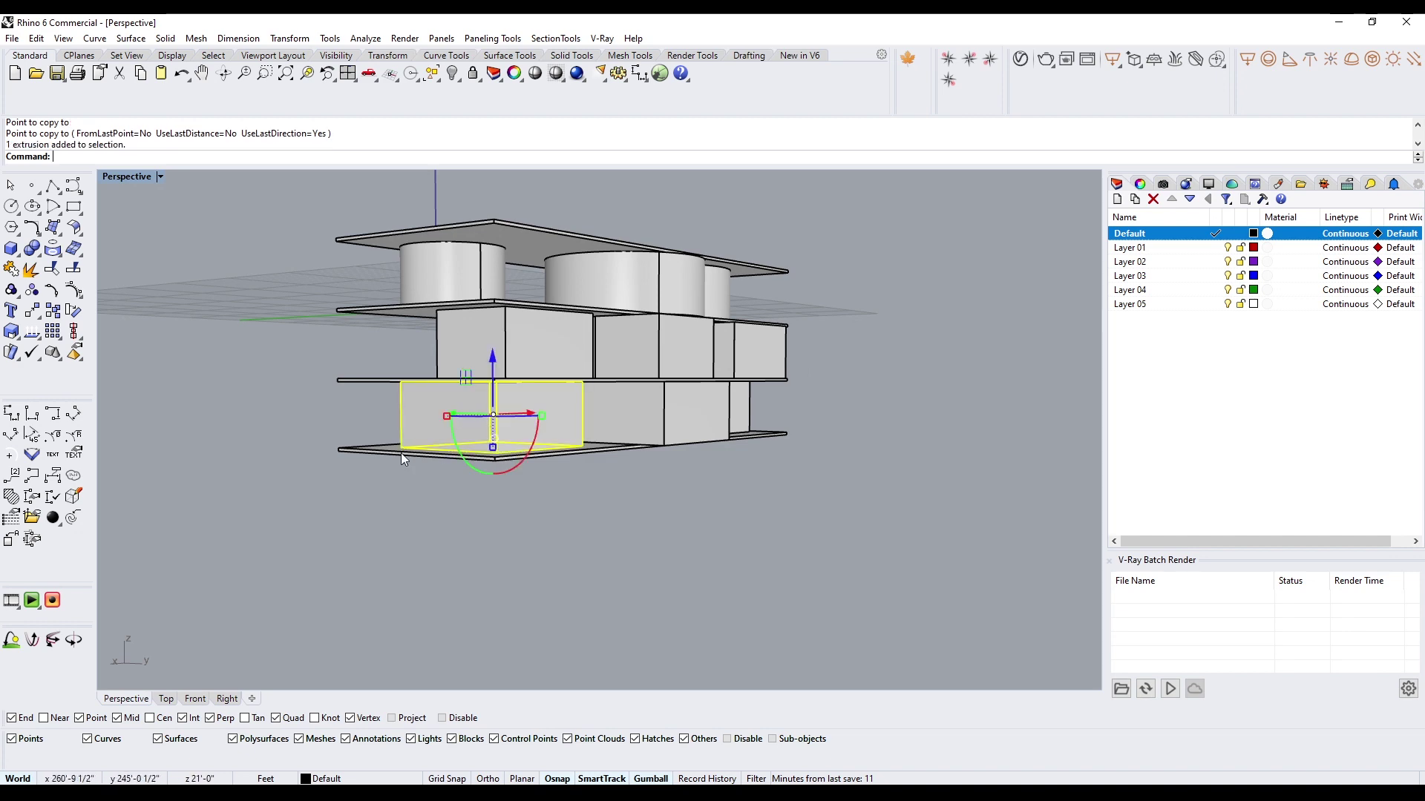
{"action": "right_click_drag", "start_coordinate": [400, 453], "coordinate": [637, 417]}
{"action": "left_click", "coordinate": [636, 417], "text": "shift"}
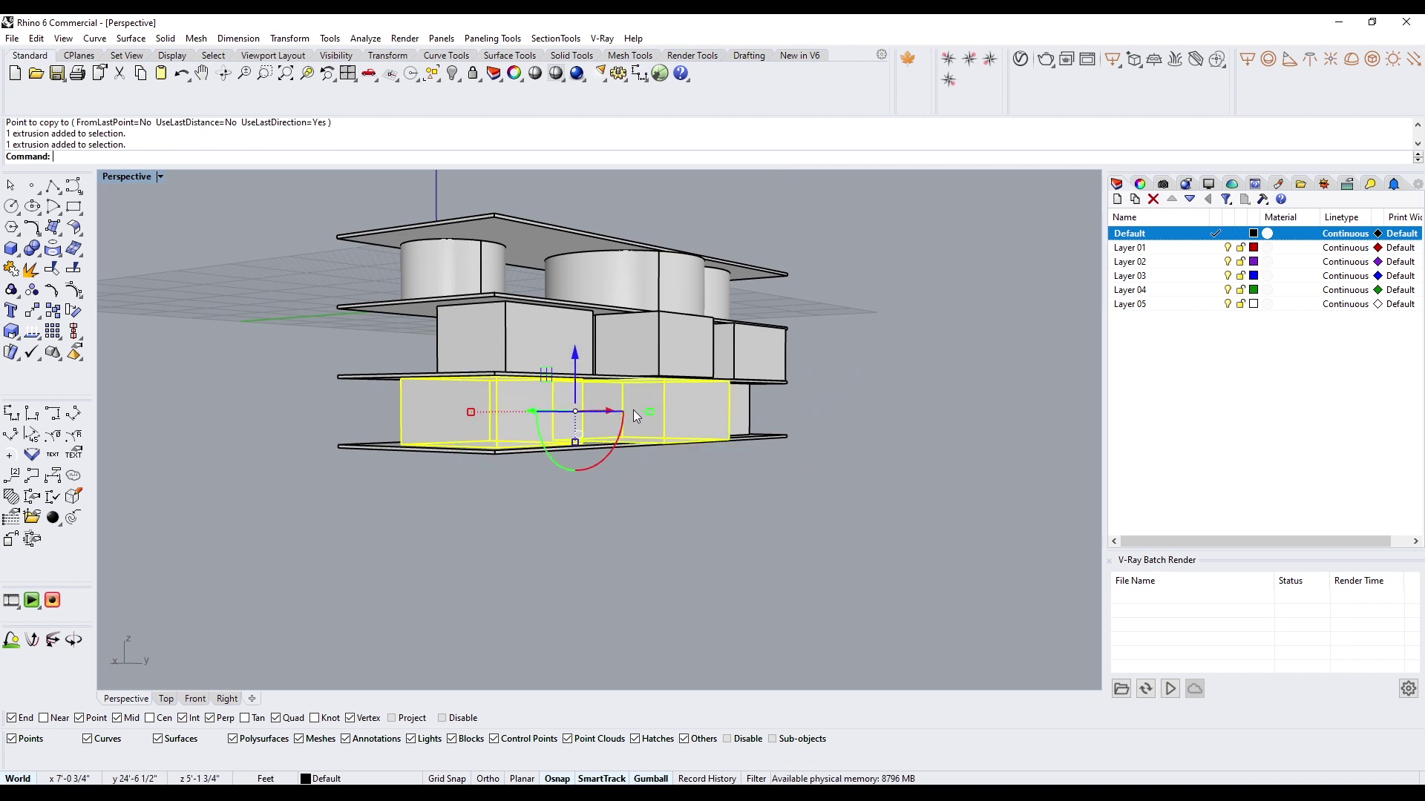
{"action": "left_click", "coordinate": [535, 400], "text": "shift"}
{"action": "right_click_drag", "start_coordinate": [534, 401], "coordinate": [630, 461]}
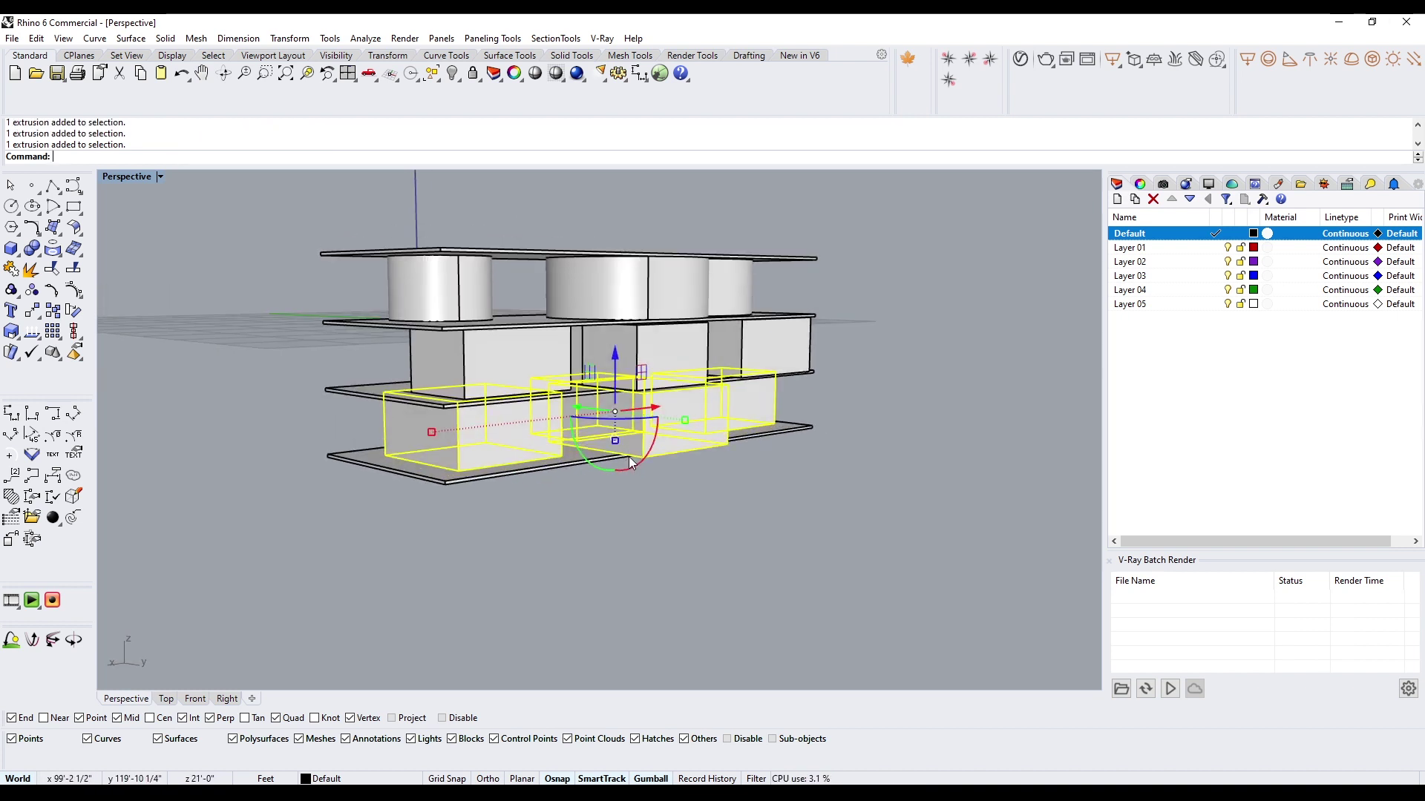
{"action": "type", "text": "Isolate"}
{"action": "key", "text": "Return"}
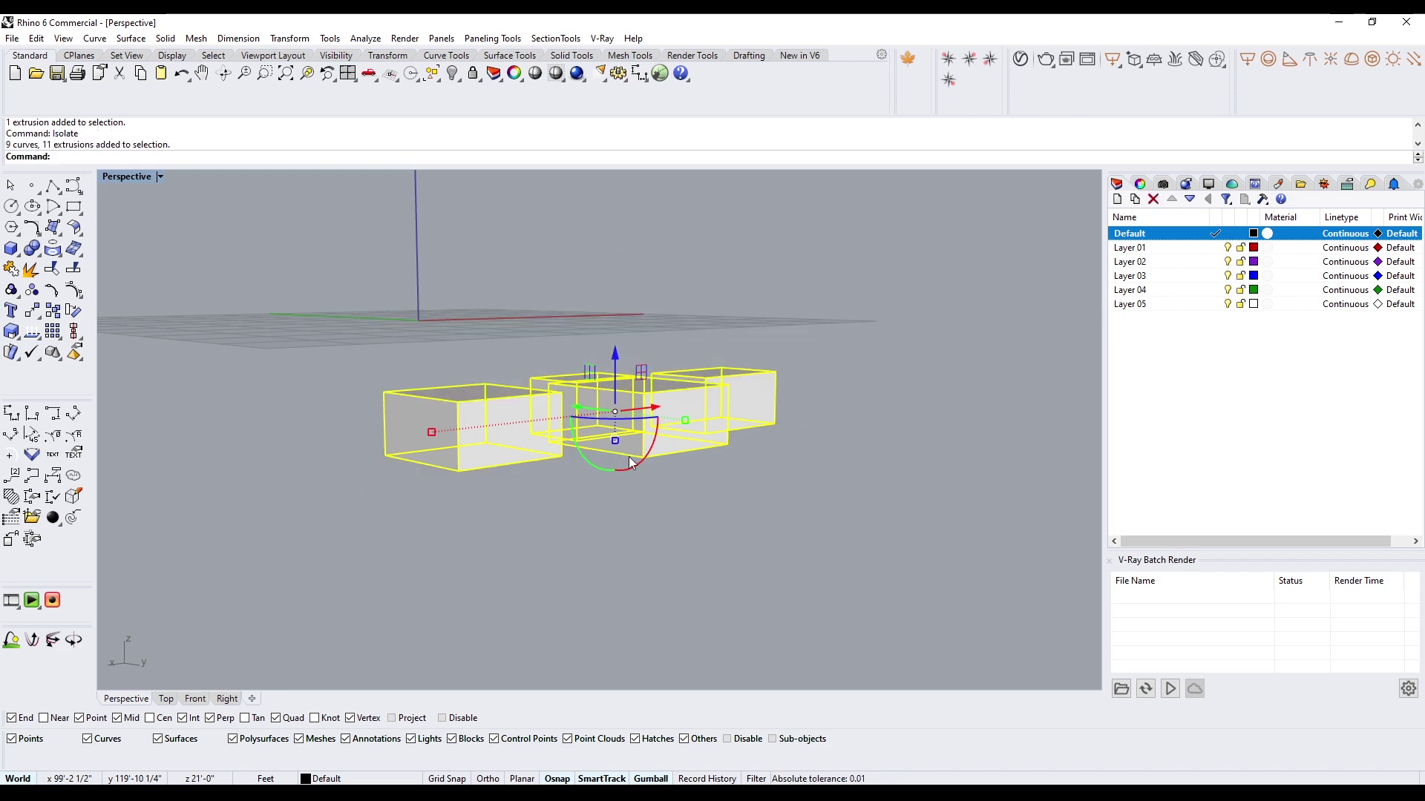
{"action": "key", "text": "Escape"}
Step: Boolean-union the two overlapping middle boxes of the lowest storey
{"action": "right_click_drag", "start_coordinate": [679, 360], "coordinate": [680, 464]}
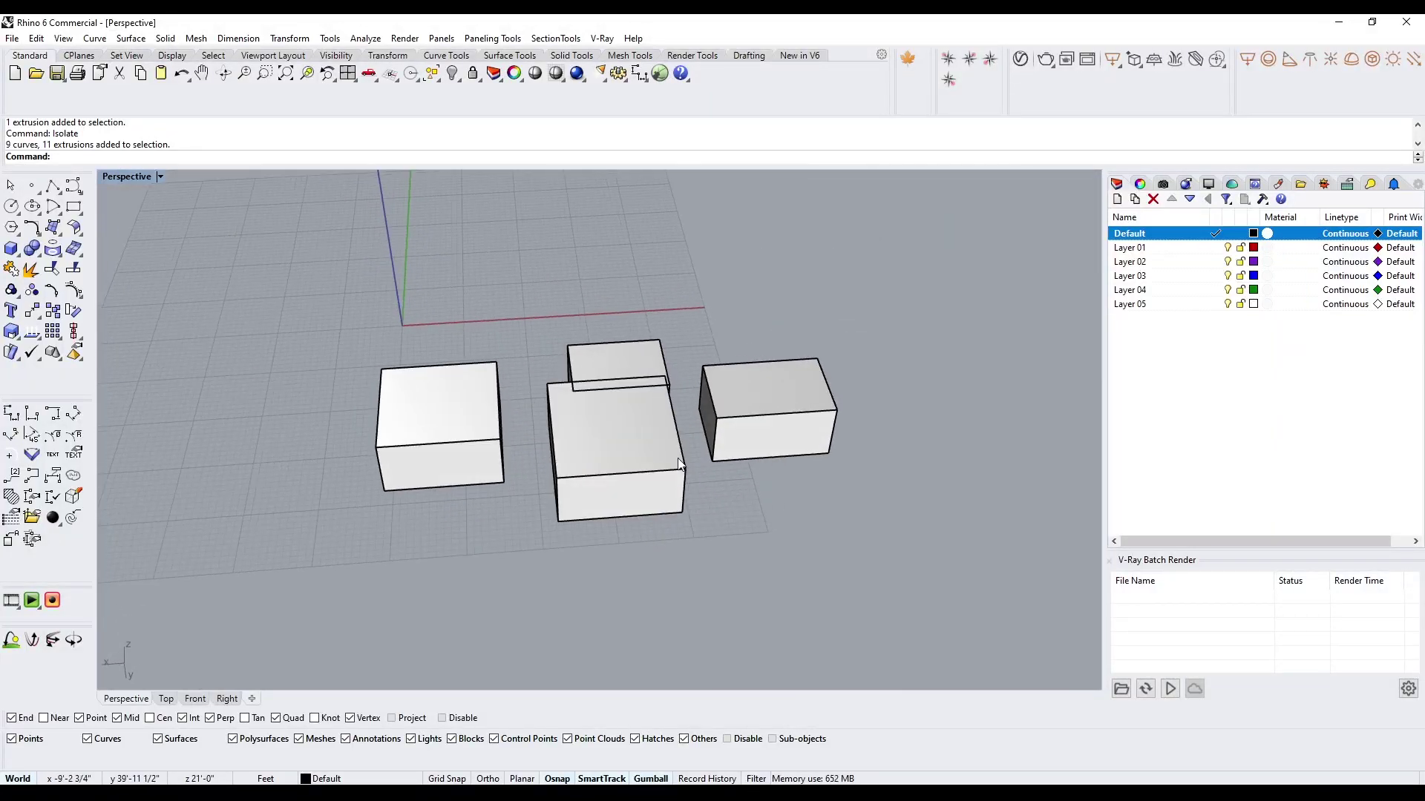
{"action": "scroll", "coordinate": [653, 431], "scroll_direction": "up", "scroll_amount": 3}
{"action": "left_click", "coordinate": [625, 435]}
{"action": "scroll", "coordinate": [594, 371], "scroll_direction": "down", "scroll_amount": 1}
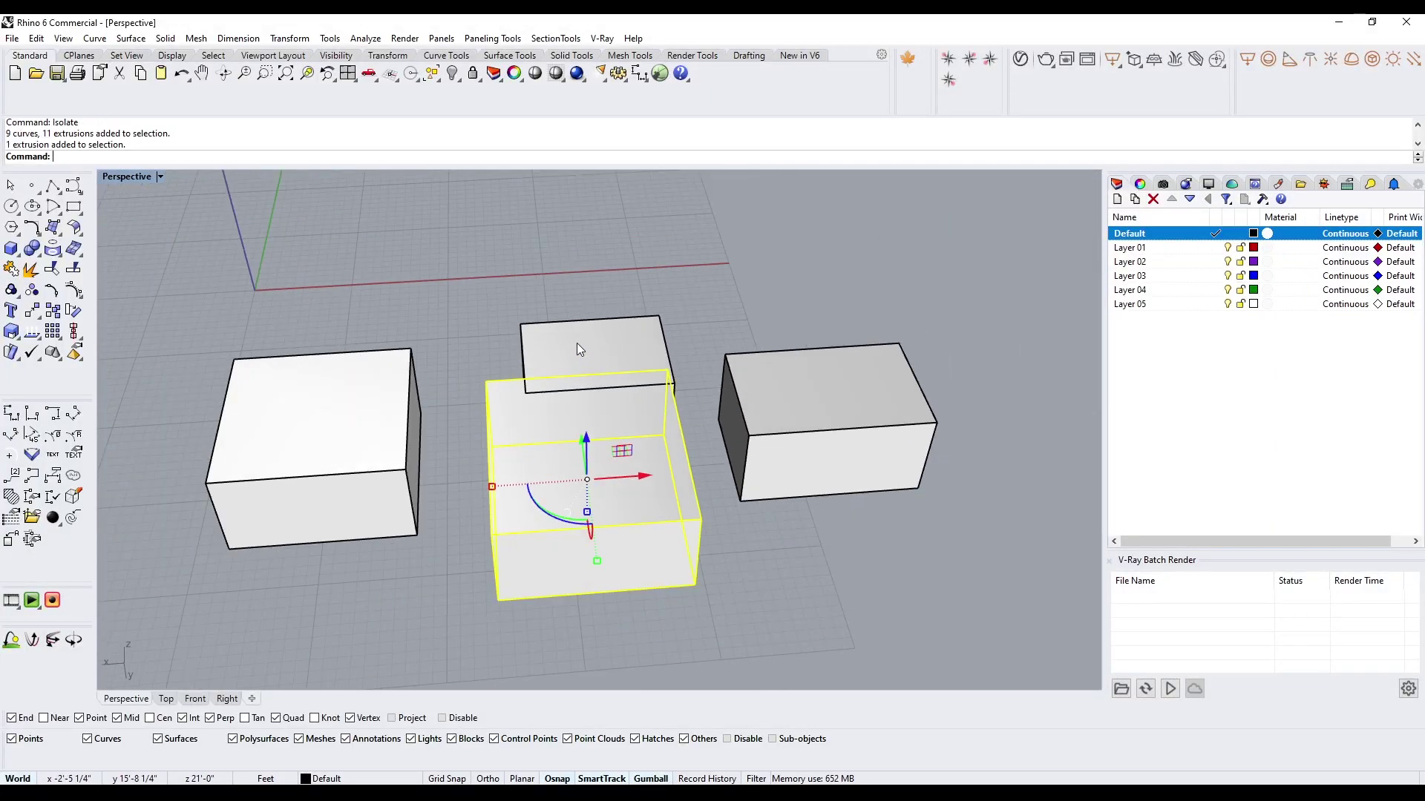
{"action": "left_click", "coordinate": [579, 346], "text": "shift"}
{"action": "type", "text": "B"}
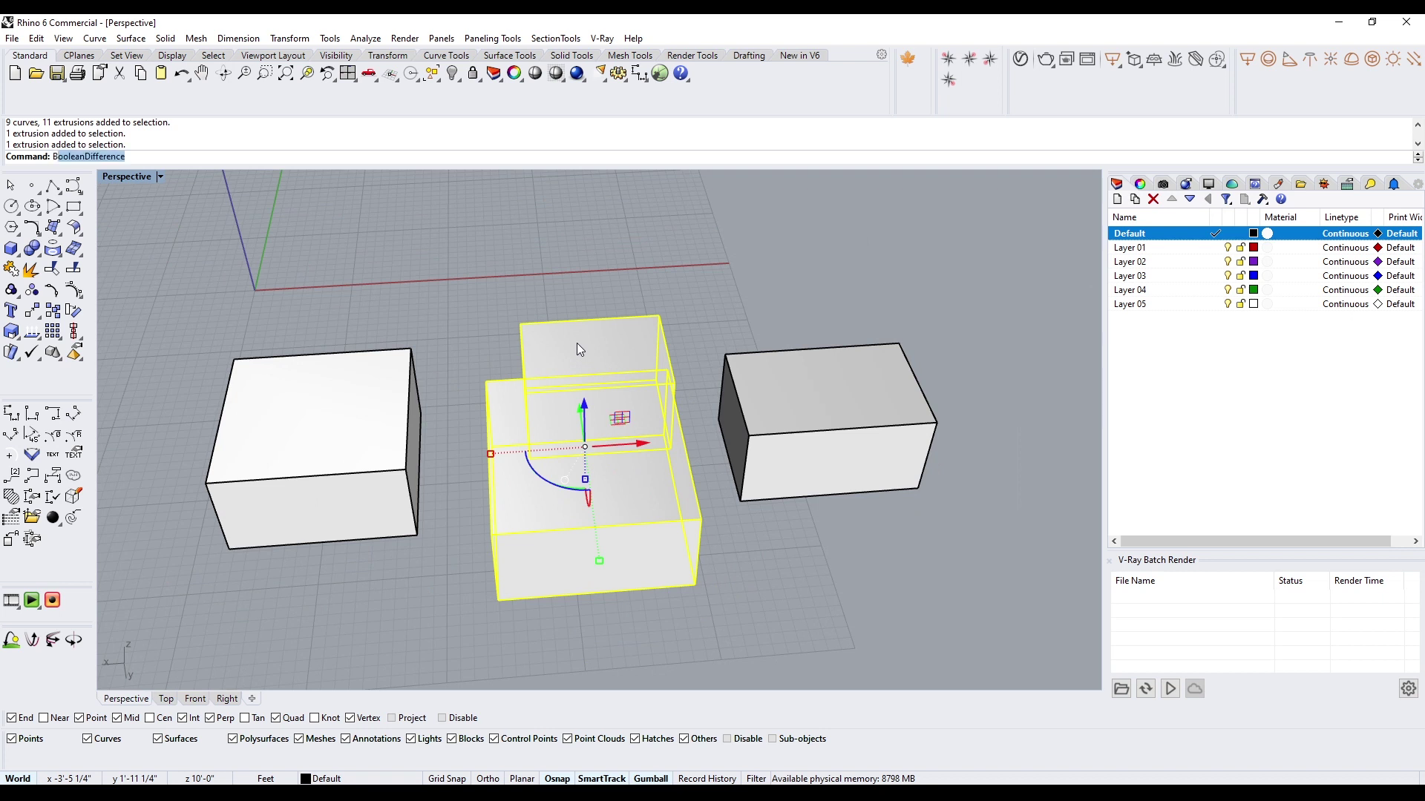
{"action": "type", "text": "u"}
{"action": "key", "text": "Return"}
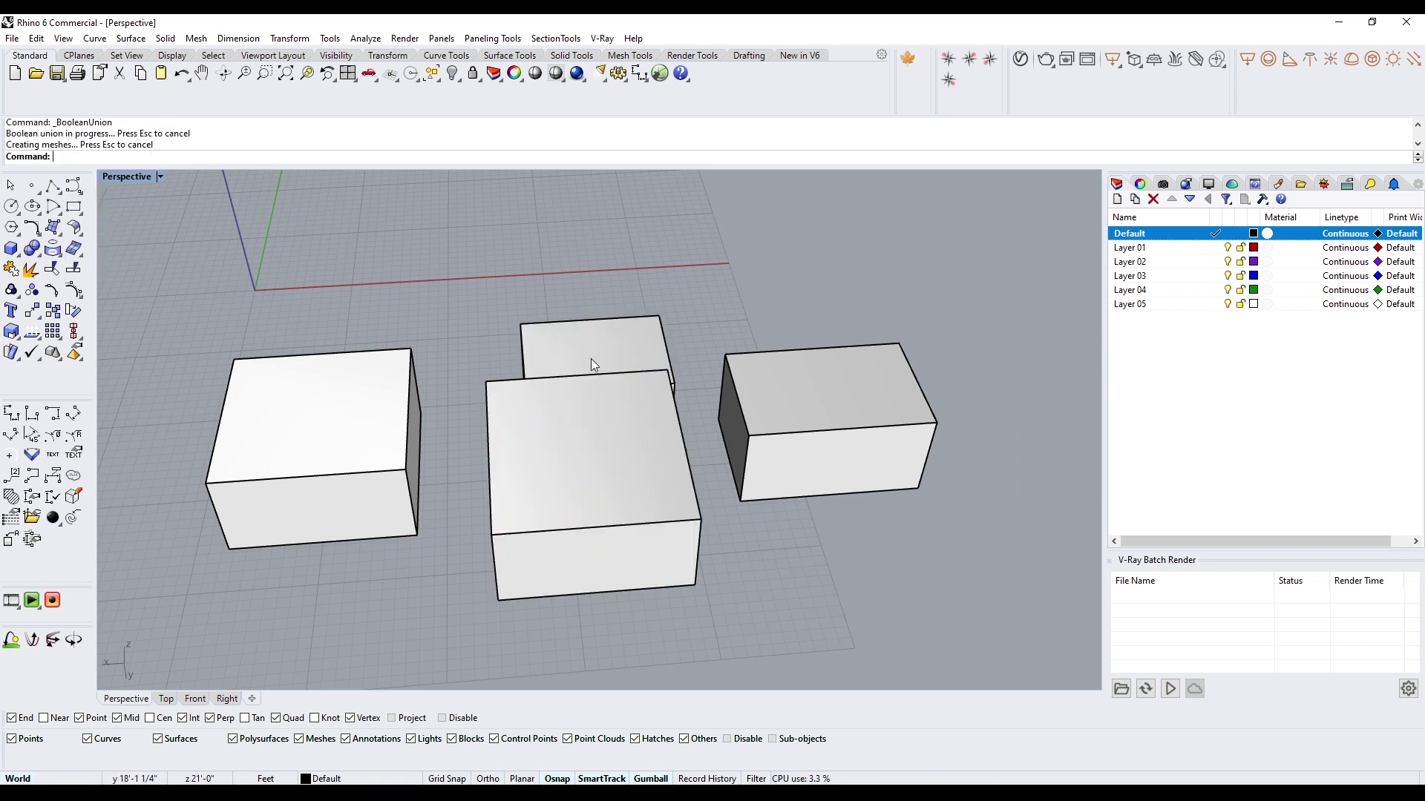
Step: Merge all coplanar faces of the united middle volume with MergeAllFaces
{"action": "left_click", "coordinate": [613, 368]}
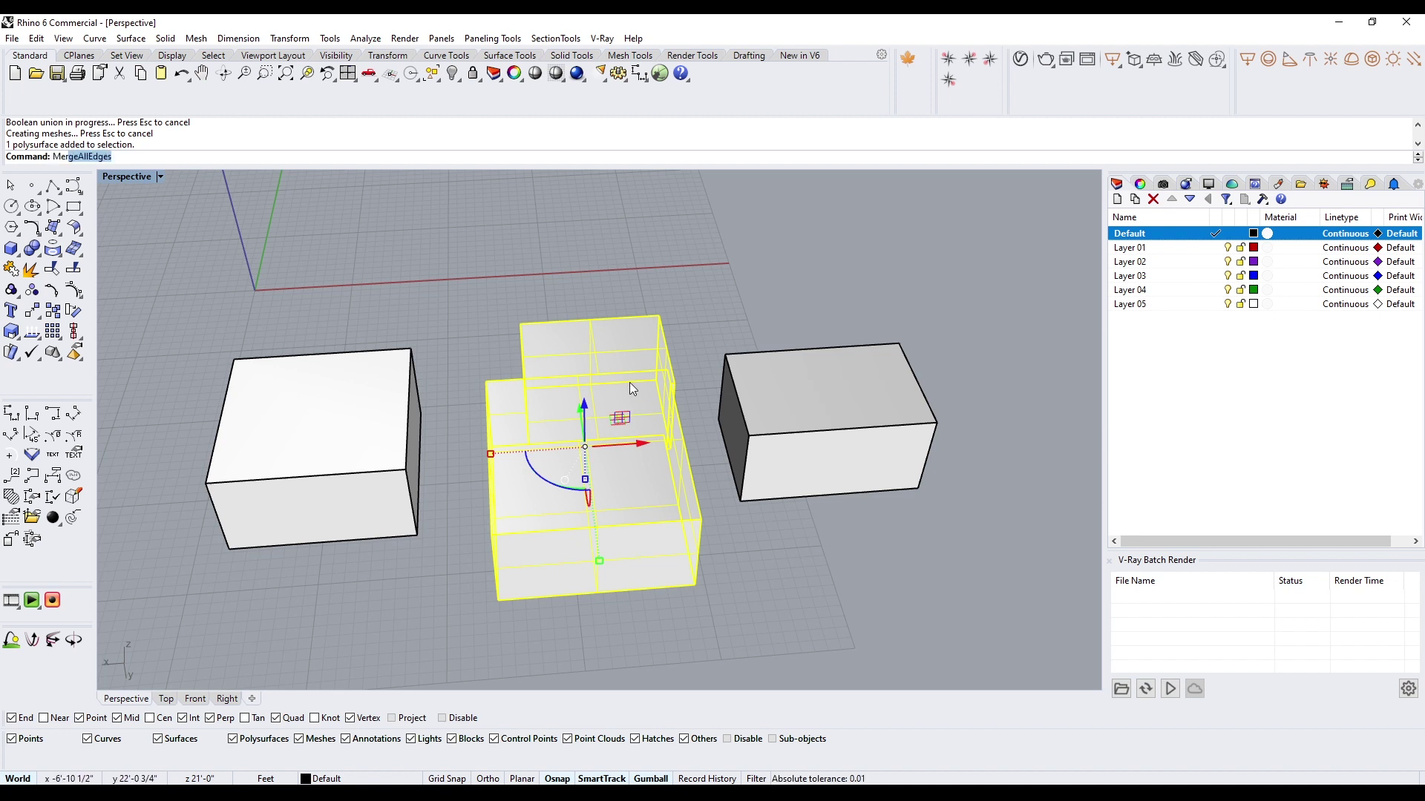
{"action": "type", "text": "MergeAllFac"}
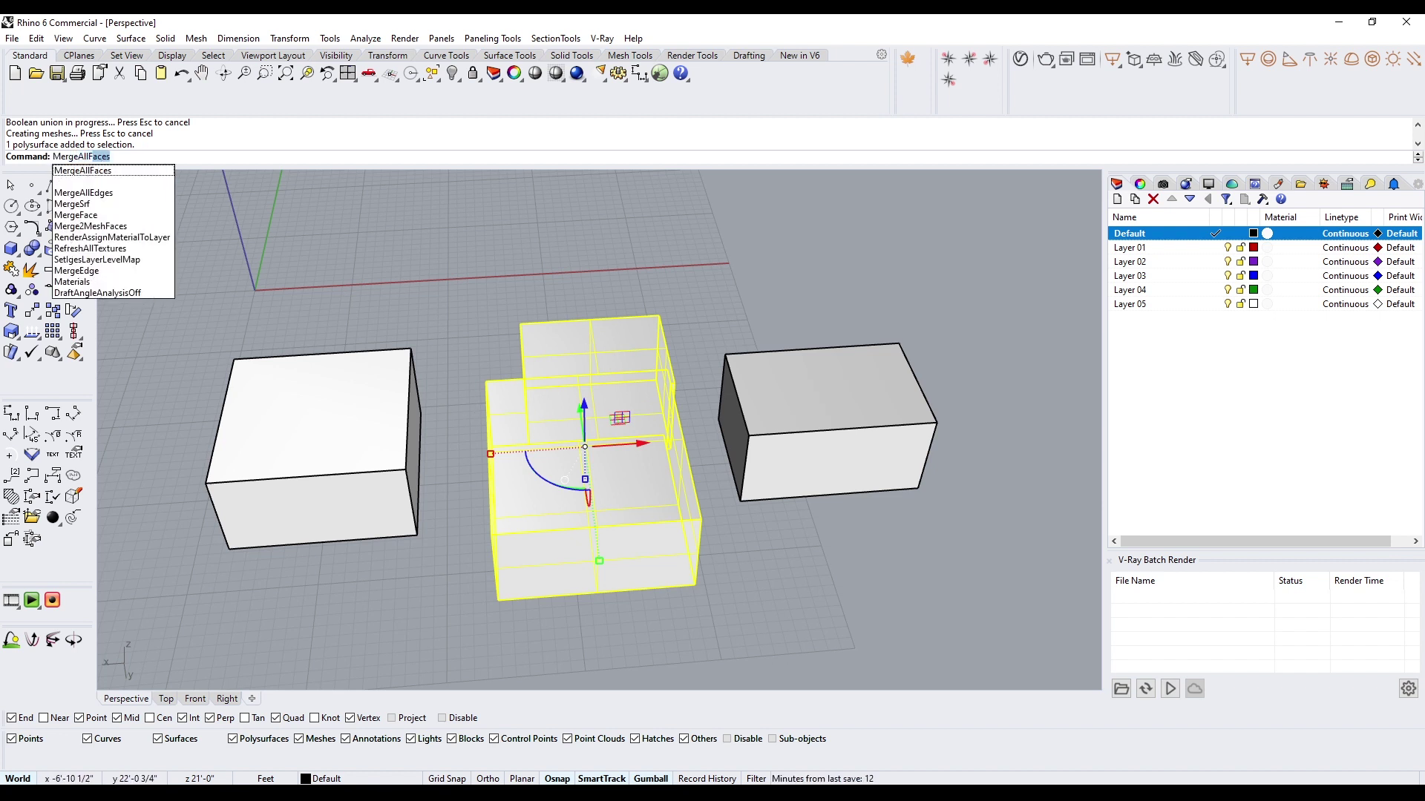
{"action": "key", "text": "Return"}
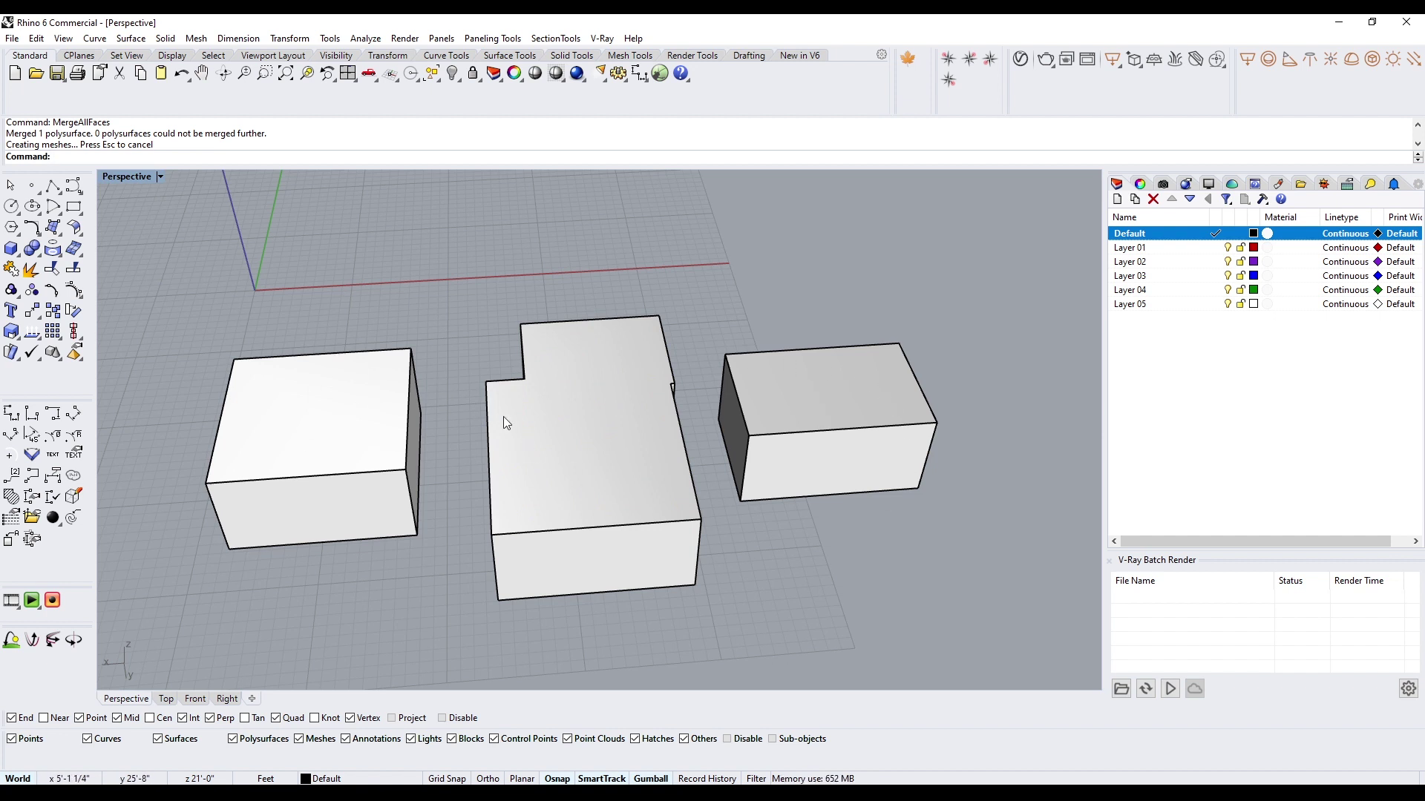
Step: Shell the three lowest-storey volumes with a thickness of 1', removing their top and bottom faces
{"action": "key", "text": "Return"}
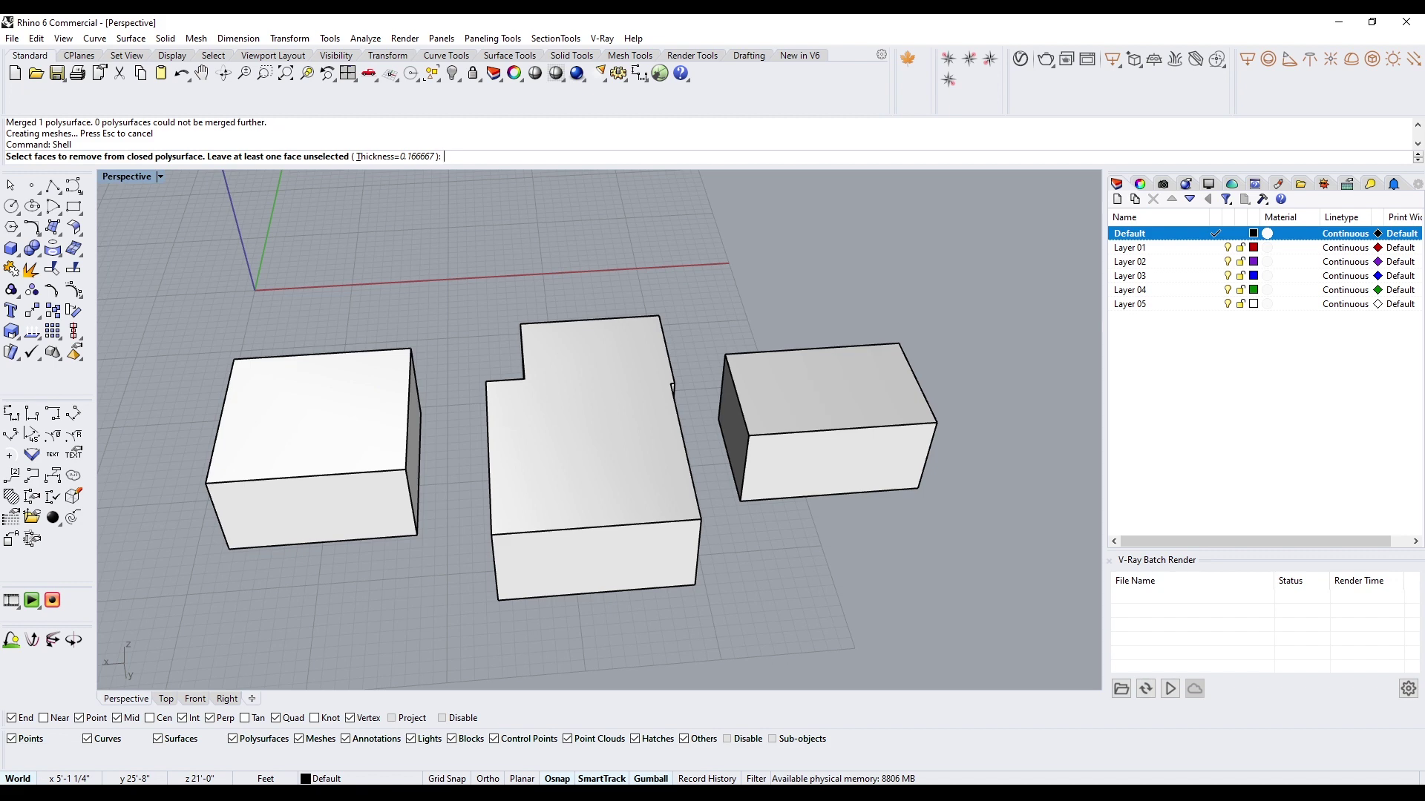
{"action": "key", "text": "Return"}
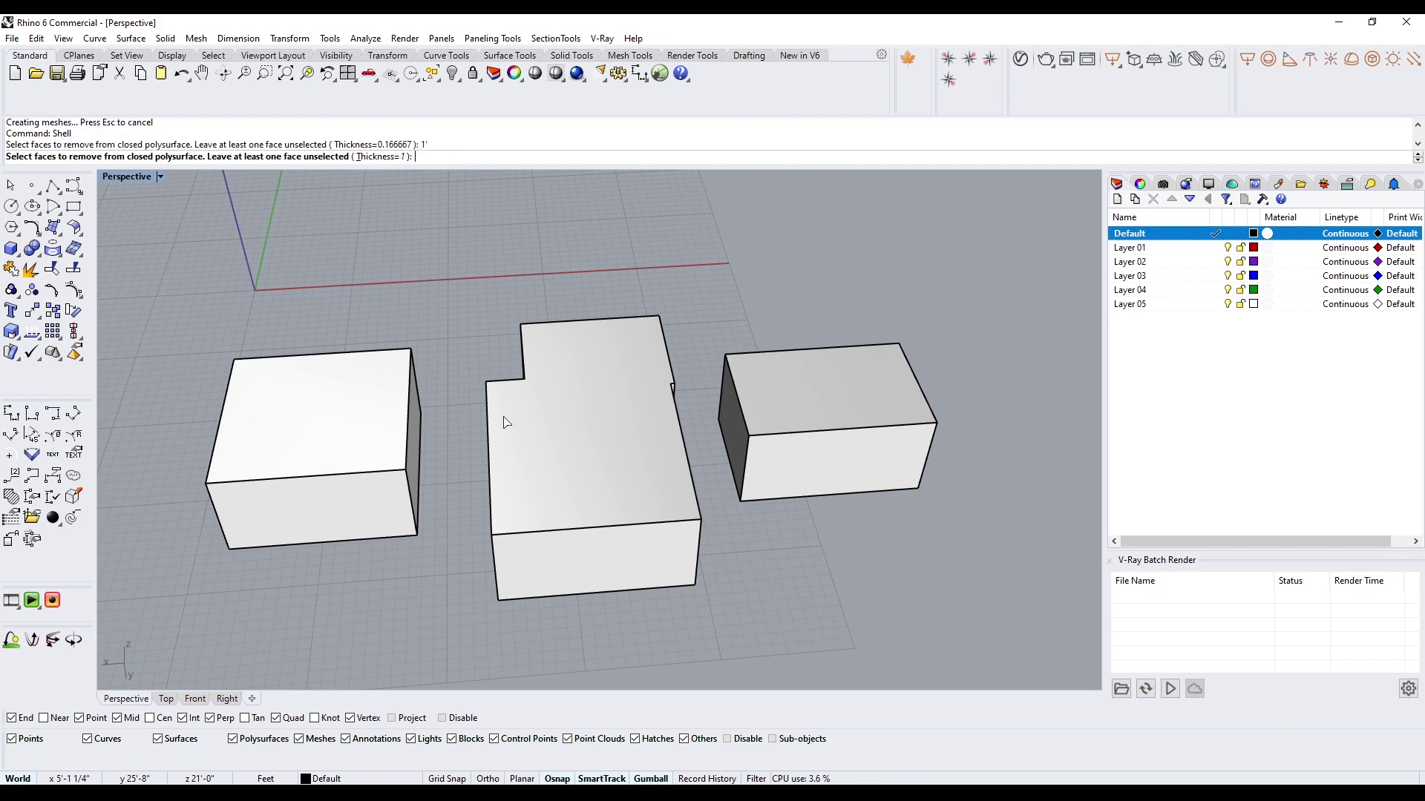
{"action": "left_click", "coordinate": [374, 395]}
{"action": "left_click", "coordinate": [597, 441]}
{"action": "left_click", "coordinate": [824, 398]}
{"action": "right_click_drag", "start_coordinate": [824, 398], "coordinate": [376, 379]}
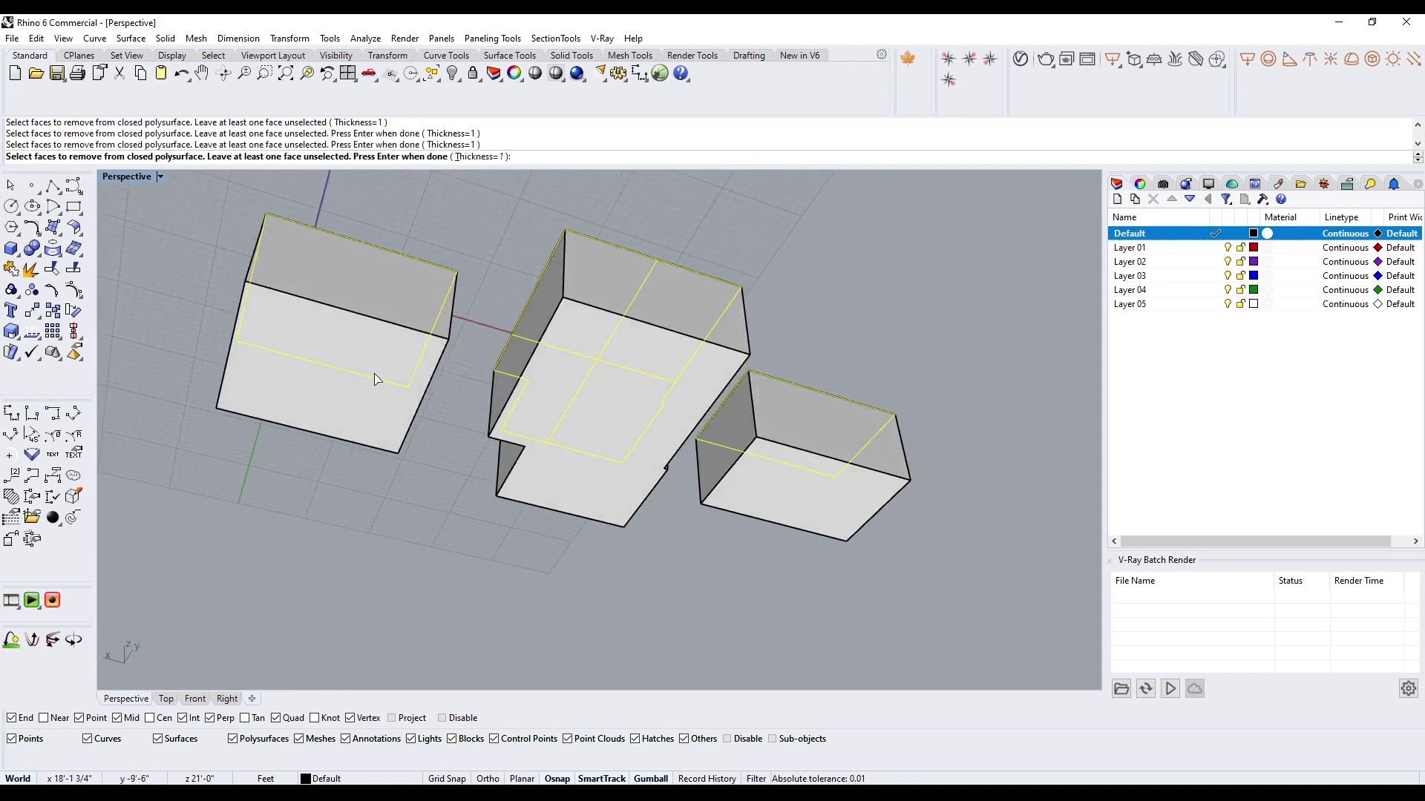
{"action": "left_click", "coordinate": [376, 379]}
{"action": "left_click", "coordinate": [626, 389]}
{"action": "left_click", "coordinate": [814, 498]}
{"action": "right_click_drag", "start_coordinate": [814, 498], "coordinate": [741, 382]}
{"action": "key", "text": "Return"}
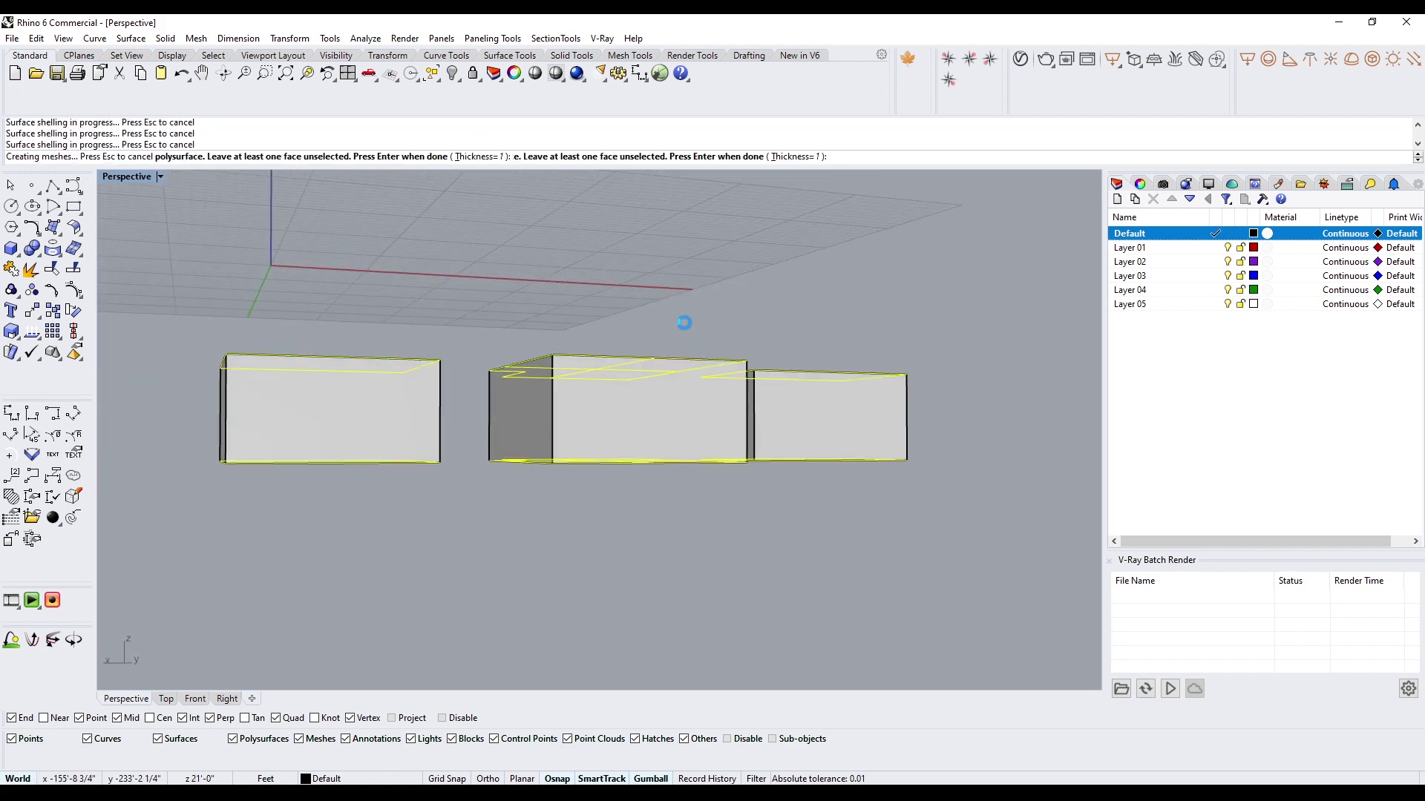
Step: Unisolate the model to bring back the hidden slabs, boxes and cylinders
{"action": "right_click_drag", "start_coordinate": [684, 322], "coordinate": [607, 349]}
{"action": "type", "text": "Unisolate"}
{"action": "key", "text": "Return"}
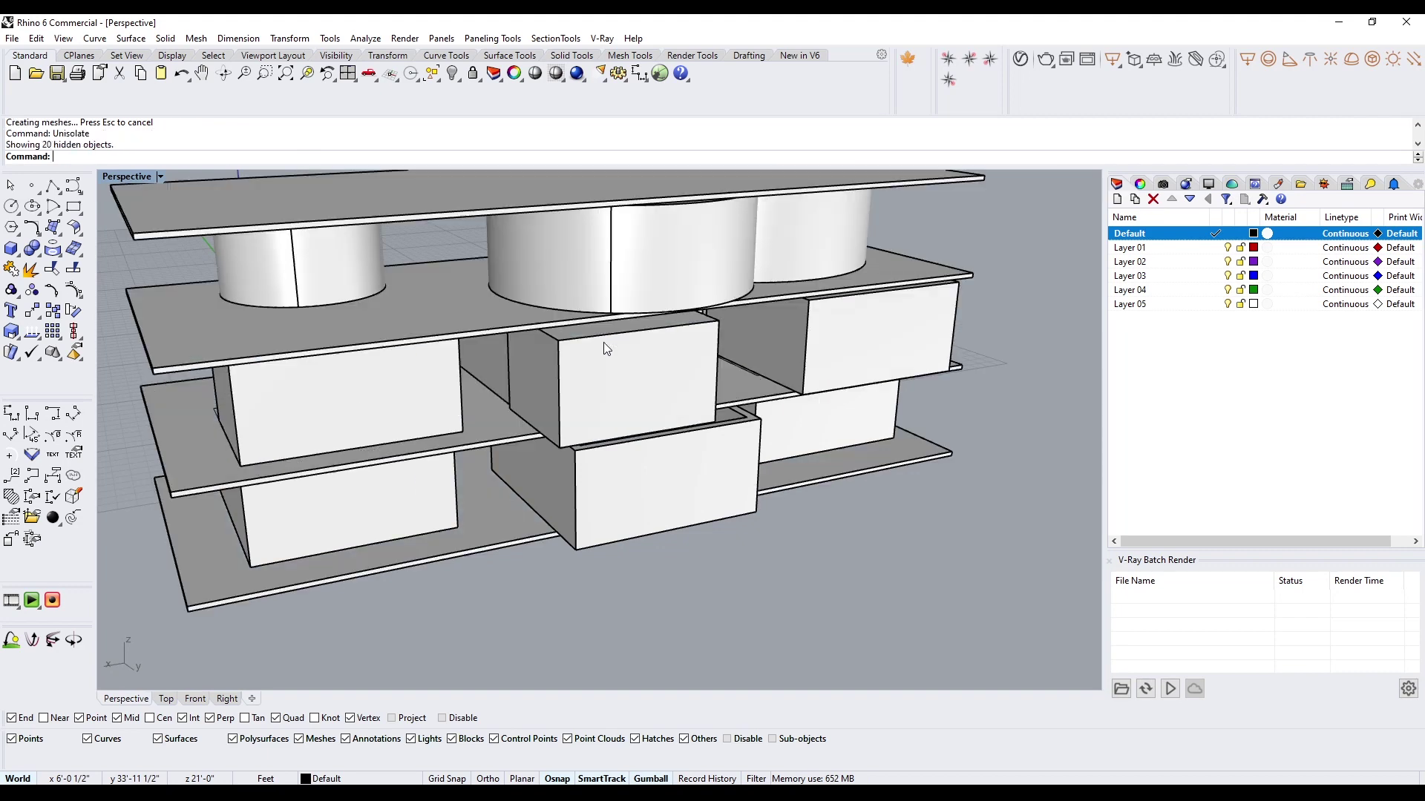
Step: Isolate the four boxes of the second storey
{"action": "left_click", "coordinate": [603, 345]}
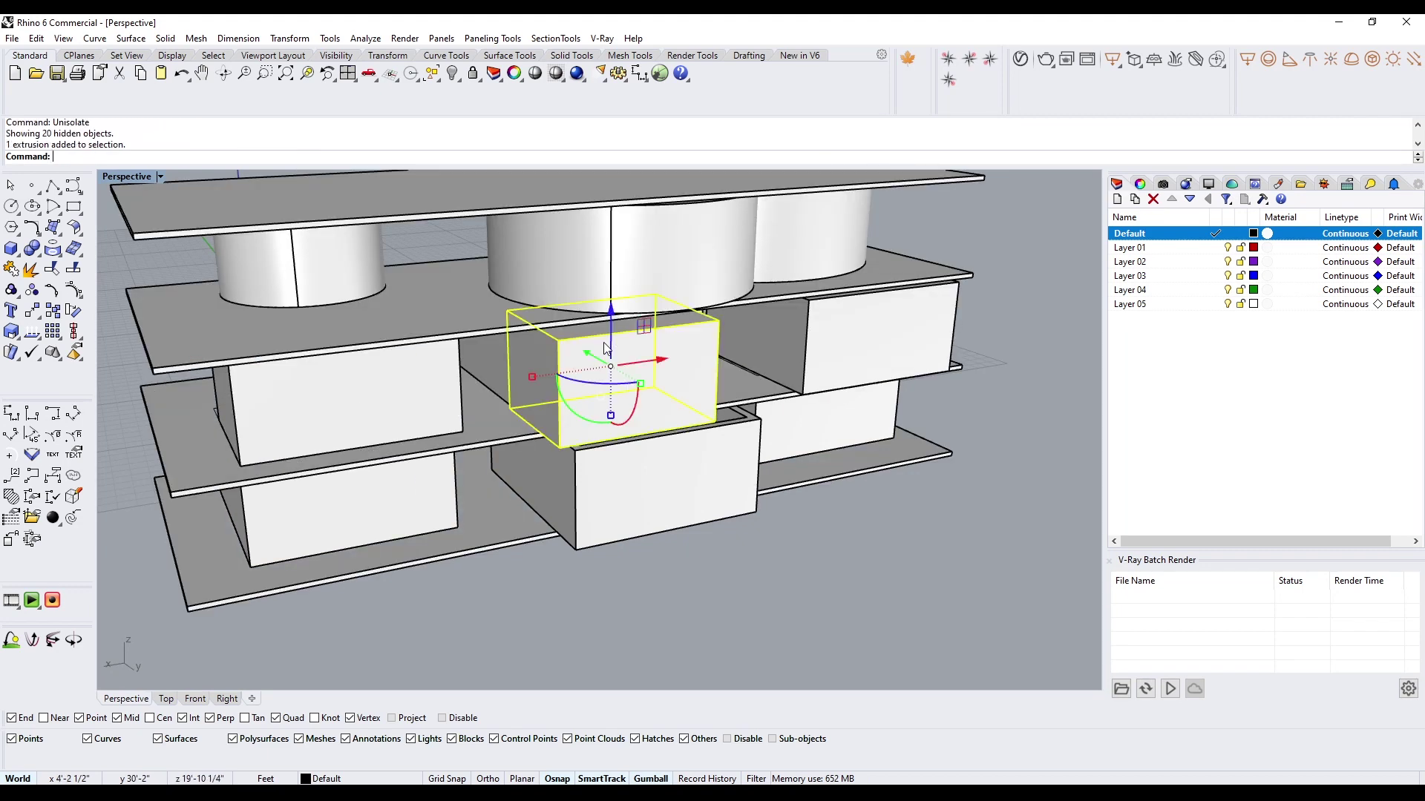
{"action": "left_click", "coordinate": [530, 349], "text": "shift"}
{"action": "left_click", "coordinate": [393, 397], "text": "shift"}
{"action": "left_click", "coordinate": [809, 357], "text": "shift"}
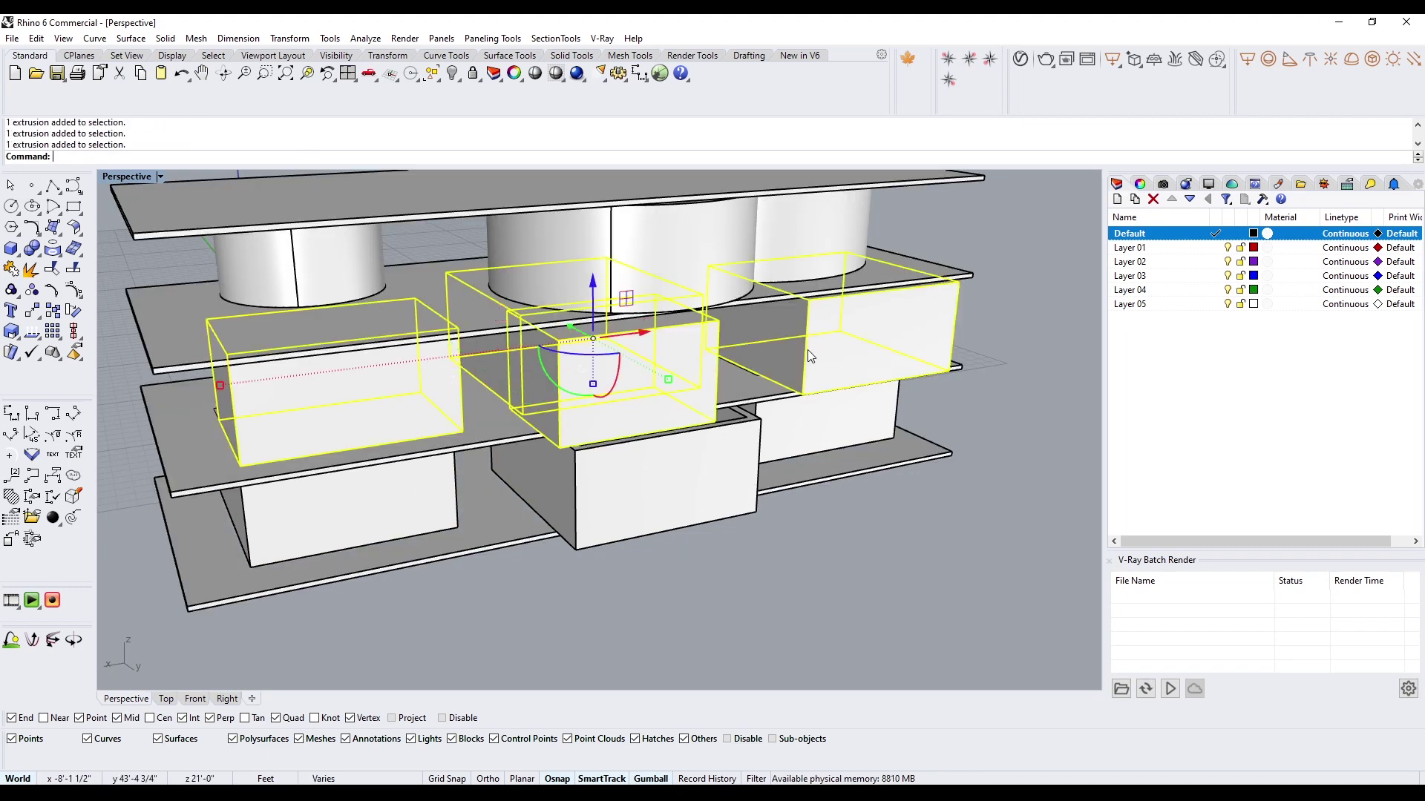
{"action": "type", "text": "Isolate"}
{"action": "key", "text": "Return"}
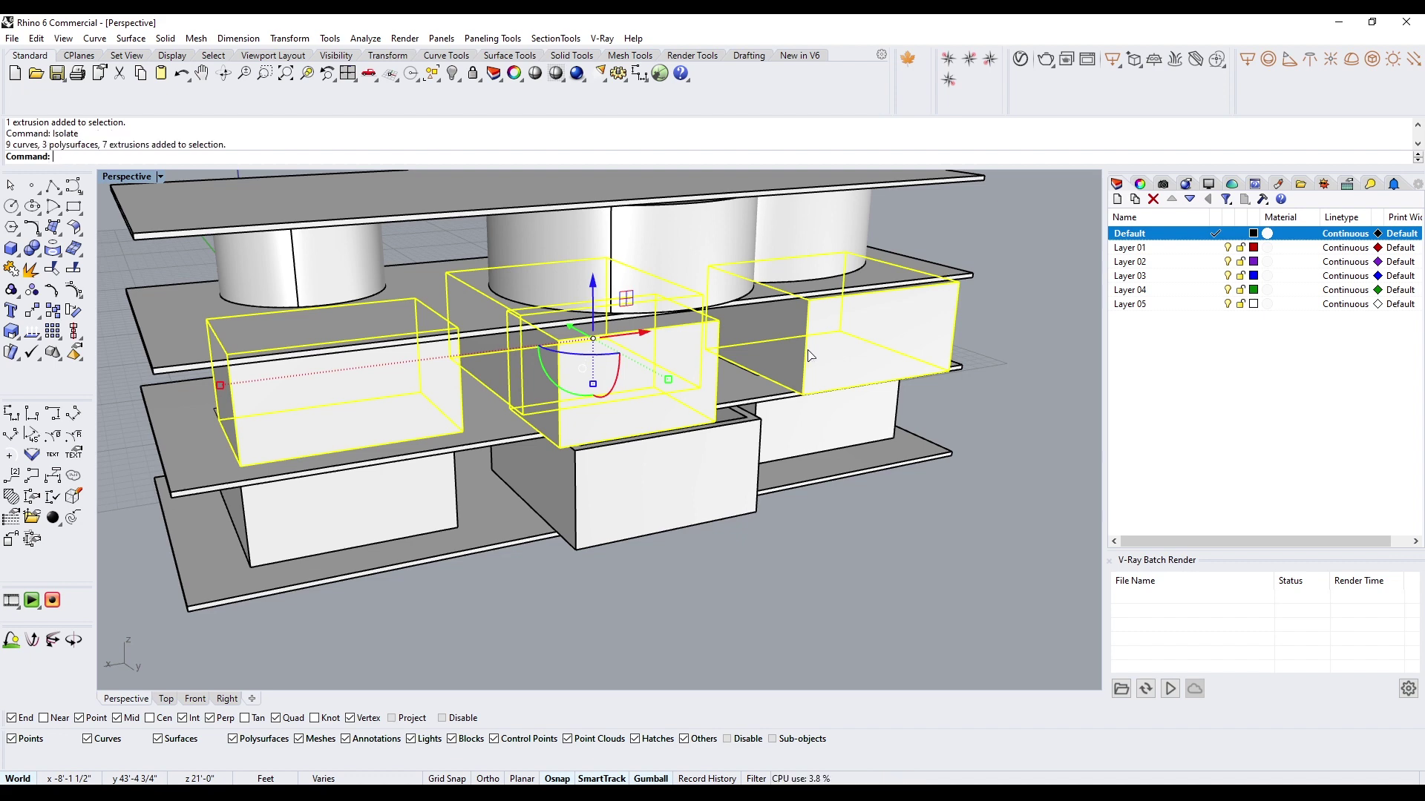
Step: Boolean-union the two overlapping middle boxes of the second storey and merge all coplanar faces of the result
{"action": "left_click", "coordinate": [631, 415]}
{"action": "left_click", "coordinate": [534, 291], "text": "shift"}
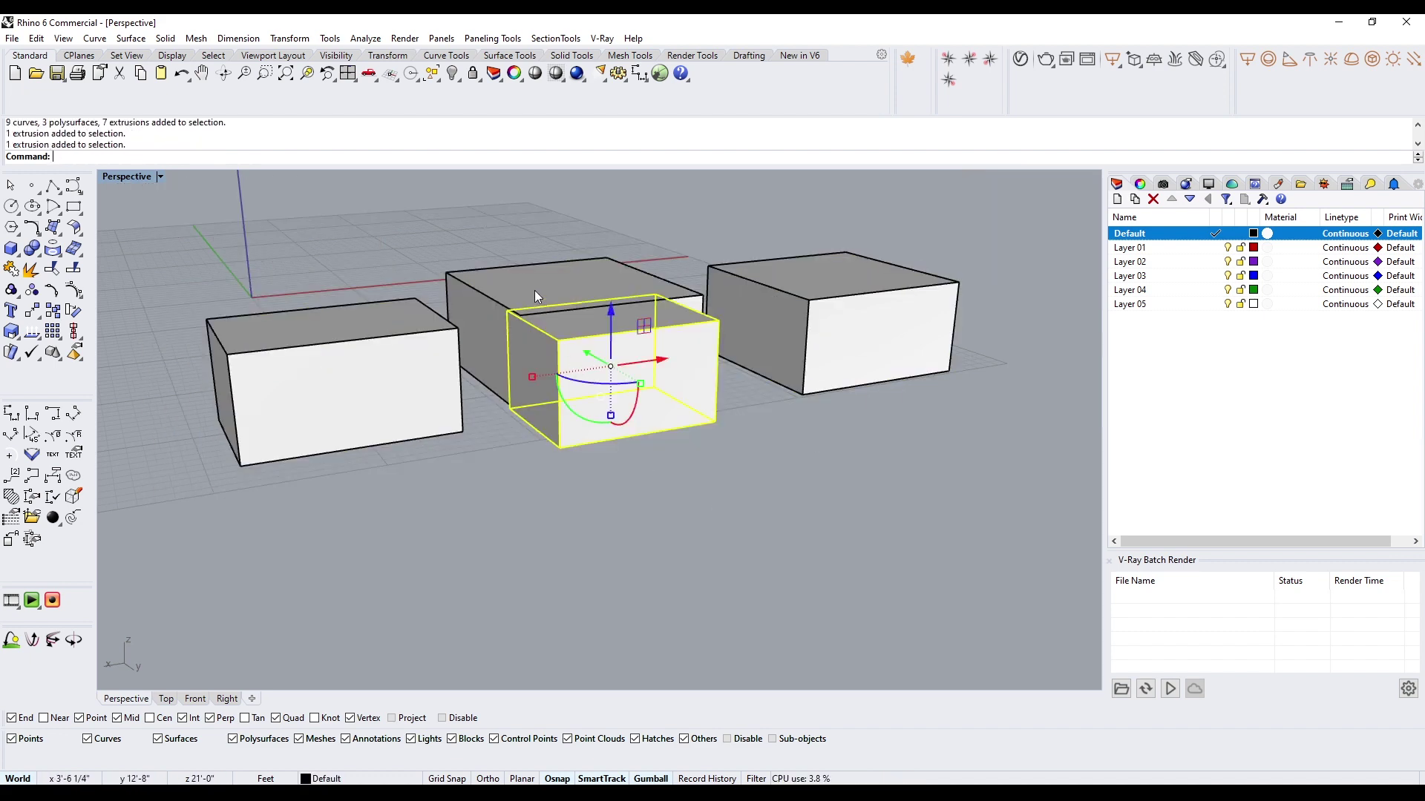
{"action": "right_click_drag", "start_coordinate": [560, 312], "coordinate": [560, 377]}
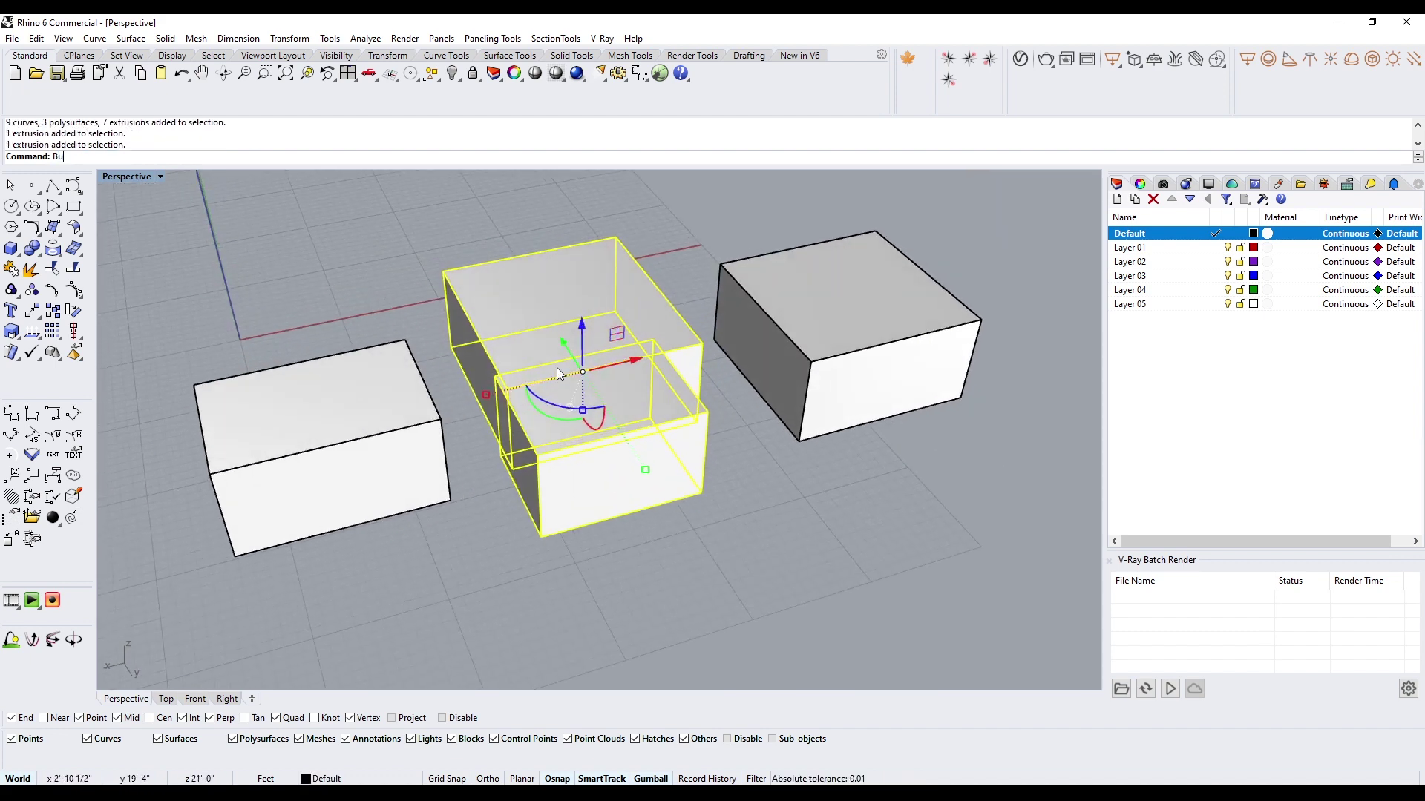
{"action": "type", "text": "Bu"}
{"action": "key", "text": "Return"}
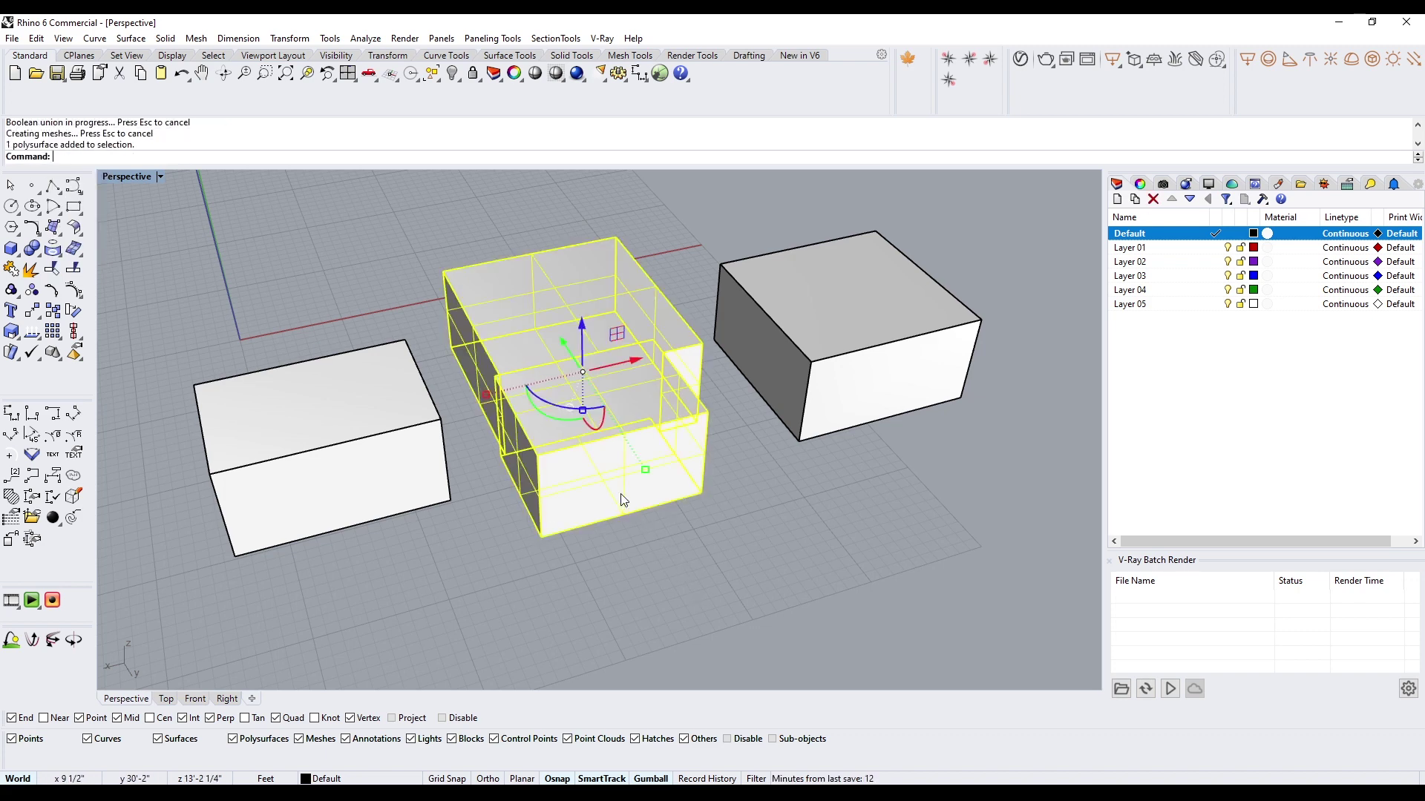
{"action": "type", "text": "Merge"}
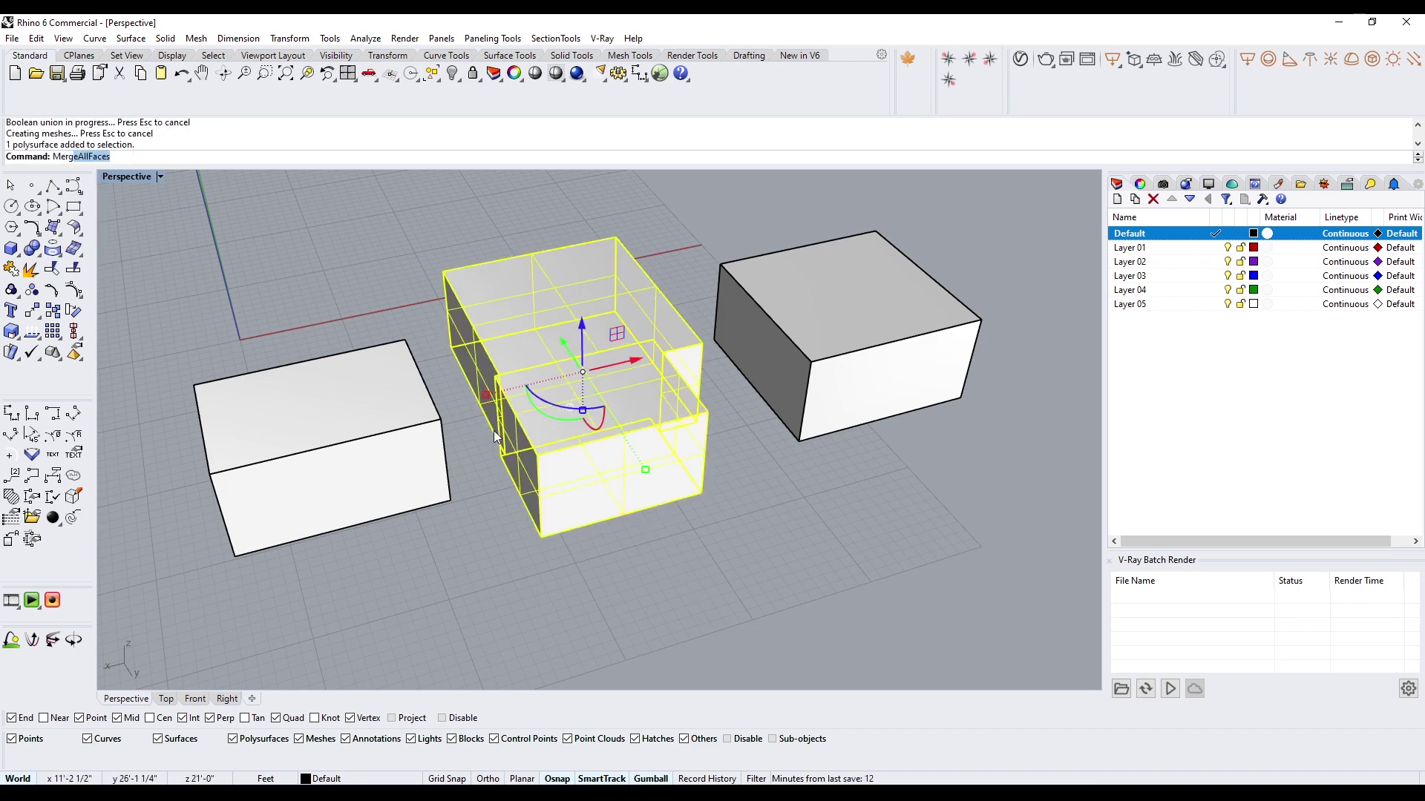
{"action": "type", "text": "All"}
{"action": "key", "text": "Return"}
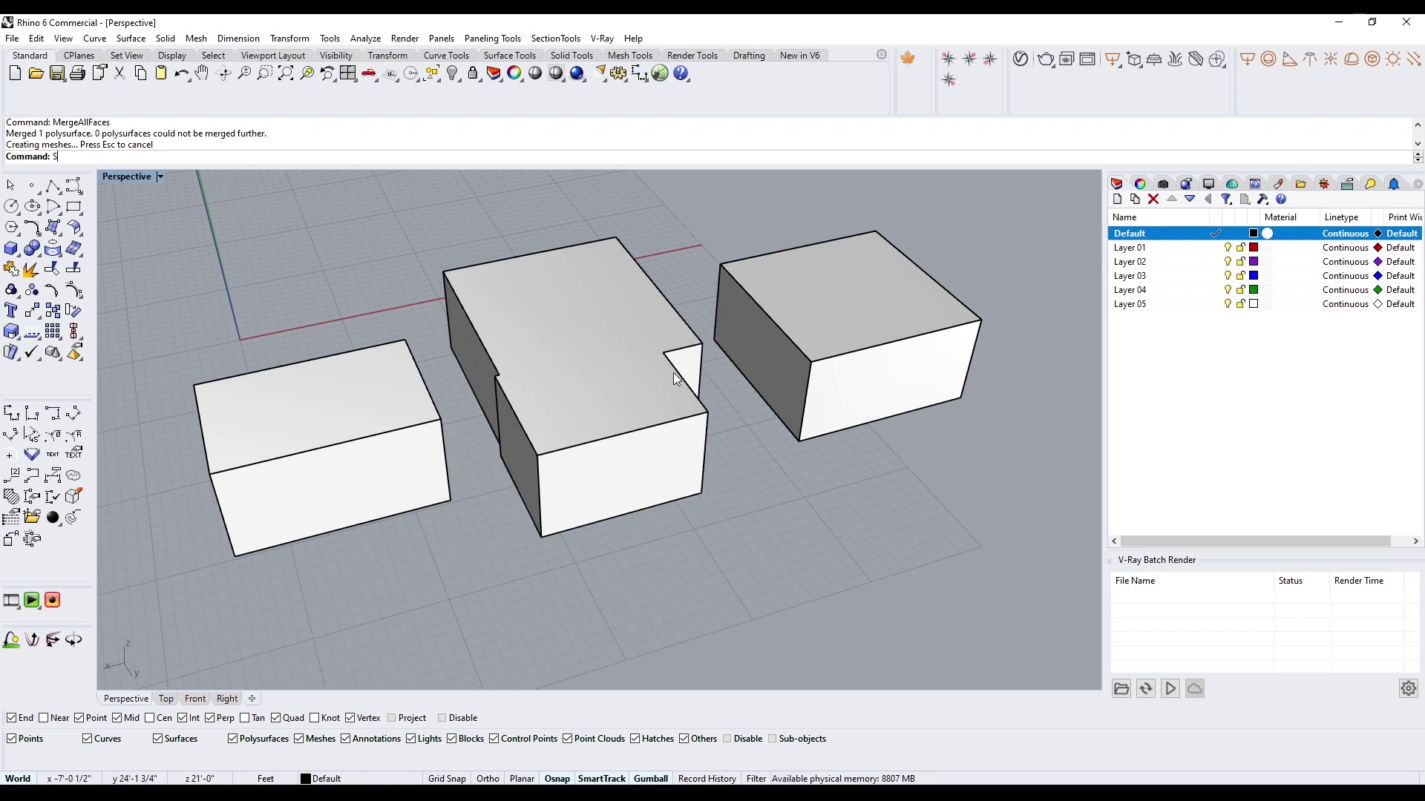
Step: Shell the three second-storey volumes with a thickness of 1', removing their top and bottom faces
{"action": "key", "text": "Return"}
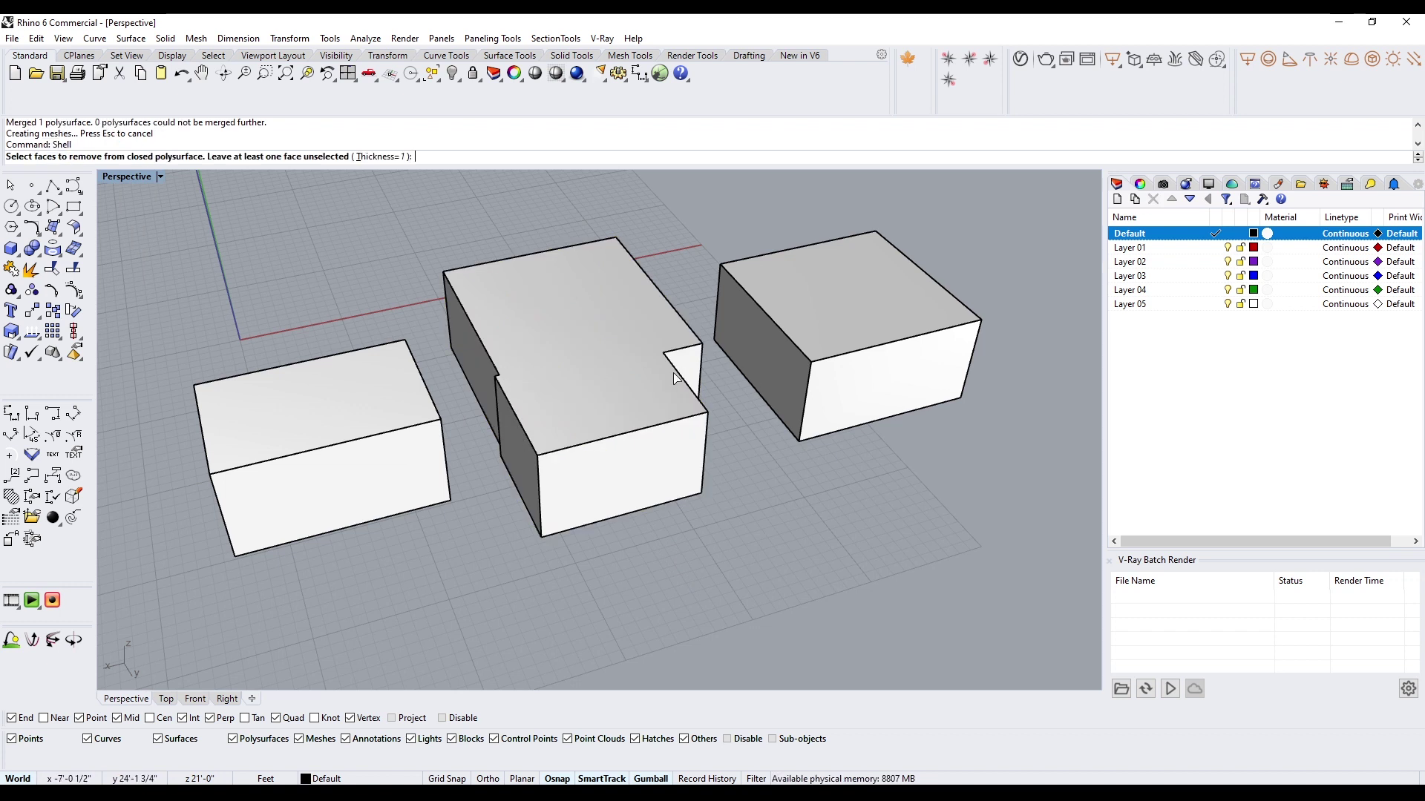
{"action": "left_click", "coordinate": [589, 334]}
{"action": "left_click", "coordinate": [408, 394]}
{"action": "left_click", "coordinate": [835, 346]}
{"action": "right_click_drag", "start_coordinate": [835, 346], "coordinate": [451, 236]}
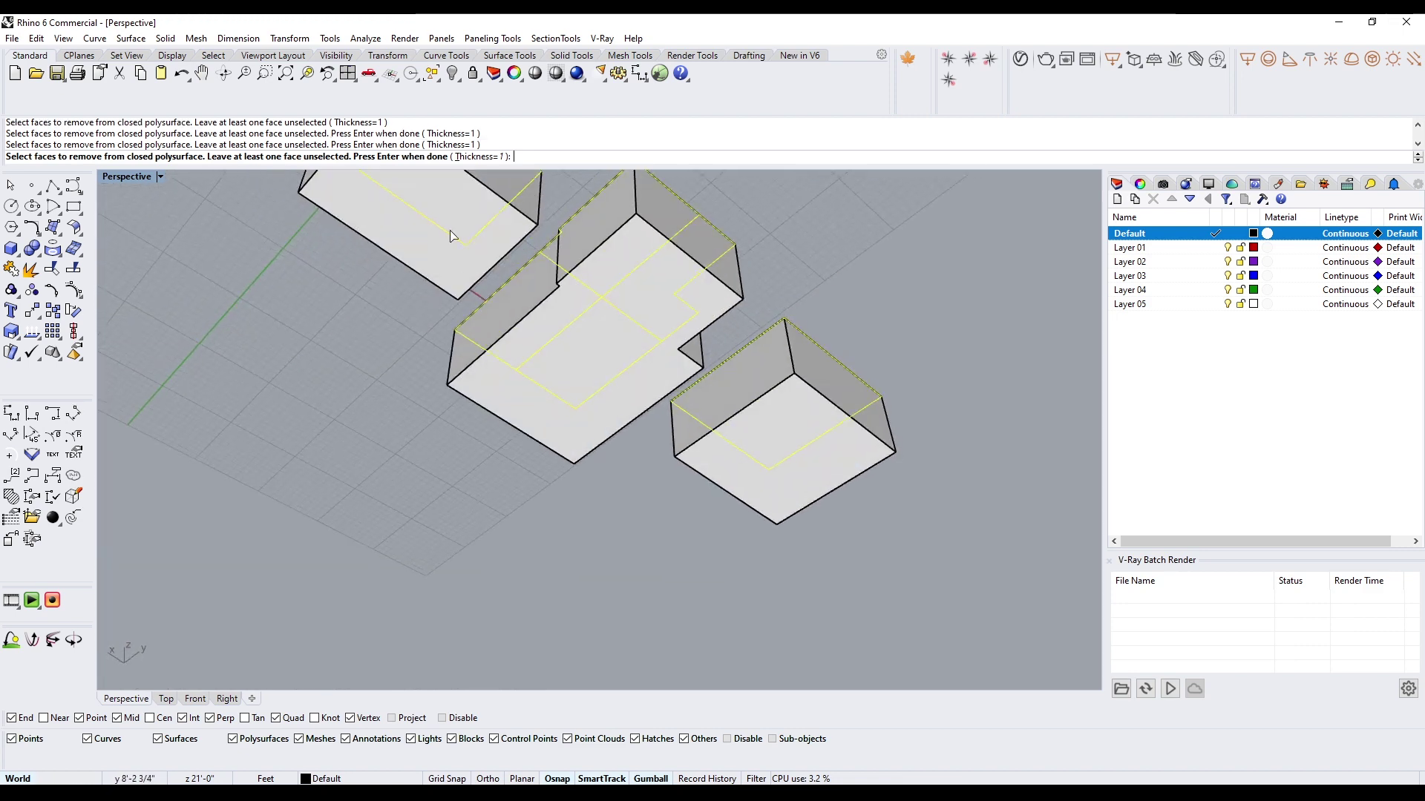
{"action": "left_click", "coordinate": [451, 236]}
{"action": "left_click", "coordinate": [589, 334]}
{"action": "left_click", "coordinate": [754, 429]}
{"action": "key", "text": "Return"}
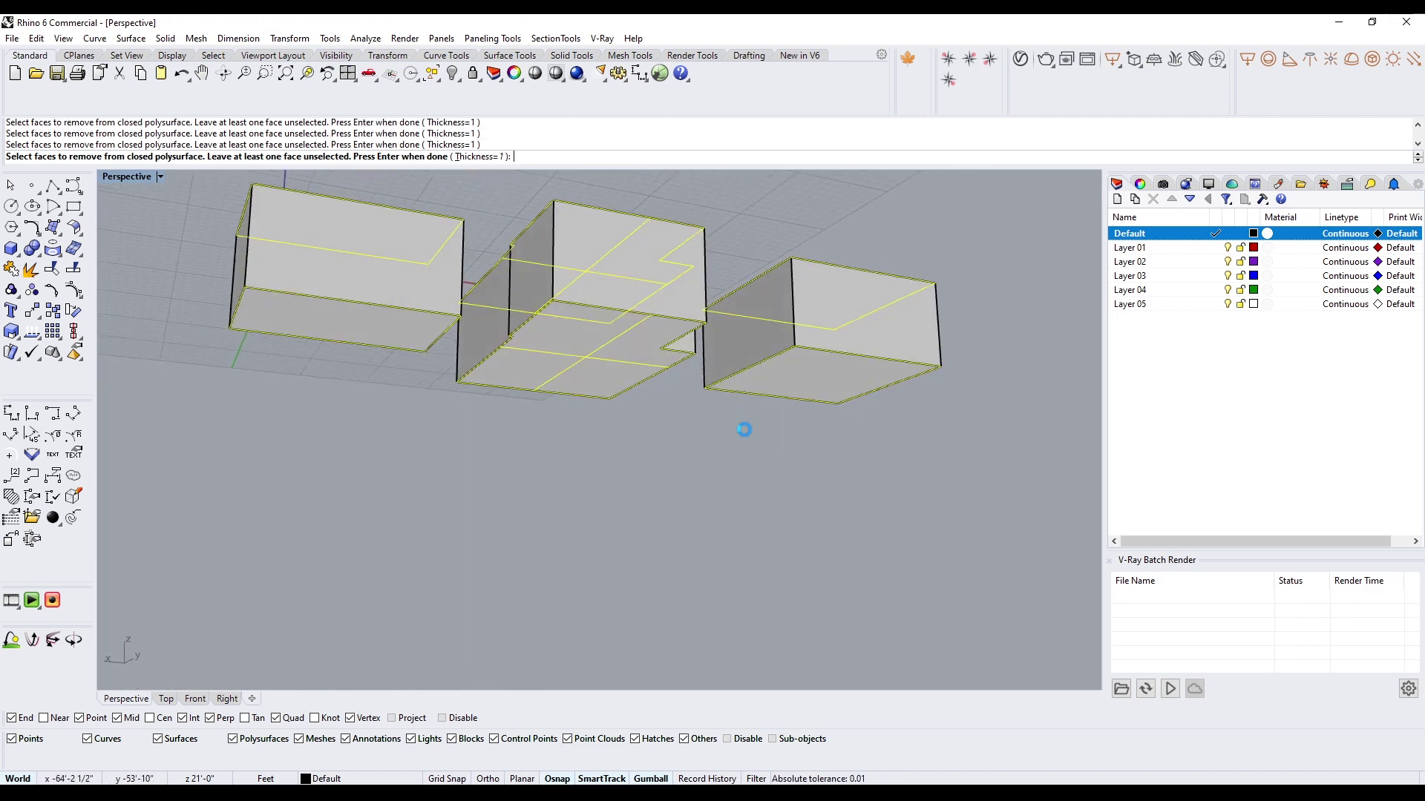
Step: Unisolate the second-storey walls so the rest of the building is shown again
{"action": "right_click_drag", "start_coordinate": [524, 323], "coordinate": [607, 417]}
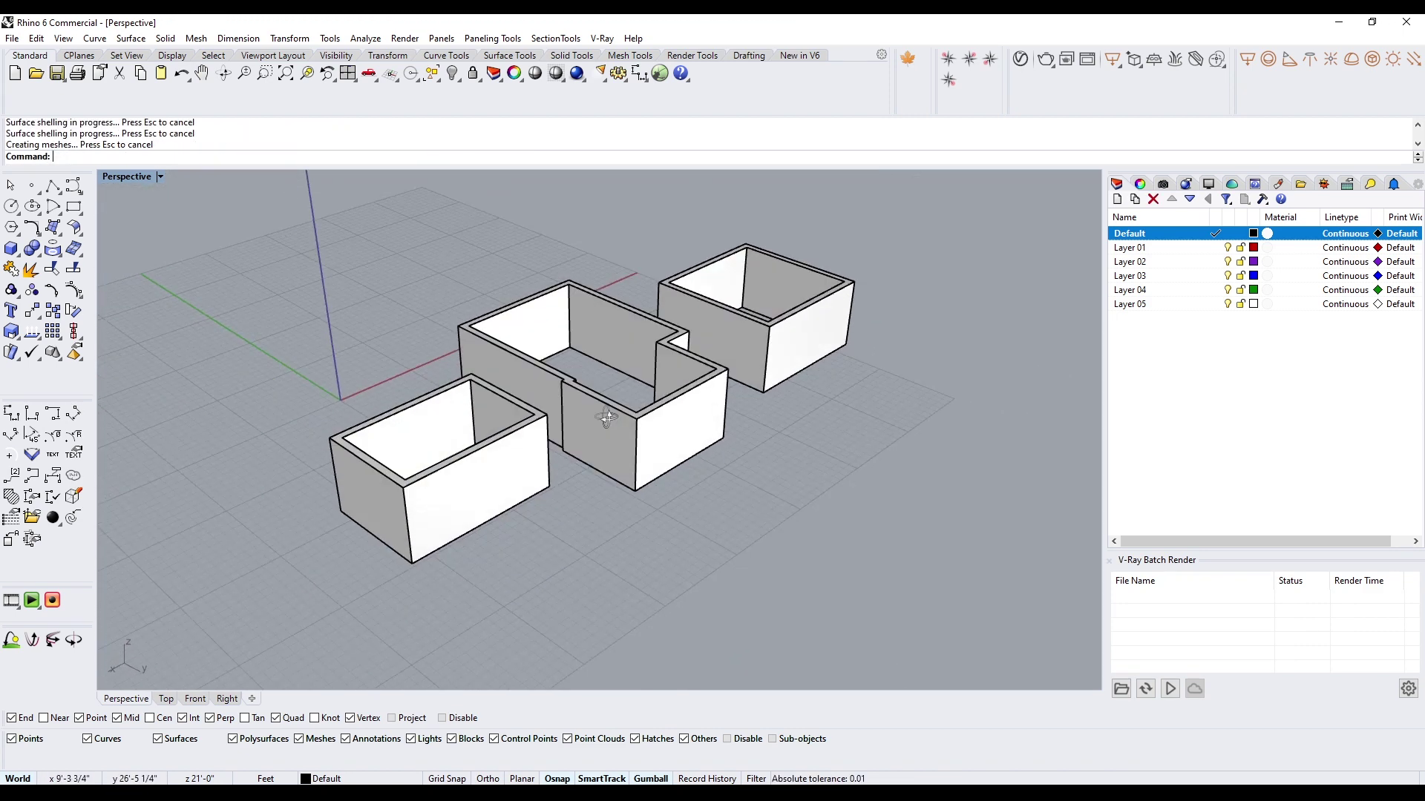
{"action": "type", "text": "Unisolate"}
{"action": "key", "text": "Return"}
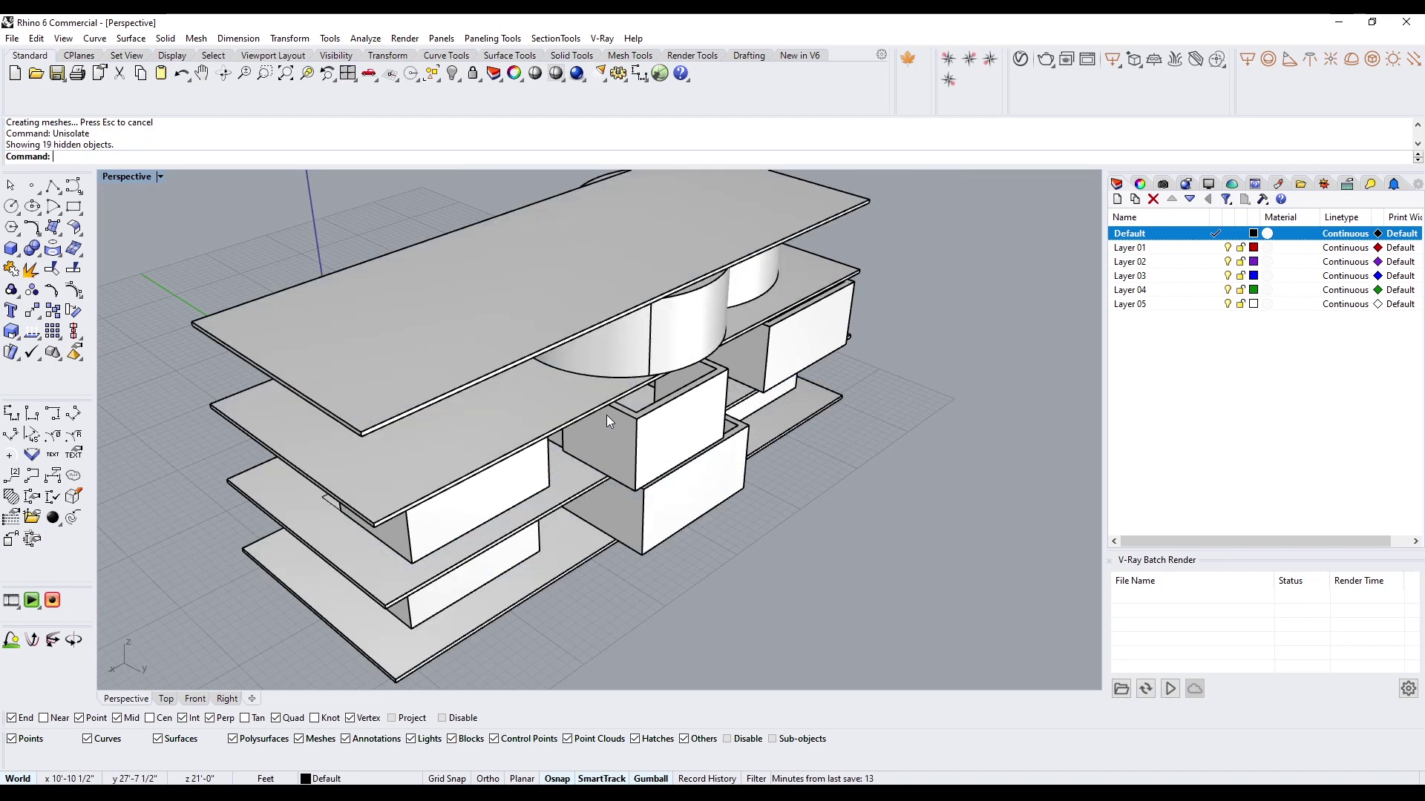
Step: Isolate the three cylinders of the third storey
{"action": "right_click_drag", "start_coordinate": [607, 416], "coordinate": [642, 350]}
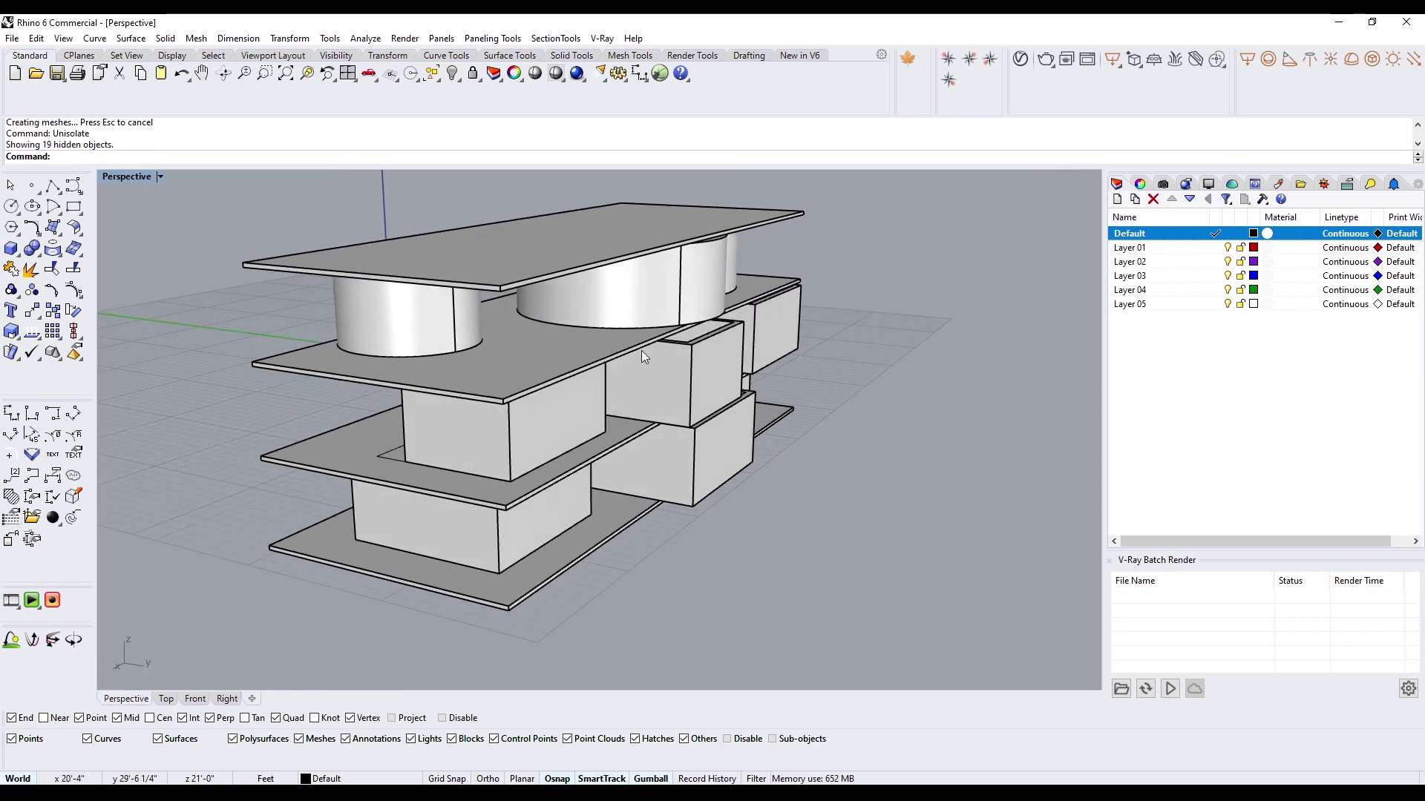
{"action": "left_click", "coordinate": [709, 293]}
{"action": "right_click_drag", "start_coordinate": [750, 282], "coordinate": [729, 271]}
{"action": "left_click", "coordinate": [729, 271], "text": "shift"}
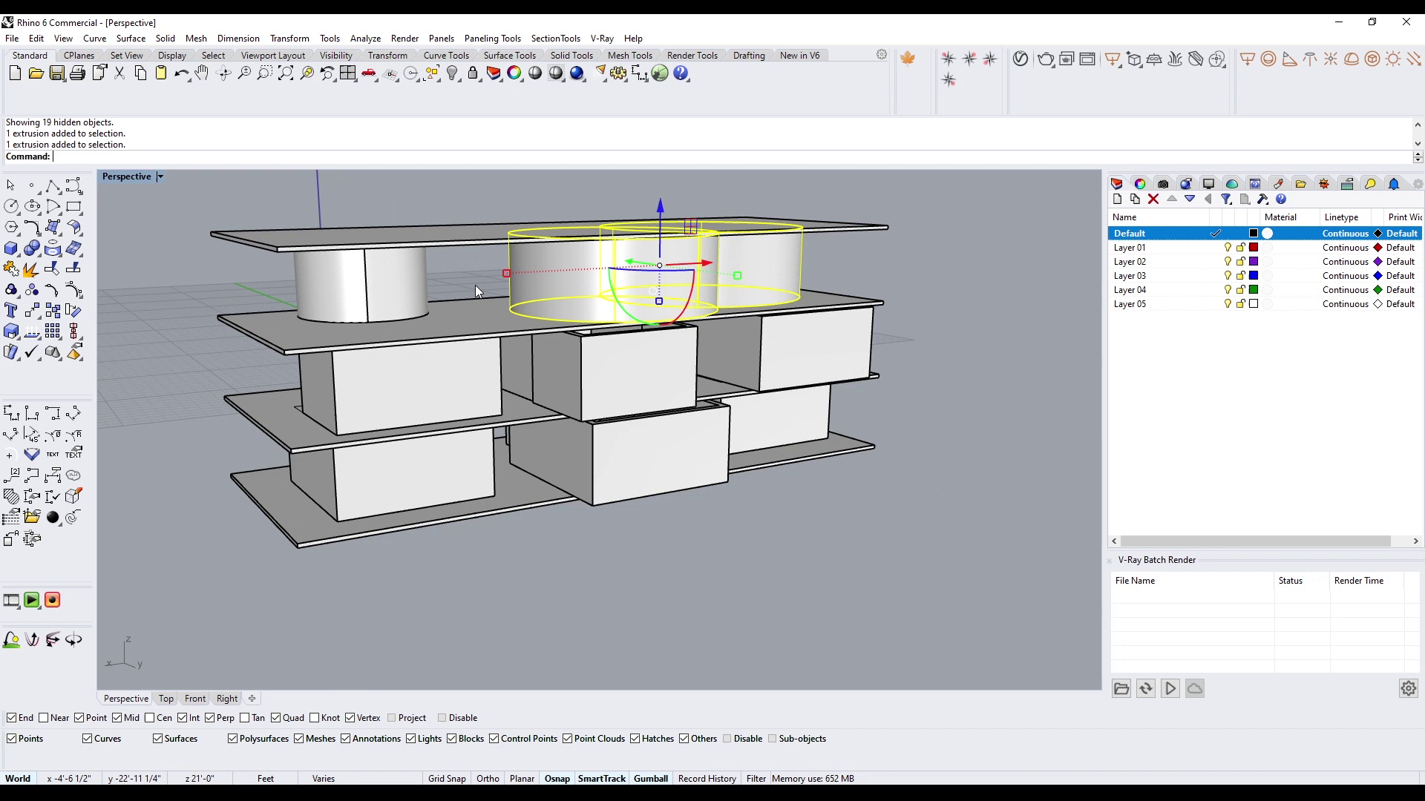
{"action": "left_click", "coordinate": [421, 277], "text": "shift"}
{"action": "type", "text": "Iso"}
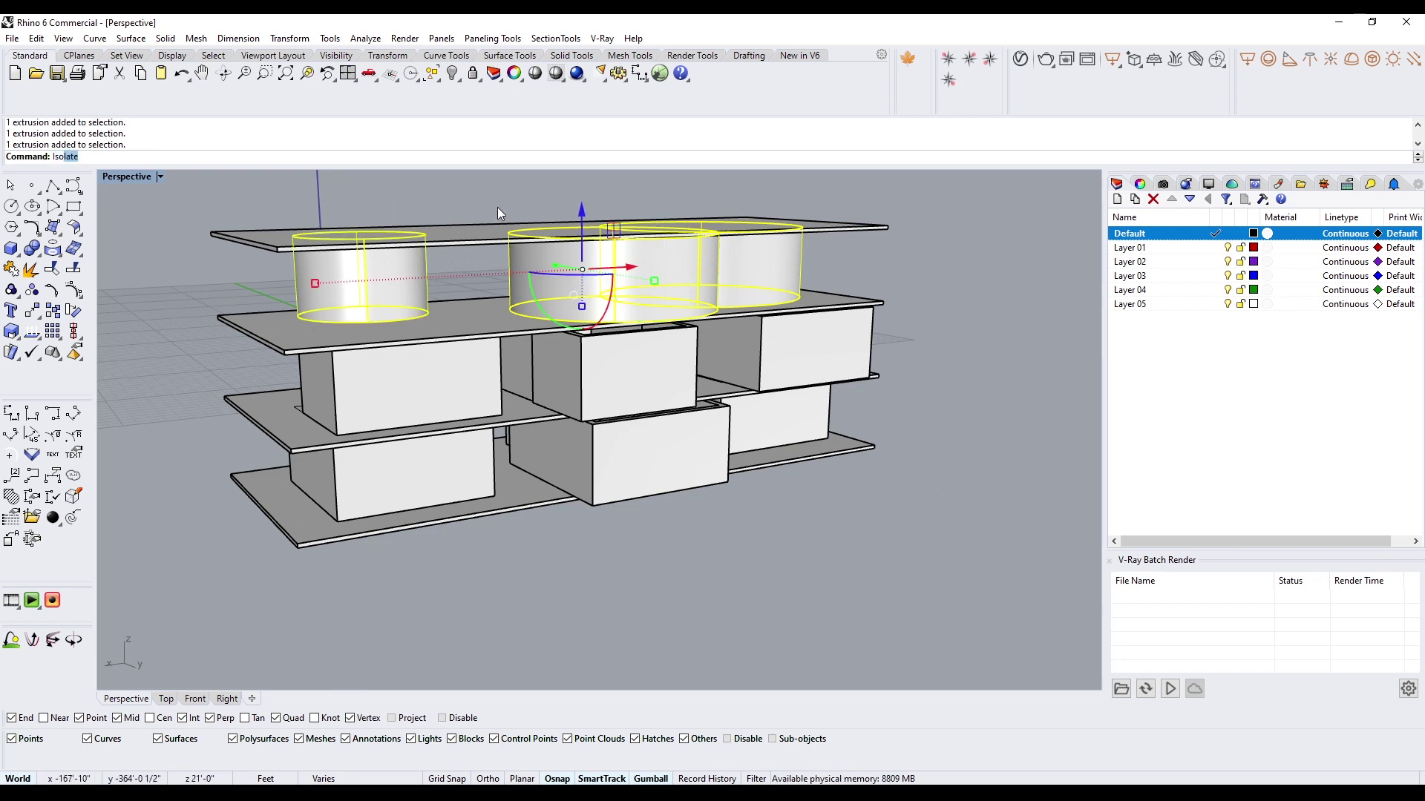
{"action": "type", "text": "late"}
{"action": "key", "text": "Return"}
{"action": "left_click", "coordinate": [497, 207]}
Step: Boolean-union the two overlapping third-storey cylinders and merge all coplanar faces of the result
{"action": "right_click_drag", "start_coordinate": [497, 207], "coordinate": [561, 306]}
{"action": "left_click", "coordinate": [561, 305]}
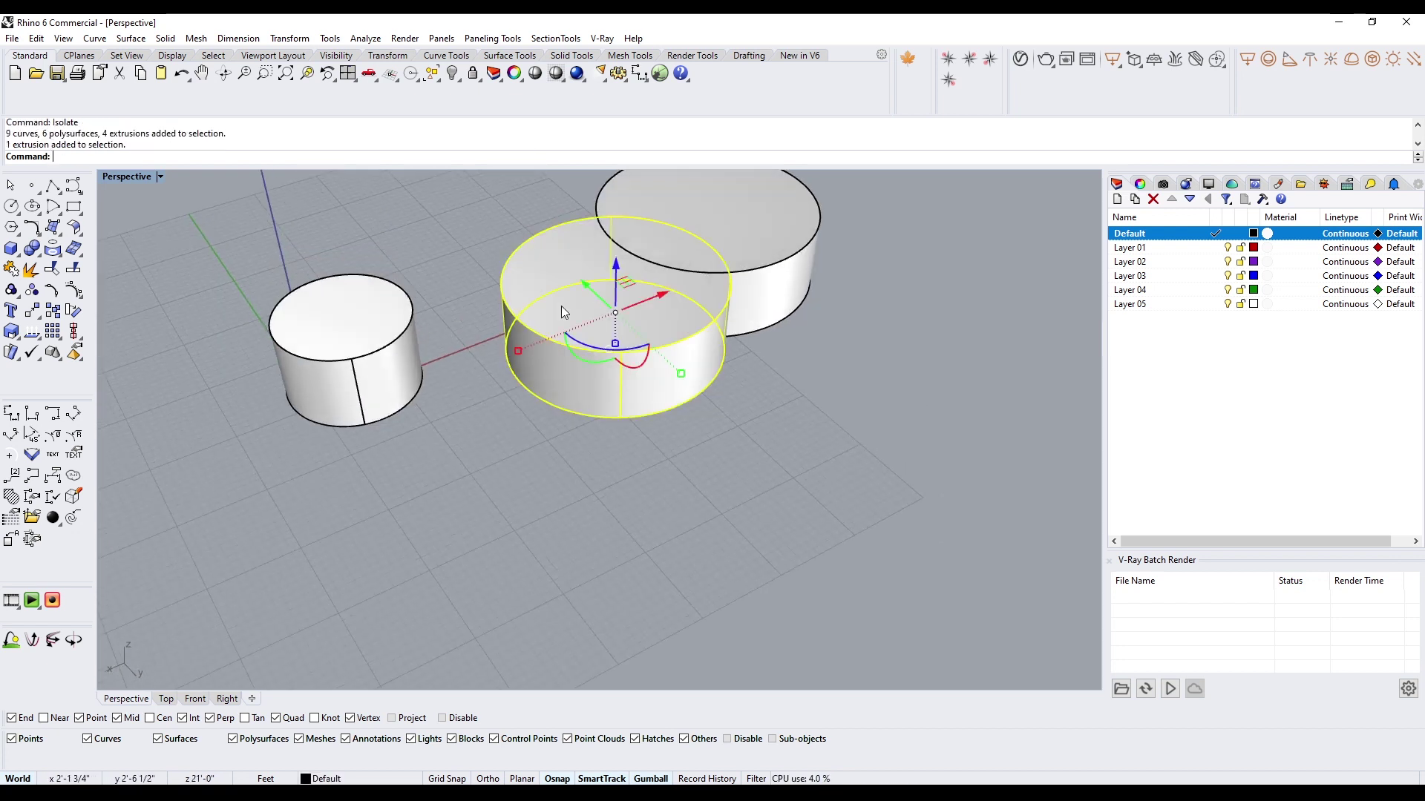
{"action": "left_click", "coordinate": [779, 193], "text": "shift"}
{"action": "type", "text": "BooleanUnion"}
{"action": "key", "text": "Return"}
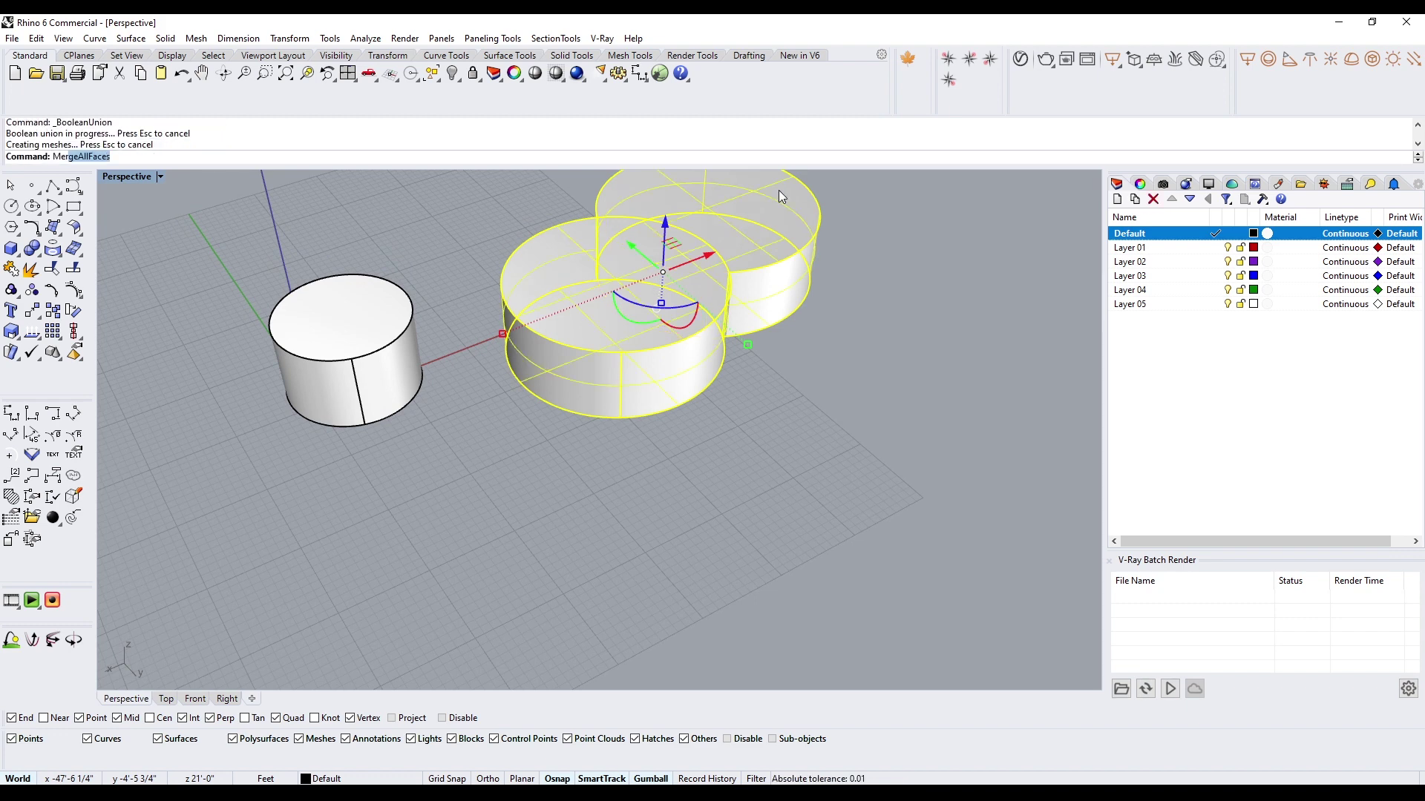
{"action": "key", "text": "Return"}
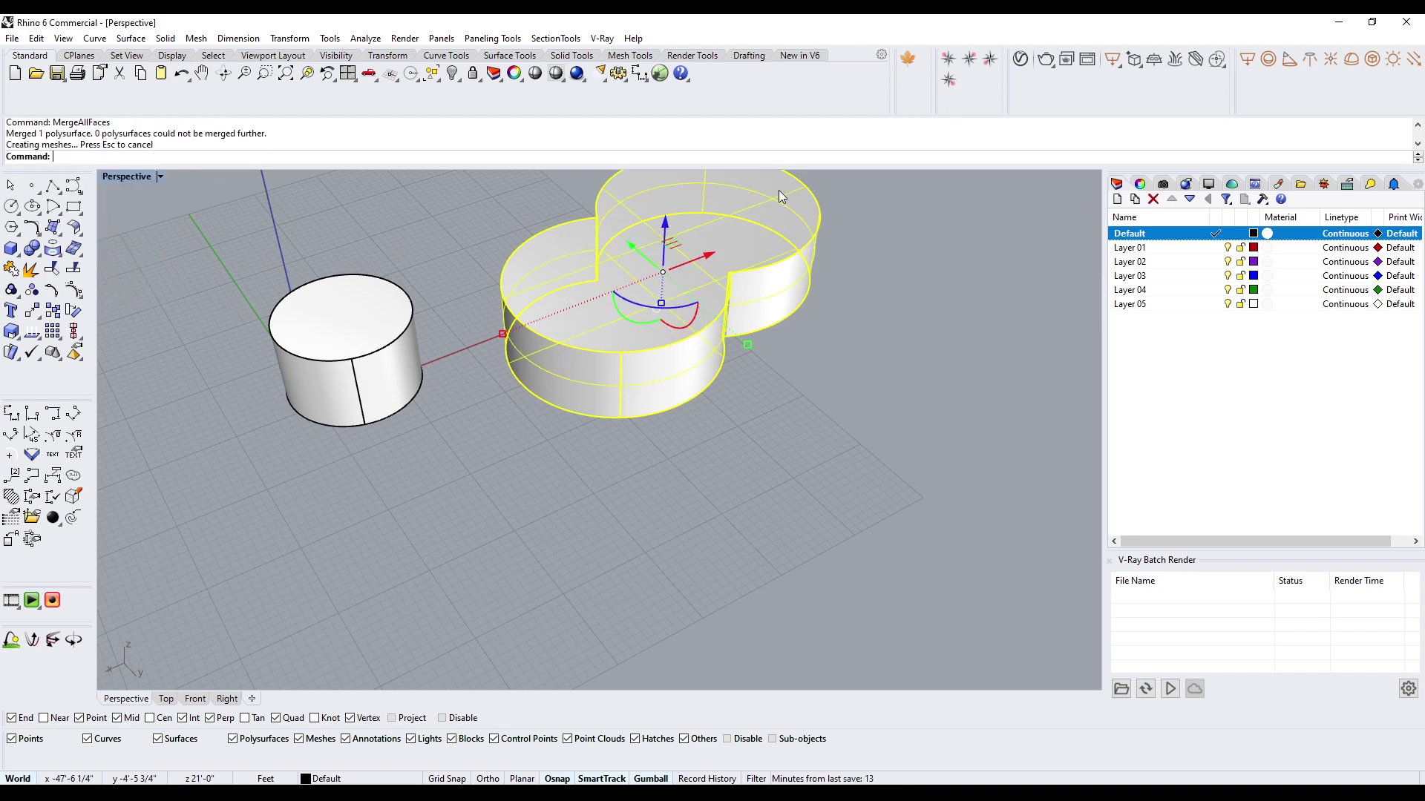
{"action": "key", "text": "Escape"}
Step: Shell the united cylinders and the single cylinder with a thickness of 1', removing their top and bottom faces
{"action": "key", "text": "Return"}
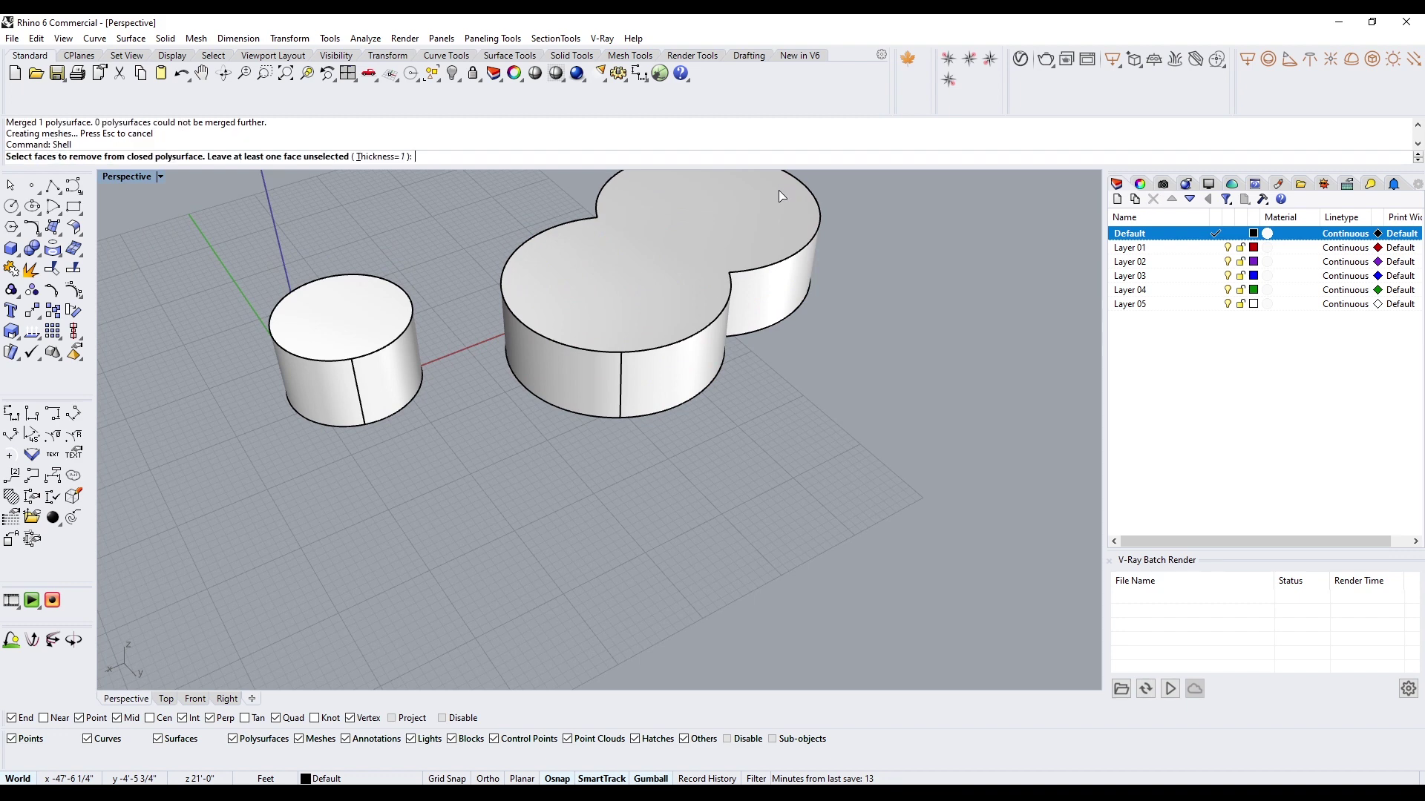
{"action": "left_click", "coordinate": [737, 255]}
{"action": "left_click", "coordinate": [381, 334]}
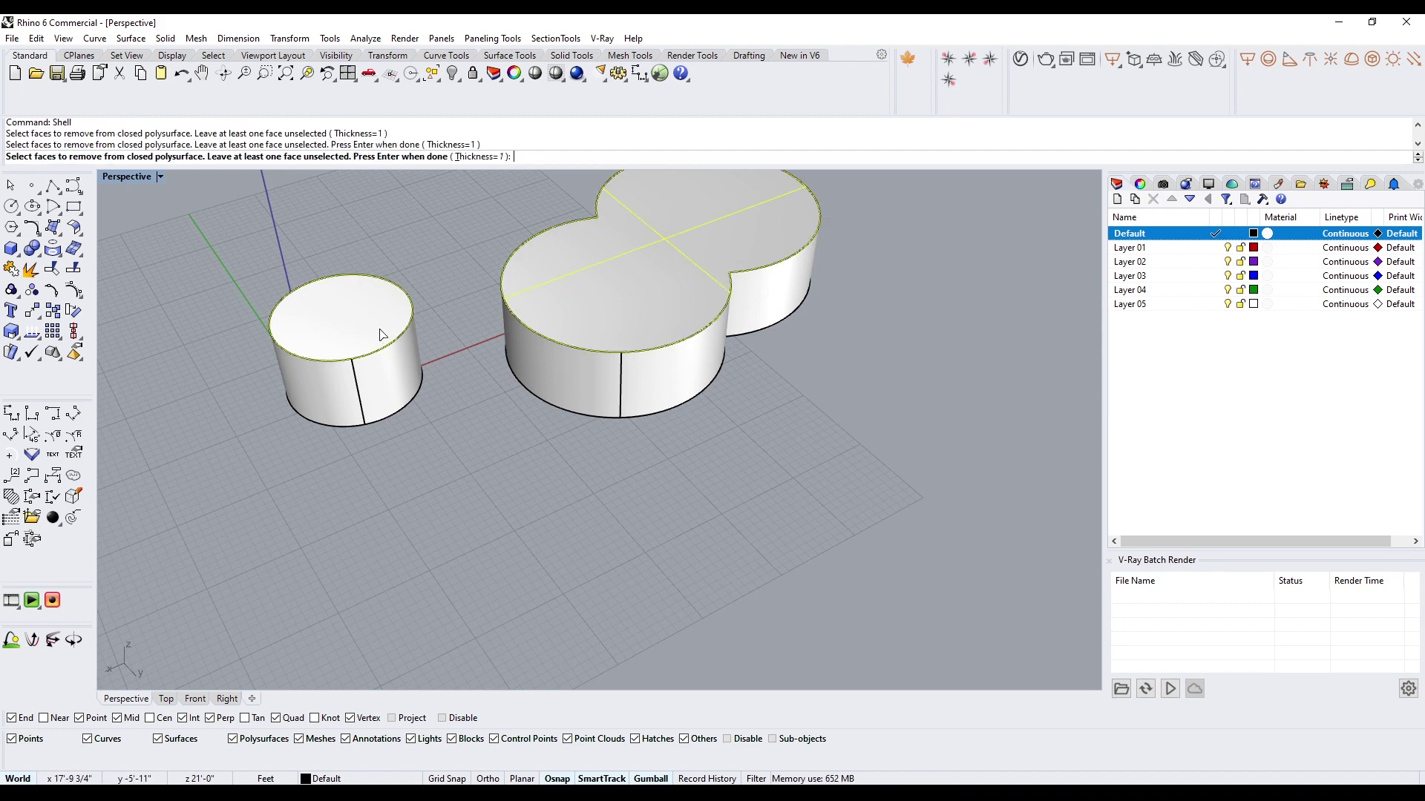
{"action": "right_click_drag", "start_coordinate": [386, 334], "coordinate": [445, 289]}
{"action": "left_click", "coordinate": [403, 301]}
{"action": "left_click", "coordinate": [589, 297]}
{"action": "key", "text": "Return"}
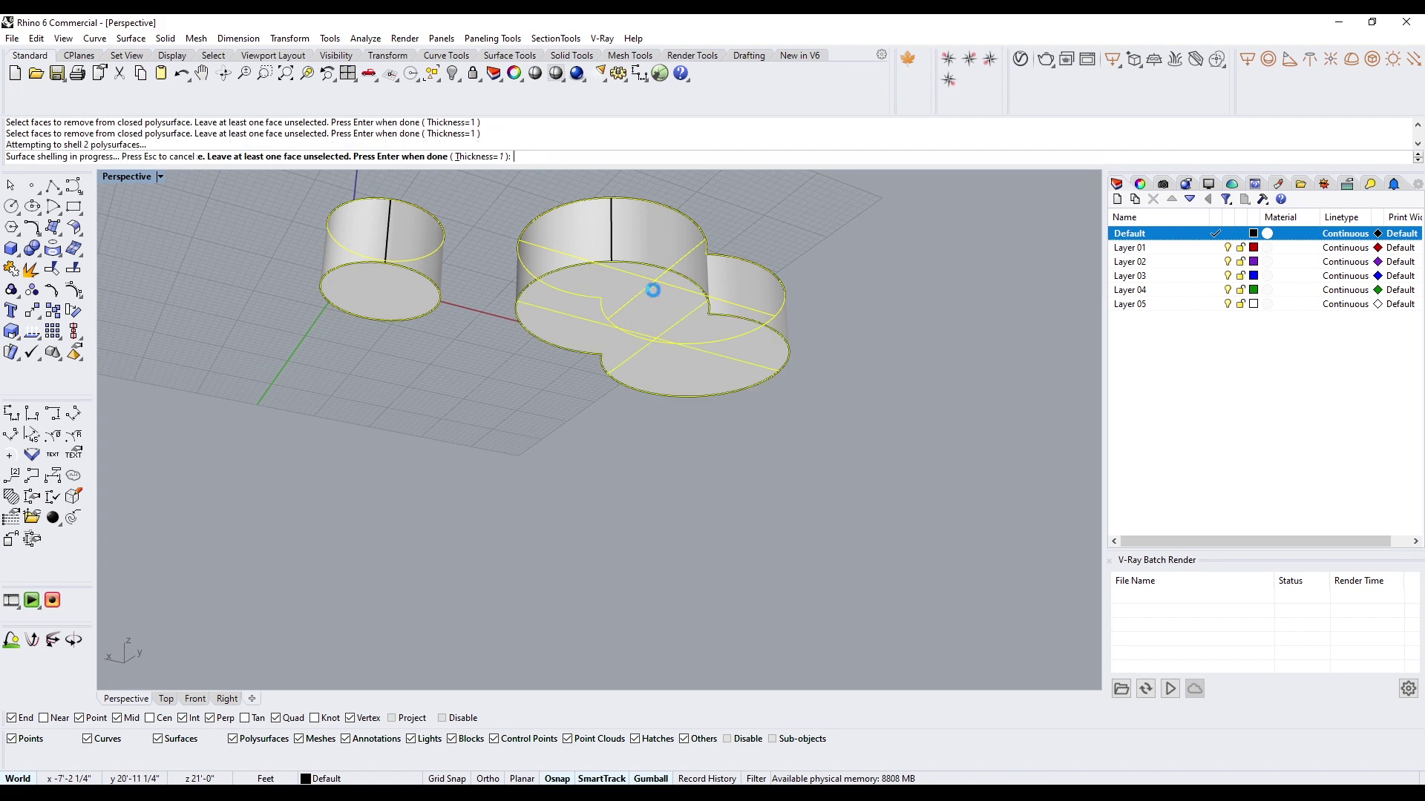
Step: Unisolate the third-storey walls so the rest of the building is shown again
{"action": "right_click_drag", "start_coordinate": [643, 286], "coordinate": [650, 389]}
{"action": "type", "text": "Unisolate"}
{"action": "key", "text": "Return"}
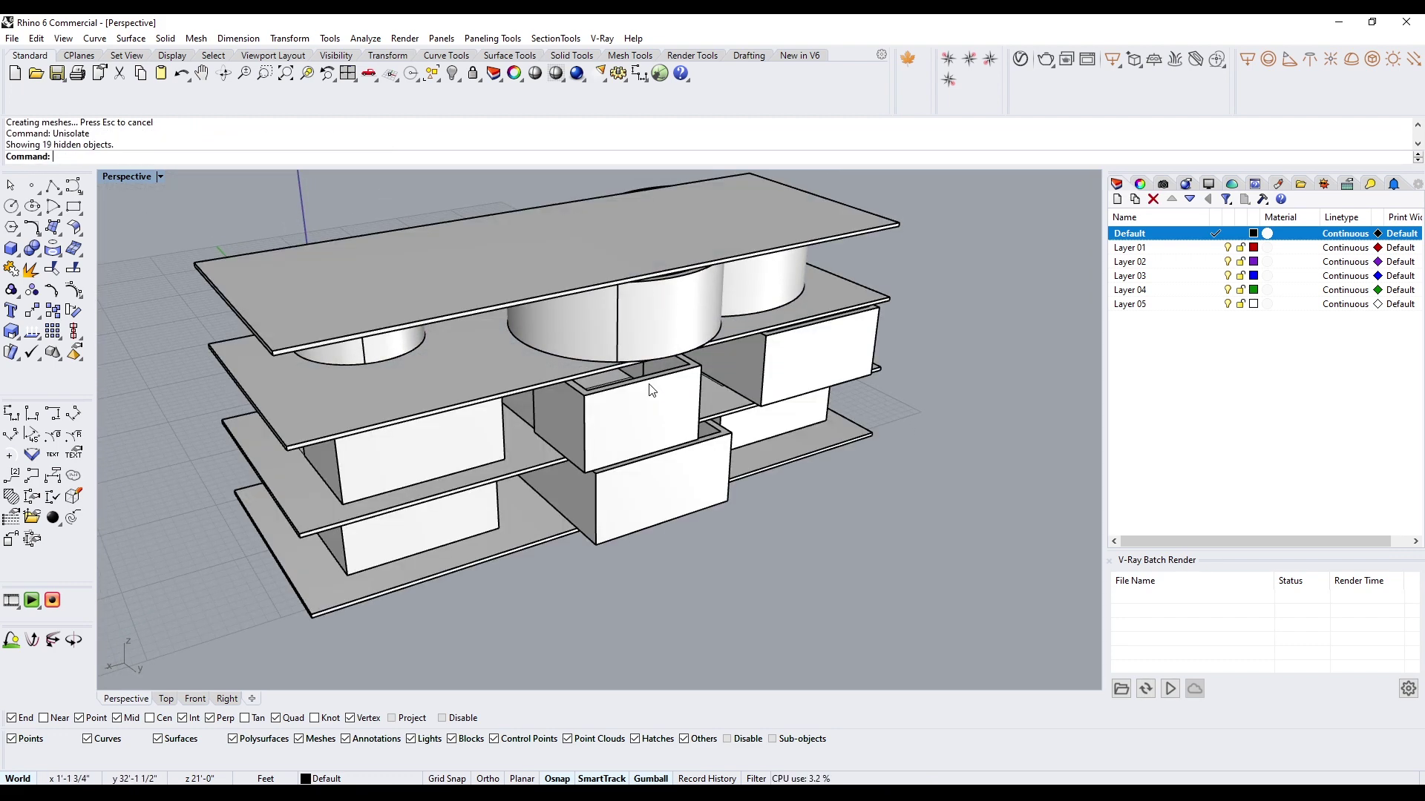
Step: Examine the shelled walls and slabs of the storeys from several sides and up close
{"action": "right_click_drag", "start_coordinate": [561, 381], "coordinate": [683, 382]}
{"action": "scroll", "coordinate": [653, 437], "scroll_direction": "up", "scroll_amount": 8}
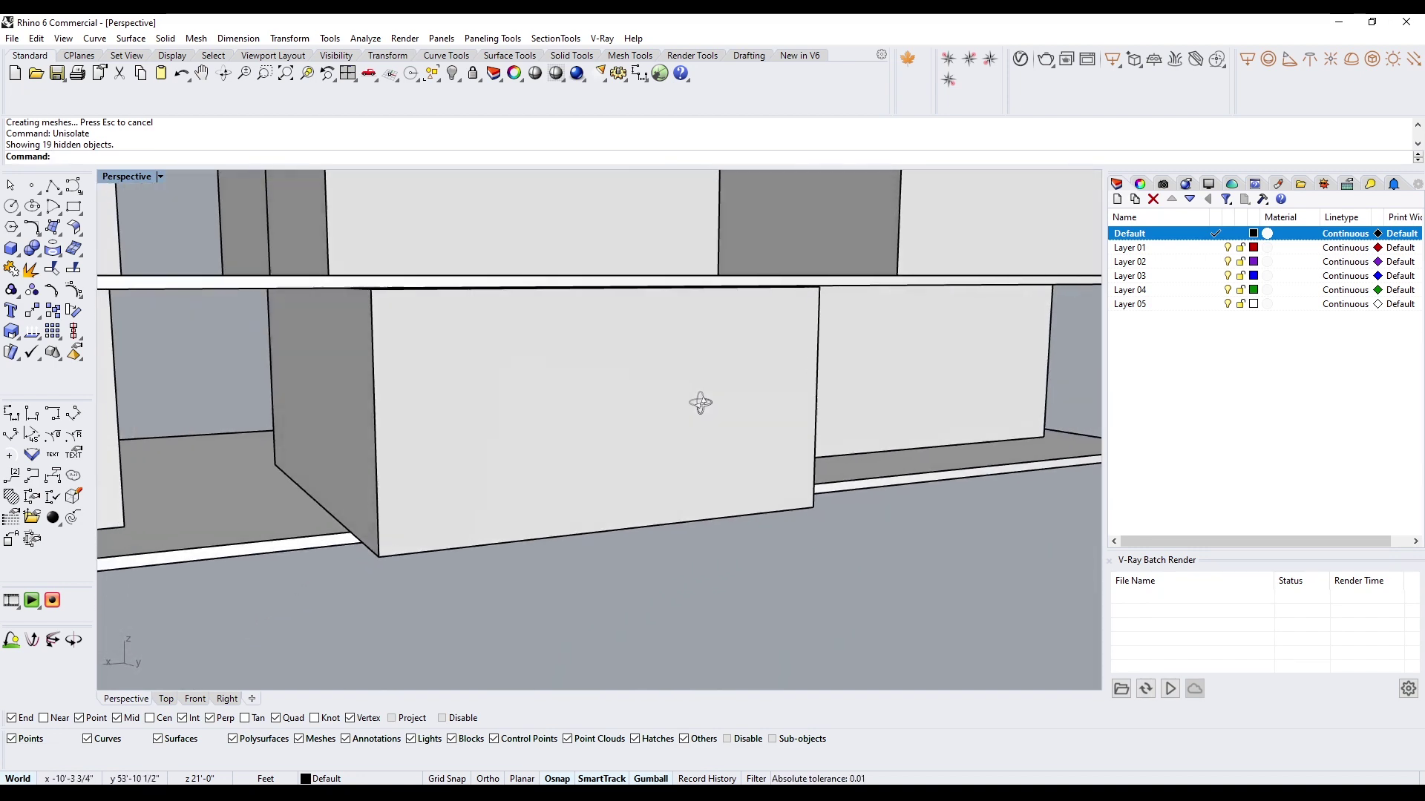
{"action": "right_click_drag", "start_coordinate": [467, 232], "coordinate": [573, 352]}
{"action": "scroll", "coordinate": [628, 367], "scroll_direction": "down", "scroll_amount": 8}
{"action": "scroll", "coordinate": [561, 355], "scroll_direction": "up", "scroll_amount": 2}
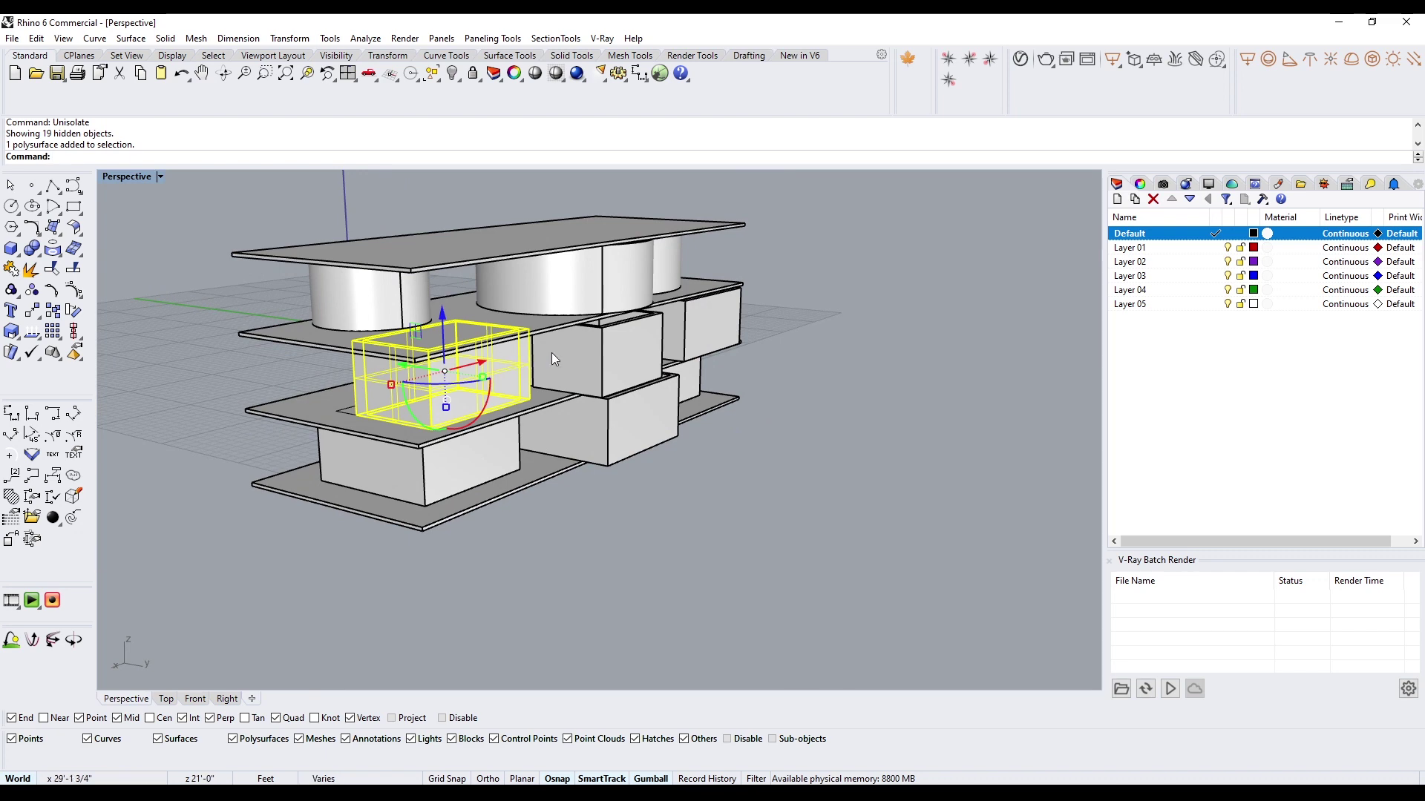
{"action": "scroll", "coordinate": [551, 353], "scroll_direction": "up", "scroll_amount": 5}
{"action": "left_click", "coordinate": [625, 344], "text": "shift"}
{"action": "left_click", "coordinate": [701, 486], "text": "shift"}
{"action": "right_click_drag", "start_coordinate": [714, 507], "coordinate": [528, 492]}
{"action": "key", "text": "Escape"}
{"action": "right_click_drag", "start_coordinate": [672, 400], "coordinate": [572, 431]}
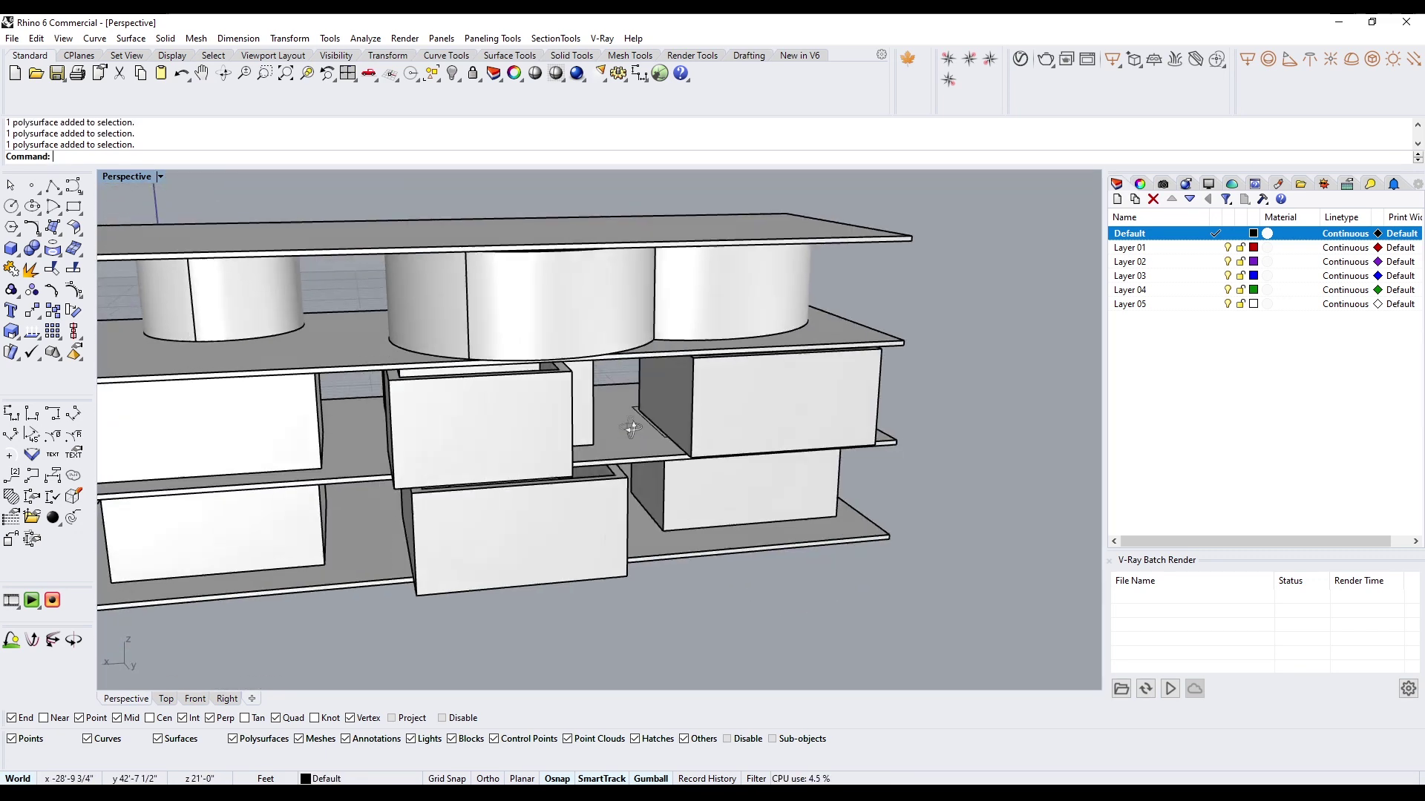
{"action": "scroll", "coordinate": [567, 429], "scroll_direction": "up", "scroll_amount": 5}
{"action": "mouse_move", "coordinate": [580, 372]}
{"action": "right_mouse_down"}
{"action": "mouse_move", "coordinate": [538, 392]}
{"action": "mouse_move", "coordinate": [589, 346]}
{"action": "right_mouse_up"}
{"action": "scroll", "coordinate": [403, 394], "scroll_direction": "down", "scroll_amount": 6}
Step: Align the construction plane to the outer front face of the second storey's projecting middle volume, accepting the default origin and X direction
{"action": "scroll", "coordinate": [520, 352], "scroll_direction": "up", "scroll_amount": 5}
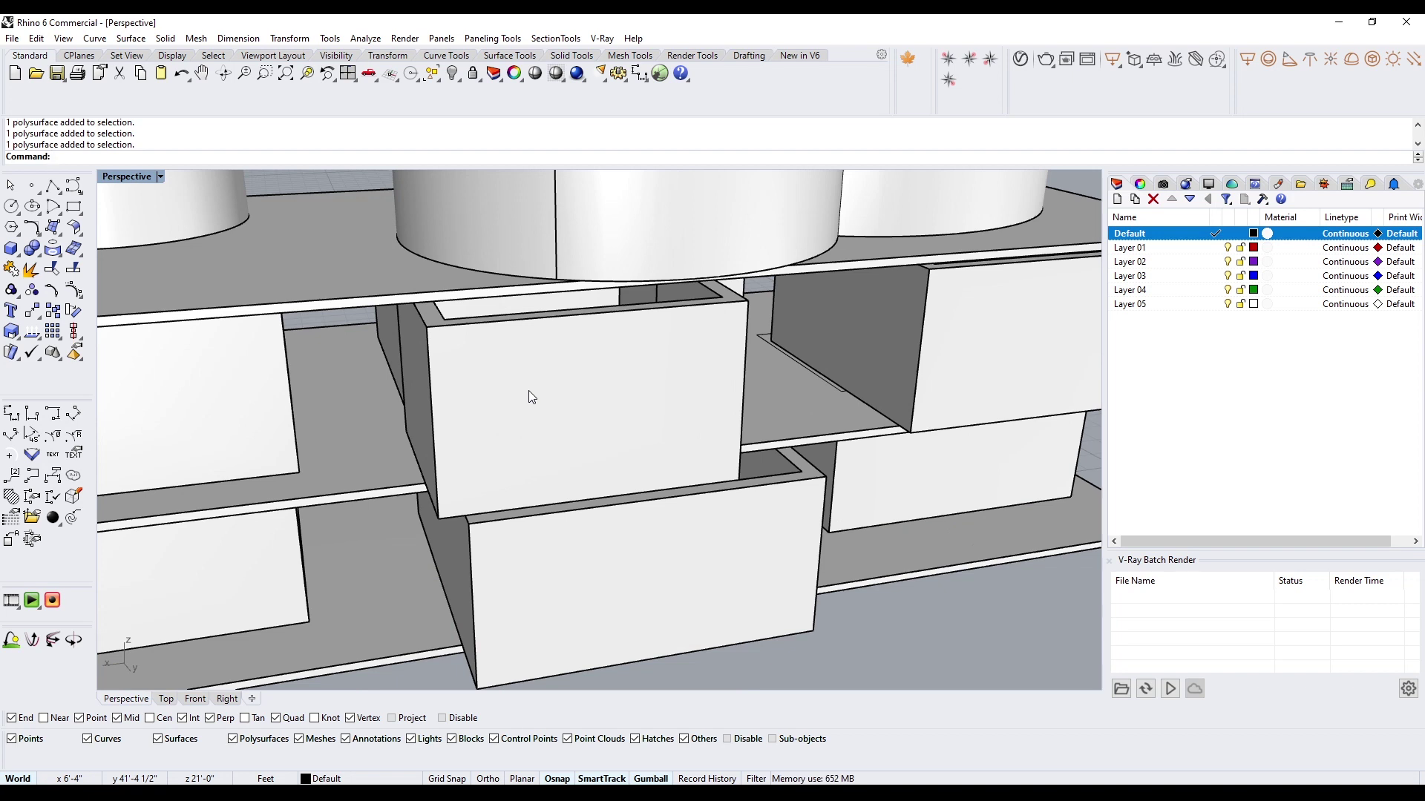
{"action": "type", "text": "Plane"}
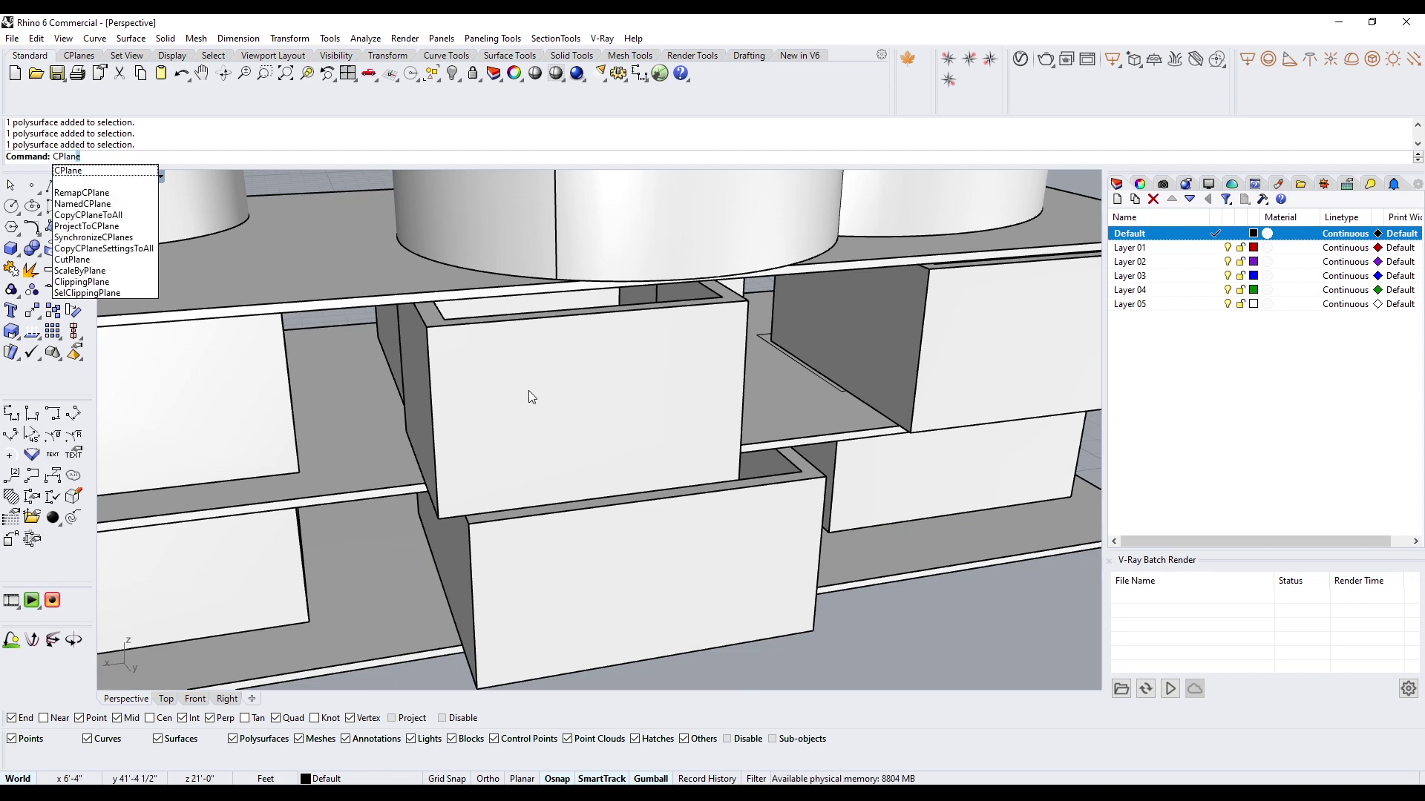
{"action": "key", "text": "Return"}
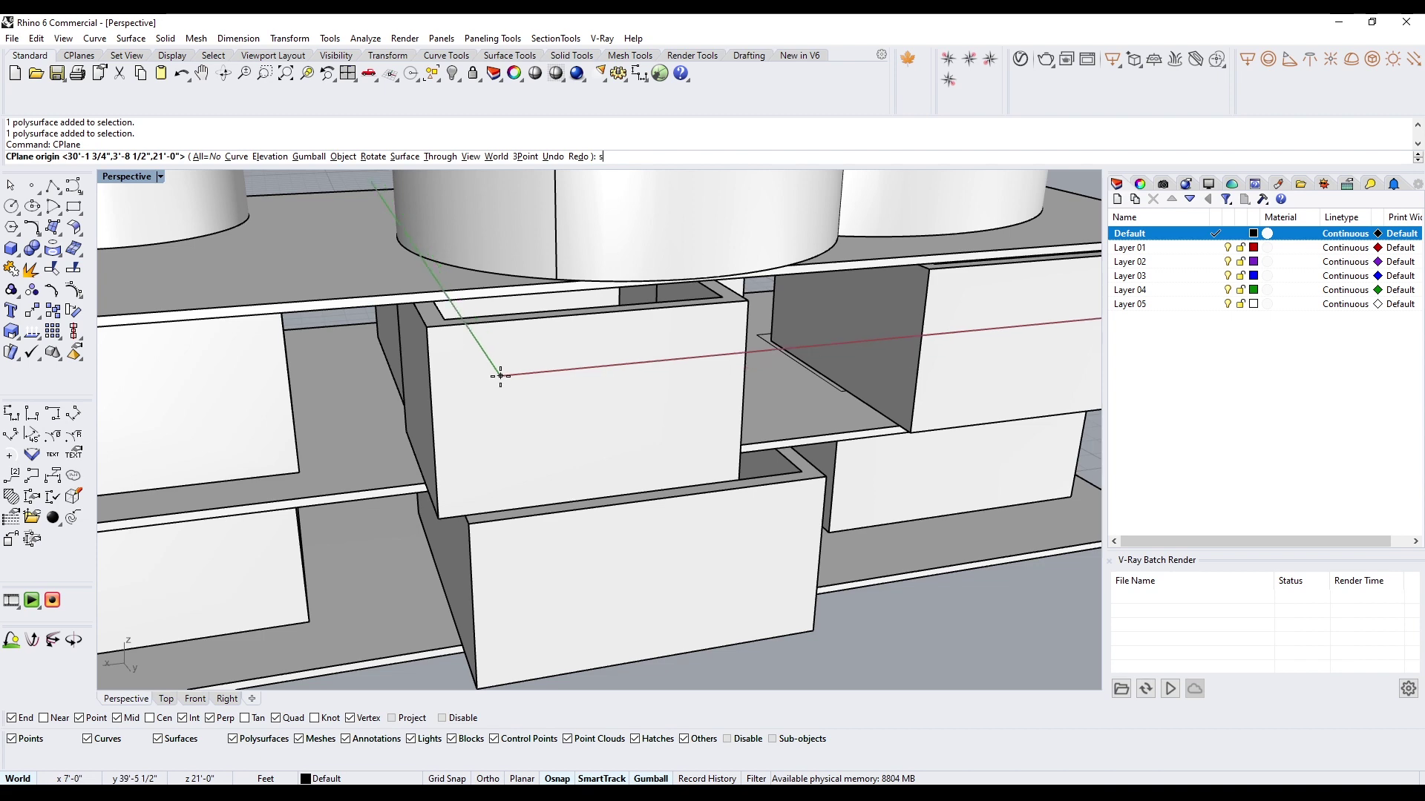
{"action": "type", "text": "s"}
{"action": "key", "text": "Return"}
{"action": "left_click", "coordinate": [461, 441]}
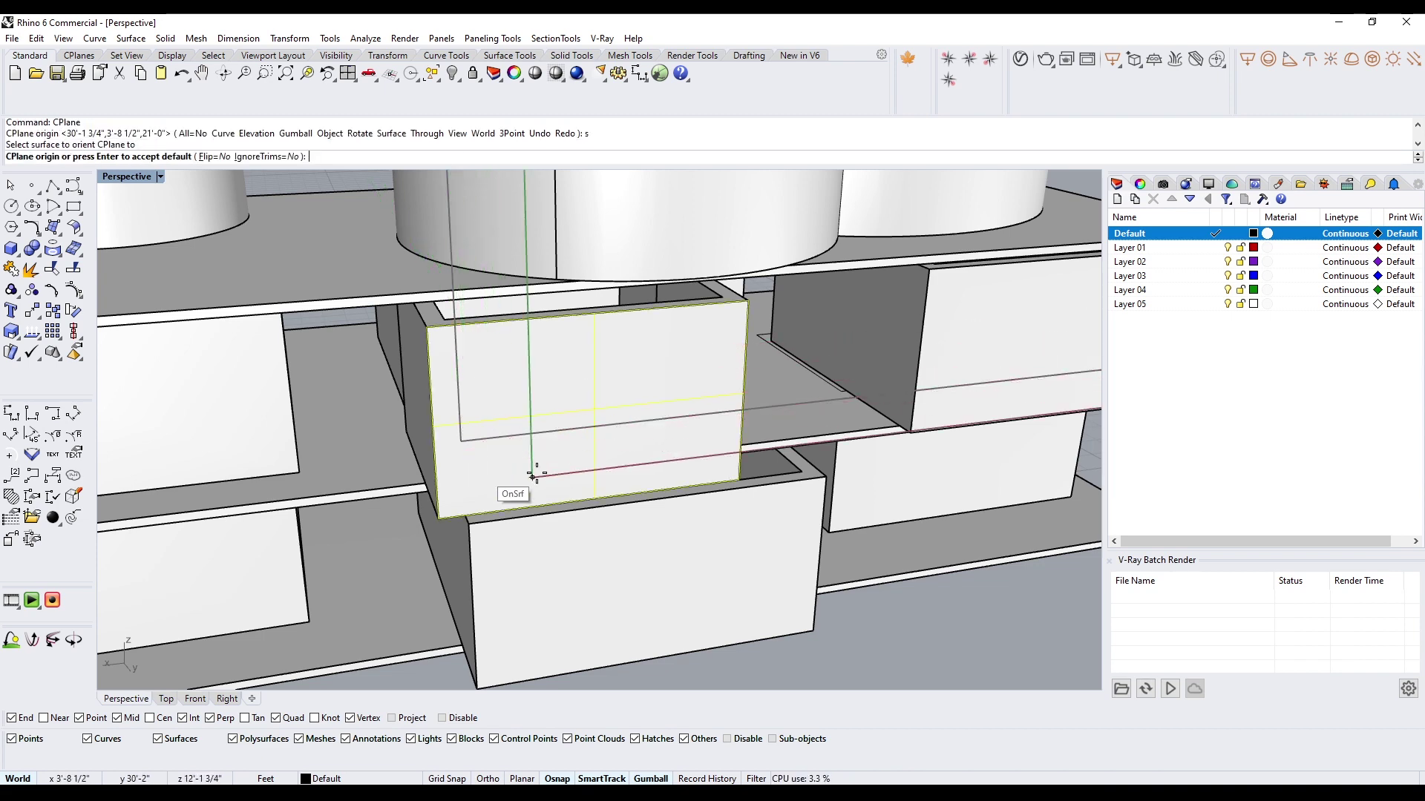
{"action": "key", "text": "Return"}
{"action": "key", "text": "Return"}
Step: Draw a rectangle from corner to opposite corner over the front face of the second storey's projecting middle volume
{"action": "right_click_drag", "start_coordinate": [509, 434], "coordinate": [475, 454]}
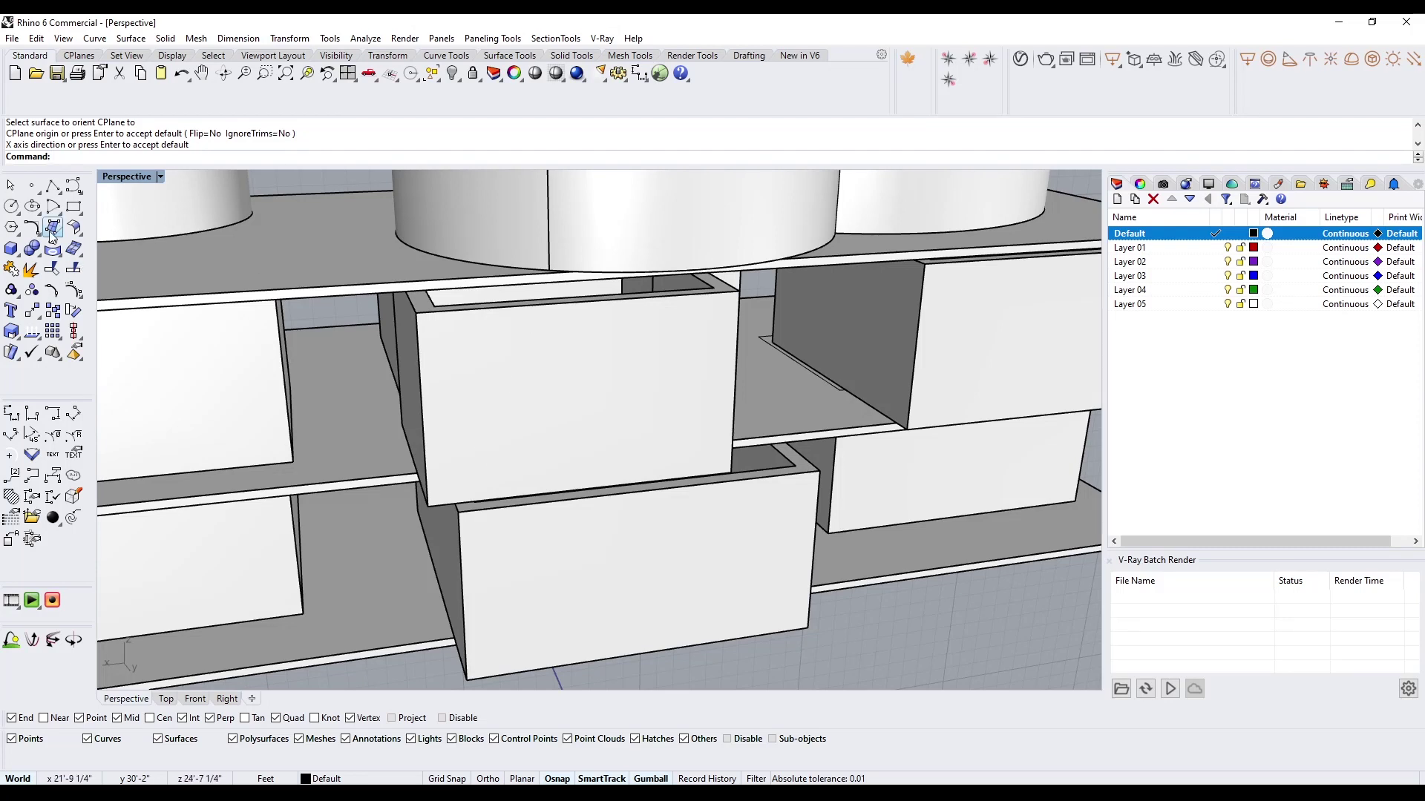
{"action": "left_click", "coordinate": [73, 207]}
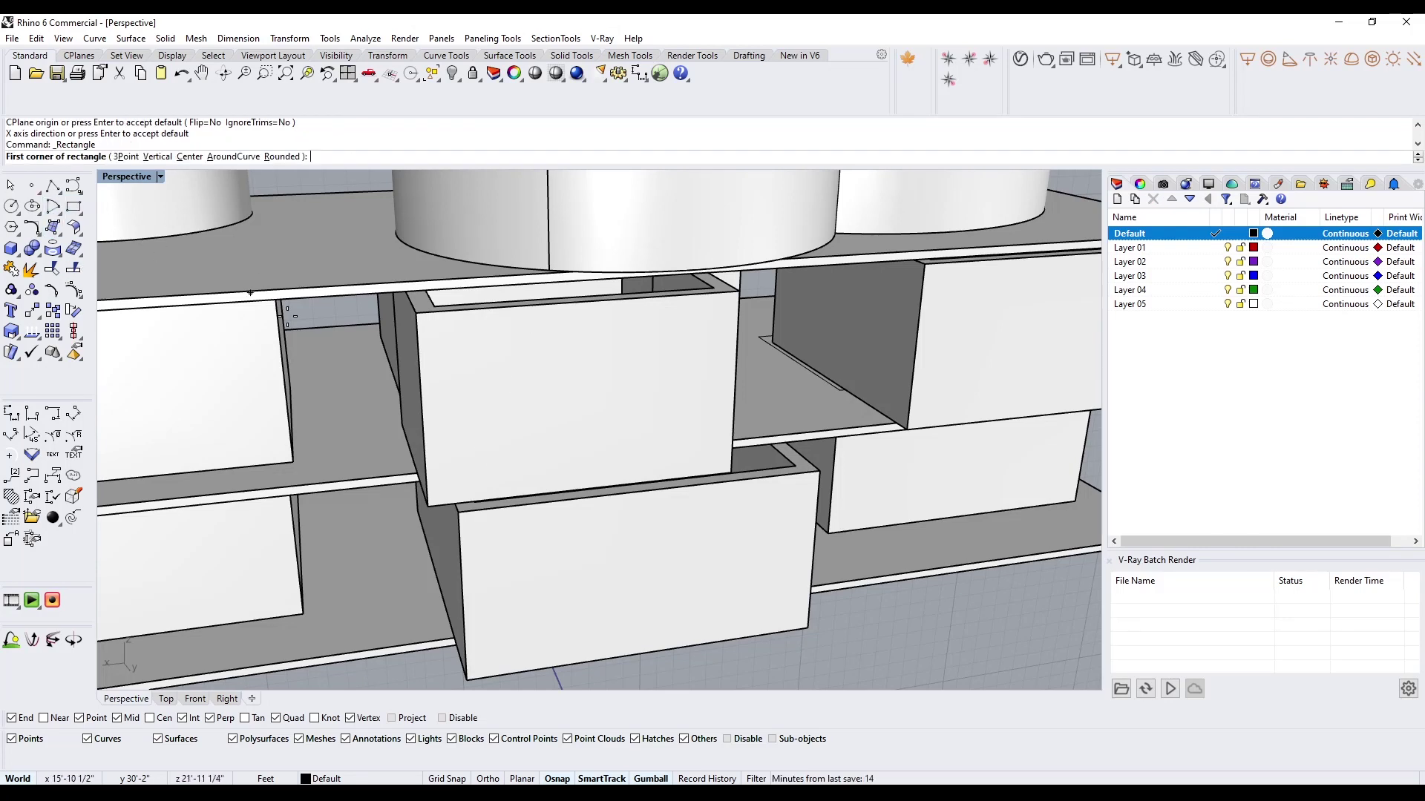
{"action": "left_click", "coordinate": [416, 316]}
{"action": "left_click", "coordinate": [733, 478]}
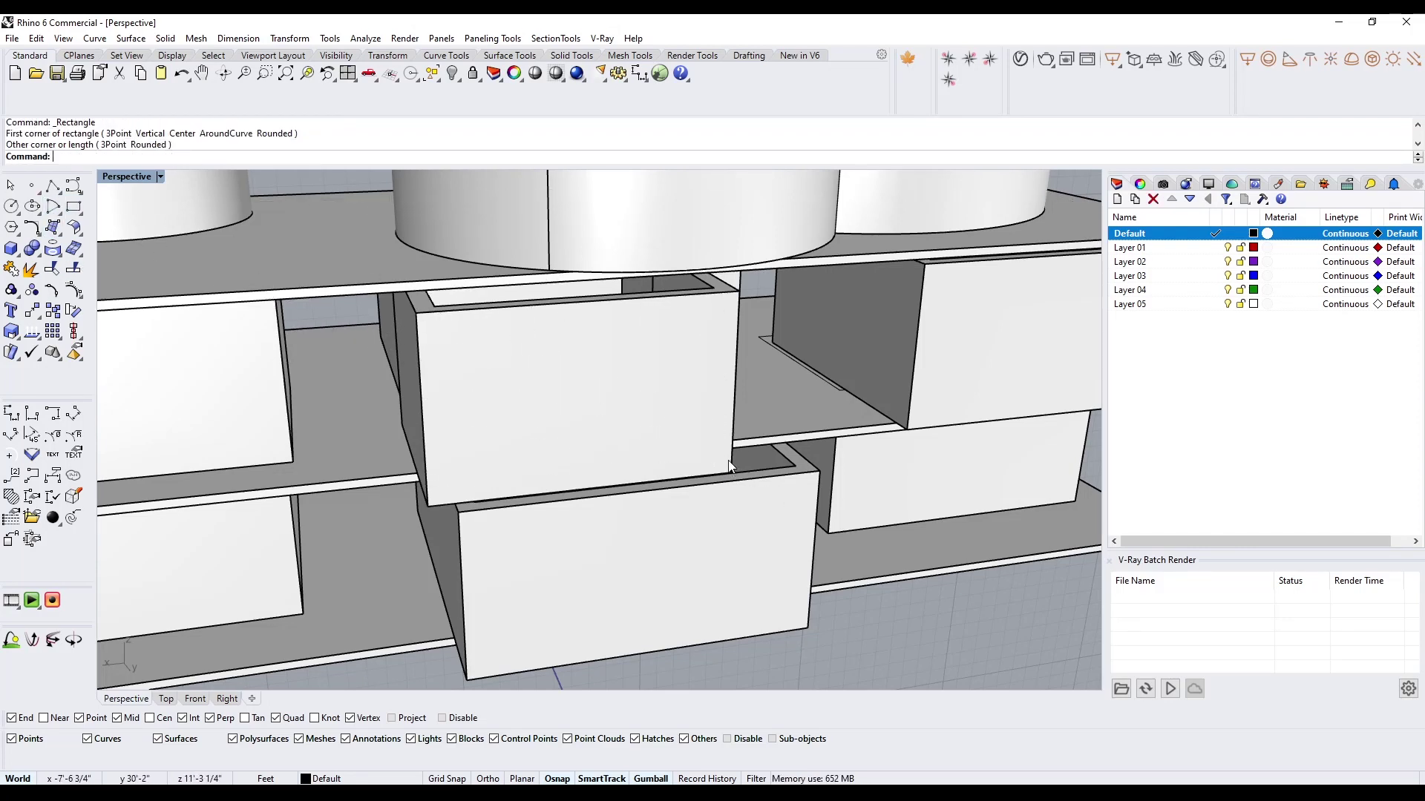
Step: Offset the front-face rectangle inward by 2' and delete the original outer rectangle
{"action": "left_click", "coordinate": [740, 470]}
{"action": "left_click", "coordinate": [772, 500]}
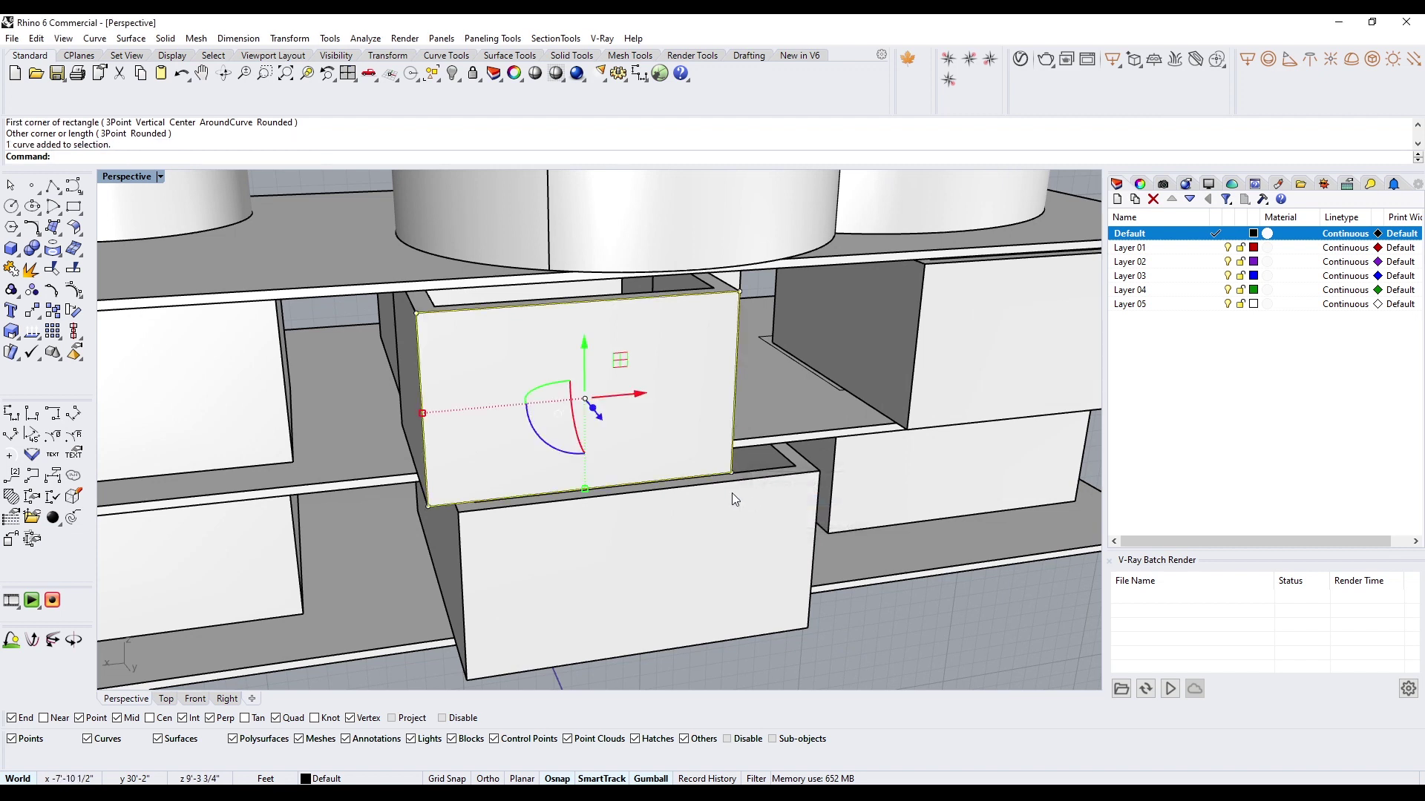
{"action": "type", "text": "Offset"}
{"action": "key", "text": "Return"}
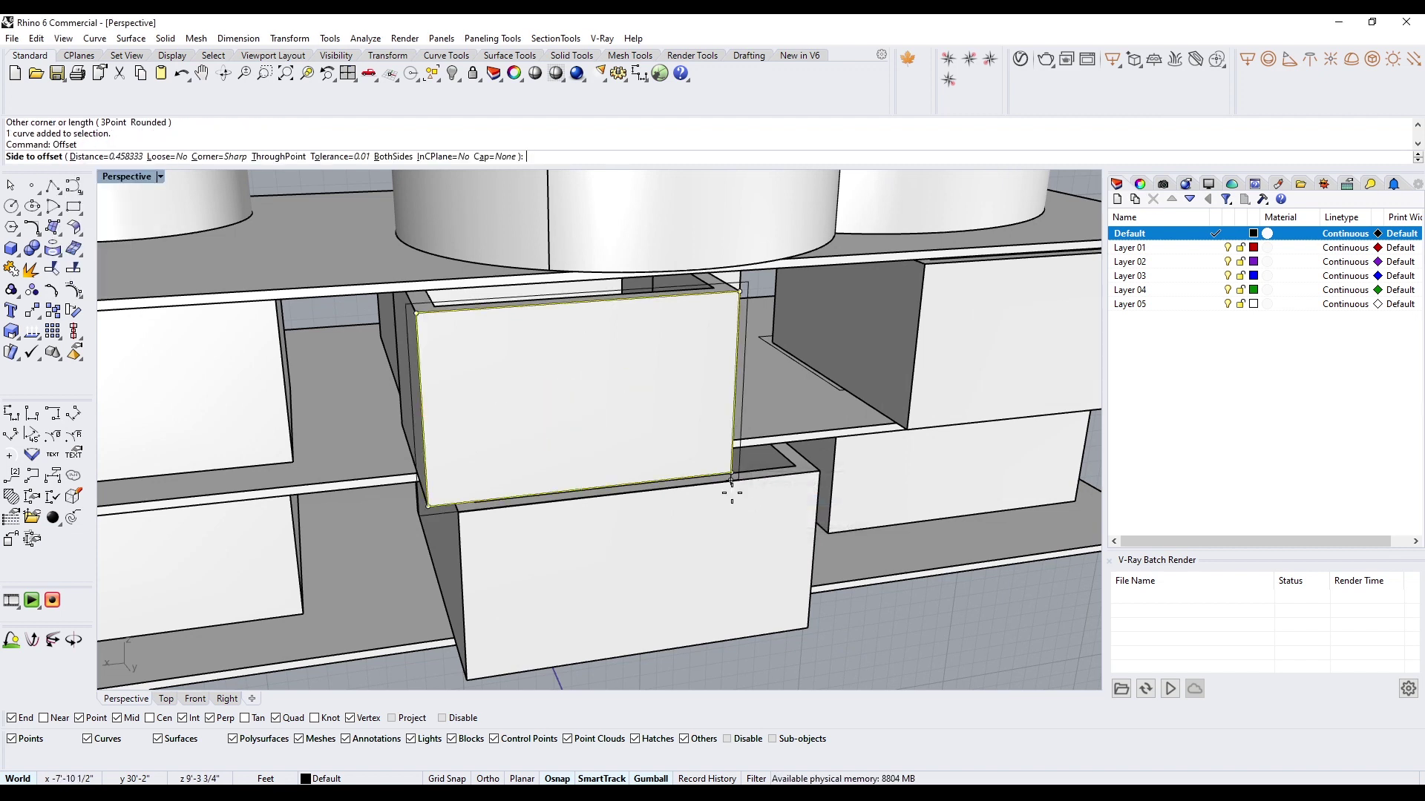
{"action": "type", "text": "2'"}
{"action": "key", "text": "Return"}
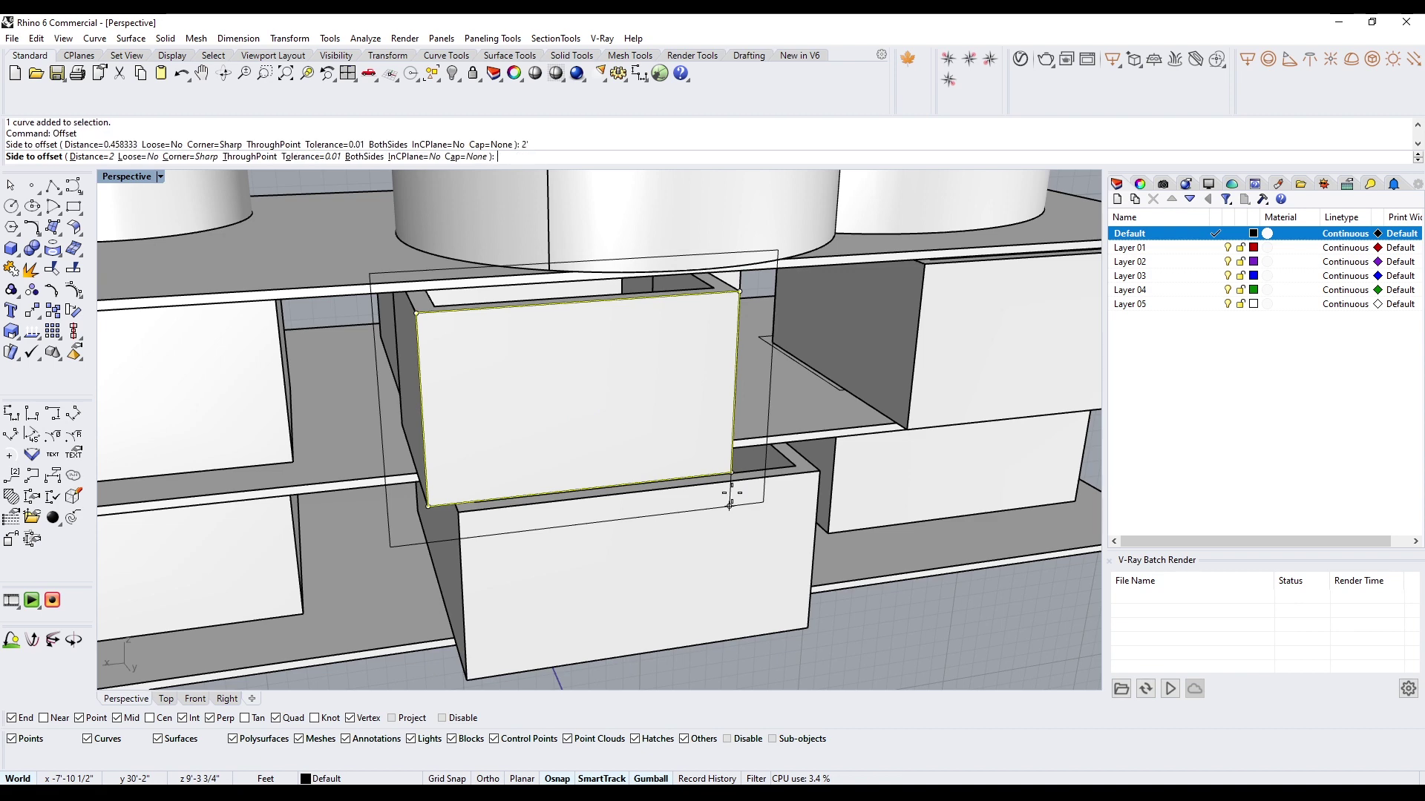
{"action": "left_click", "coordinate": [612, 418]}
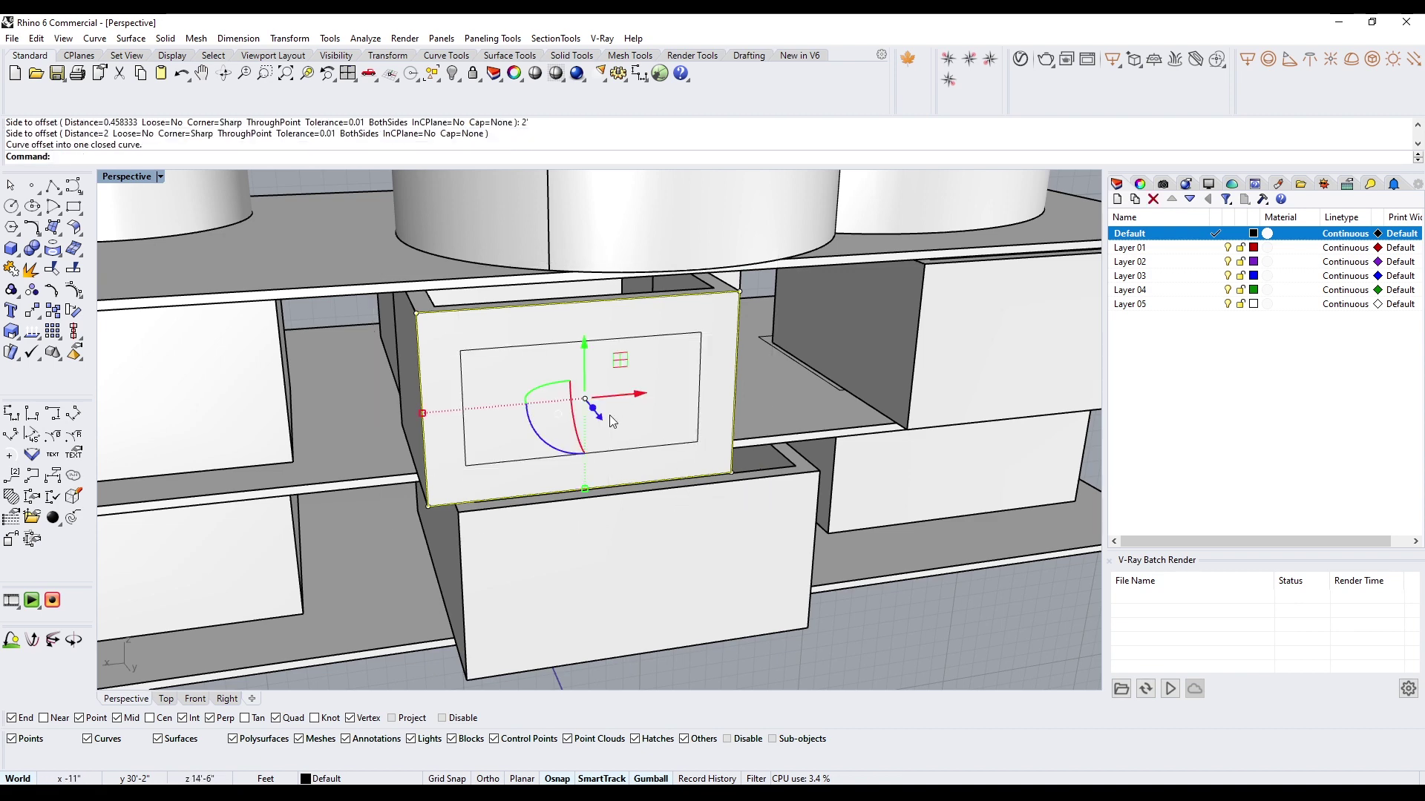
{"action": "key", "text": "Delete"}
Step: Extrude the inner rectangle as a solid through the front wall to its inner corner and delete the source curve
{"action": "left_click", "coordinate": [536, 346]}
{"action": "scroll", "coordinate": [469, 330], "scroll_direction": "up", "scroll_amount": 11}
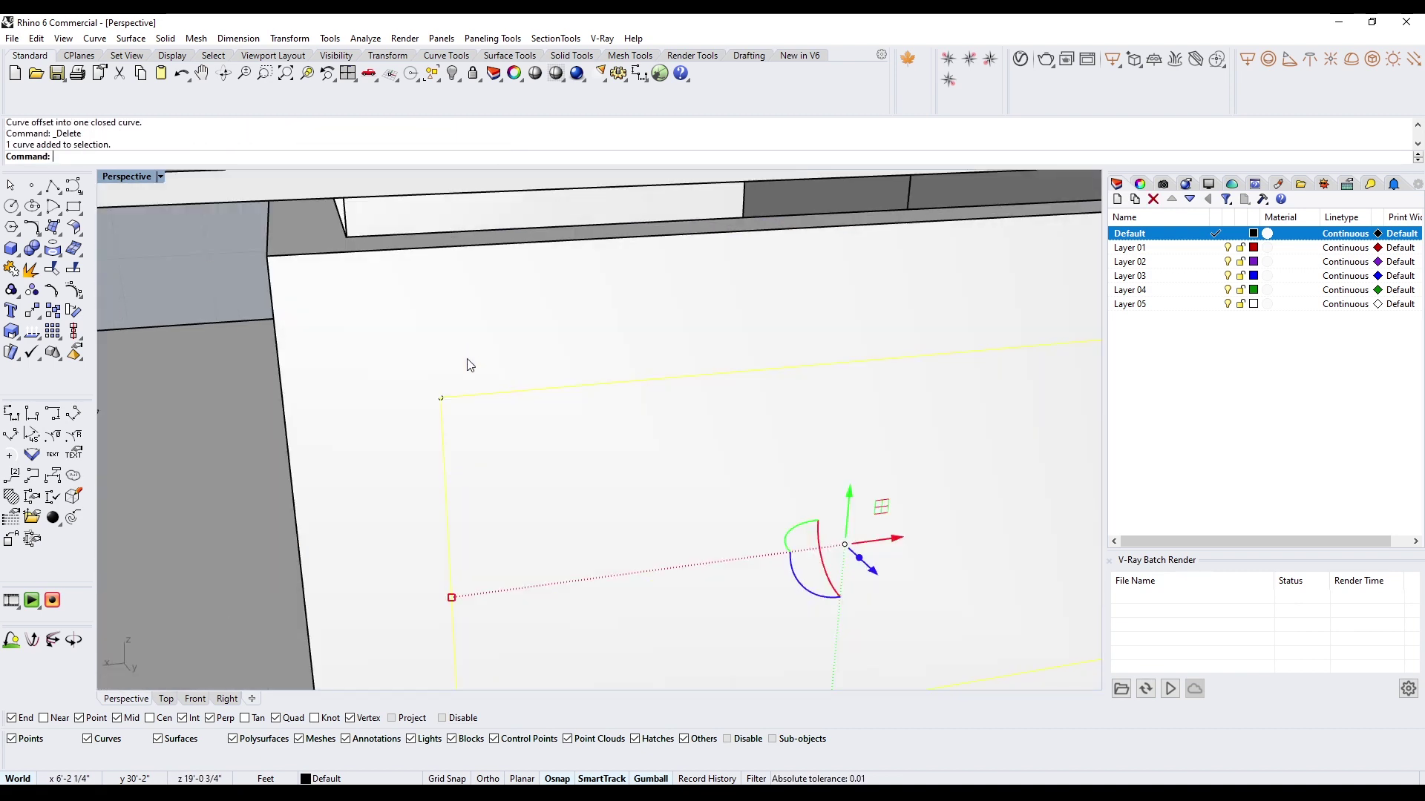
{"action": "right_click_drag", "start_coordinate": [466, 357], "coordinate": [497, 371]}
{"action": "scroll", "coordinate": [498, 371], "scroll_direction": "down", "scroll_amount": 4}
{"action": "scroll", "coordinate": [673, 501], "scroll_direction": "down", "scroll_amount": 3}
{"action": "type", "text": "ex"}
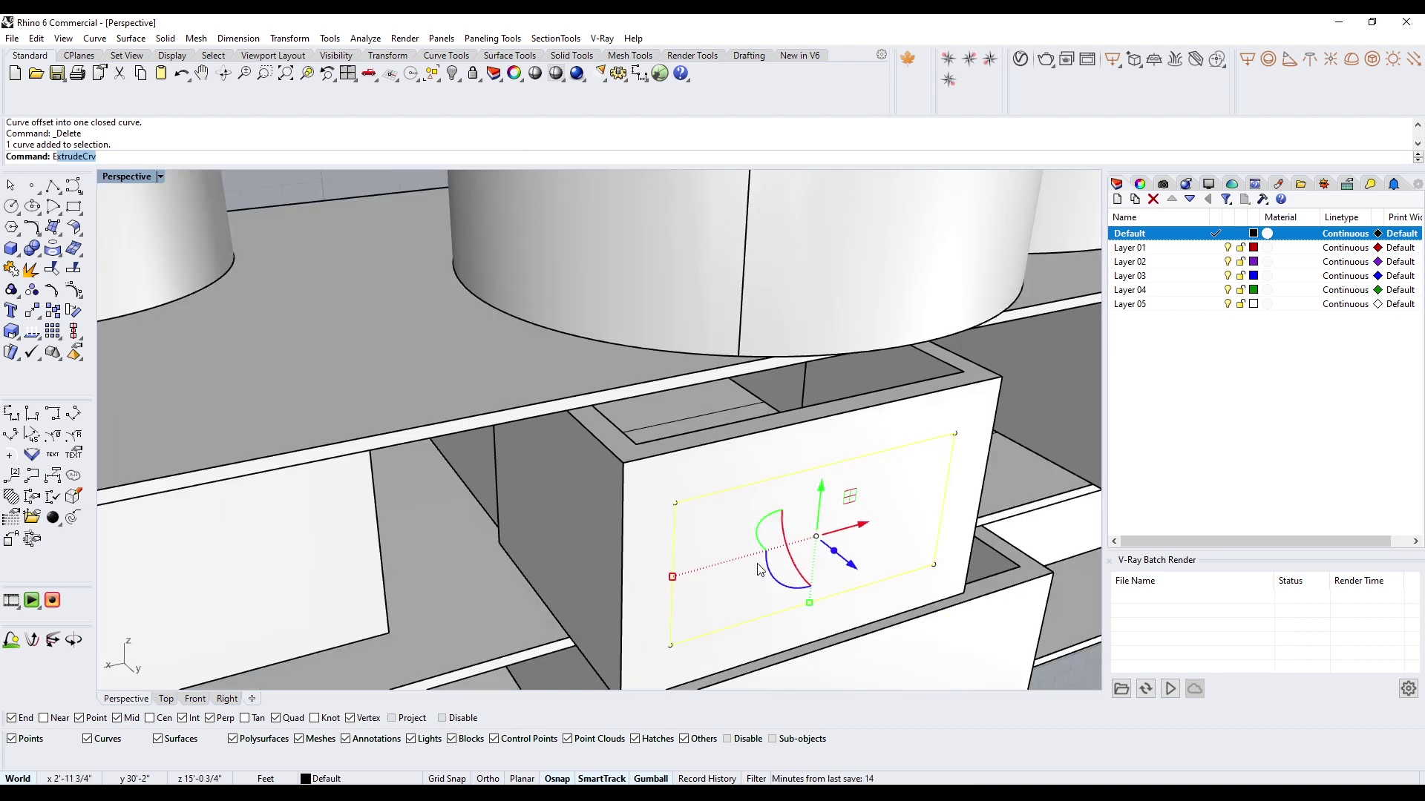
{"action": "key", "text": "Return"}
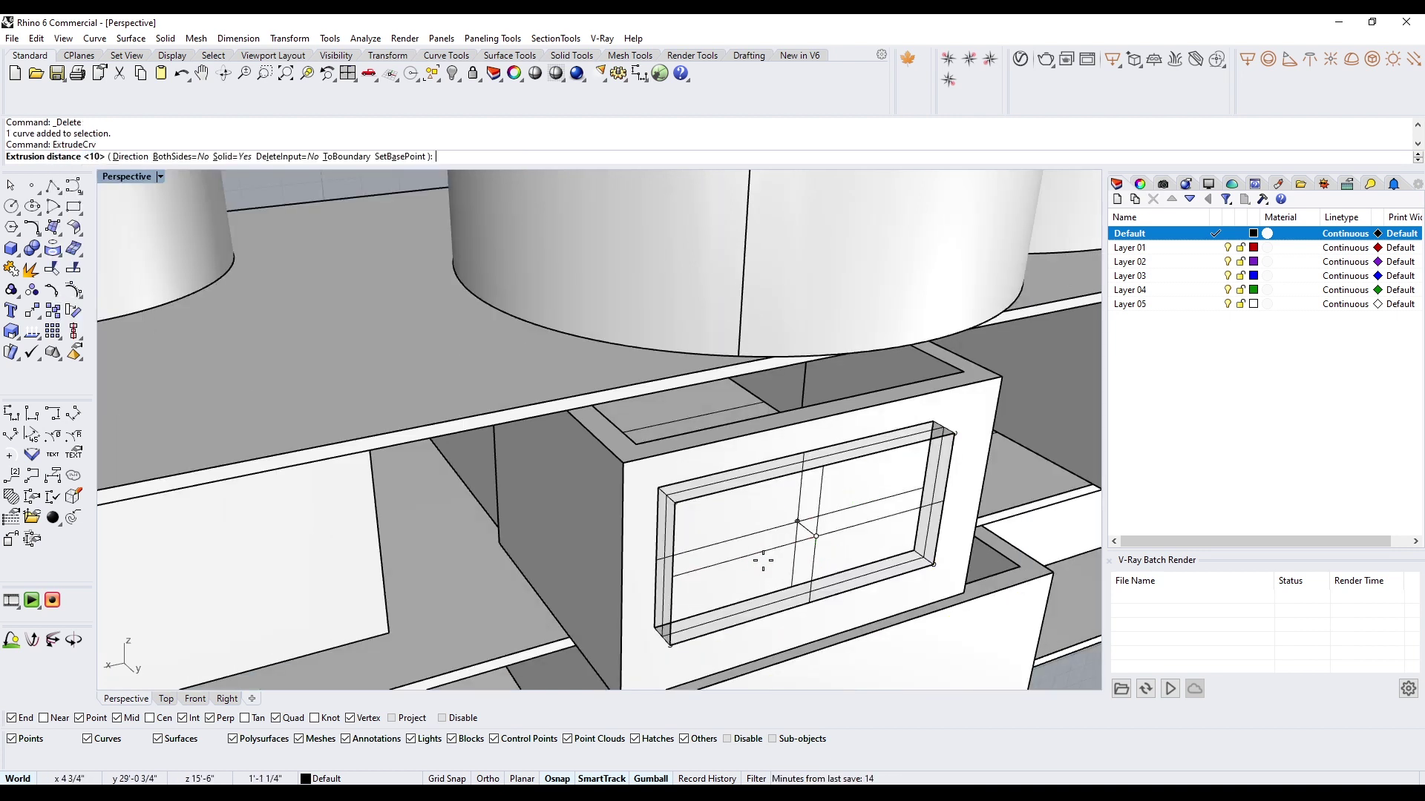
{"action": "left_click", "coordinate": [637, 445]}
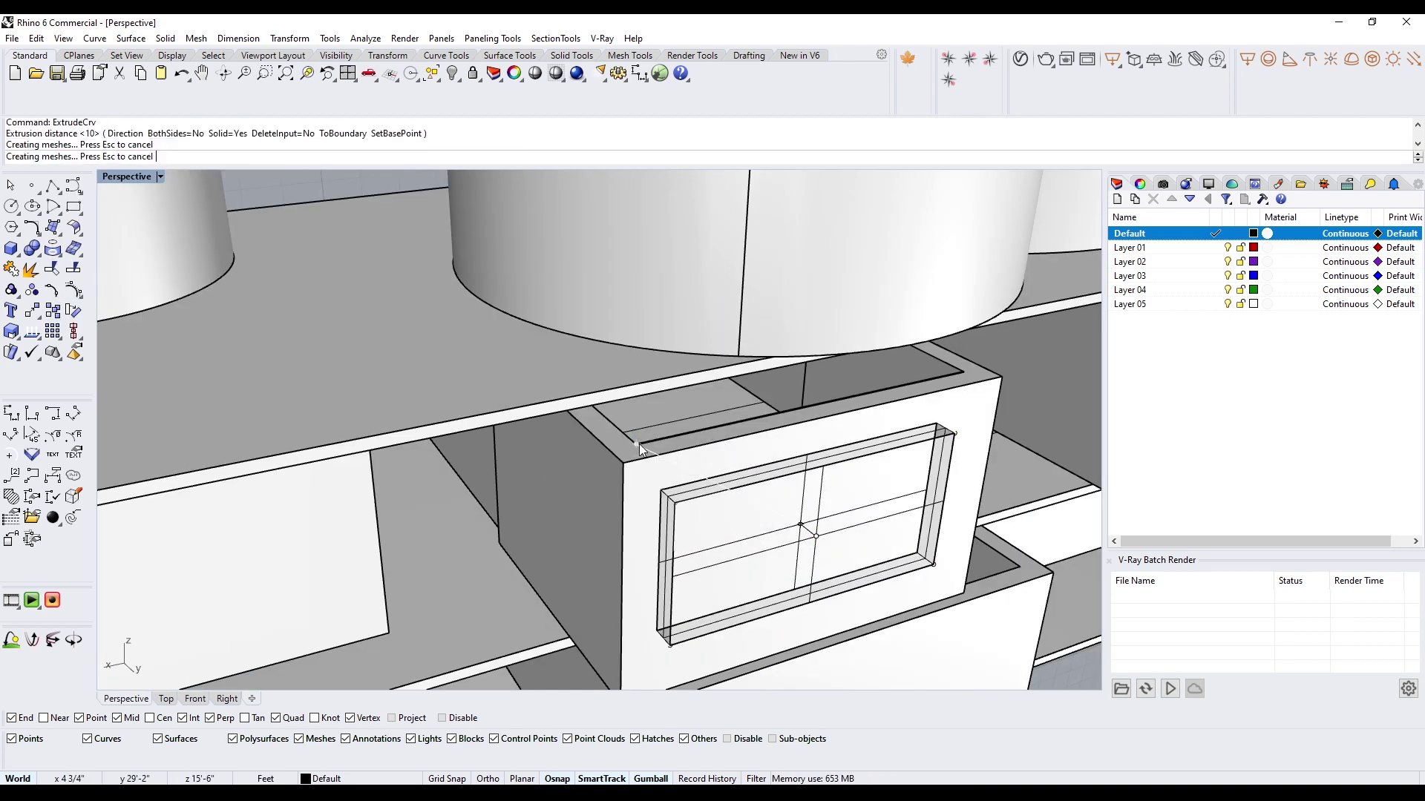
{"action": "key", "text": "Delete"}
{"action": "scroll", "coordinate": [817, 569], "scroll_direction": "down", "scroll_amount": 6}
{"action": "right_click_drag", "start_coordinate": [817, 569], "coordinate": [784, 517]}
{"action": "left_click", "coordinate": [784, 517]}
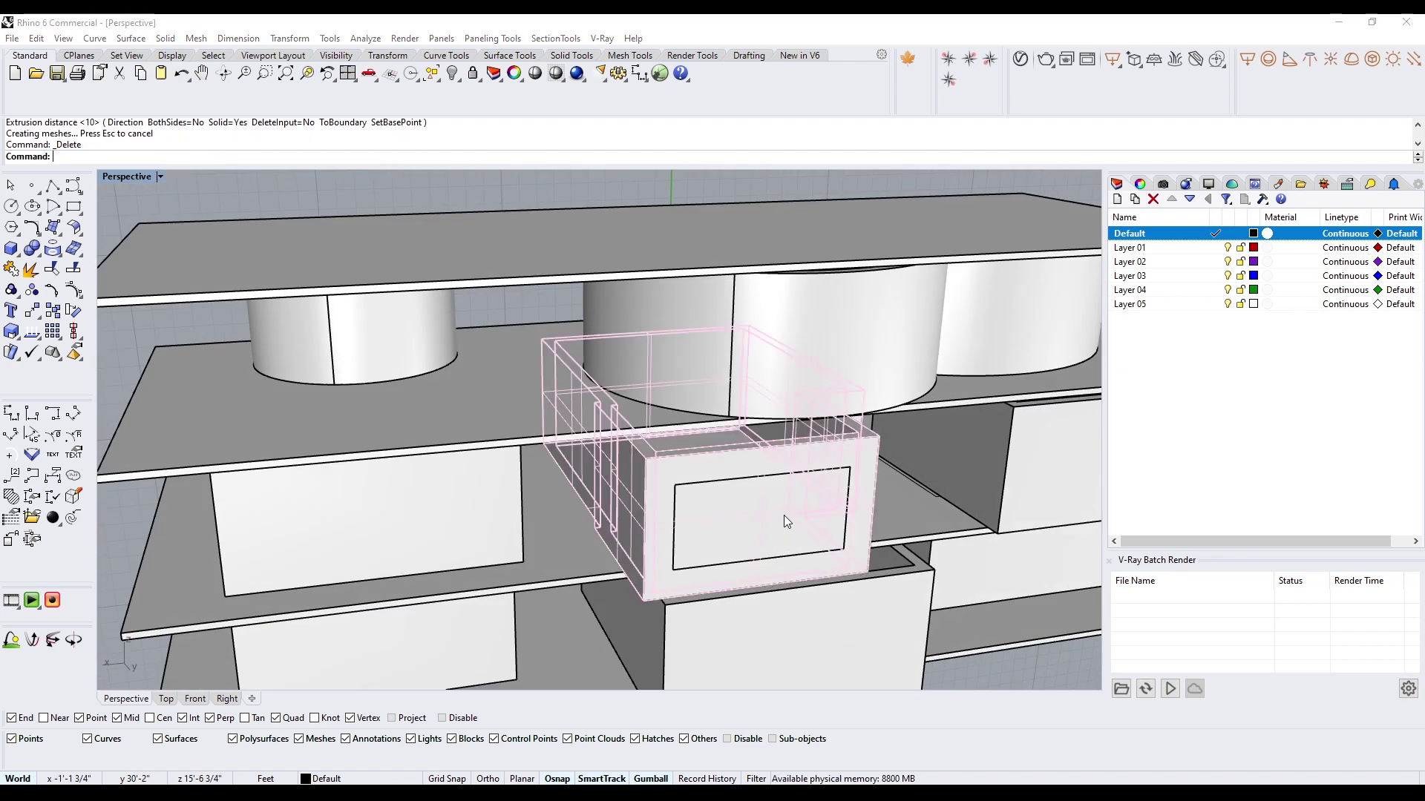
{"action": "left_click", "coordinate": [835, 567]}
{"action": "scroll", "coordinate": [693, 469], "scroll_direction": "up", "scroll_amount": 3}
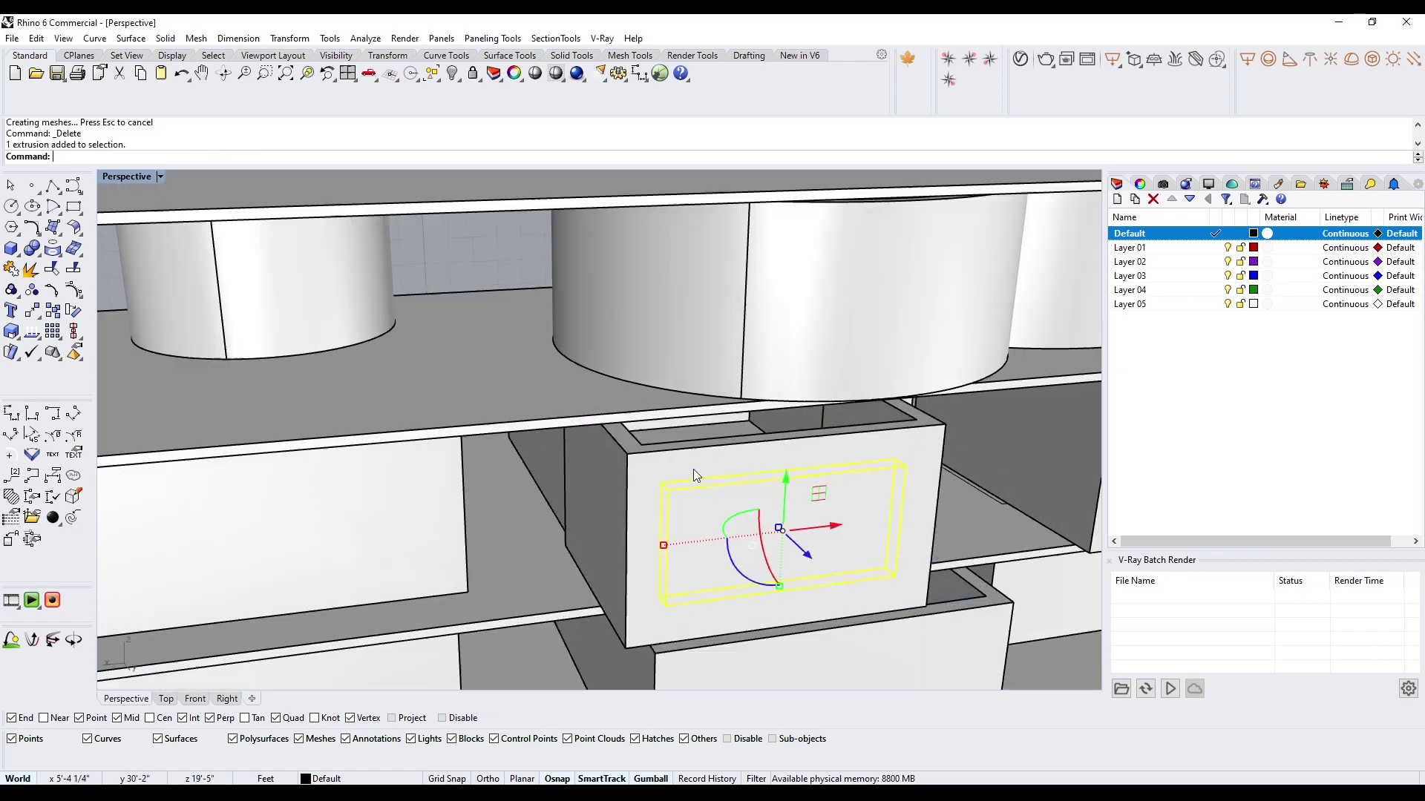
{"action": "key", "text": "Escape"}
{"action": "left_click", "coordinate": [686, 461]}
{"action": "type", "text": "B"}
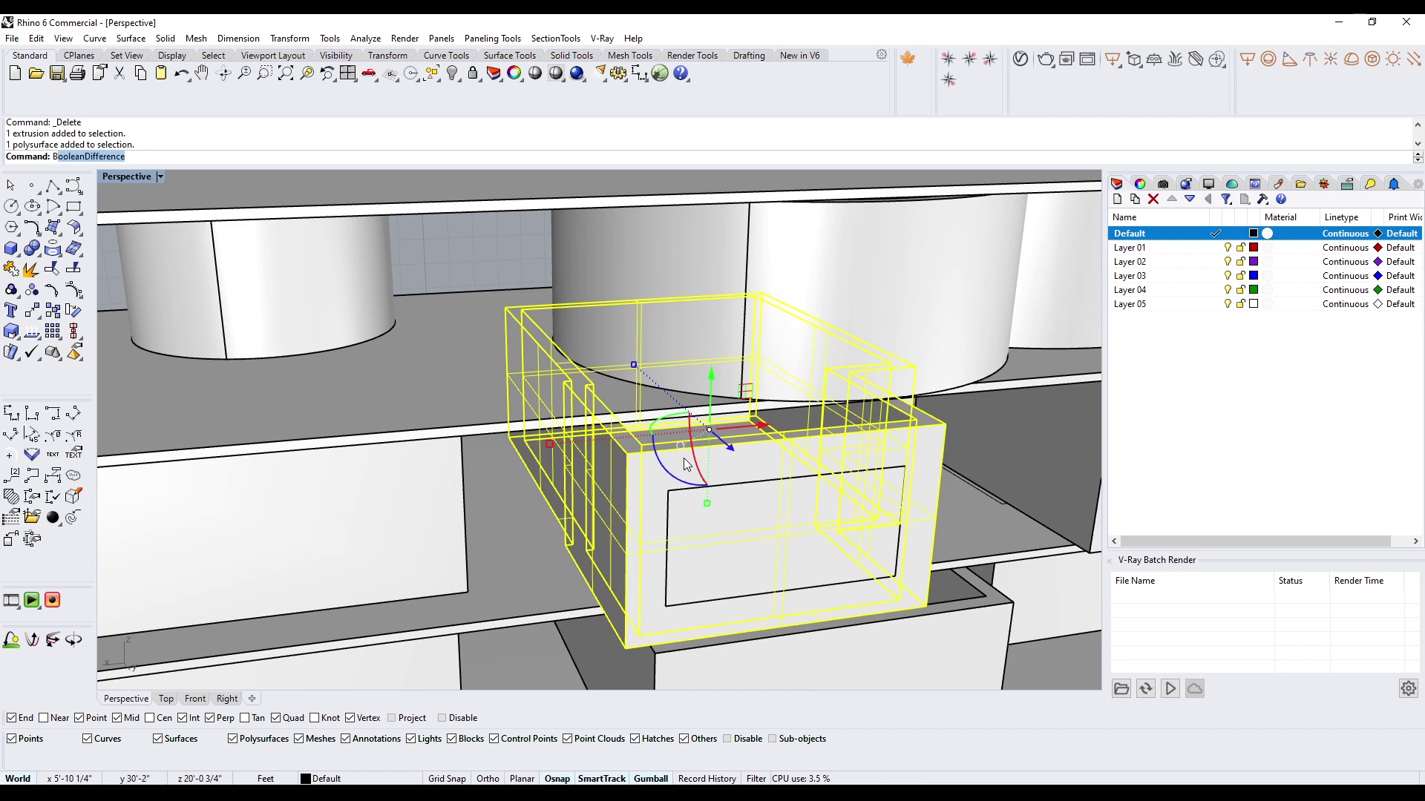
{"action": "type", "text": "oolean"}
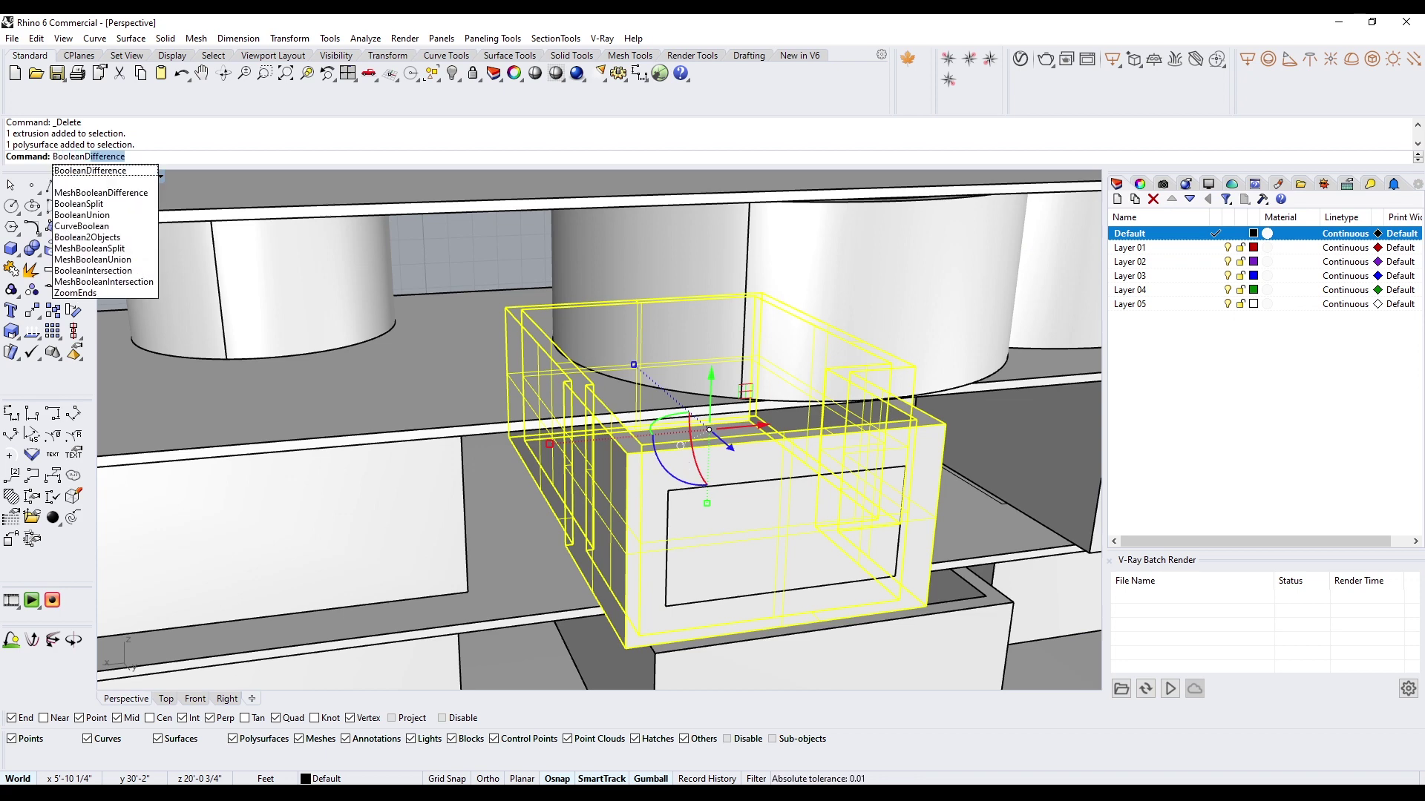
{"action": "key", "text": "Return"}
{"action": "key", "text": "Escape"}
{"action": "key", "text": "Escape"}
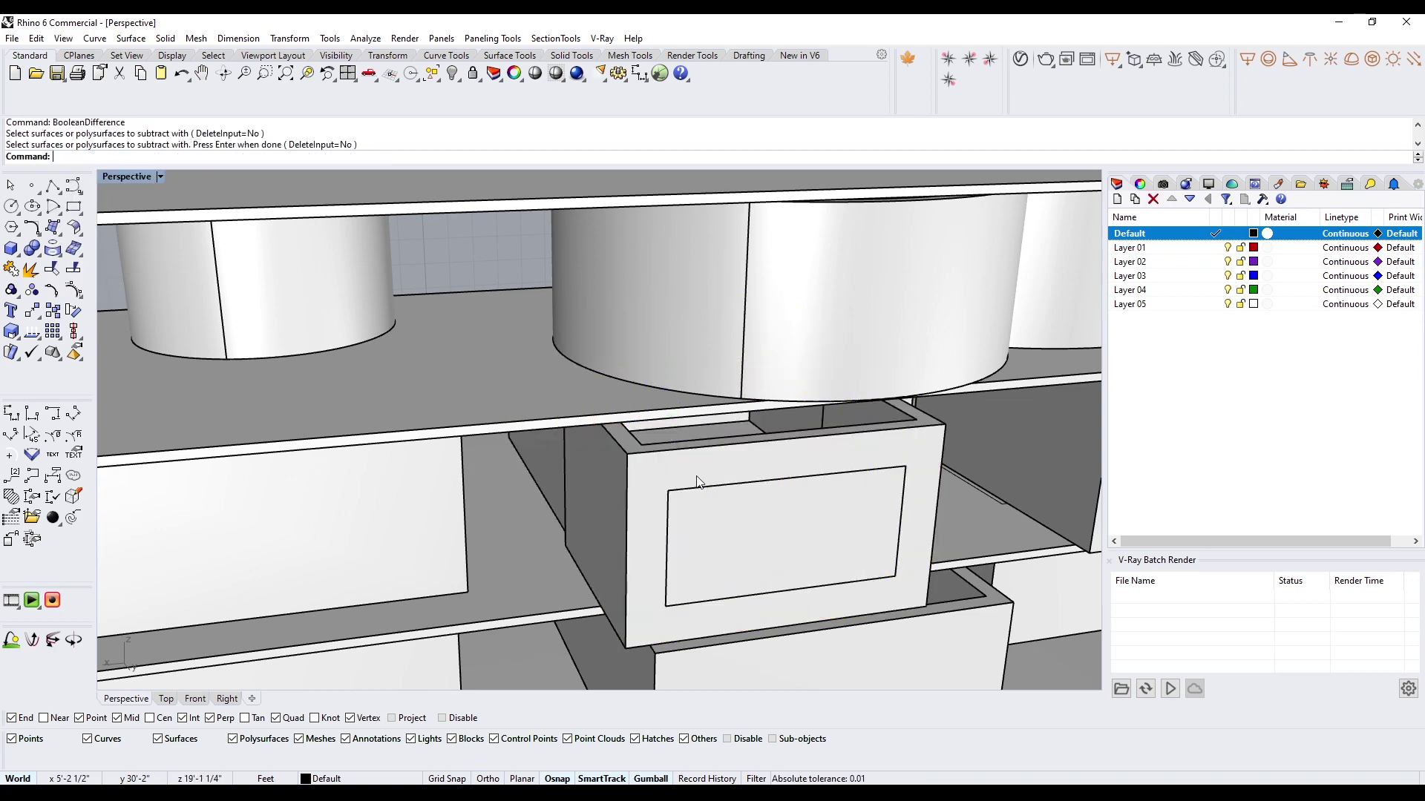
Step: Boolean-subtract the extruded block from the second storey's middle wall volume to cut a rectangular window opening
{"action": "left_click", "coordinate": [696, 481]}
{"action": "type", "text": "B"}
{"action": "key", "text": "Return"}
{"action": "left_click", "coordinate": [713, 524]}
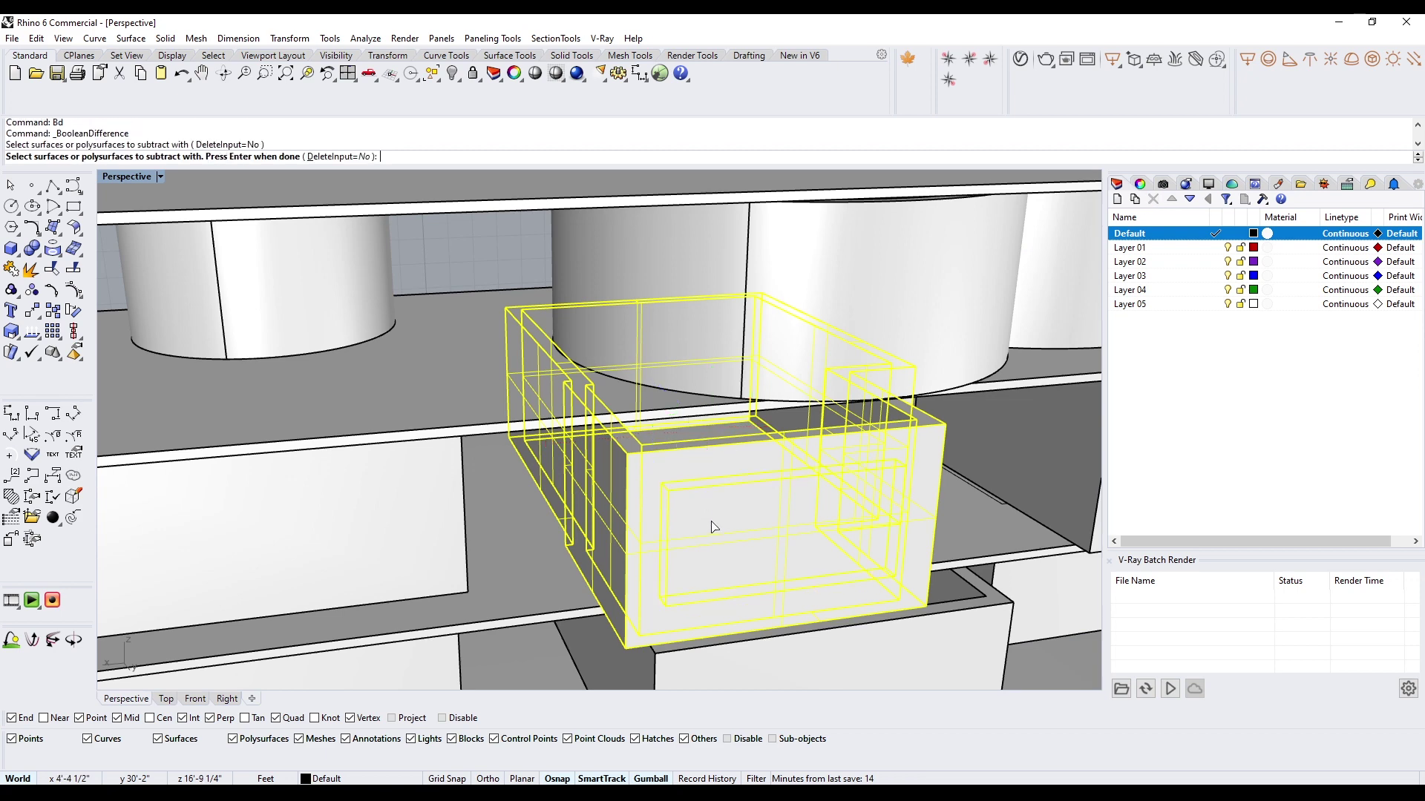
{"action": "key", "text": "Return"}
Step: Temporarily hide the cutting block inside the second storey's front window opening and undo the hide
{"action": "left_click", "coordinate": [741, 513]}
{"action": "left_click", "coordinate": [745, 517]}
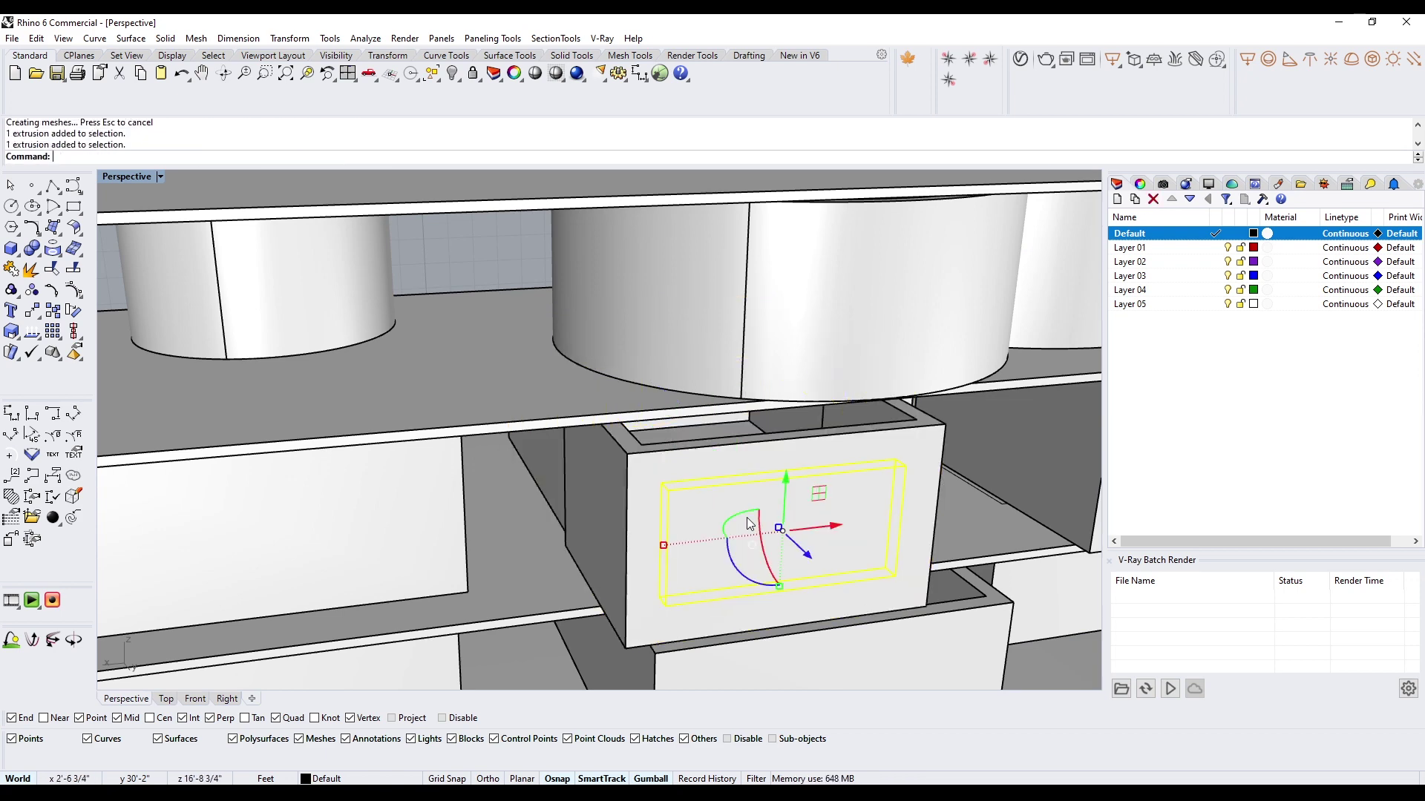
{"action": "key", "text": "ctrl+h"}
{"action": "right_click_drag", "start_coordinate": [742, 527], "coordinate": [789, 526]}
{"action": "key", "text": "ctrl+z"}
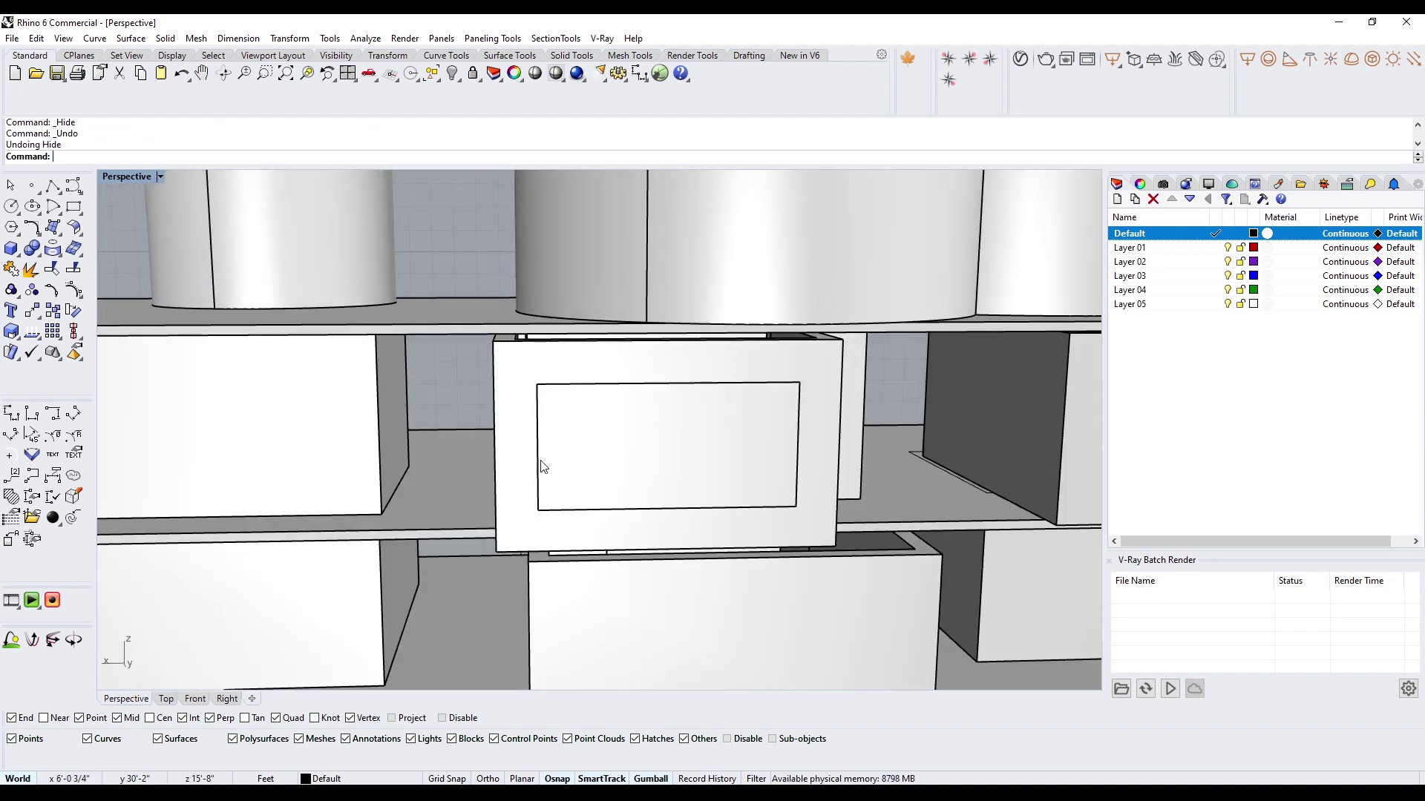
Step: Isolate the block that fills the front window opening of the second storey's middle volume
{"action": "left_click", "coordinate": [633, 463]}
{"action": "right_click_drag", "start_coordinate": [635, 475], "coordinate": [722, 463]}
{"action": "key", "text": "Escape"}
{"action": "left_click", "coordinate": [788, 440]}
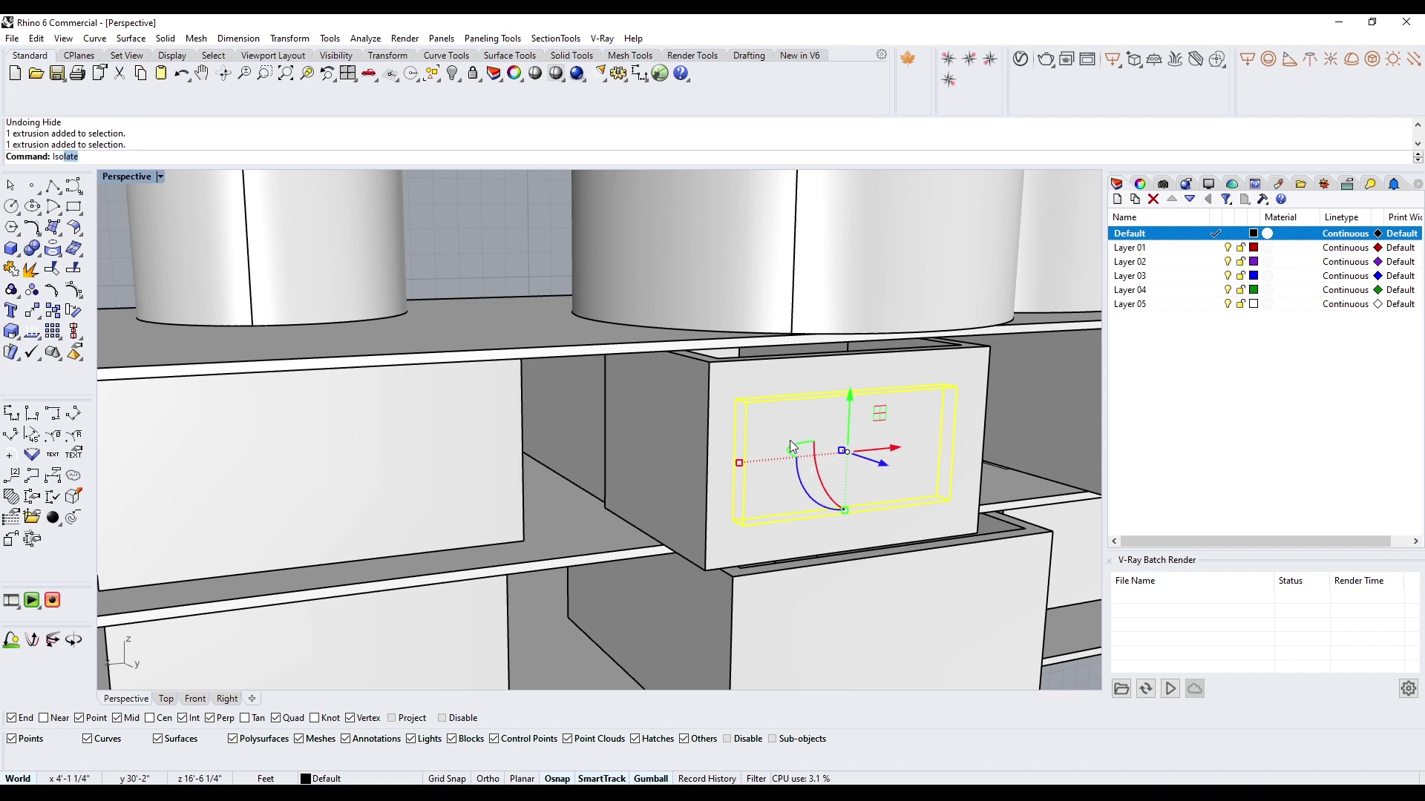
{"action": "type", "text": "Is"}
{"action": "key", "text": "Return"}
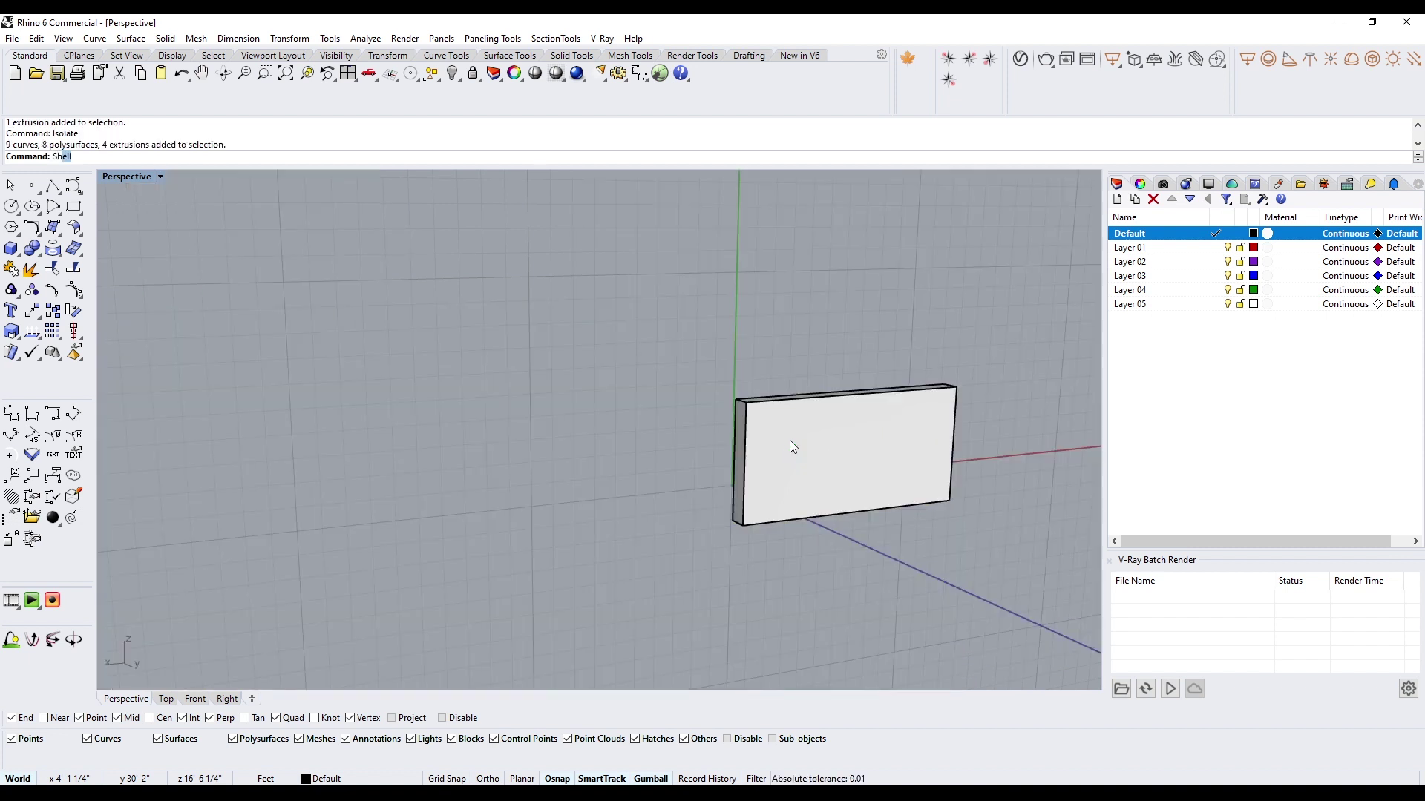
Step: Shell the isolated block with a 3" thickness, removing its front and back faces to form a window frame
{"action": "key", "text": "Return"}
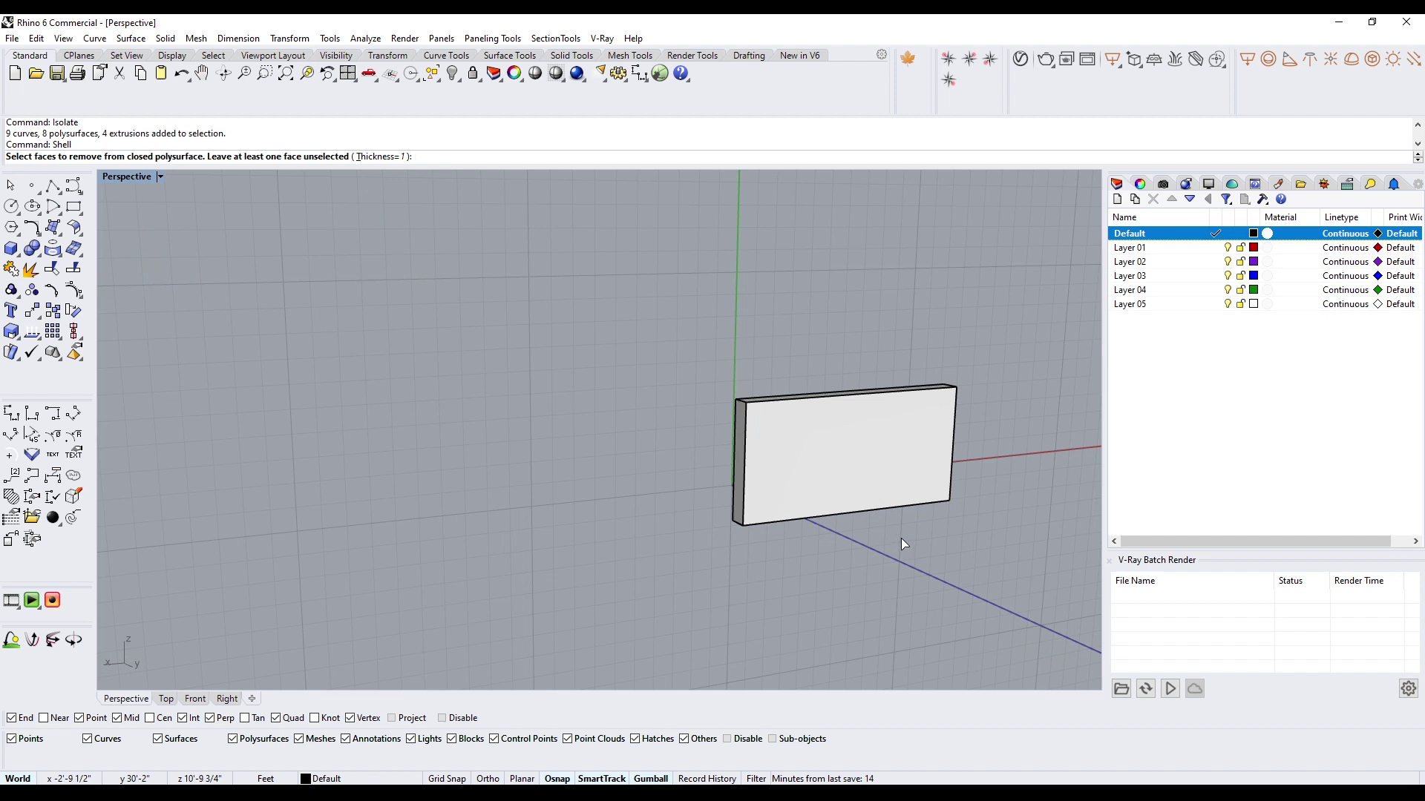
{"action": "type", "text": "3\""}
{"action": "key", "text": "Return"}
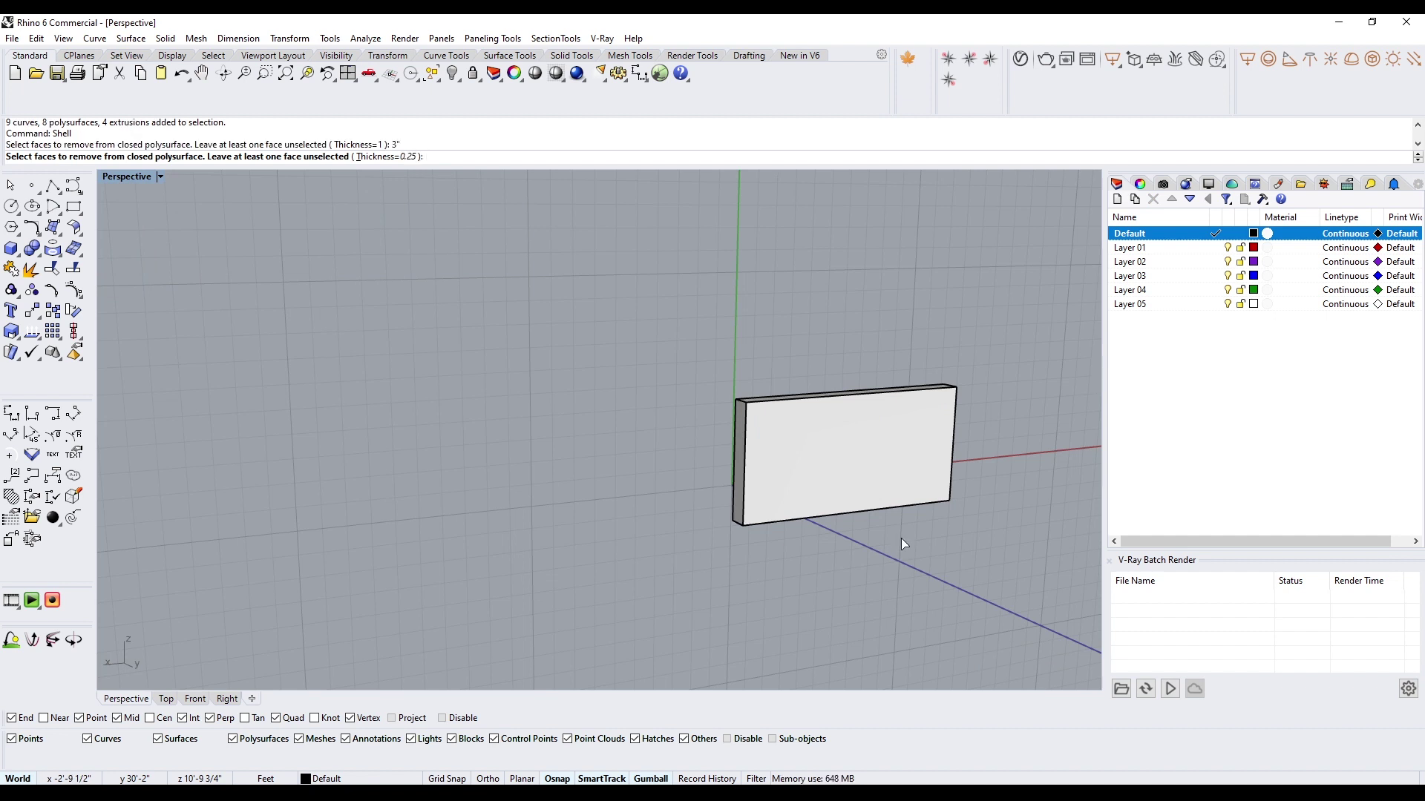
{"action": "right_click_drag", "start_coordinate": [874, 438], "coordinate": [501, 495]}
{"action": "scroll", "coordinate": [190, 354], "scroll_direction": "up", "scroll_amount": 6}
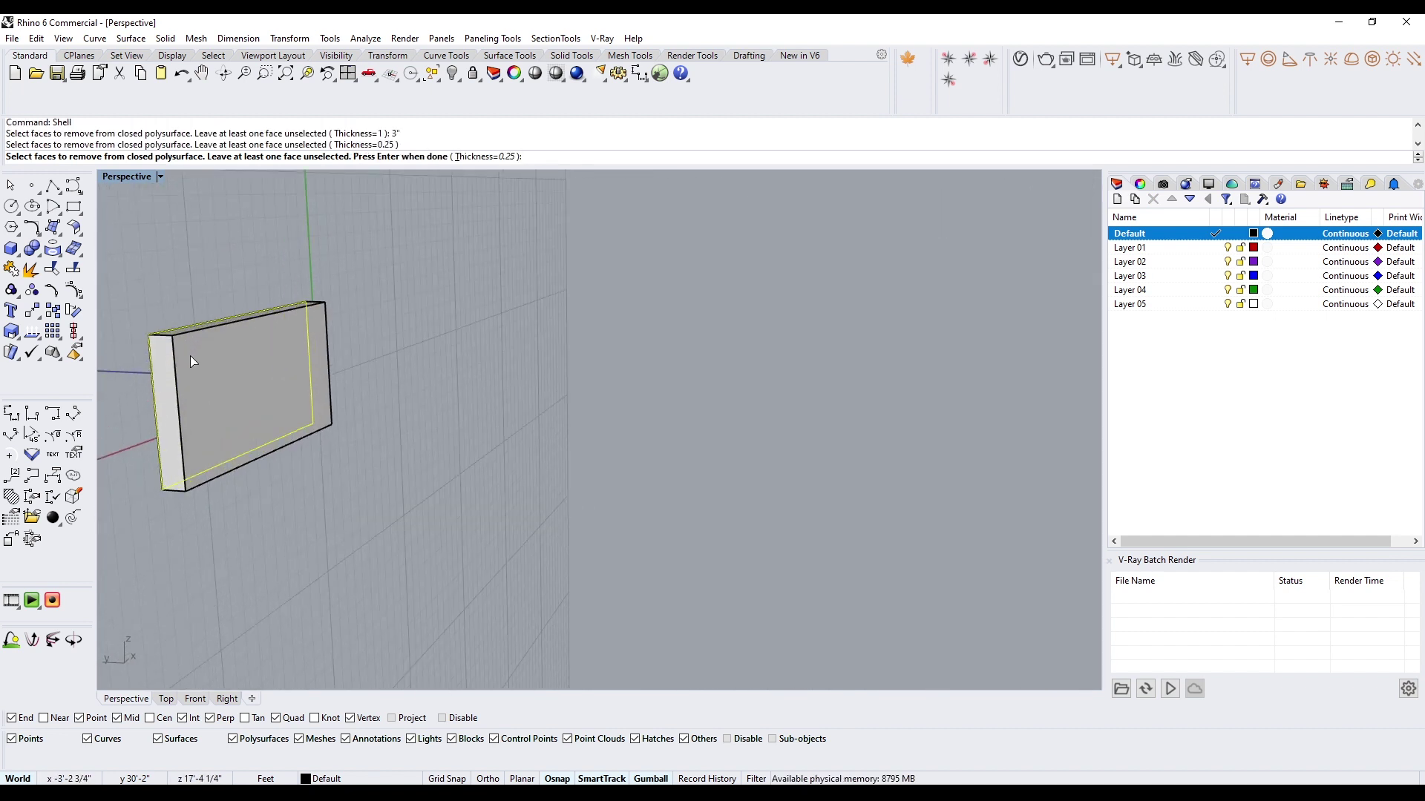
{"action": "left_click", "coordinate": [235, 398]}
{"action": "right_click_drag", "start_coordinate": [234, 398], "coordinate": [593, 428]}
{"action": "scroll", "coordinate": [417, 455], "scroll_direction": "down", "scroll_amount": 5}
{"action": "key", "text": "Return"}
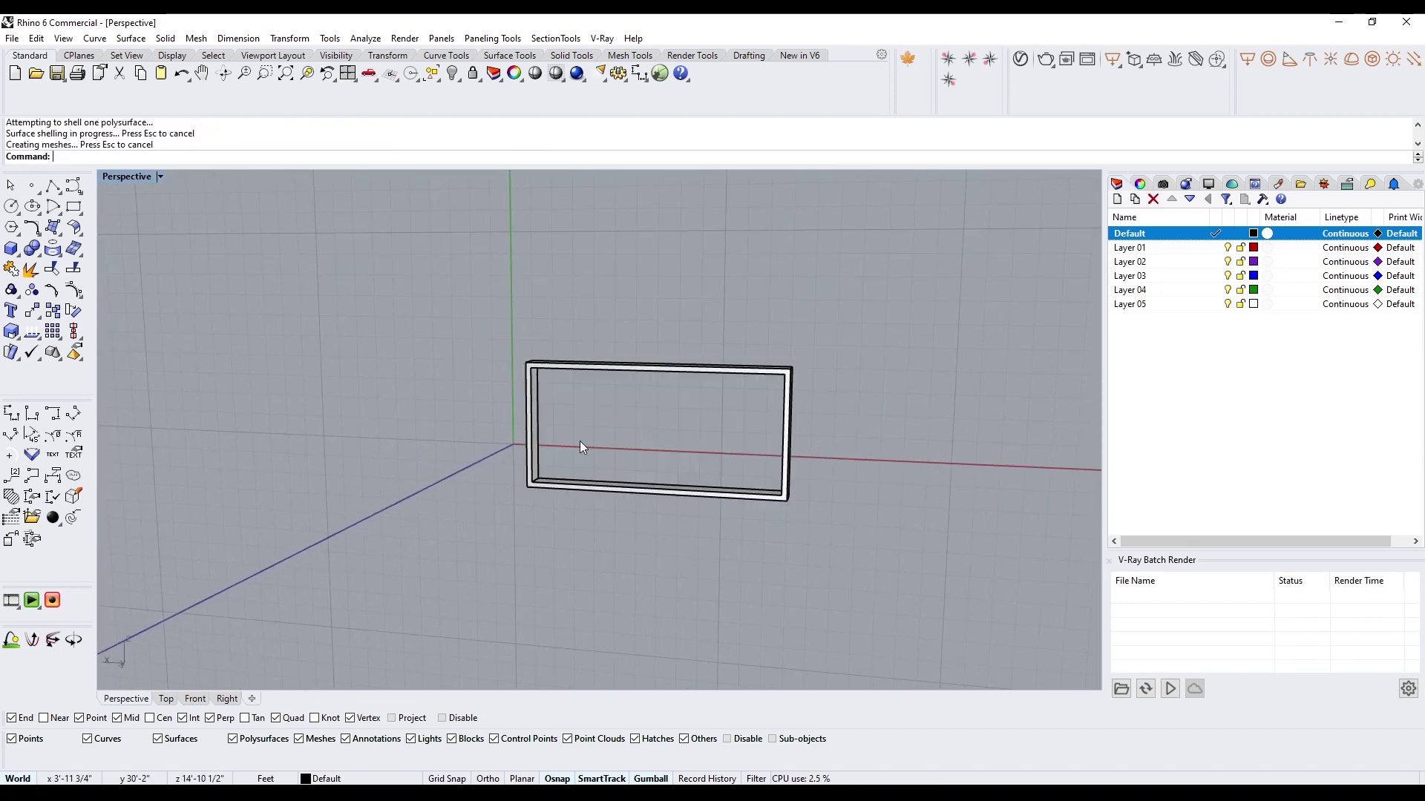
Step: Make Layer 03 current and draw a glass plane between opposite inner edge midpoints of the window frame
{"action": "scroll", "coordinate": [572, 453], "scroll_direction": "up", "scroll_amount": 8}
{"action": "right_click_drag", "start_coordinate": [556, 535], "coordinate": [450, 546], "text": "shift"}
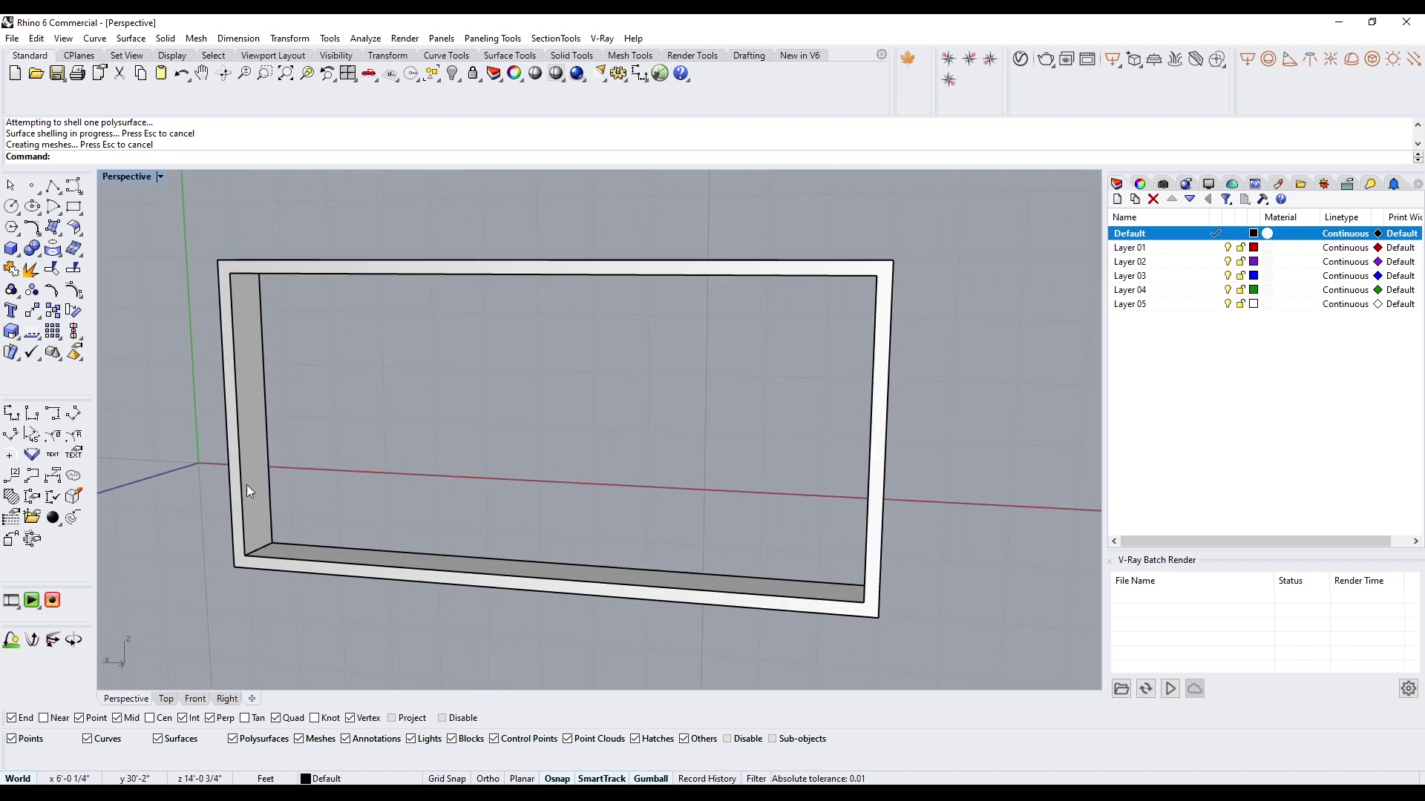
{"action": "left_click", "coordinate": [1216, 277]}
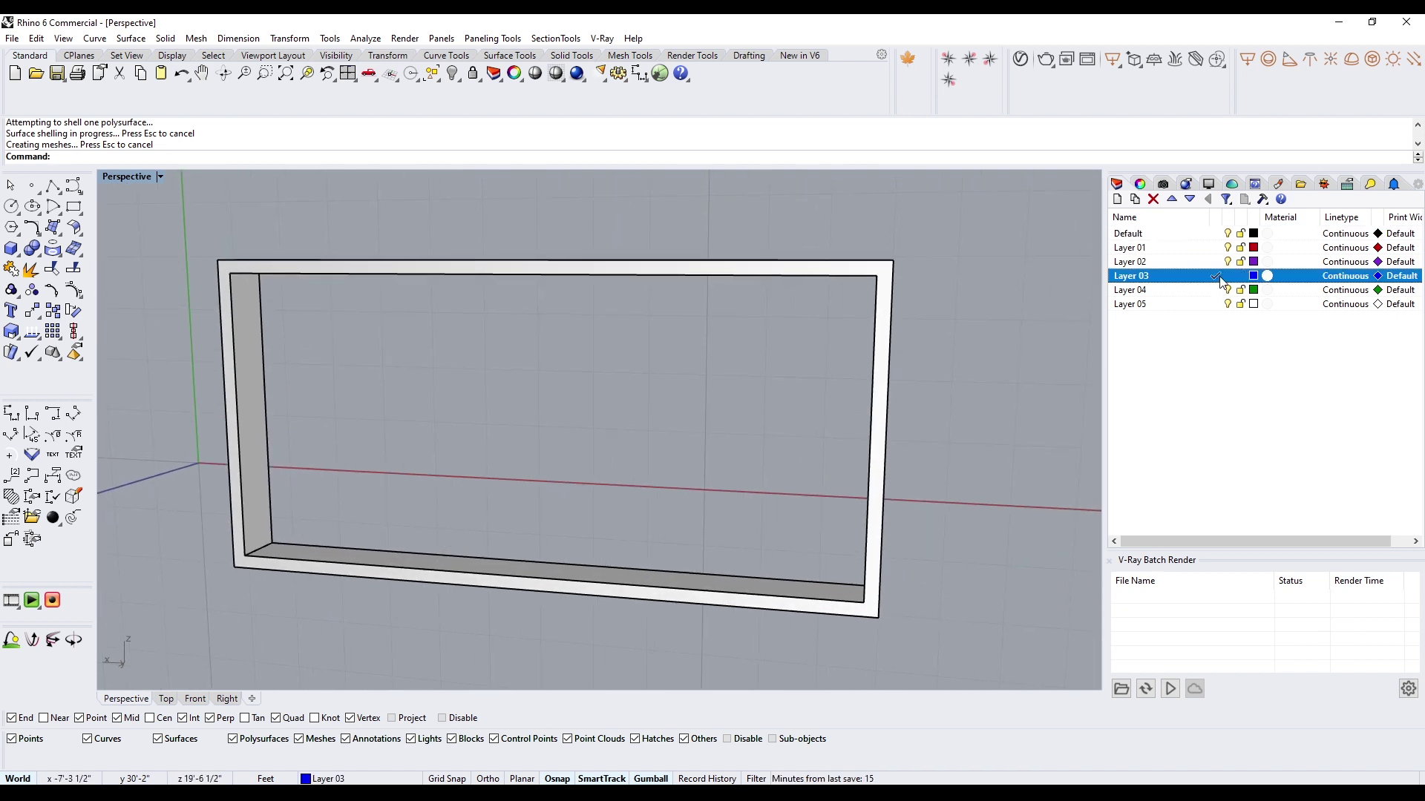
{"action": "left_click", "coordinate": [53, 236]}
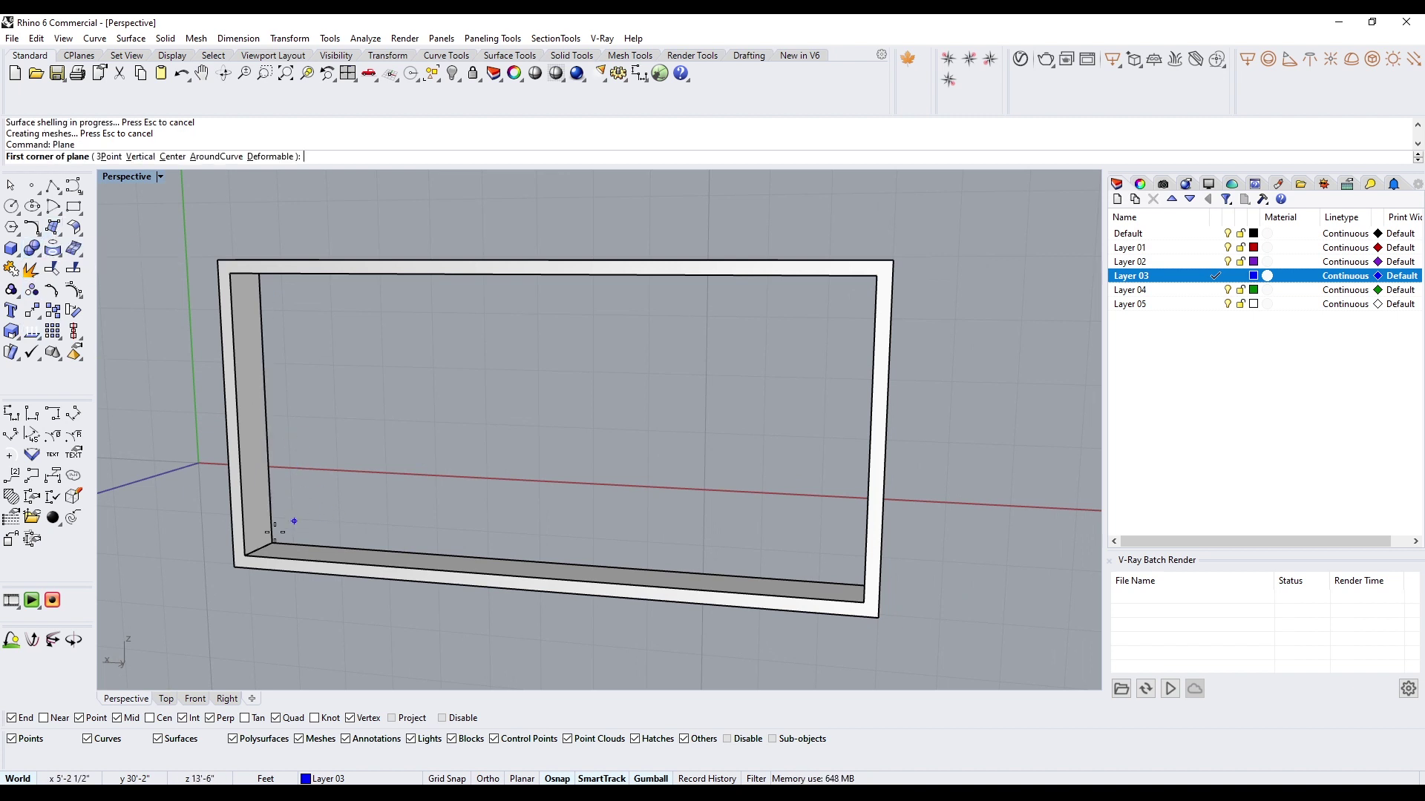
{"action": "left_click", "coordinate": [261, 554]}
{"action": "scroll", "coordinate": [446, 500], "scroll_direction": "down", "scroll_amount": 3}
{"action": "right_click_drag", "start_coordinate": [446, 500], "coordinate": [760, 362]}
{"action": "scroll", "coordinate": [825, 337], "scroll_direction": "up", "scroll_amount": 6}
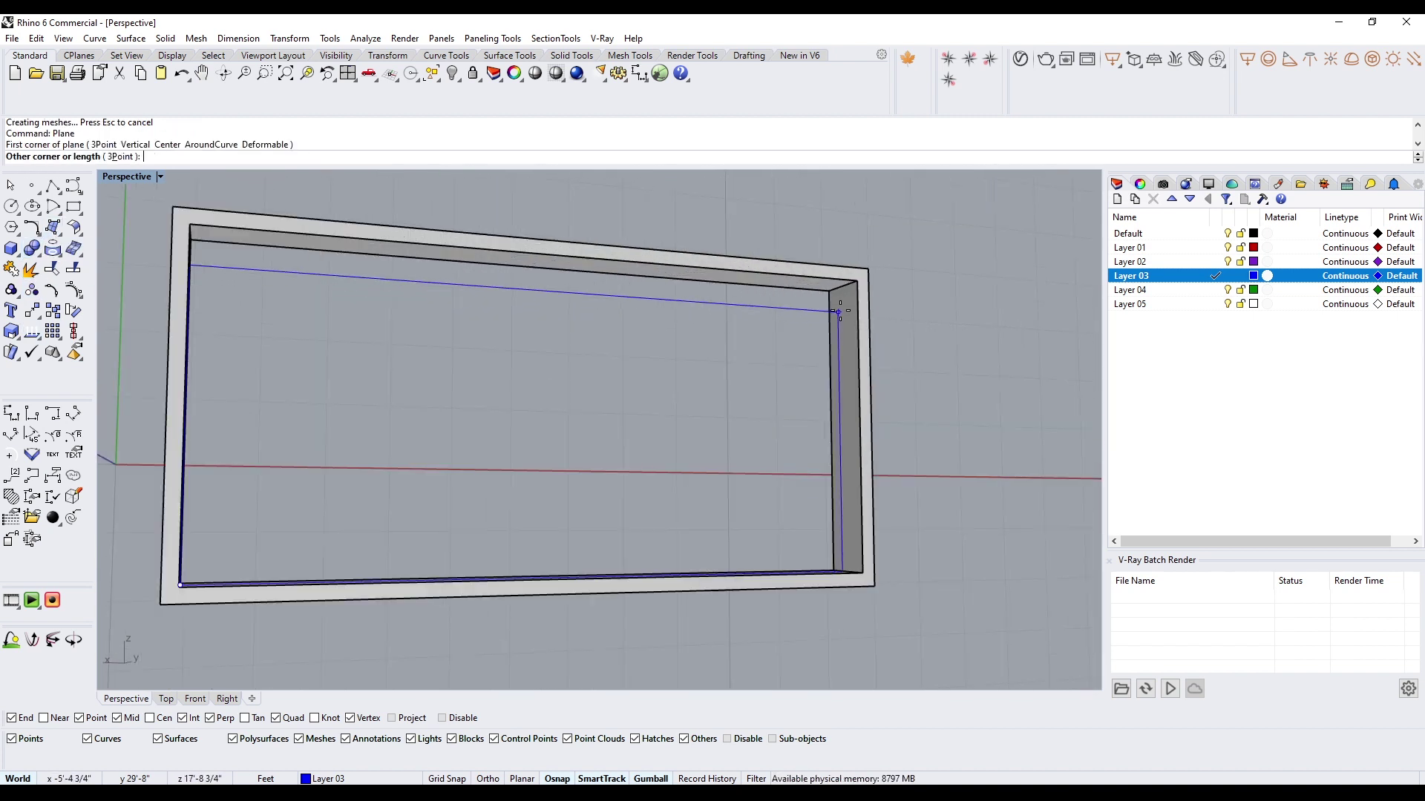
{"action": "left_click", "coordinate": [845, 285]}
{"action": "scroll", "coordinate": [837, 337], "scroll_direction": "down", "scroll_amount": 6}
{"action": "right_click_drag", "start_coordinate": [837, 337], "coordinate": [431, 511]}
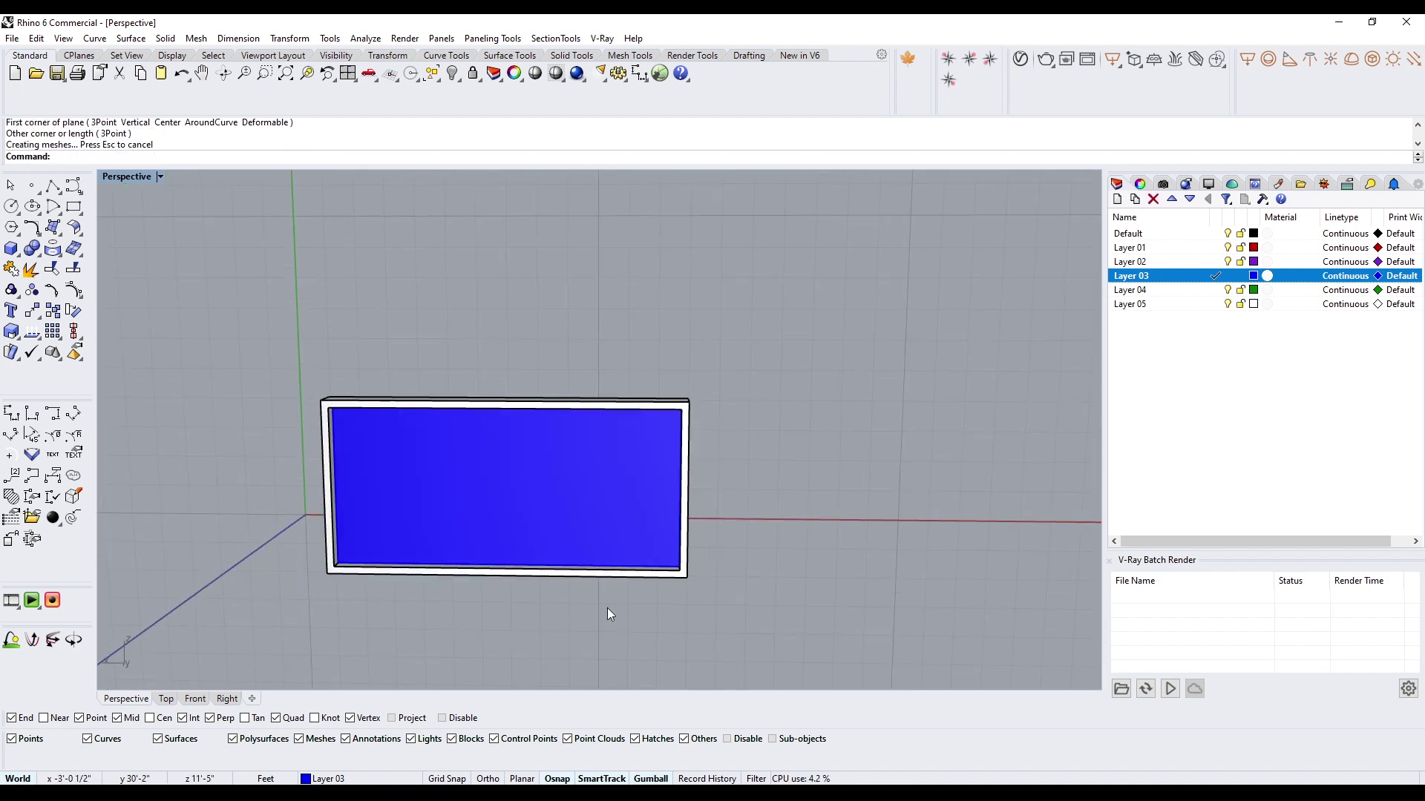
Step: Unisolate the window frame and glass to bring back the rest of the building
{"action": "right_click_drag", "start_coordinate": [604, 607], "coordinate": [794, 522], "text": "shift"}
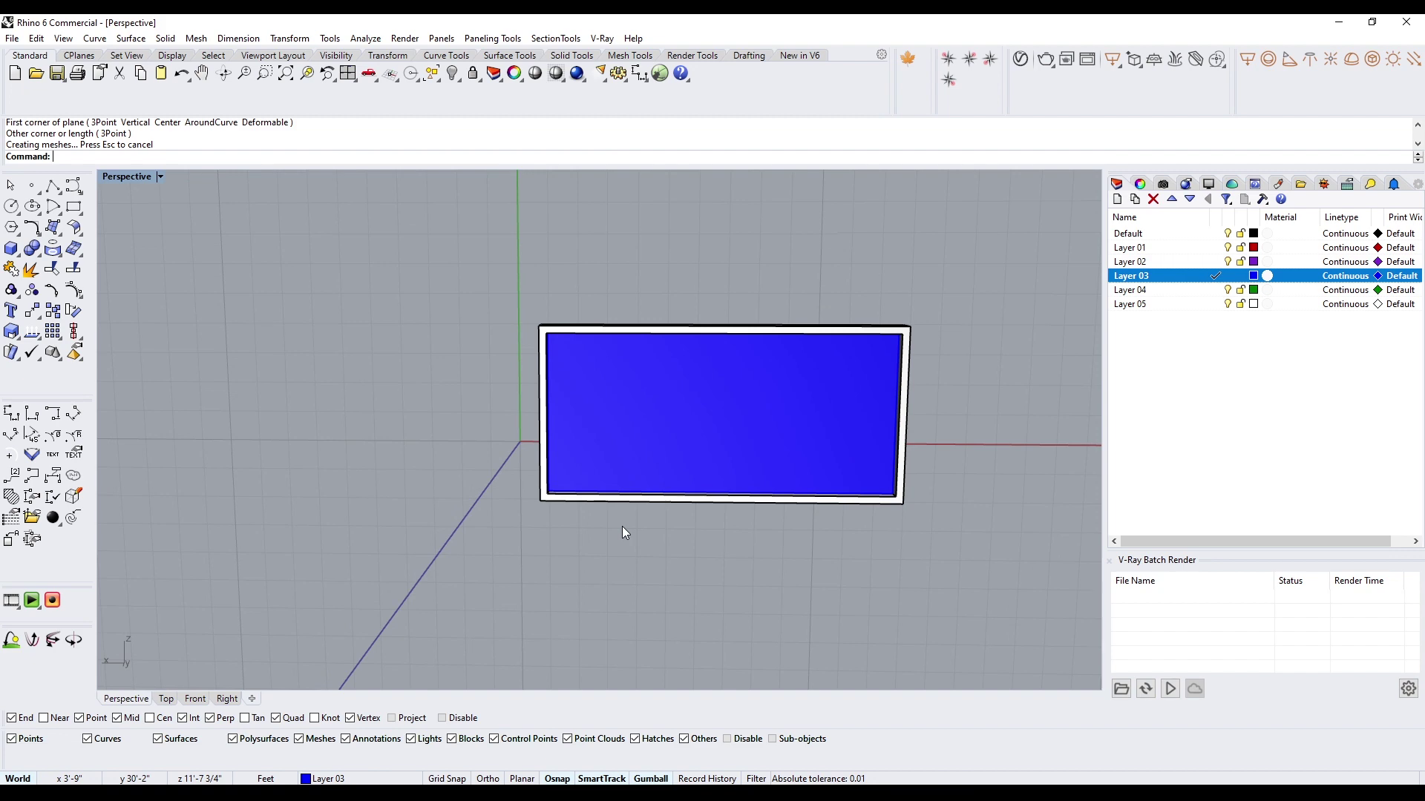
{"action": "type", "text": "nisolate"}
{"action": "key", "text": "Return"}
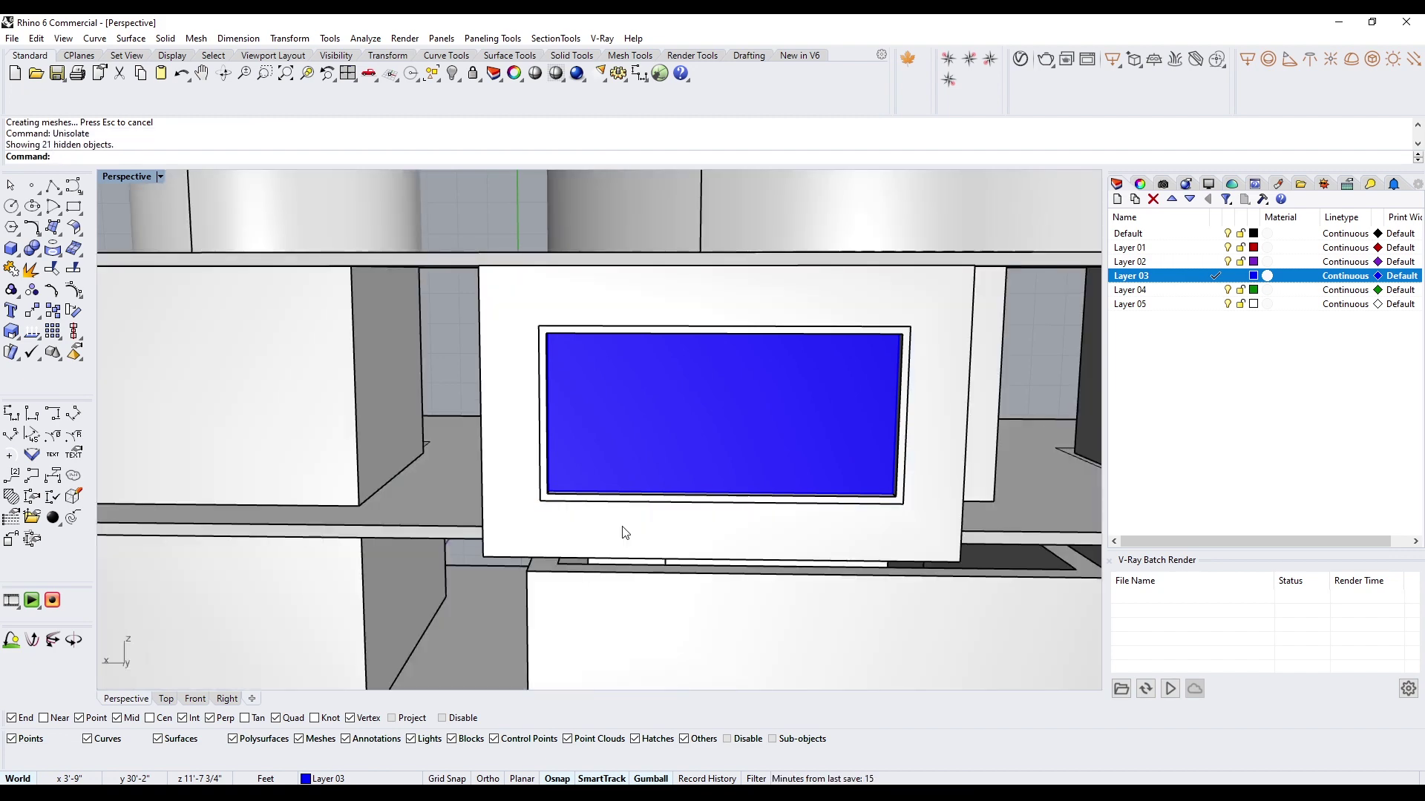
{"action": "scroll", "coordinate": [567, 518], "scroll_direction": "down", "scroll_amount": 10}
{"action": "right_click_drag", "start_coordinate": [645, 515], "coordinate": [703, 473]}
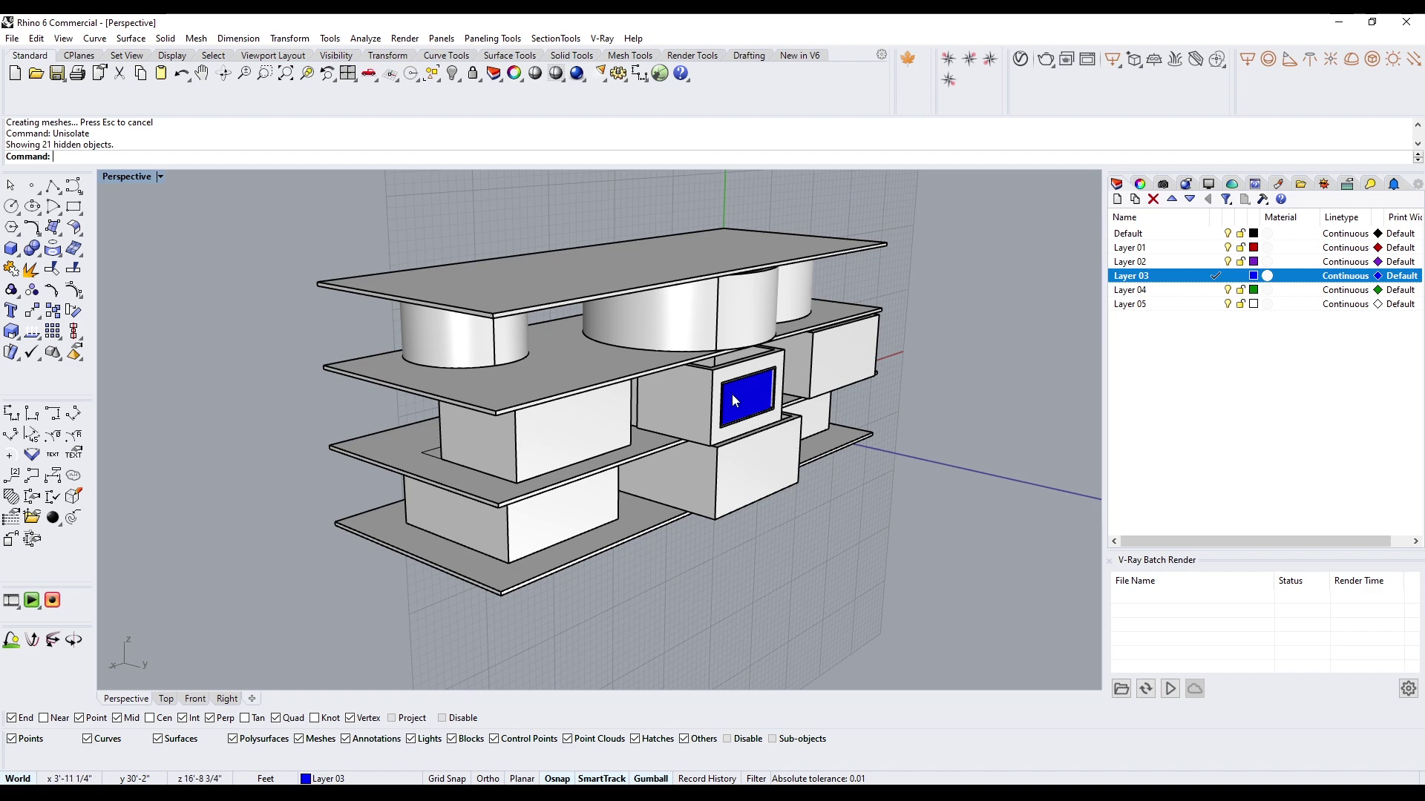
Step: Reset the construction plane to World Top
{"action": "right_click_drag", "start_coordinate": [556, 420], "coordinate": [591, 434]}
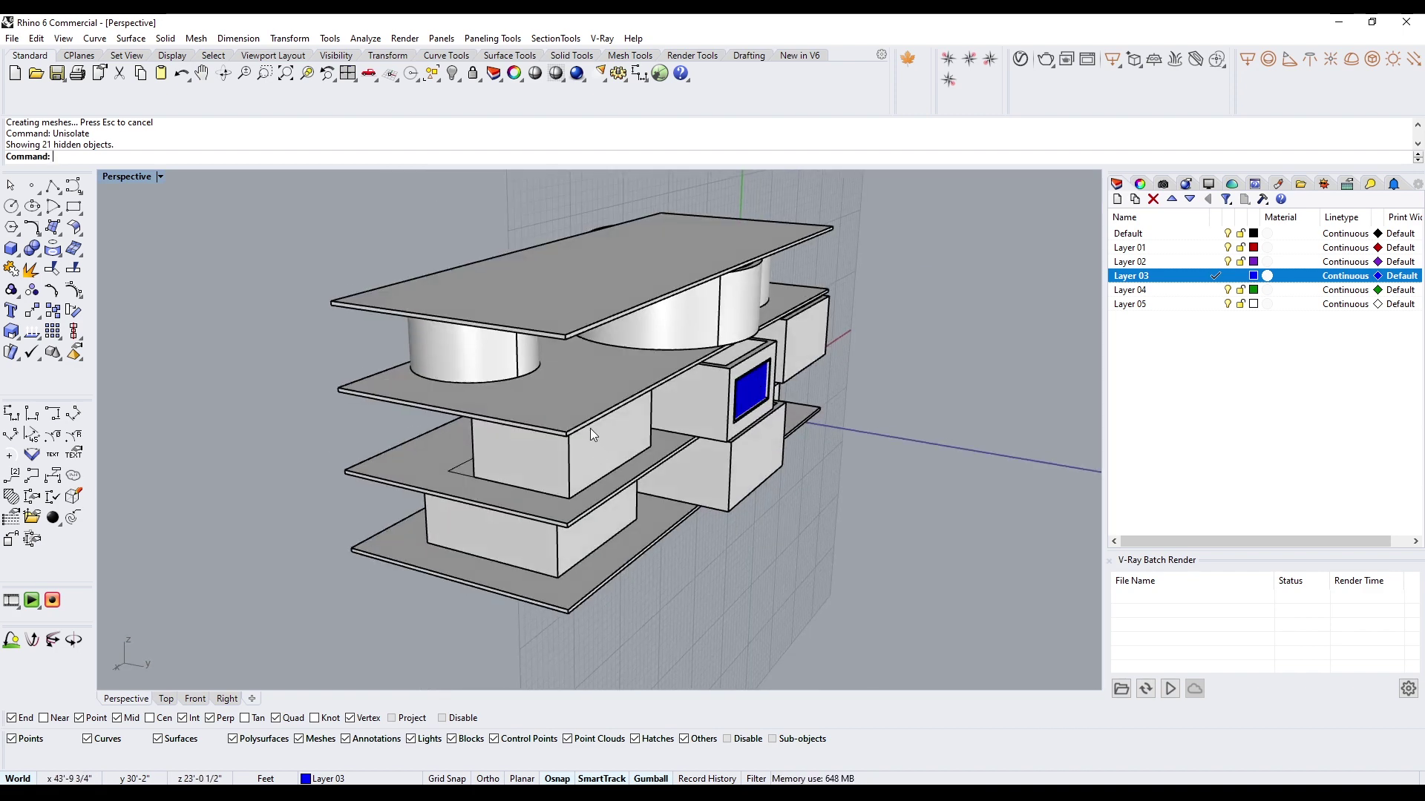
{"action": "right_click_drag", "start_coordinate": [710, 458], "coordinate": [754, 479]}
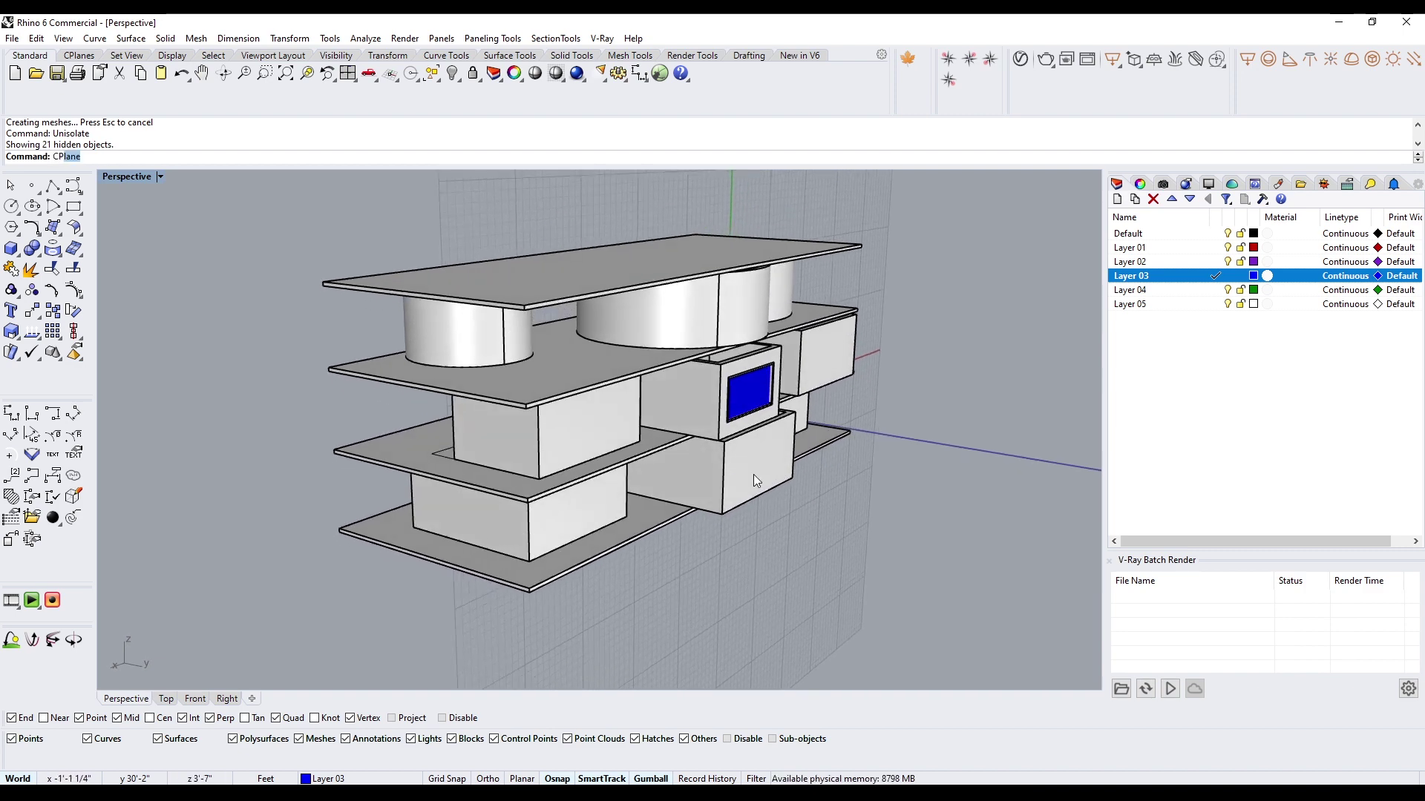
{"action": "key", "text": "Return"}
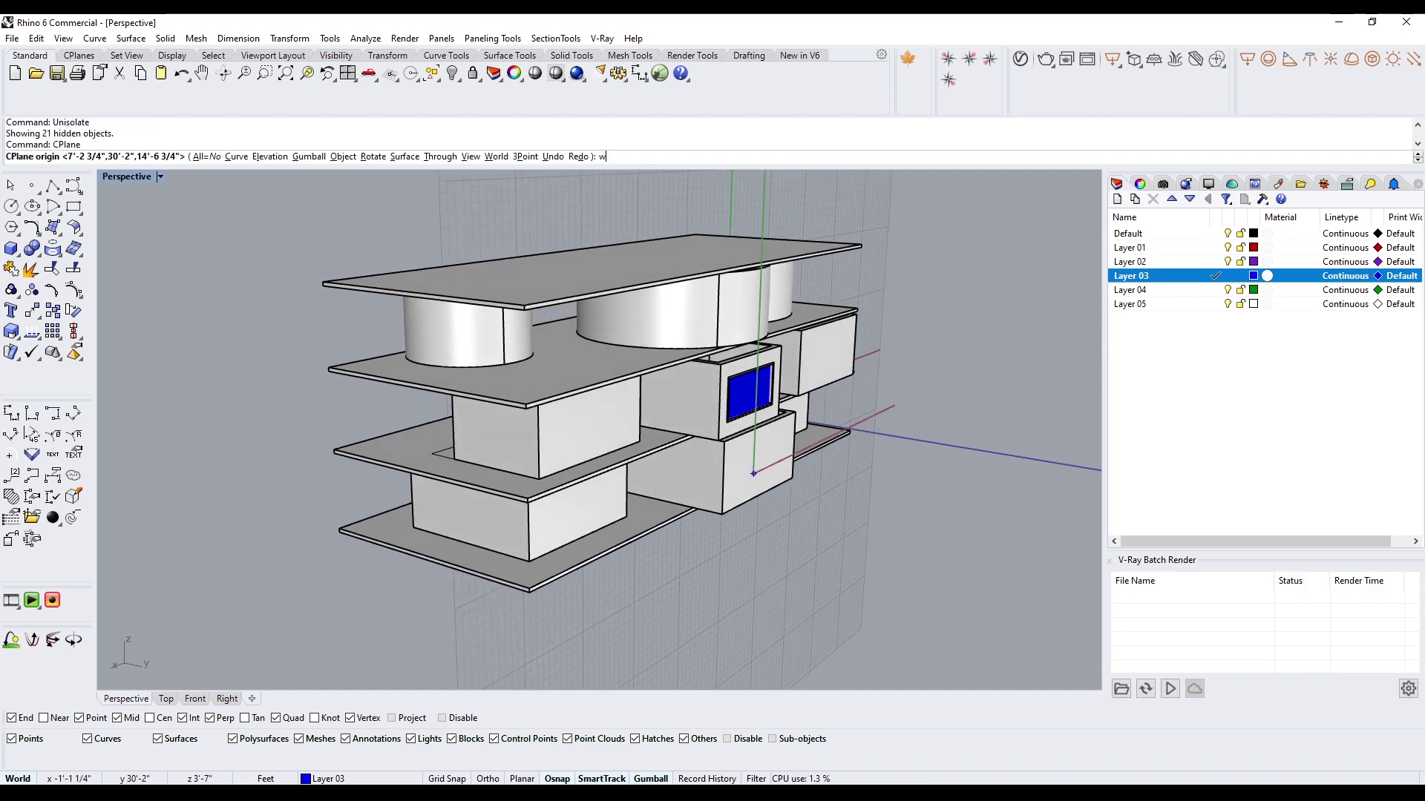
{"action": "key", "text": "Return"}
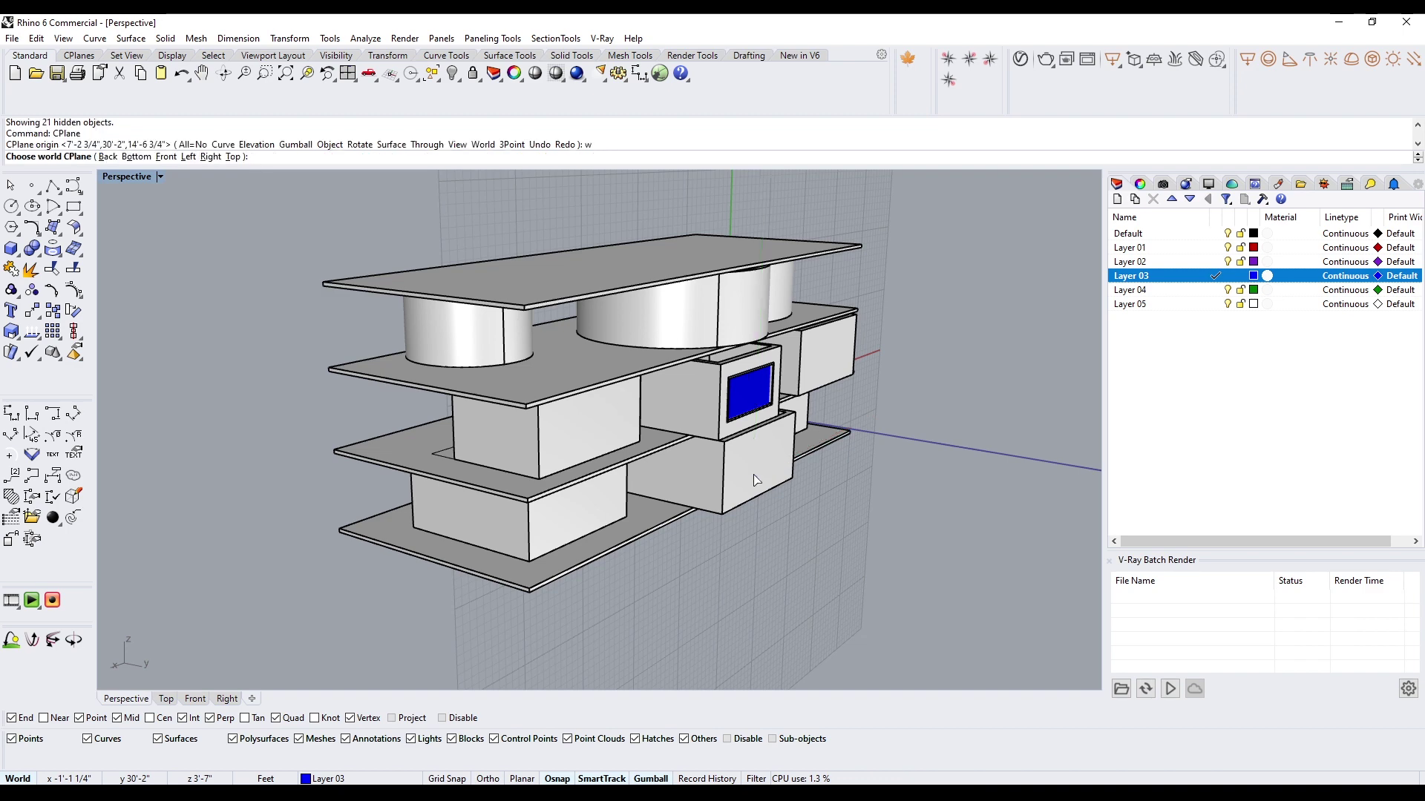
{"action": "type", "text": "t"}
{"action": "key", "text": "Return"}
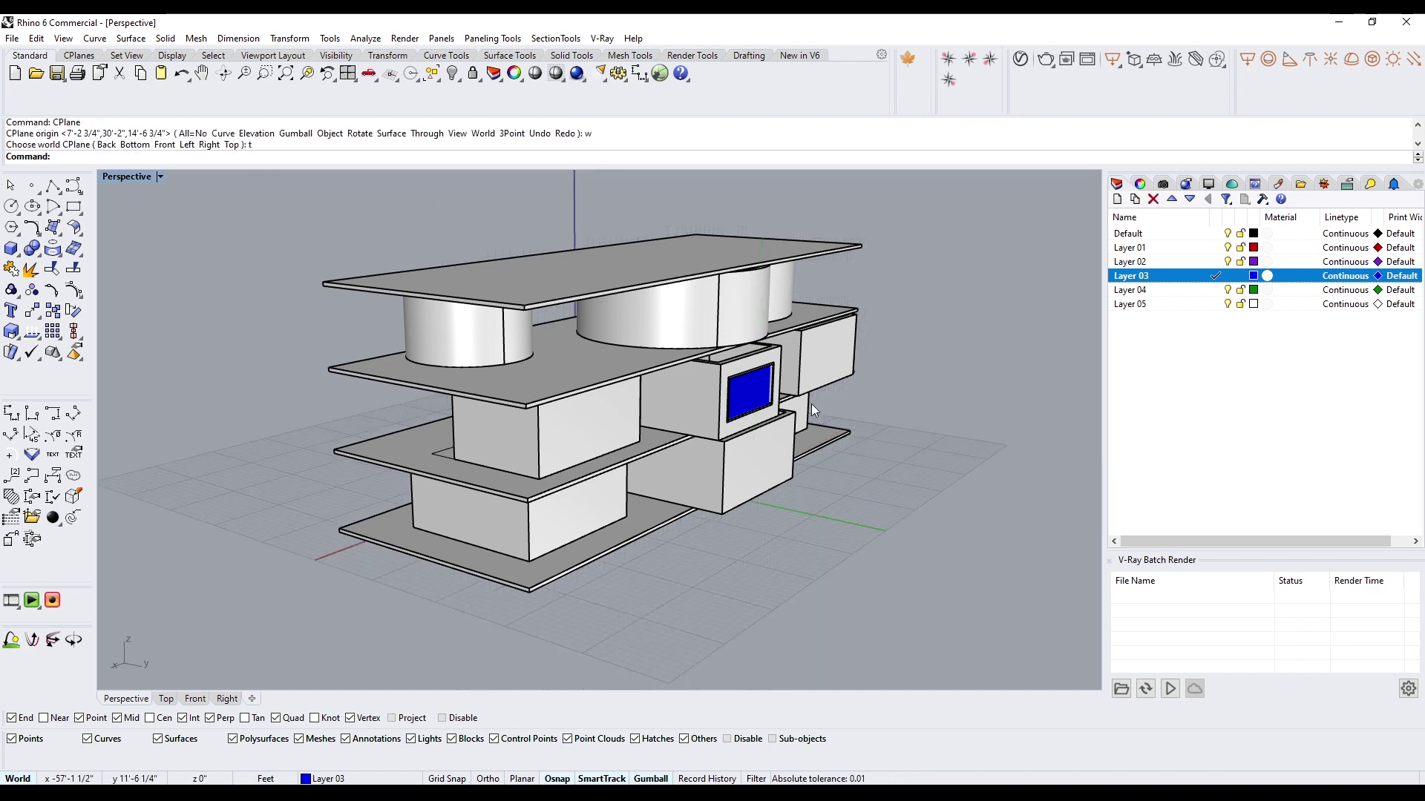
Step: Make Layer 01 current and place a vertical clipping plane lengthwise through the building, starting on the lowest storey
{"action": "right_click_drag", "start_coordinate": [811, 404], "coordinate": [751, 460]}
{"action": "left_click", "coordinate": [1206, 248]}
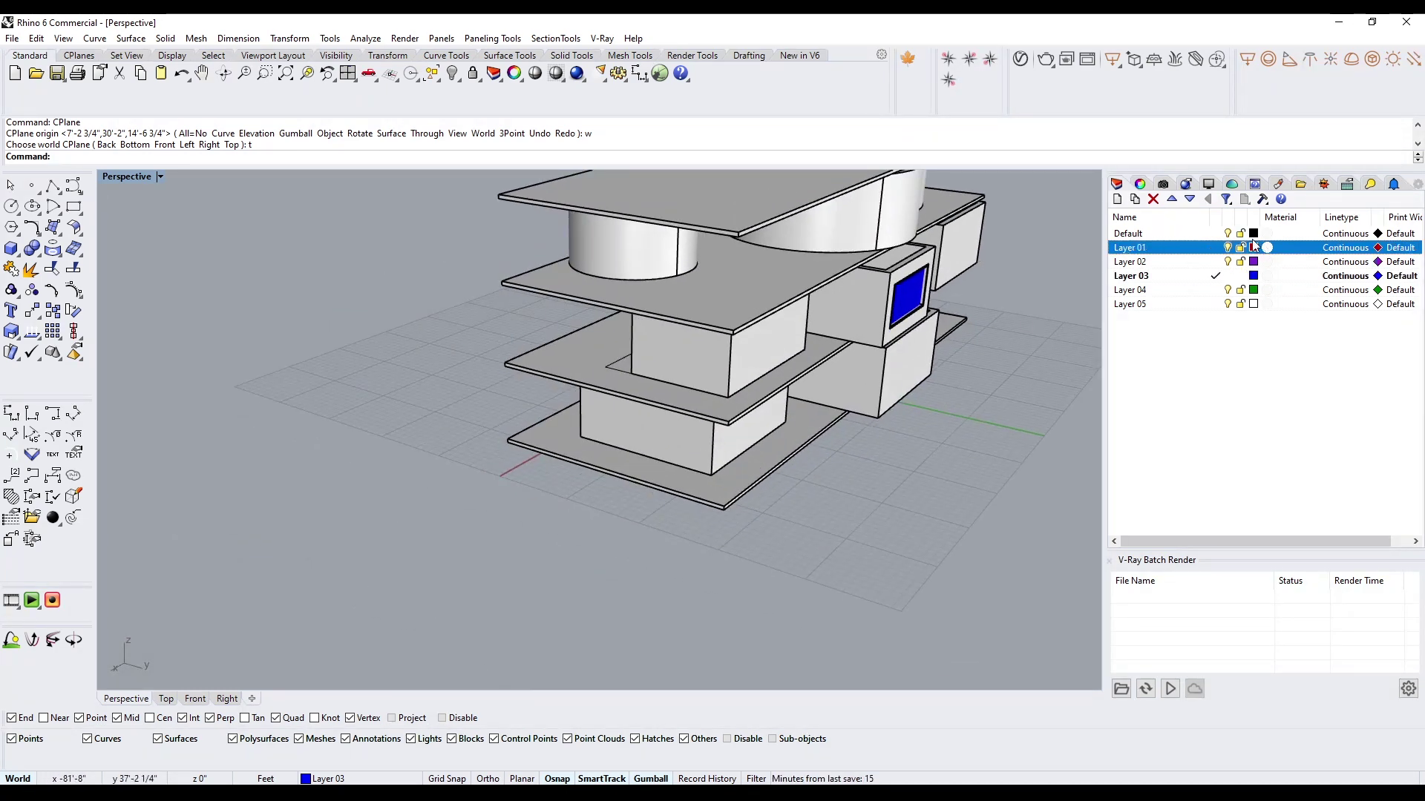
{"action": "left_click", "coordinate": [1216, 249]}
{"action": "right_click_drag", "start_coordinate": [820, 382], "coordinate": [714, 441], "text": "shift"}
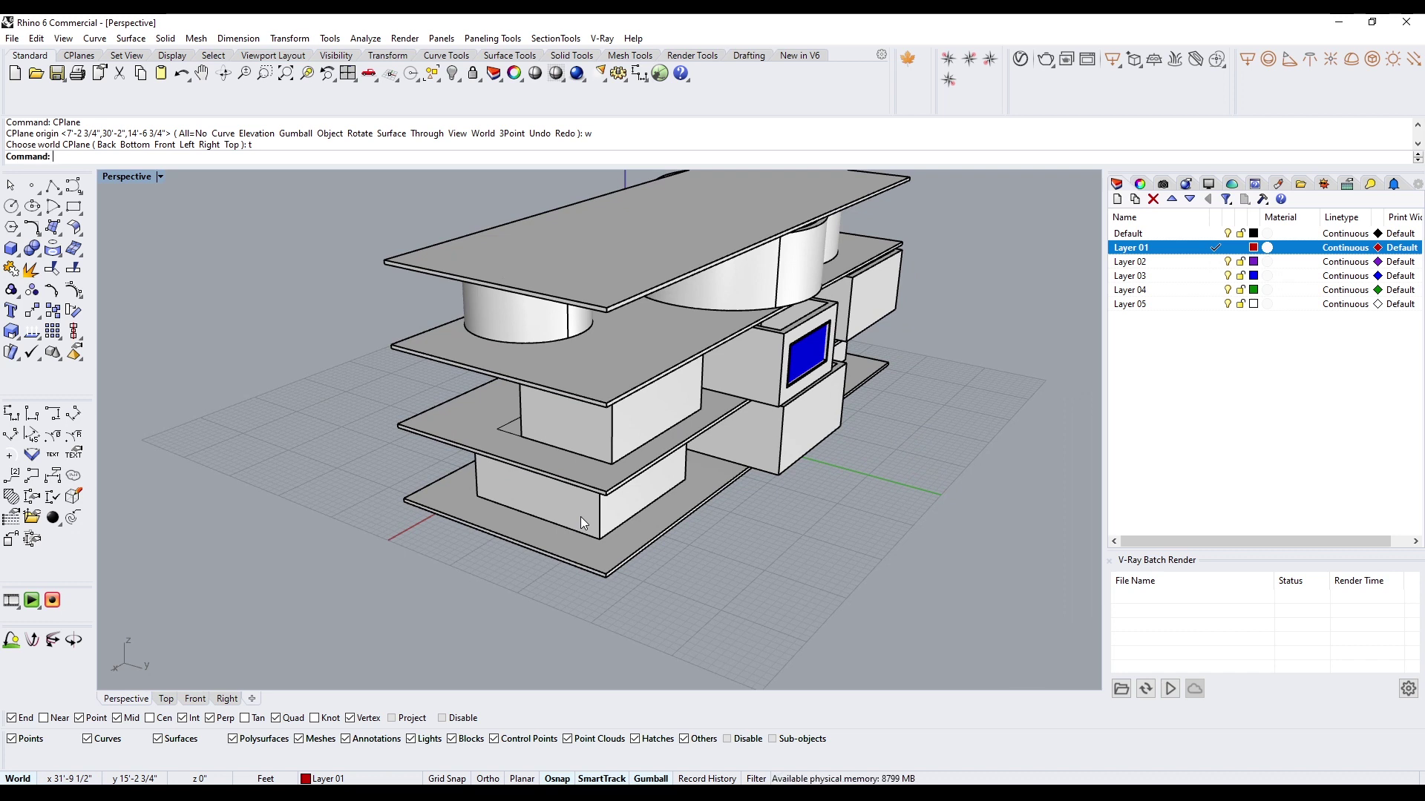
{"action": "type", "text": "ClippingPlane"}
{"action": "key", "text": "Return"}
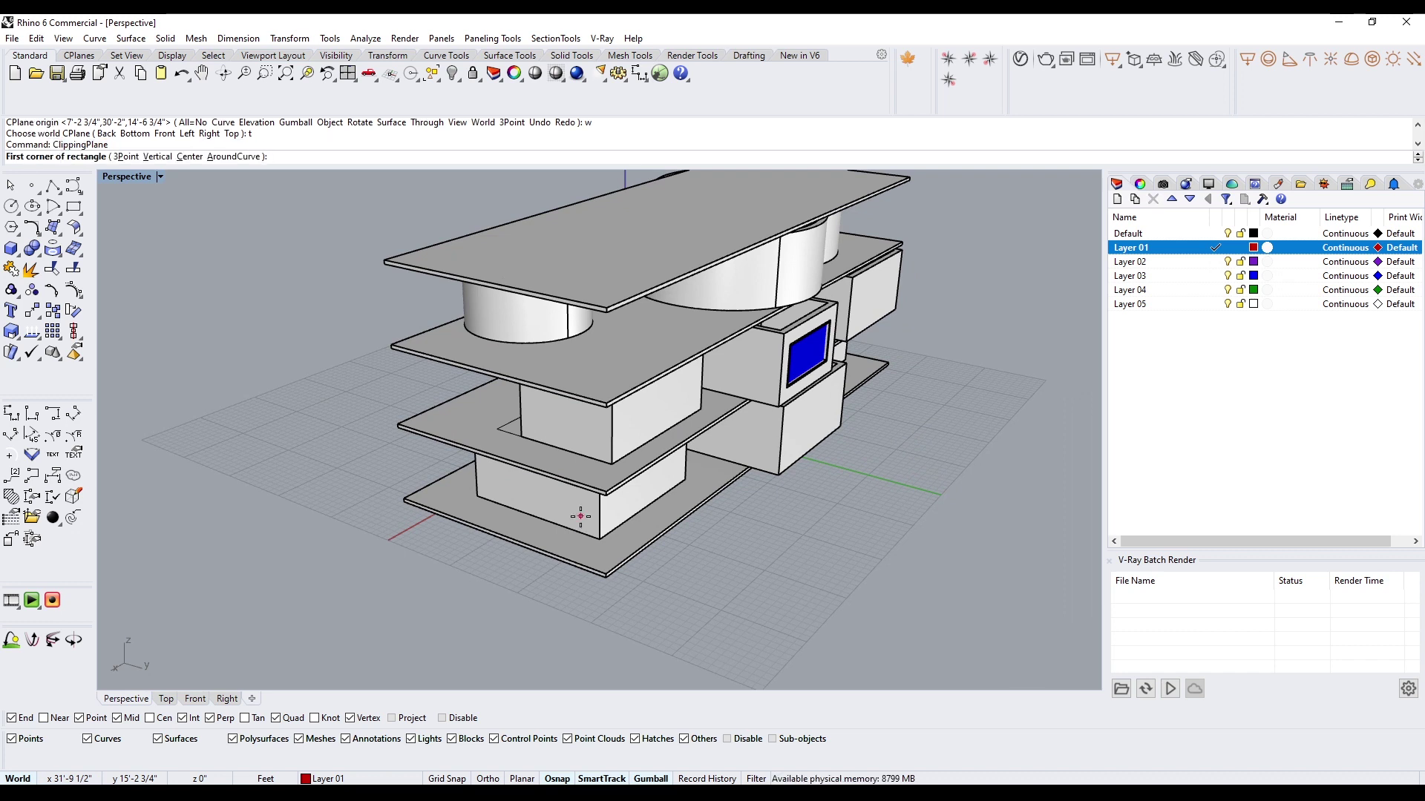
{"action": "left_click", "coordinate": [157, 157]}
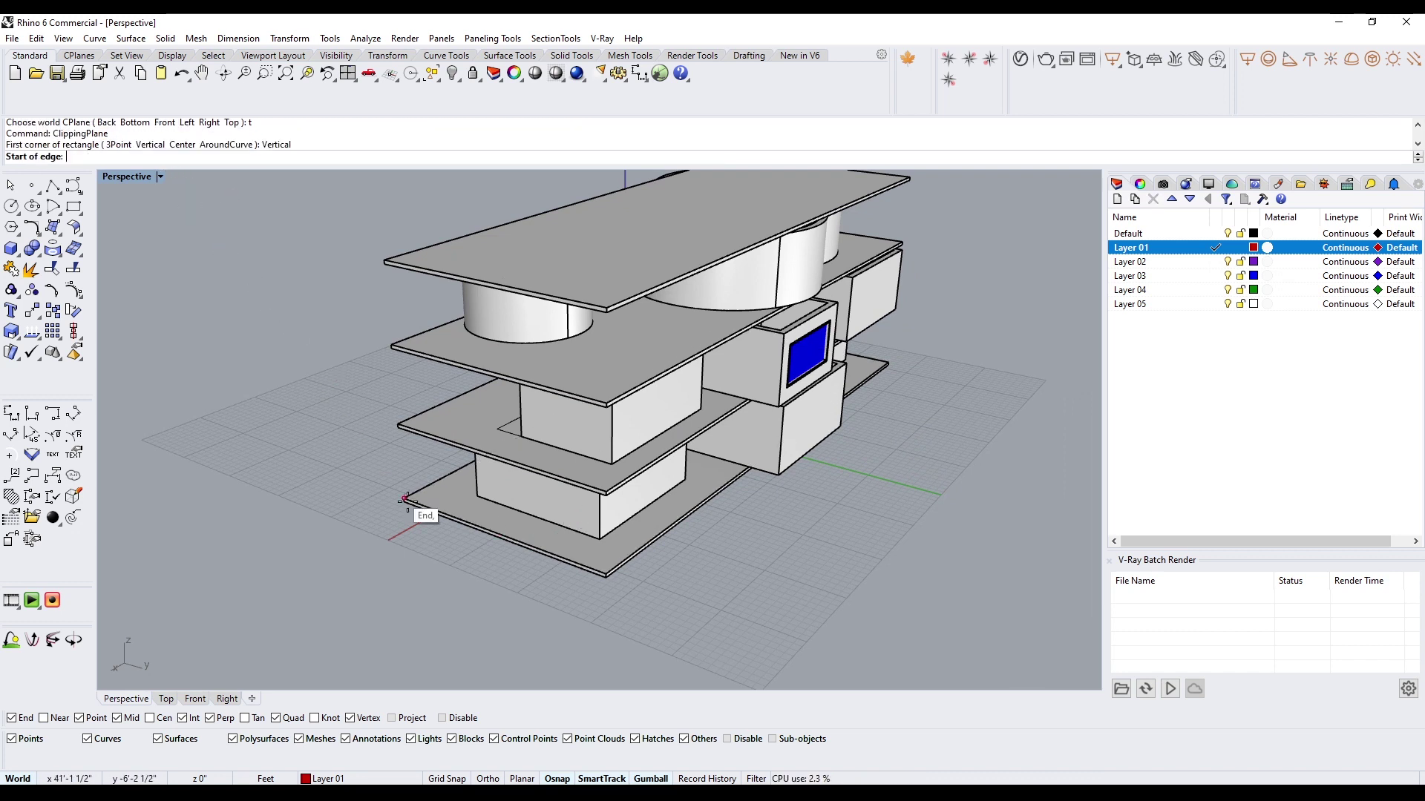
{"action": "left_click", "coordinate": [503, 533]}
{"action": "scroll", "coordinate": [506, 532], "scroll_direction": "down", "scroll_amount": 4}
{"action": "scroll", "coordinate": [841, 391], "scroll_direction": "up", "scroll_amount": 2}
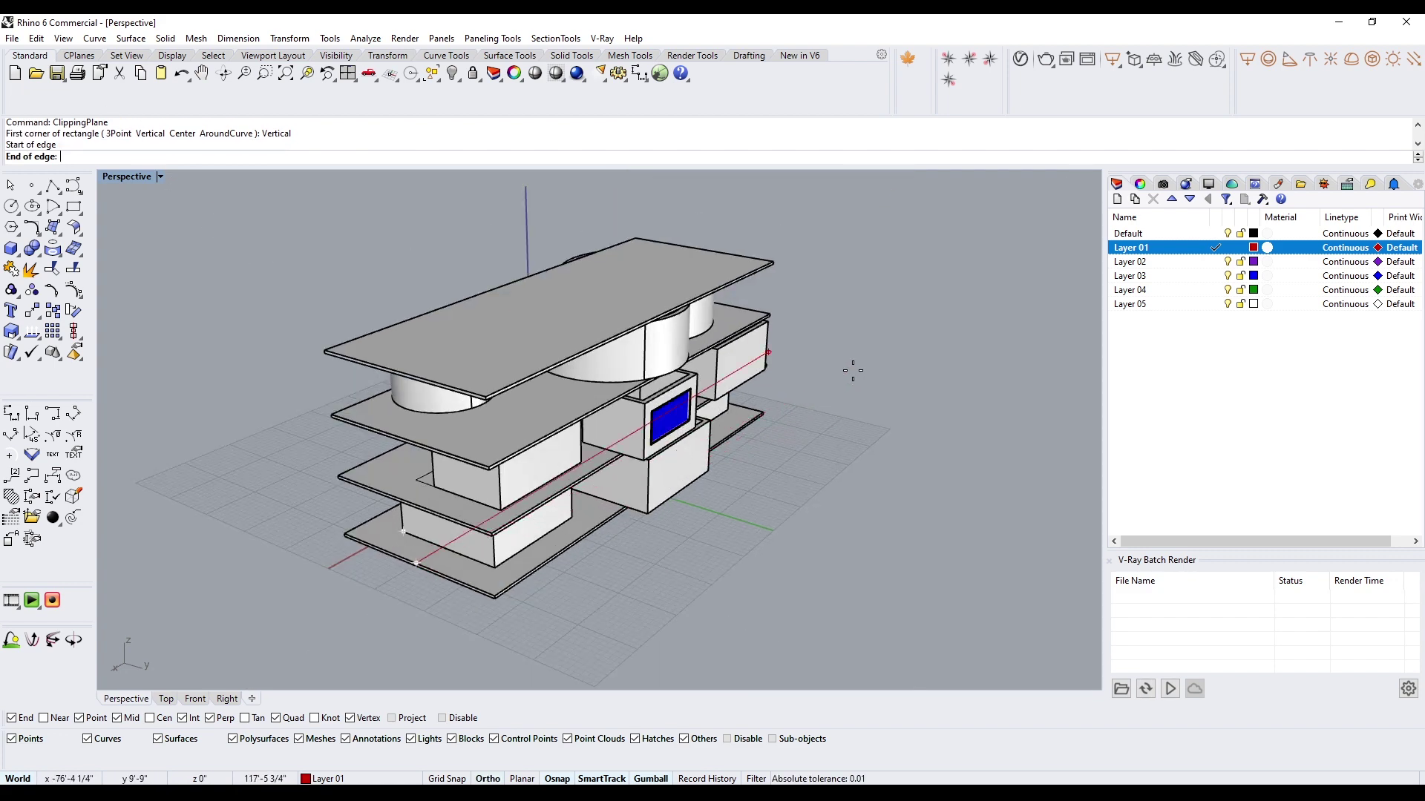
{"action": "left_click", "coordinate": [768, 351]}
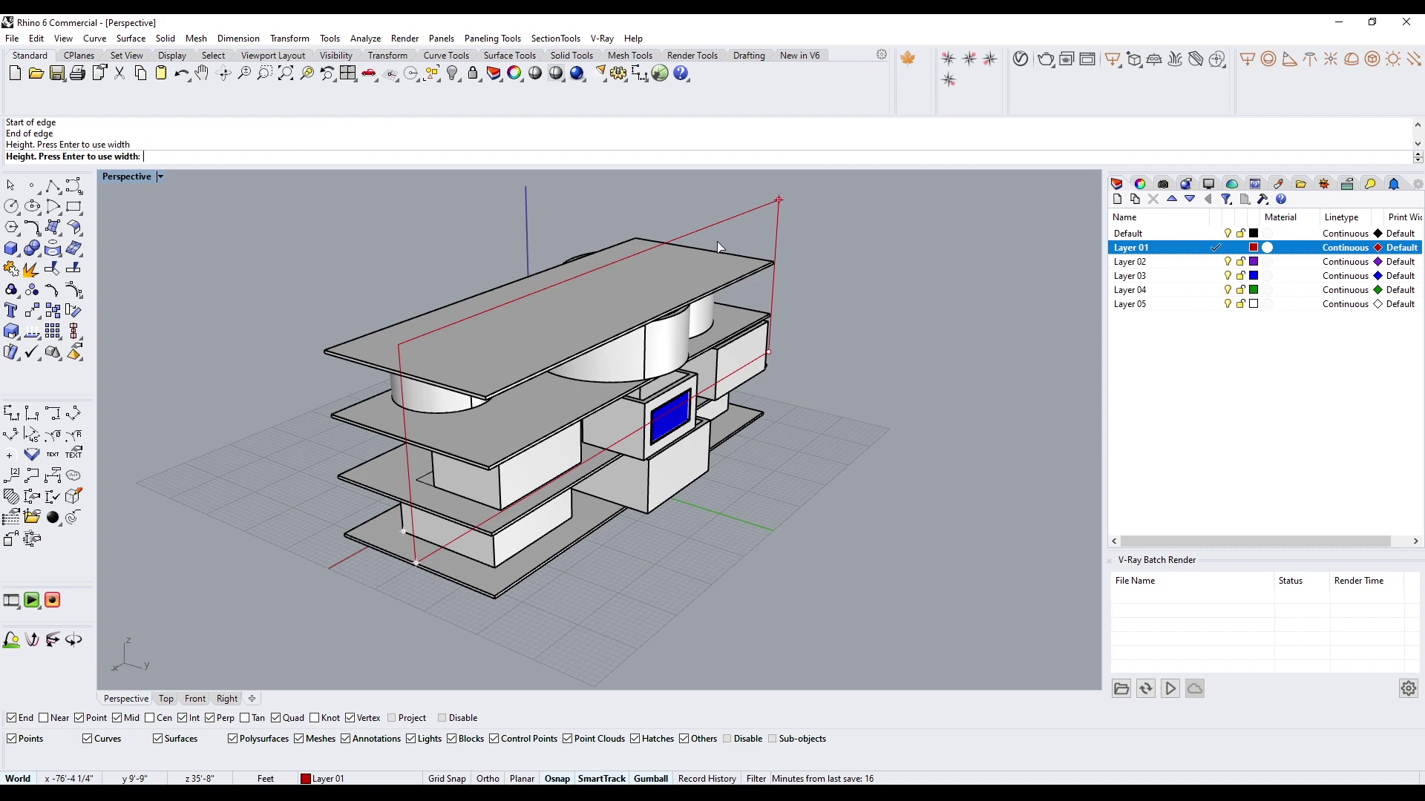
{"action": "key", "text": "Return"}
Step: Examine the sectioned building's cut slabs, walls and the stray lines within its storeys
{"action": "right_click_drag", "start_coordinate": [913, 572], "coordinate": [580, 380]}
{"action": "scroll", "coordinate": [578, 379], "scroll_direction": "up", "scroll_amount": 8}
{"action": "scroll", "coordinate": [578, 376], "scroll_direction": "down", "scroll_amount": 4}
{"action": "right_click_drag", "start_coordinate": [617, 450], "coordinate": [445, 347], "text": "shift"}
{"action": "right_click_drag", "start_coordinate": [693, 438], "coordinate": [795, 536]}
{"action": "scroll", "coordinate": [781, 470], "scroll_direction": "down", "scroll_amount": 8}
{"action": "scroll", "coordinate": [654, 368], "scroll_direction": "up", "scroll_amount": 6}
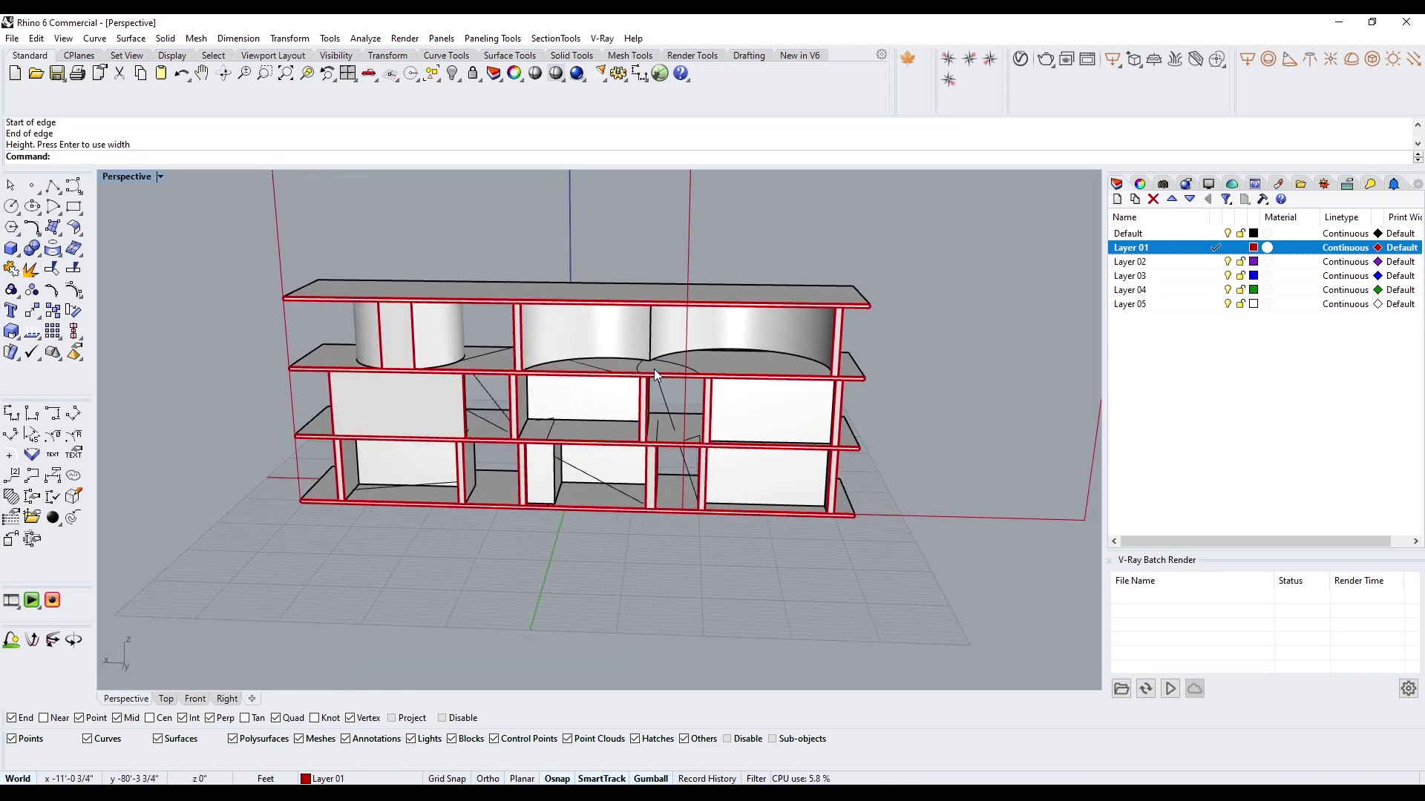
{"action": "left_click", "coordinate": [478, 349]}
{"action": "left_click", "coordinate": [499, 309]}
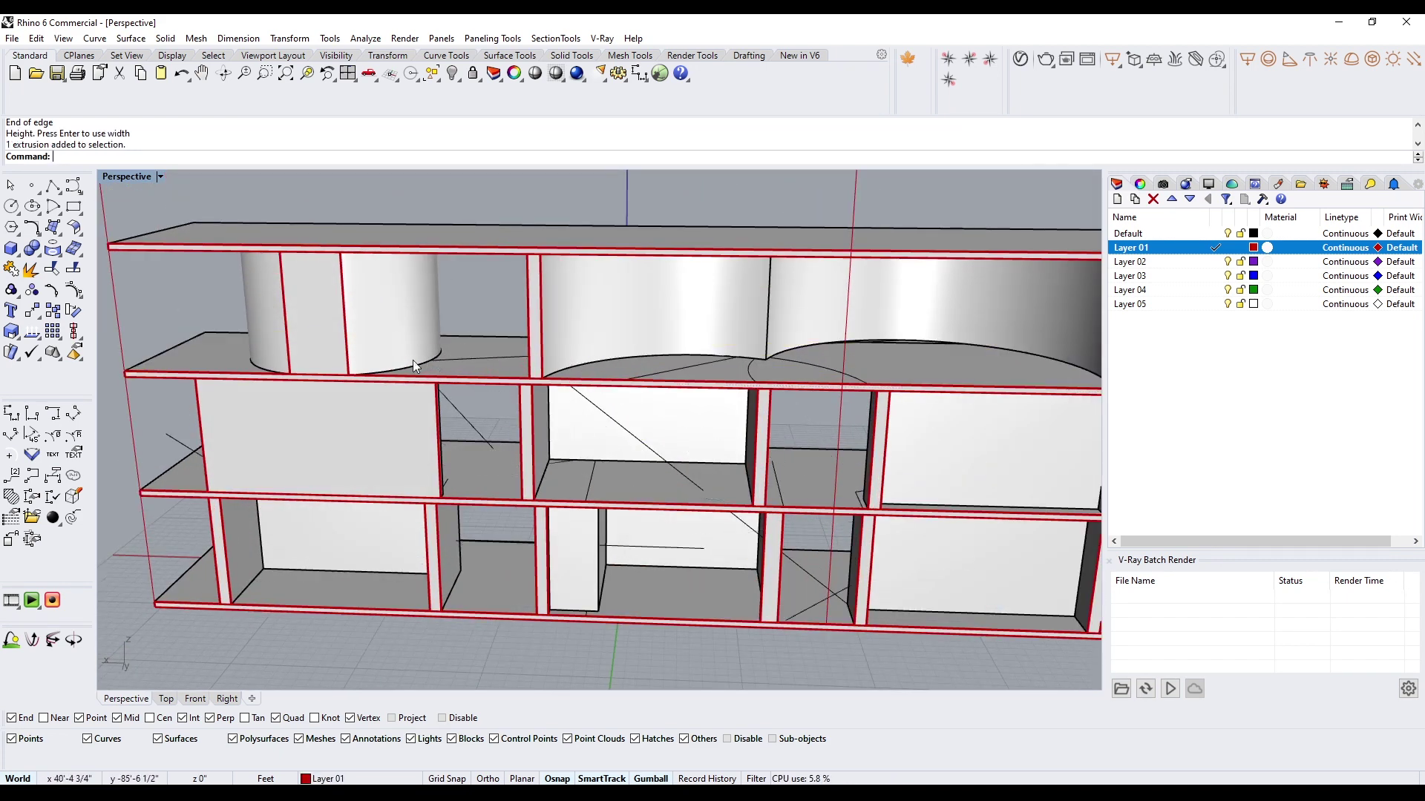
{"action": "left_click", "coordinate": [408, 367]}
{"action": "left_click", "coordinate": [491, 292]}
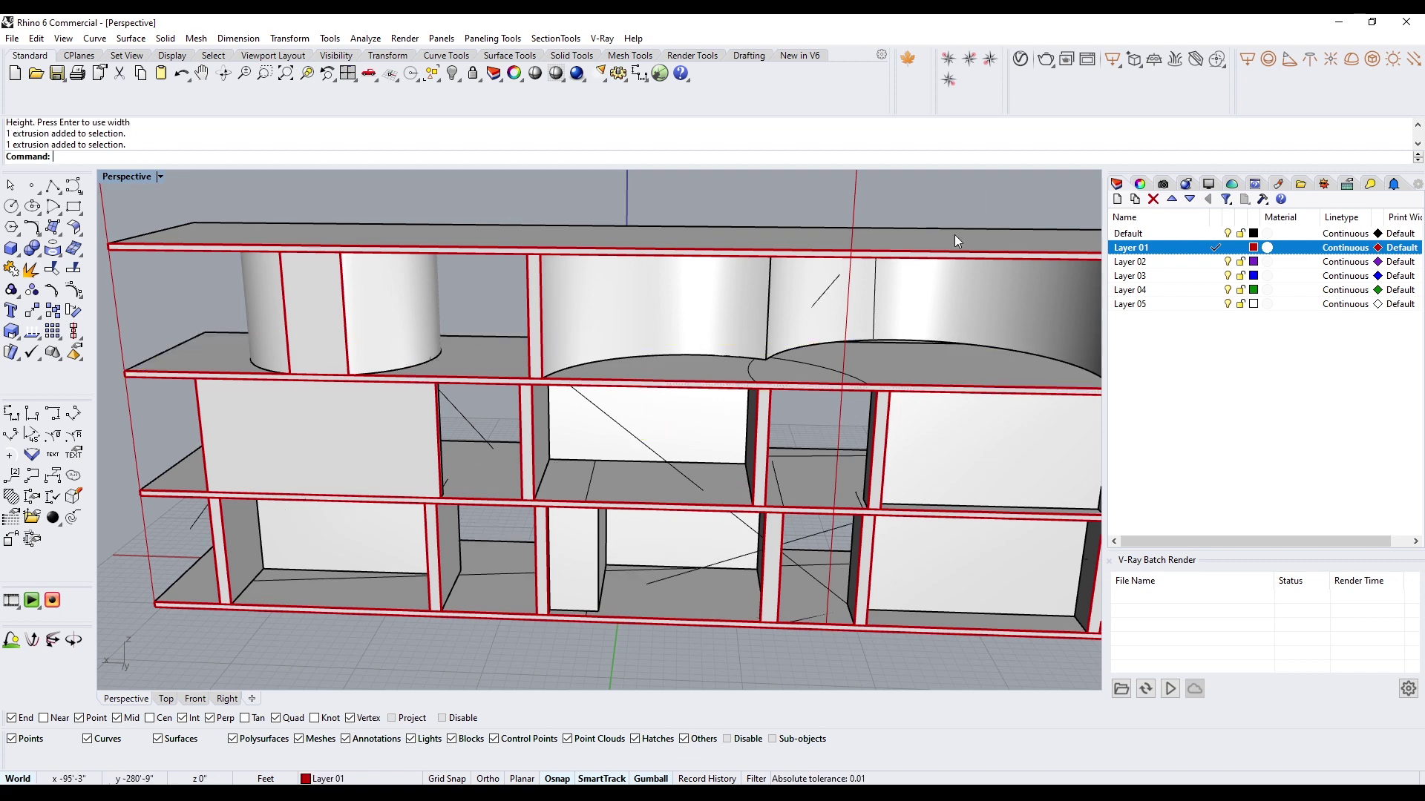
{"action": "scroll", "coordinate": [661, 394], "scroll_direction": "down", "scroll_amount": 6}
{"action": "right_click_drag", "start_coordinate": [661, 413], "coordinate": [620, 387]}
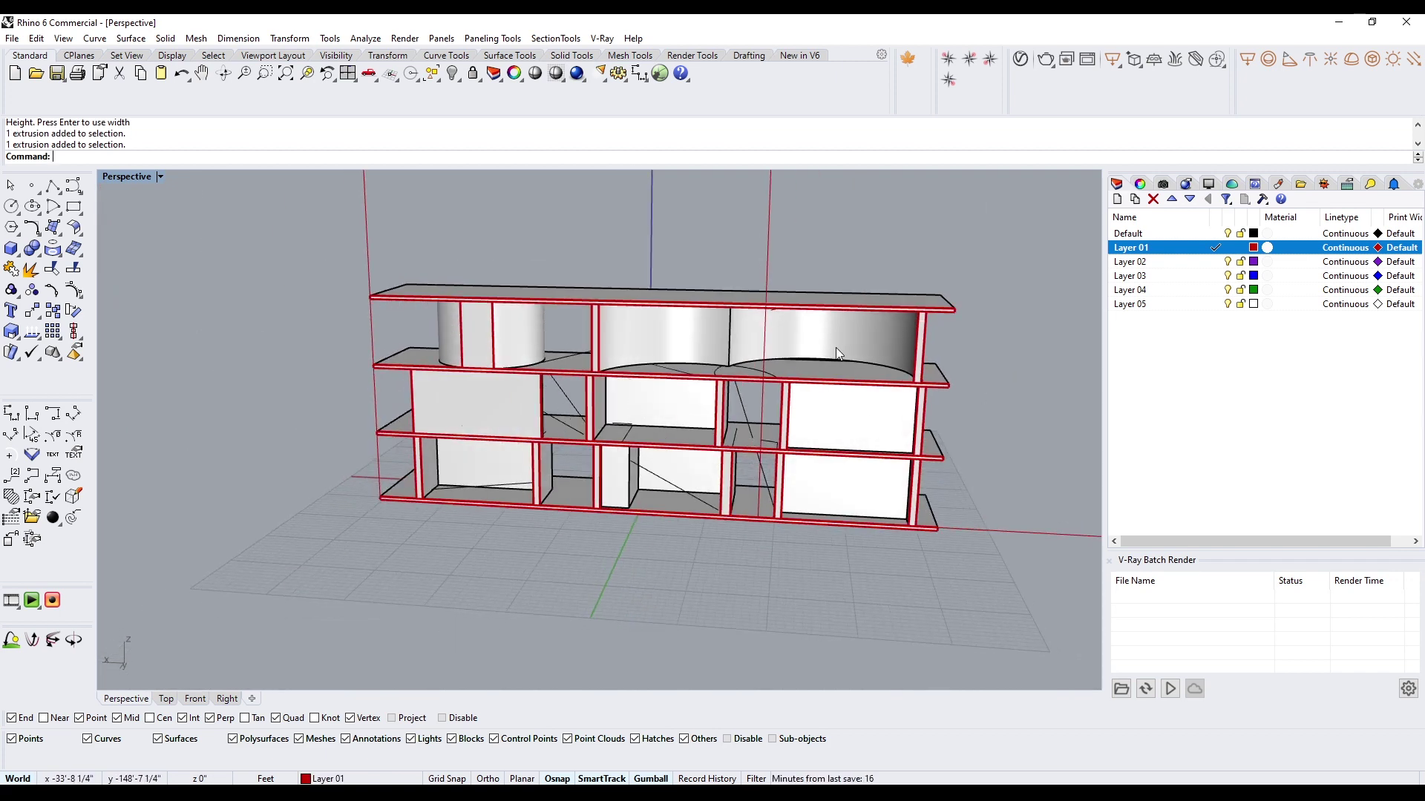
Step: Move the clipping plane along its normal, clear of the building, and deselect it
{"action": "scroll", "coordinate": [835, 348], "scroll_direction": "down", "scroll_amount": 4}
{"action": "left_click", "coordinate": [794, 265]}
{"action": "scroll", "coordinate": [592, 362], "scroll_direction": "down", "scroll_amount": 6}
{"action": "right_click_drag", "start_coordinate": [724, 293], "coordinate": [634, 304]}
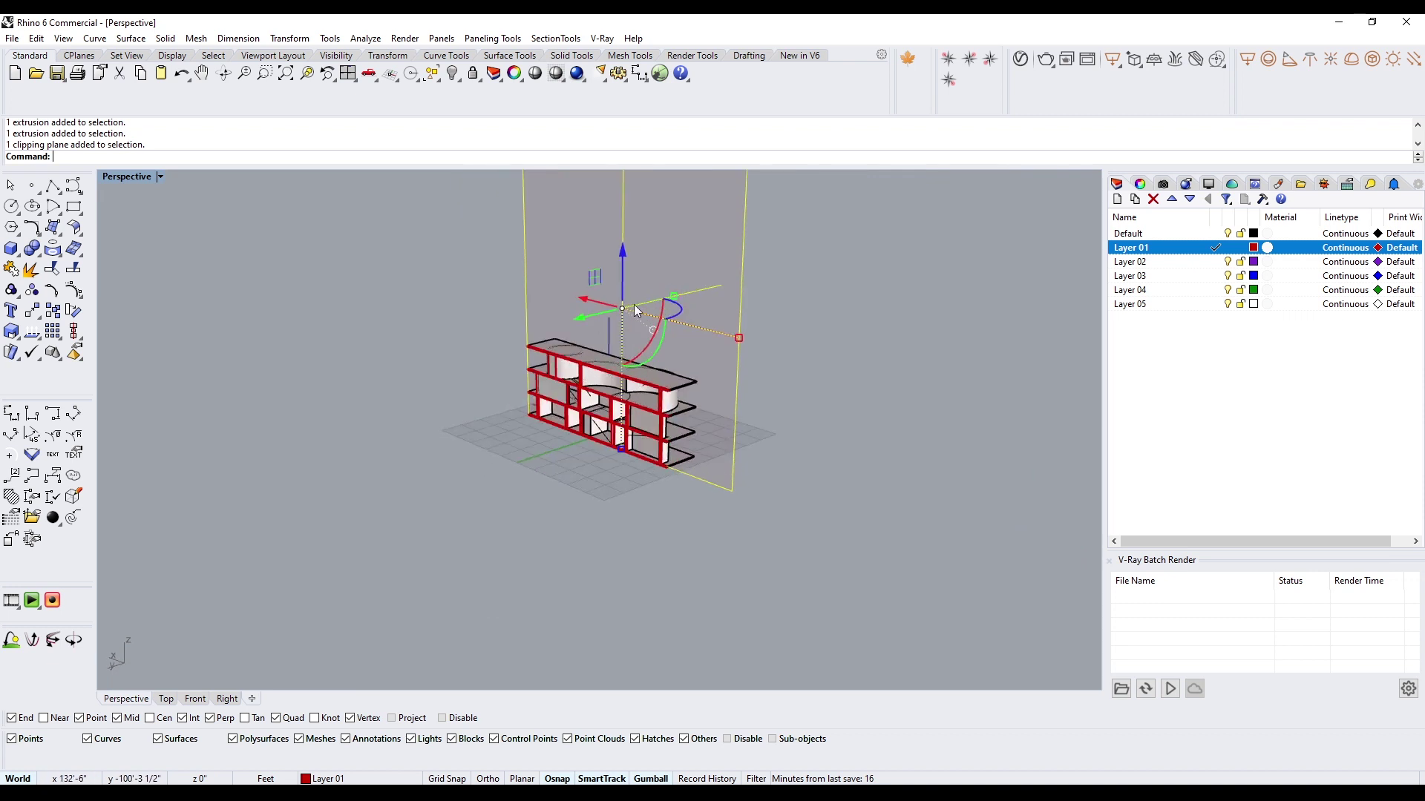
{"action": "left_click_drag", "start_coordinate": [577, 318], "coordinate": [472, 354]}
{"action": "right_click_drag", "start_coordinate": [724, 501], "coordinate": [572, 418]}
{"action": "scroll", "coordinate": [668, 431], "scroll_direction": "up", "scroll_amount": 4}
{"action": "left_click", "coordinate": [879, 437]}
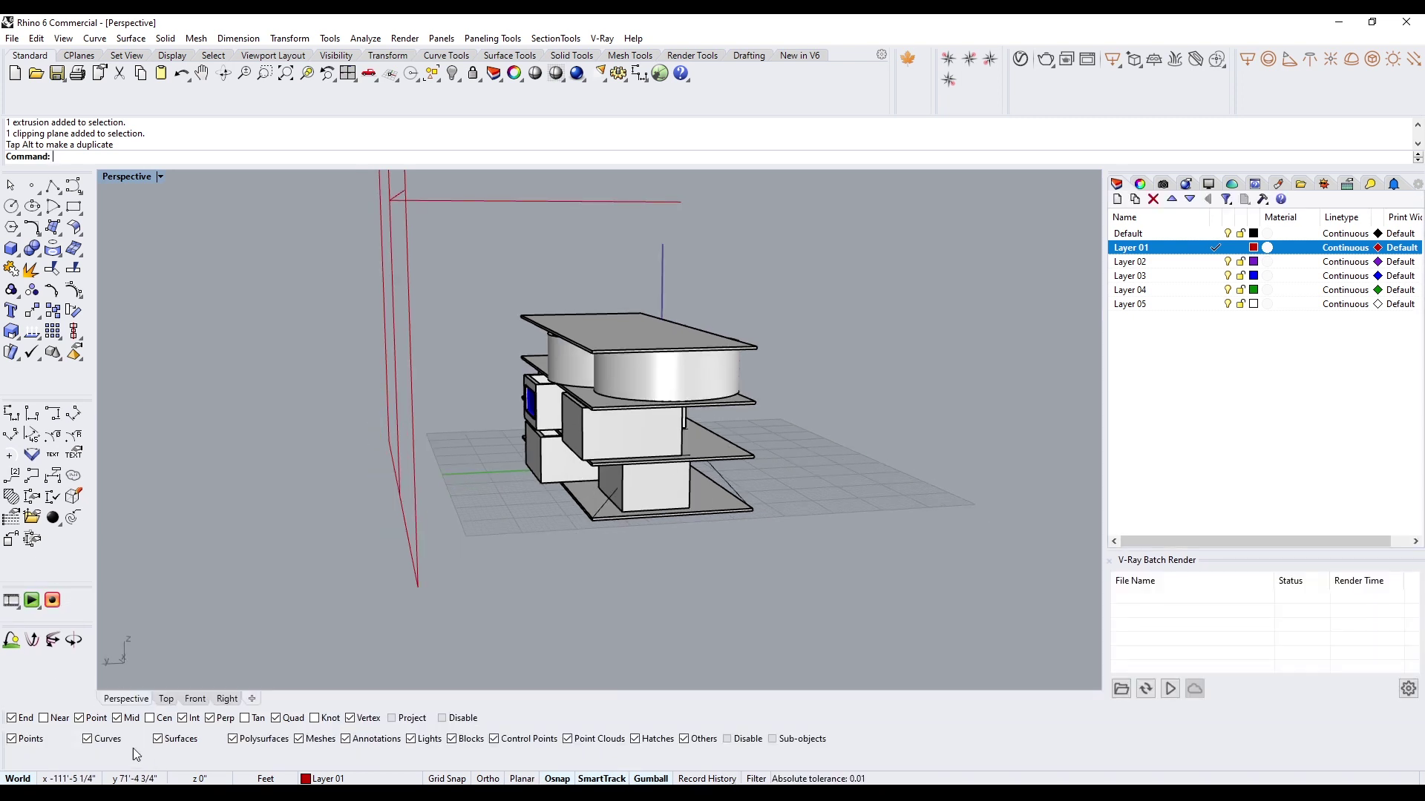
Step: Exclude surfaces and polysurfaces from the selection filter
{"action": "left_click", "coordinate": [158, 739]}
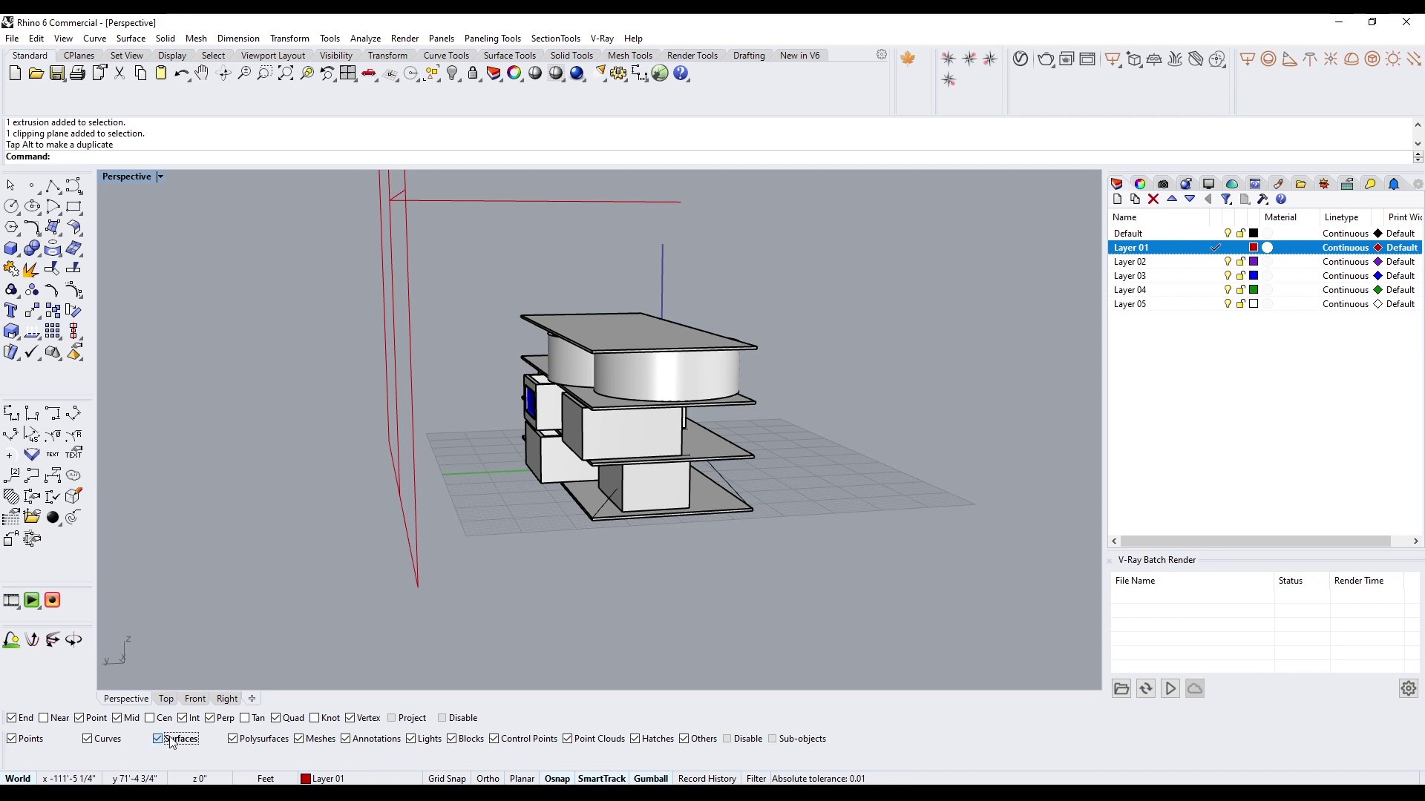
{"action": "left_click", "coordinate": [271, 745]}
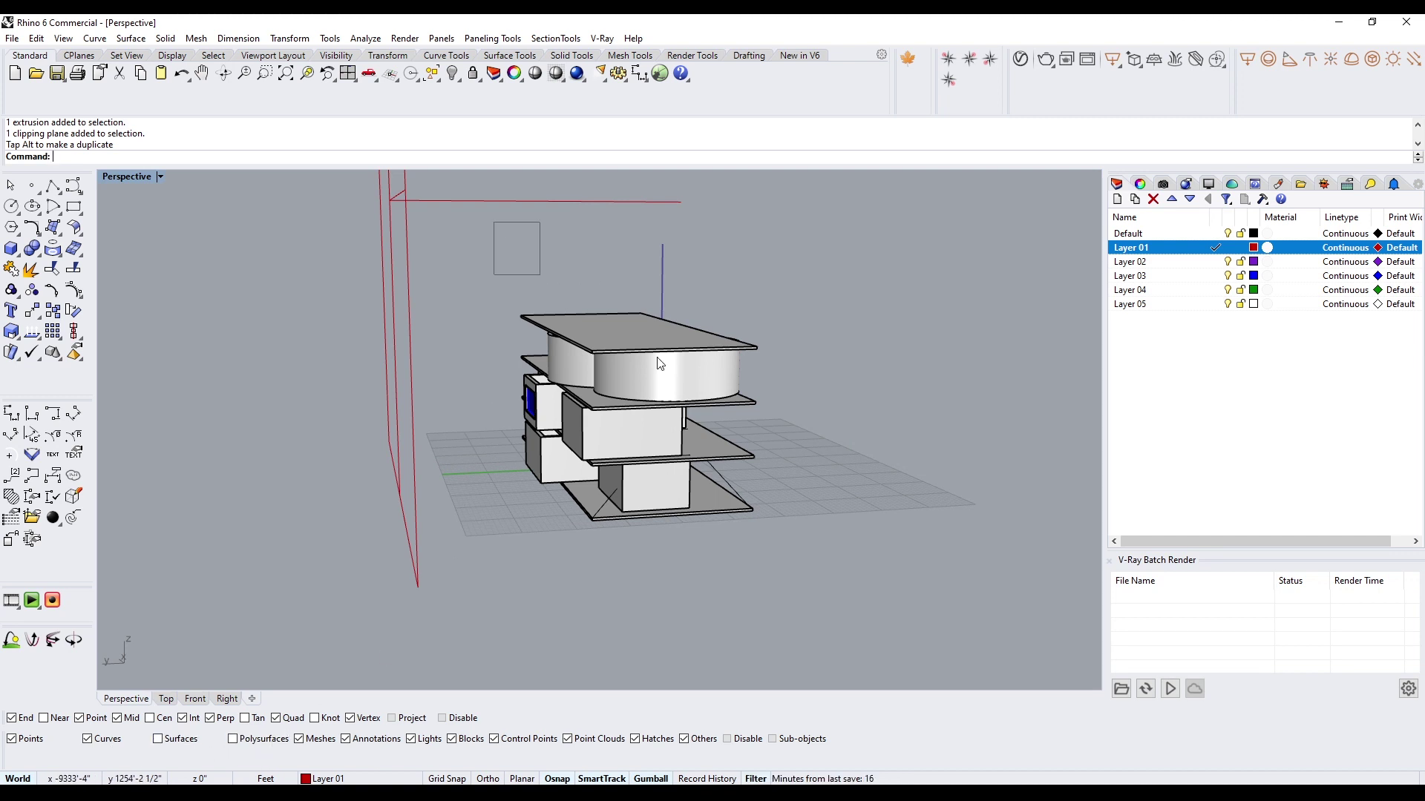
Step: Delete the stray curves inside the building and include surfaces and polysurfaces in the selection filter again
{"action": "left_click_drag", "start_coordinate": [492, 220], "coordinate": [853, 588]}
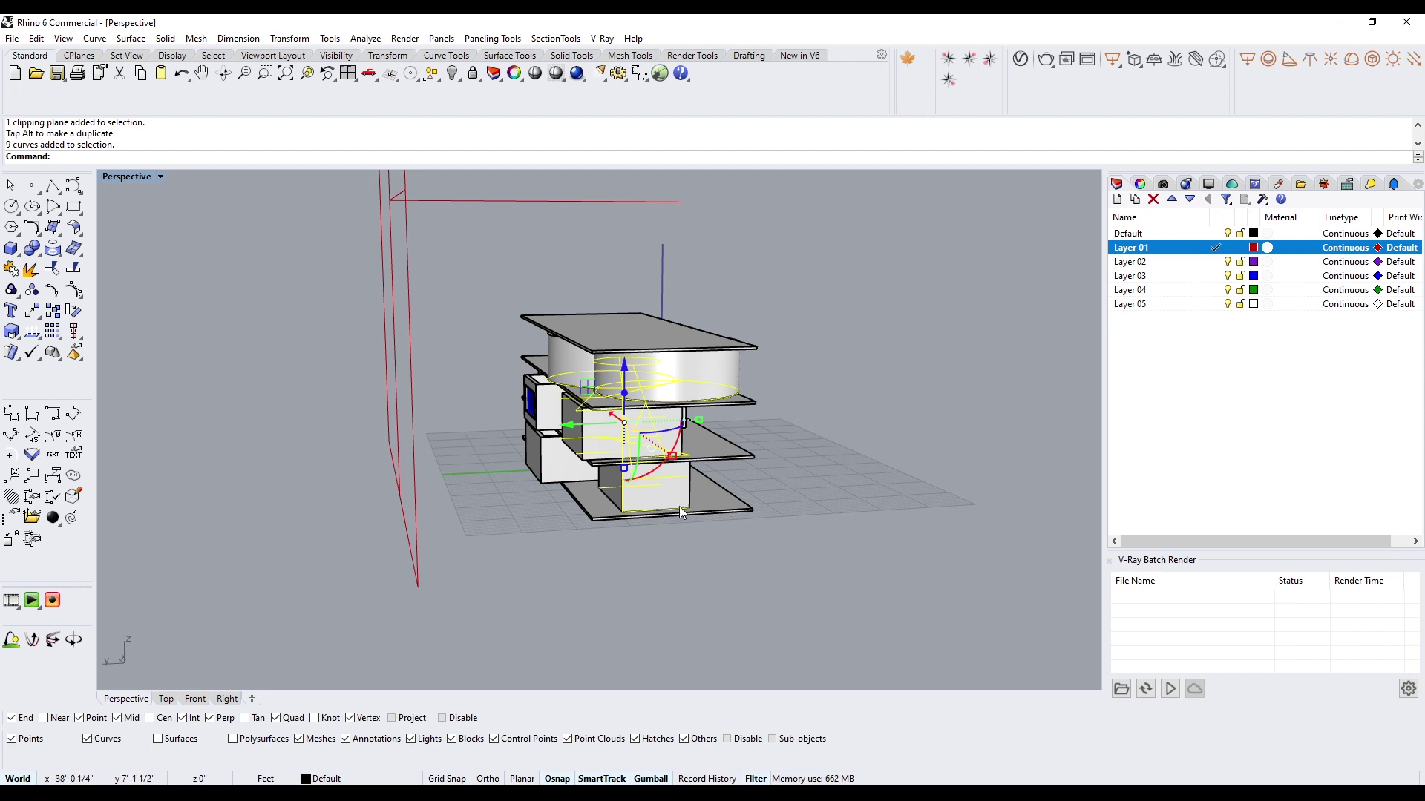
{"action": "key", "text": "Delete"}
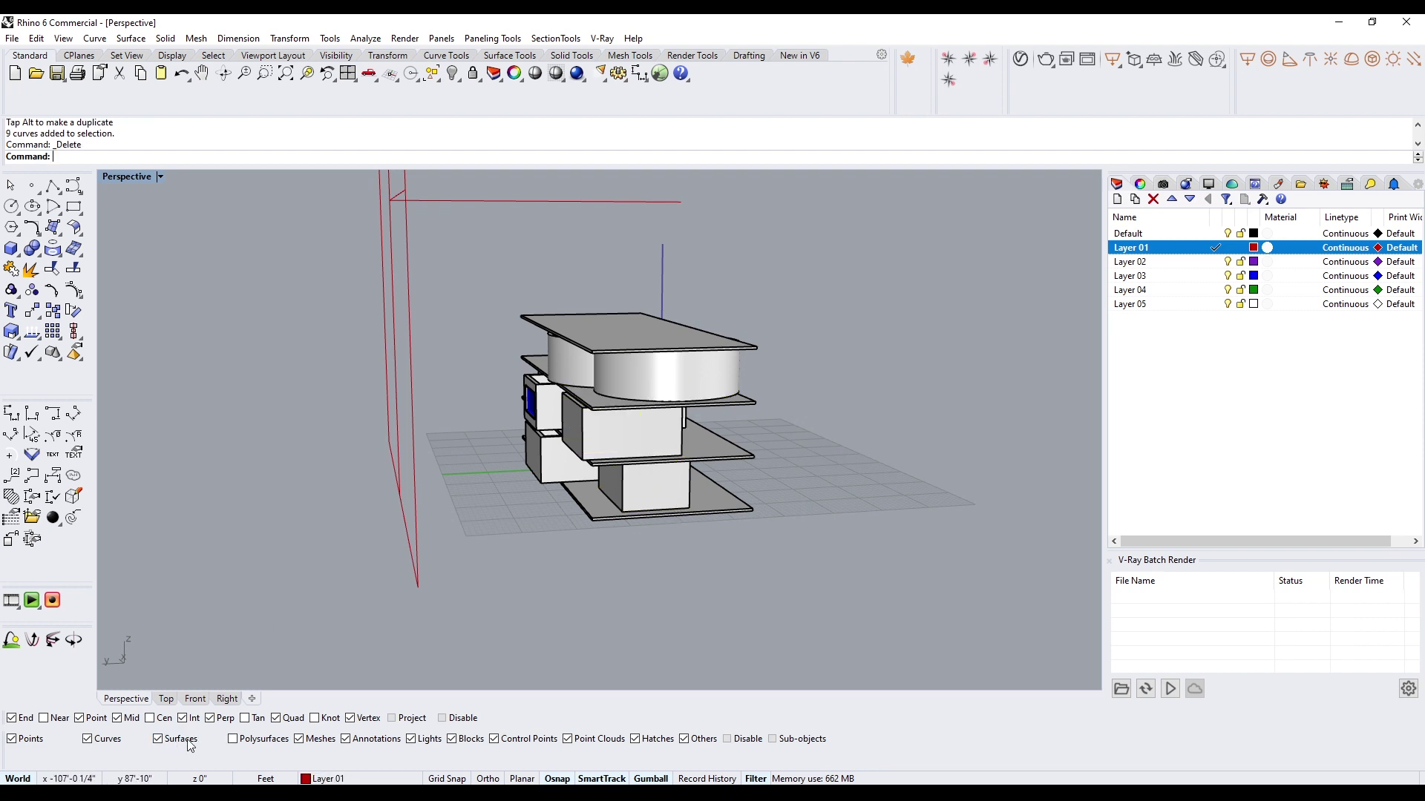
{"action": "left_click", "coordinate": [233, 739]}
Step: Move the clipping plane along its normal back into the building so it cuts all storeys, and deselect it
{"action": "double_click", "coordinate": [122, 178]}
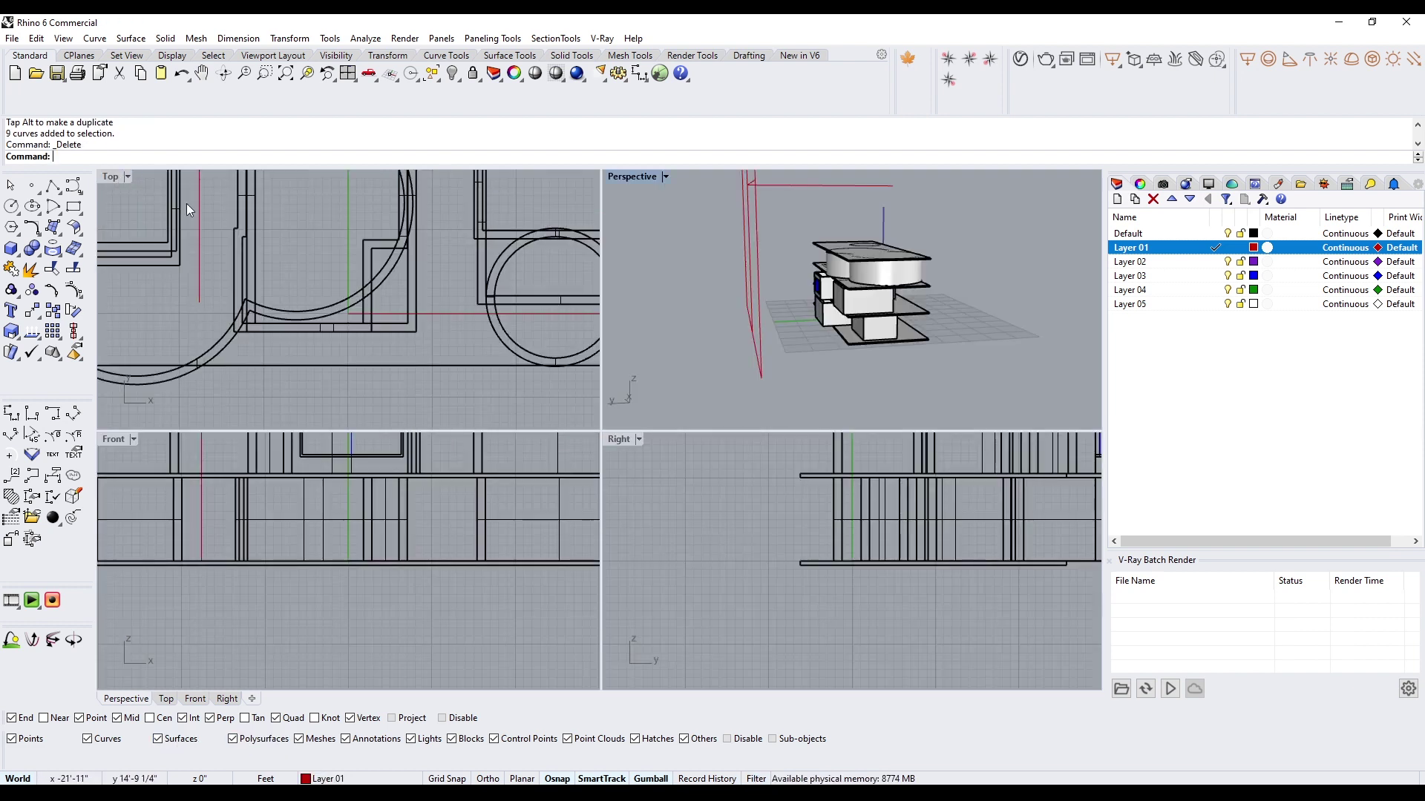
{"action": "double_click", "coordinate": [632, 176]}
{"action": "right_click_drag", "start_coordinate": [495, 296], "coordinate": [555, 301]}
{"action": "scroll", "coordinate": [555, 301], "scroll_direction": "down", "scroll_amount": 3}
{"action": "left_click", "coordinate": [494, 245]}
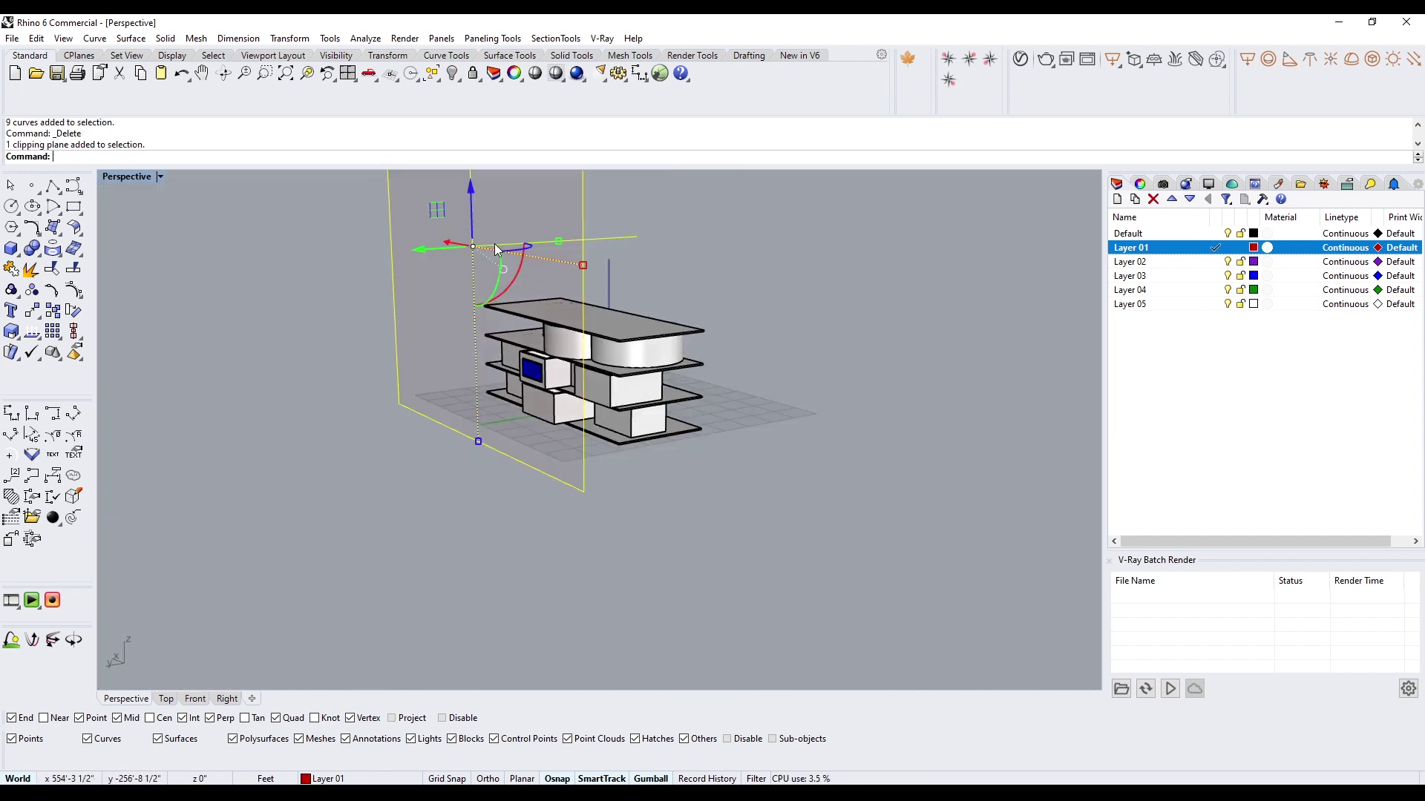
{"action": "left_click_drag", "start_coordinate": [445, 258], "coordinate": [562, 446]}
{"action": "scroll", "coordinate": [563, 439], "scroll_direction": "up", "scroll_amount": 6}
{"action": "right_click_drag", "start_coordinate": [563, 439], "coordinate": [619, 194]}
{"action": "key", "text": "Escape"}
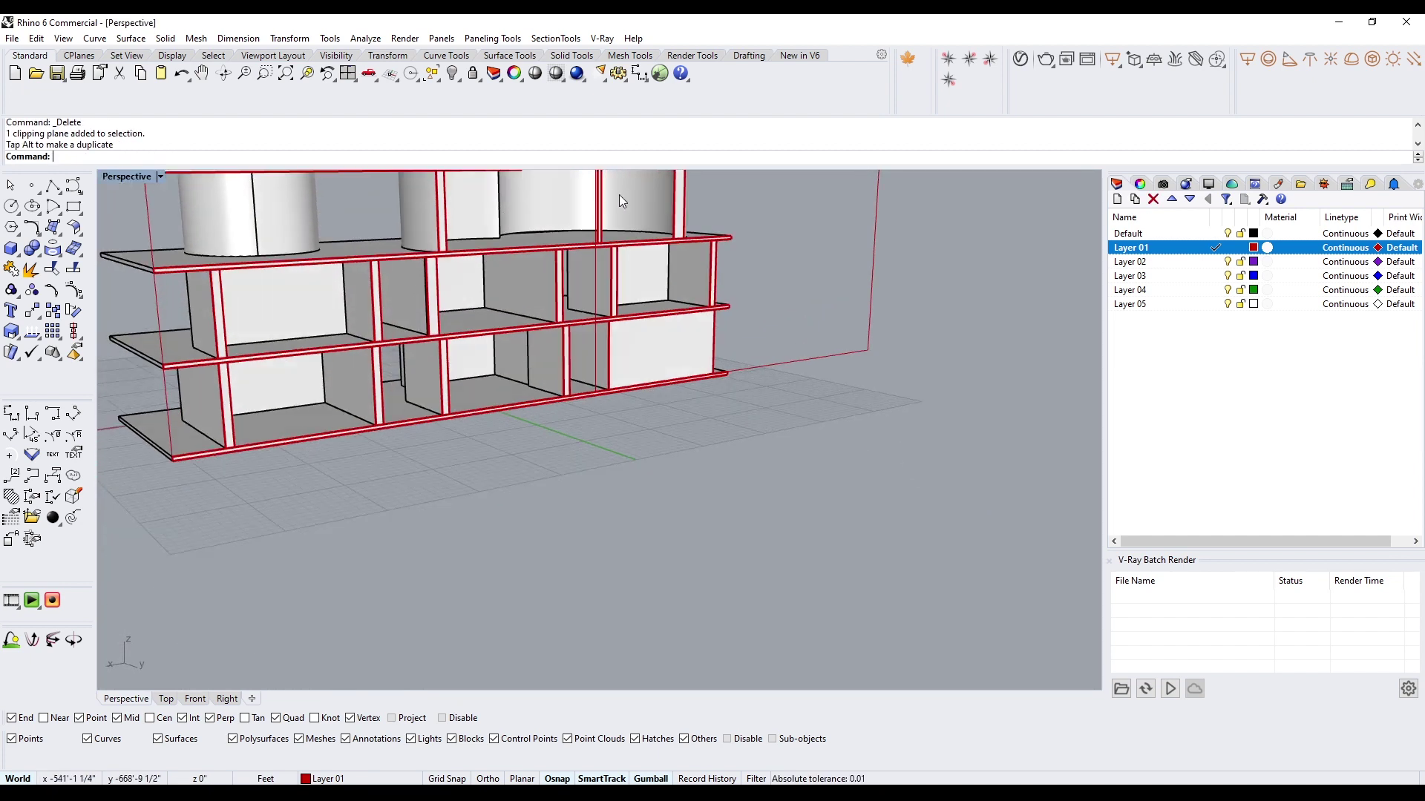
Step: Flip the direction of the lengthwise clipping plane with the Flip command
{"action": "scroll", "coordinate": [619, 195], "scroll_direction": "up", "scroll_amount": 4}
{"action": "scroll", "coordinate": [735, 321], "scroll_direction": "down", "scroll_amount": 4}
{"action": "right_click_drag", "start_coordinate": [678, 292], "coordinate": [508, 395]}
{"action": "scroll", "coordinate": [534, 356], "scroll_direction": "down", "scroll_amount": 3}
{"action": "left_click", "coordinate": [576, 275]}
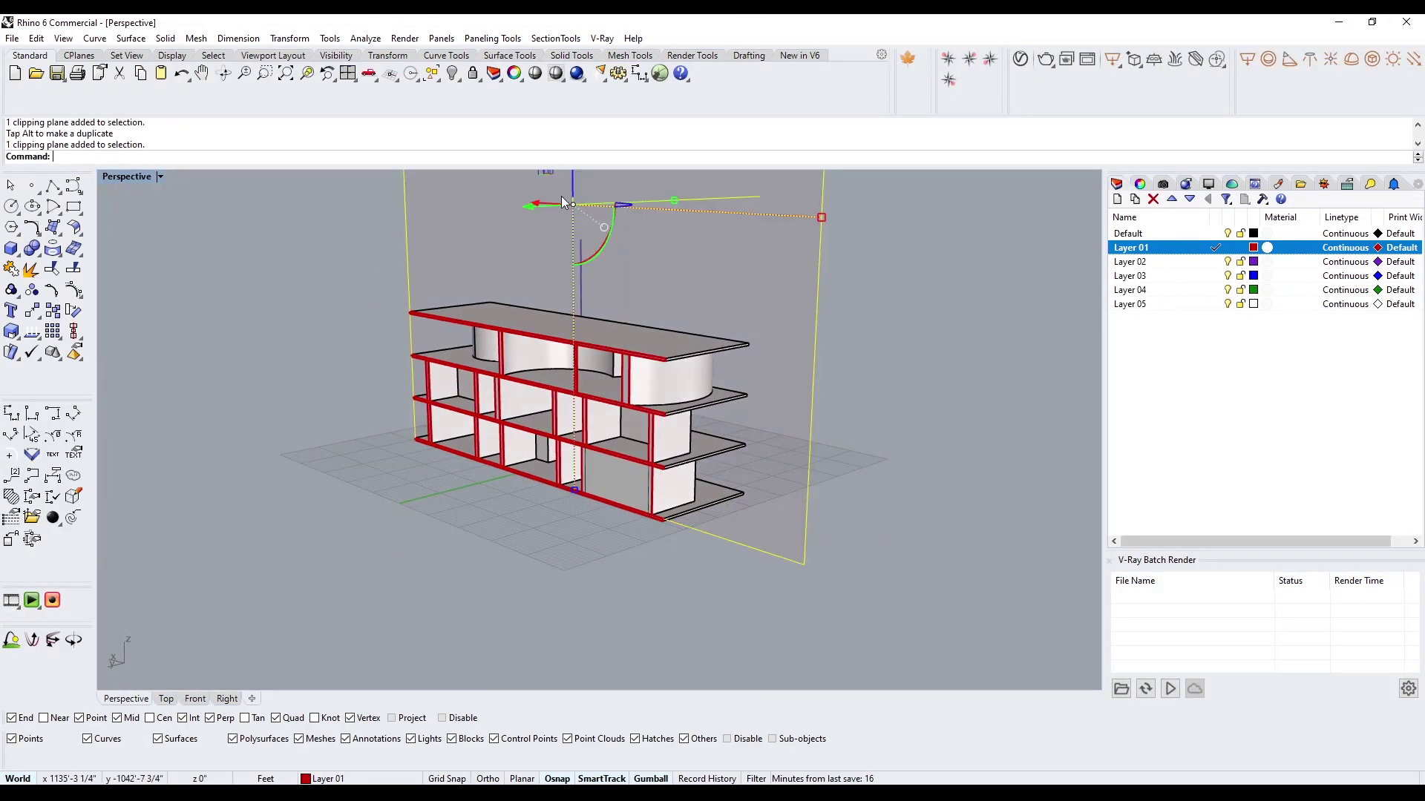
{"action": "scroll", "coordinate": [555, 343], "scroll_direction": "up", "scroll_amount": 3}
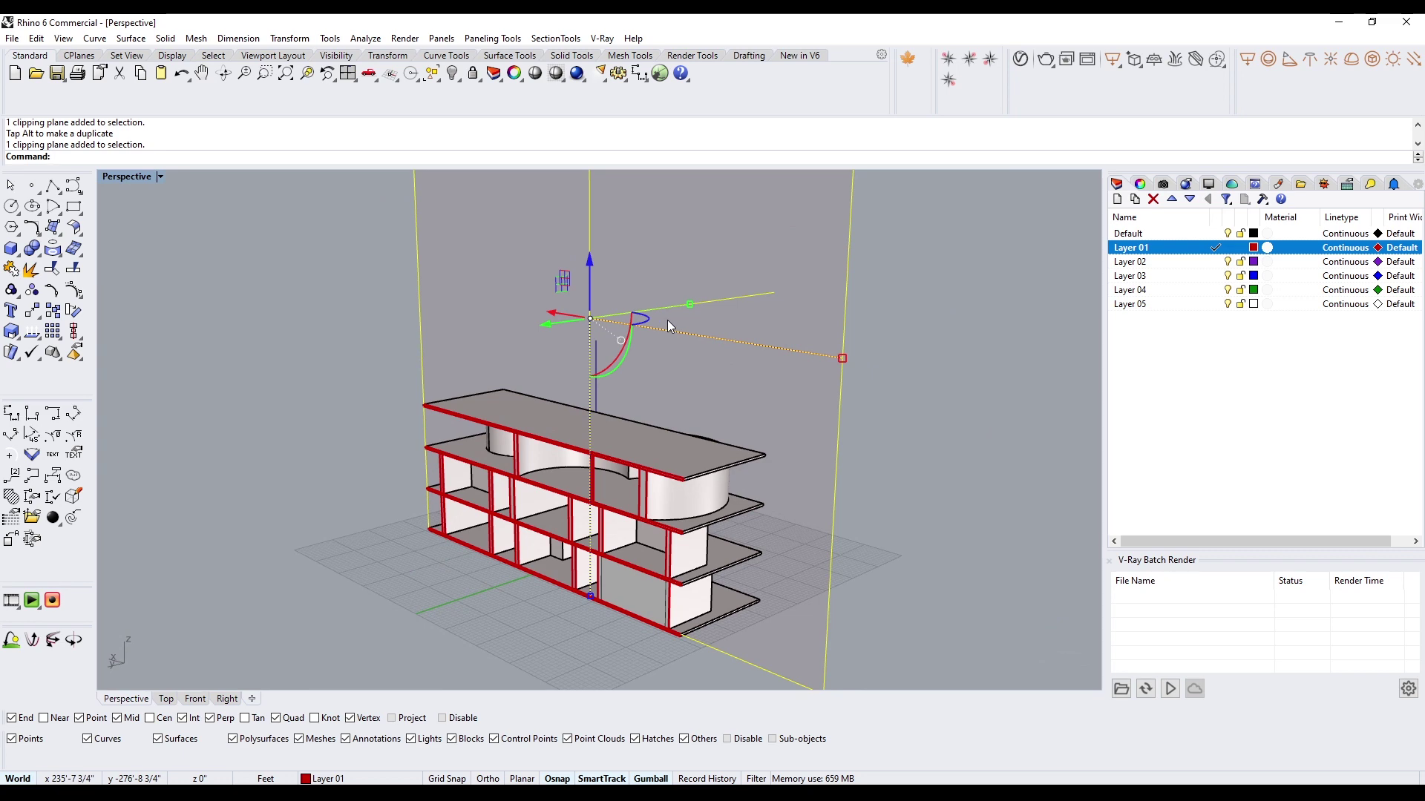
{"action": "key", "text": "Return"}
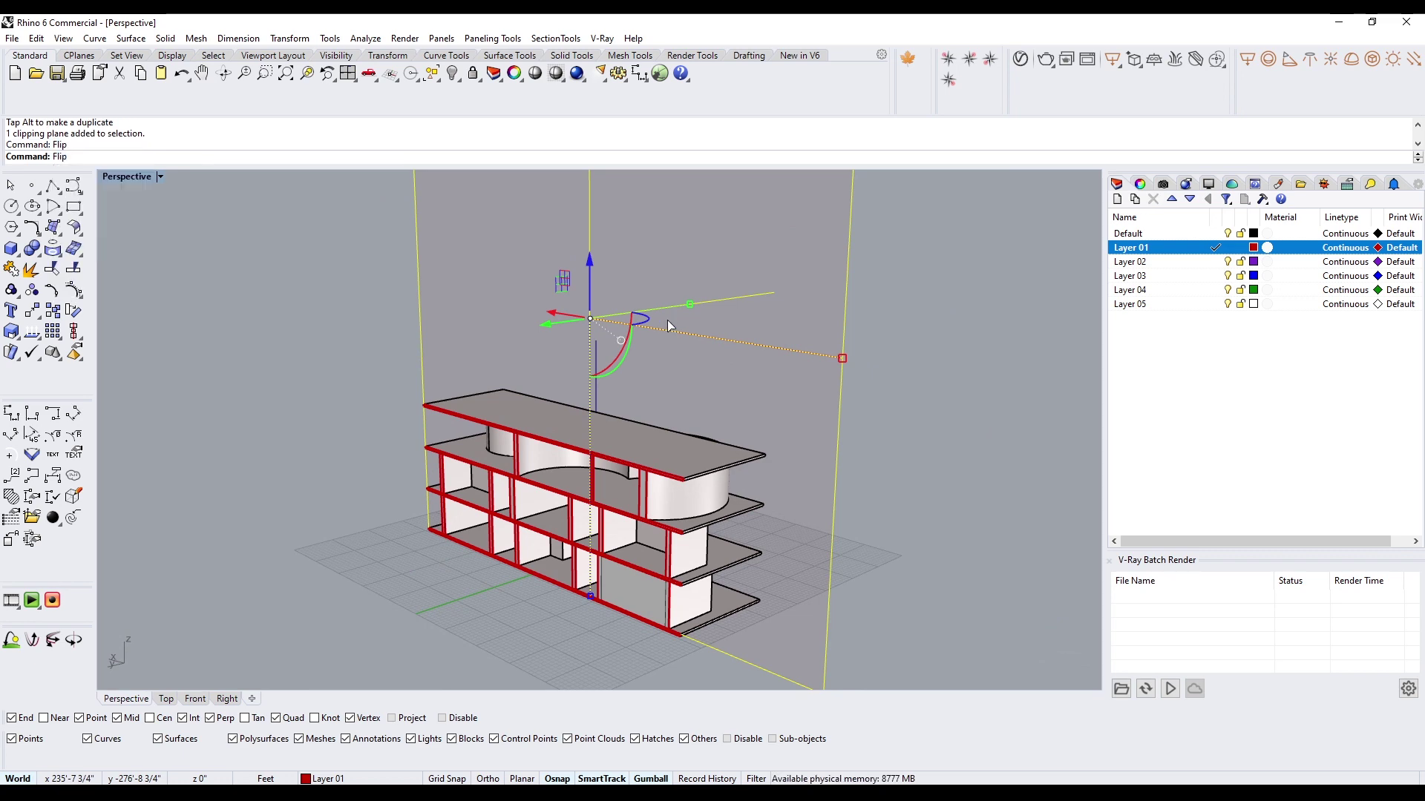
Step: Examine the opposite half of the section and the open top of the projecting block with the glazed window
{"action": "right_click_drag", "start_coordinate": [757, 412], "coordinate": [487, 425]}
{"action": "scroll", "coordinate": [771, 450], "scroll_direction": "up", "scroll_amount": 8}
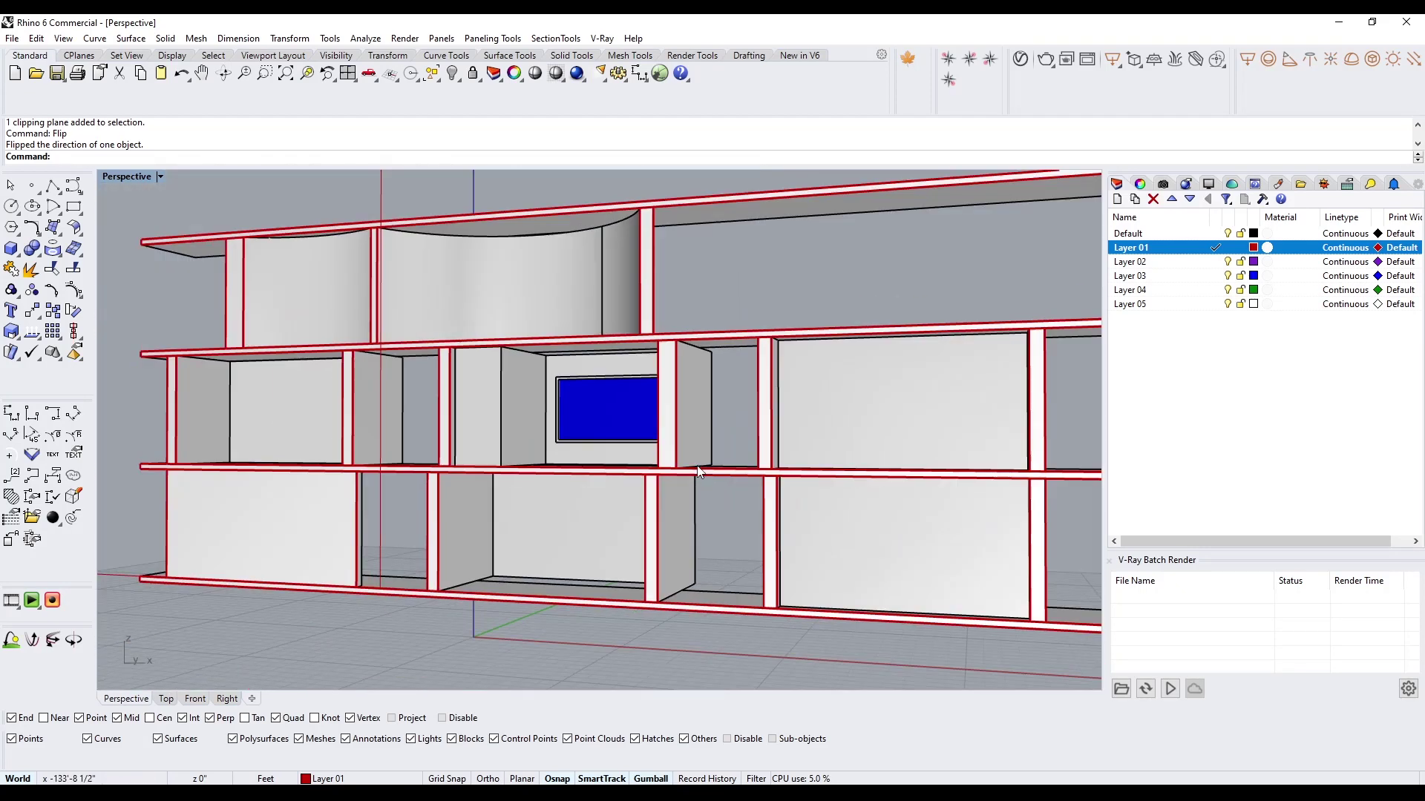
{"action": "right_click_drag", "start_coordinate": [680, 445], "coordinate": [416, 484]}
{"action": "right_click_drag", "start_coordinate": [685, 479], "coordinate": [576, 317]}
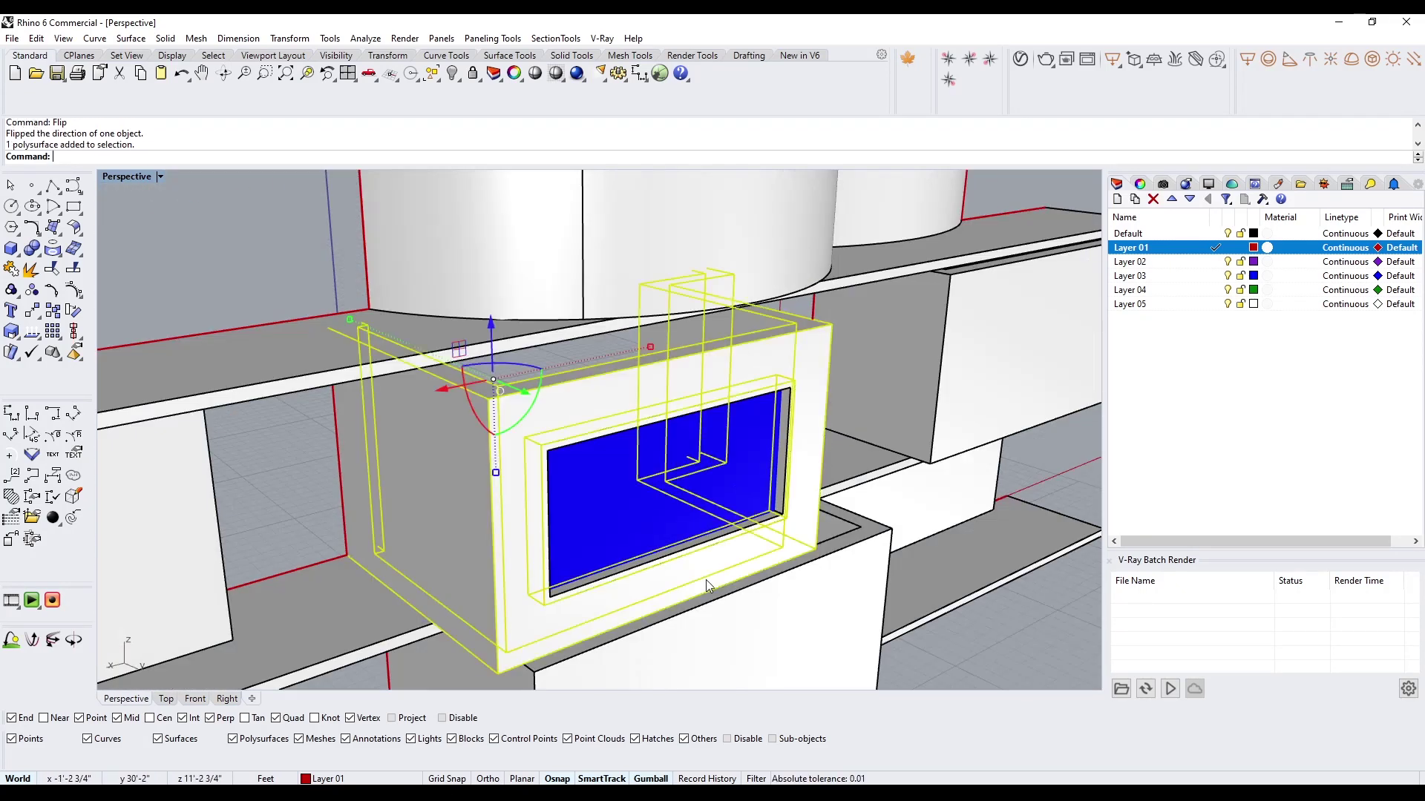
{"action": "key", "text": "Escape"}
{"action": "scroll", "coordinate": [698, 590], "scroll_direction": "down", "scroll_amount": 5}
{"action": "right_click_drag", "start_coordinate": [756, 466], "coordinate": [709, 440], "text": "shift"}
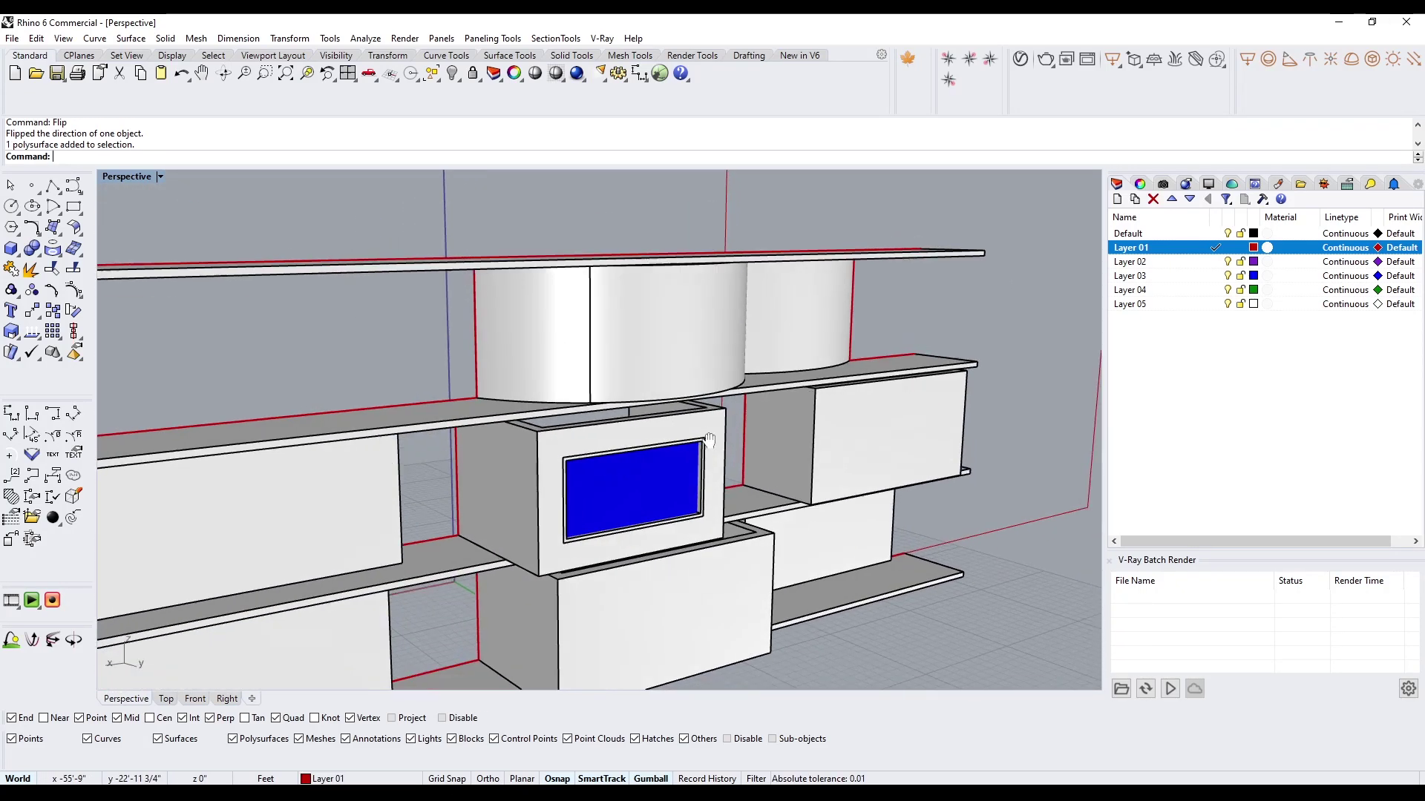
{"action": "scroll", "coordinate": [709, 439], "scroll_direction": "up", "scroll_amount": 3}
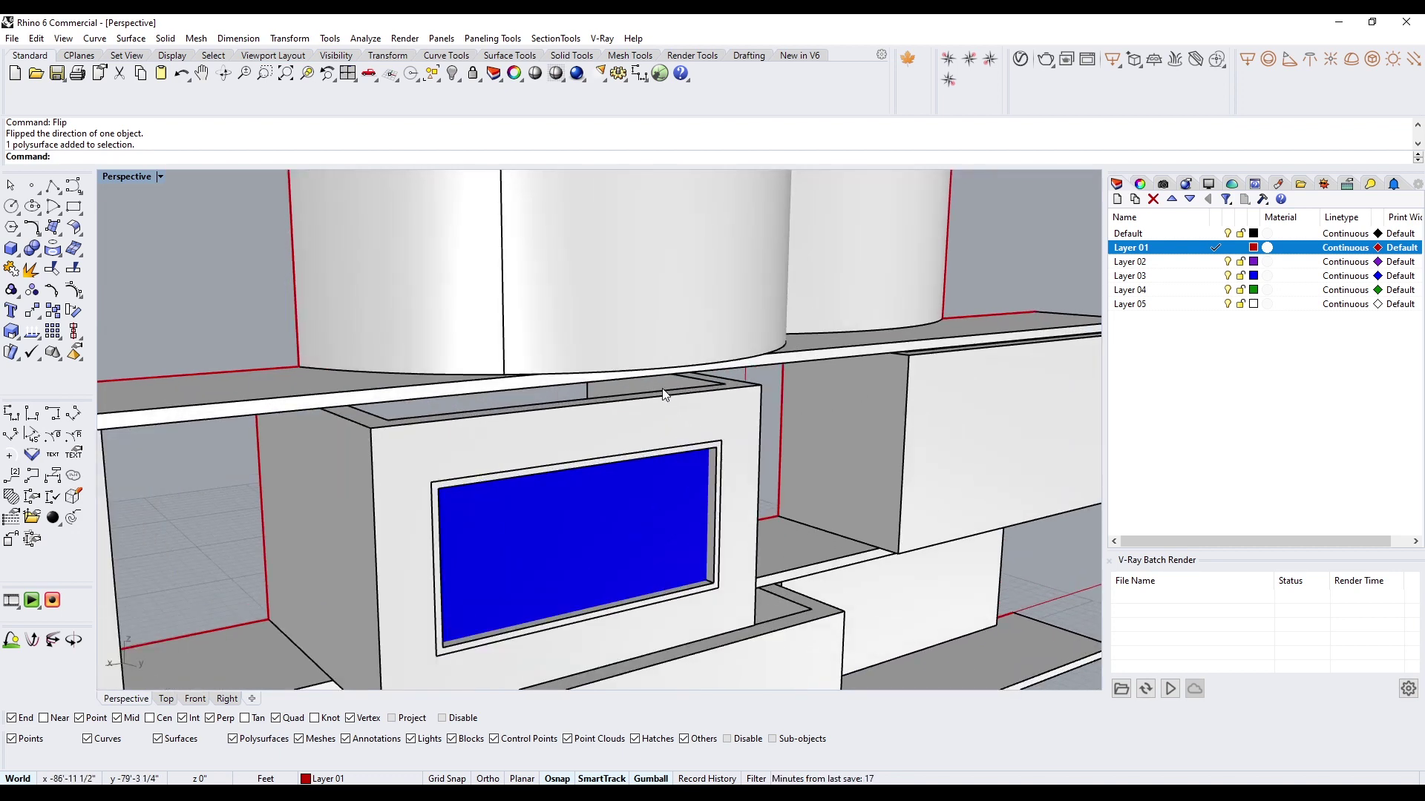
Step: Make the Default layer current and draw a box roofing the projecting window block, level with the adjoining slab's top
{"action": "left_click", "coordinate": [1217, 234]}
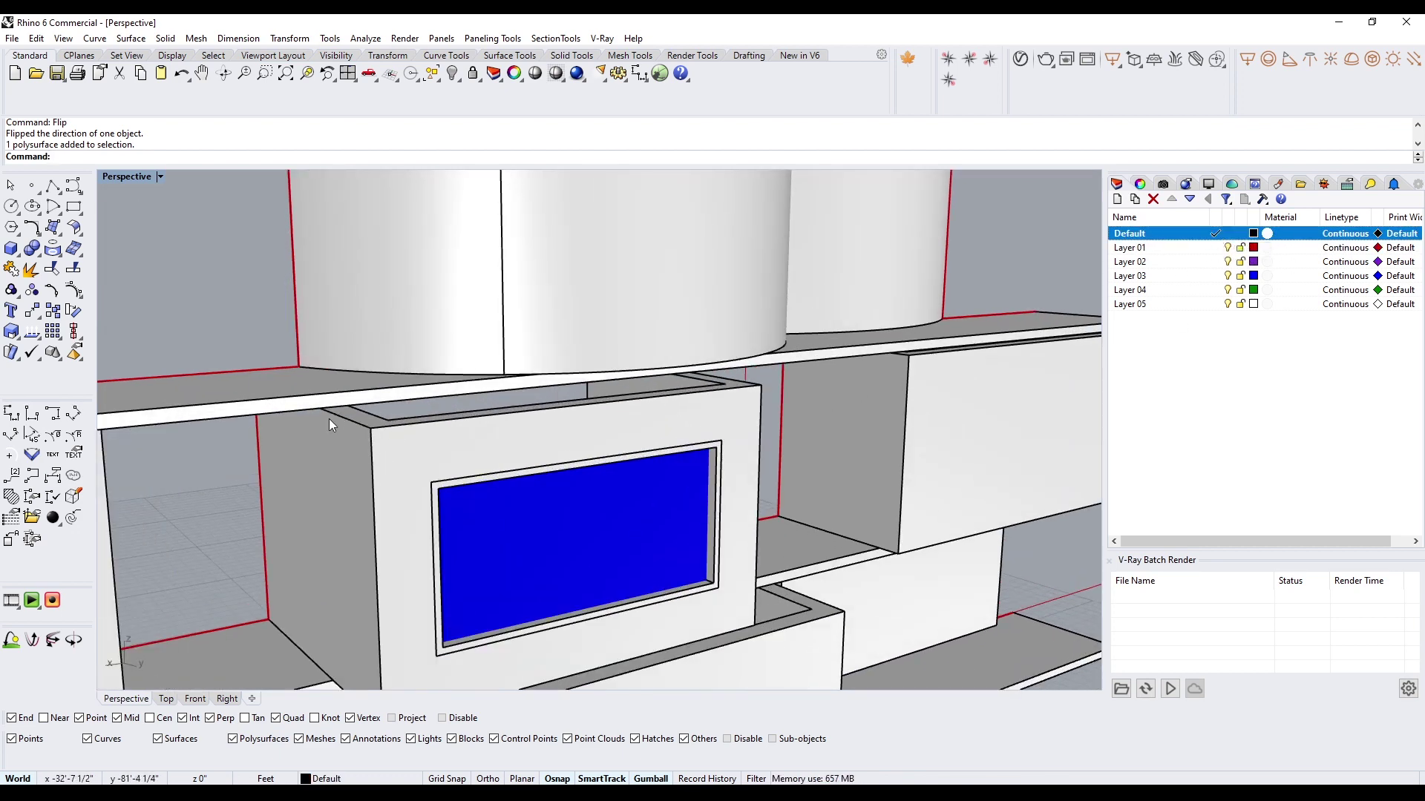
{"action": "scroll", "coordinate": [330, 424], "scroll_direction": "down", "scroll_amount": 5}
{"action": "scroll", "coordinate": [360, 450], "scroll_direction": "up", "scroll_amount": 2}
{"action": "scroll", "coordinate": [263, 363], "scroll_direction": "up", "scroll_amount": 2}
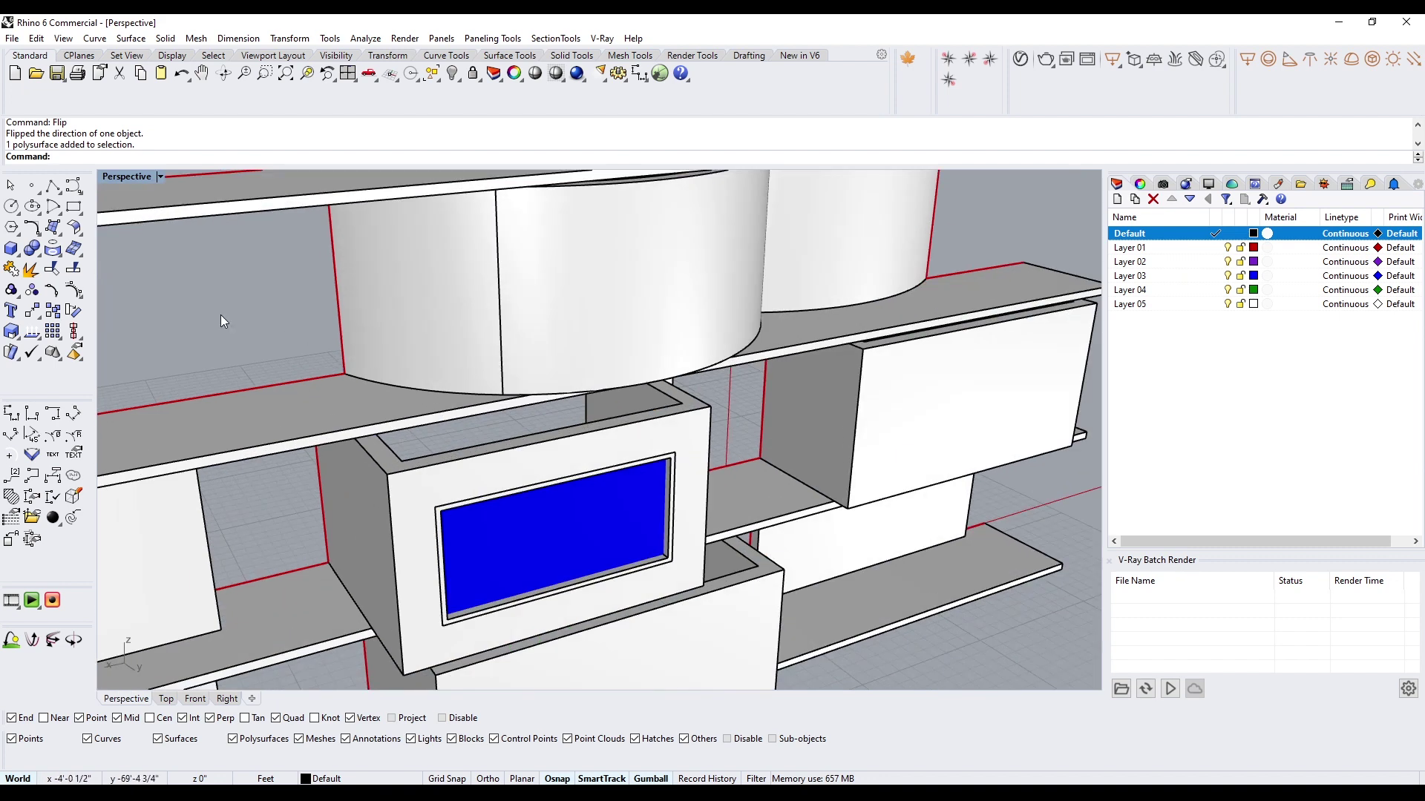
{"action": "left_click", "coordinate": [11, 248]}
{"action": "scroll", "coordinate": [380, 454], "scroll_direction": "up", "scroll_amount": 2}
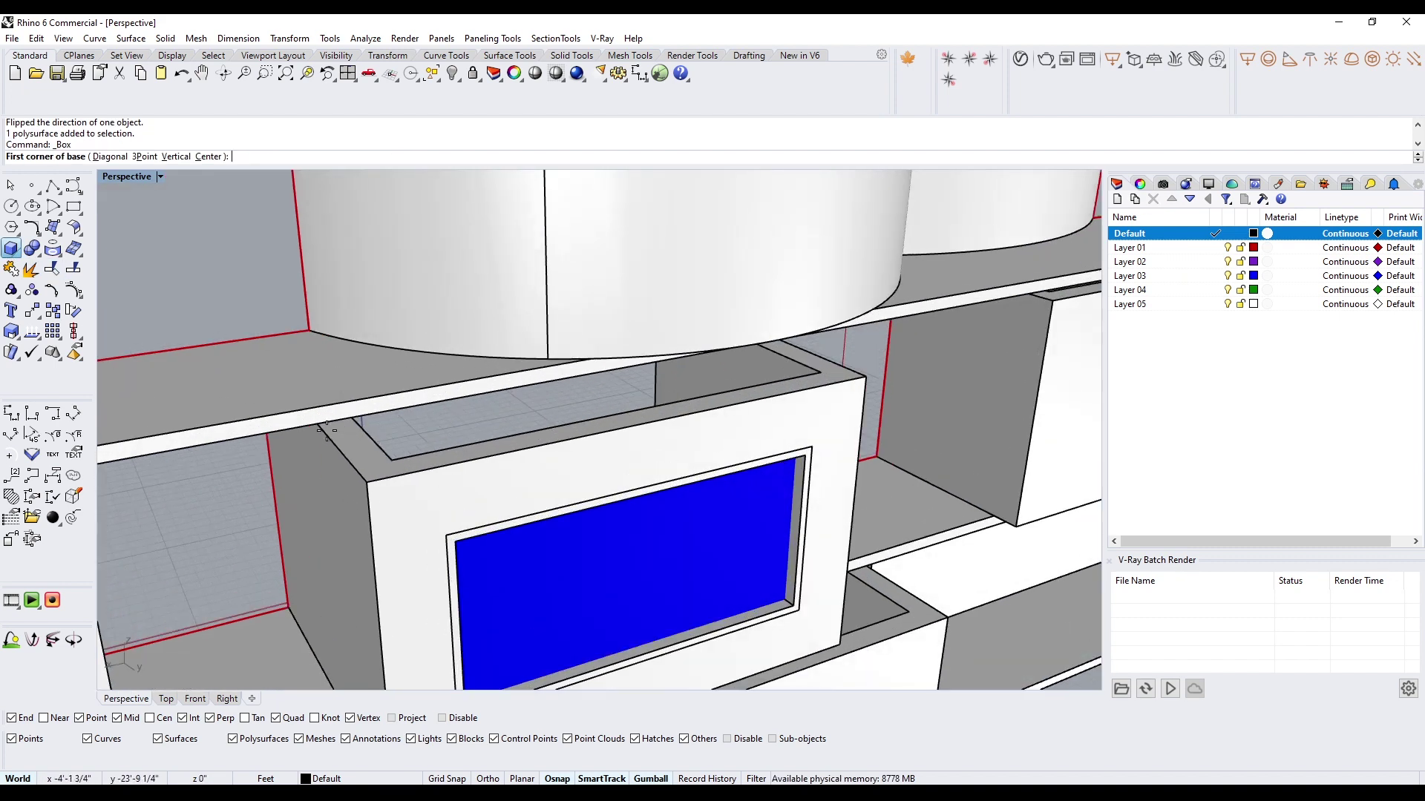
{"action": "left_click", "coordinate": [319, 425]}
{"action": "left_click", "coordinate": [866, 377]}
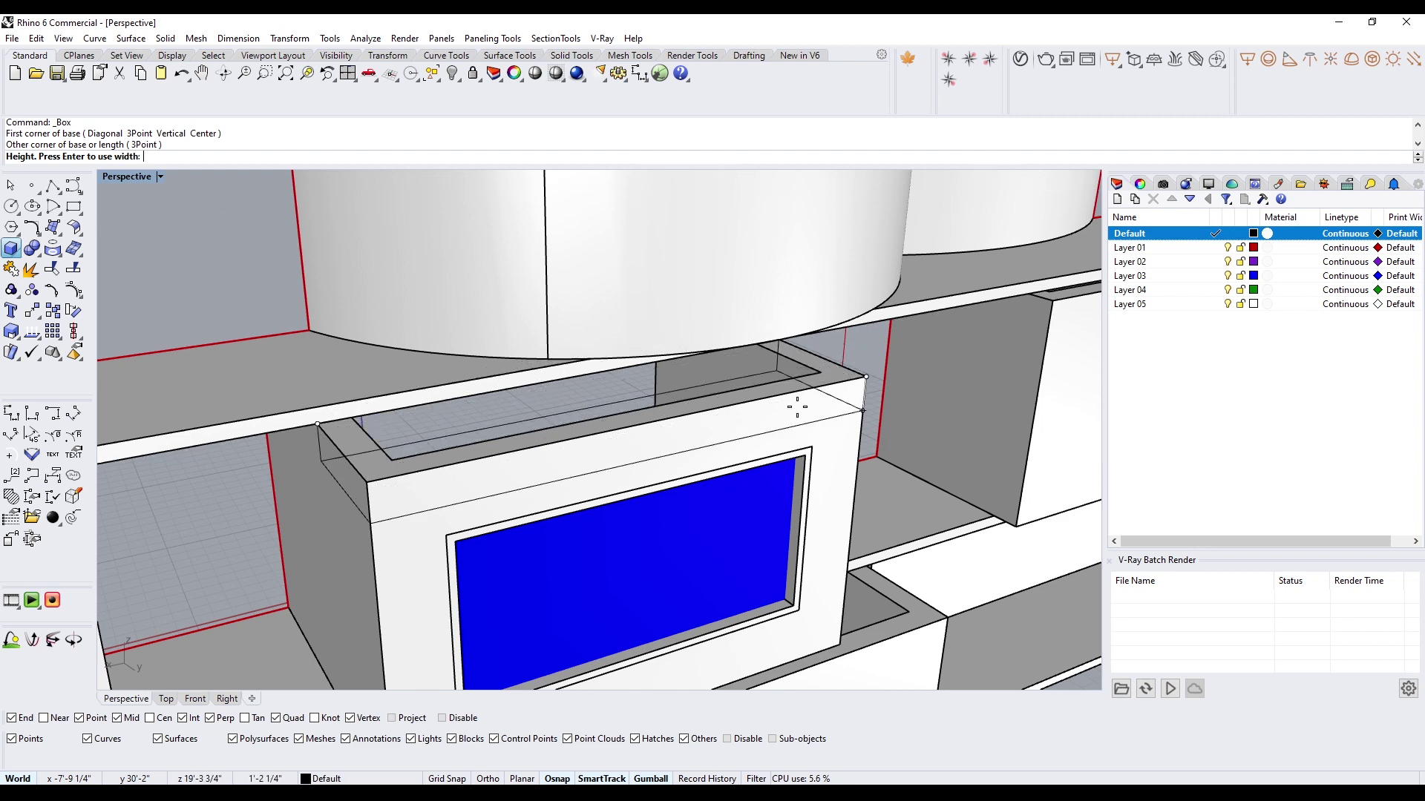
{"action": "scroll", "coordinate": [884, 404], "scroll_direction": "up", "scroll_amount": 4}
{"action": "scroll", "coordinate": [846, 377], "scroll_direction": "up", "scroll_amount": 3}
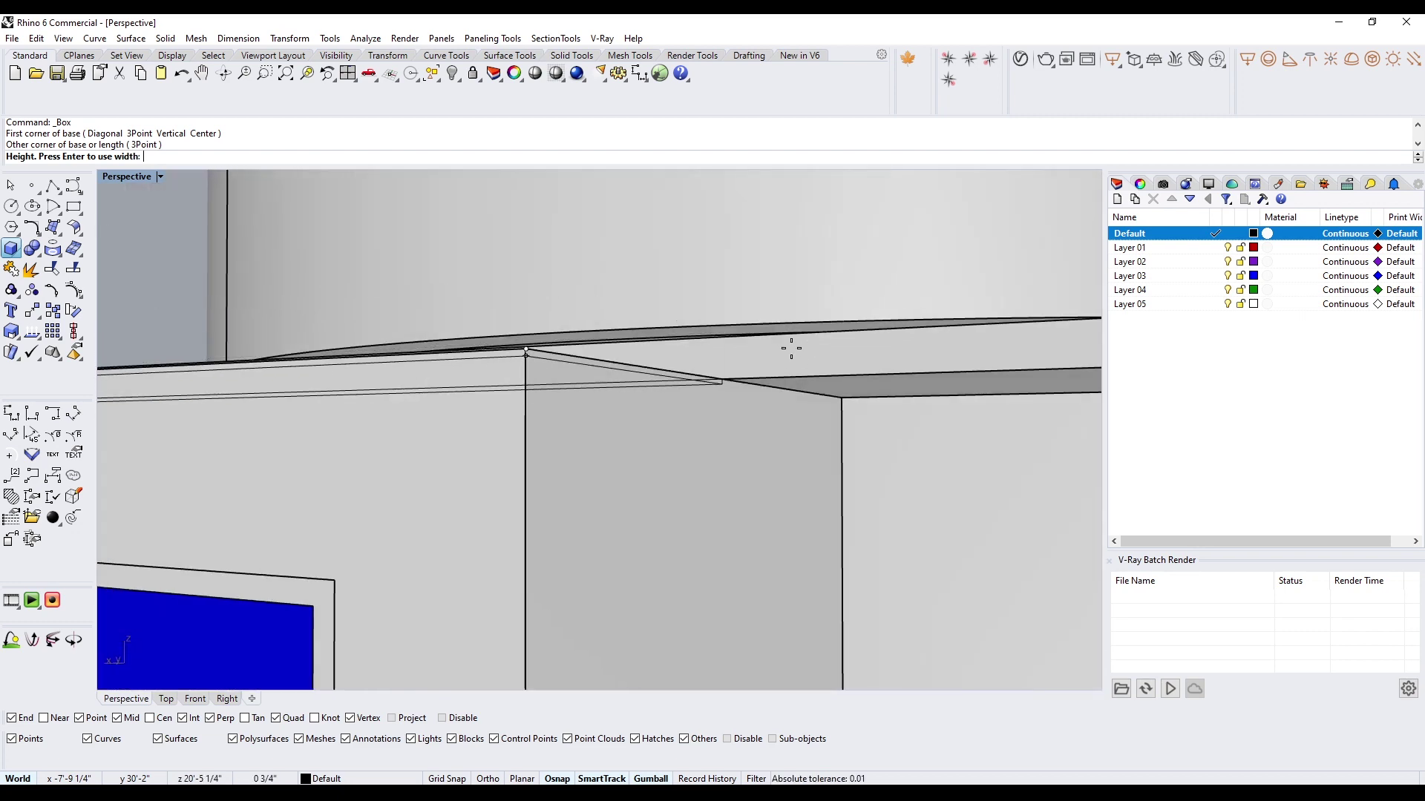
{"action": "left_click", "coordinate": [728, 336]}
{"action": "scroll", "coordinate": [550, 345], "scroll_direction": "down", "scroll_amount": 8}
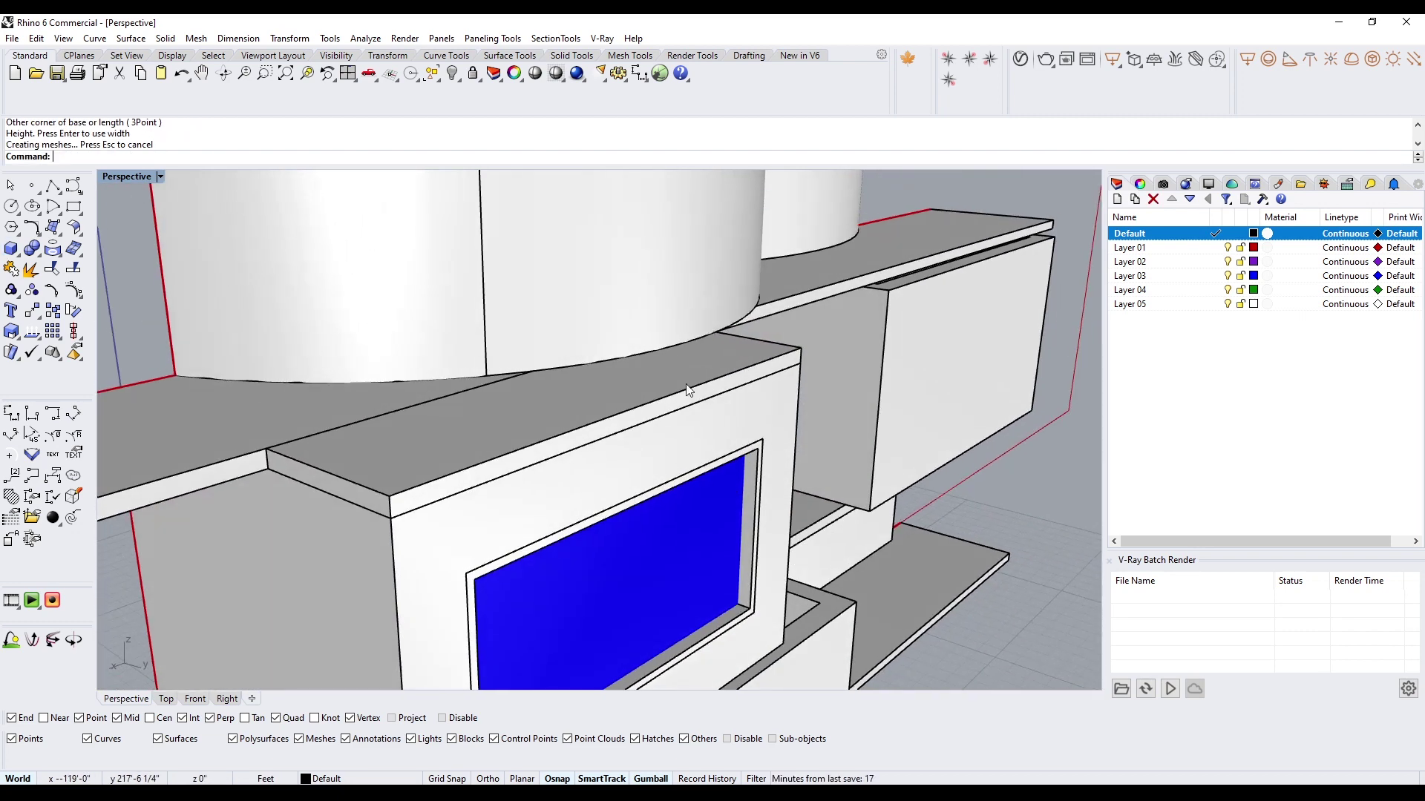
{"action": "left_click", "coordinate": [438, 424]}
{"action": "key", "text": "Escape"}
Step: Draw a box covering the open top of the projecting ground-storey block below the window, as thick as the adjoining slab
{"action": "scroll", "coordinate": [518, 453], "scroll_direction": "down", "scroll_amount": 3}
{"action": "scroll", "coordinate": [530, 533], "scroll_direction": "up", "scroll_amount": 8}
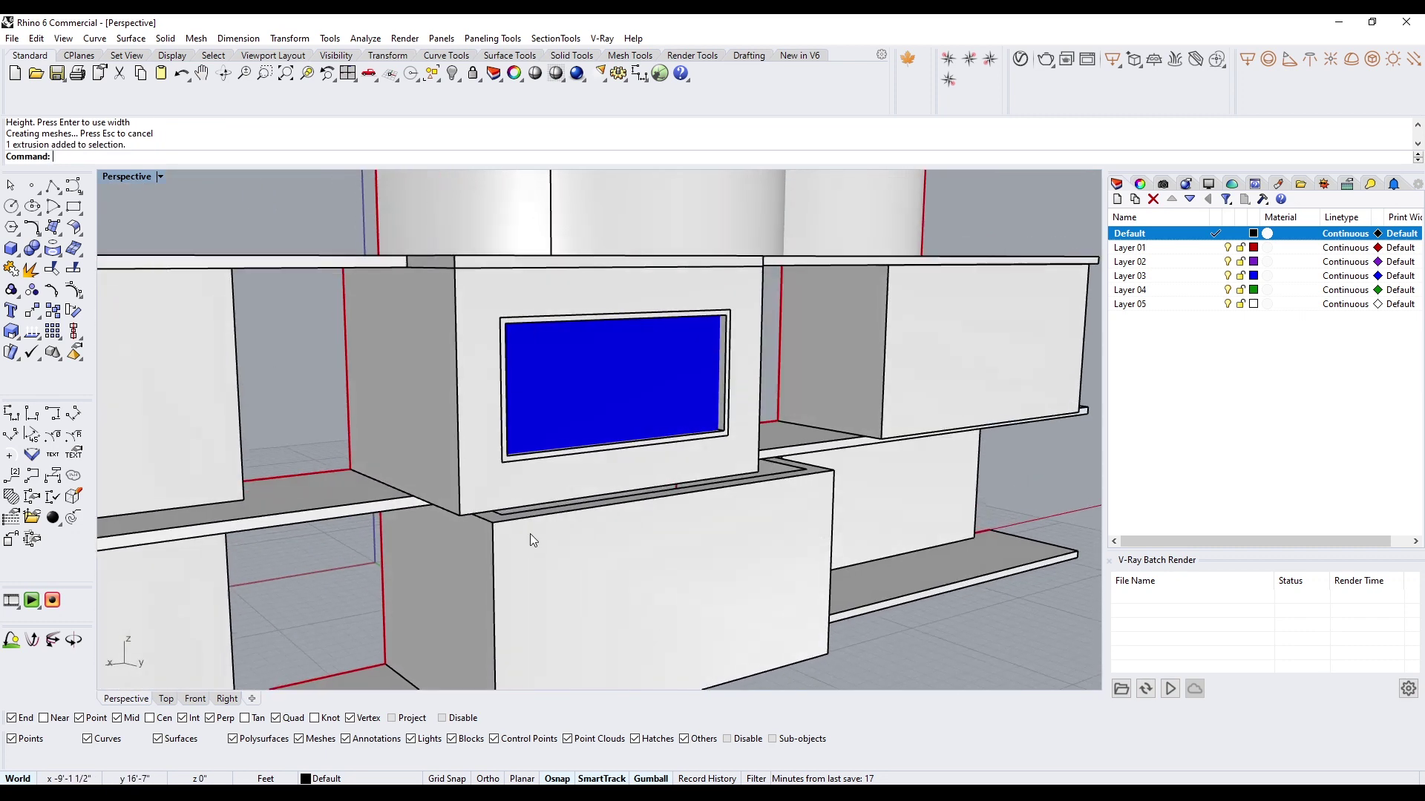
{"action": "key", "text": "Return"}
{"action": "left_click", "coordinate": [306, 418]}
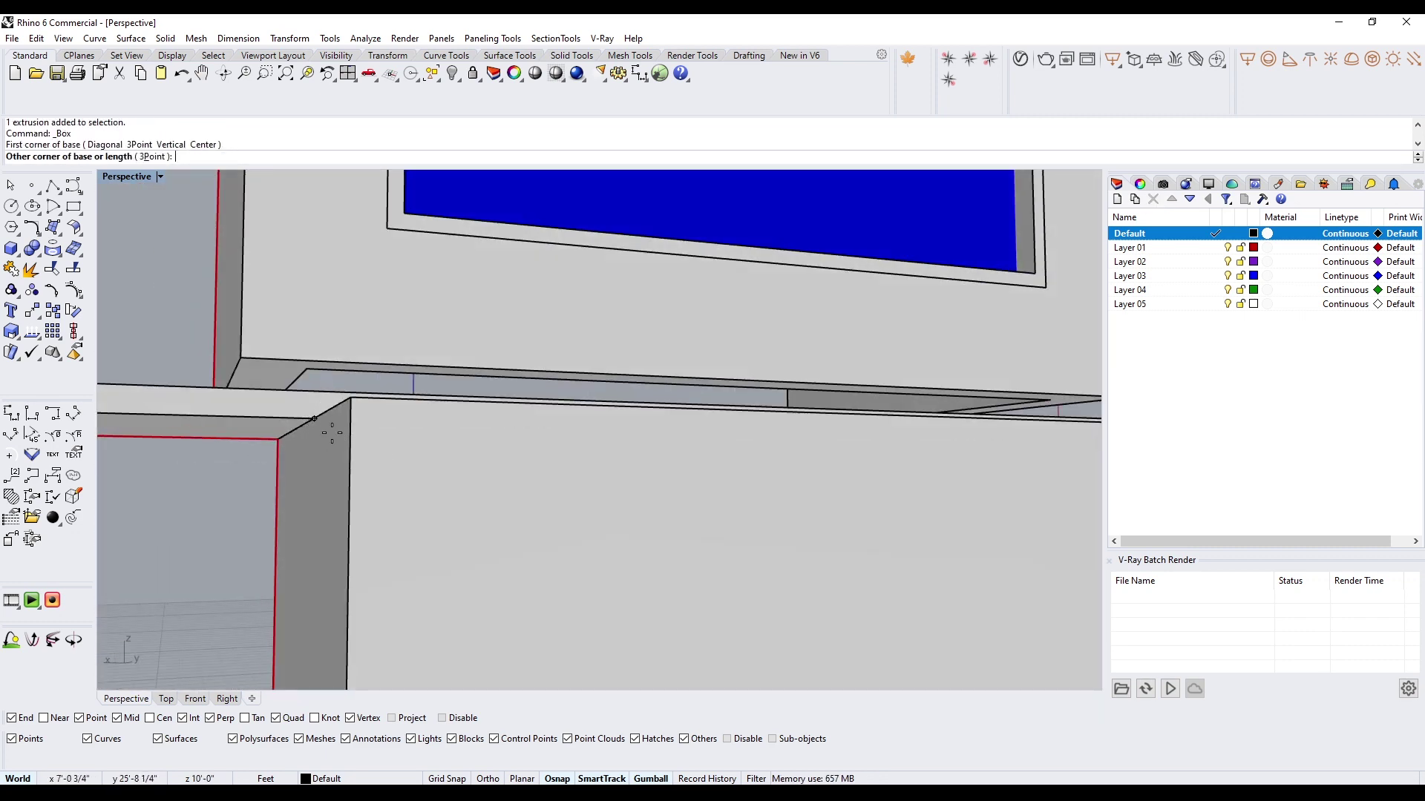
{"action": "scroll", "coordinate": [334, 416], "scroll_direction": "down", "scroll_amount": 5}
{"action": "left_click", "coordinate": [1004, 500]}
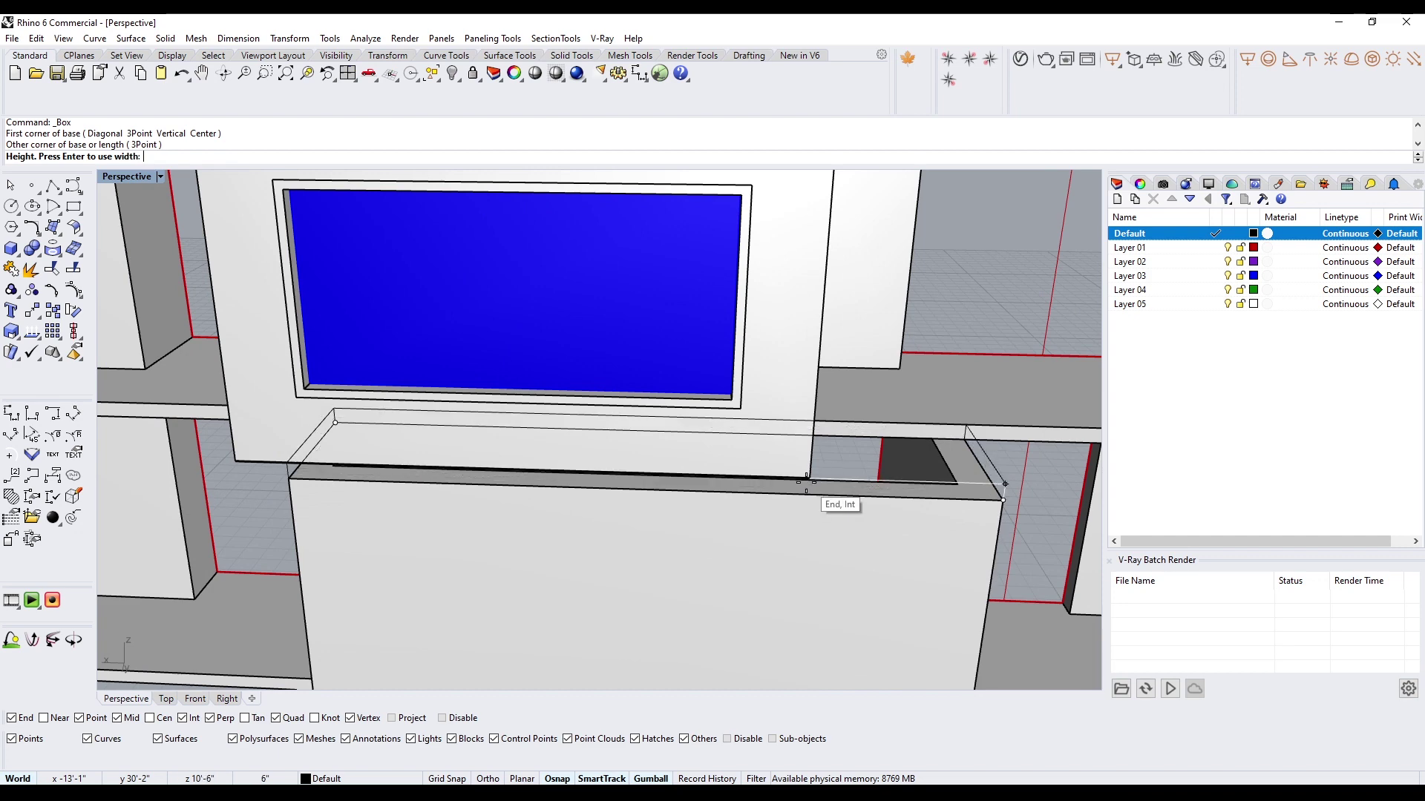
{"action": "left_click", "coordinate": [846, 496]}
{"action": "scroll", "coordinate": [909, 450], "scroll_direction": "down", "scroll_amount": 5}
{"action": "right_click_drag", "start_coordinate": [909, 450], "coordinate": [831, 455]}
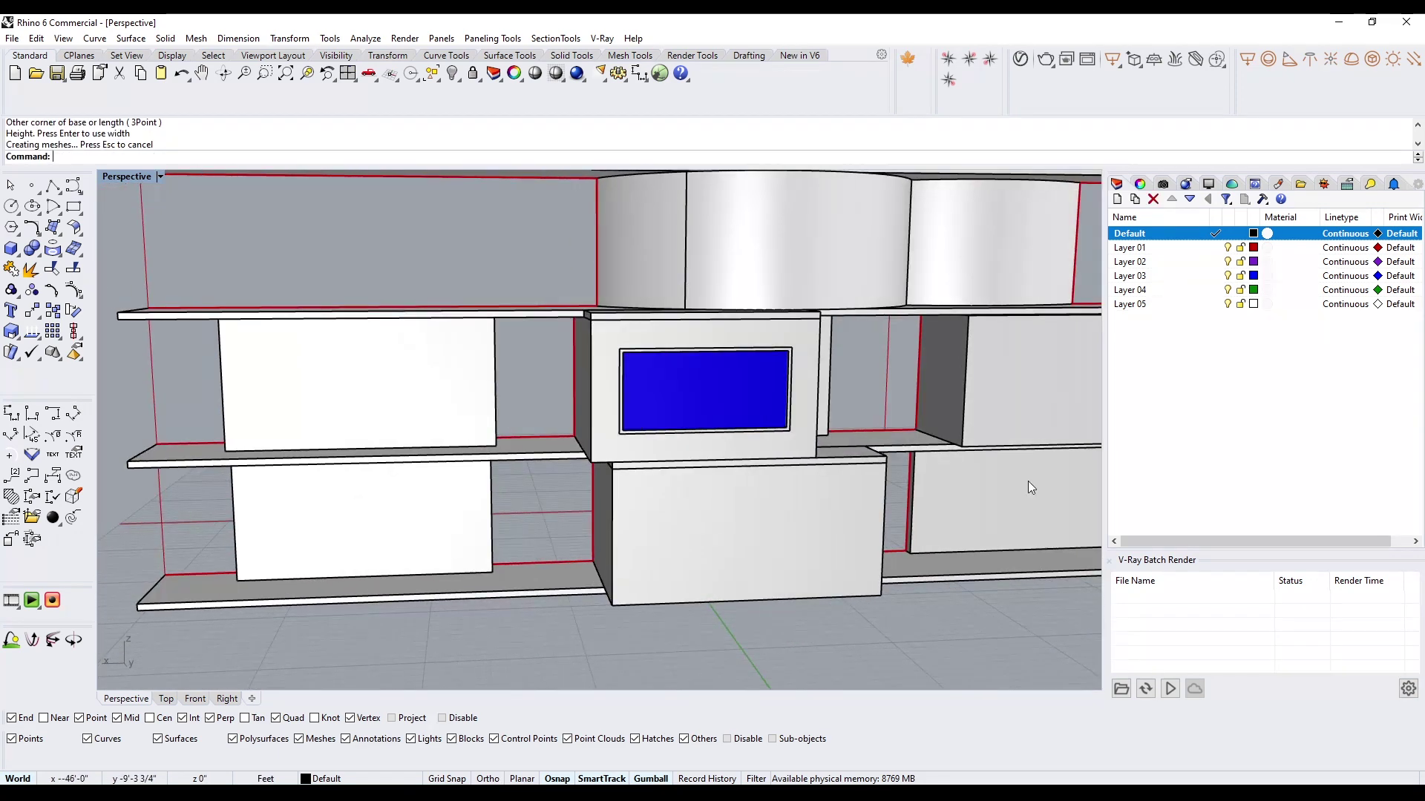
{"action": "right_click_drag", "start_coordinate": [1028, 481], "coordinate": [725, 526]}
{"action": "scroll", "coordinate": [701, 325], "scroll_direction": "up", "scroll_amount": 7}
{"action": "key", "text": "Return"}
{"action": "left_click", "coordinate": [566, 327]}
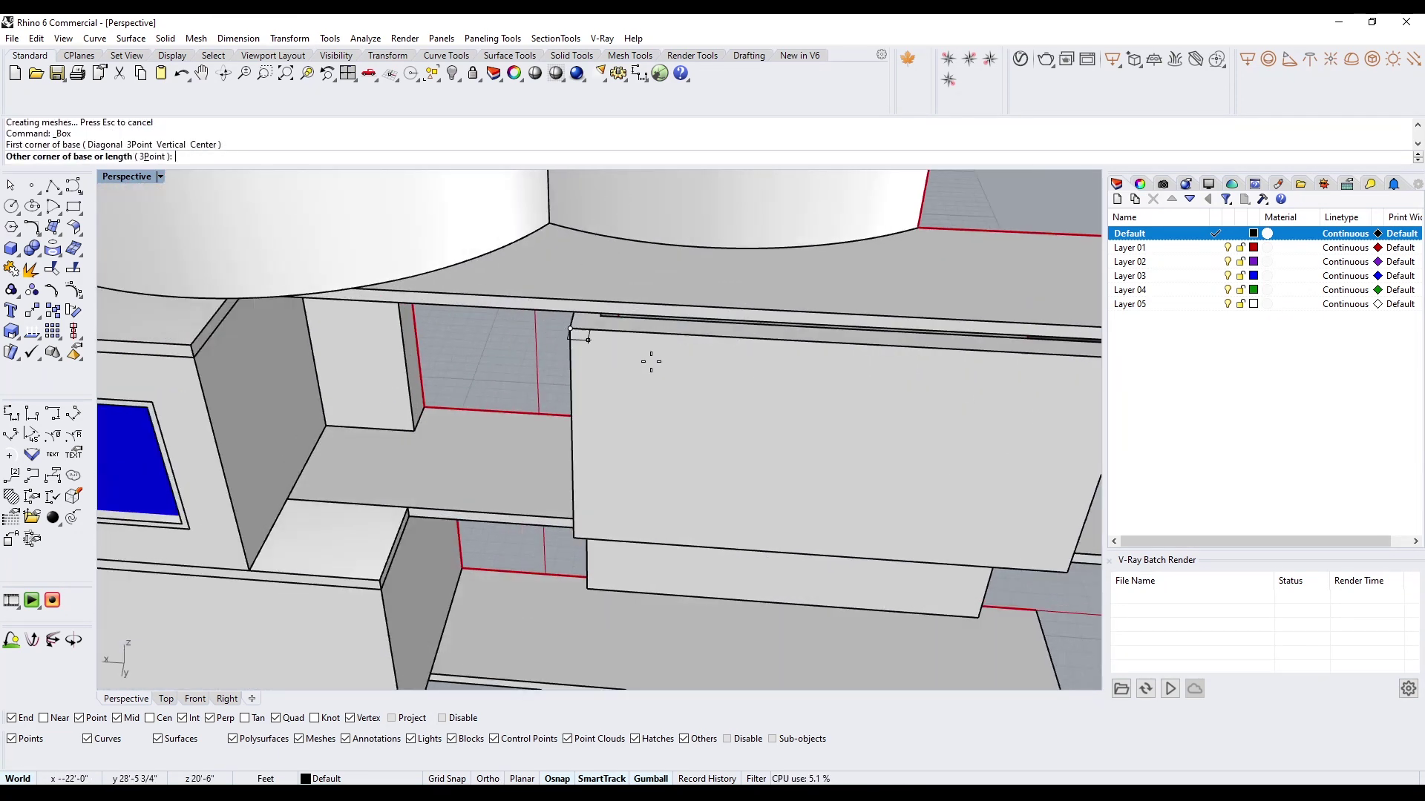
{"action": "scroll", "coordinate": [928, 349], "scroll_direction": "down", "scroll_amount": 2}
{"action": "scroll", "coordinate": [957, 334], "scroll_direction": "up", "scroll_amount": 5}
{"action": "left_click", "coordinate": [972, 321]}
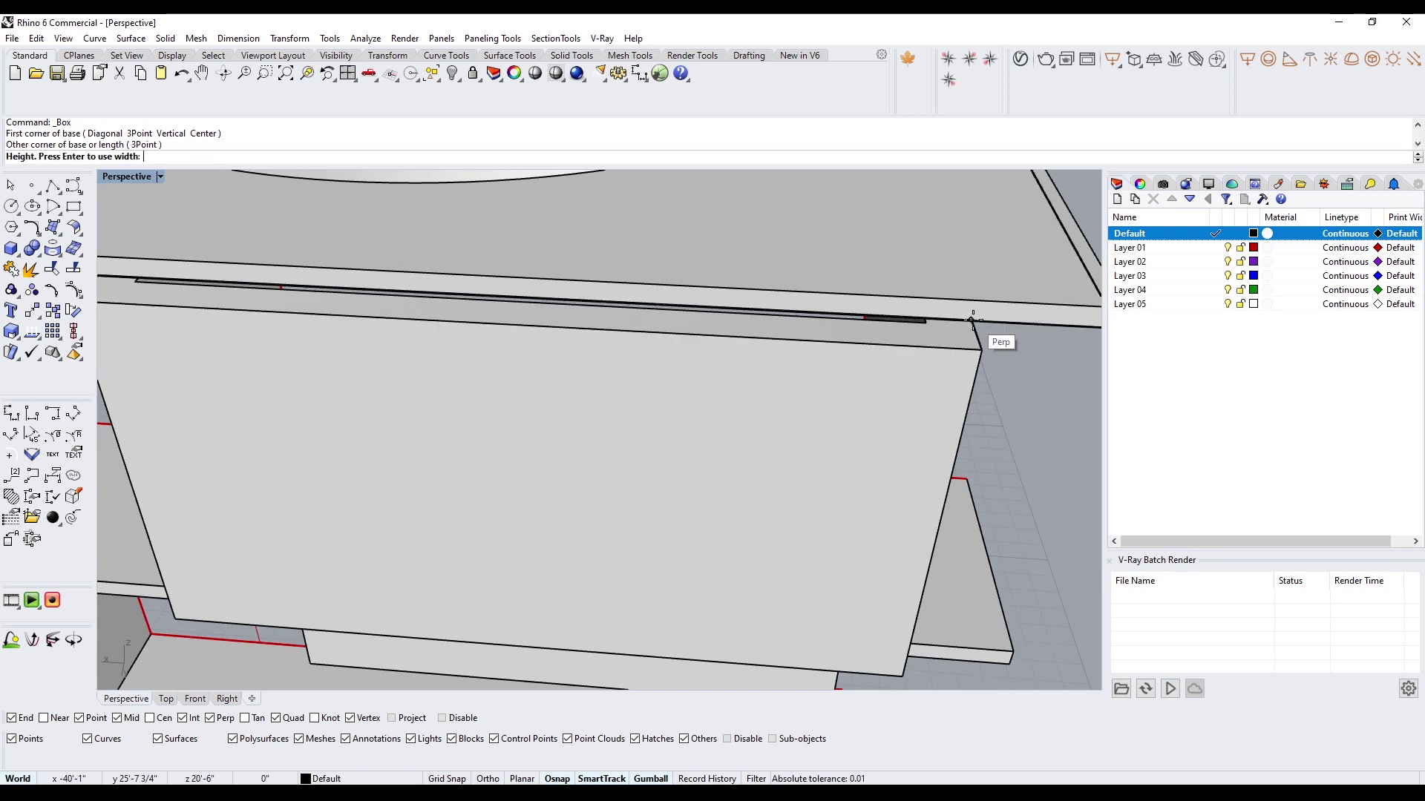
{"action": "key", "text": "Escape"}
Step: Draw a thin box over the strip of the middle-storey side block that projects past the slab, matching the slab's thickness
{"action": "key", "text": "Return"}
{"action": "left_click", "coordinate": [981, 350]}
{"action": "scroll", "coordinate": [957, 349], "scroll_direction": "down", "scroll_amount": 4}
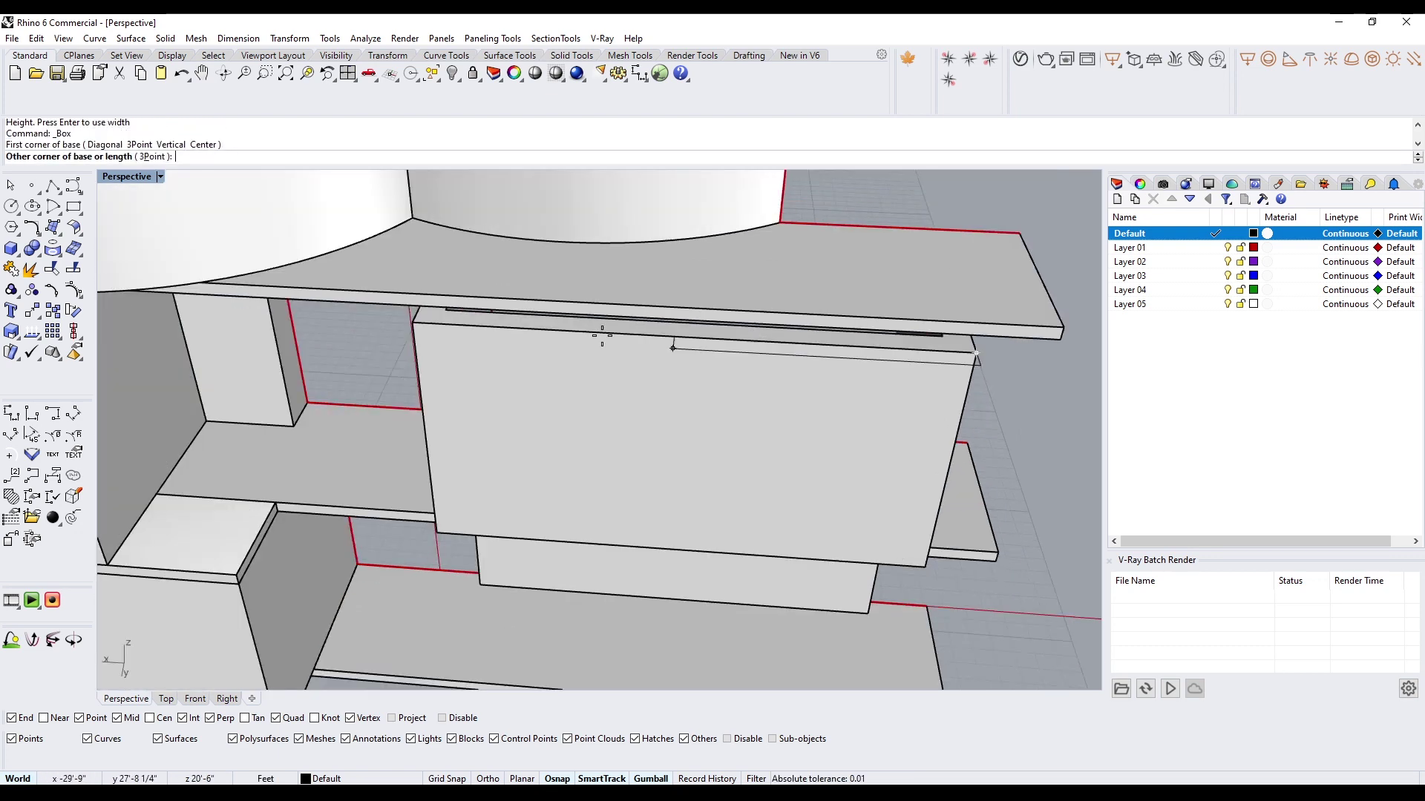
{"action": "scroll", "coordinate": [445, 306], "scroll_direction": "up", "scroll_amount": 6}
{"action": "left_click", "coordinate": [420, 304]}
{"action": "scroll", "coordinate": [653, 348], "scroll_direction": "down", "scroll_amount": 4}
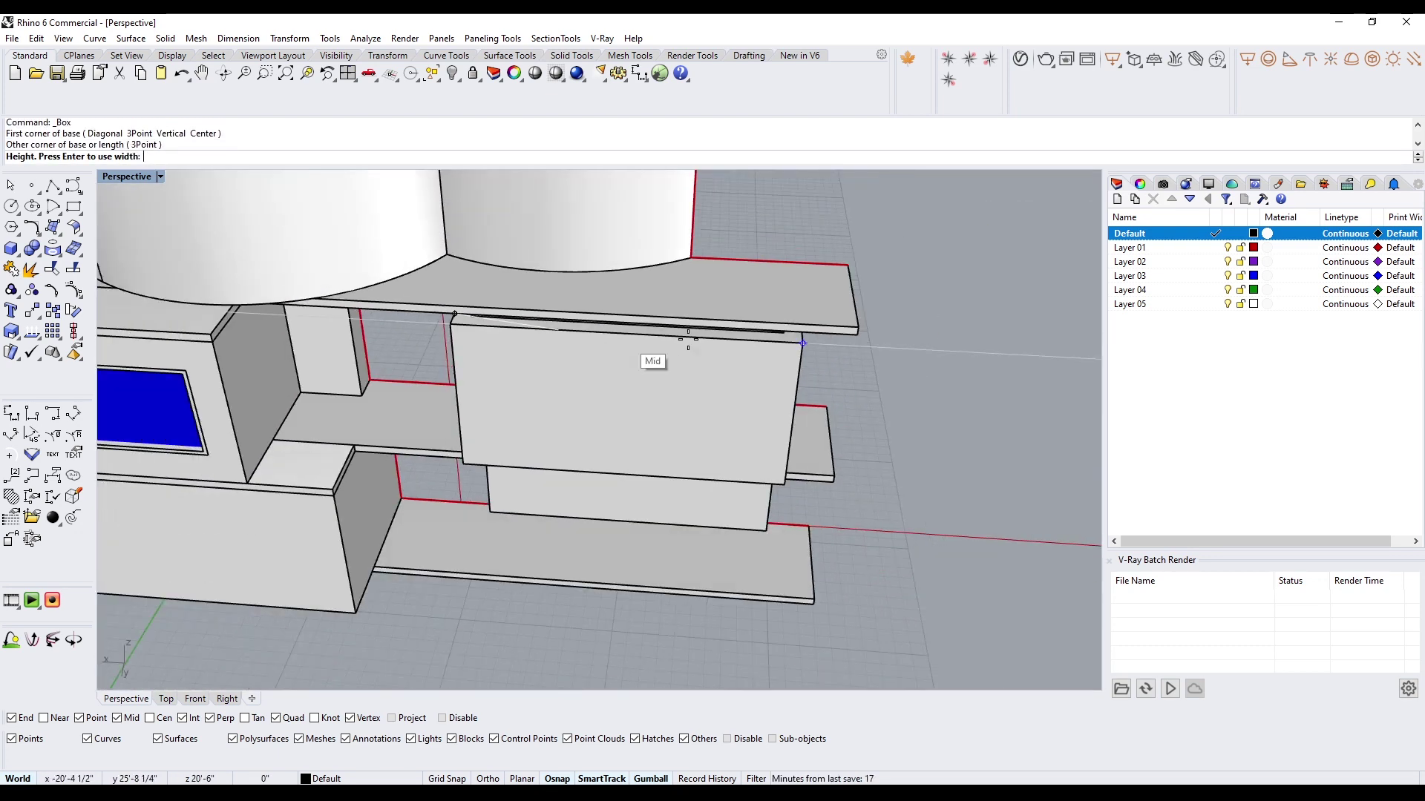
{"action": "left_click", "coordinate": [803, 325]}
Step: Draw a straight polyline along the roof slab's lower edge between the two points where the curved top-storey wall emerges
{"action": "scroll", "coordinate": [555, 303], "scroll_direction": "down", "scroll_amount": 2}
{"action": "right_click_drag", "start_coordinate": [555, 303], "coordinate": [668, 326]}
{"action": "right_click_drag", "start_coordinate": [349, 317], "coordinate": [519, 324], "text": "shift"}
{"action": "scroll", "coordinate": [631, 316], "scroll_direction": "up", "scroll_amount": 7}
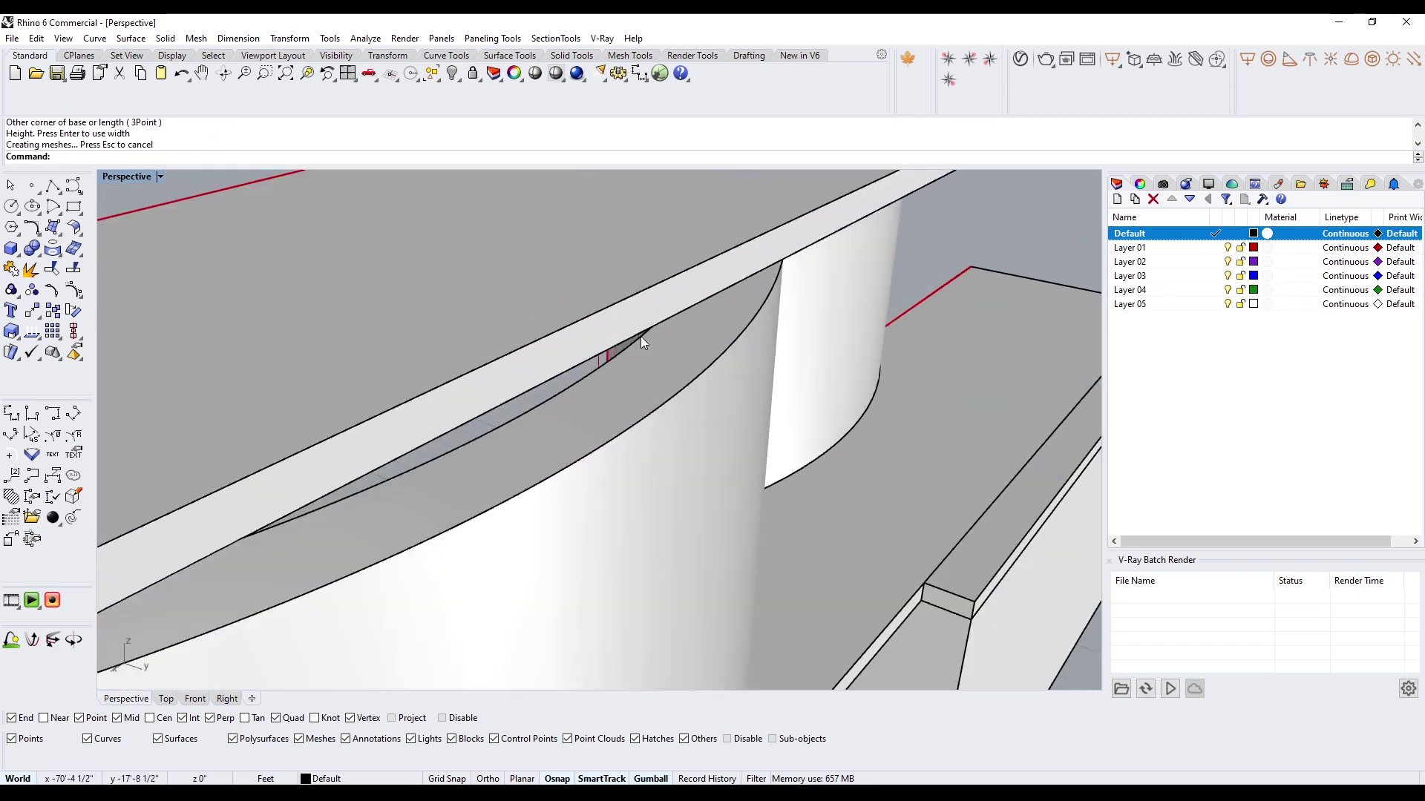
{"action": "scroll", "coordinate": [643, 339], "scroll_direction": "down", "scroll_amount": 2}
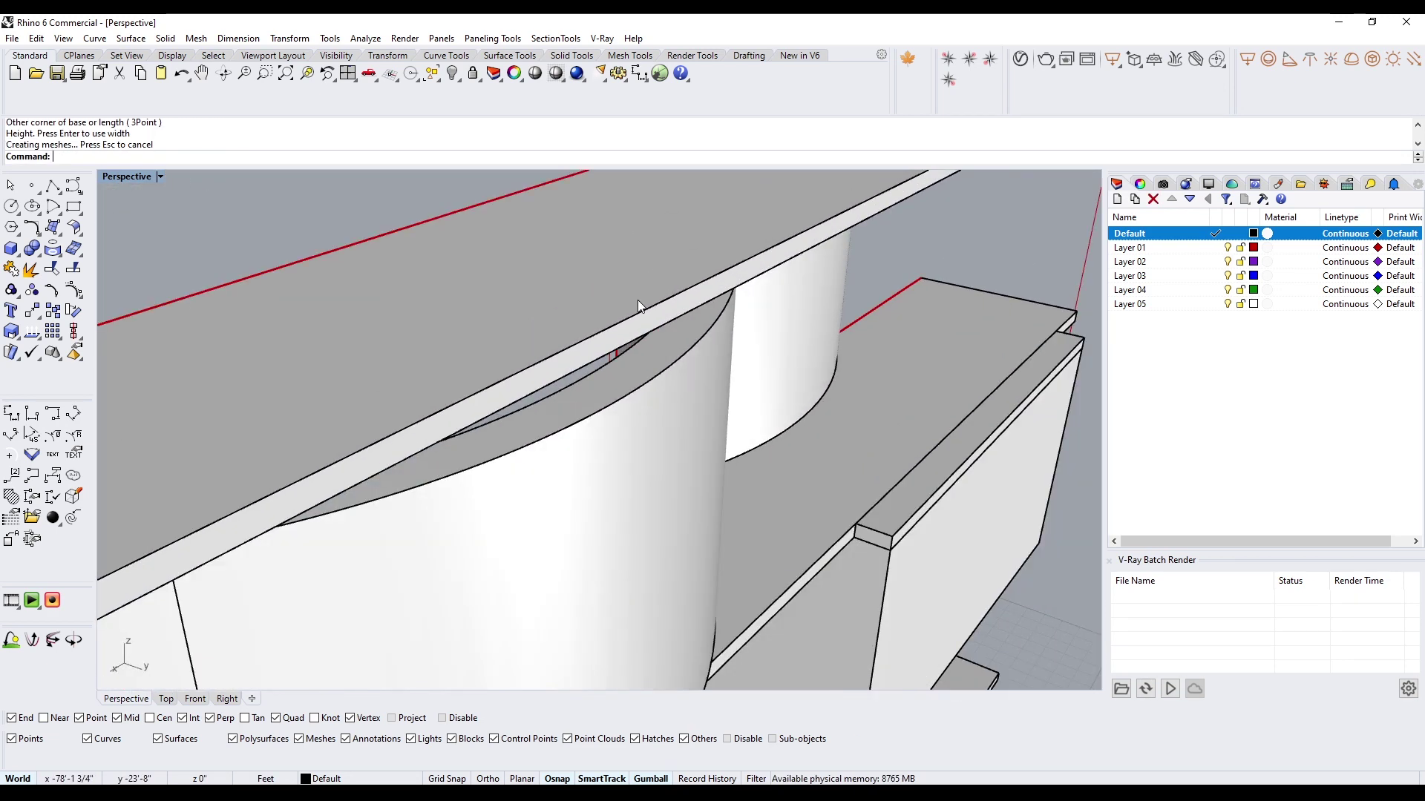
{"action": "left_click", "coordinate": [50, 191]}
{"action": "left_click", "coordinate": [315, 538]}
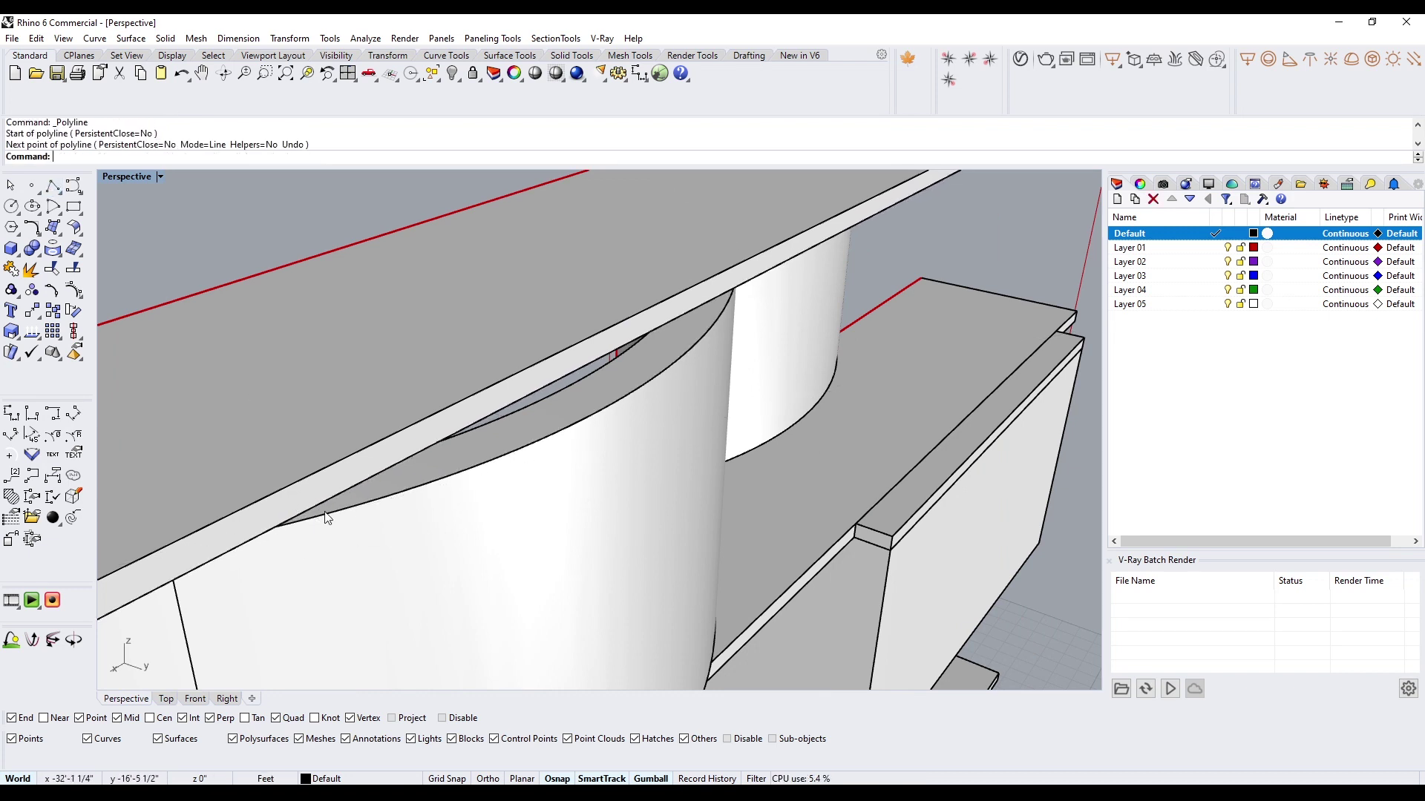
{"action": "key", "text": "Return"}
{"action": "left_click", "coordinate": [276, 526]}
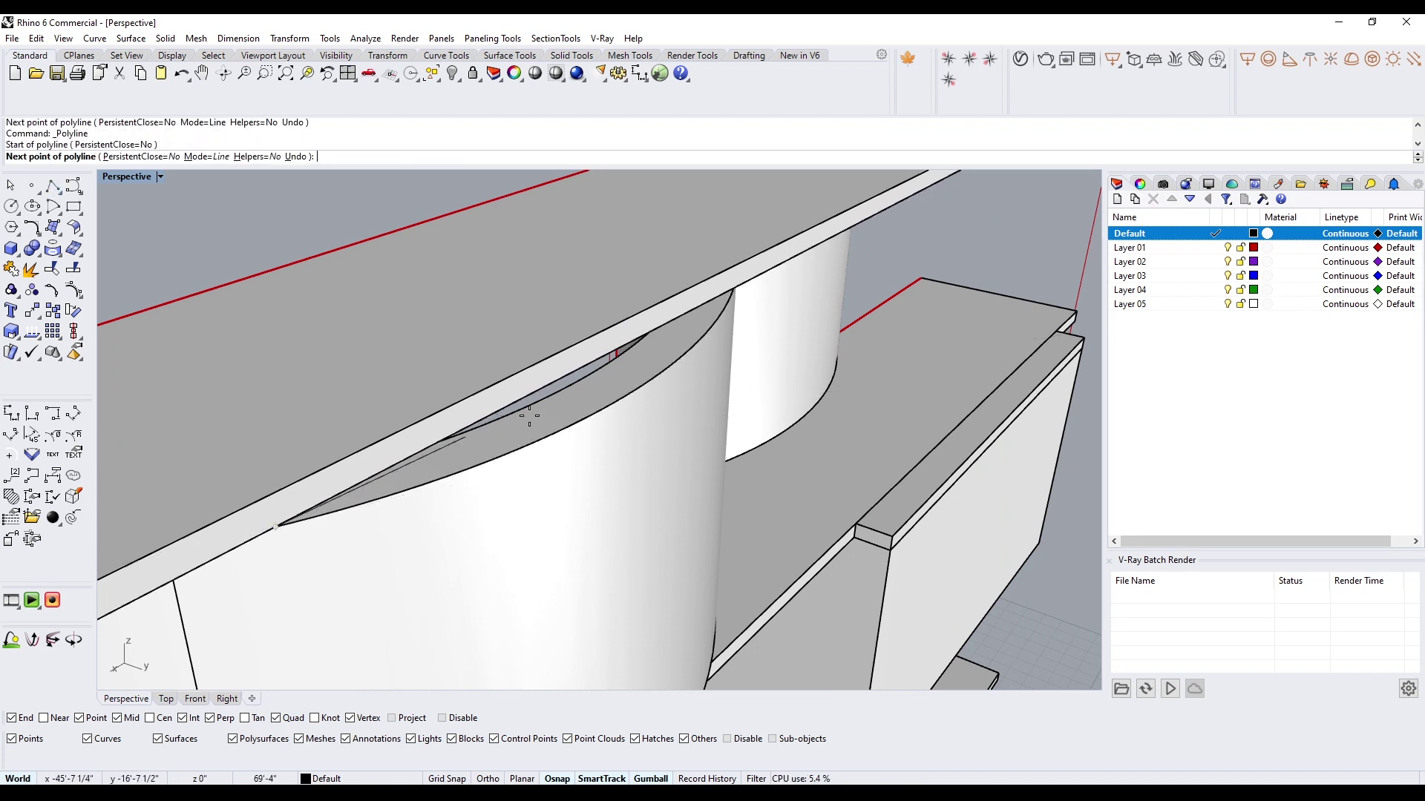
{"action": "left_click", "coordinate": [734, 291]}
{"action": "key", "text": "Return"}
{"action": "key", "text": "Return"}
{"action": "left_click", "coordinate": [734, 289]}
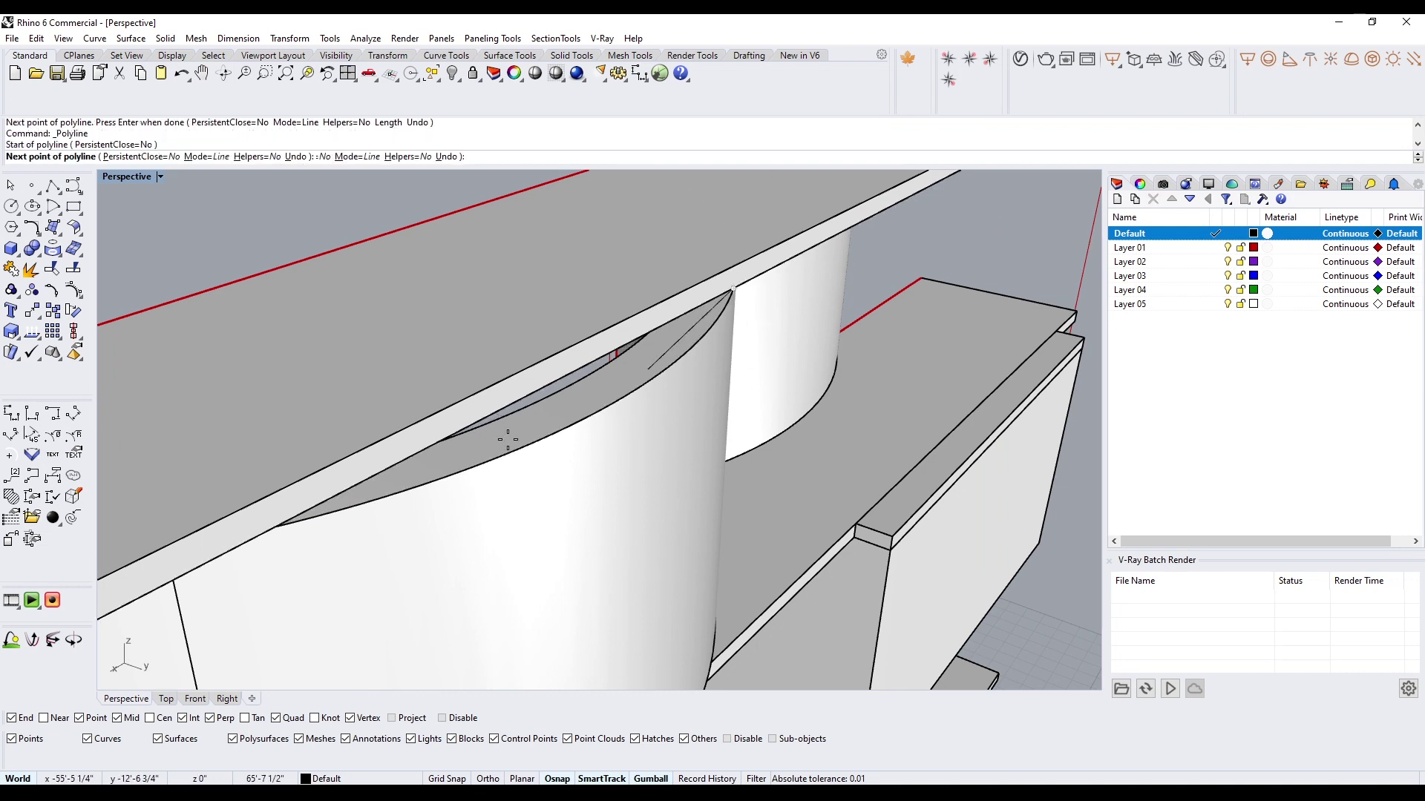
{"action": "left_click", "coordinate": [276, 527]}
{"action": "left_click", "coordinate": [276, 527]}
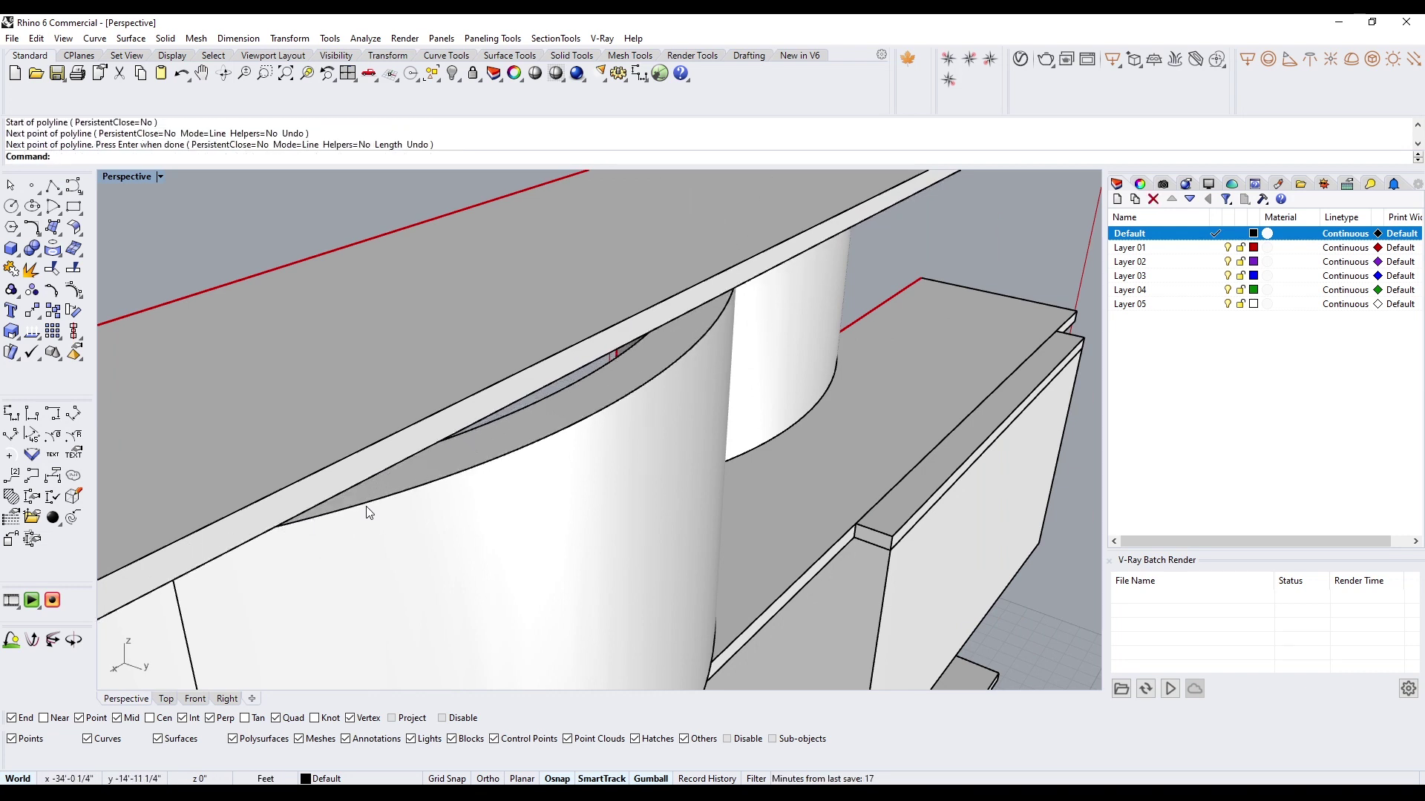
Step: Duplicate the curved top edge of the top-storey wall where it projects past the roof slab
{"action": "type", "text": "DupEdge"}
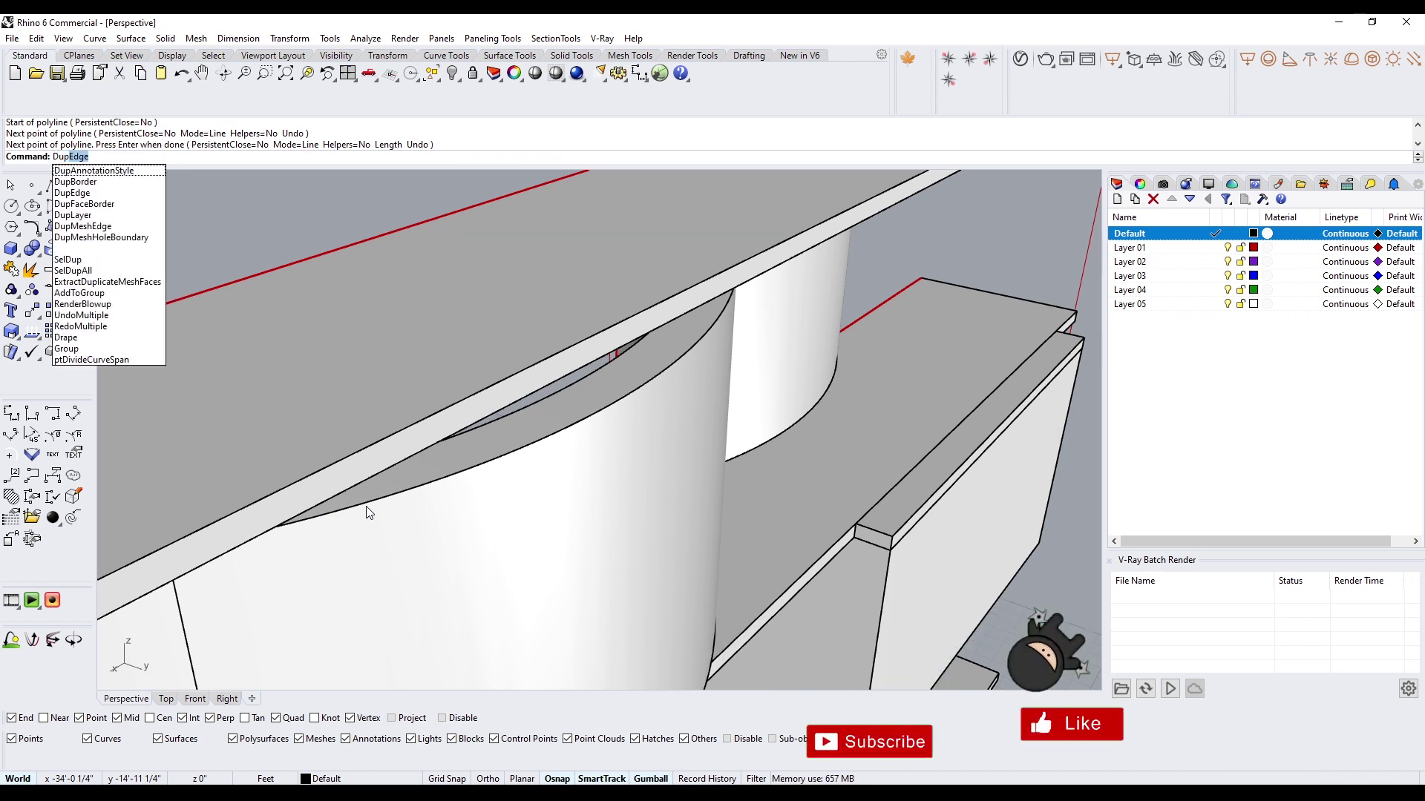
{"action": "key", "text": "Return"}
{"action": "left_click", "coordinate": [367, 511]}
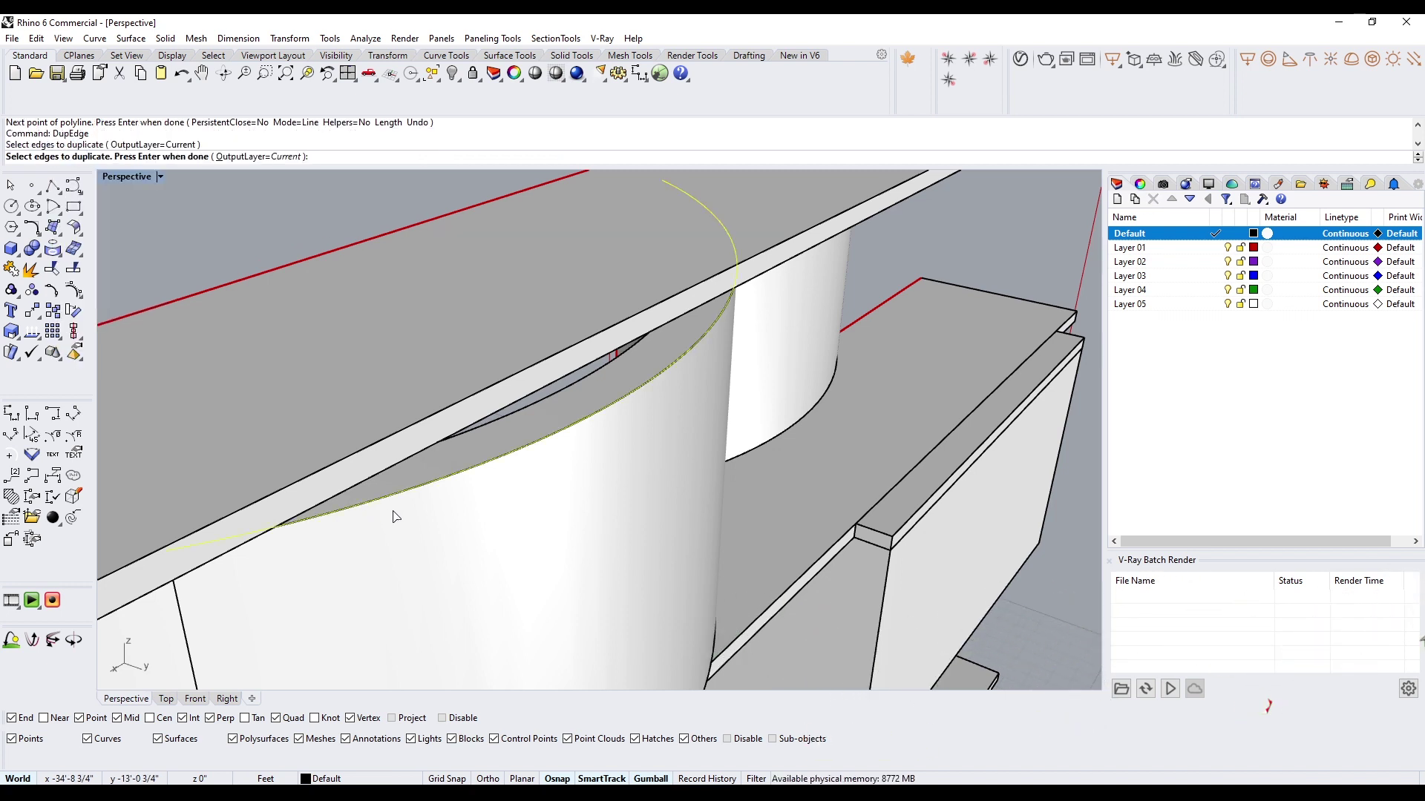
{"action": "key", "text": "Return"}
{"action": "left_click", "coordinate": [386, 486]}
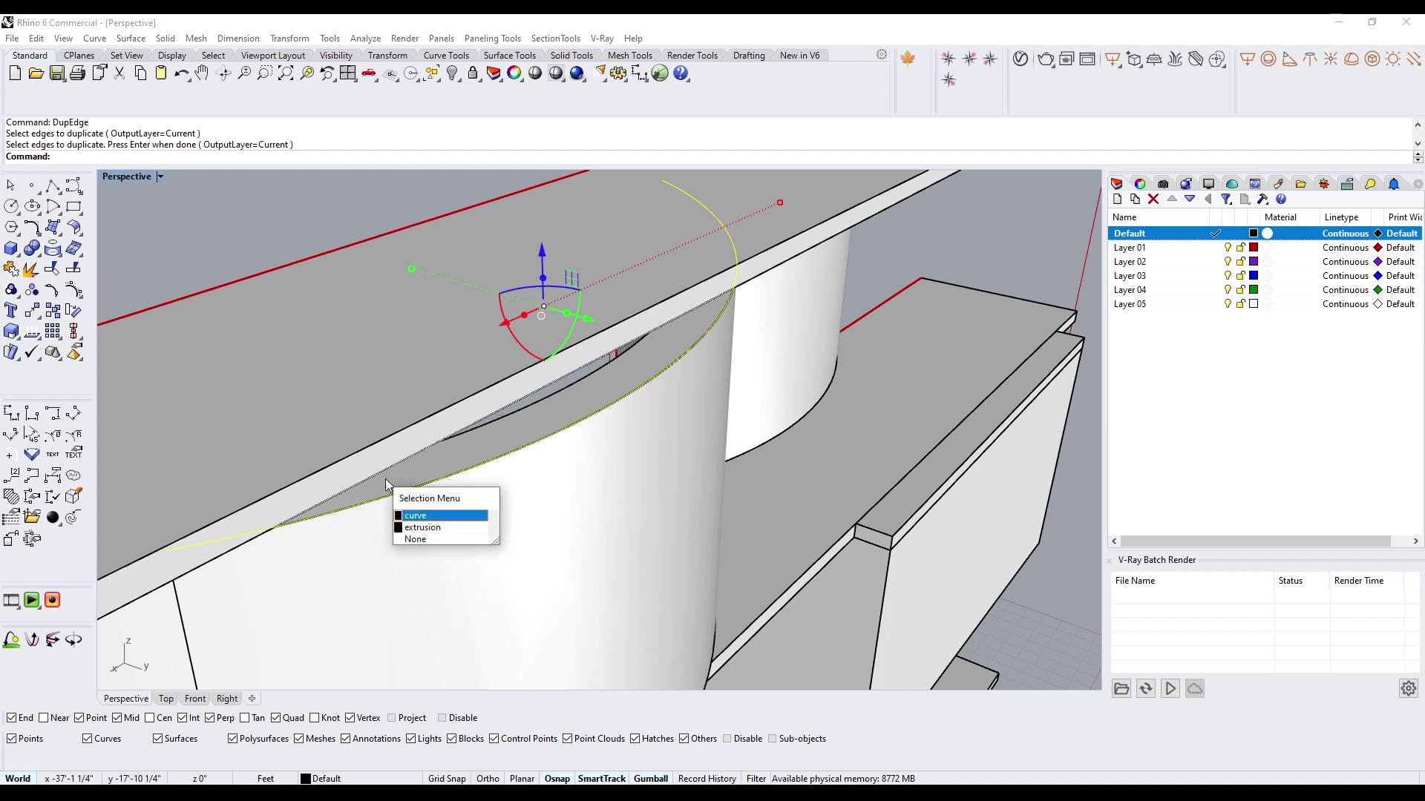
{"action": "left_click", "coordinate": [413, 517]}
{"action": "type", "text": "Isolate"}
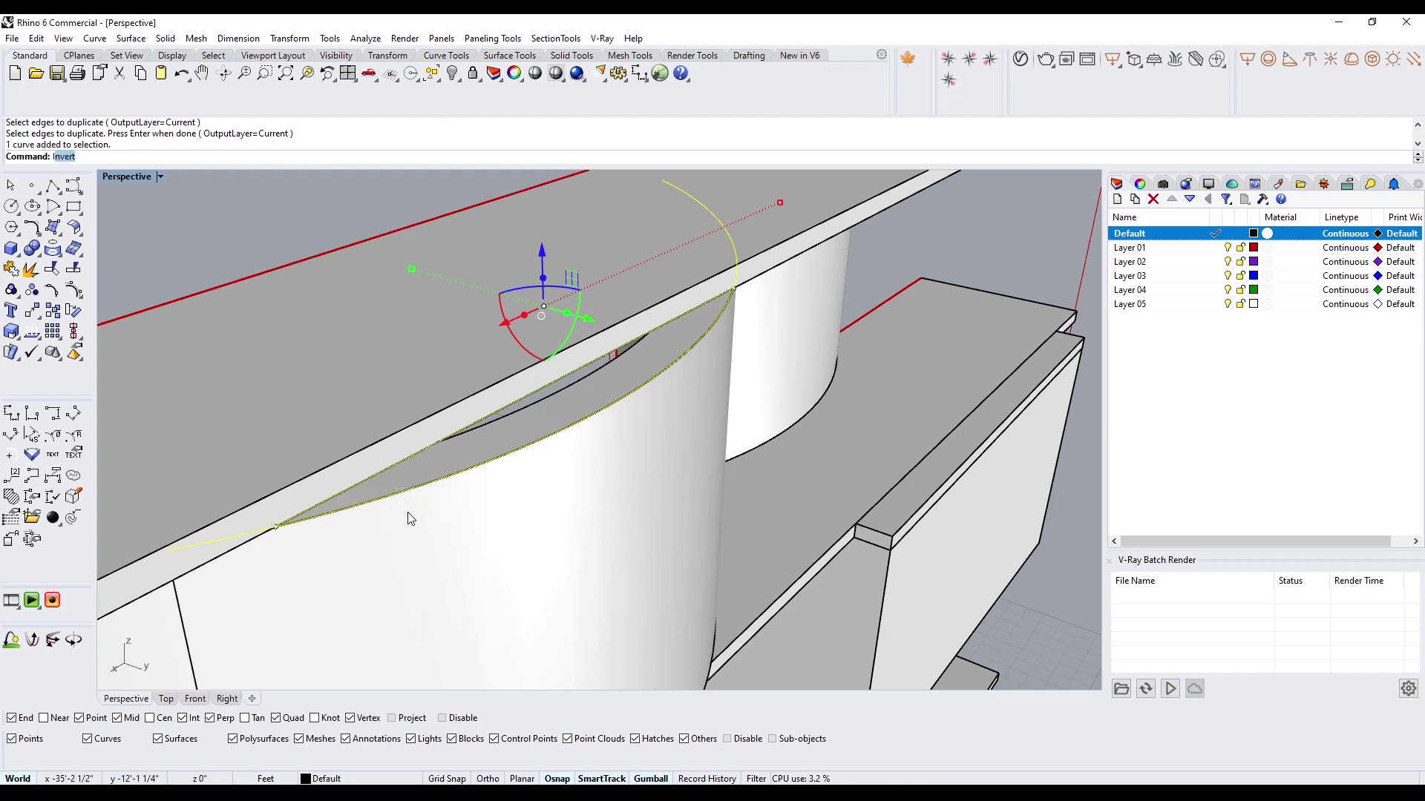
{"action": "key", "text": "Return"}
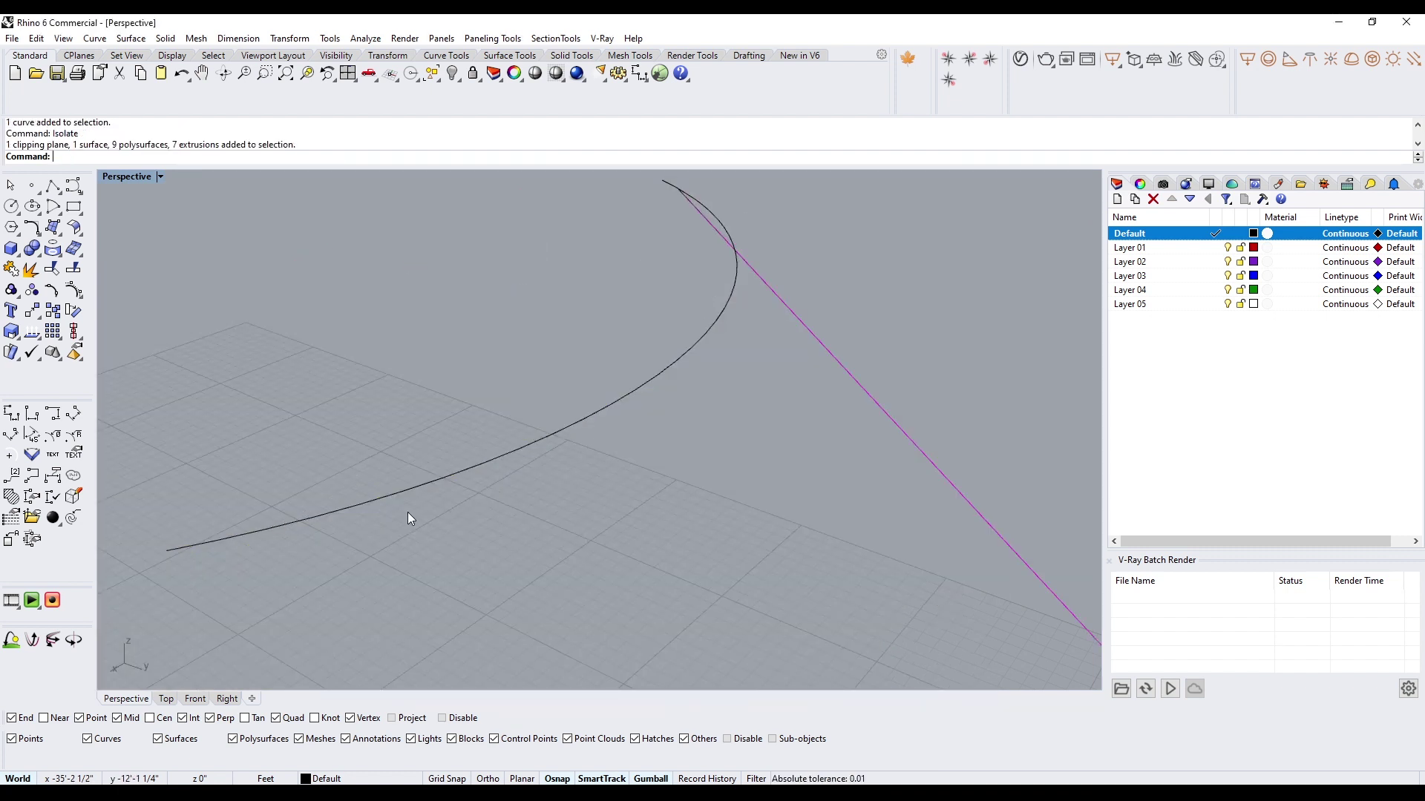
{"action": "key", "text": "ctrl+z"}
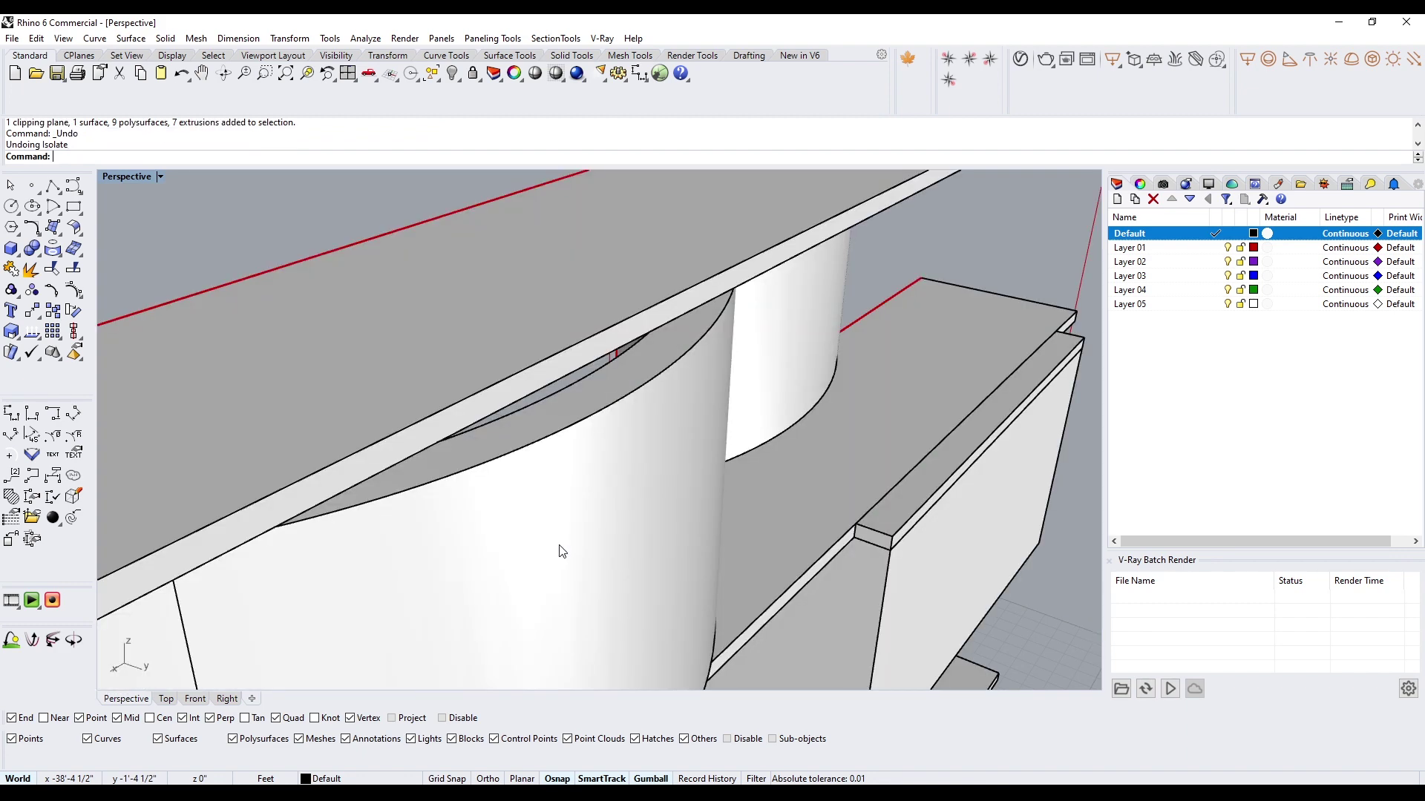
{"action": "left_click", "coordinate": [459, 444]}
{"action": "left_click", "coordinate": [505, 470]}
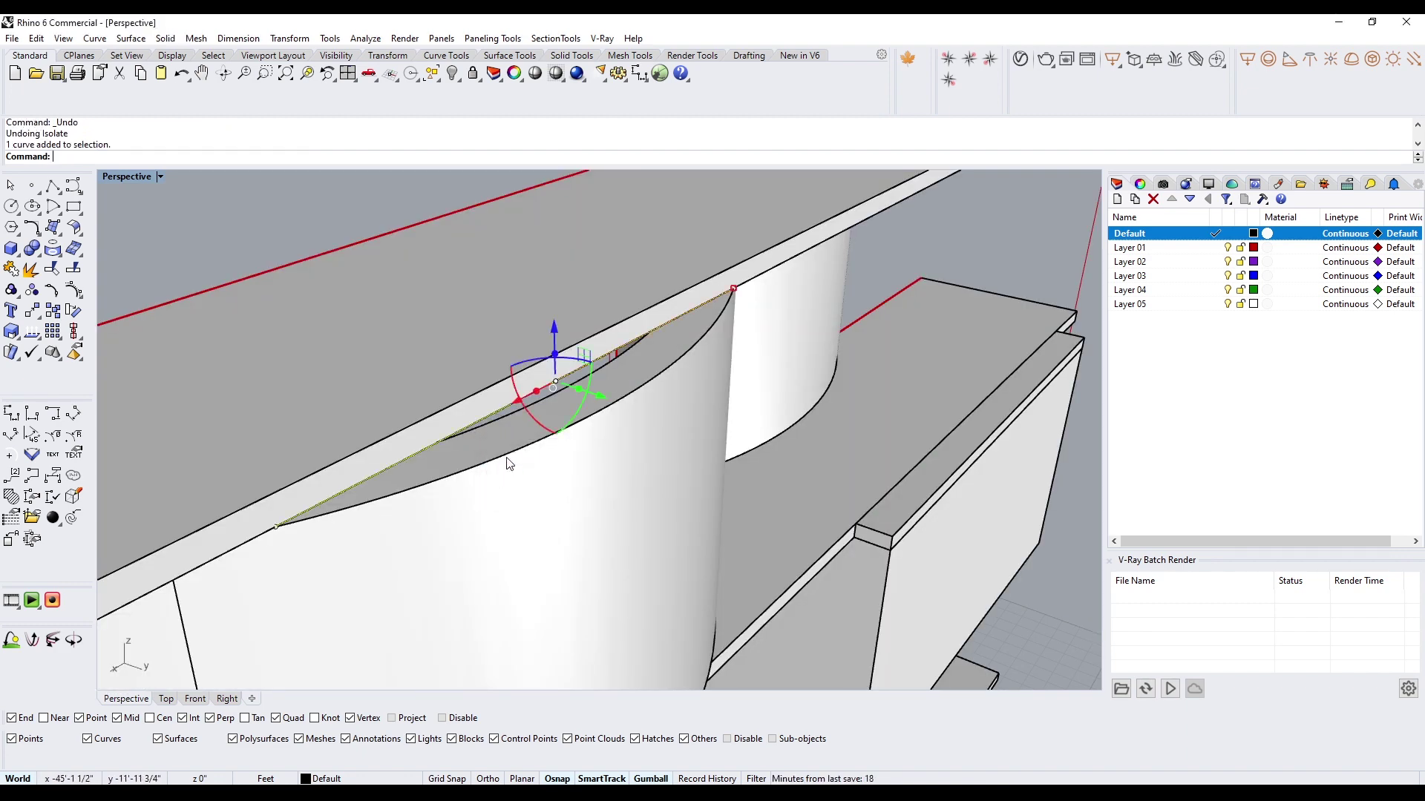
{"action": "left_click", "coordinate": [509, 464]}
{"action": "left_click", "coordinate": [595, 503]}
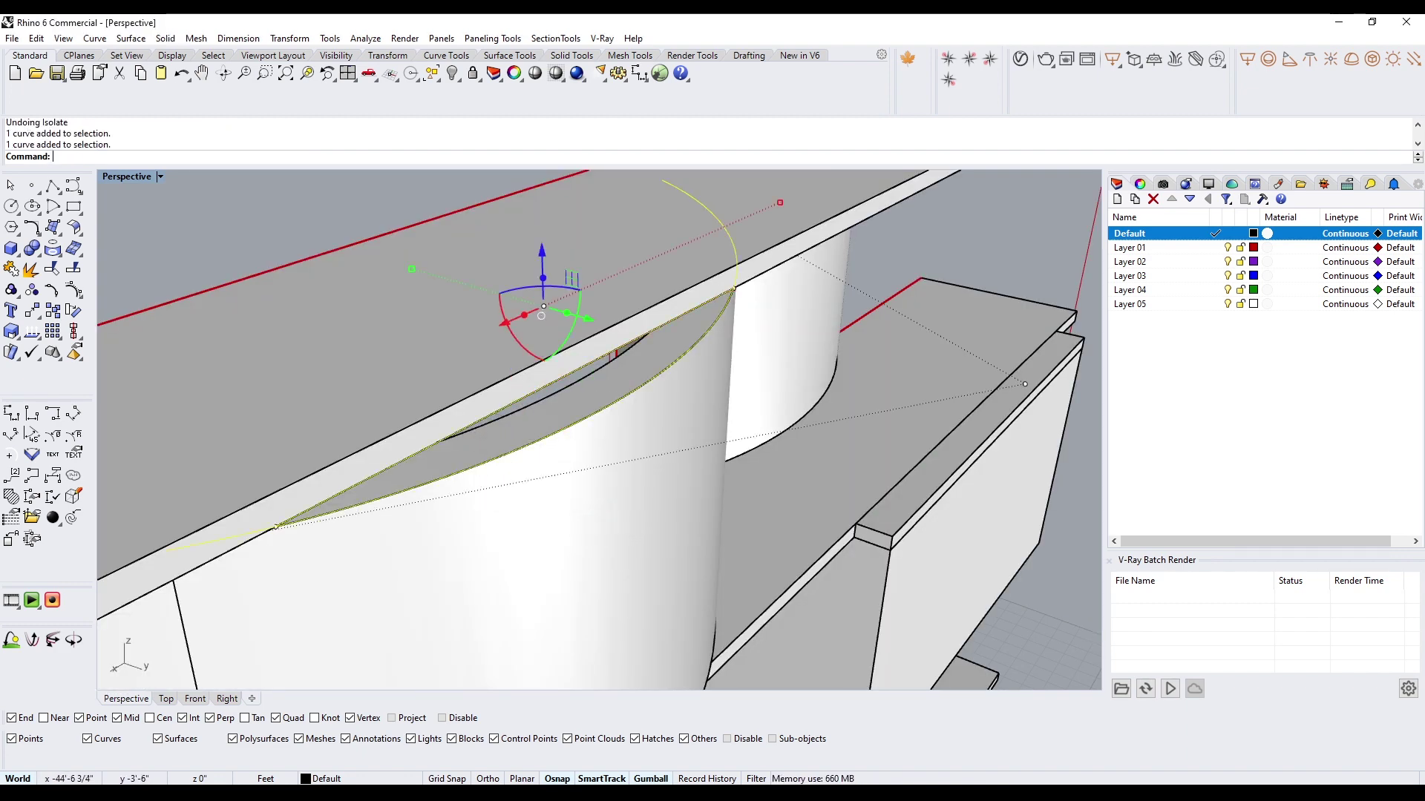
{"action": "key", "text": "Return"}
{"action": "key", "text": "Escape"}
{"action": "key", "text": "Escape"}
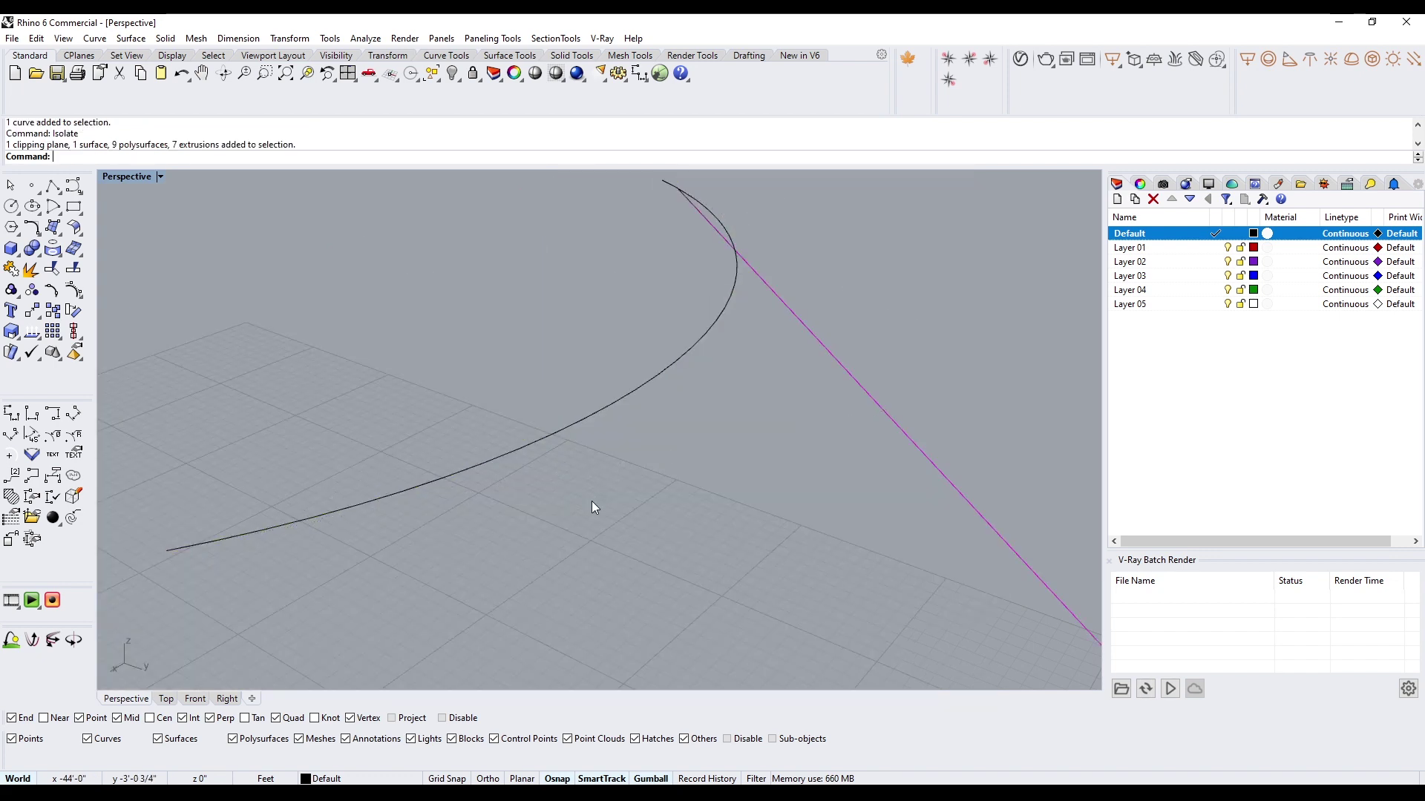
{"action": "scroll", "coordinate": [591, 501], "scroll_direction": "down", "scroll_amount": 10}
{"action": "scroll", "coordinate": [561, 586], "scroll_direction": "up", "scroll_amount": 5}
{"action": "key", "text": "ctrl+z"}
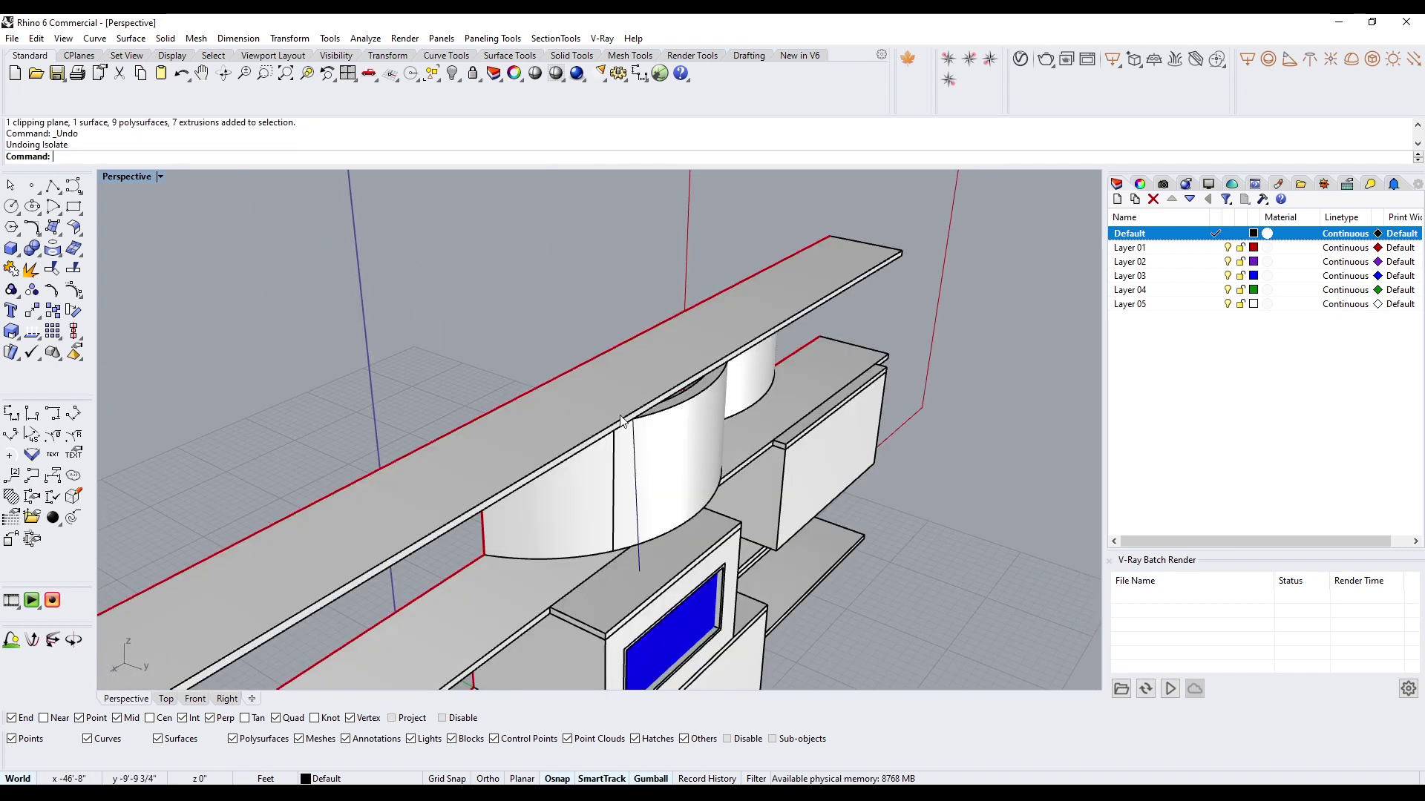
Step: Isolate the duplicated edge curve, the straight polyline along the roof slab and the clipping plane
{"action": "left_click", "coordinate": [656, 403]}
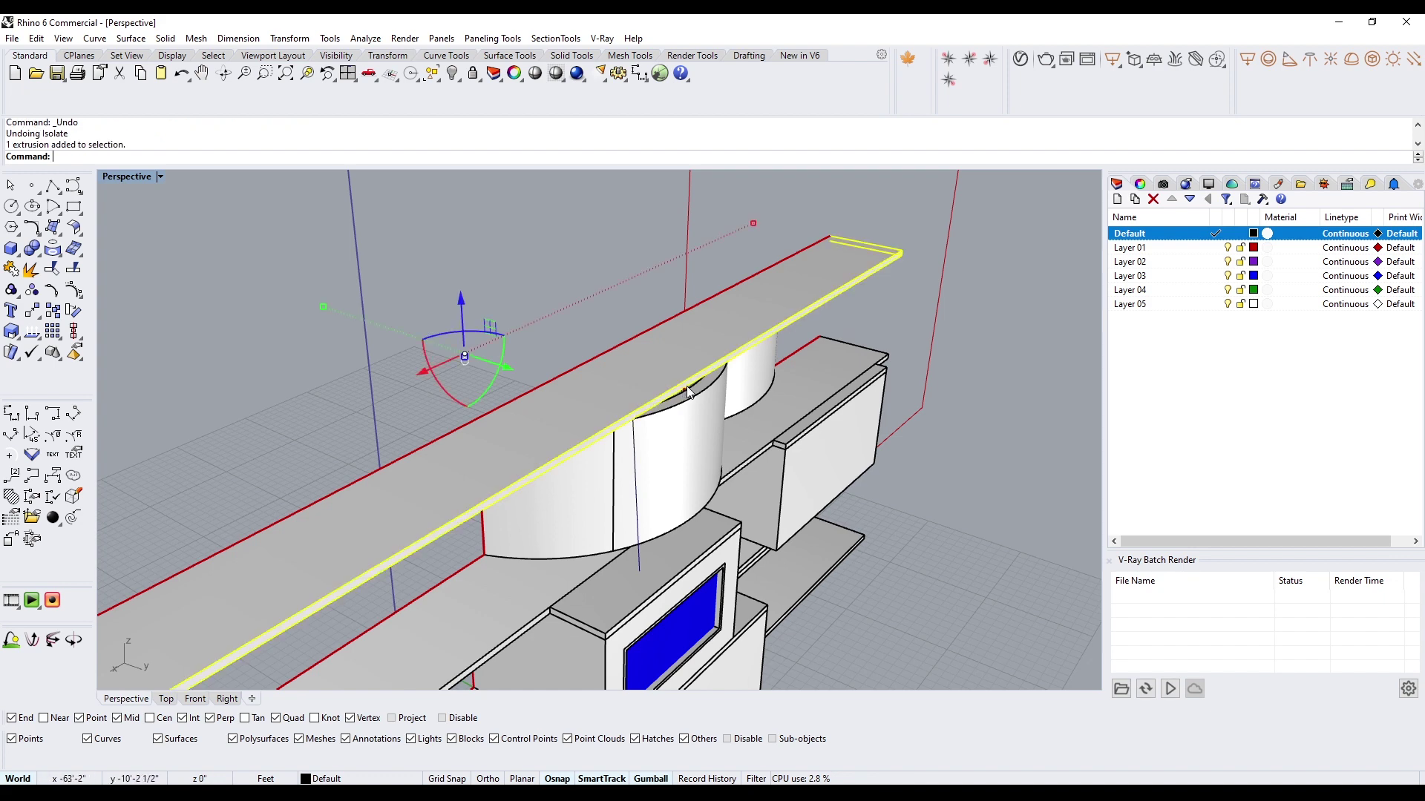
{"action": "key", "text": "Escape"}
{"action": "scroll", "coordinate": [690, 395], "scroll_direction": "up", "scroll_amount": 4}
{"action": "left_click", "coordinate": [697, 422]}
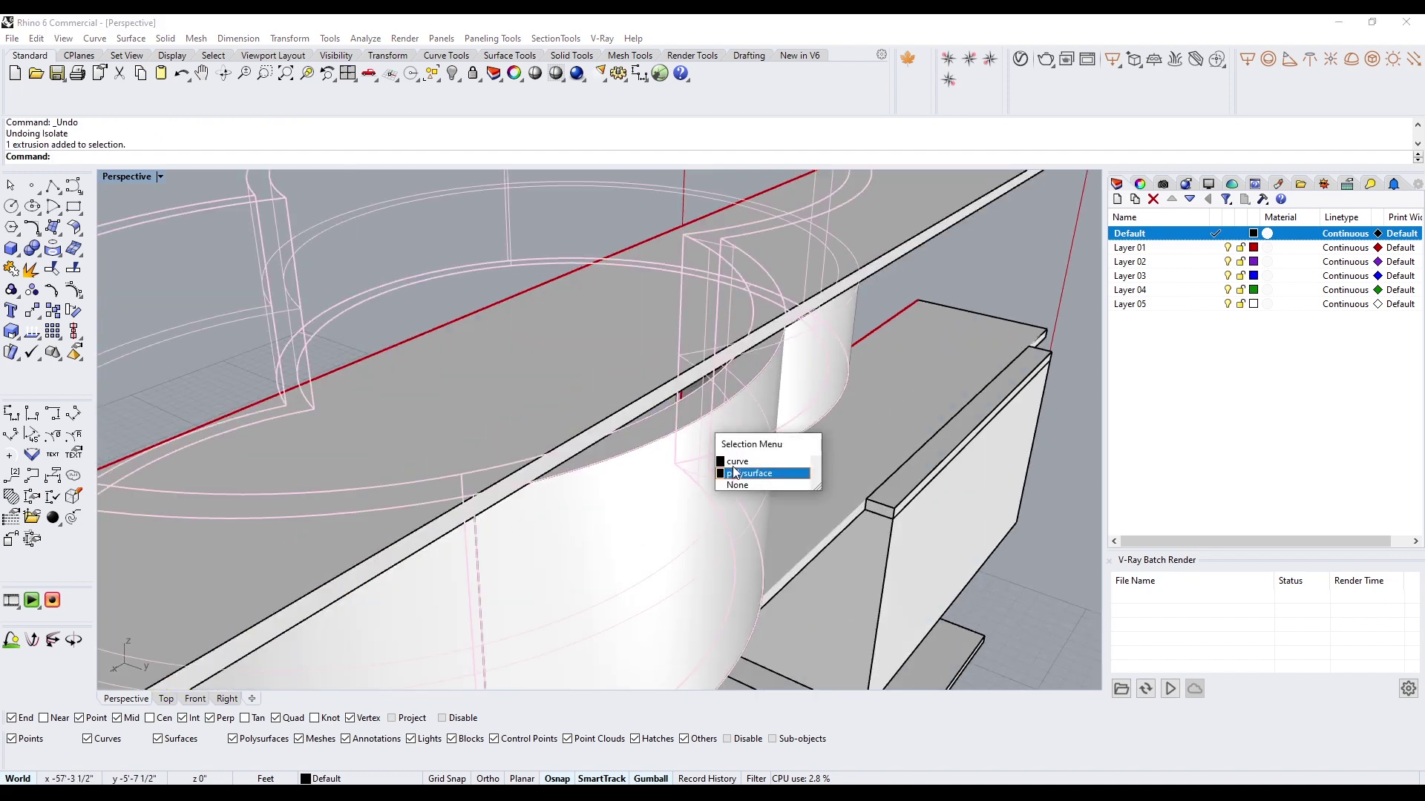
{"action": "left_click", "coordinate": [742, 461]}
{"action": "left_click", "coordinate": [684, 392], "text": "shift"}
{"action": "left_click", "coordinate": [721, 432]}
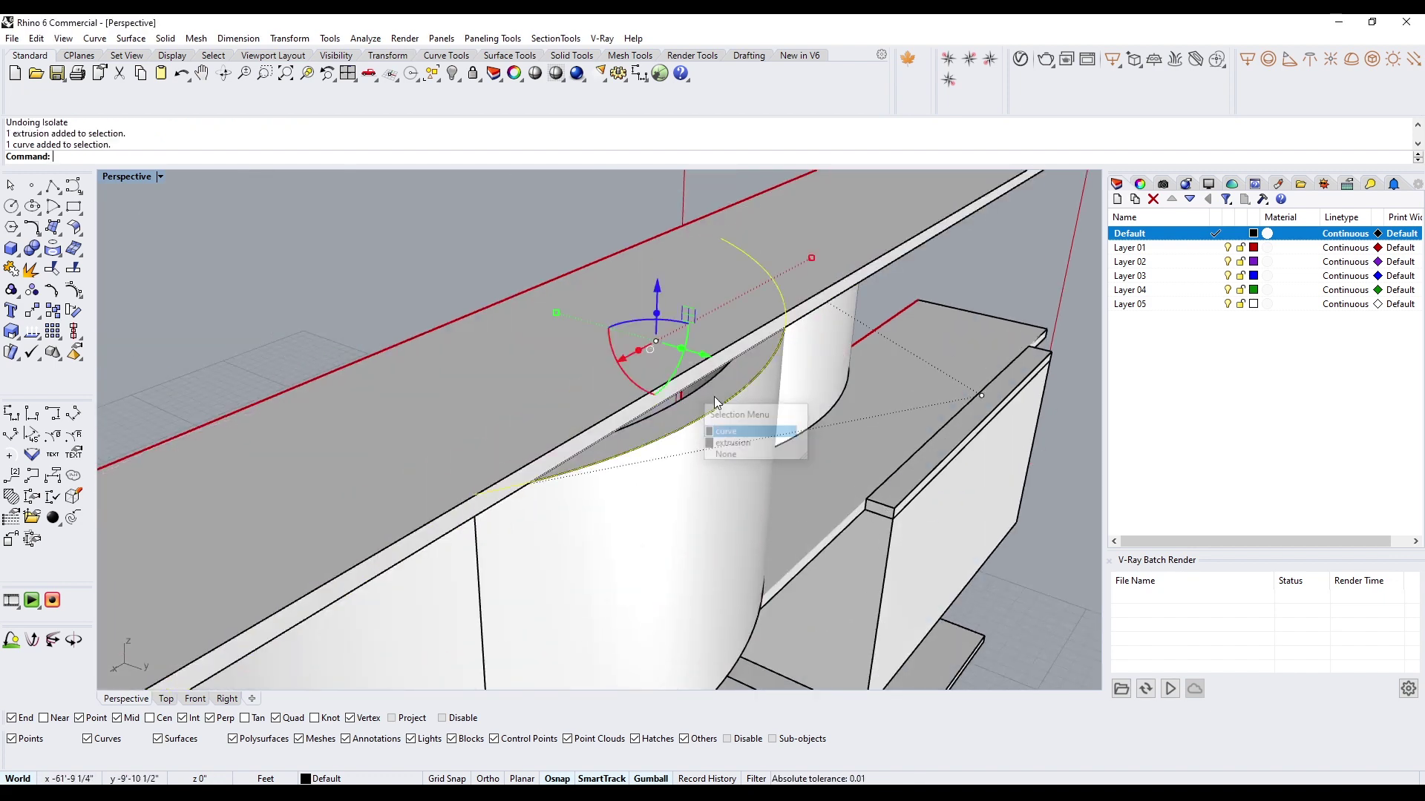
{"action": "left_click", "coordinate": [687, 197], "text": "shift"}
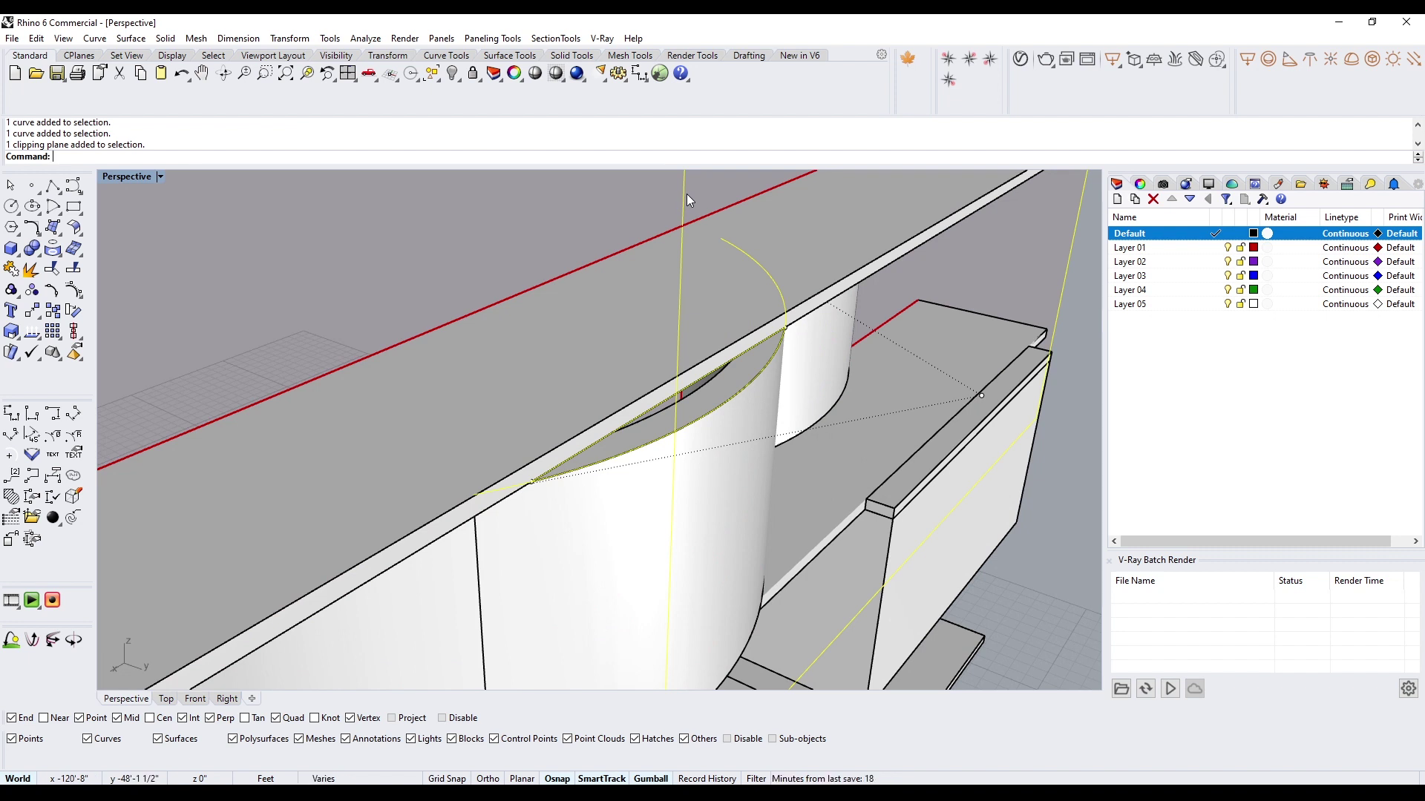
{"action": "type", "text": "isolate"}
{"action": "key", "text": "Return"}
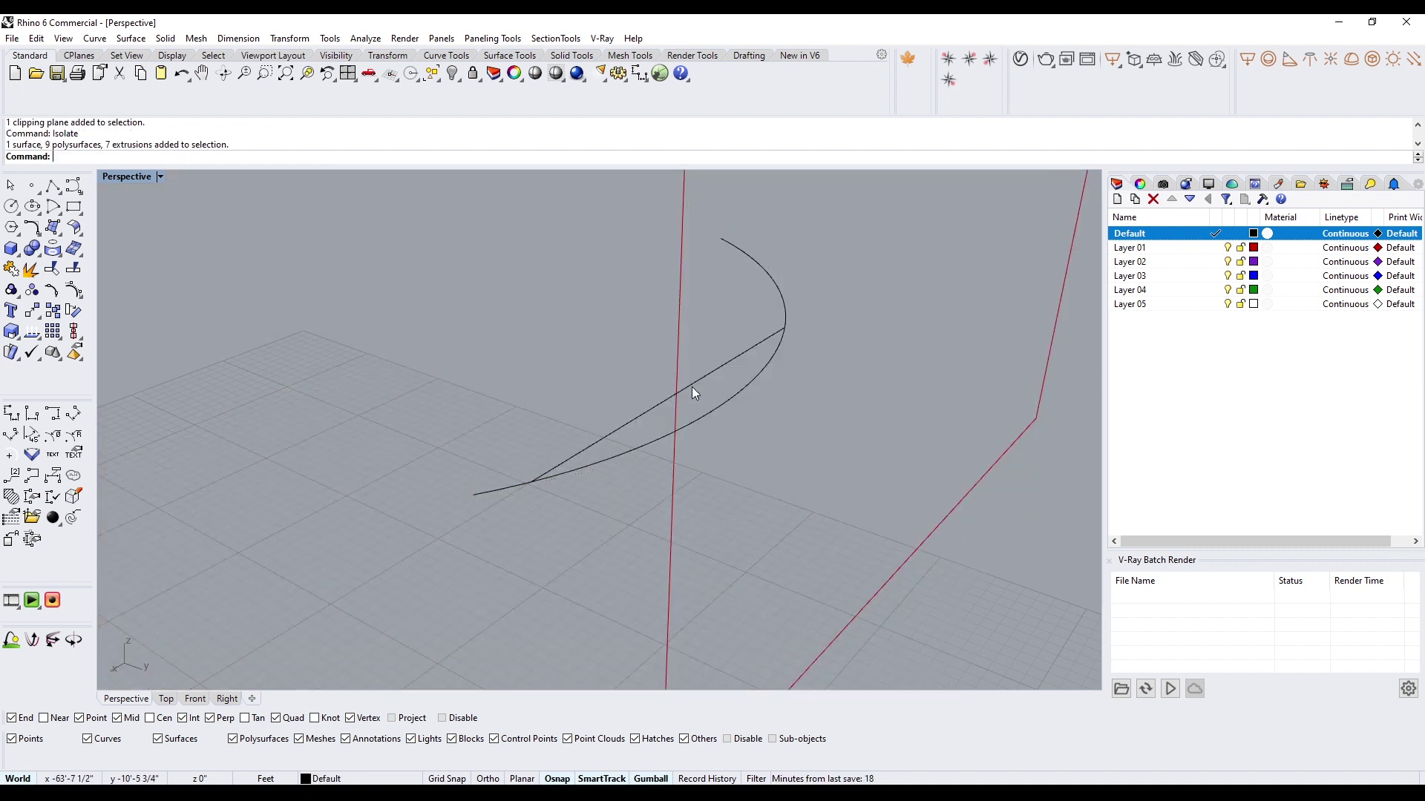
Step: Trim both ends of the duplicated curve that extend past the straight polyline
{"action": "left_click", "coordinate": [694, 386]}
{"action": "type", "text": "trim"}
{"action": "key", "text": "Return"}
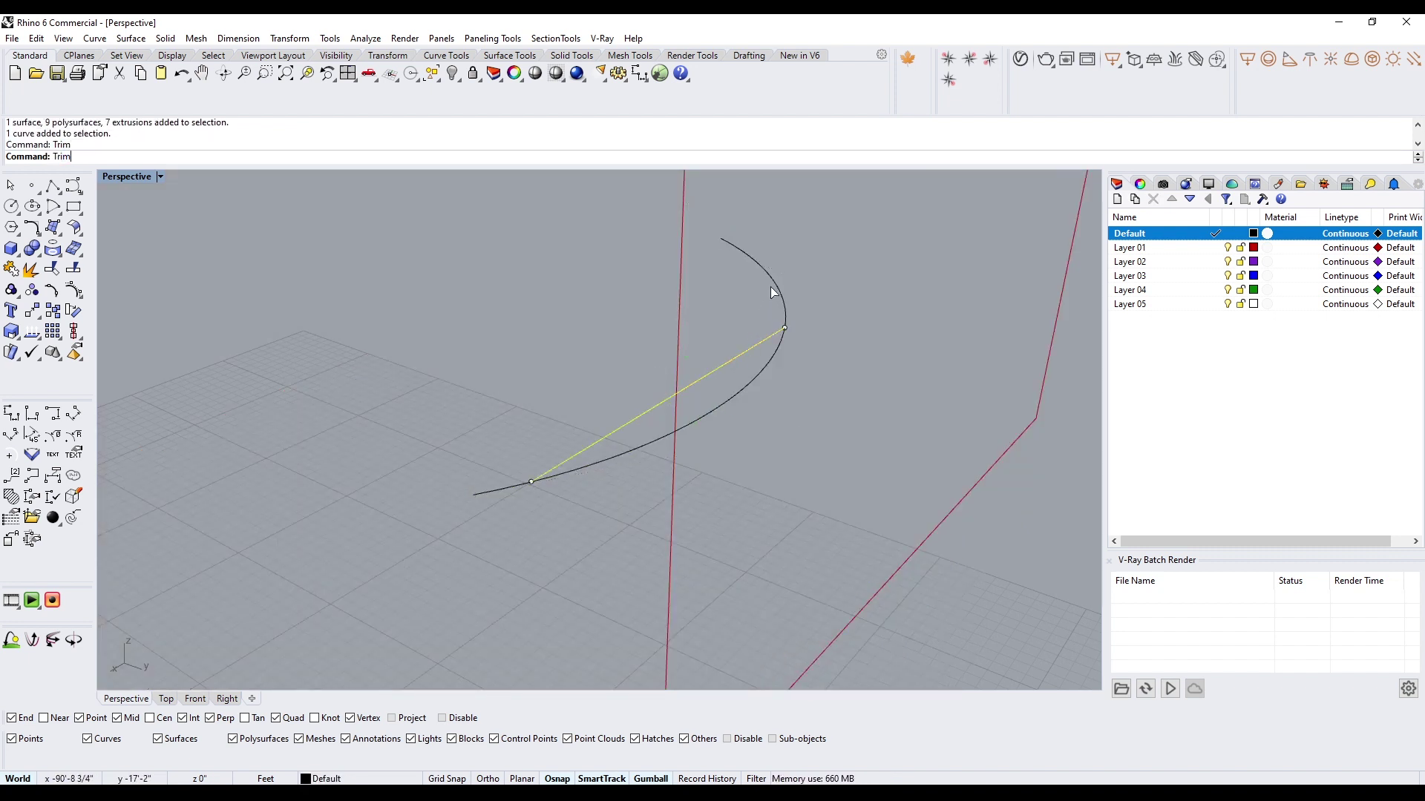
{"action": "left_click", "coordinate": [773, 287]}
{"action": "left_click", "coordinate": [513, 486]}
{"action": "key", "text": "Return"}
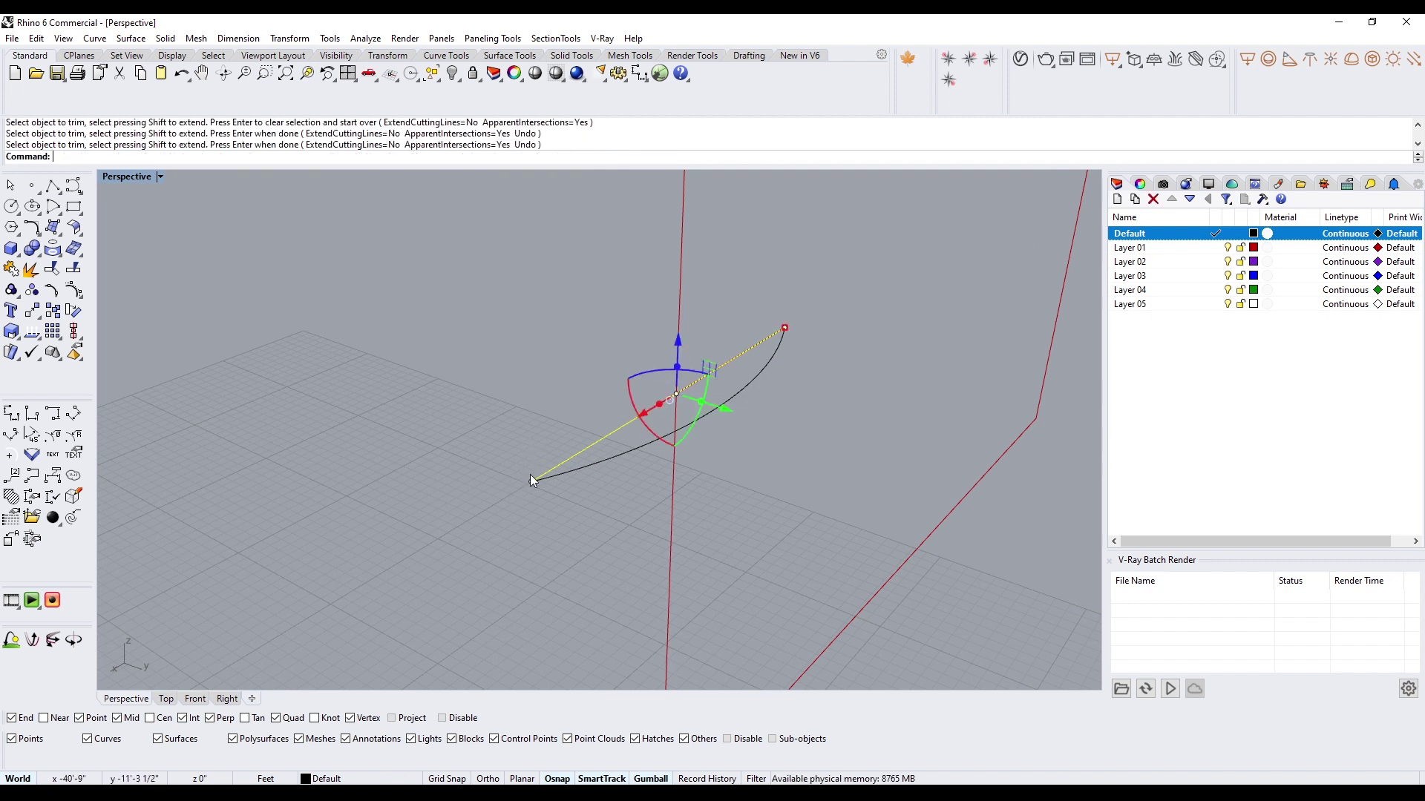
Step: Join the trimmed arc and the straight polyline into one closed curve, and unisolate the rest of the building
{"action": "left_click", "coordinate": [590, 464], "text": "shift"}
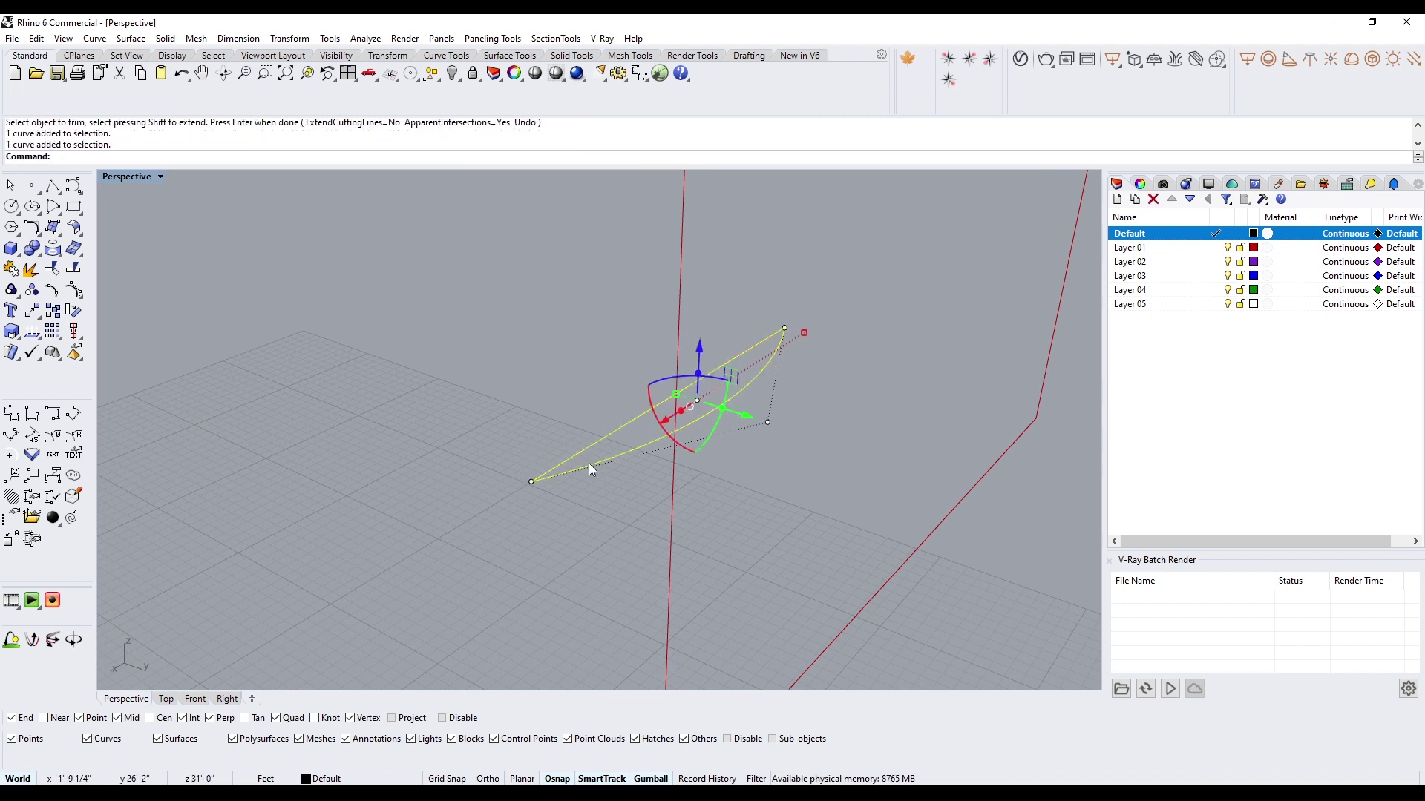
{"action": "key", "text": "Return"}
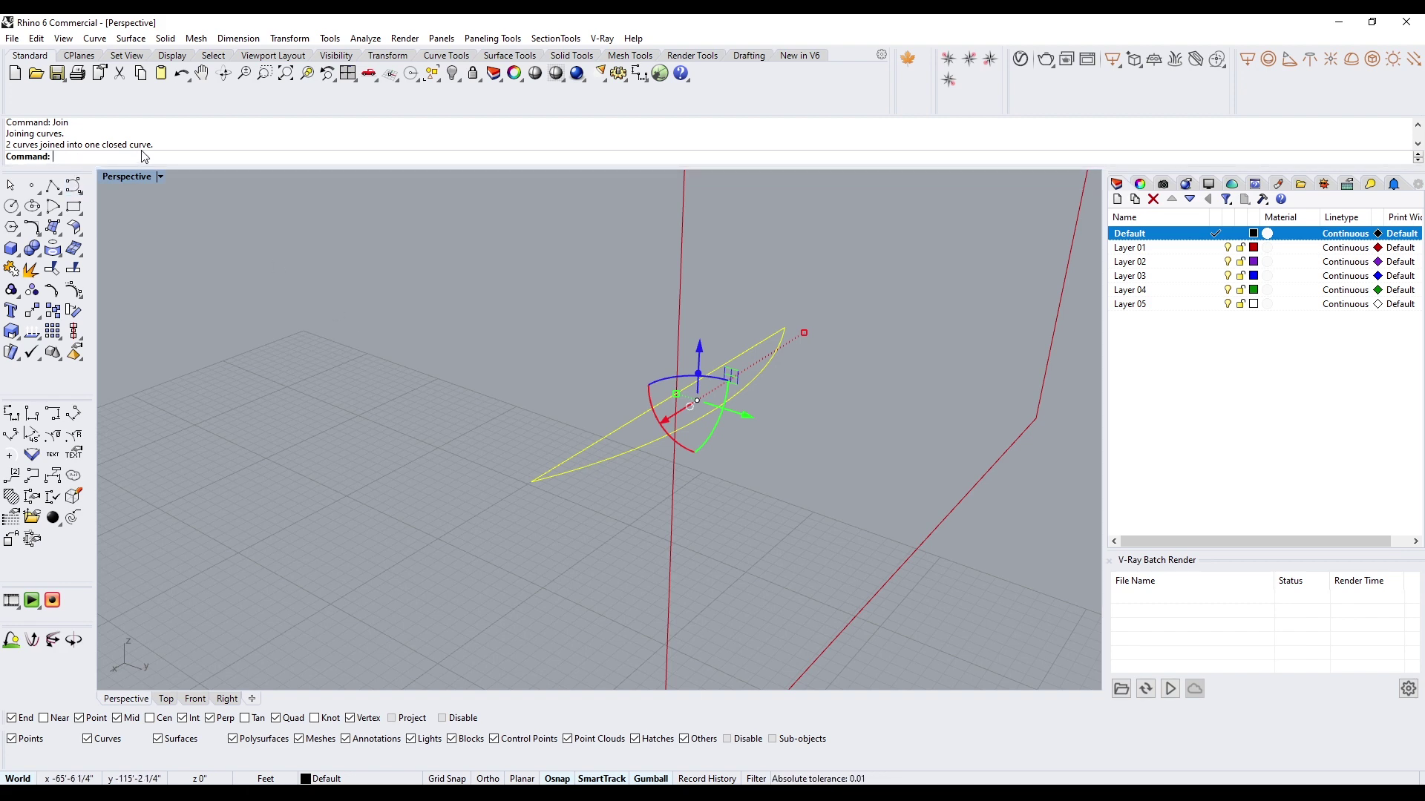
{"action": "type", "text": "Unisolate"}
{"action": "key", "text": "Return"}
Step: Extrude the closed curve 6 inches as a solid up to the roof slab's top corner, and delete the source curve
{"action": "scroll", "coordinate": [890, 342], "scroll_direction": "down", "scroll_amount": 4}
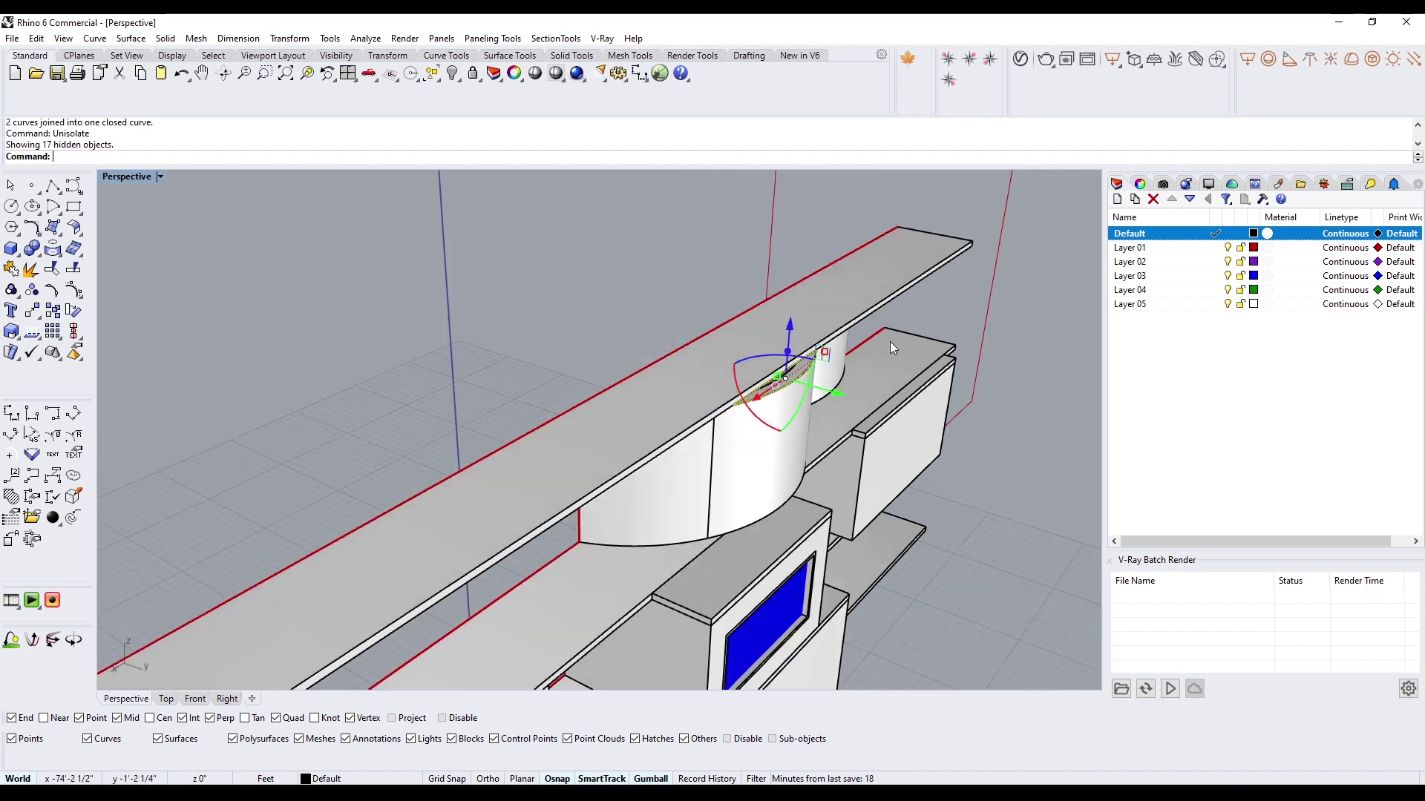
{"action": "right_click_drag", "start_coordinate": [889, 342], "coordinate": [781, 433], "text": "shift"}
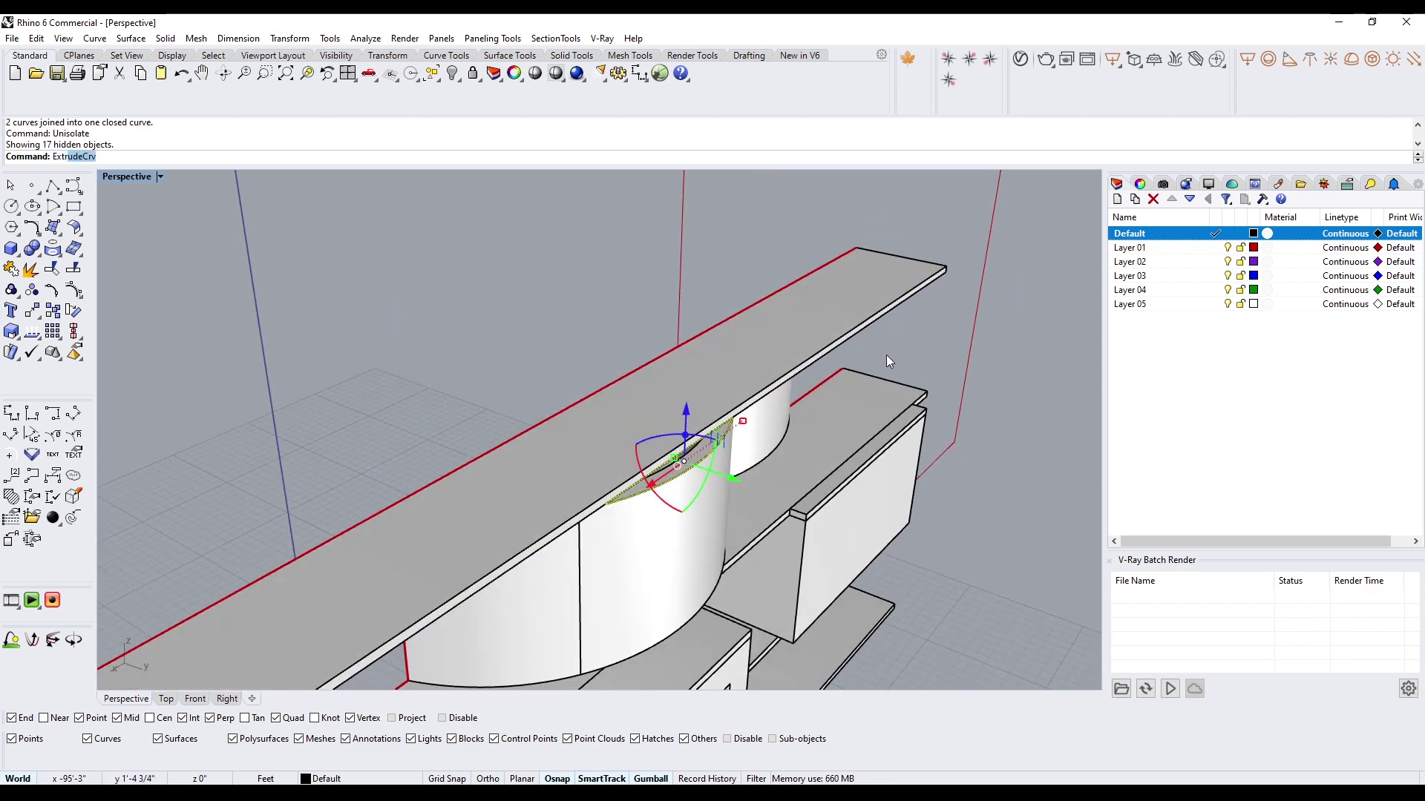
{"action": "type", "text": "Extr"}
{"action": "key", "text": "Return"}
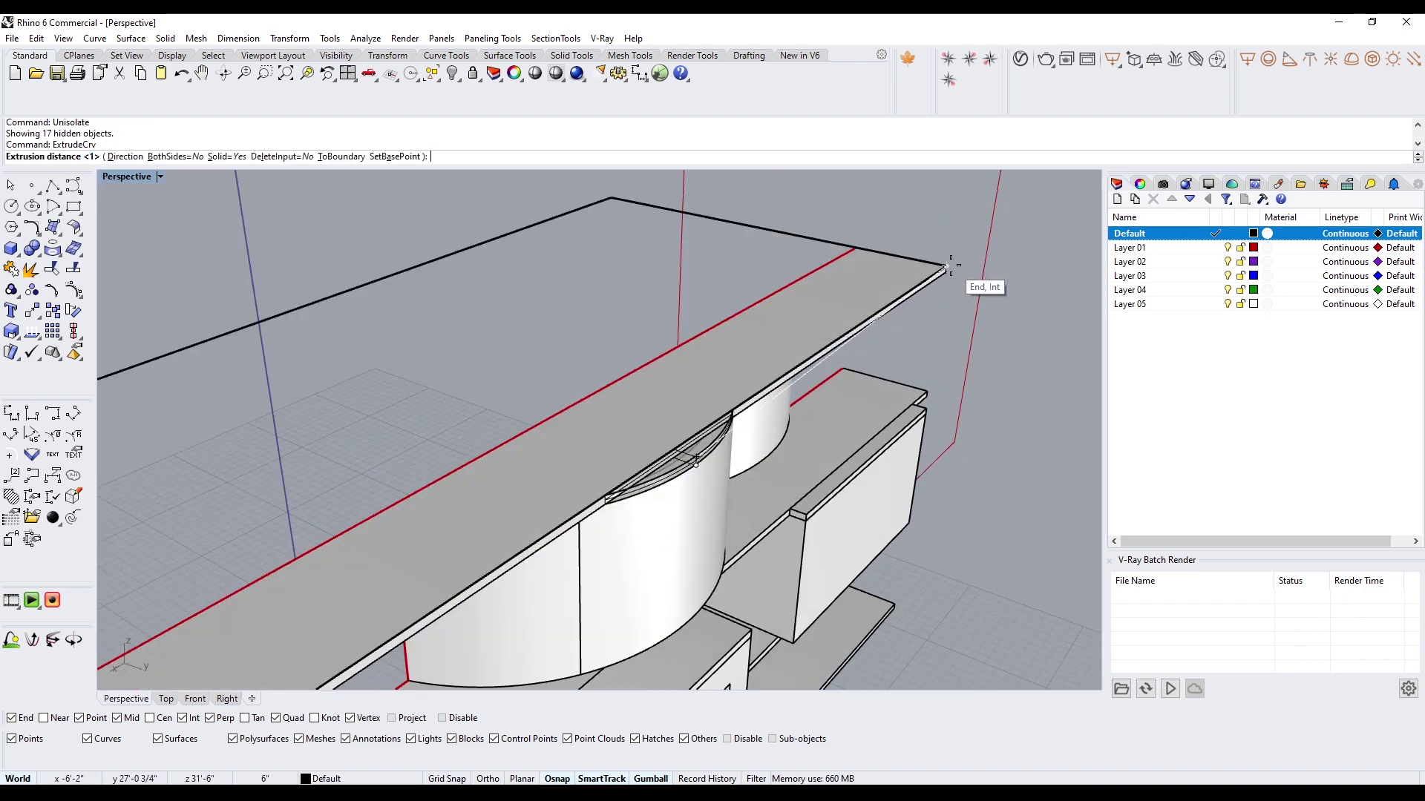
{"action": "left_click", "coordinate": [950, 265]}
{"action": "key", "text": "Delete"}
Step: Show the perspective view in Rendered display mode and examine the whole building from the front
{"action": "scroll", "coordinate": [686, 327], "scroll_direction": "down", "scroll_amount": 5}
{"action": "right_click_drag", "start_coordinate": [823, 438], "coordinate": [883, 407]}
{"action": "left_click", "coordinate": [126, 177]}
{"action": "left_click", "coordinate": [141, 248]}
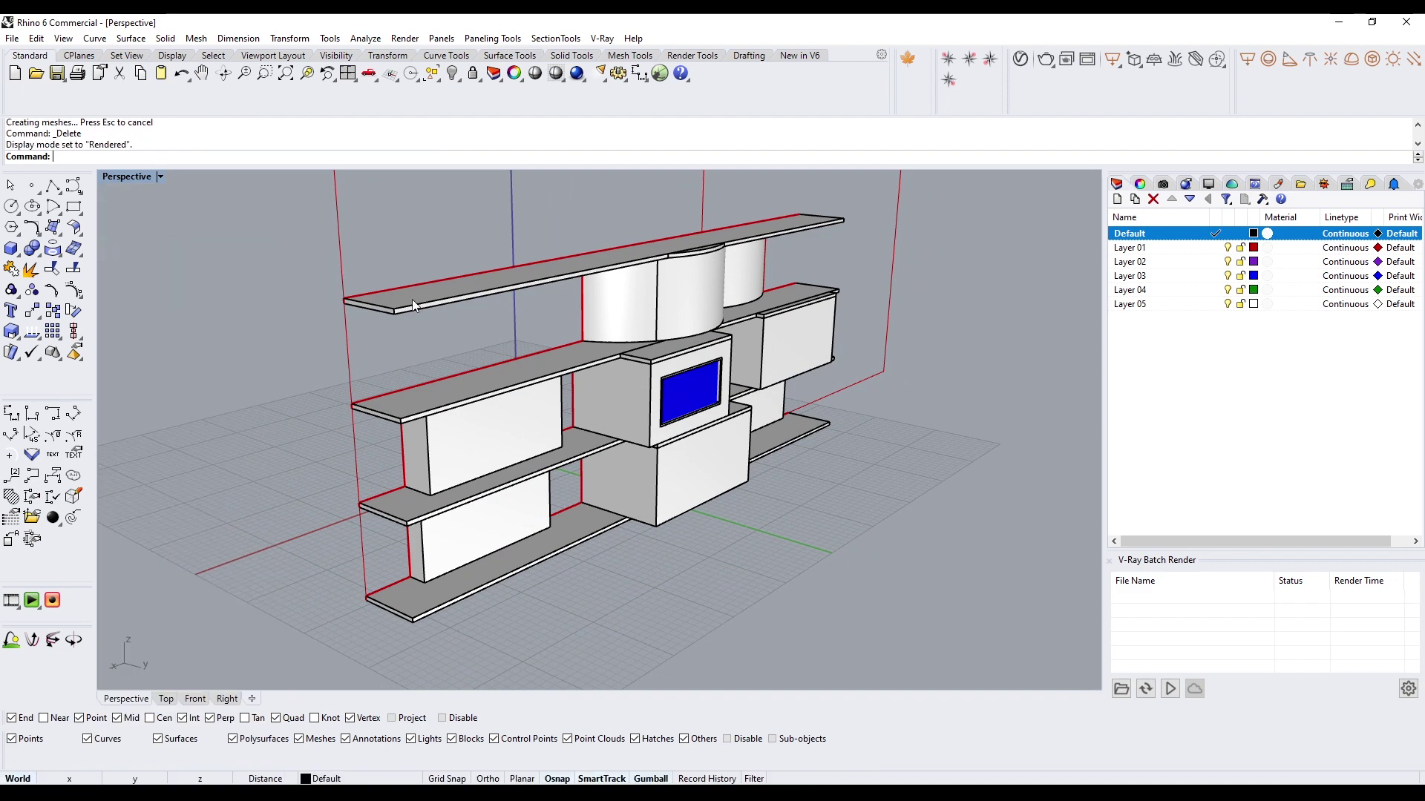
{"action": "right_click_drag", "start_coordinate": [842, 290], "coordinate": [794, 362]}
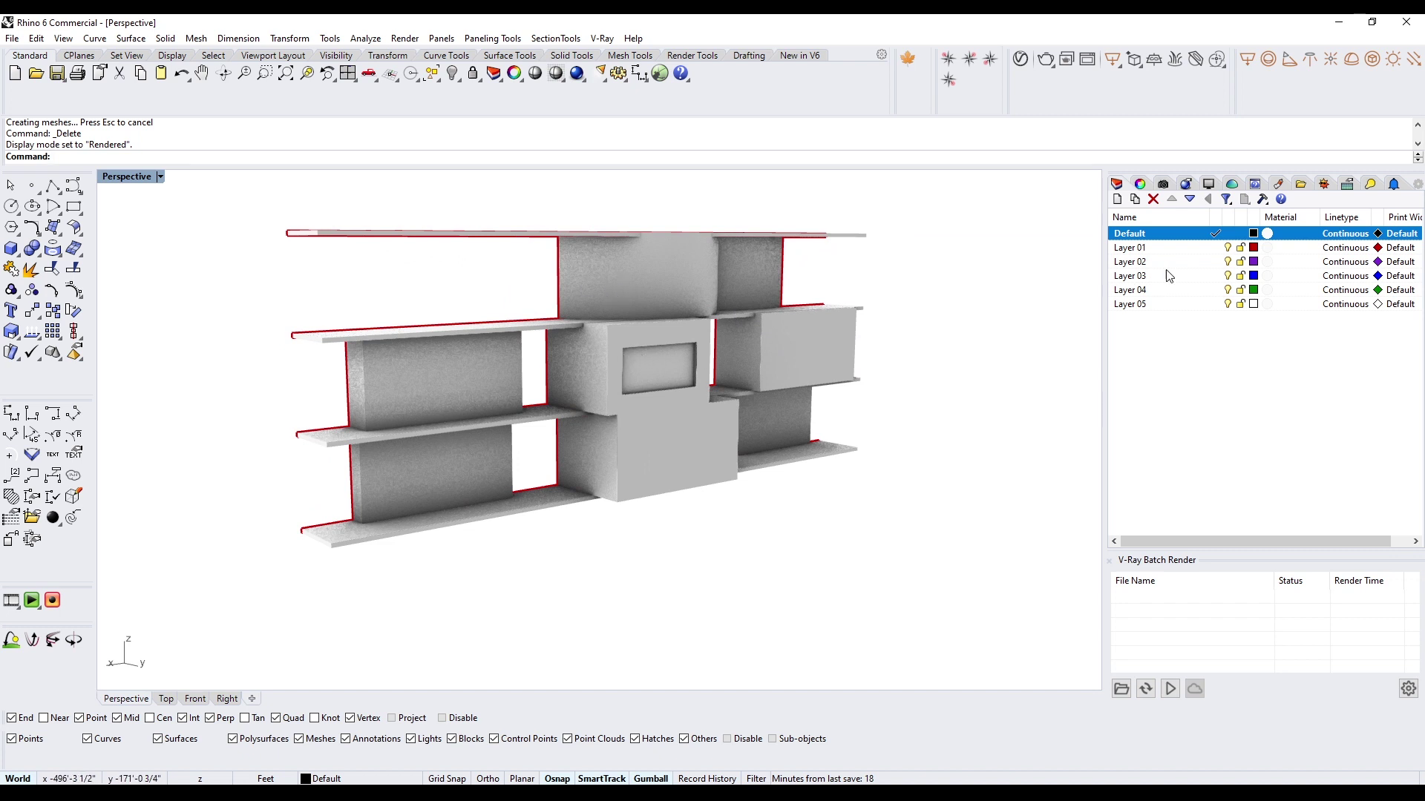
Step: Assign a Glass material to Layer 03, which holds the window pane
{"action": "left_click", "coordinate": [1267, 276]}
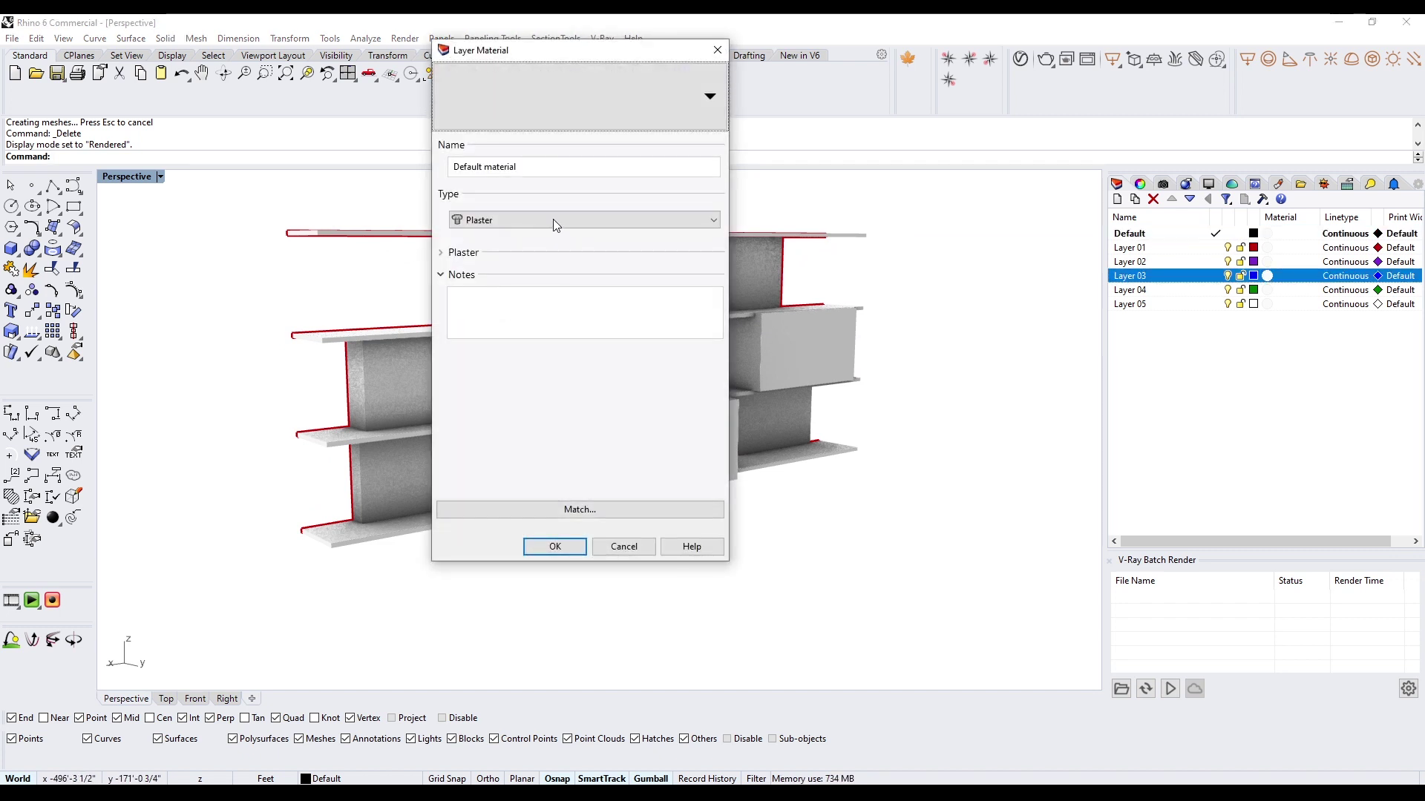
{"action": "left_click", "coordinate": [554, 219]}
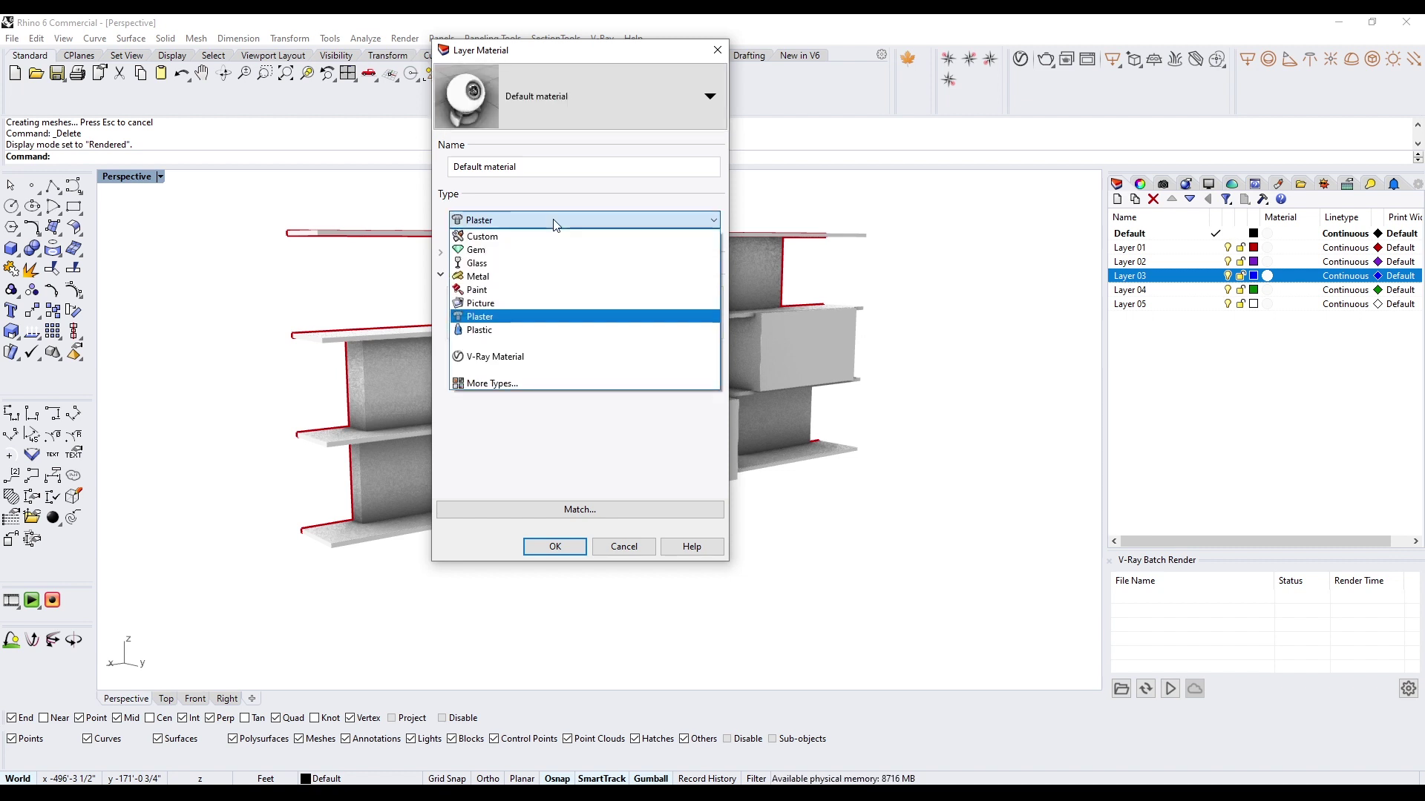
{"action": "left_click", "coordinate": [503, 263]}
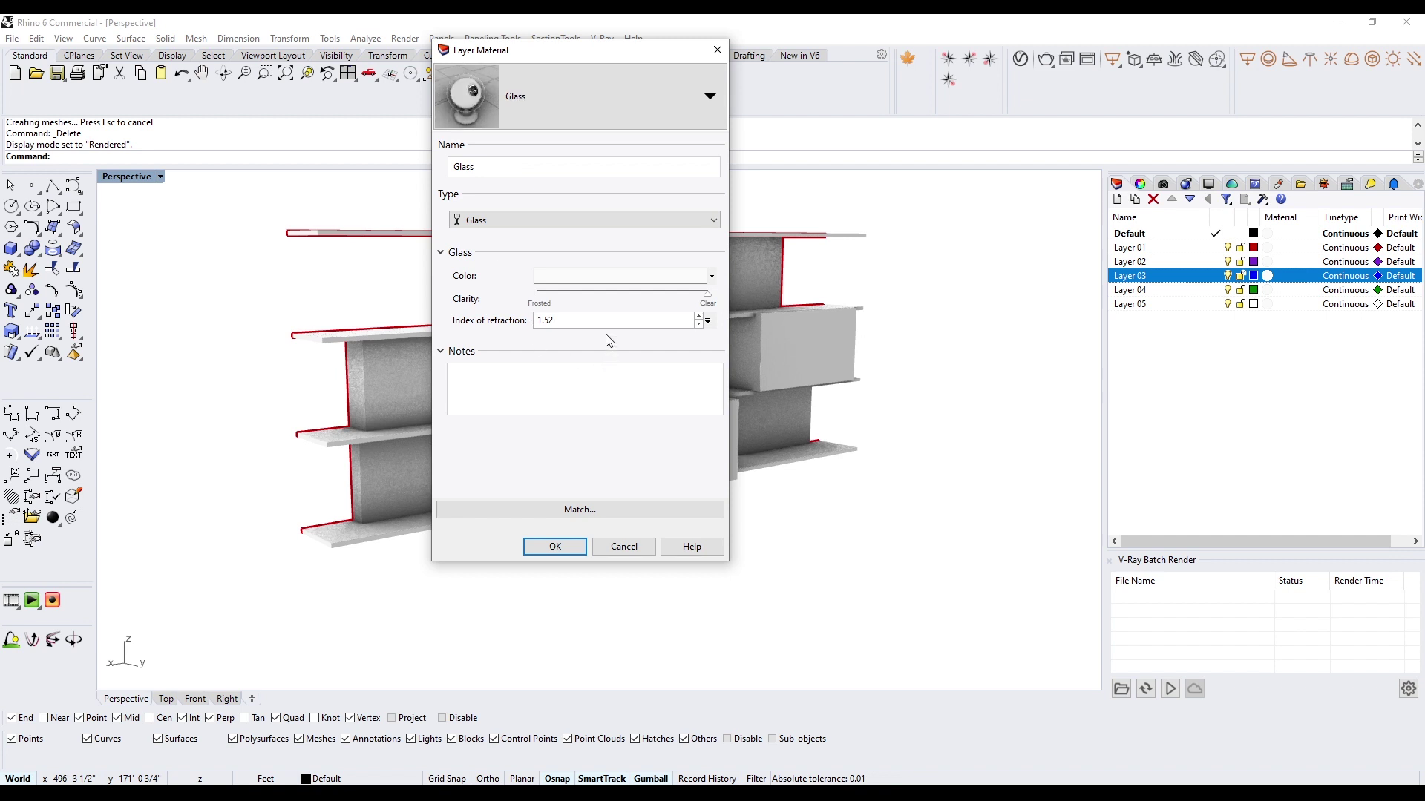
{"action": "left_click", "coordinate": [553, 546]}
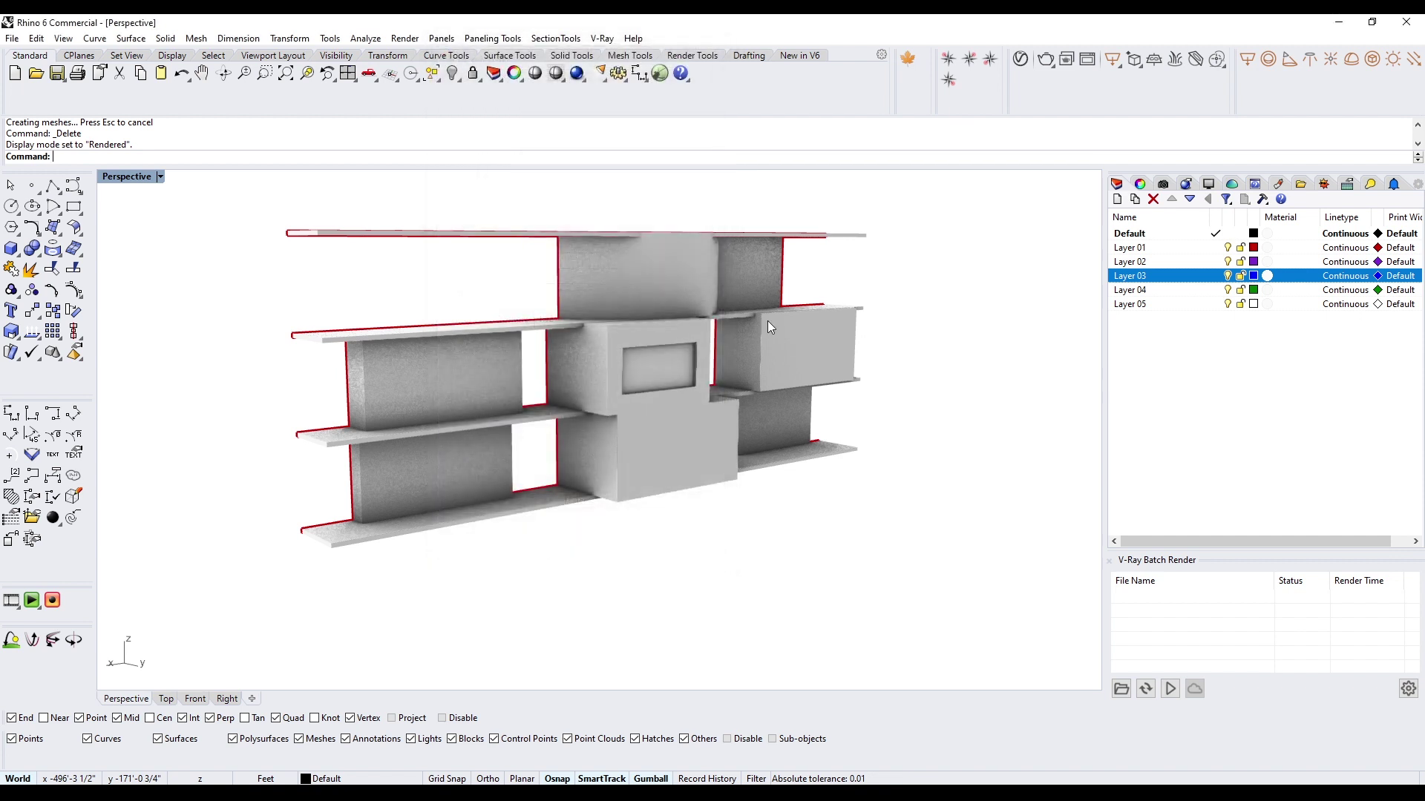
Step: Return the perspective view to Shaded display and move the window frame to Layer 02
{"action": "right_click_drag", "start_coordinate": [711, 328], "coordinate": [706, 328]}
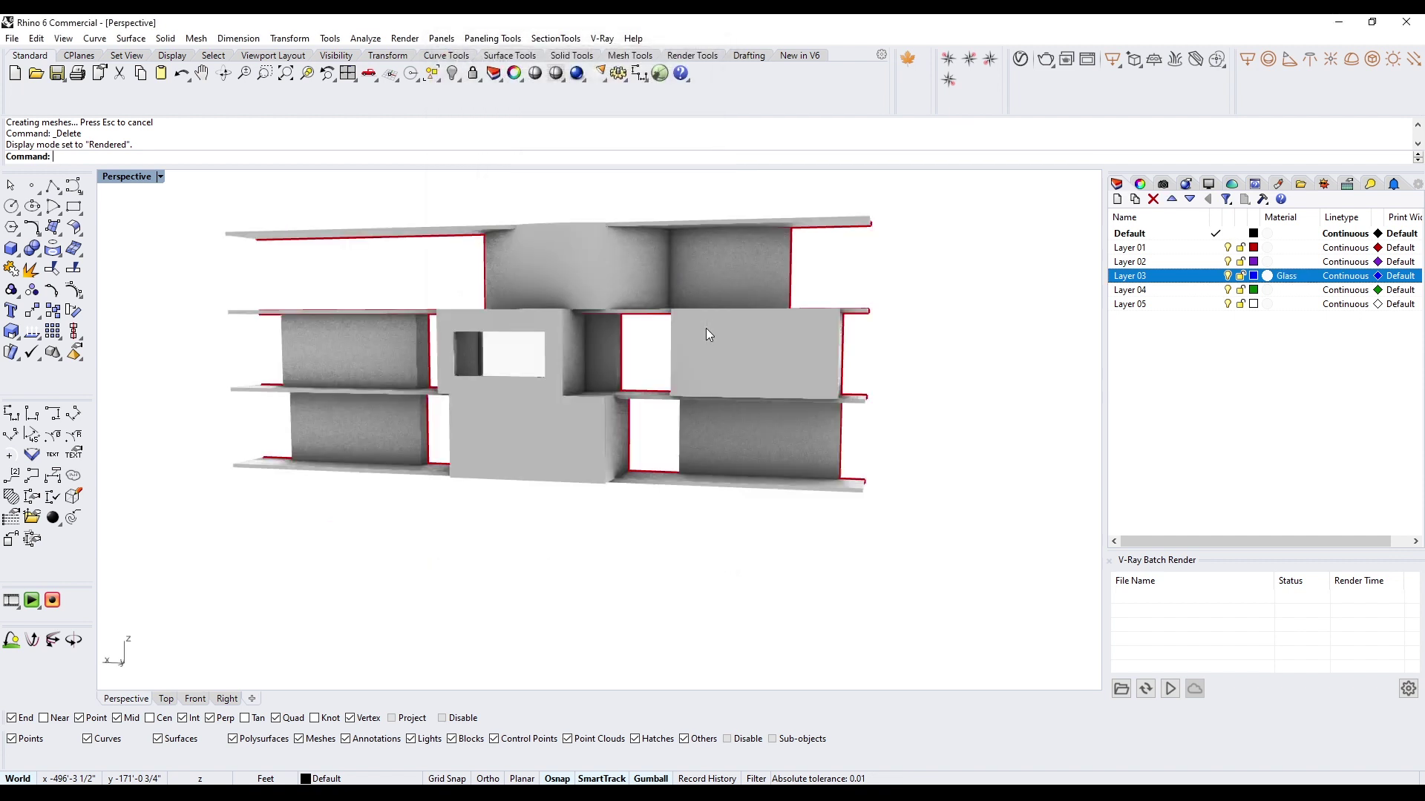
{"action": "left_click", "coordinate": [149, 179]}
{"action": "left_click", "coordinate": [141, 233]}
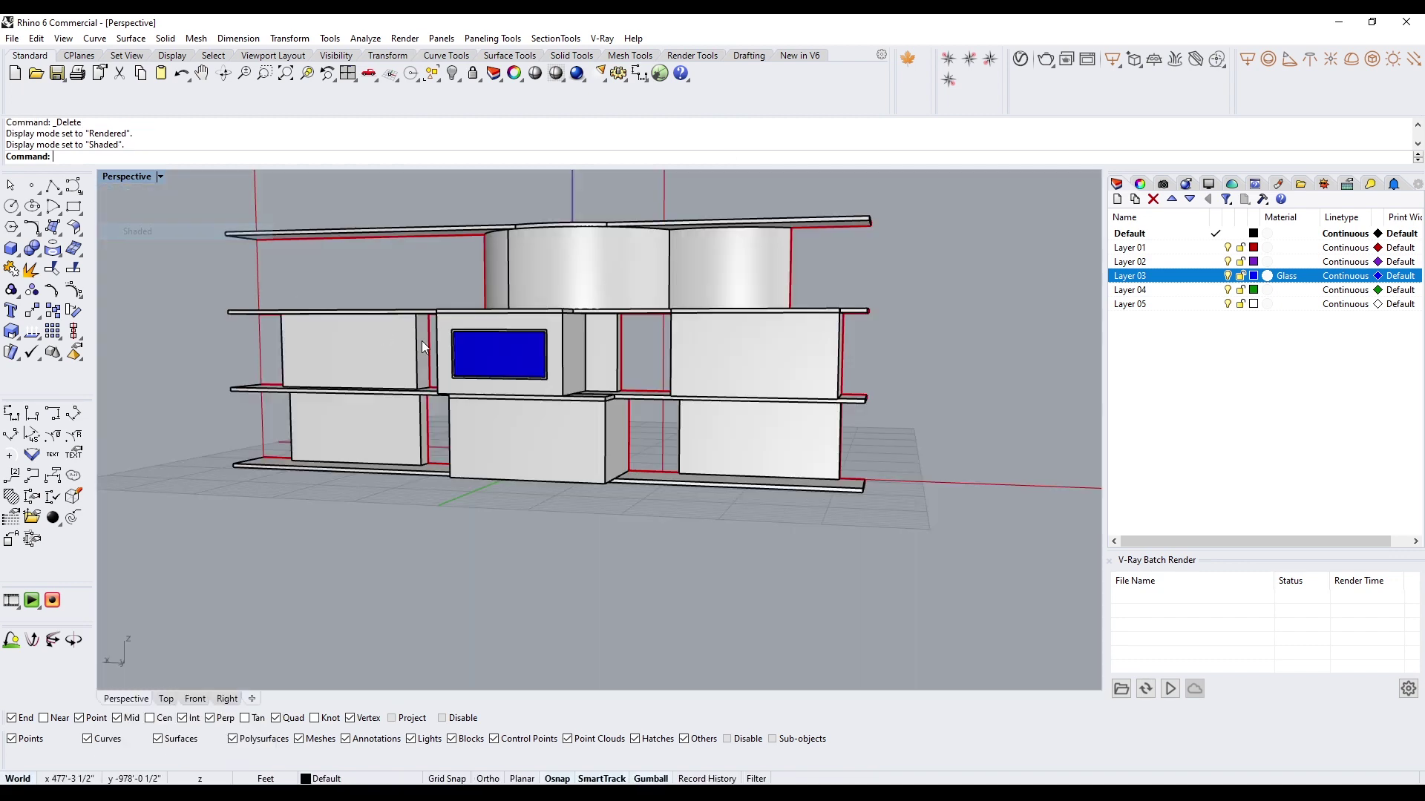
{"action": "scroll", "coordinate": [468, 333], "scroll_direction": "up", "scroll_amount": 6}
{"action": "left_click", "coordinate": [469, 316]}
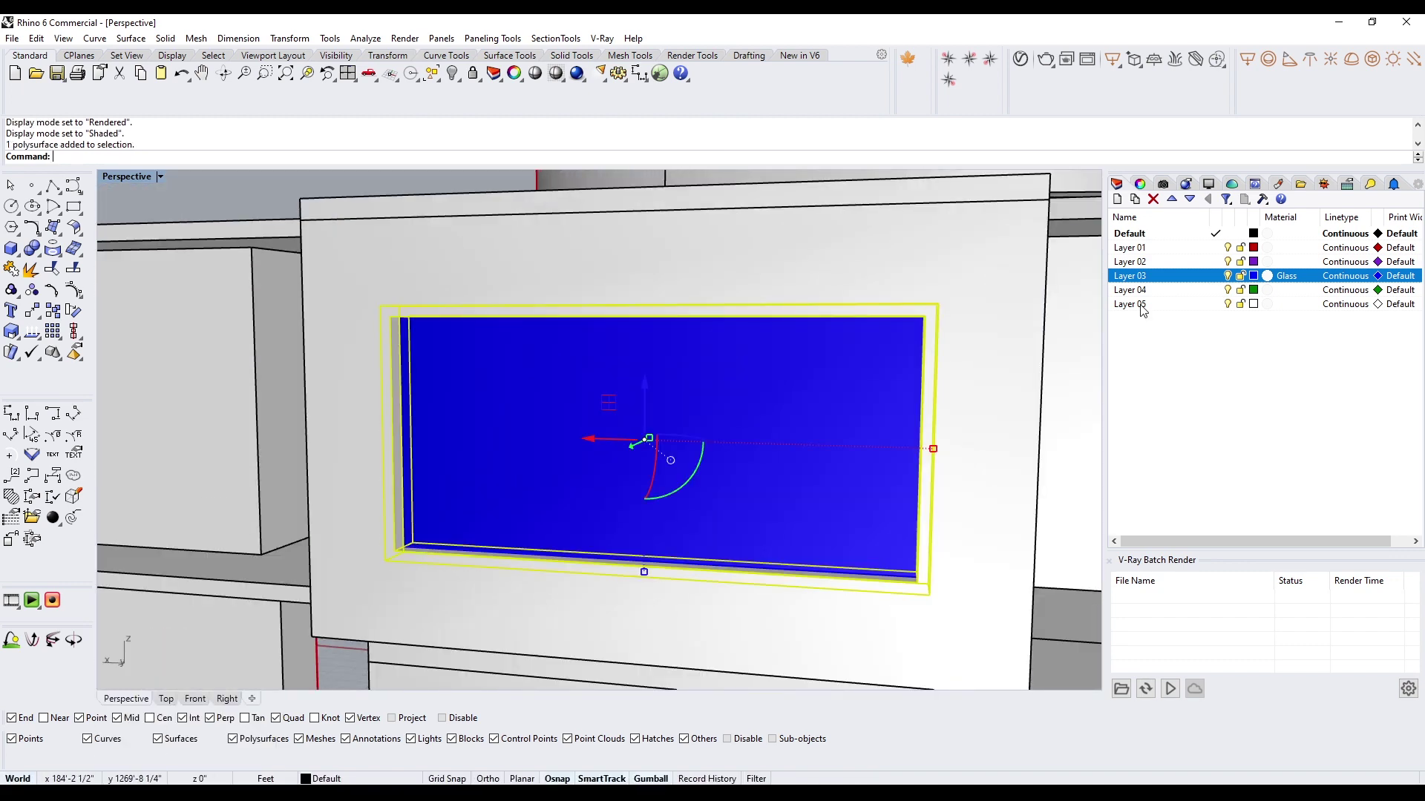
{"action": "right_click", "coordinate": [1208, 262]}
{"action": "left_click", "coordinate": [1275, 515]}
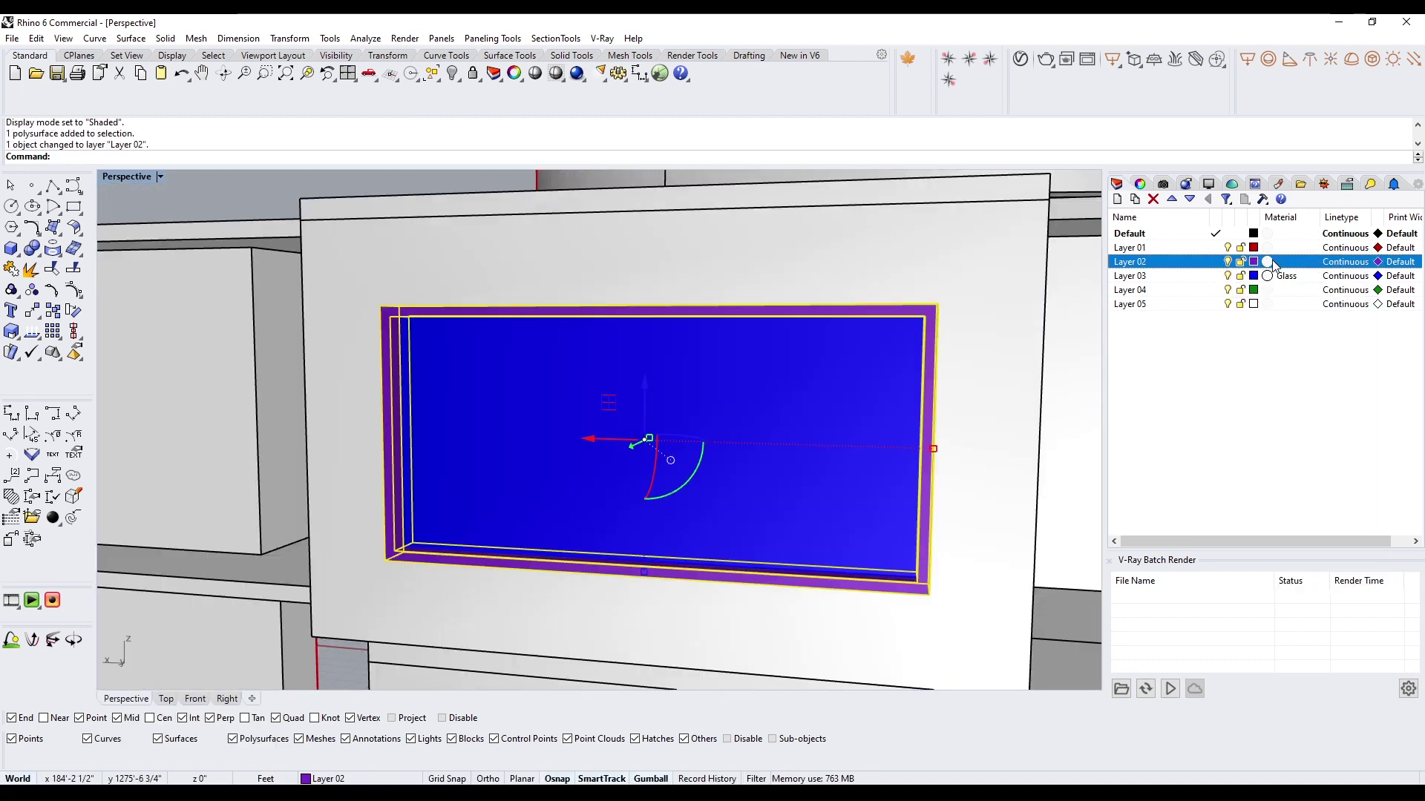
Step: Assign a Plastic material with a dark grey colour (RGB 76, 76, 76) to Layer 02, which holds the window frame
{"action": "left_click", "coordinate": [1269, 262]}
{"action": "left_click", "coordinate": [506, 220]}
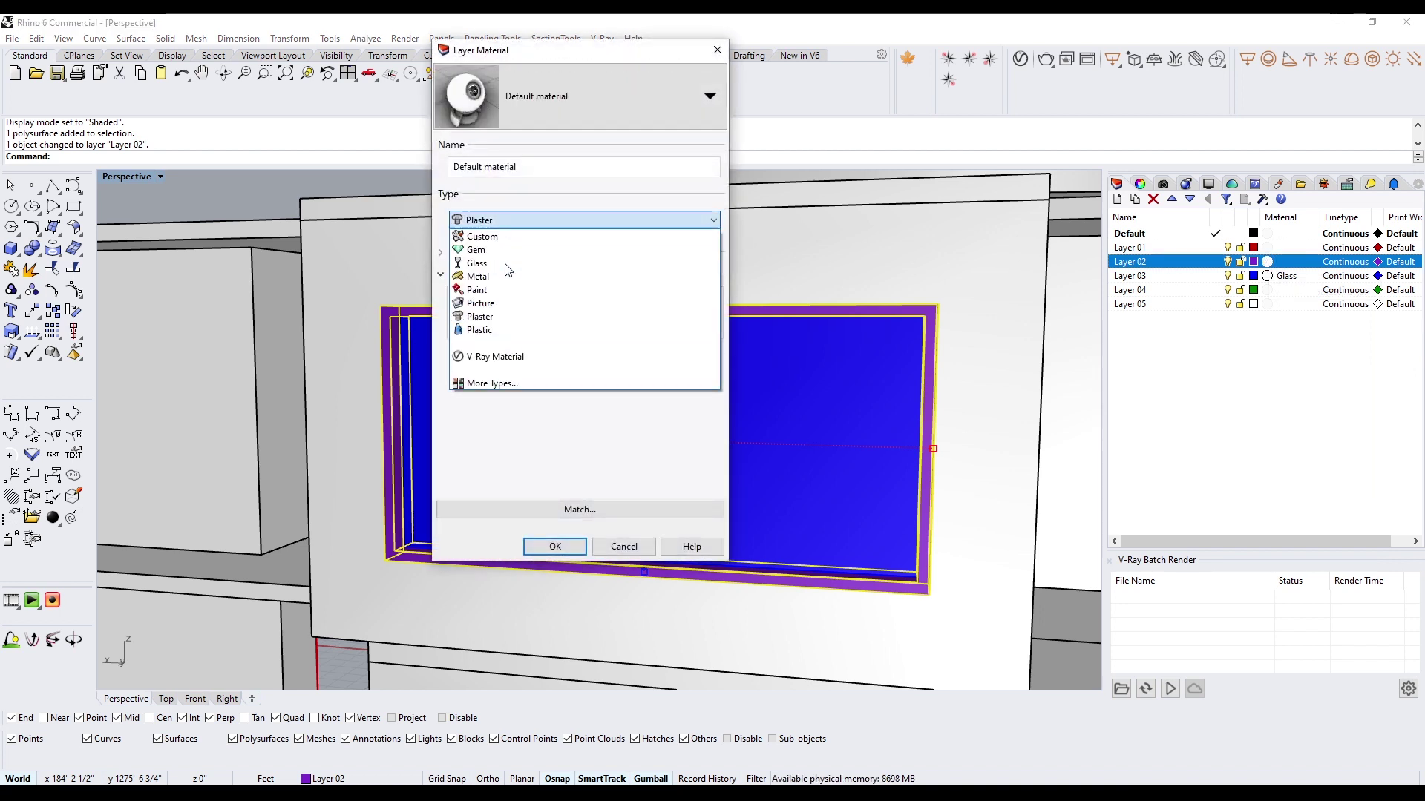
{"action": "left_click", "coordinate": [512, 329]}
{"action": "left_click", "coordinate": [614, 276]}
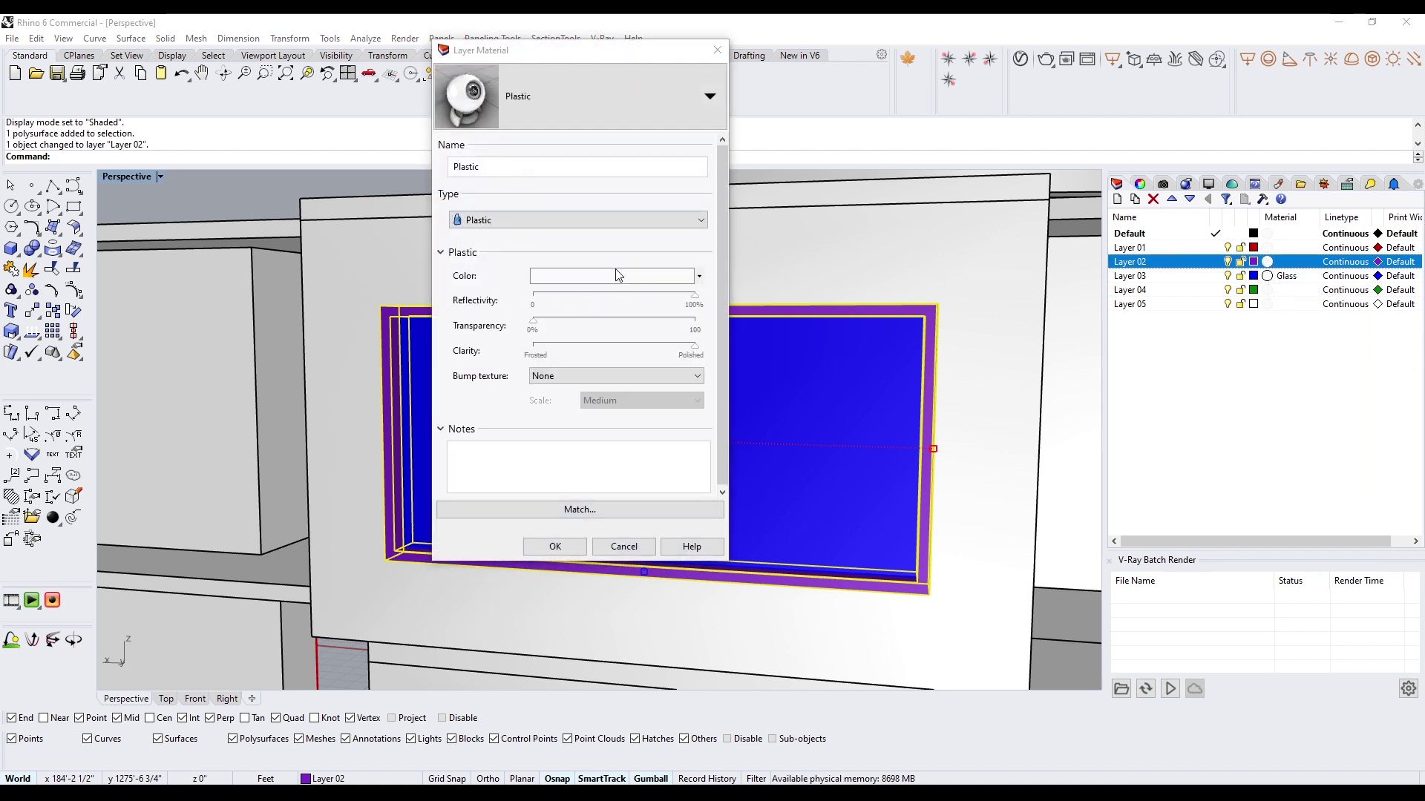
{"action": "left_click_drag", "start_coordinate": [434, 355], "coordinate": [434, 395]}
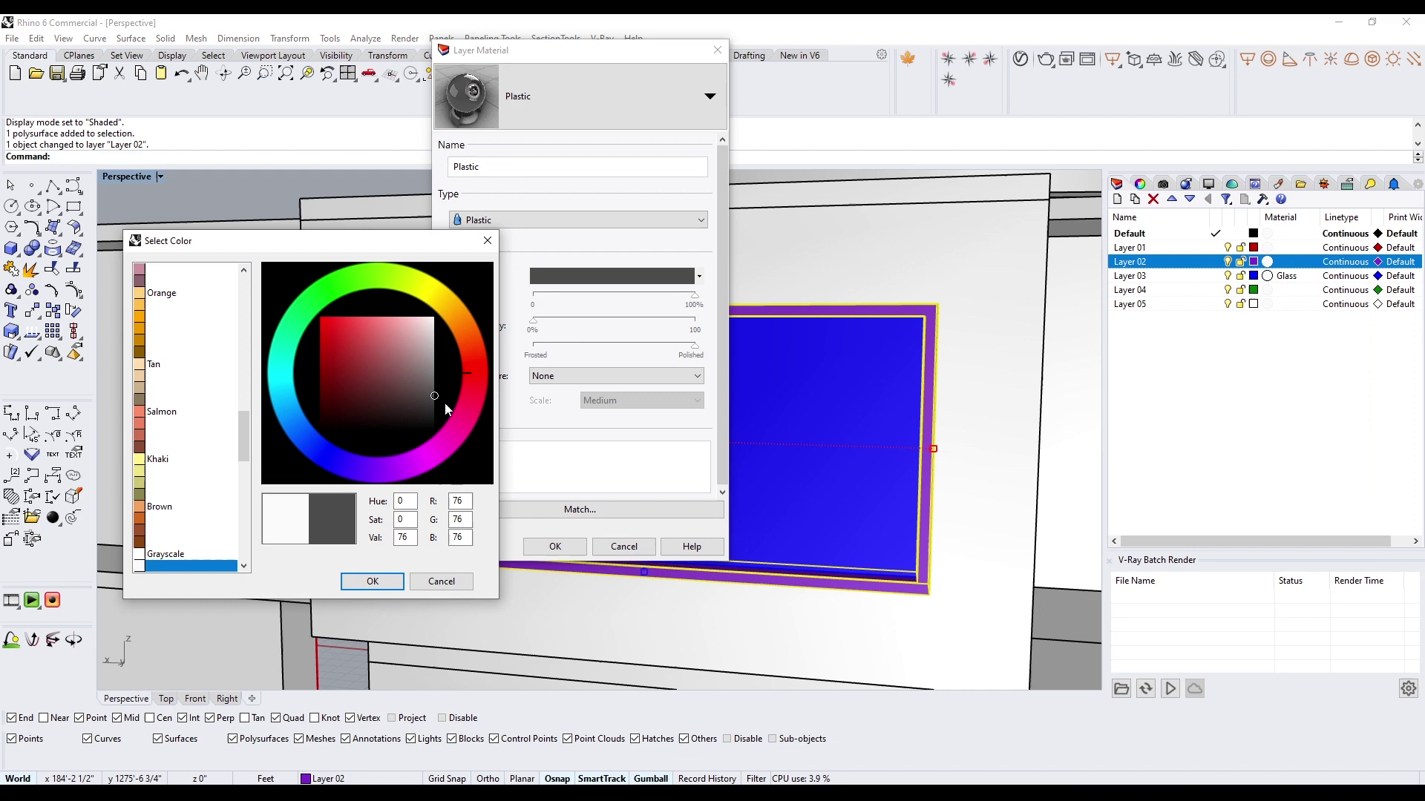
{"action": "left_click", "coordinate": [372, 582]}
{"action": "key", "text": "Return"}
Step: Show the perspective view in Rendered display mode and examine the framed window from outside and from the sectioned interior
{"action": "left_click", "coordinate": [104, 181]}
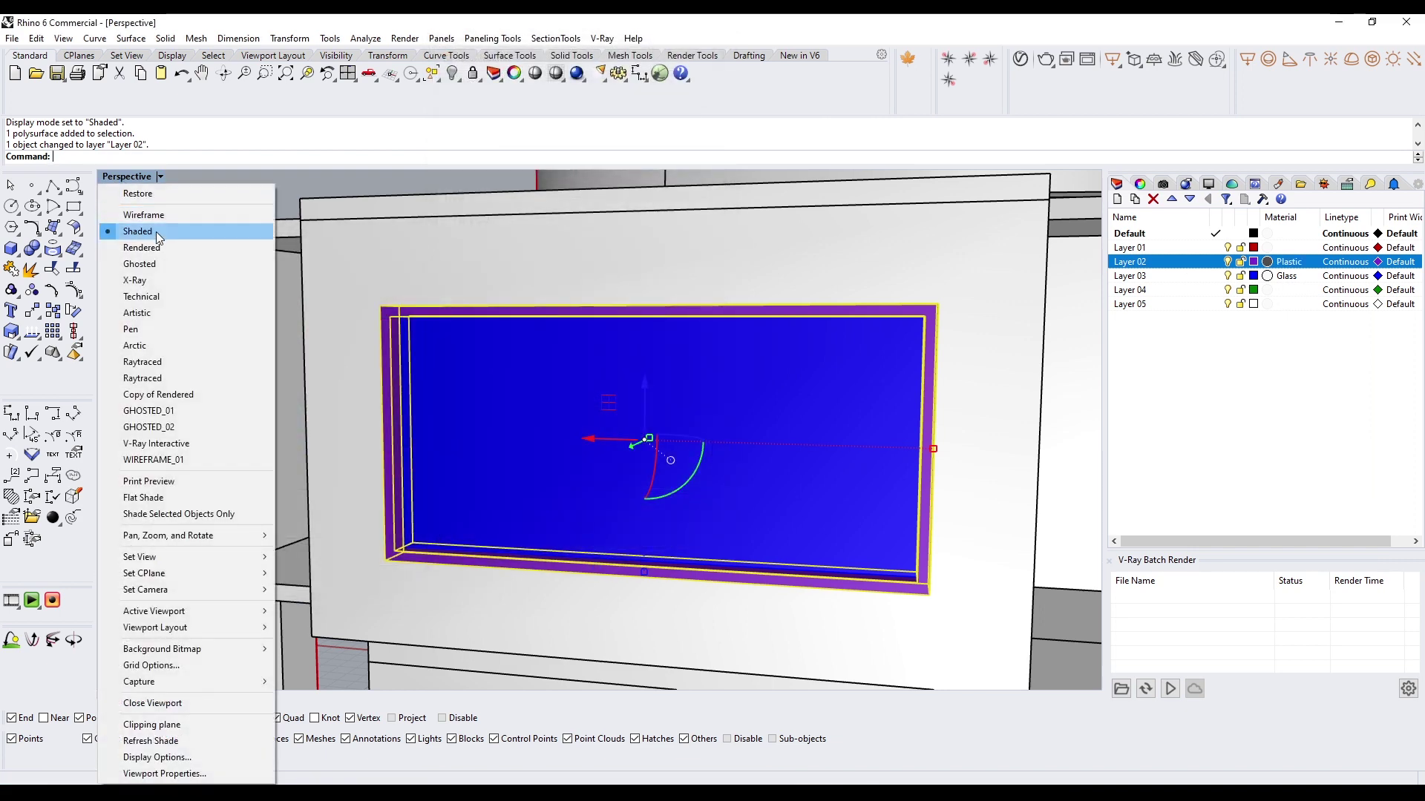
{"action": "left_click", "coordinate": [156, 245]}
{"action": "scroll", "coordinate": [448, 308], "scroll_direction": "down", "scroll_amount": 2}
{"action": "scroll", "coordinate": [423, 306], "scroll_direction": "down", "scroll_amount": 2}
{"action": "left_click", "coordinate": [397, 238]}
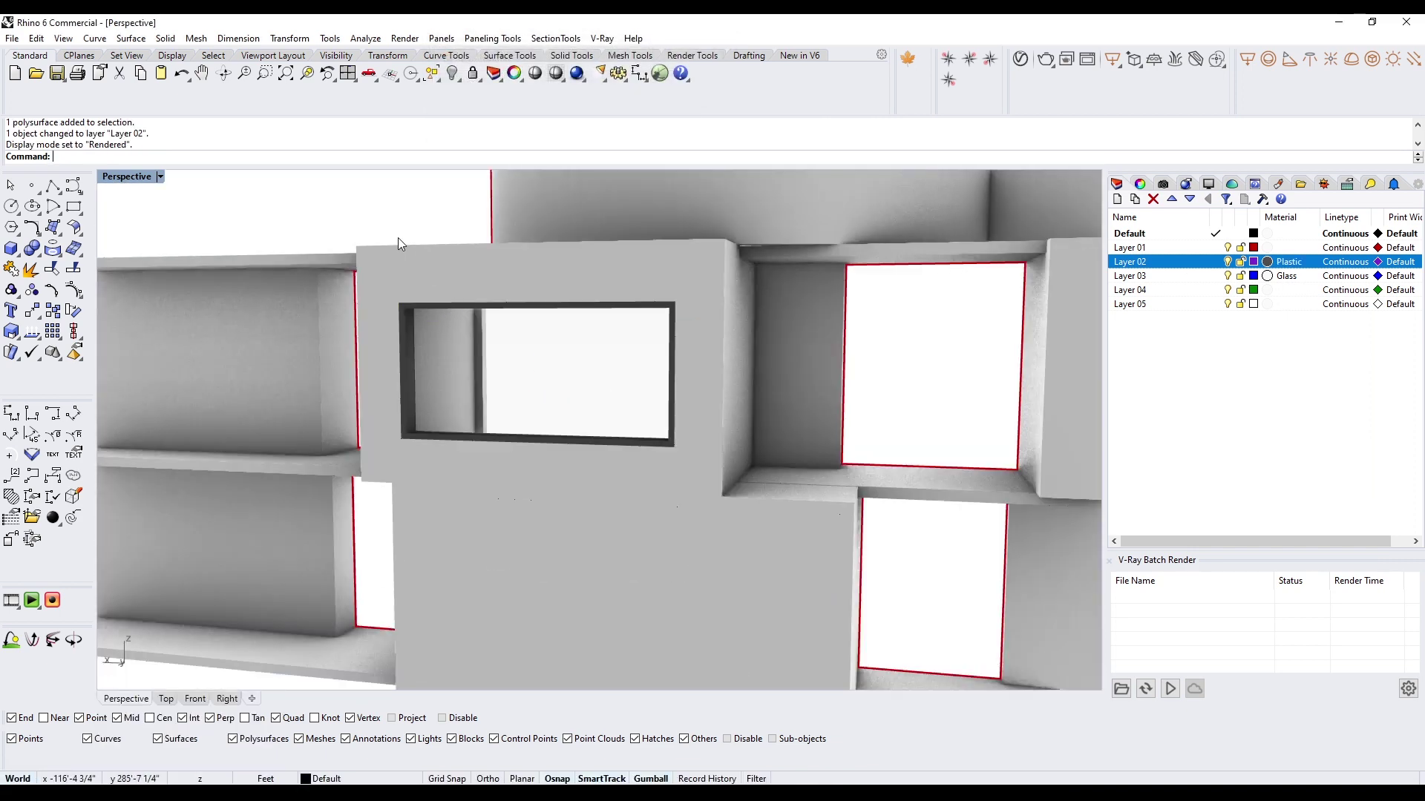
{"action": "scroll", "coordinate": [397, 238], "scroll_direction": "down", "scroll_amount": 2}
{"action": "scroll", "coordinate": [428, 310], "scroll_direction": "down", "scroll_amount": 4}
{"action": "right_click_drag", "start_coordinate": [610, 344], "coordinate": [697, 469]}
{"action": "scroll", "coordinate": [602, 432], "scroll_direction": "up", "scroll_amount": 5}
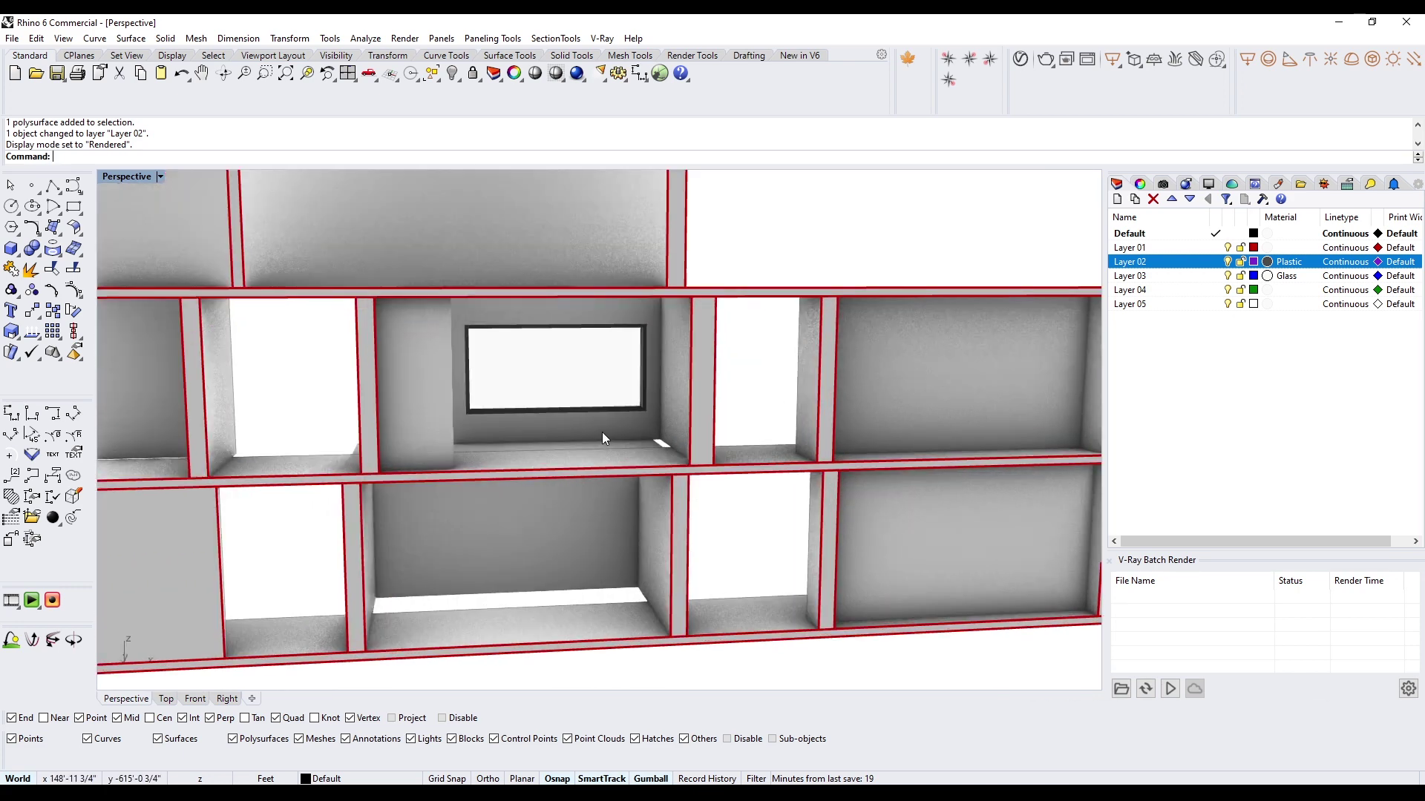
Step: Select the floor slab extrusion beneath the window, return the view to Shaded display and zoom in on the slab
{"action": "left_click", "coordinate": [594, 448]}
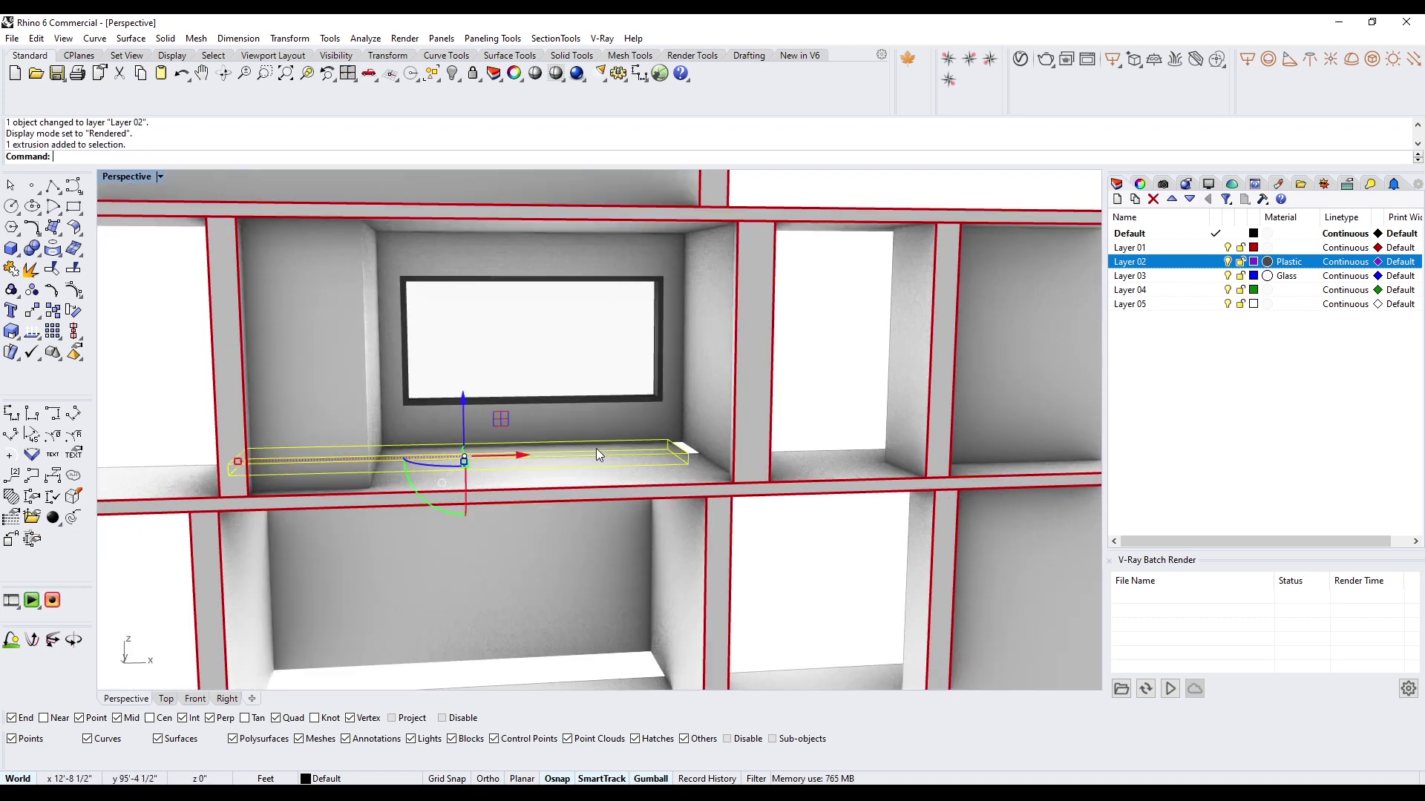
{"action": "left_click", "coordinate": [131, 177]}
{"action": "left_click", "coordinate": [141, 227]}
{"action": "type", "text": "ZS"}
{"action": "key", "text": "Return"}
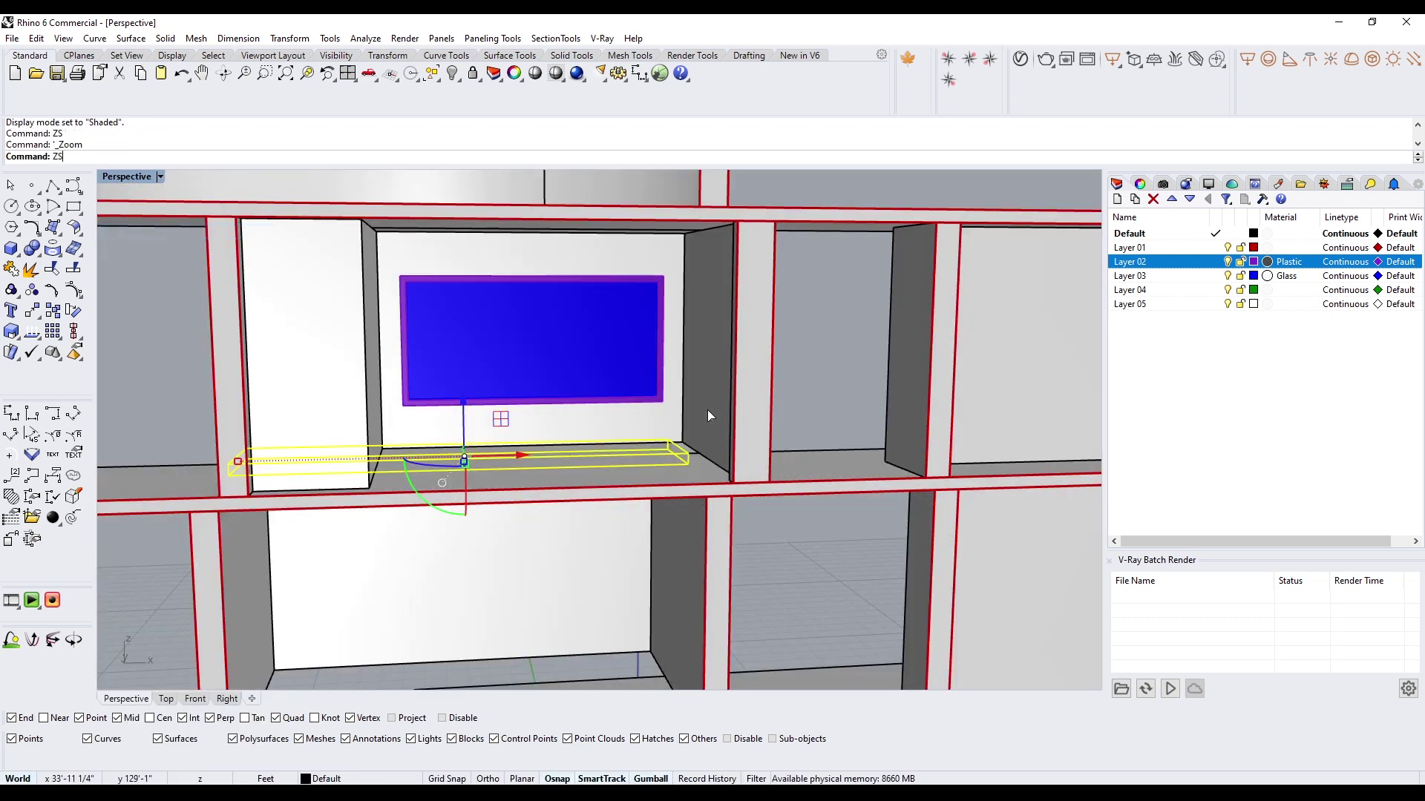
{"action": "scroll", "coordinate": [708, 475], "scroll_direction": "up", "scroll_amount": 5}
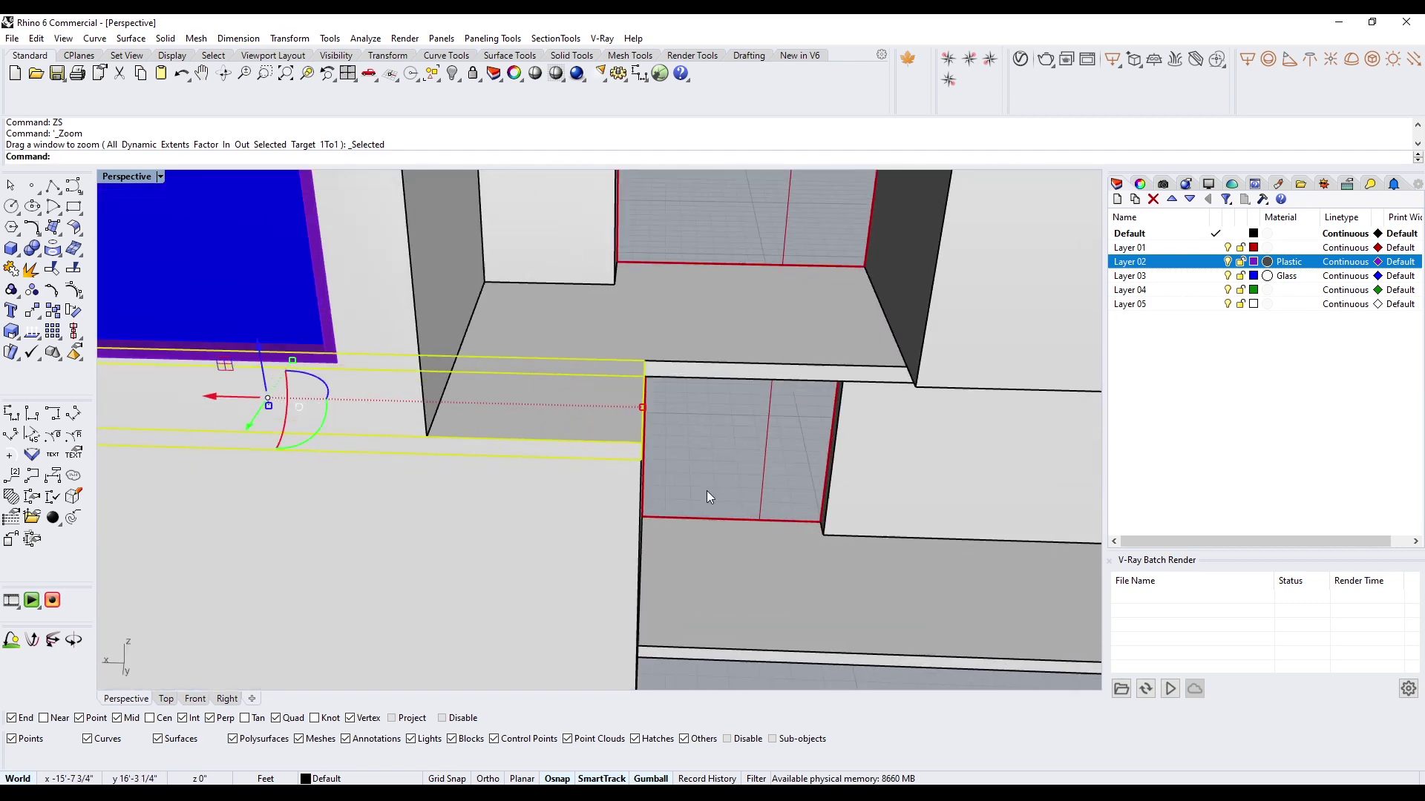
Step: Stretch the selected slab extrusion in one direction with Scale1D, from its outer corner inward to the main floor slab's edge
{"action": "key", "text": "Return"}
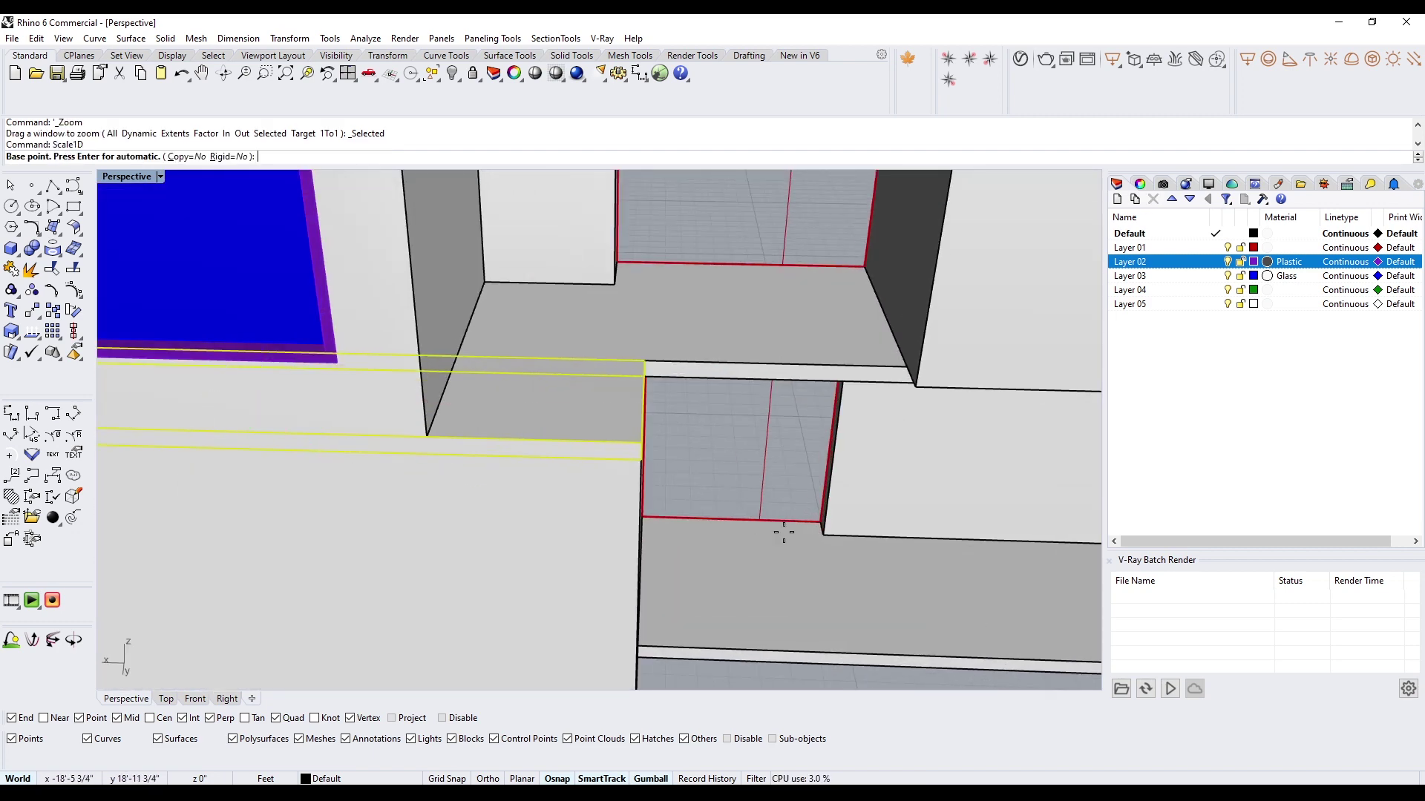
{"action": "scroll", "coordinate": [627, 483], "scroll_direction": "down", "scroll_amount": 5}
{"action": "left_click", "coordinate": [626, 484]}
{"action": "right_click_drag", "start_coordinate": [372, 521], "coordinate": [573, 321]}
{"action": "scroll", "coordinate": [544, 354], "scroll_direction": "up", "scroll_amount": 5}
{"action": "left_click", "coordinate": [723, 251]}
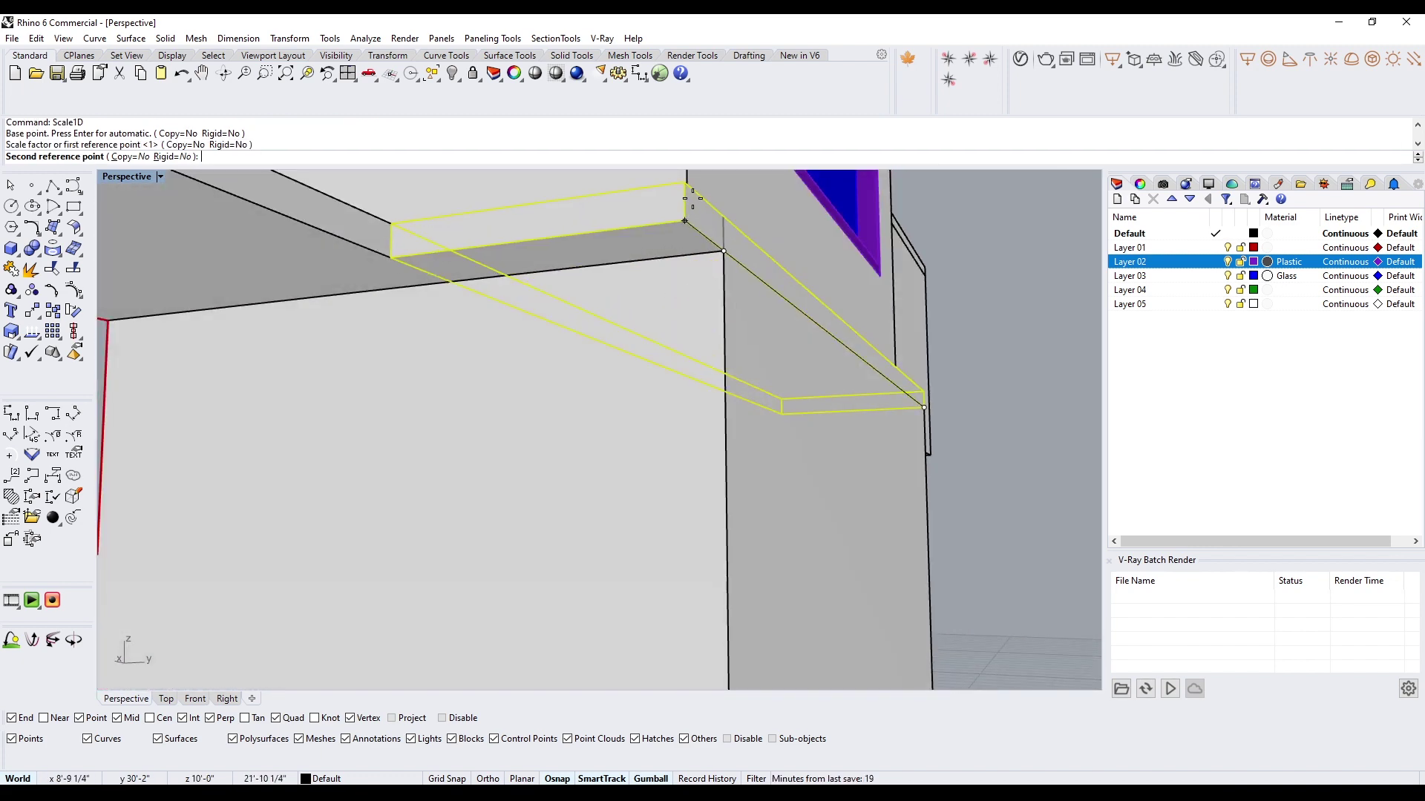
{"action": "left_click", "coordinate": [687, 185]}
Step: Examine the whole sectioned building from the cut side and from the window side
{"action": "scroll", "coordinate": [714, 276], "scroll_direction": "down", "scroll_amount": 5}
{"action": "right_click_drag", "start_coordinate": [714, 276], "coordinate": [566, 490]}
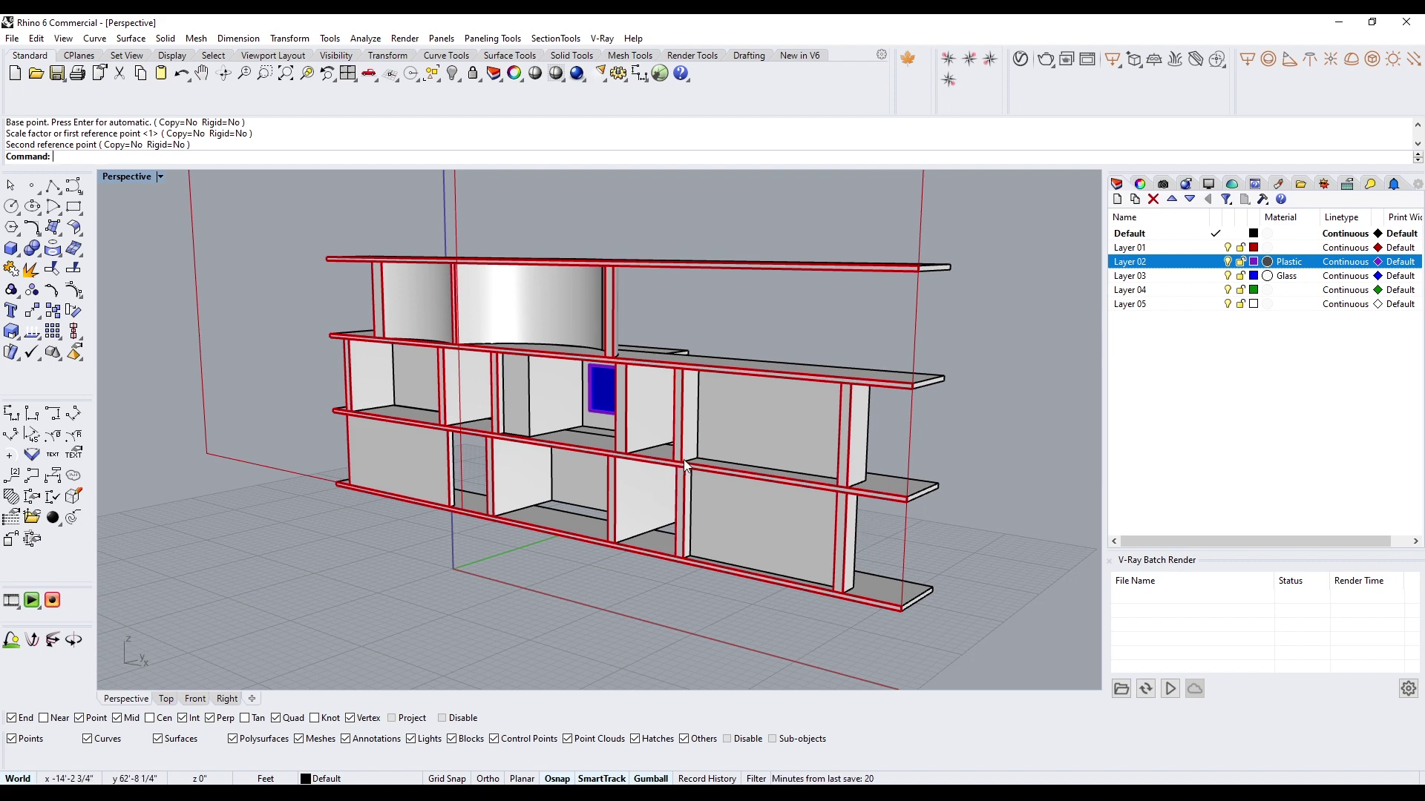
{"action": "right_click_drag", "start_coordinate": [910, 516], "coordinate": [509, 512]}
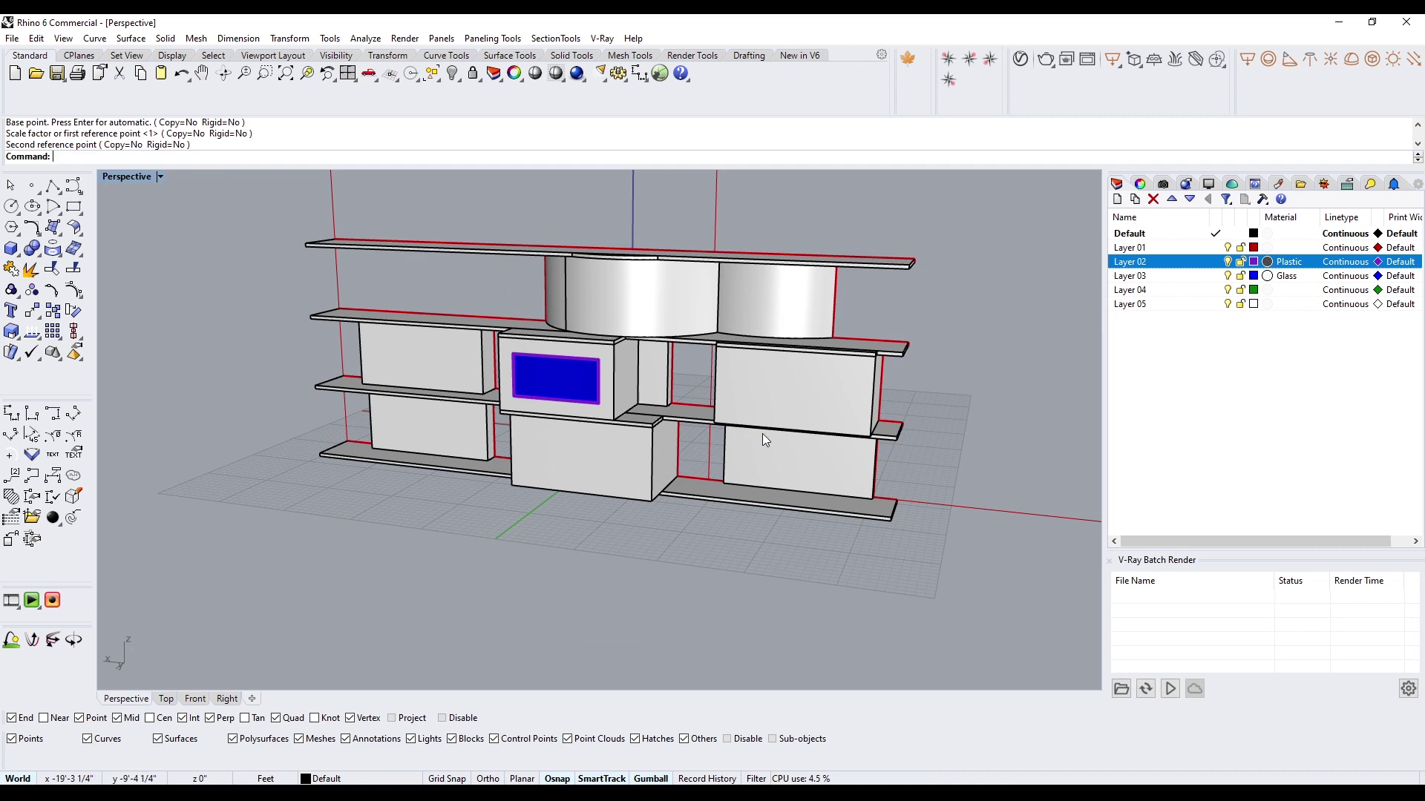
{"action": "scroll", "coordinate": [684, 384], "scroll_direction": "up", "scroll_amount": 4}
{"action": "right_click_drag", "start_coordinate": [748, 417], "coordinate": [439, 439], "text": "shift"}
{"action": "scroll", "coordinate": [746, 437], "scroll_direction": "down", "scroll_amount": 3}
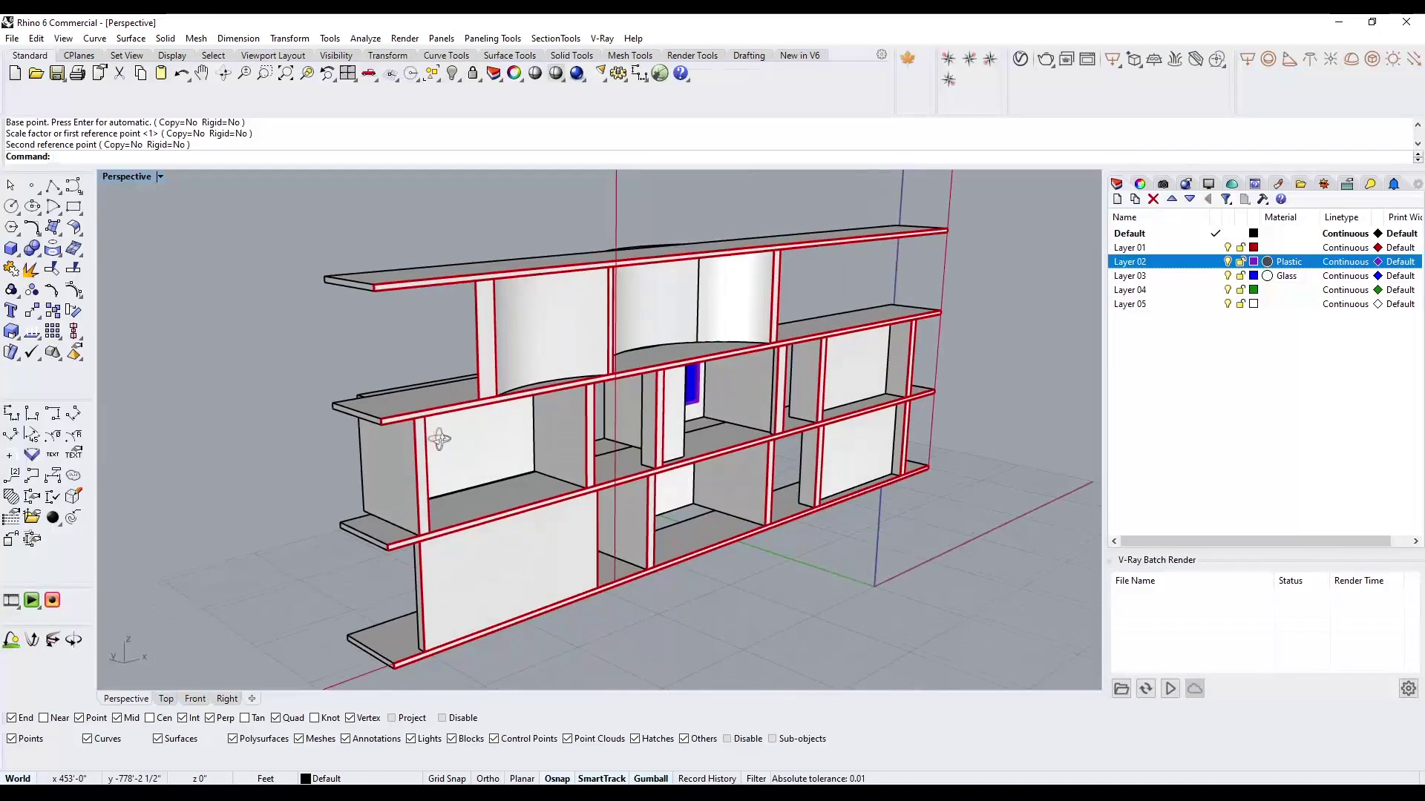
{"action": "right_click_drag", "start_coordinate": [1097, 618], "coordinate": [719, 505]}
{"action": "scroll", "coordinate": [713, 506], "scroll_direction": "down", "scroll_amount": 4}
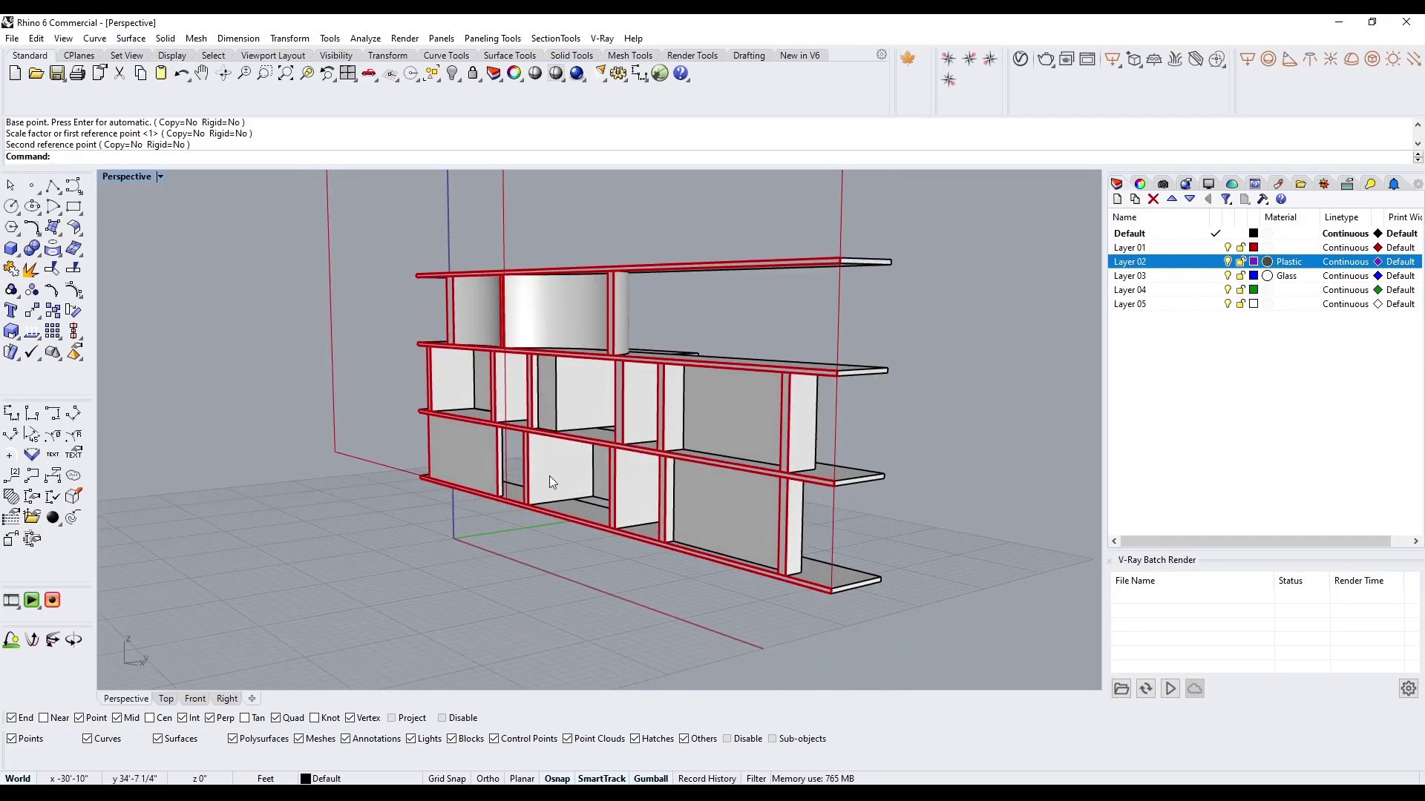
{"action": "right_click_drag", "start_coordinate": [439, 443], "coordinate": [650, 453]}
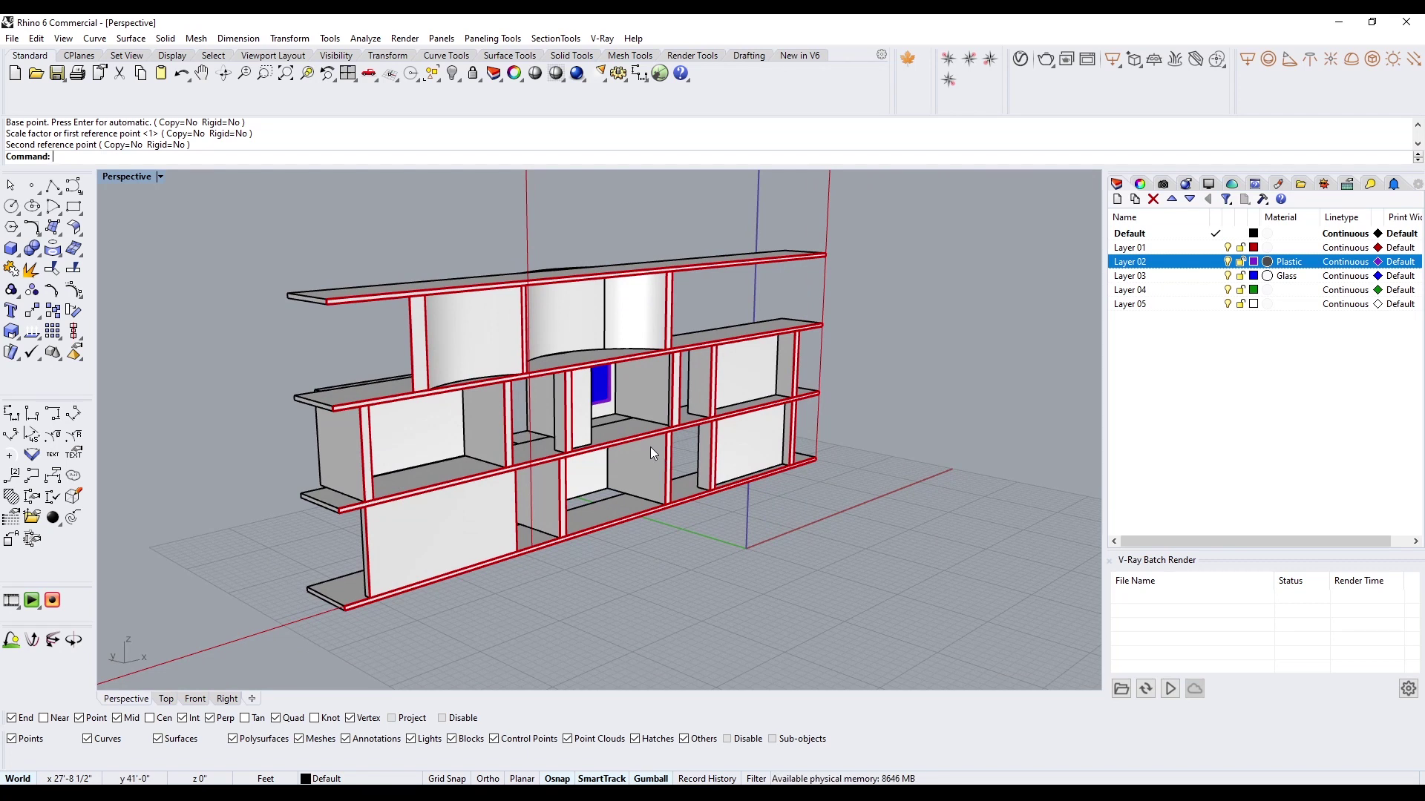